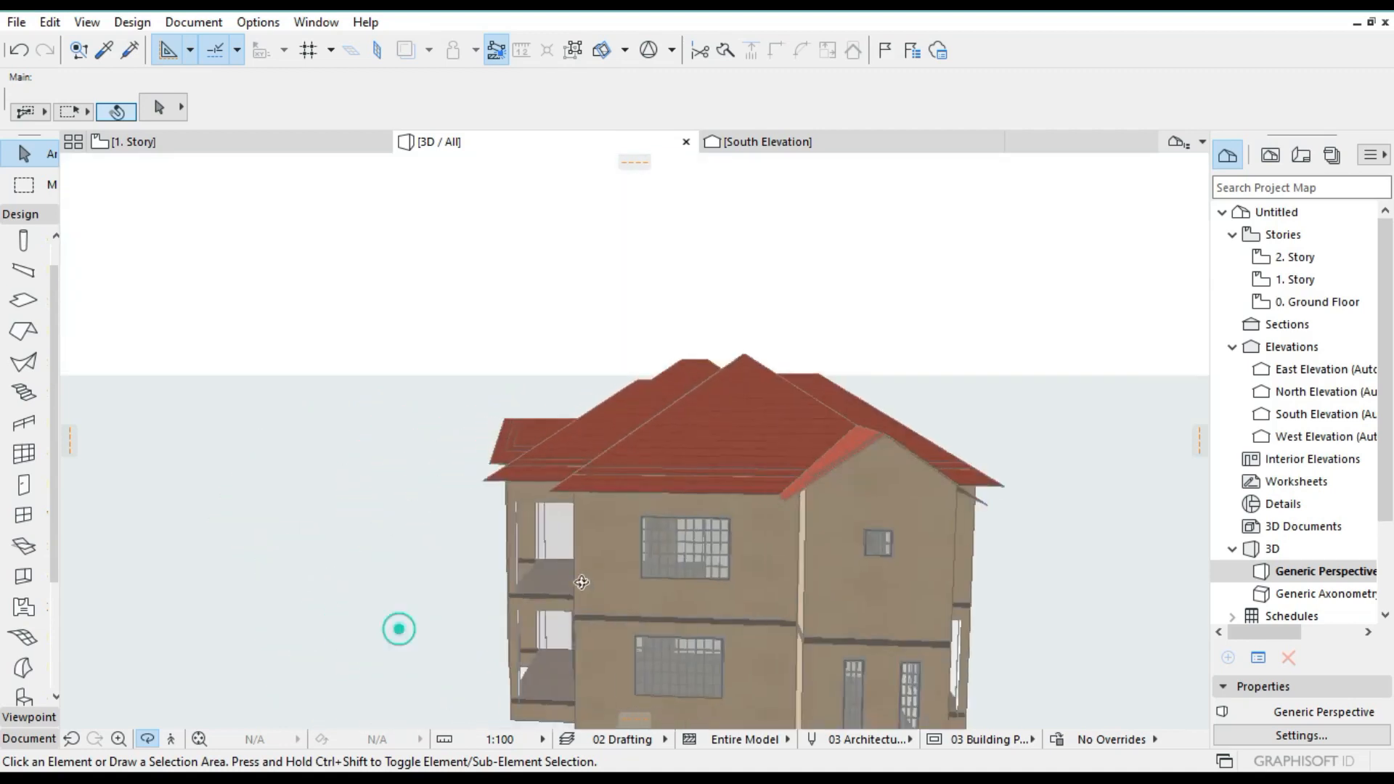
Examine the two-storey house in the 3D view, especially the tall arched window and the balconies beside it.
left_click_drag(476, 540, 507, 530)
scroll(547, 591, "up", 5)
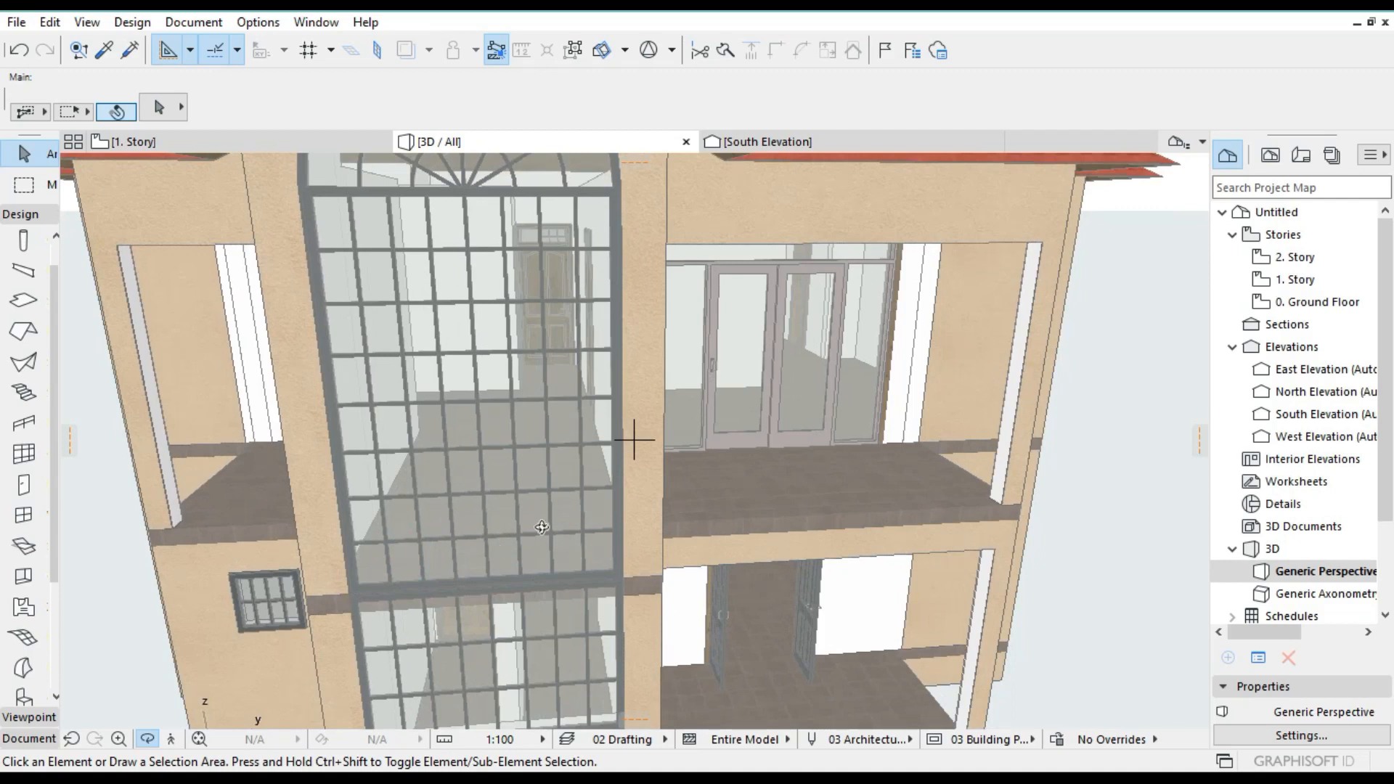
scroll(541, 527, "down", 4)
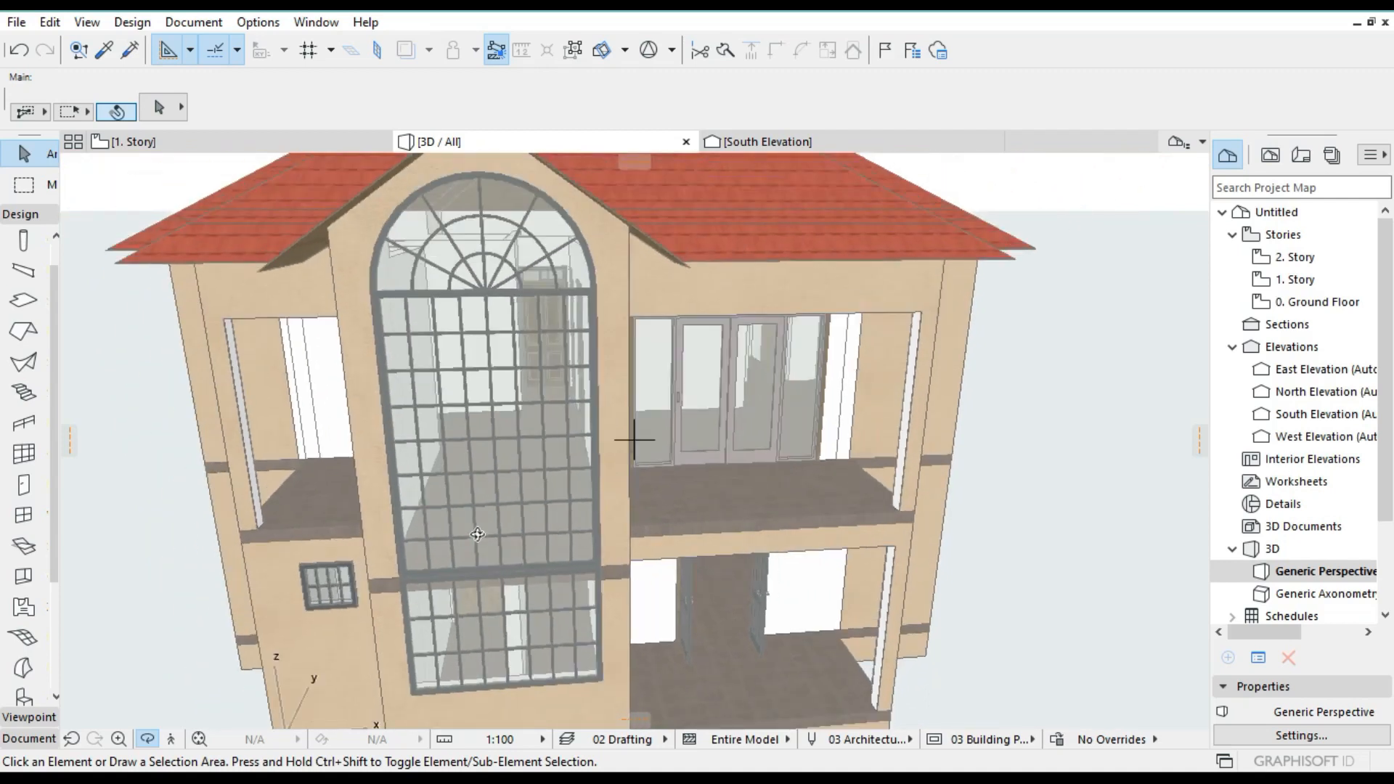
scroll(477, 535, "down", 5)
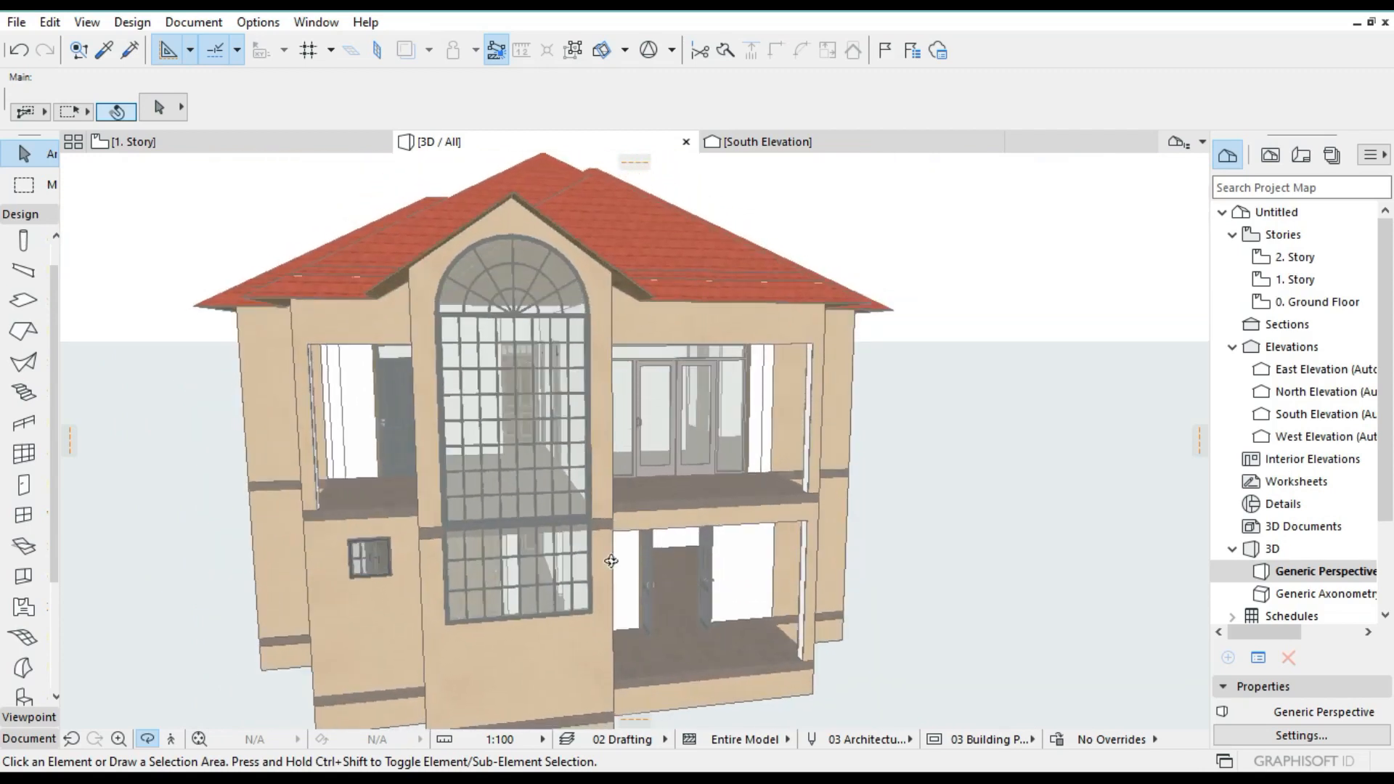
left_click_drag(585, 551, 498, 528)
scroll(498, 522, "up", 2)
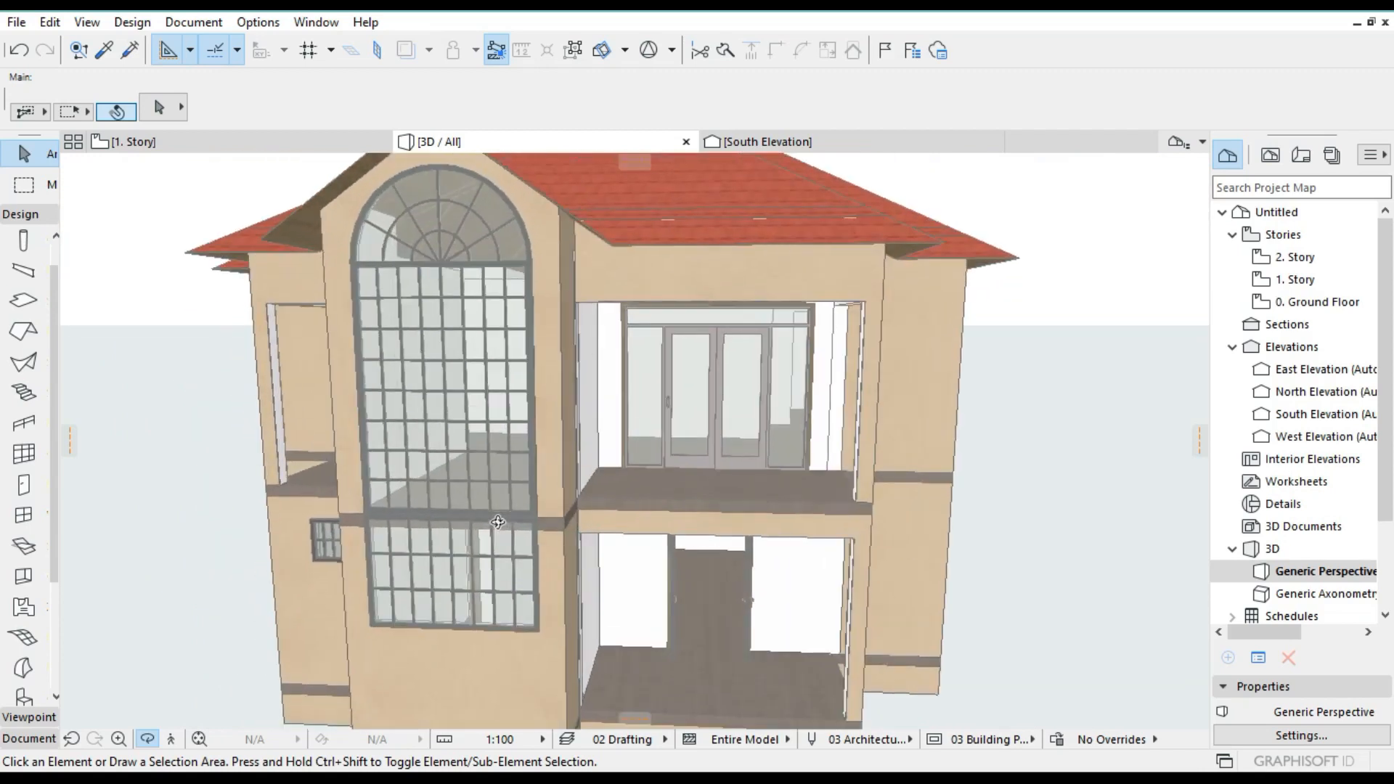
scroll(498, 522, "up", 4)
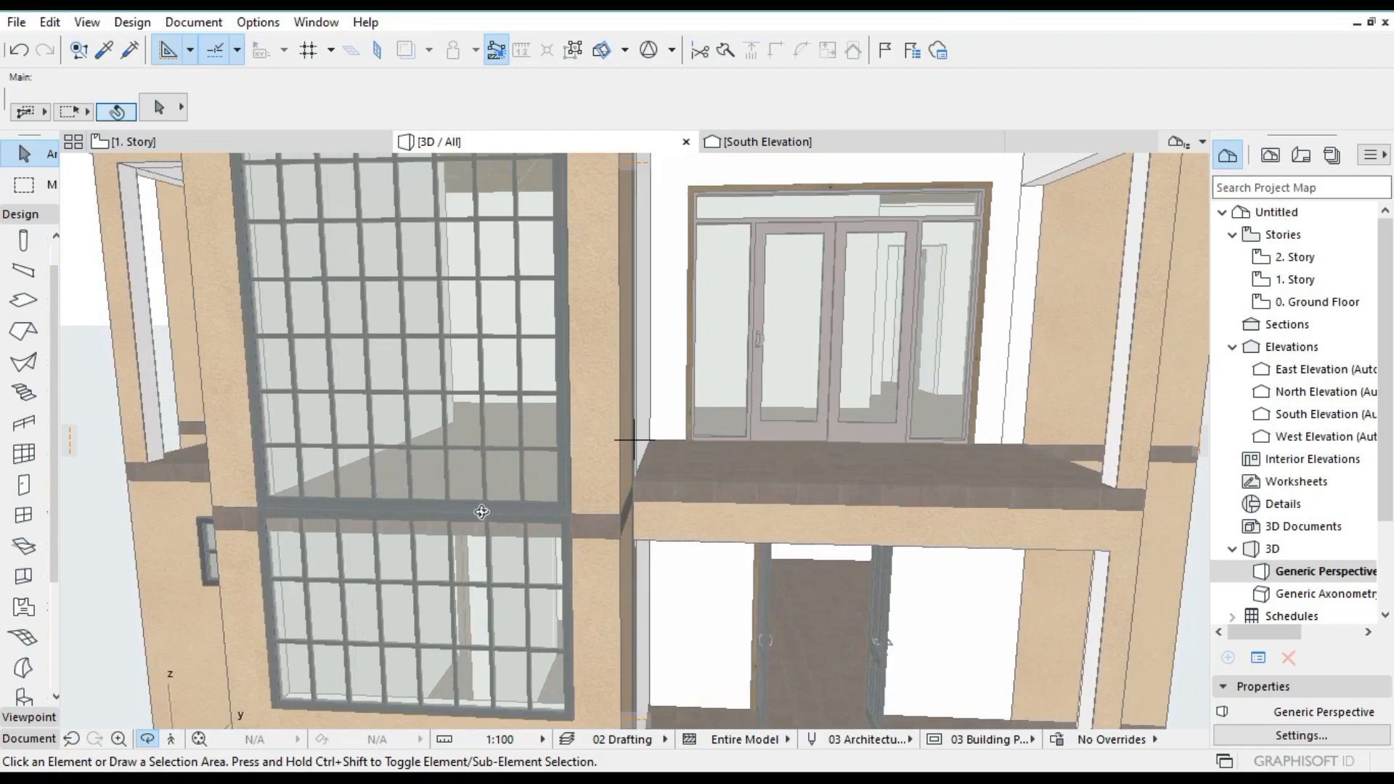
left_click_drag(249, 519, 407, 541)
left_click_drag(258, 557, 355, 593)
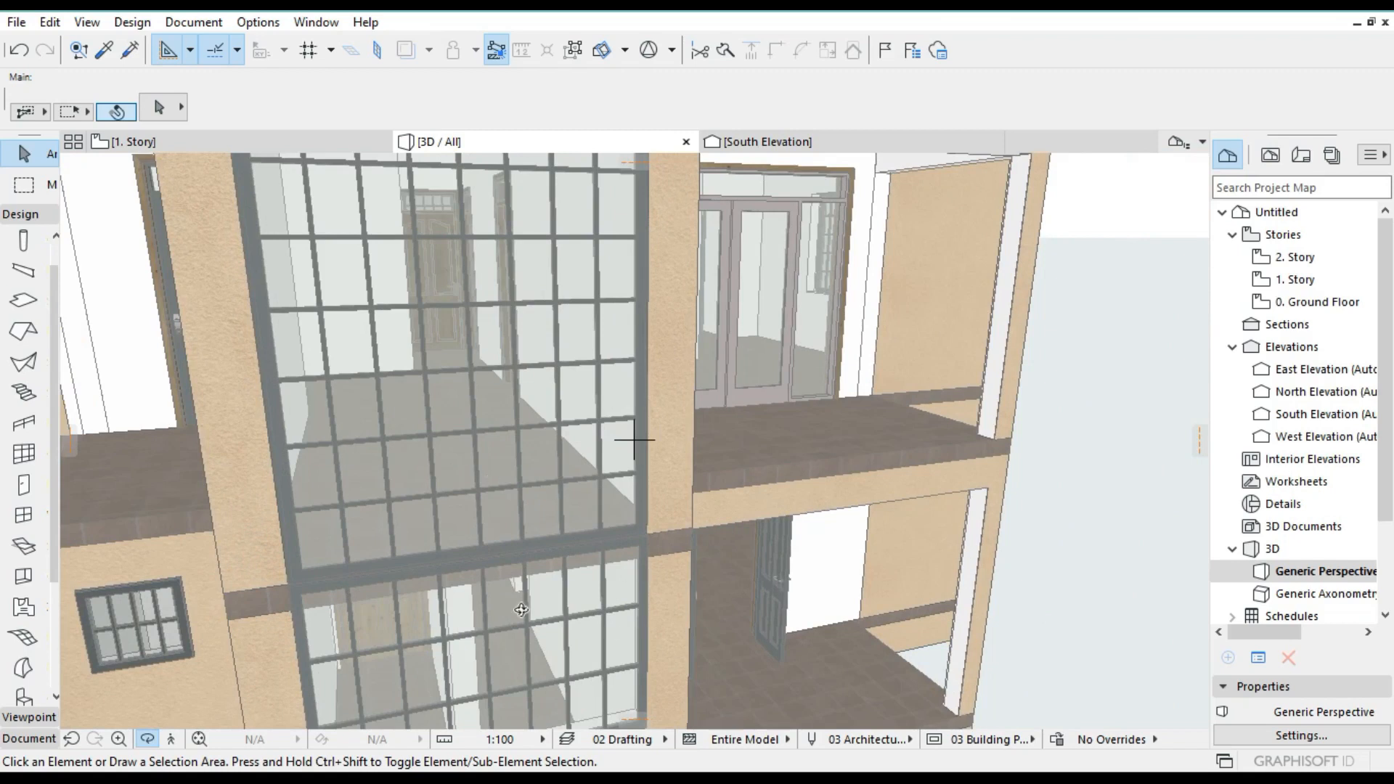
left_click_drag(521, 454, 498, 531)
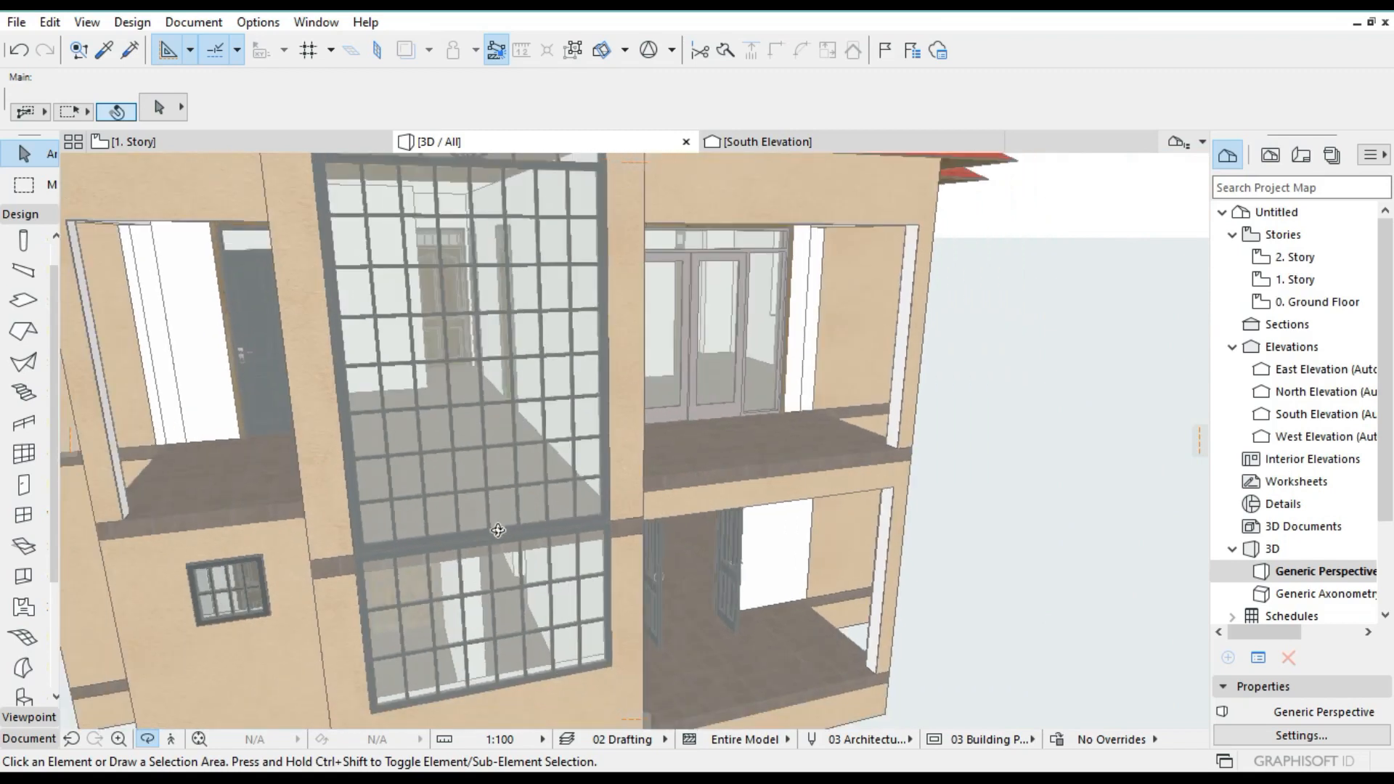
scroll(498, 531, "down", 3)
scroll(498, 531, "down", 3)
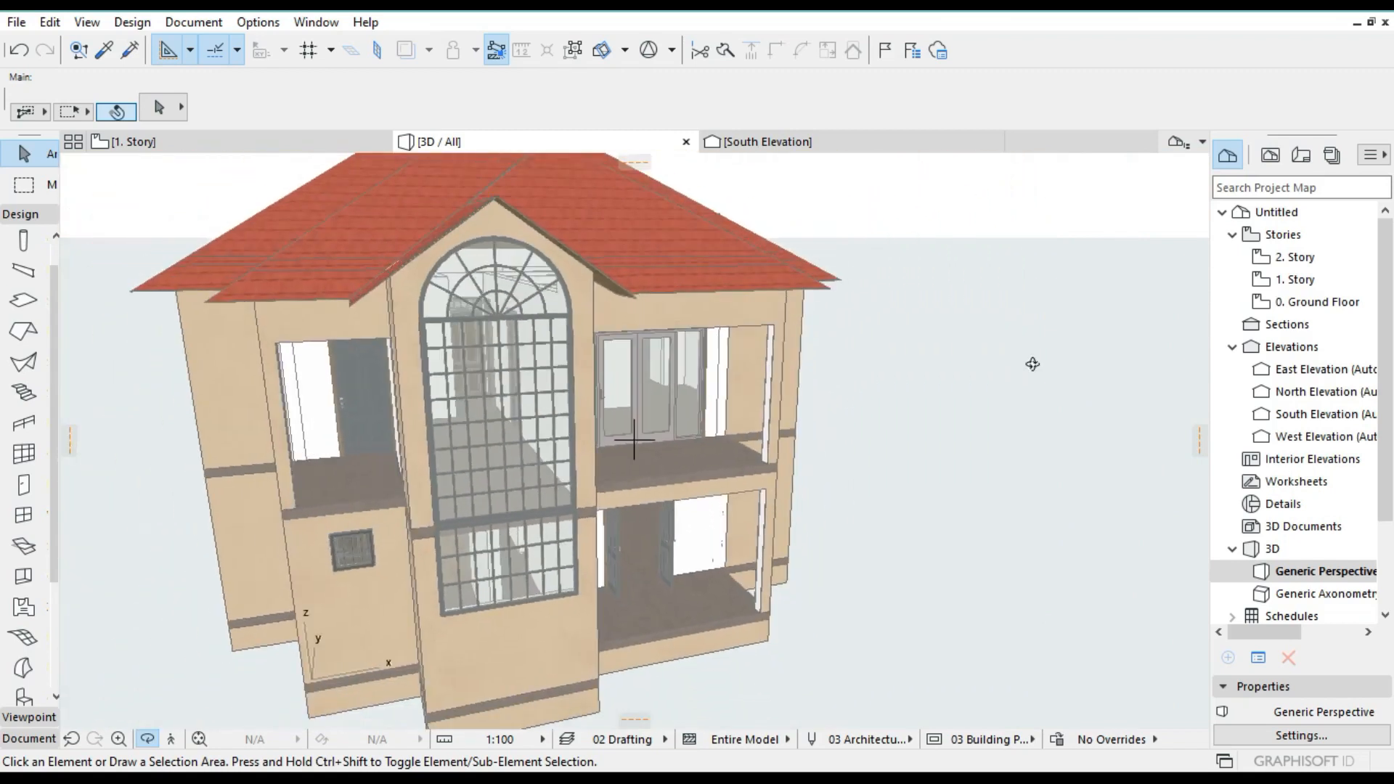
Open the Ground Floor plan, hide the Marker - Elevation layer and fit the plan in the window.
double_click(1299, 302)
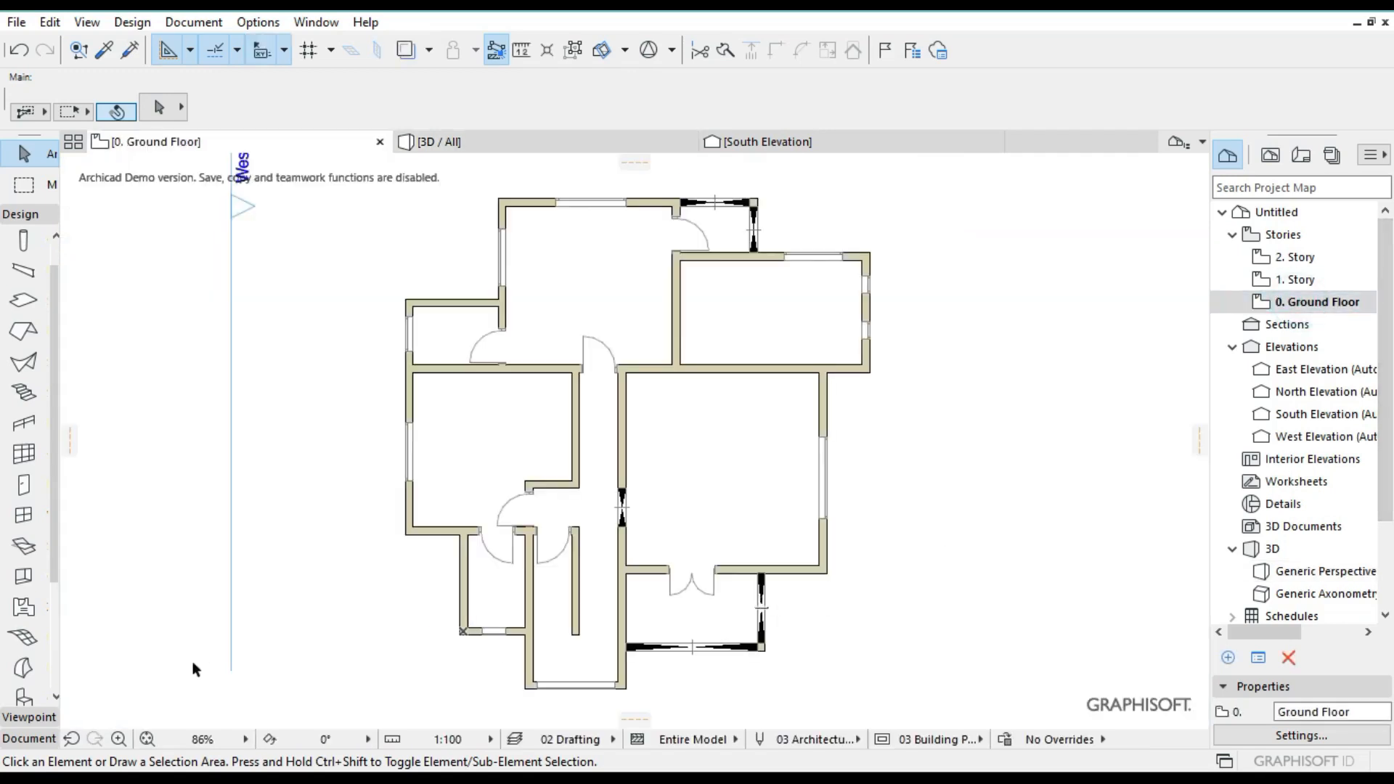
left_click(149, 733)
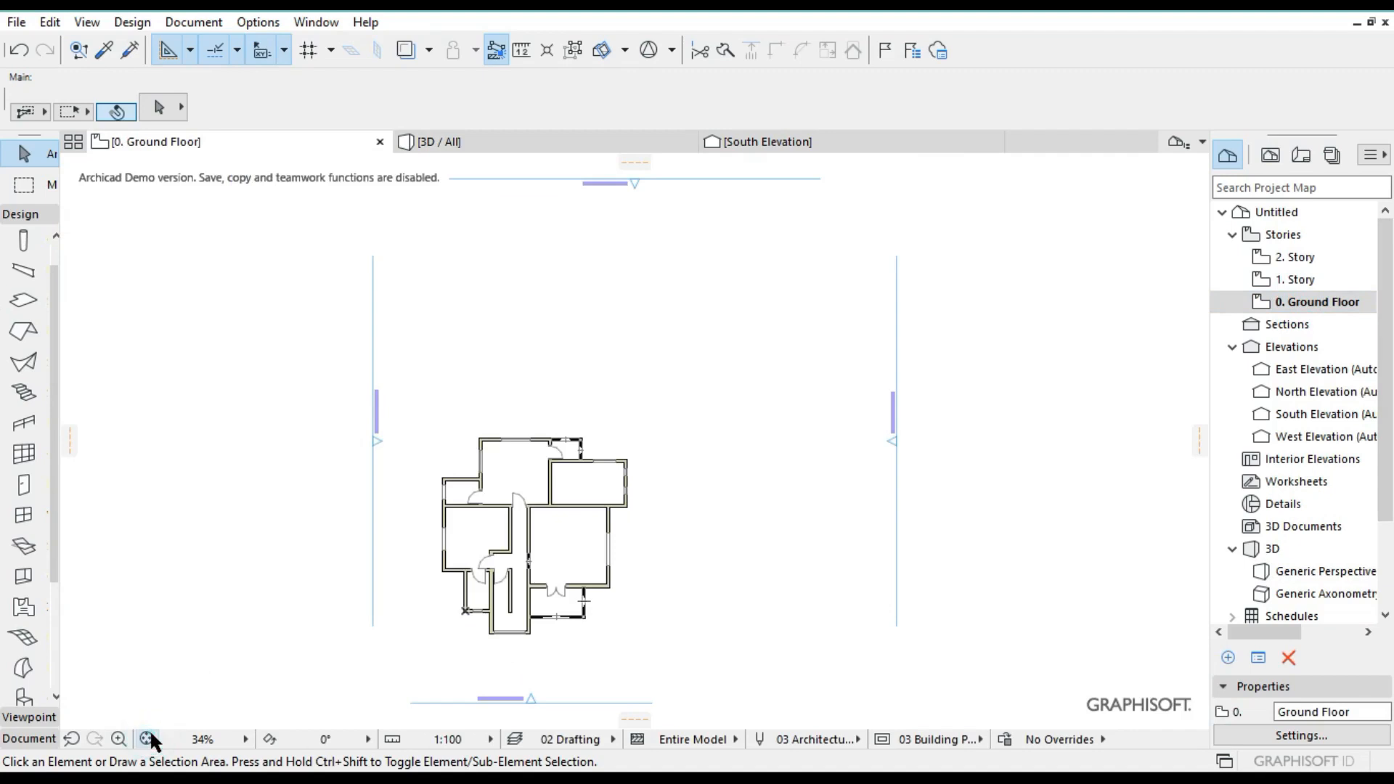
key("ctrl+l")
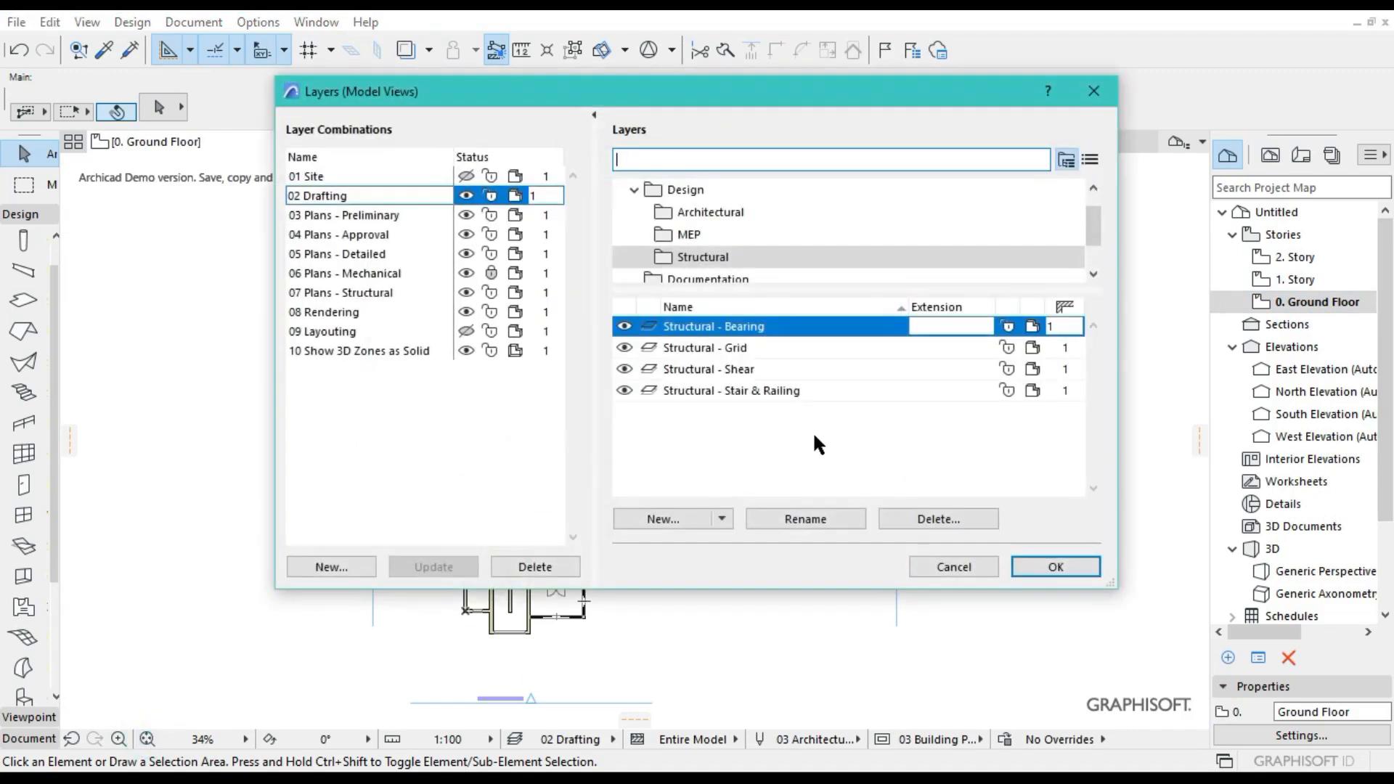
type("mar")
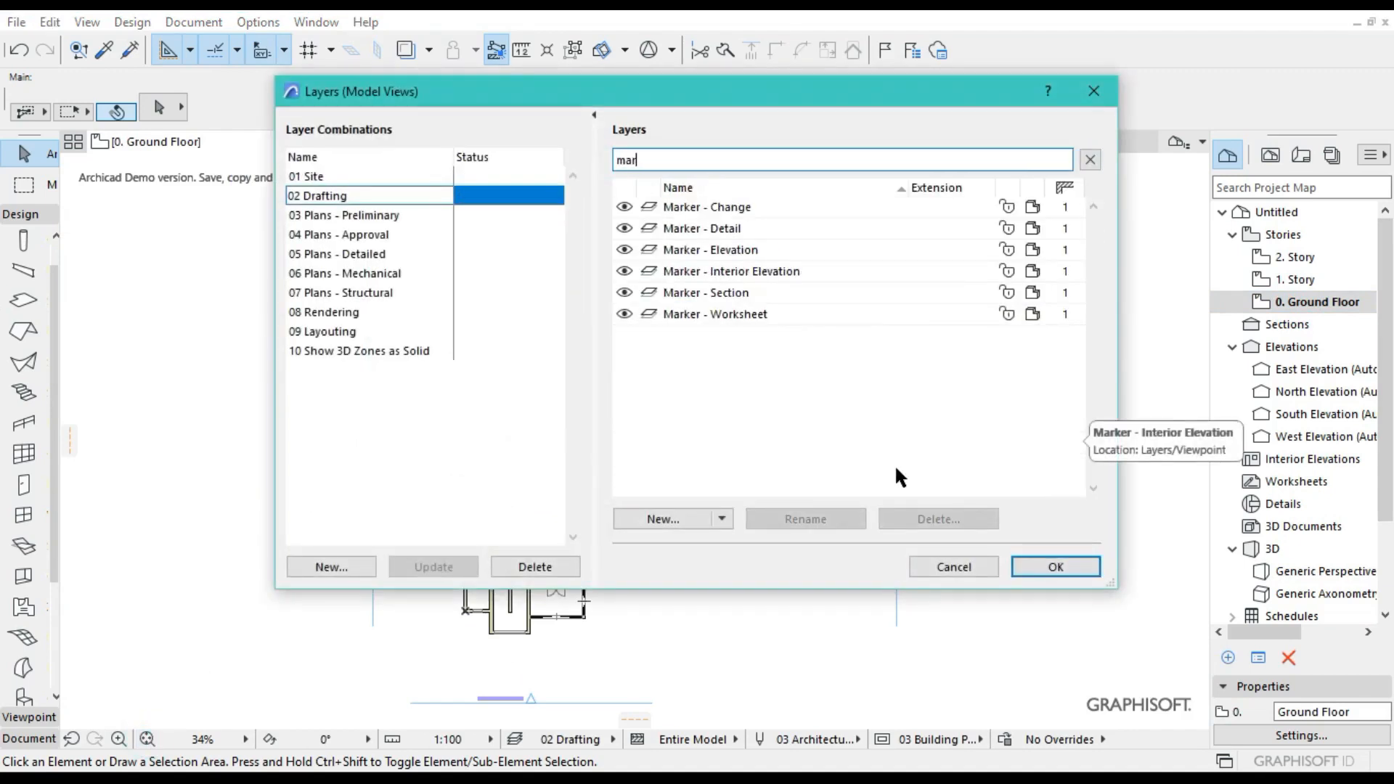
left_click(624, 249)
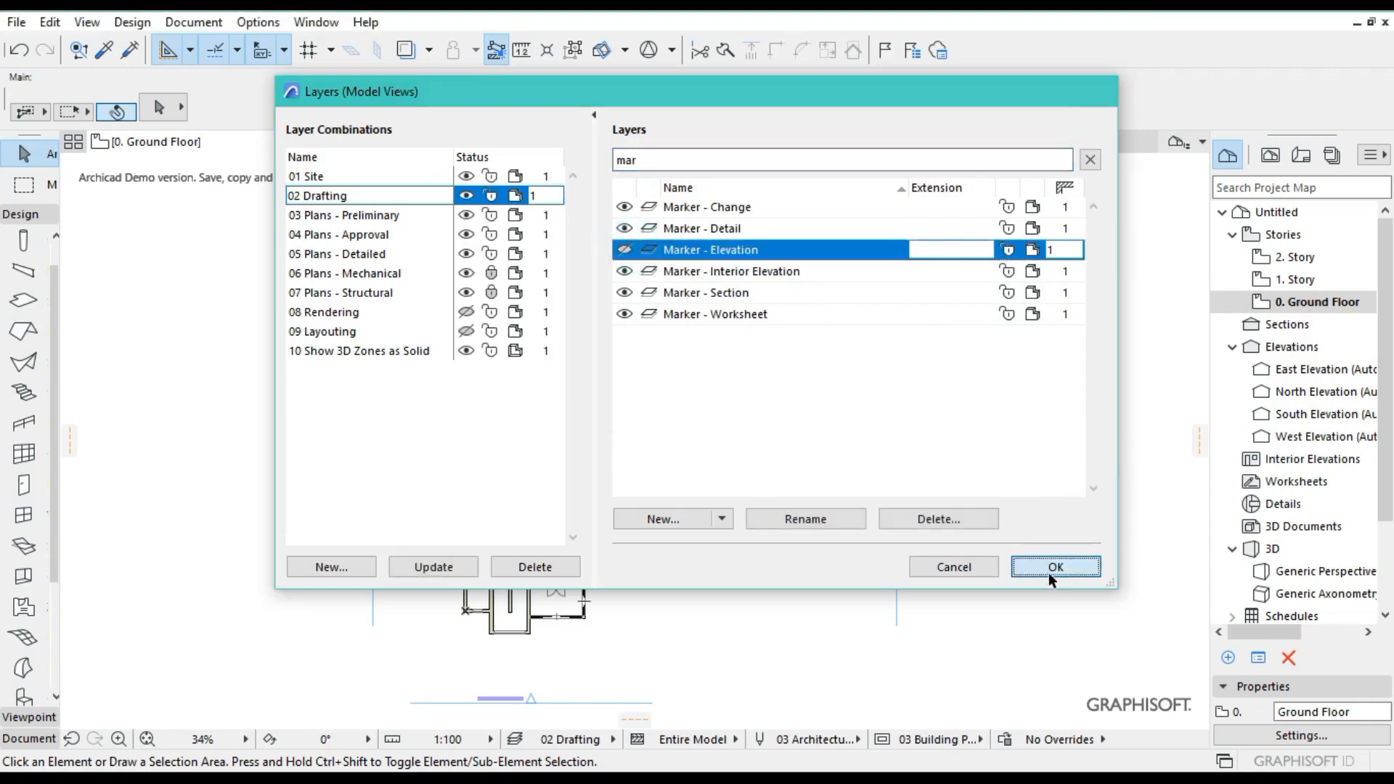
left_click(1047, 569)
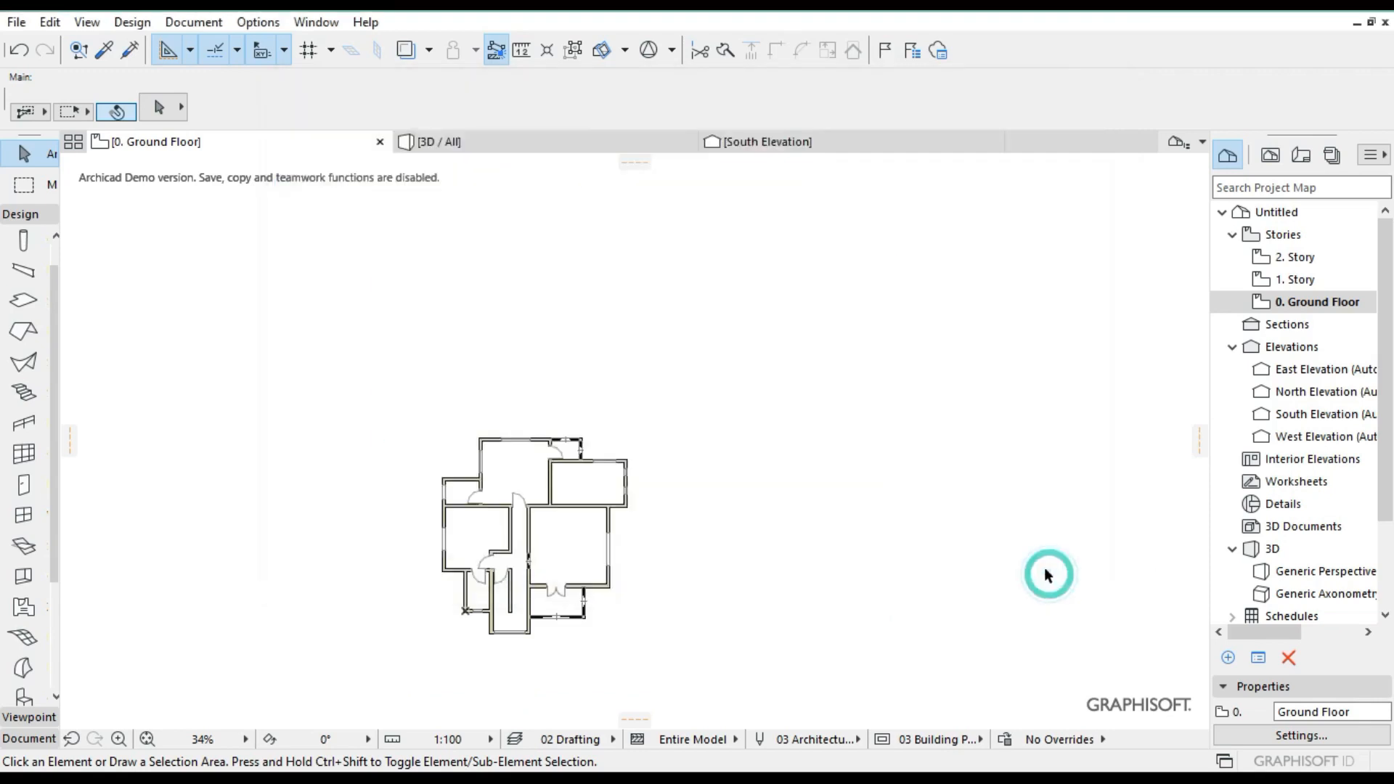
left_click(145, 736)
In the Stair tool's default settings, set the top link to Not Linked and the bottom offset to home story to 0.
scroll(486, 380, "up", 2)
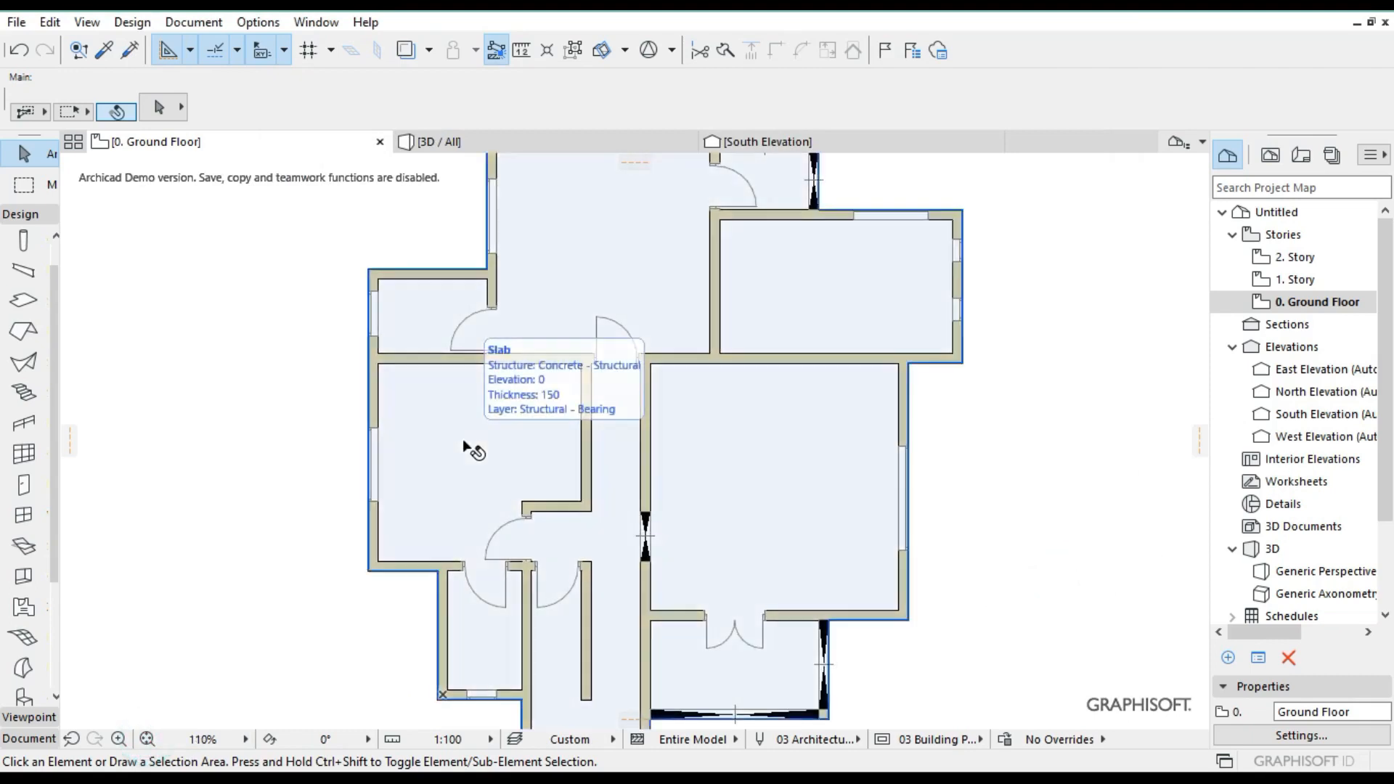
middle_click_drag(579, 493, 579, 380)
scroll(535, 414, "down", 1)
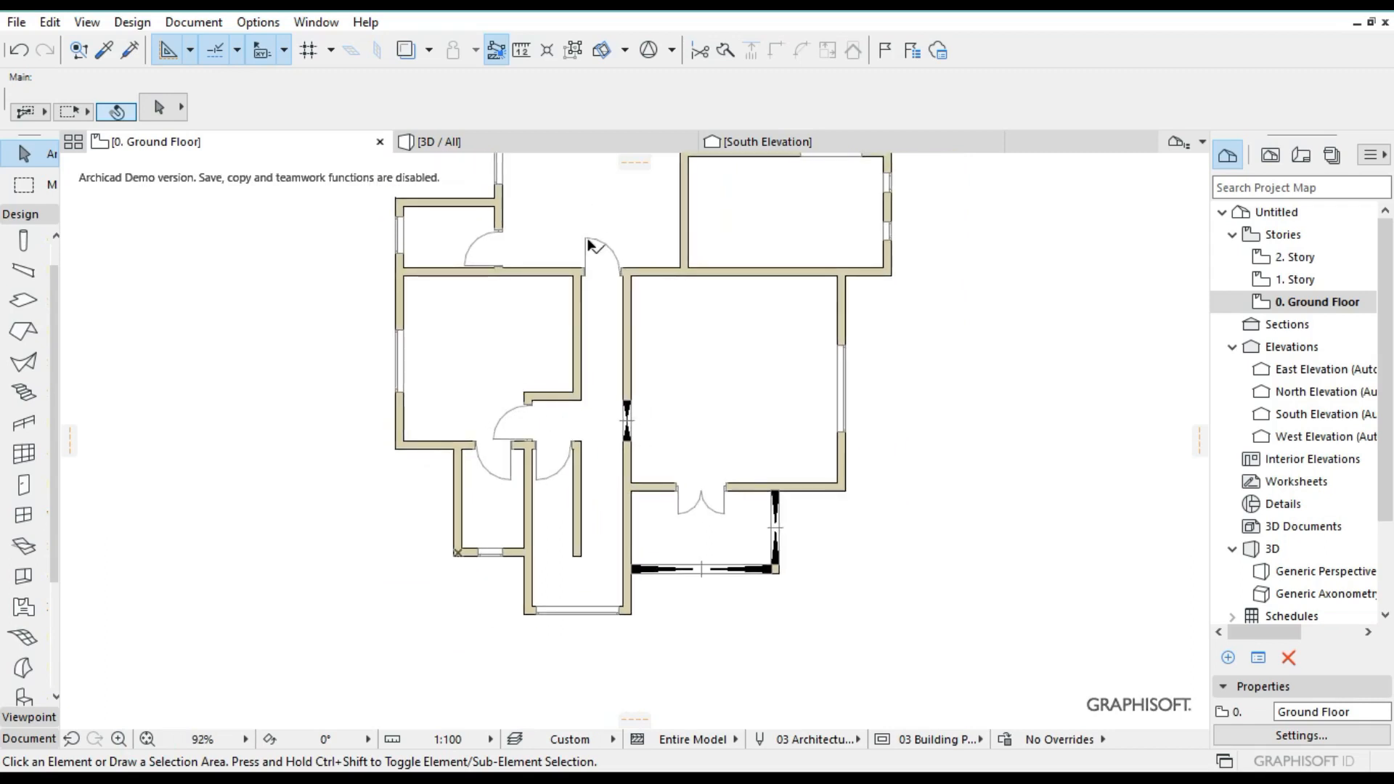
scroll(588, 243, "down", 1)
middle_click_drag(589, 191, 589, 247)
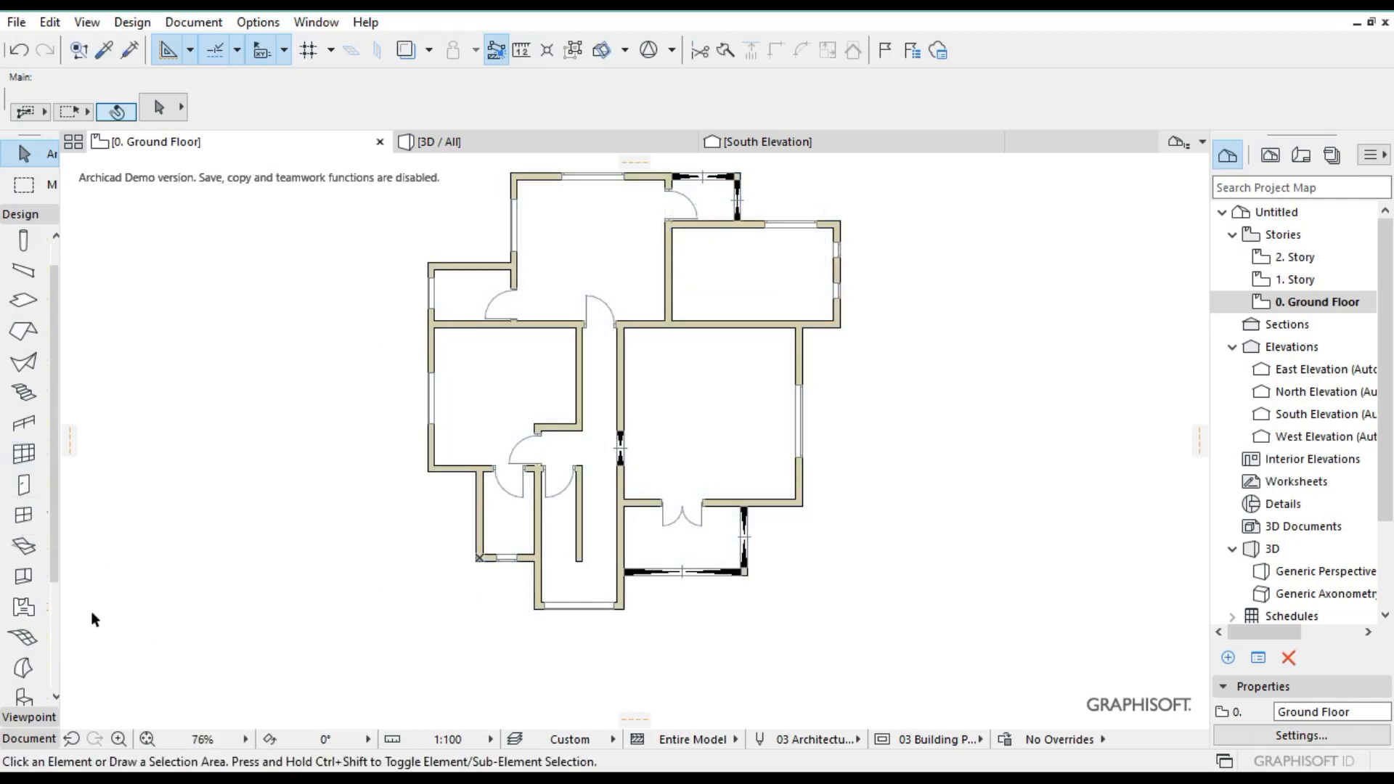
scroll(21, 520, "up", 1)
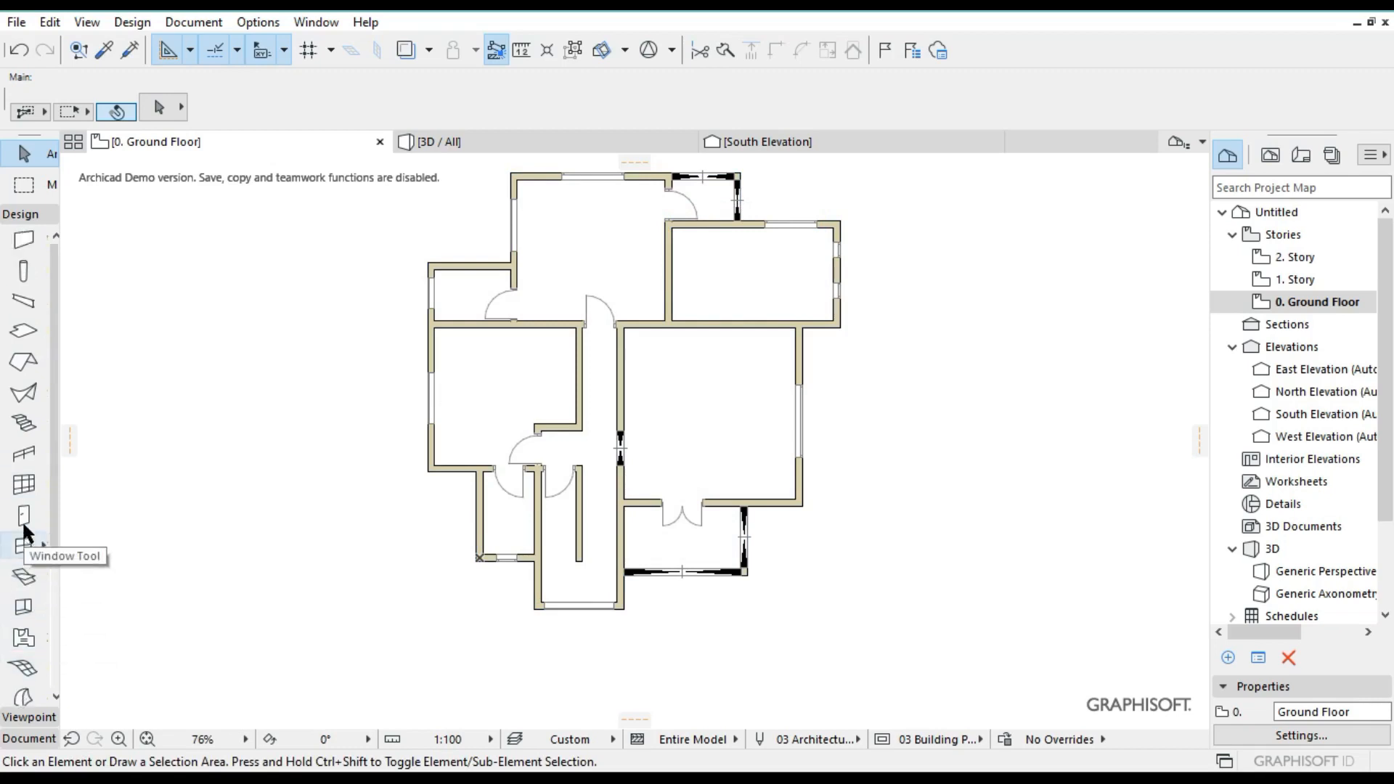
left_click(22, 429)
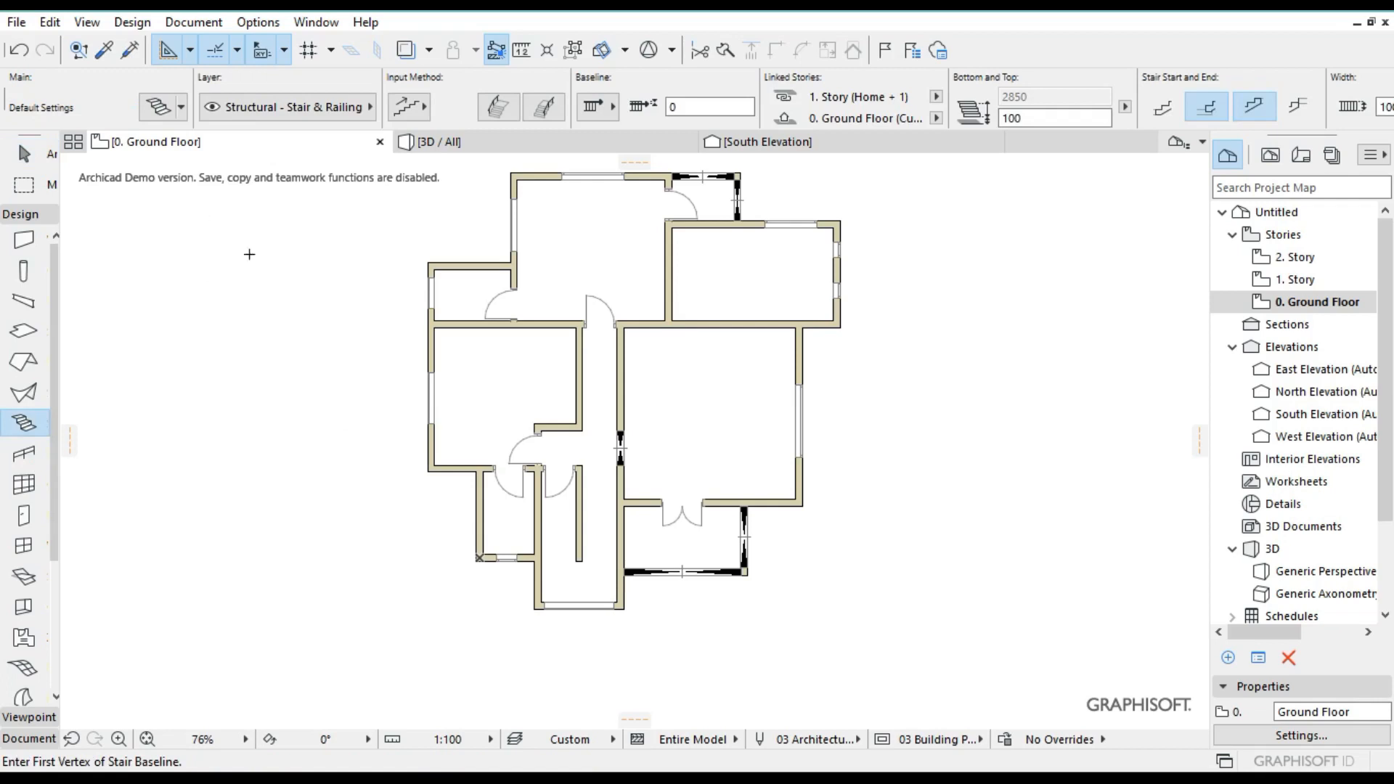
left_click(167, 106)
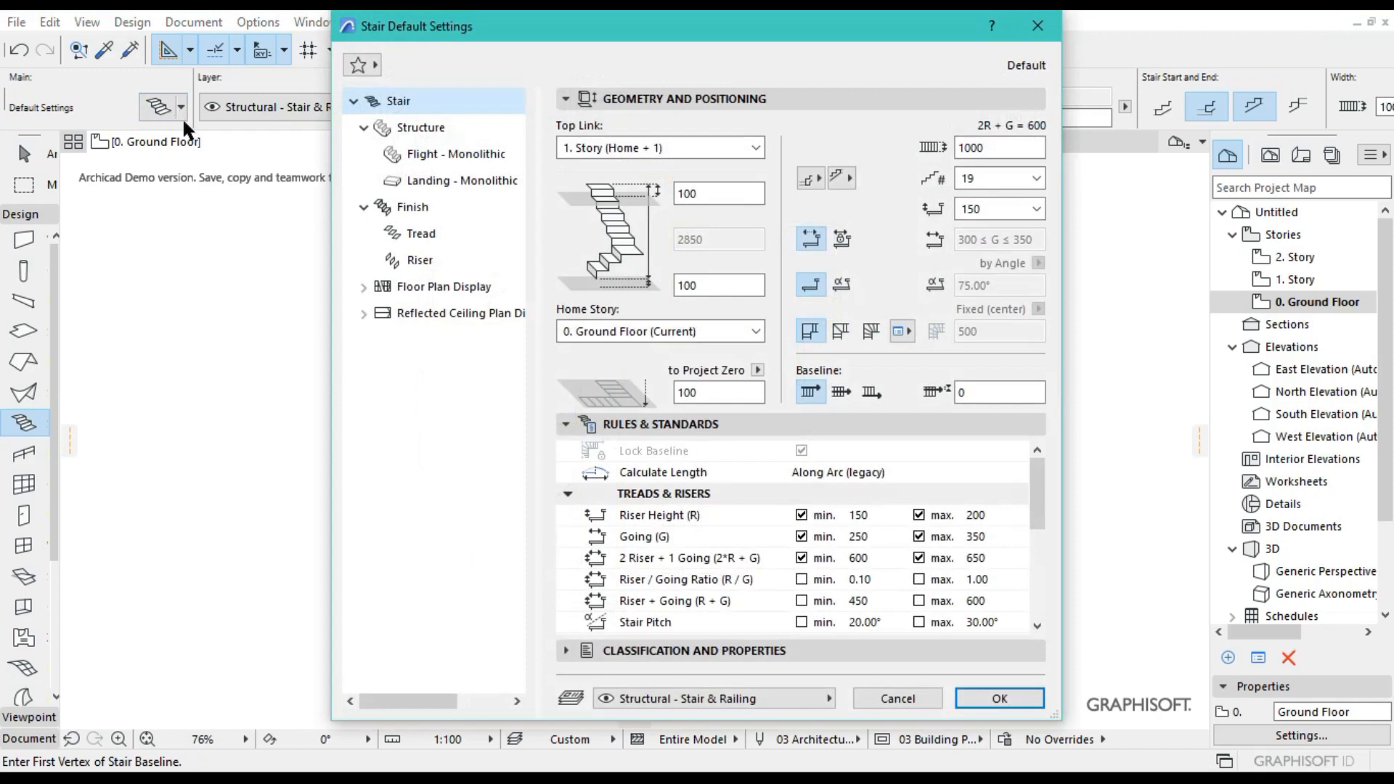
left_click(738, 141)
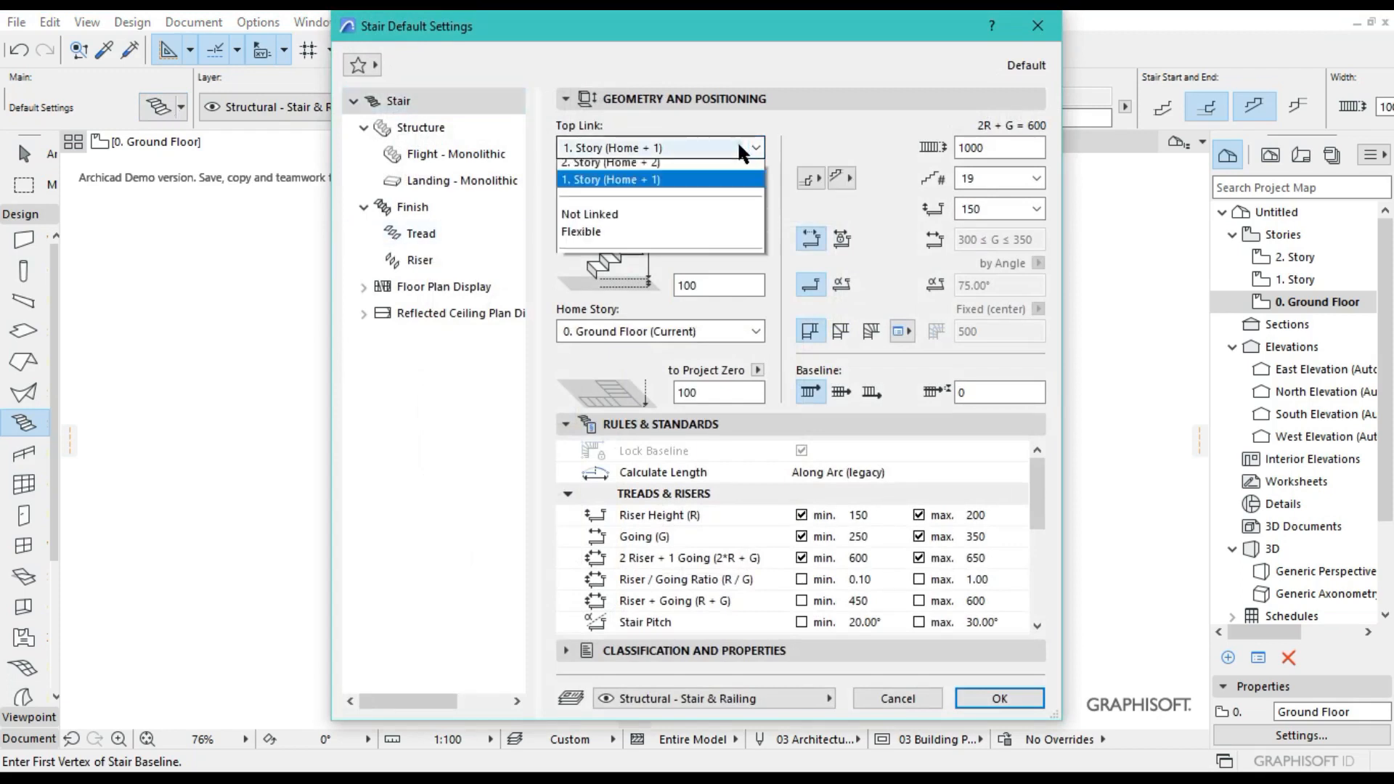
left_click(683, 216)
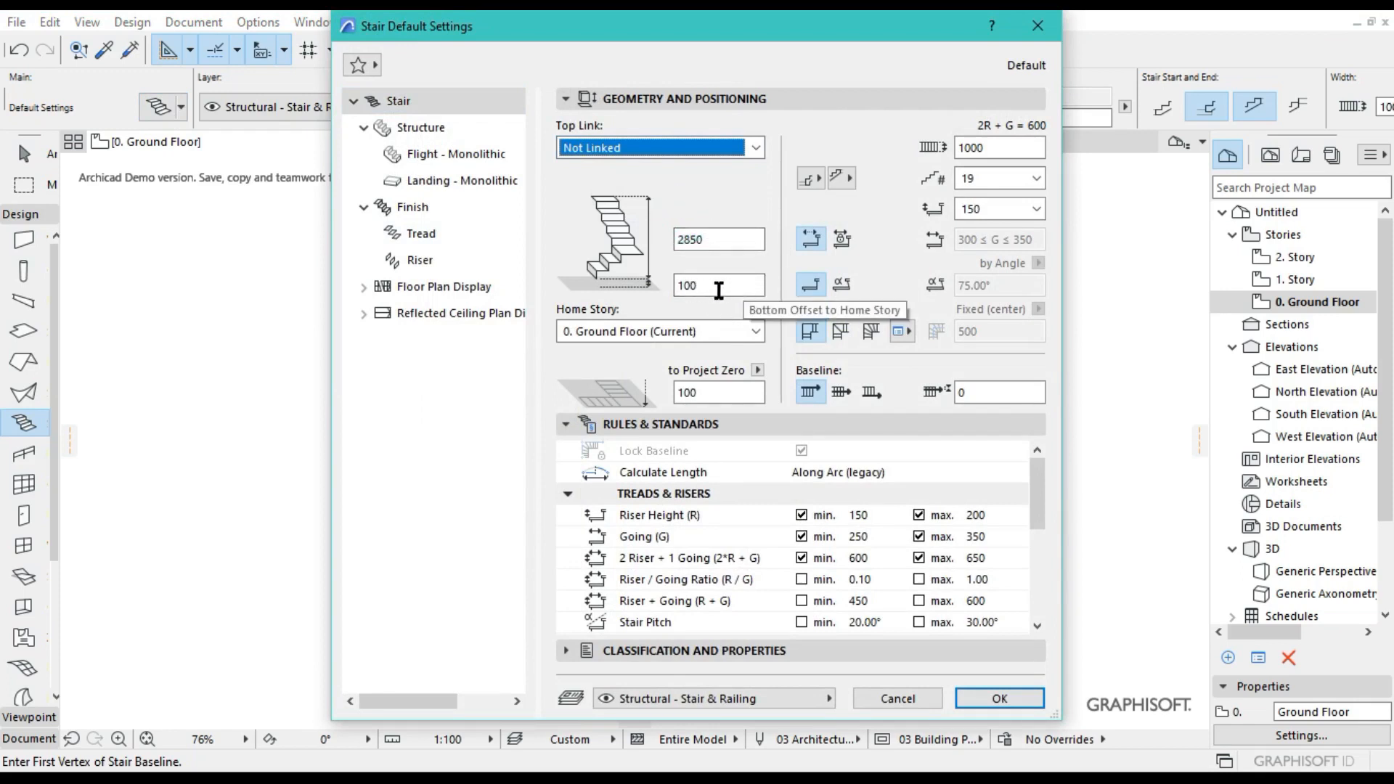
left_click(711, 287)
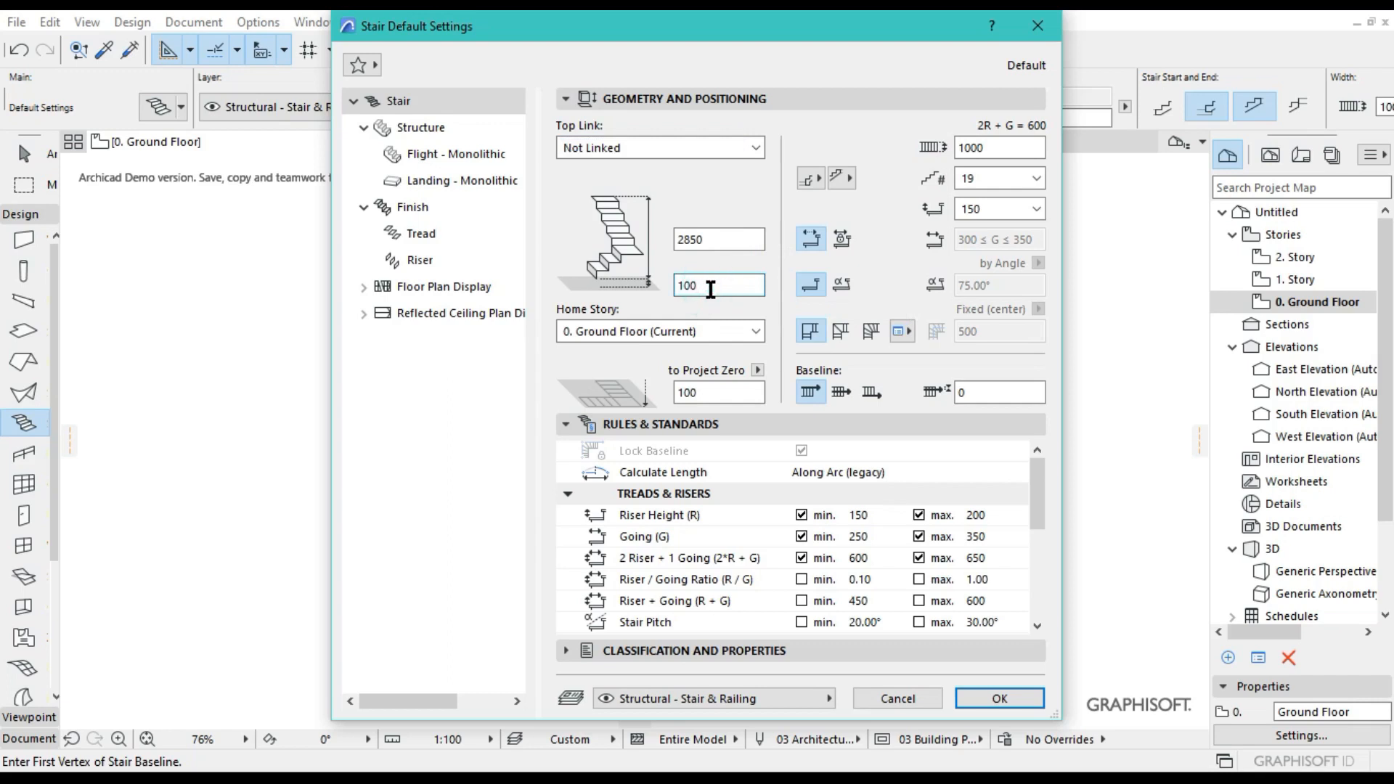
type("0")
Set the default stair to start with a riser and end with a riser.
left_click(804, 179)
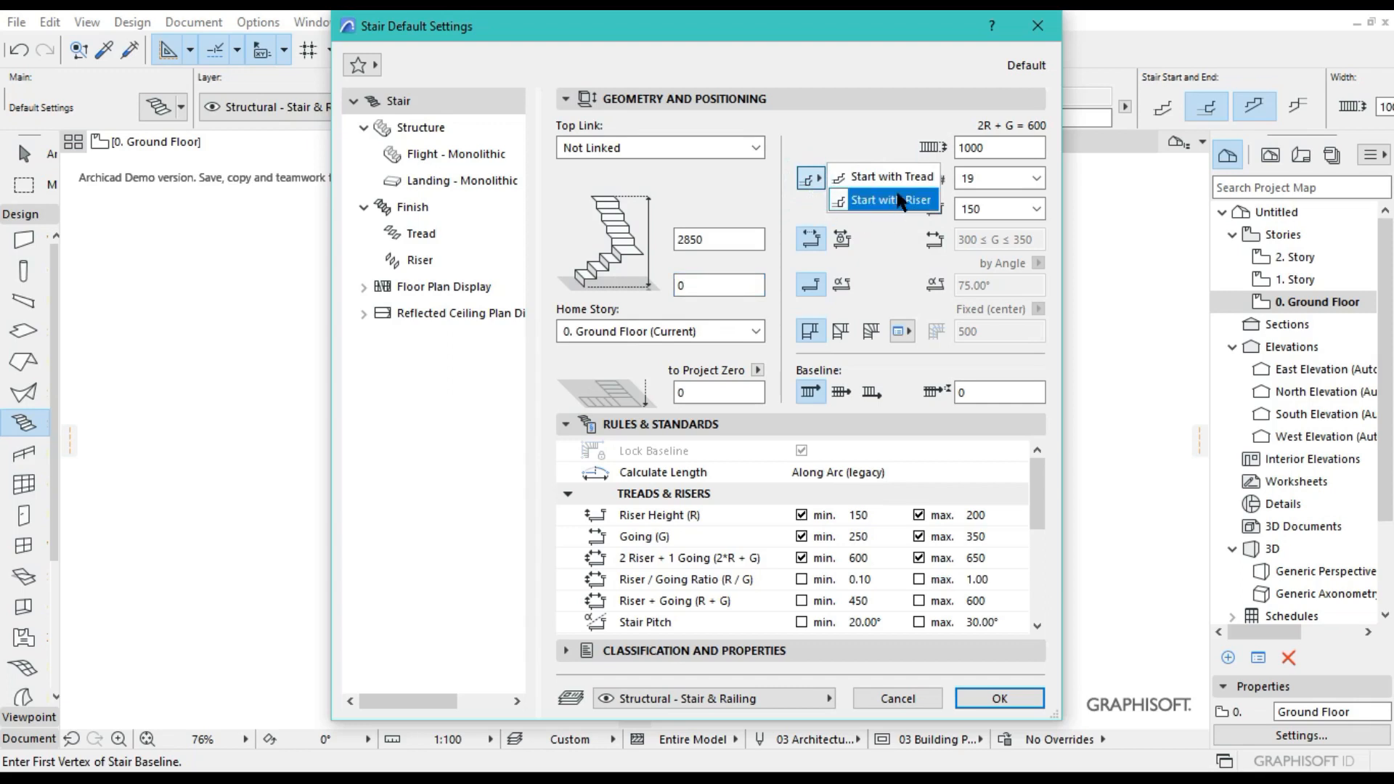
left_click(897, 199)
left_click(837, 180)
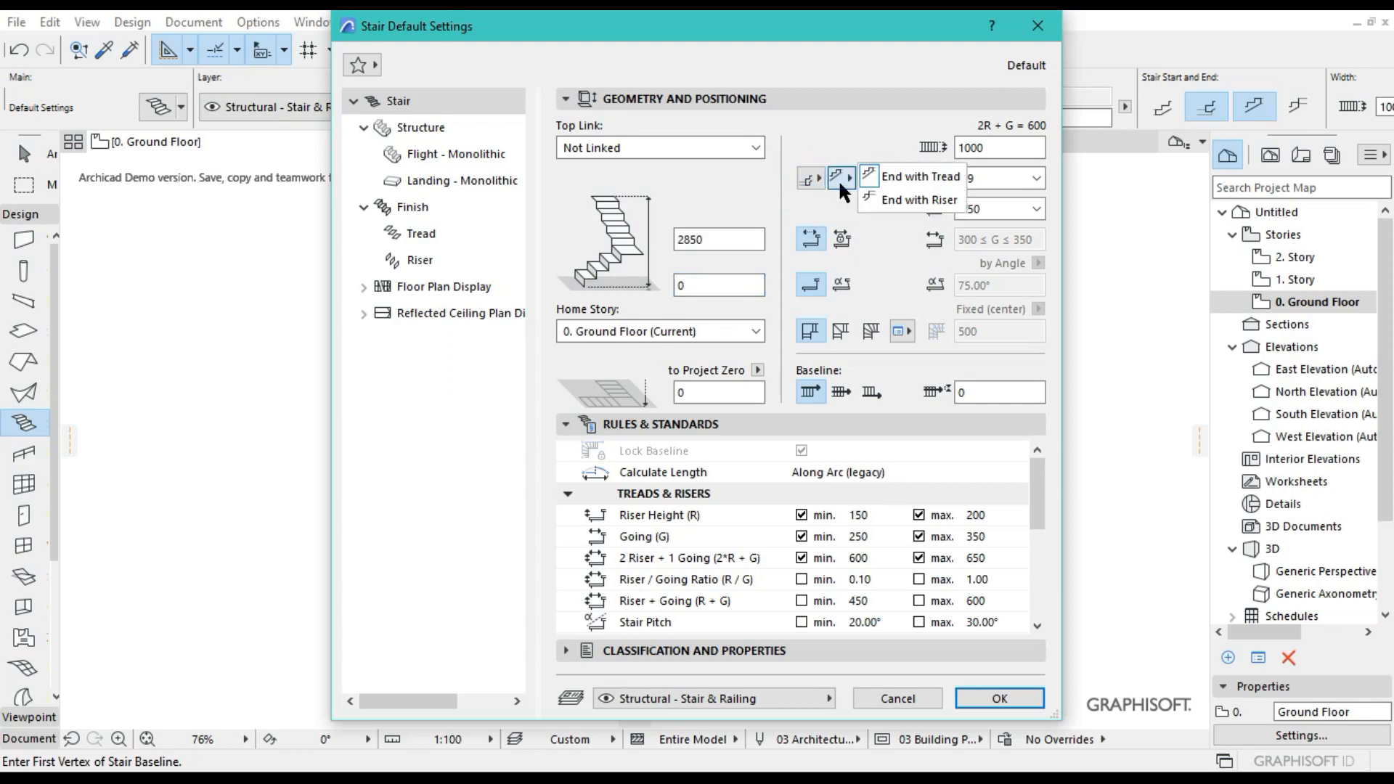
left_click(937, 199)
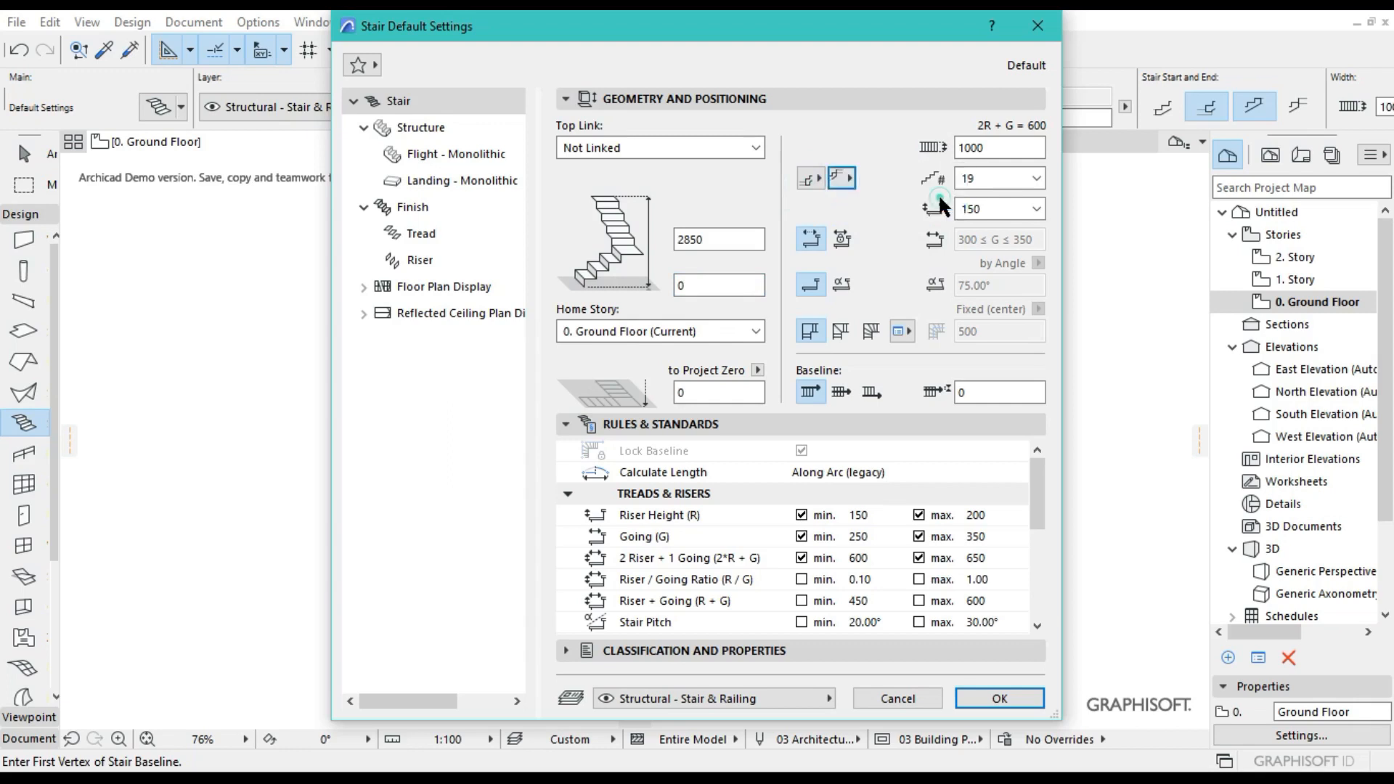
Lock the default stair's going at 300 and choose a riser height of 150.
left_click(839, 242)
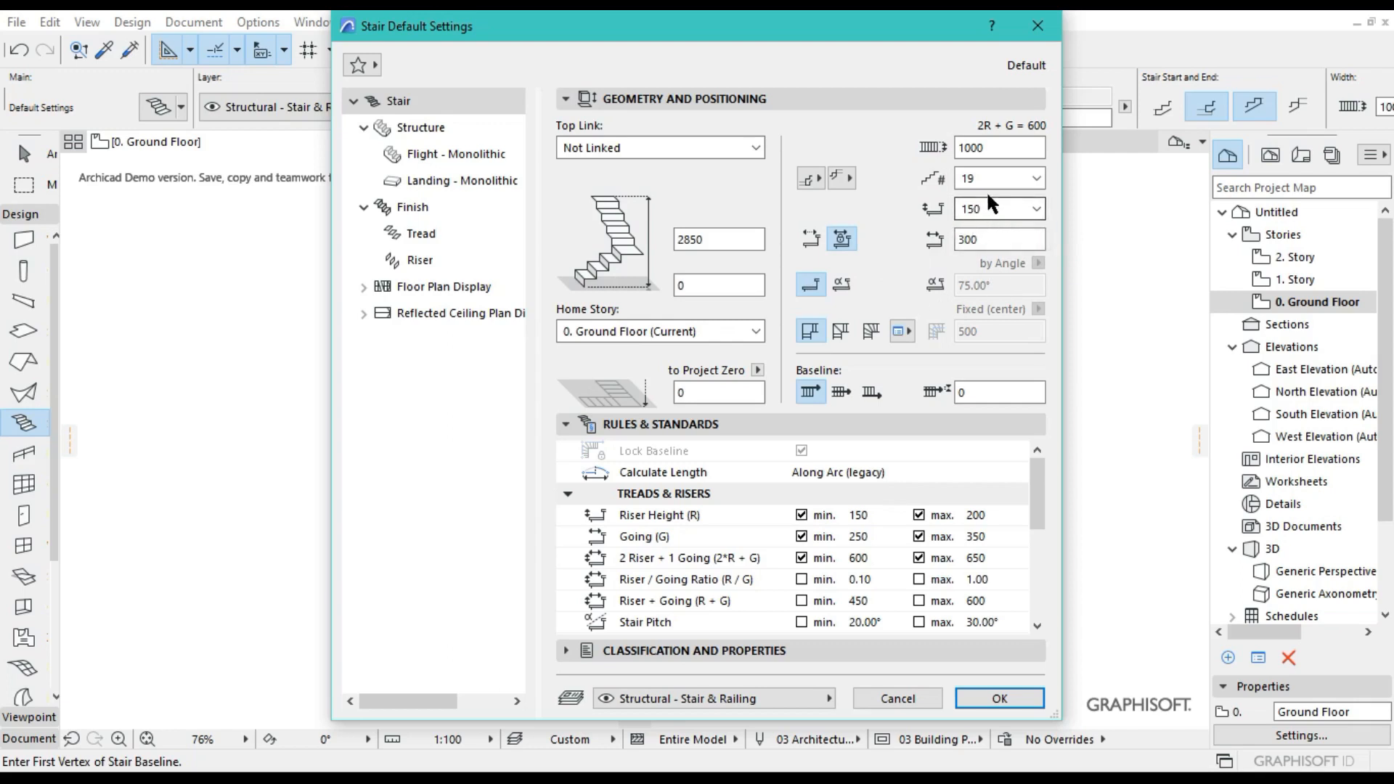
left_click(1036, 208)
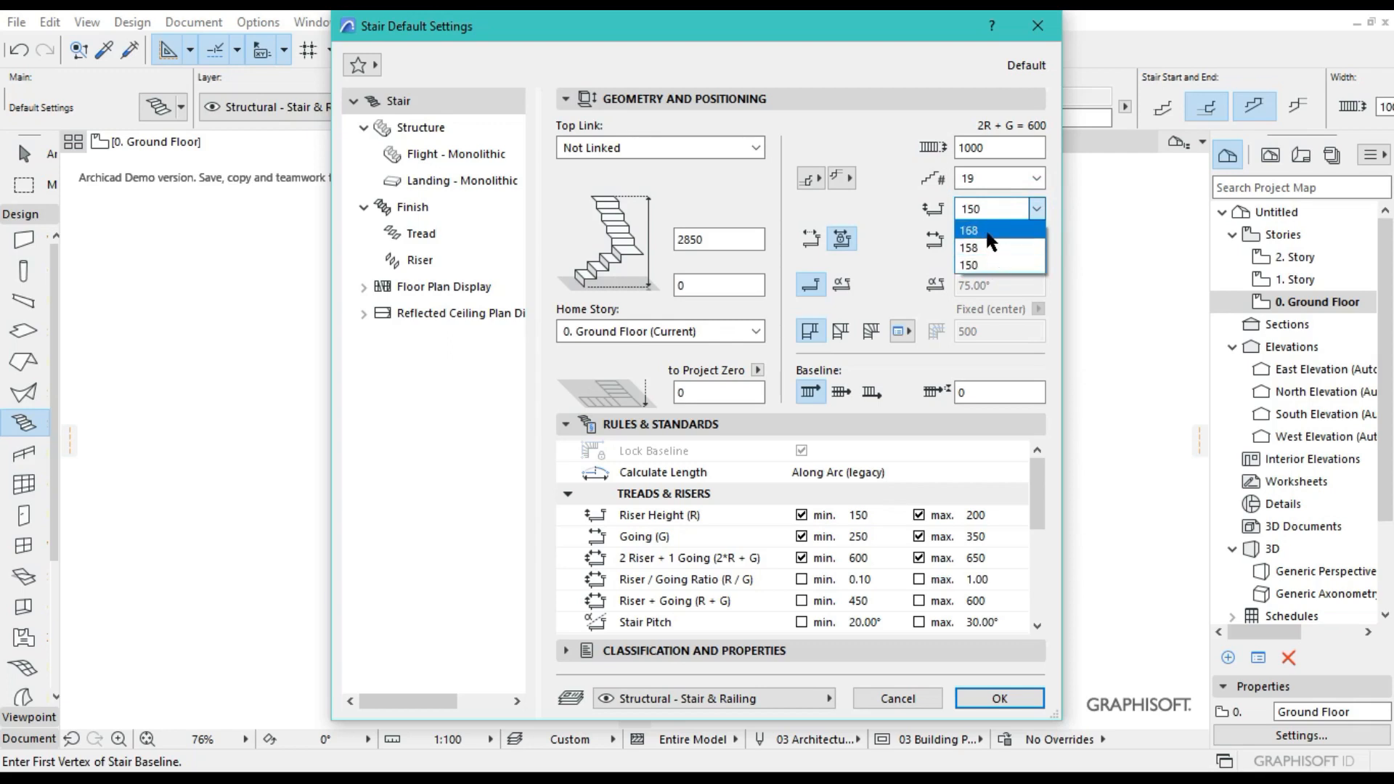
left_click(1016, 266)
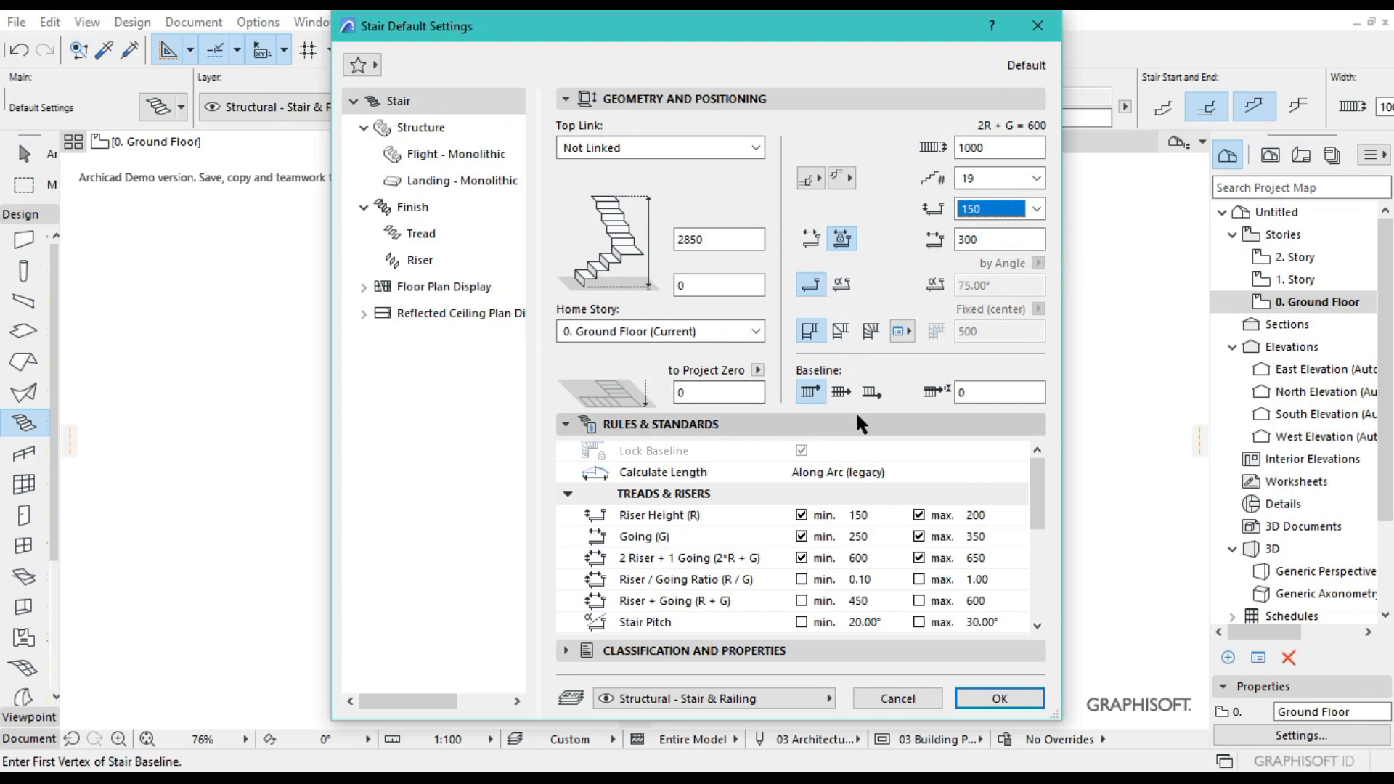
Set the structure thickness of the stair's monolithic flight to 150.
scroll(849, 456, "down", 5)
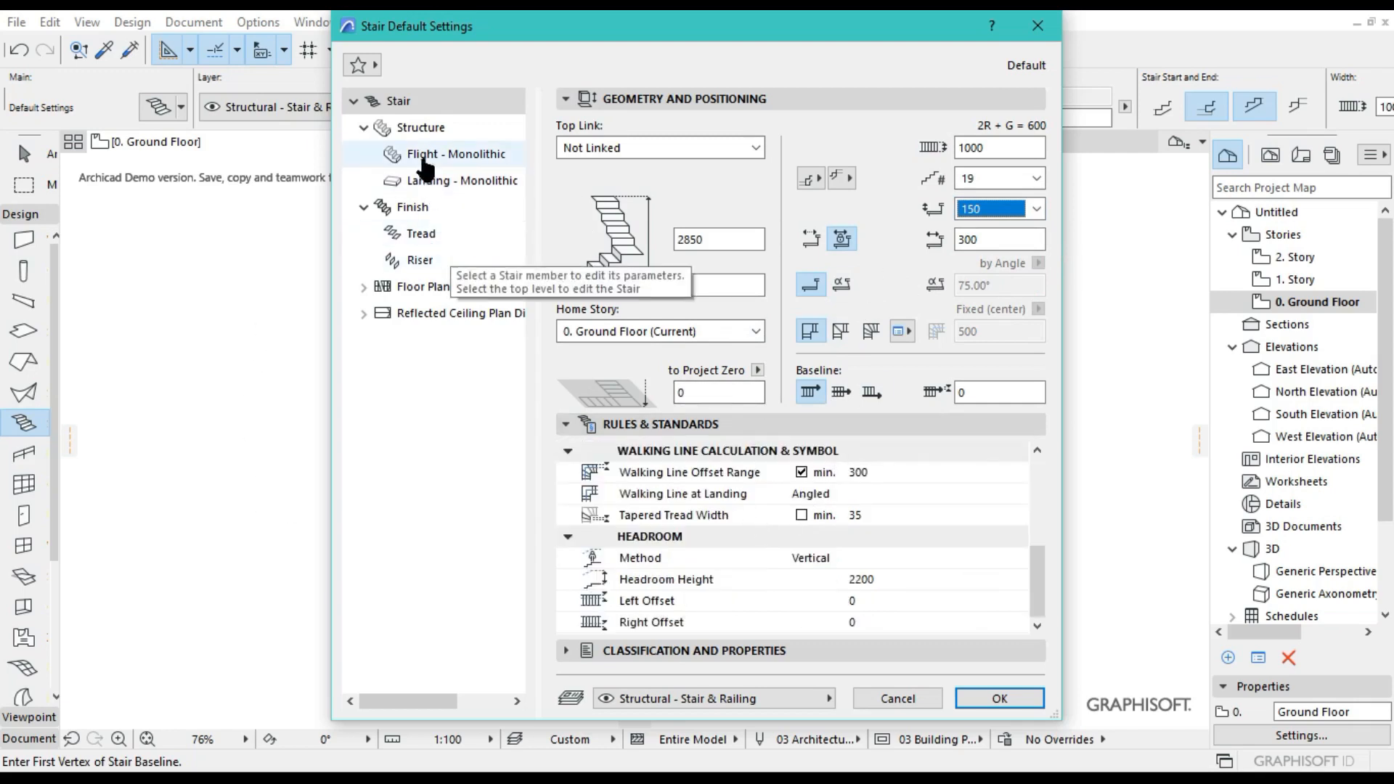
left_click(421, 131)
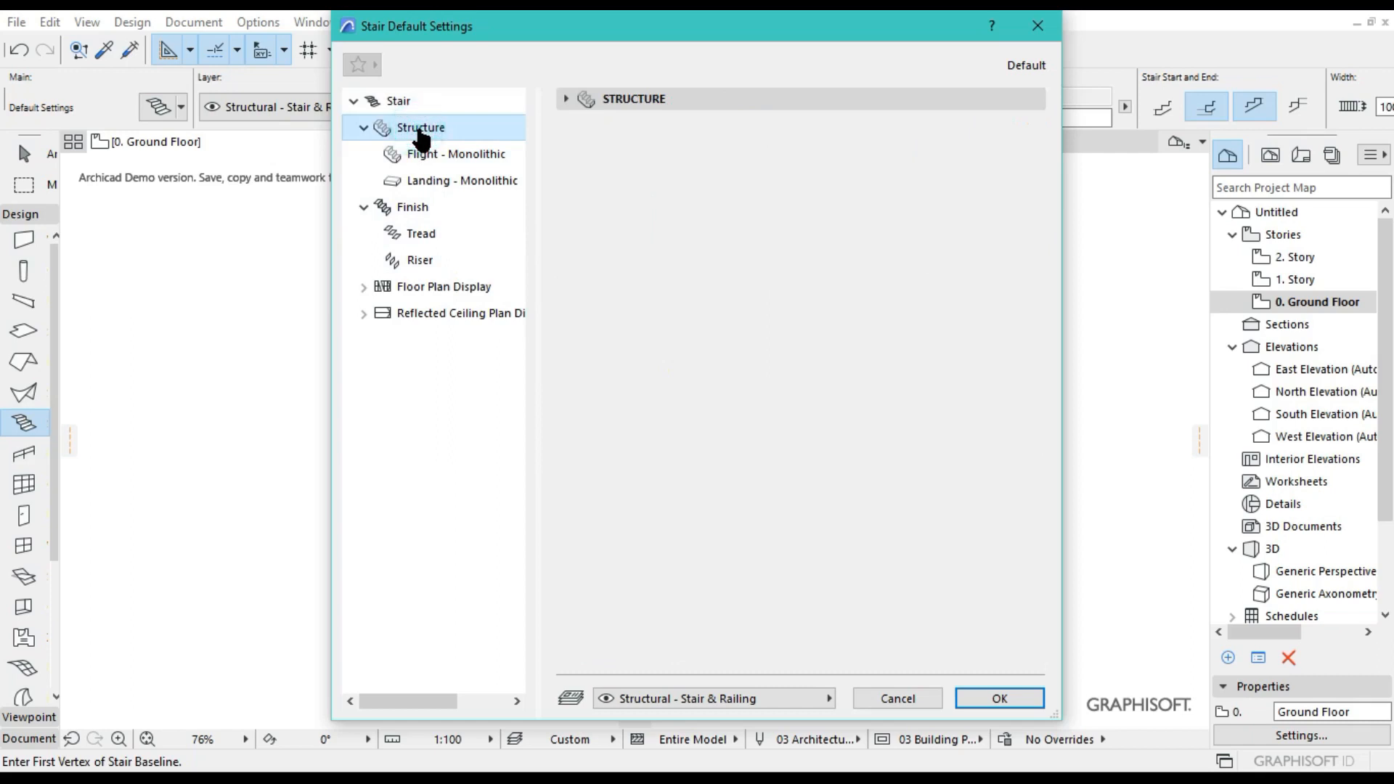
left_click(577, 99)
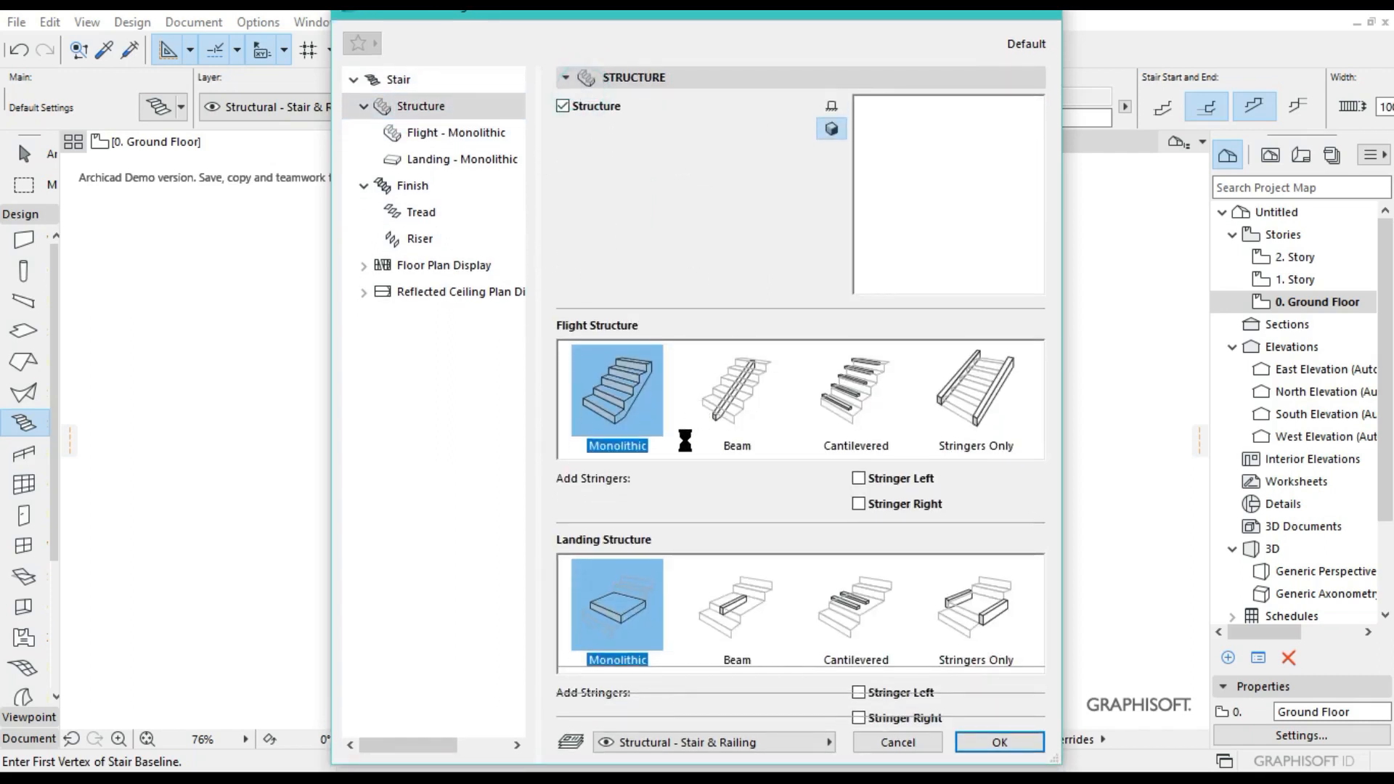
left_click(469, 132)
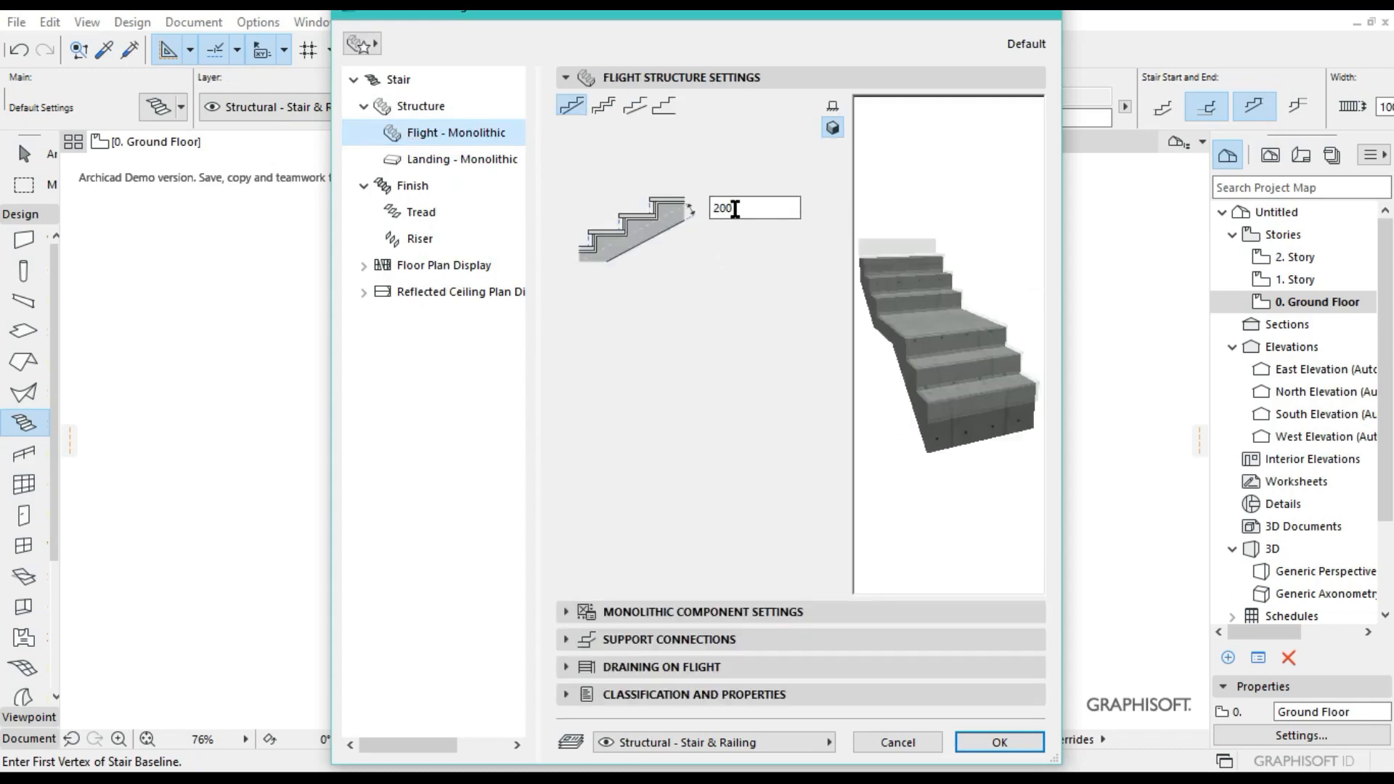
left_click(731, 209)
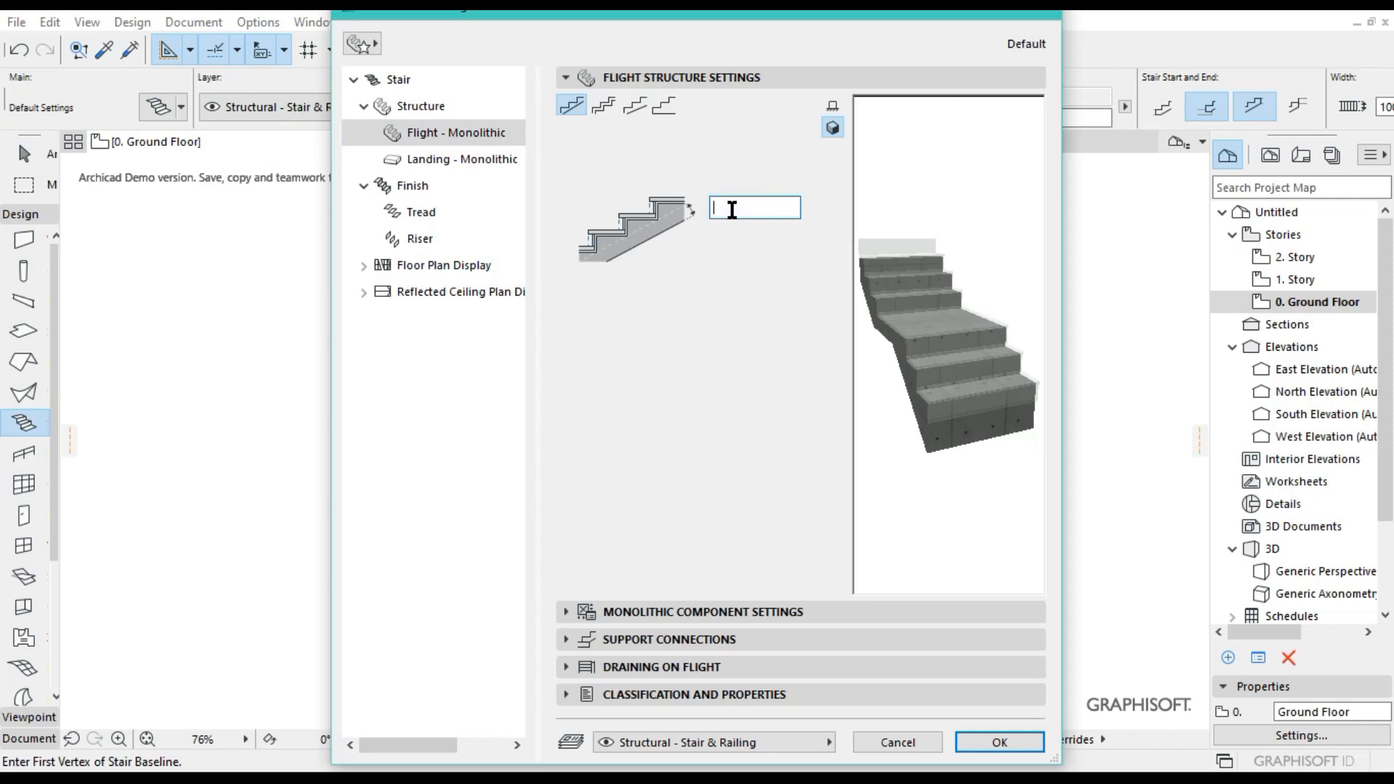
type("150")
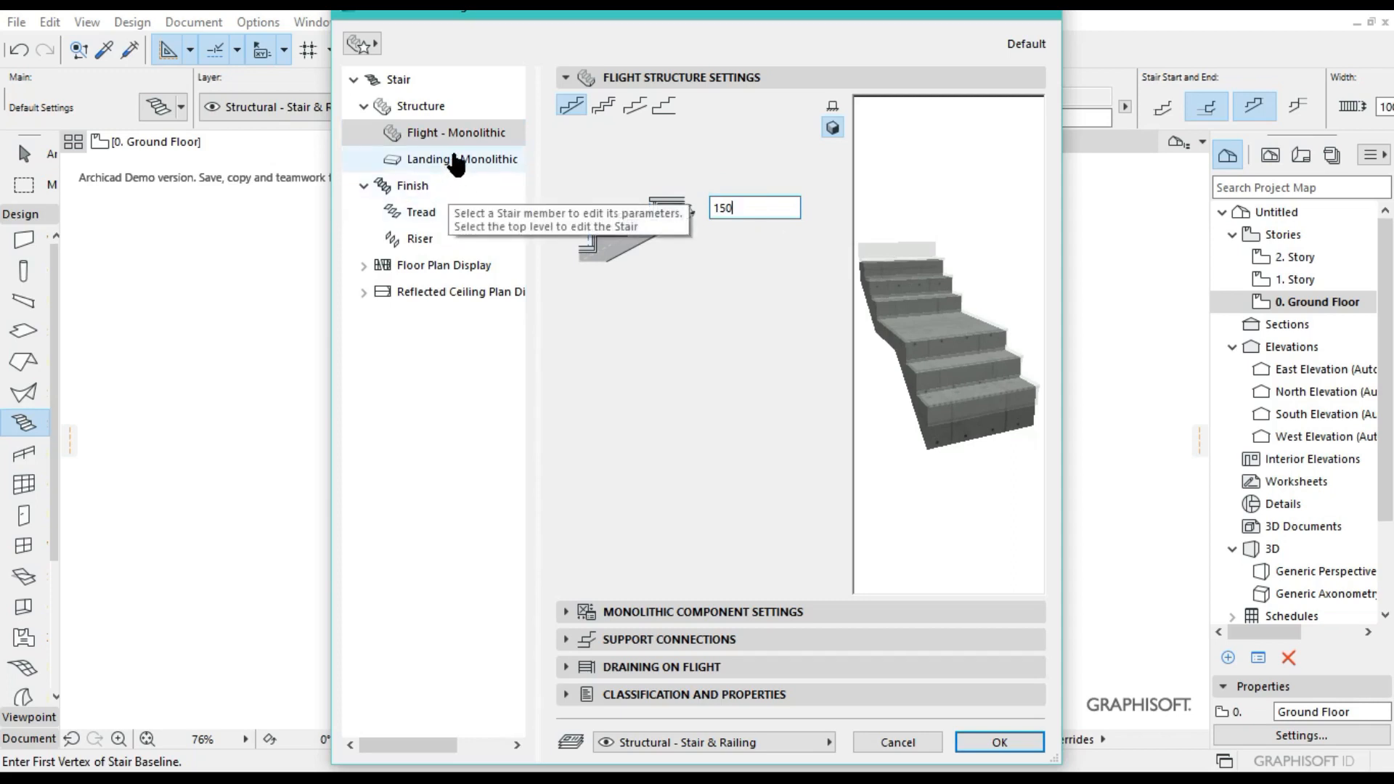
Set both the cut line pen and the uncut line pen of the stair's monolithic landing to pen 2 (0.15 mm).
left_click(457, 159)
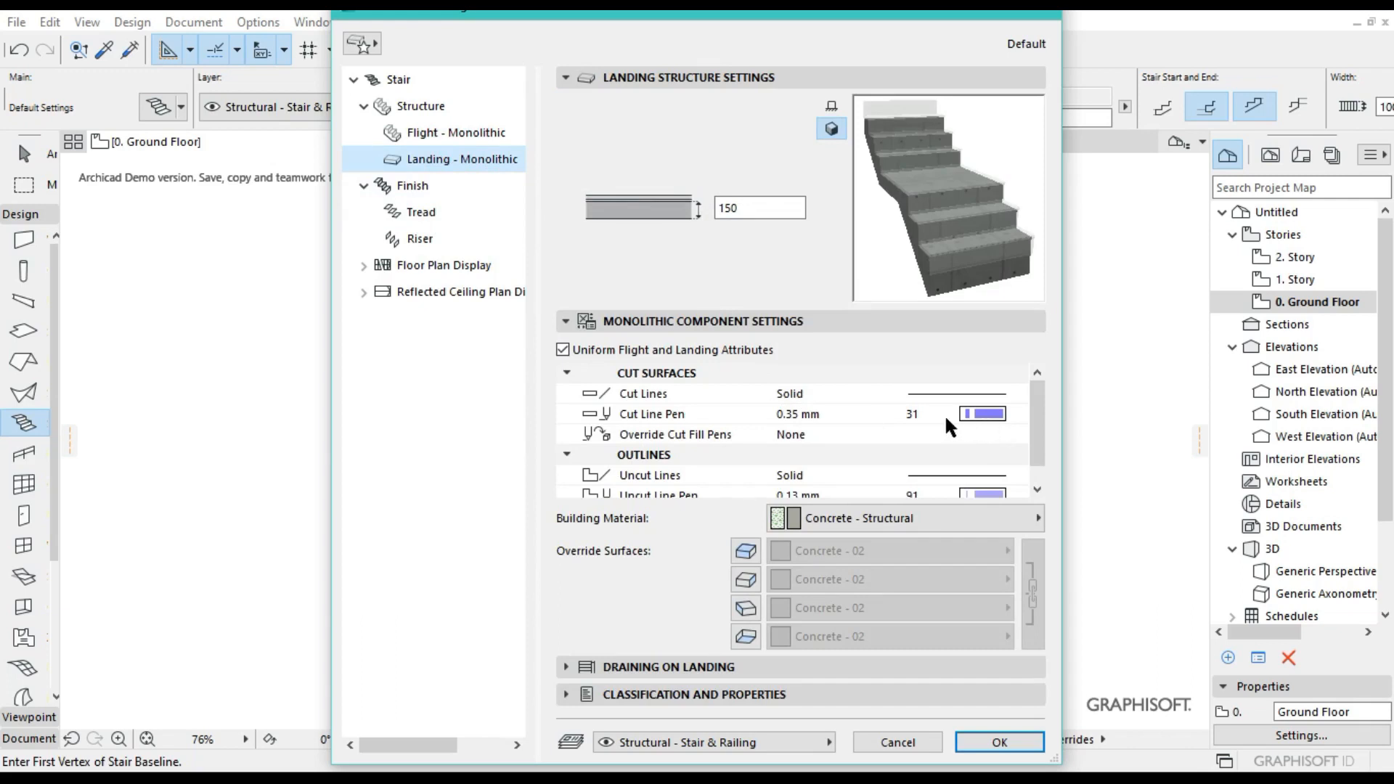
left_click(983, 414)
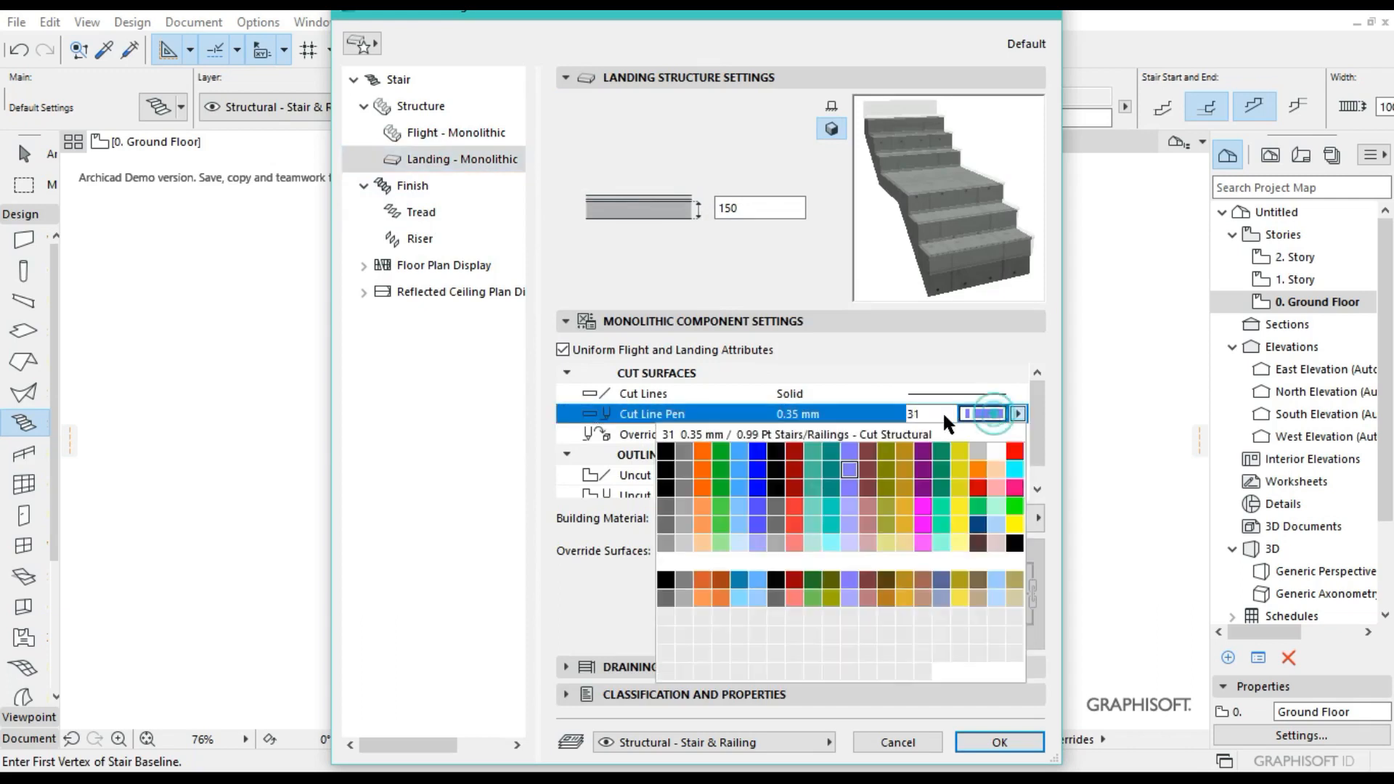
left_click(684, 452)
left_click(983, 481)
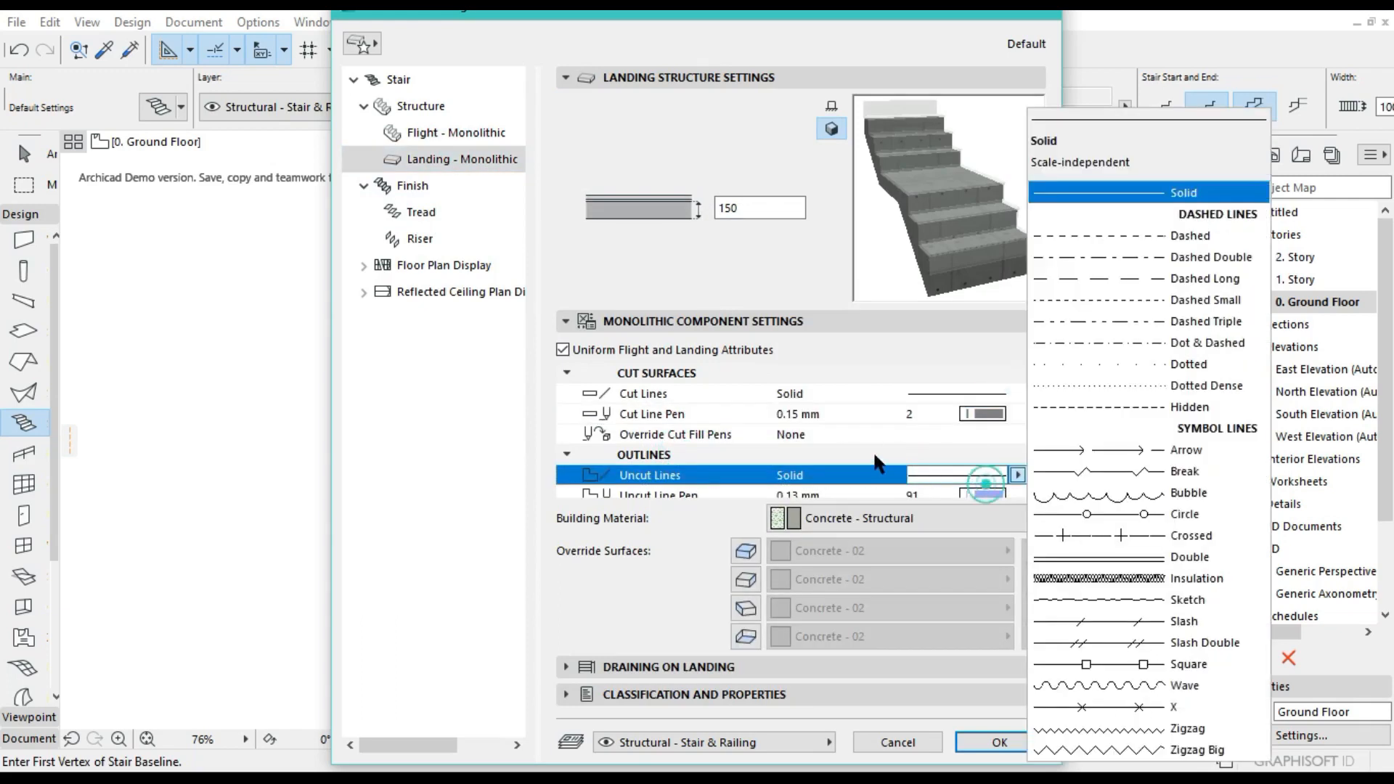
left_click(993, 483)
left_click(995, 493)
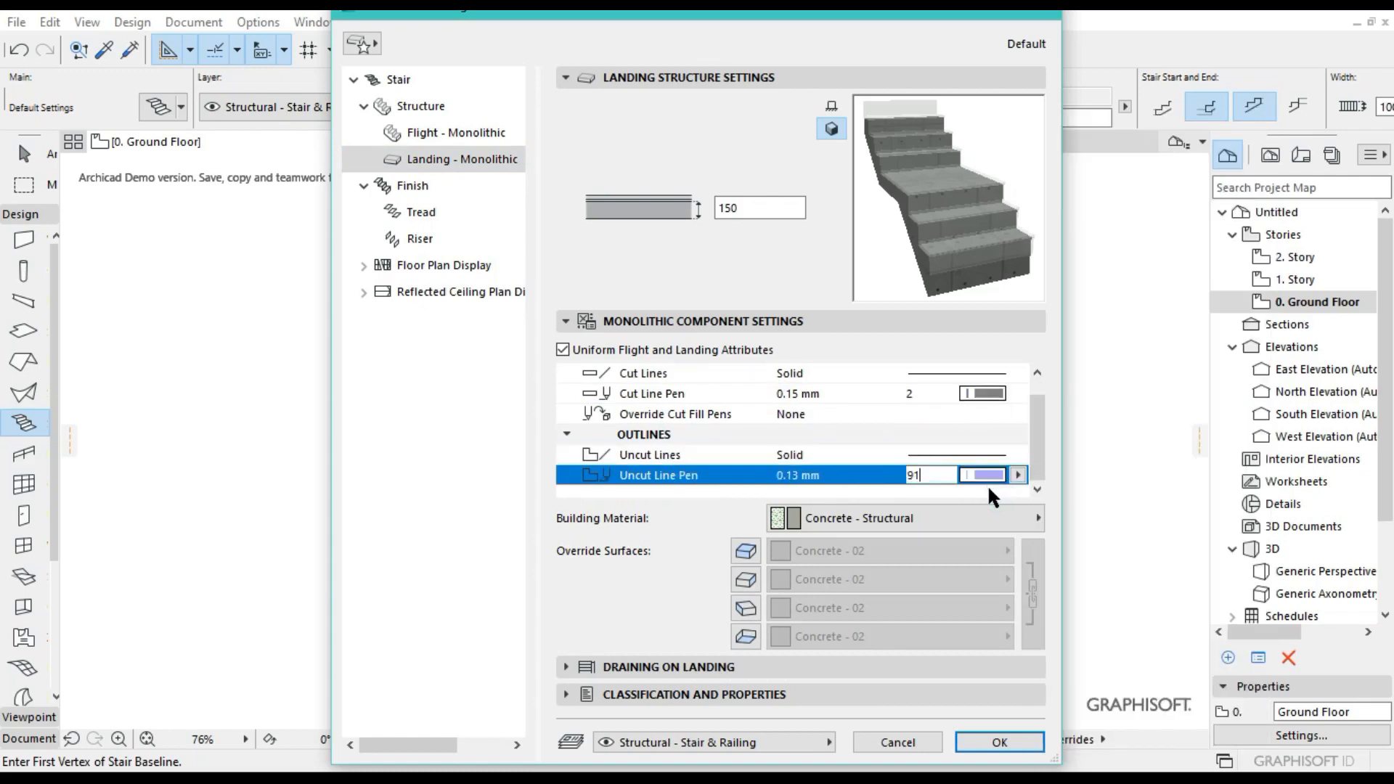
left_click(981, 476)
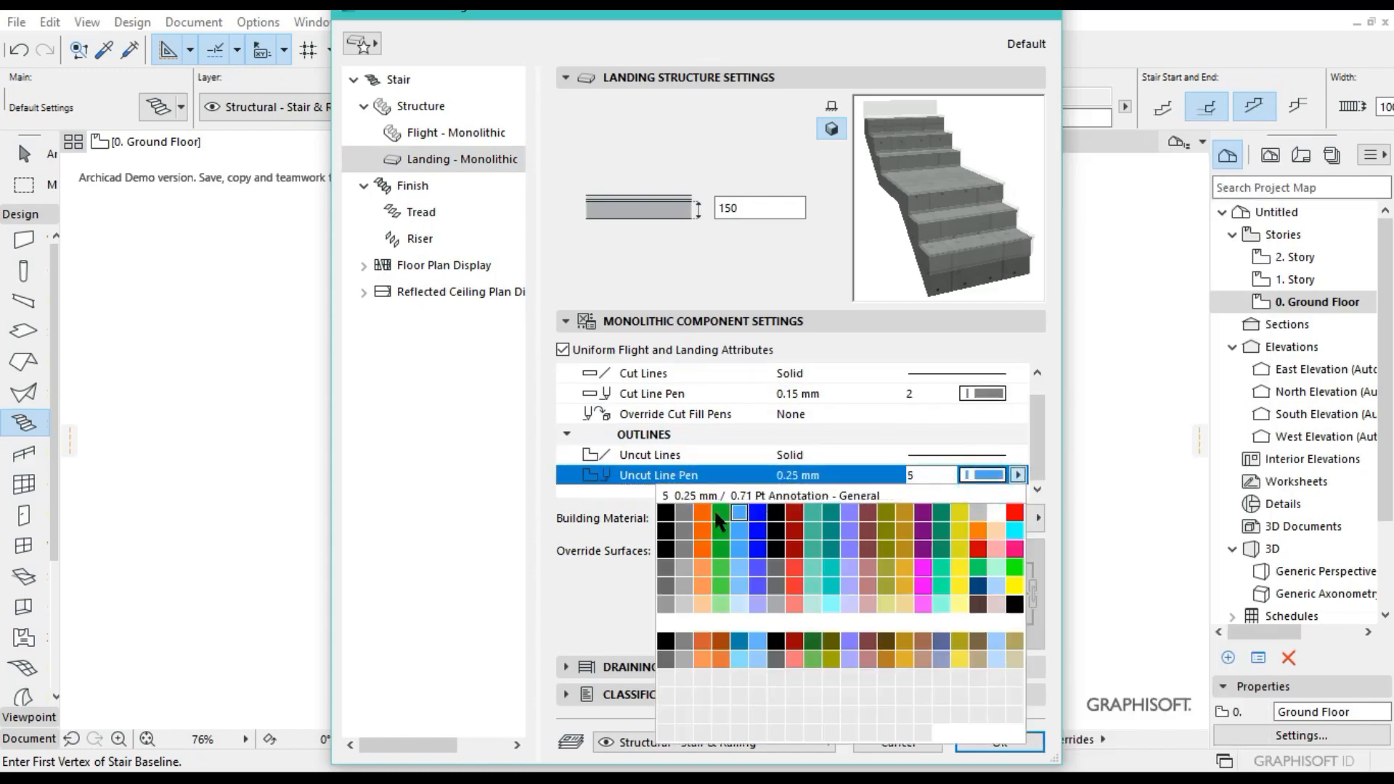
left_click(691, 516)
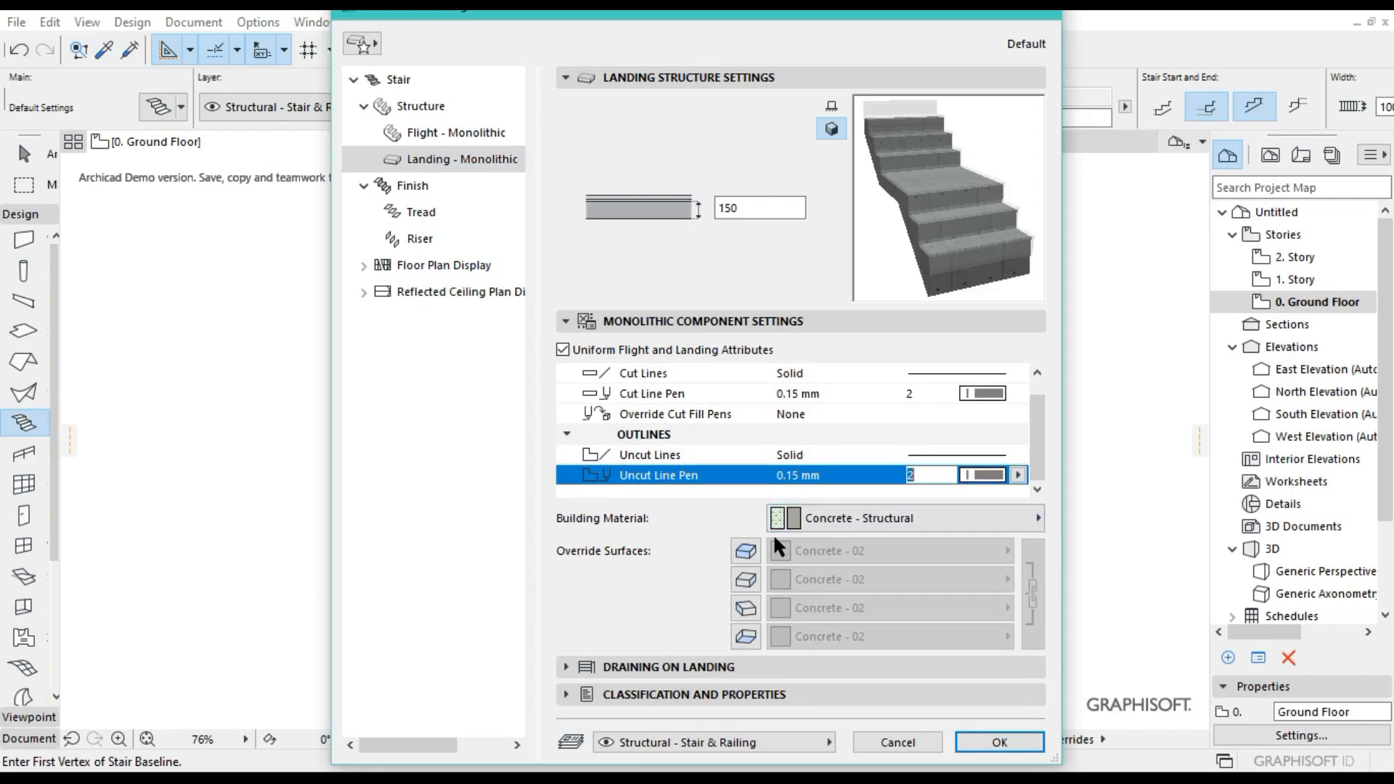
Override all four surfaces of the monolithic stair structure with Paint - Titanium White.
left_click(746, 551)
left_click(746, 579)
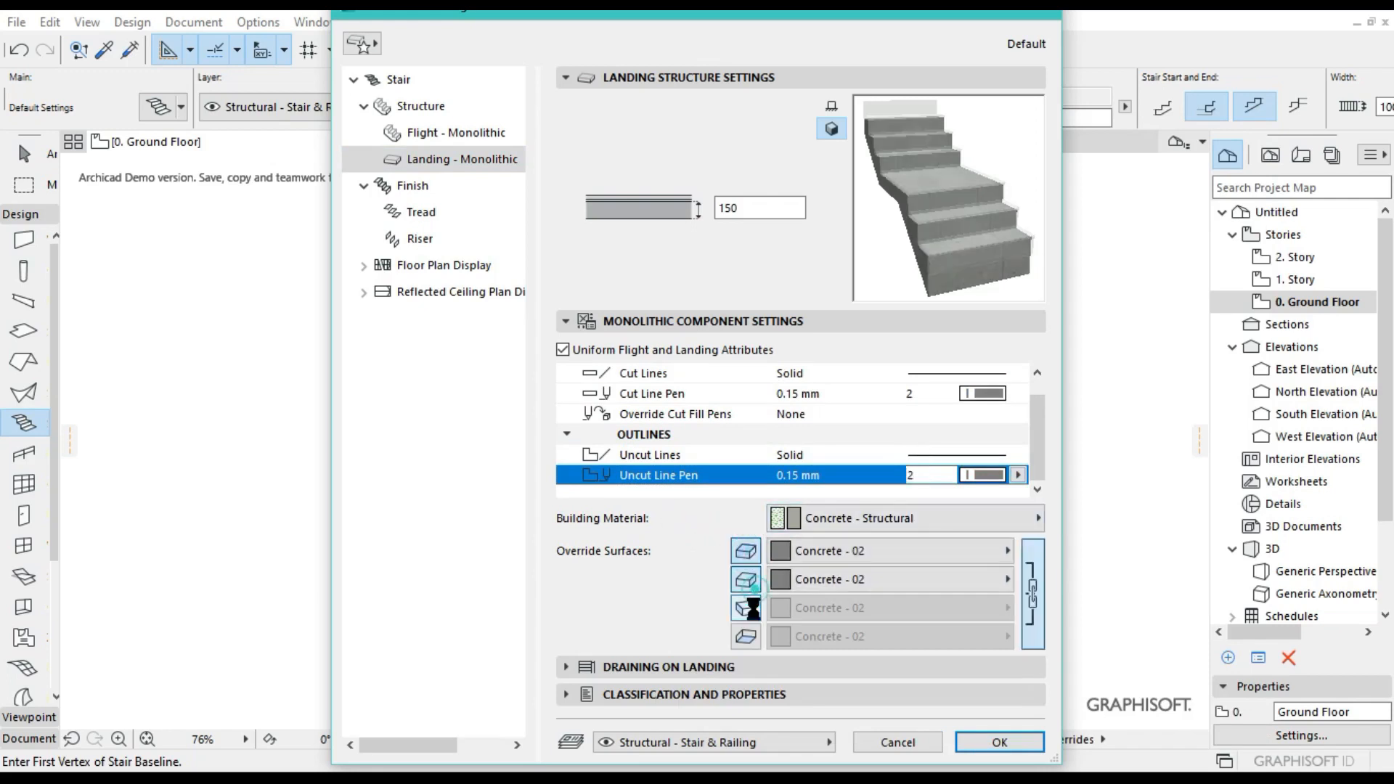
left_click(746, 608)
left_click(747, 636)
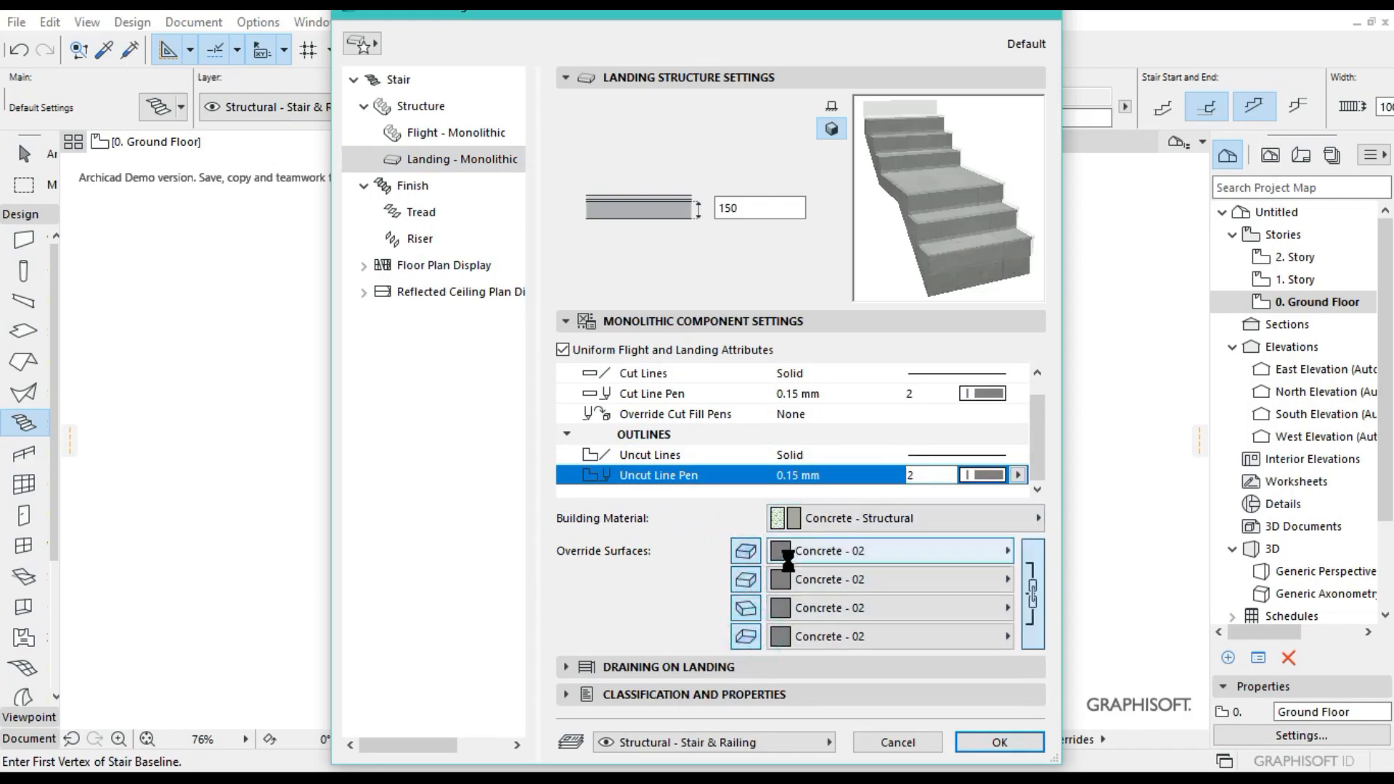
left_click(787, 553)
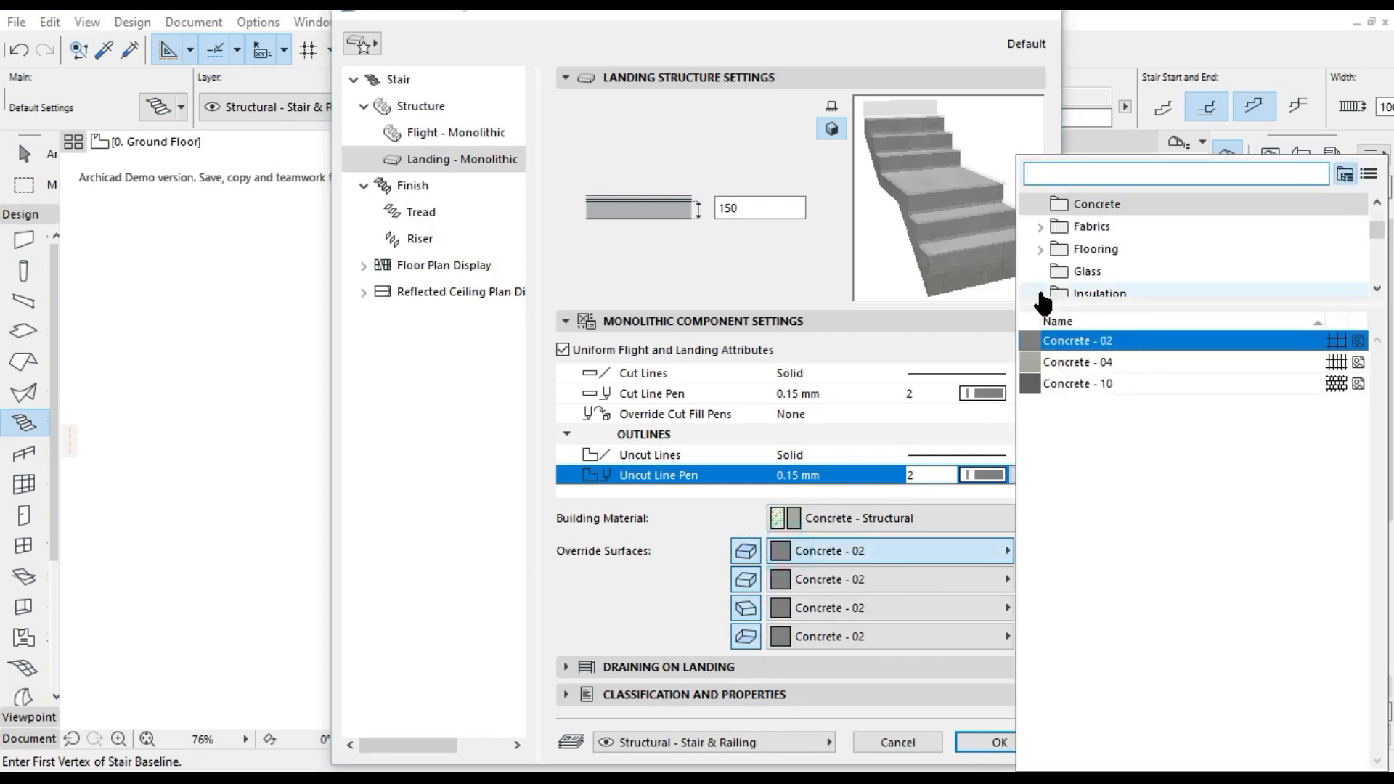
type("wh")
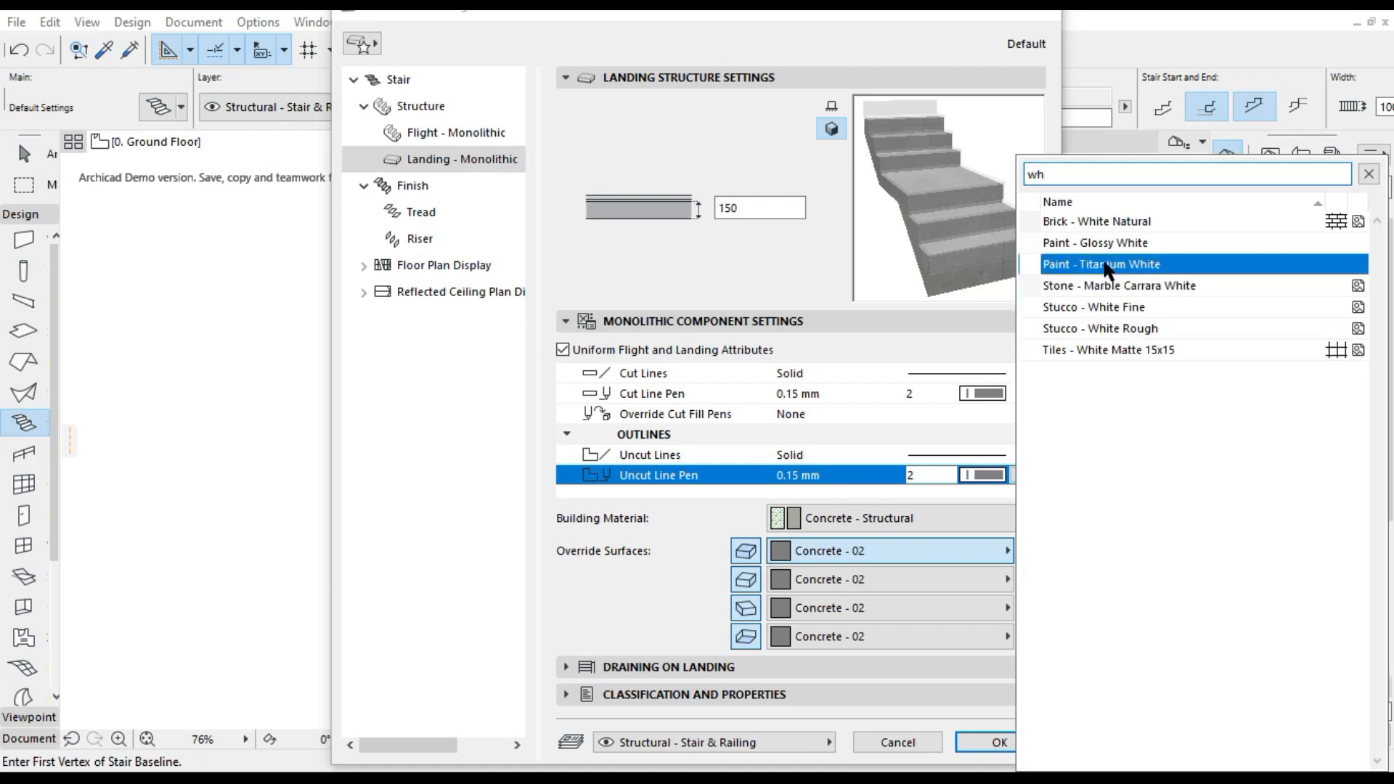
left_click(1111, 265)
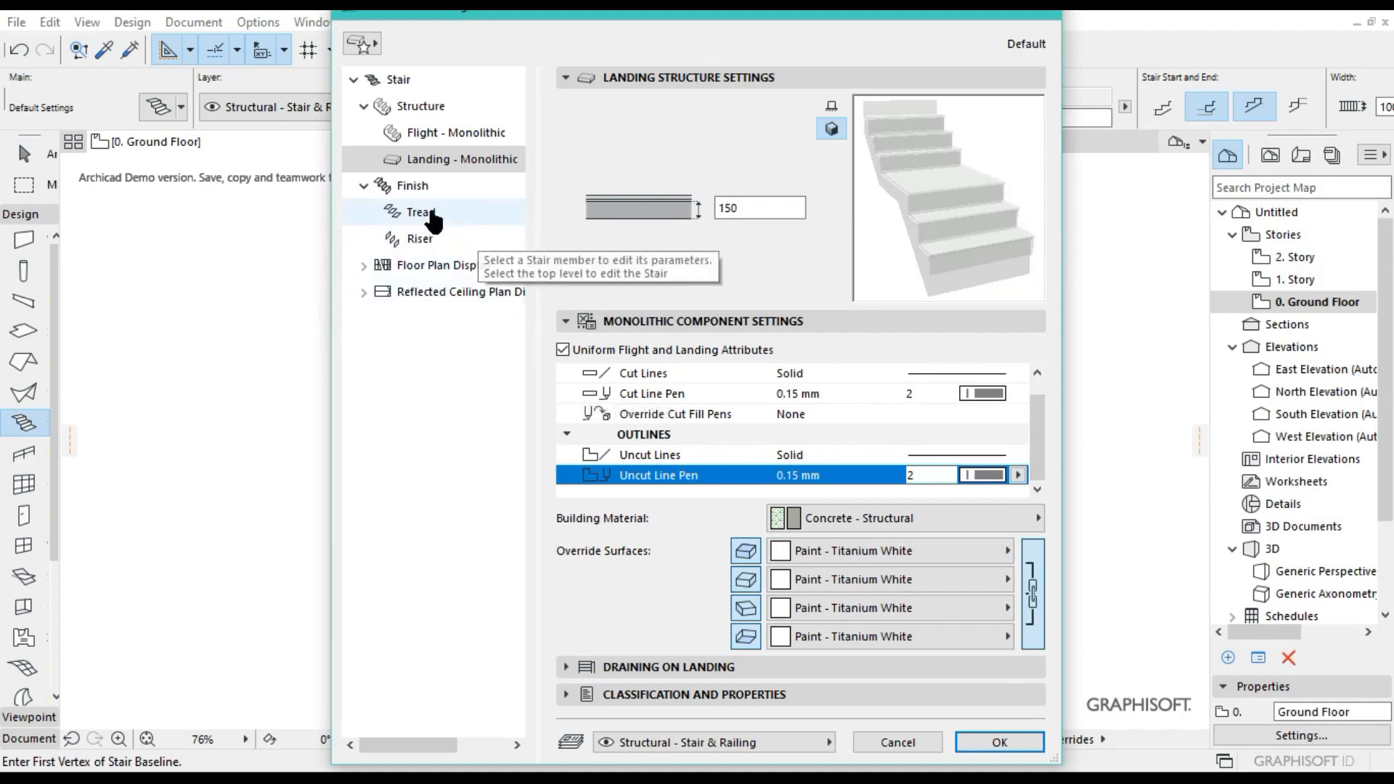
Set the uncut and cut line pens in the tread finish's 3D representation to pen 2 (0.15 mm).
left_click(427, 211)
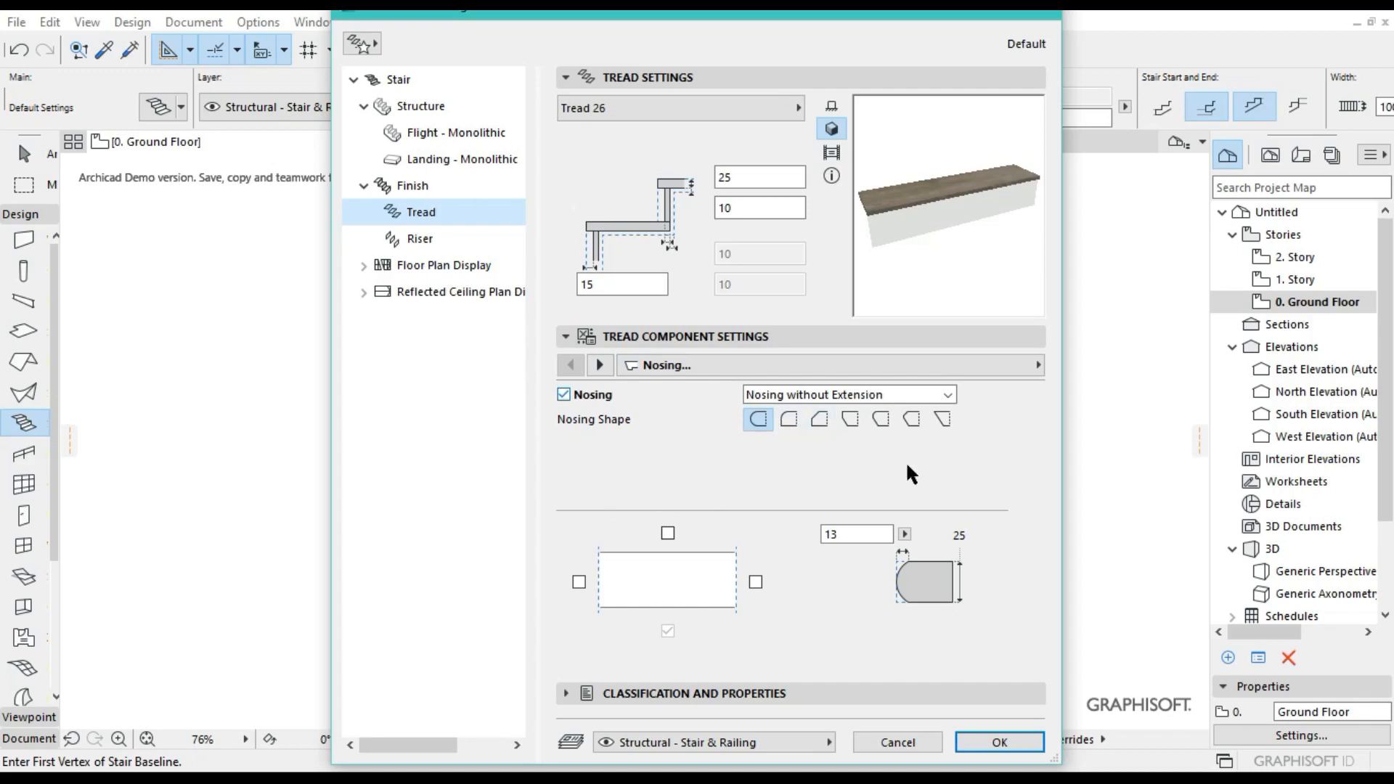
left_click(605, 361)
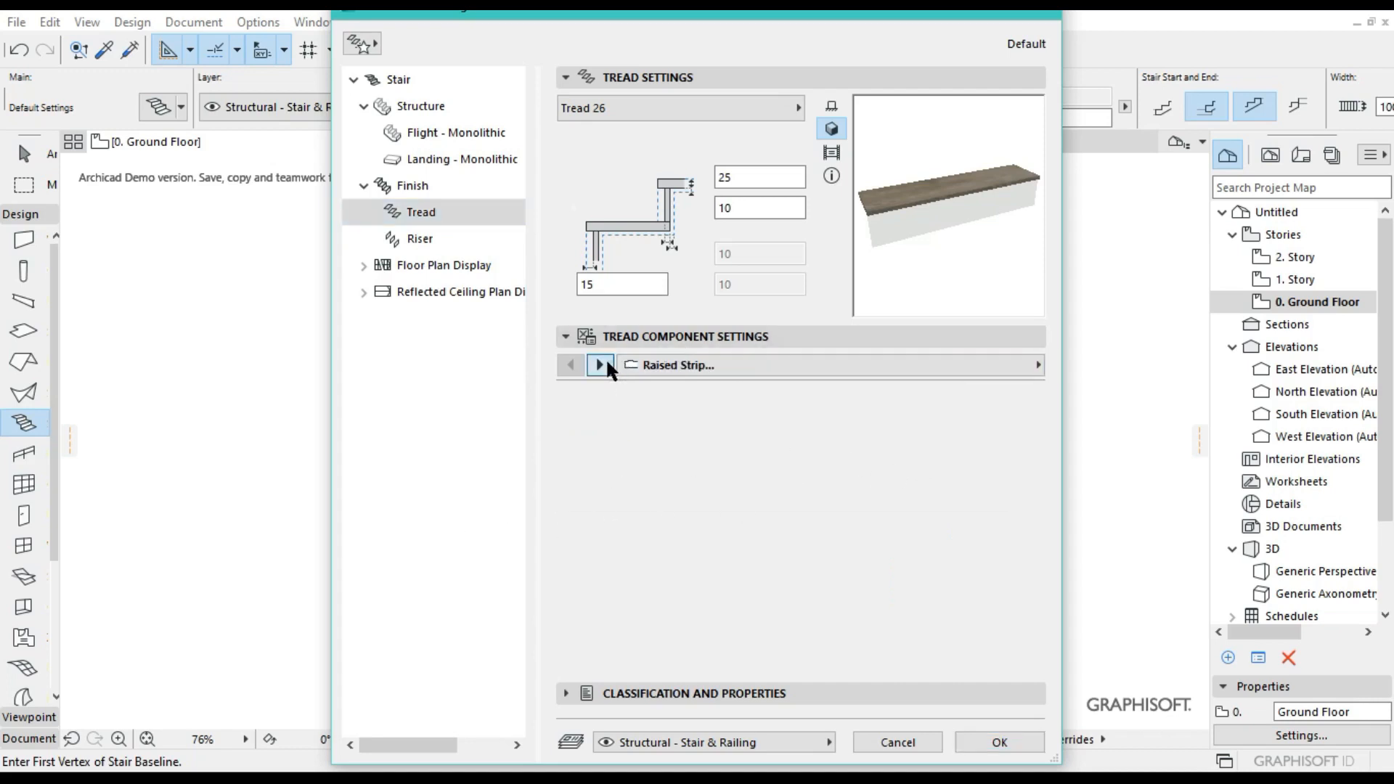
left_click(600, 365)
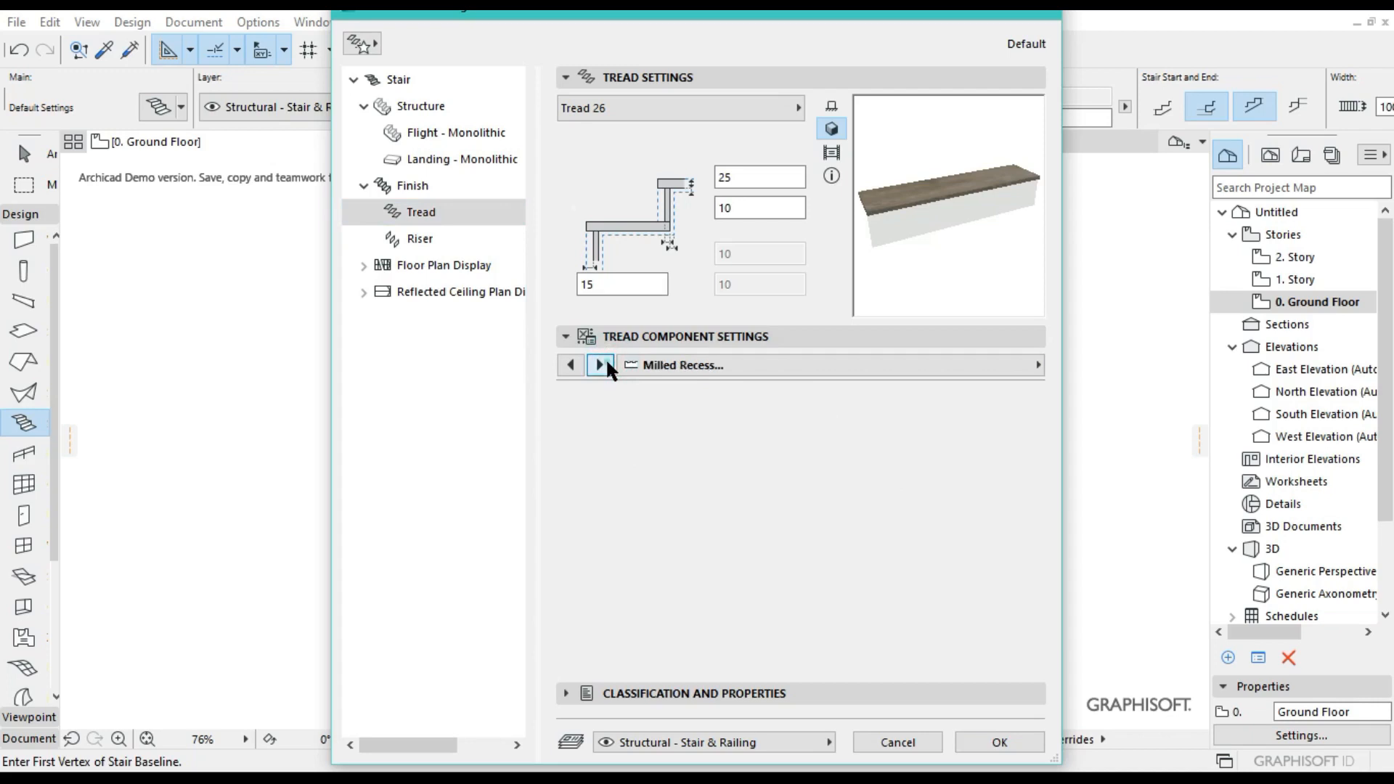
left_click(599, 364)
left_click(602, 363)
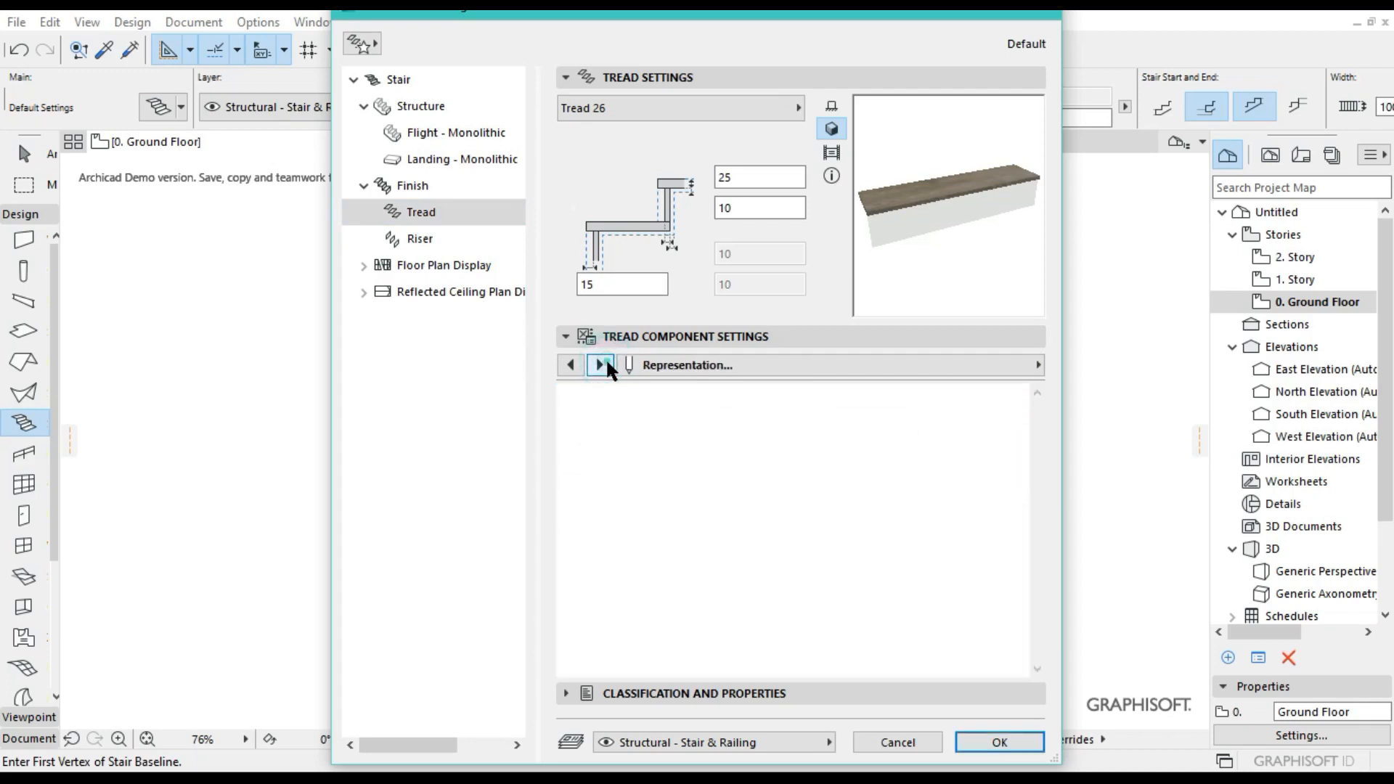
left_click(976, 413)
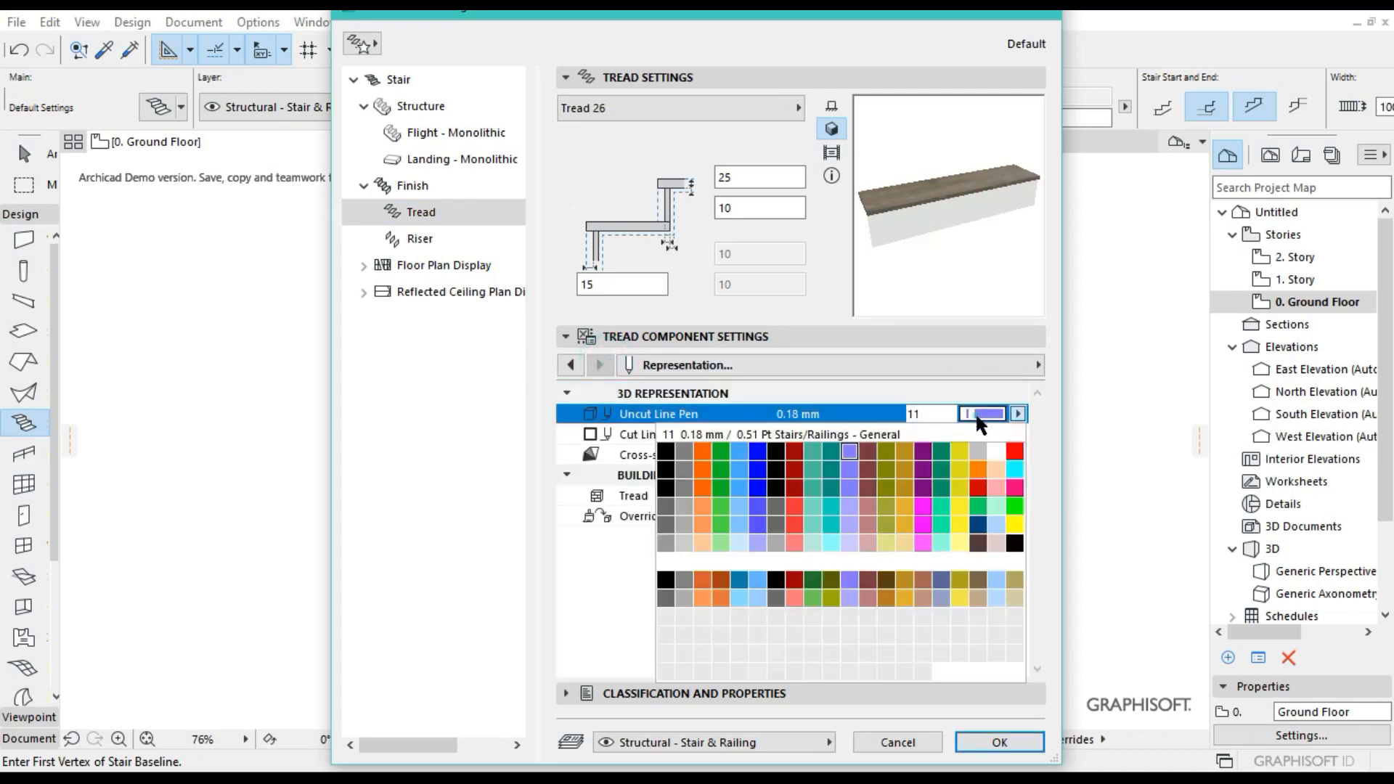
left_click(679, 446)
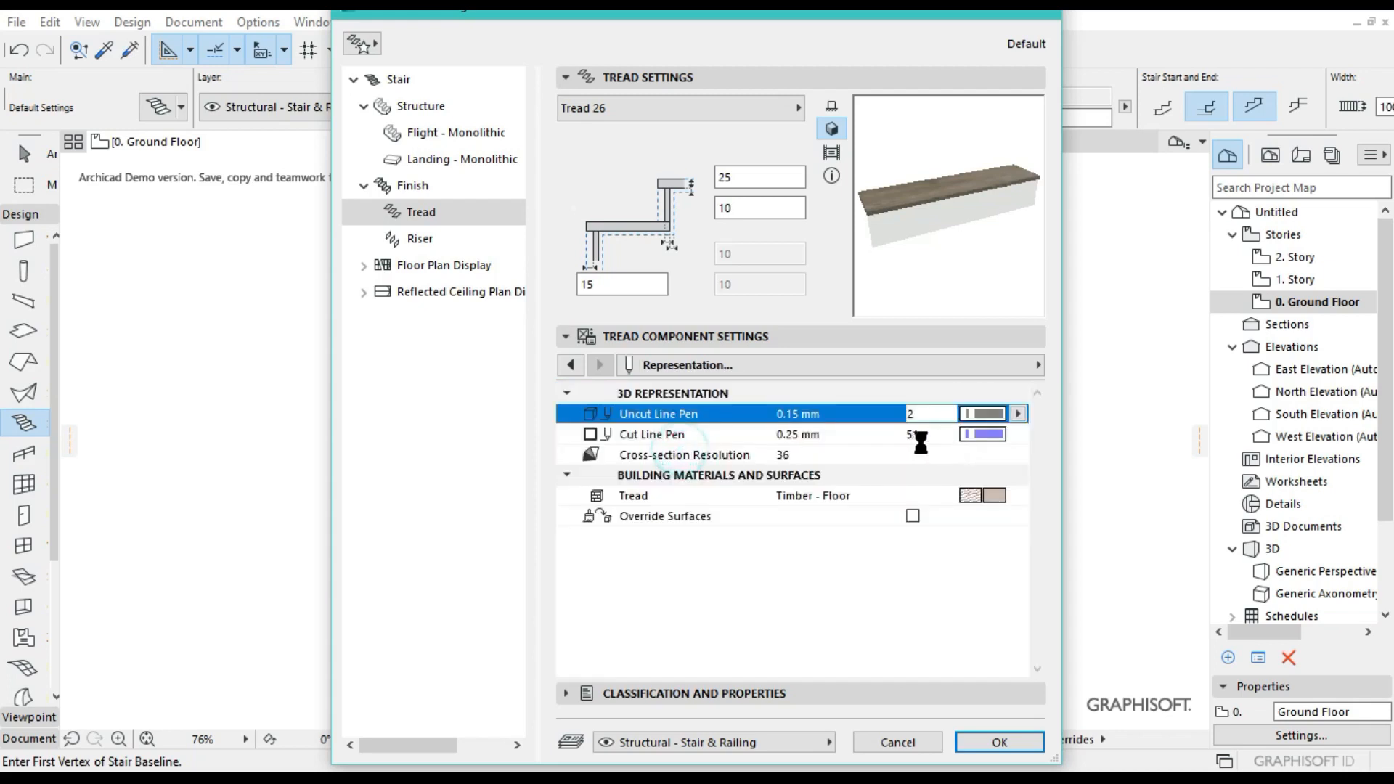
left_click(982, 435)
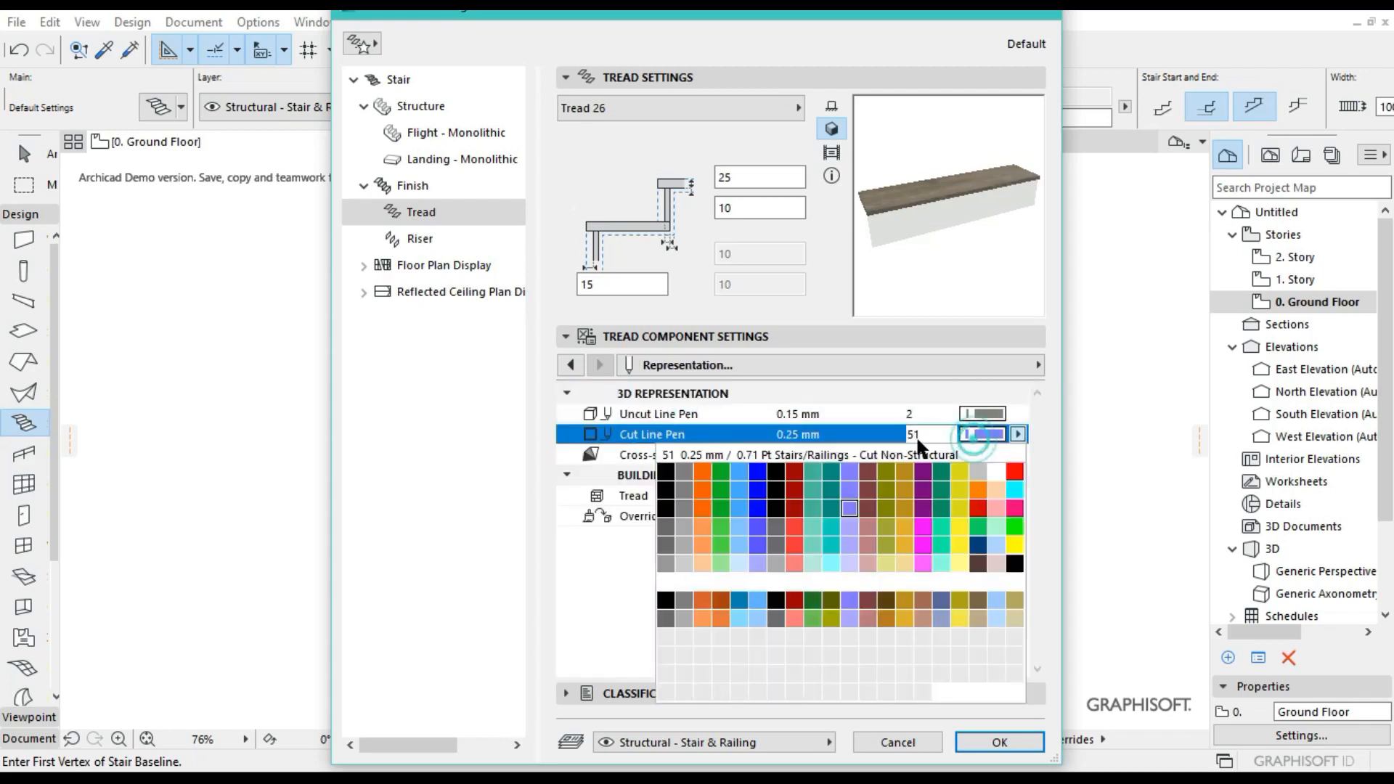
left_click(686, 465)
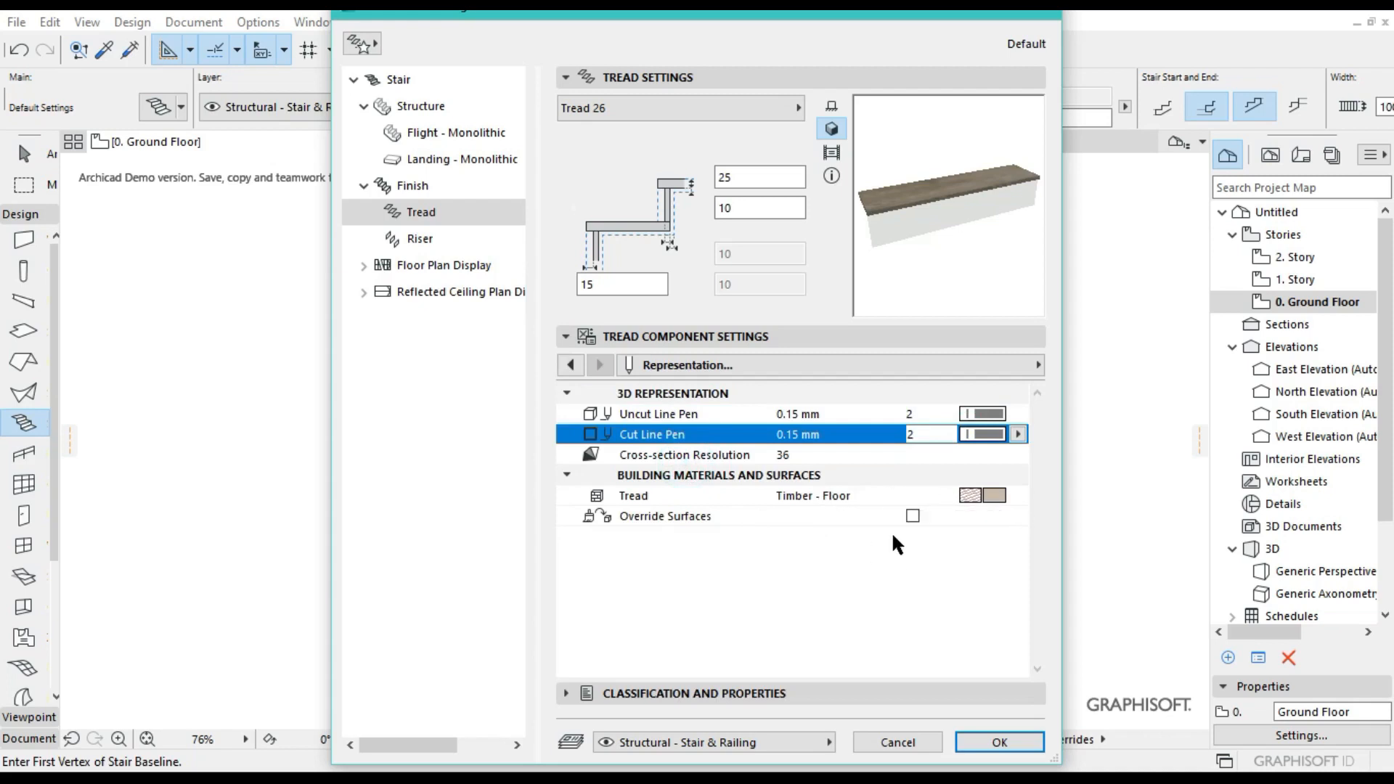
Override the tread surface with Tiles - Tan 30x30.
left_click(913, 514)
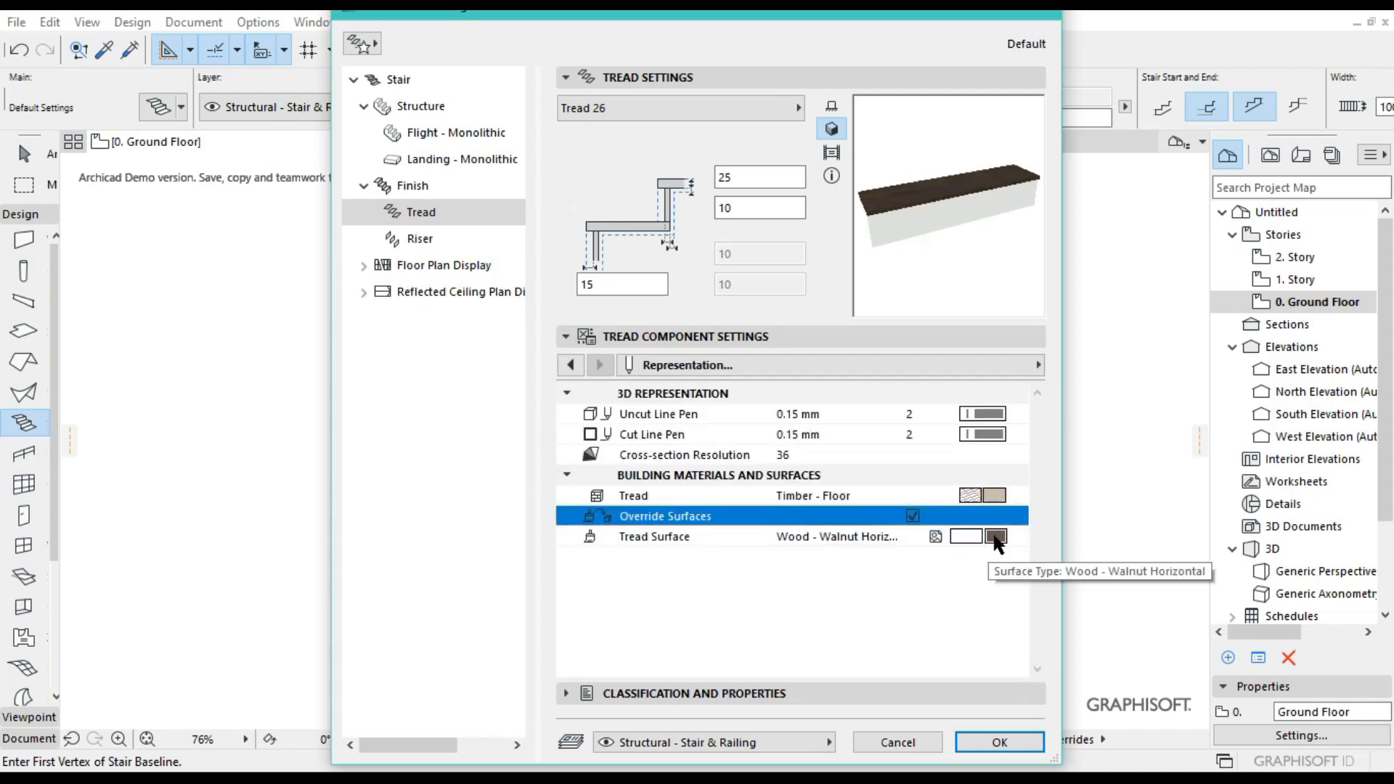
left_click(988, 537)
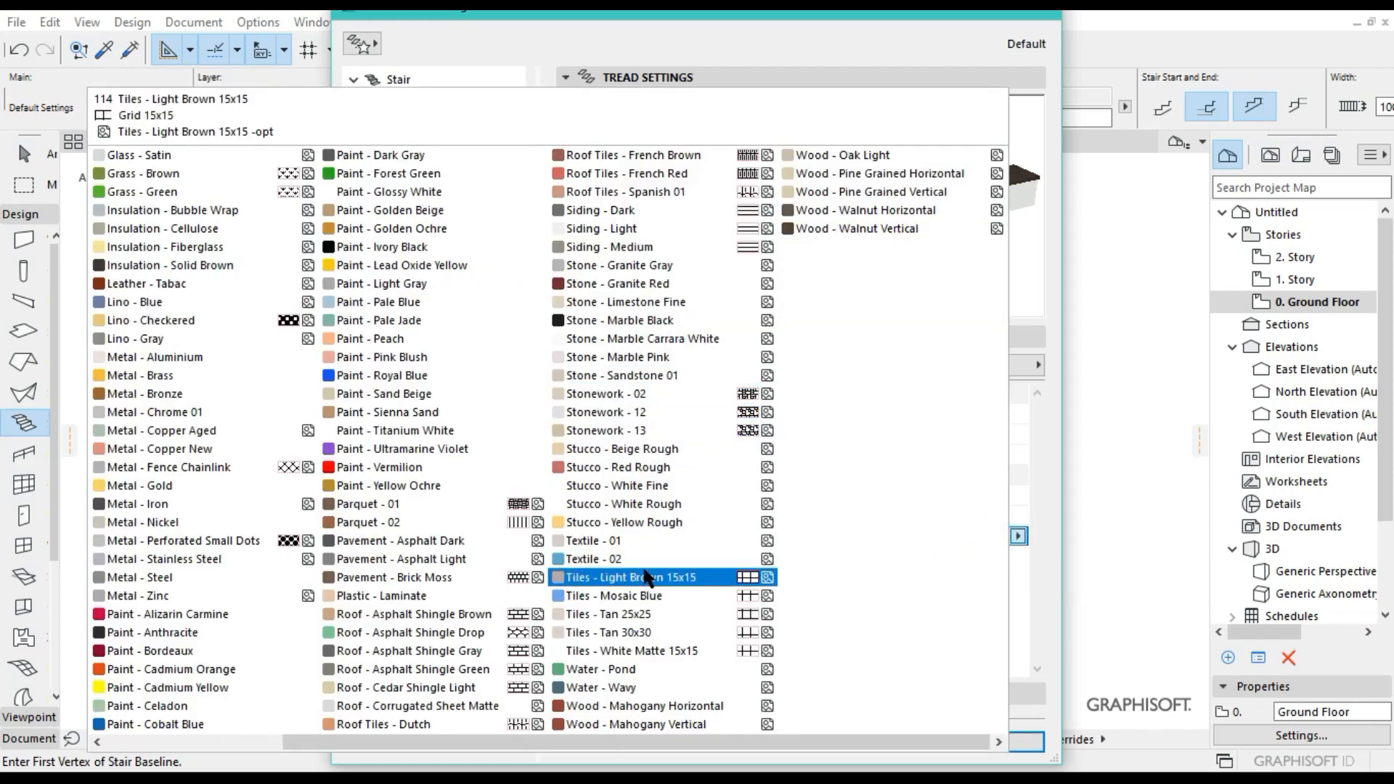
left_click(657, 632)
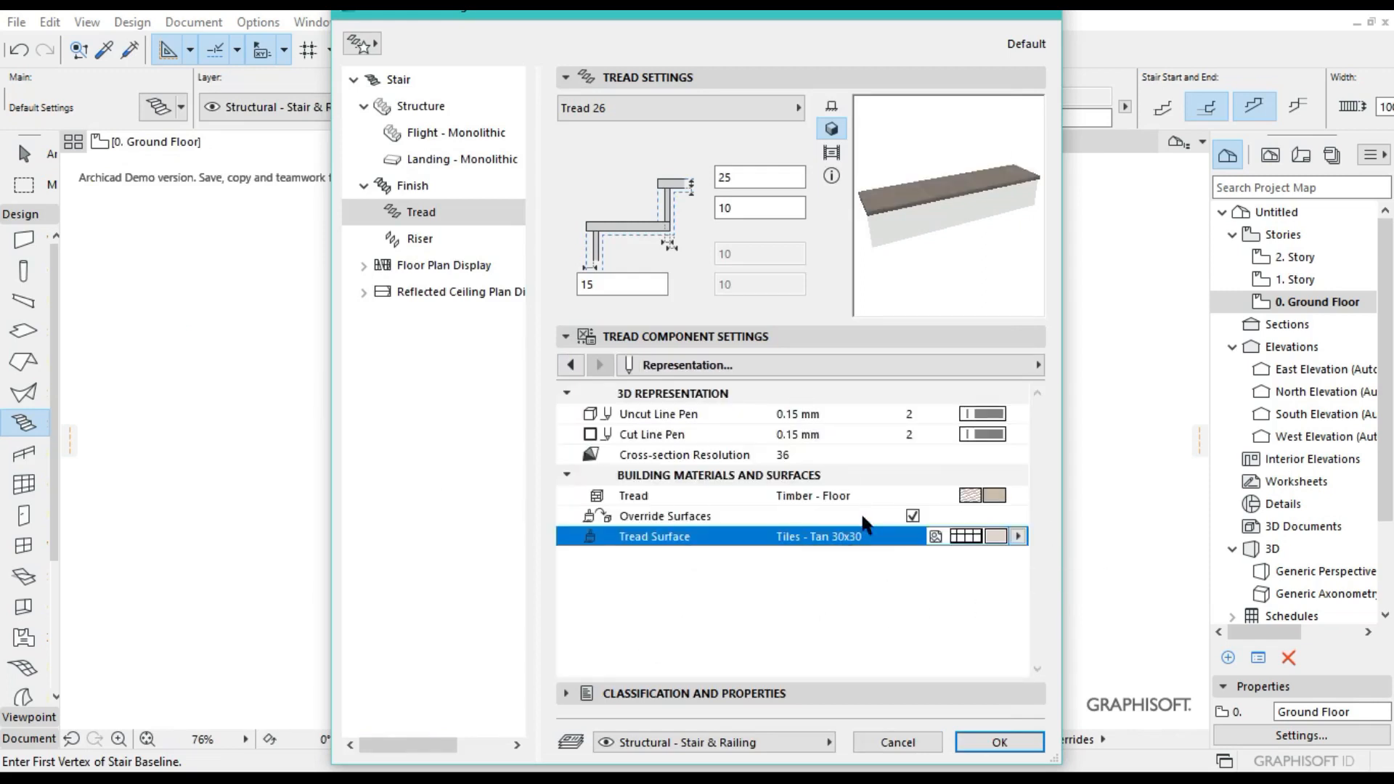
left_click(988, 495)
left_click(985, 496)
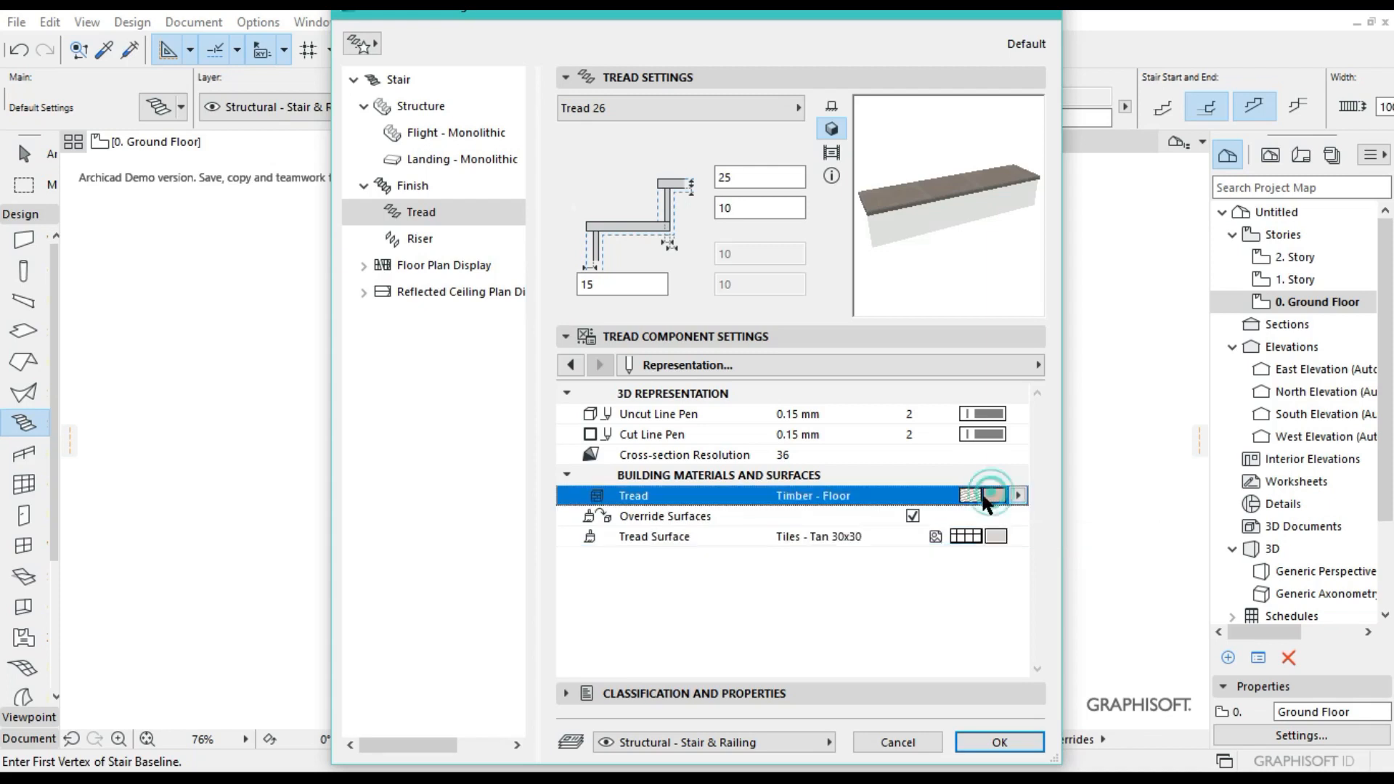
Set the uncut and cut line pens in the riser finish's 3D representation to pen 2 (0.15 mm).
left_click(420, 240)
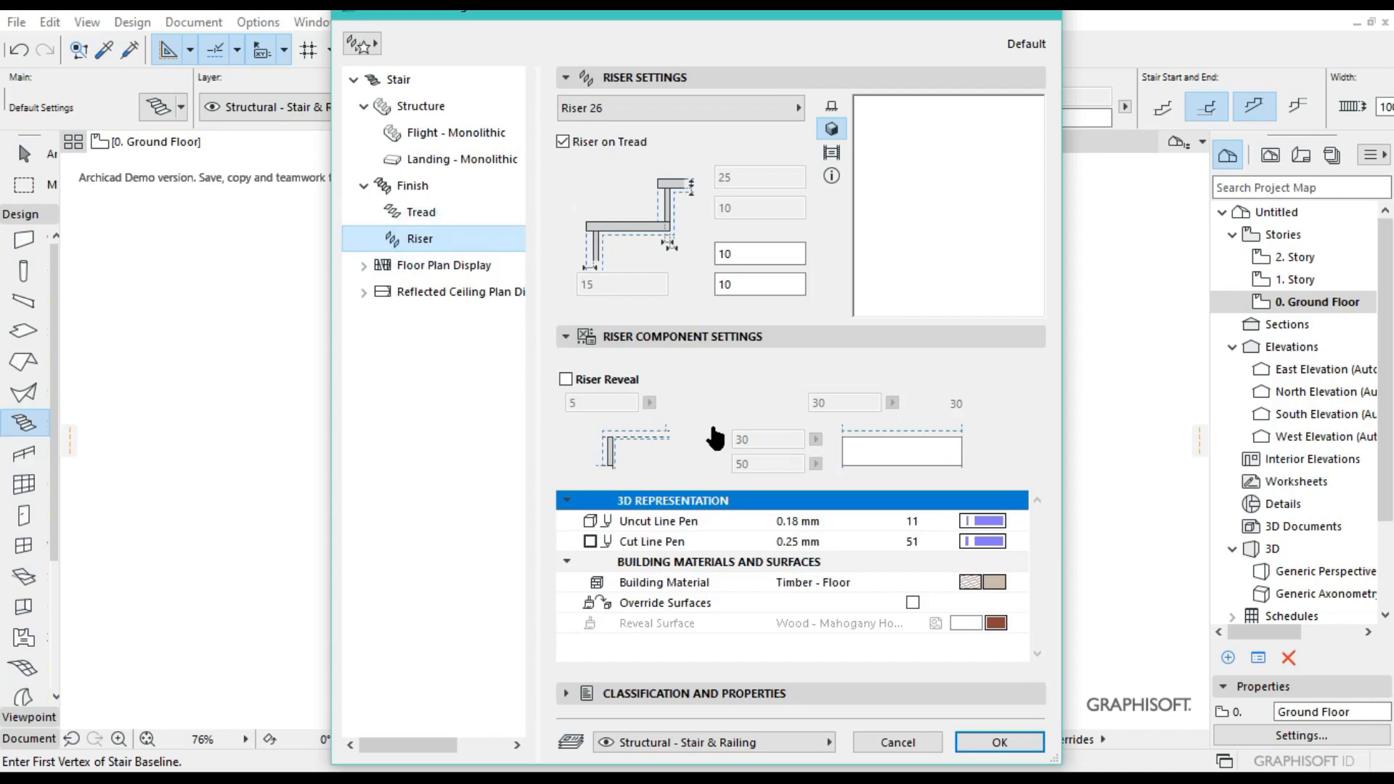
left_click(965, 520)
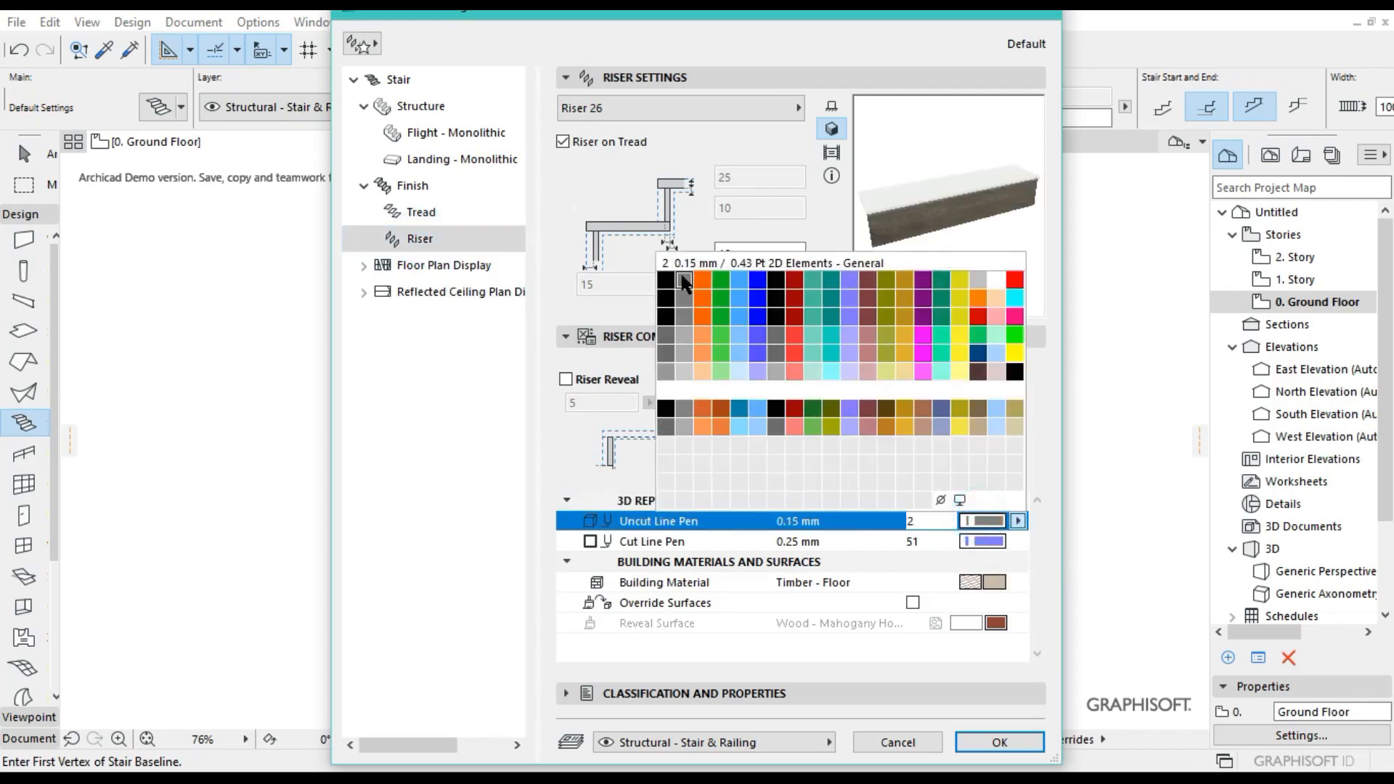
left_click(684, 282)
left_click(987, 541)
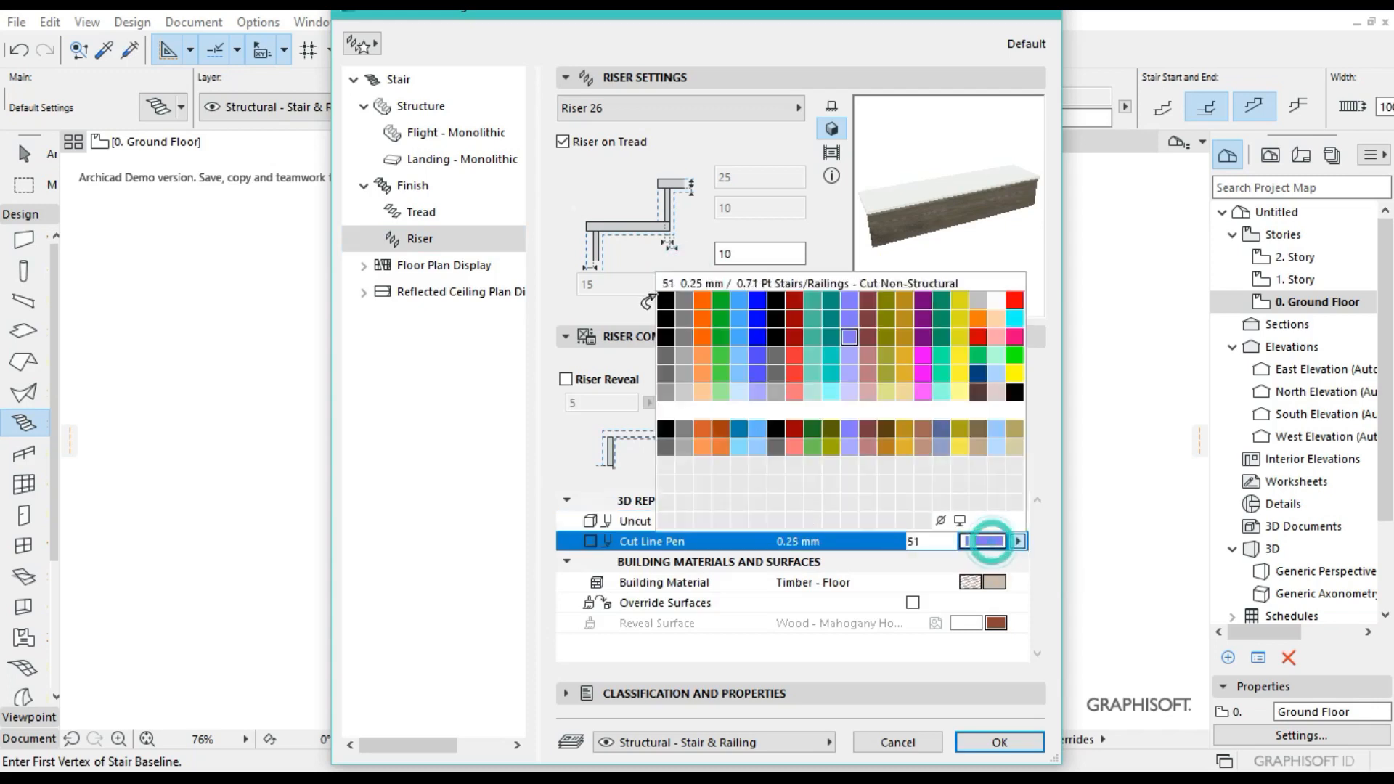
left_click(684, 300)
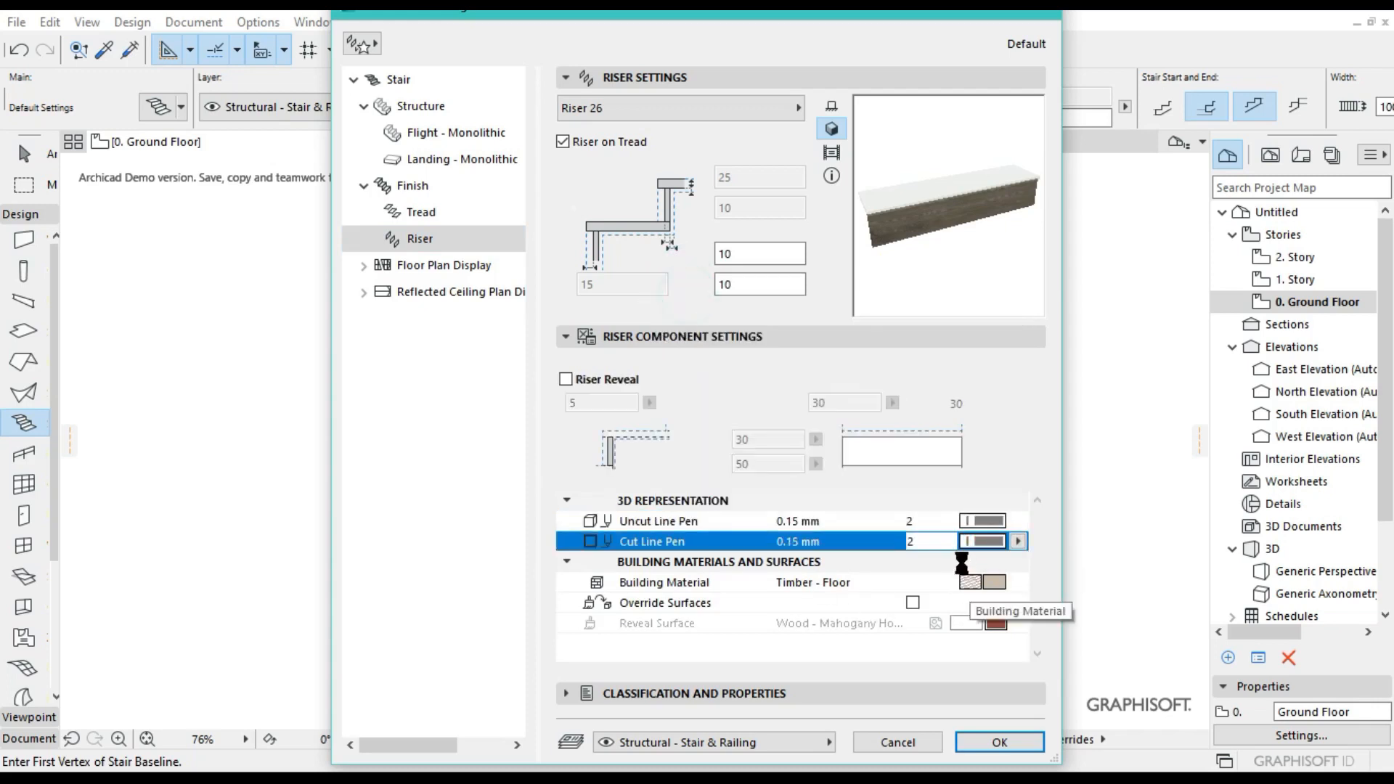
Override the riser surface with Tiles - Tan 30x30.
left_click(913, 603)
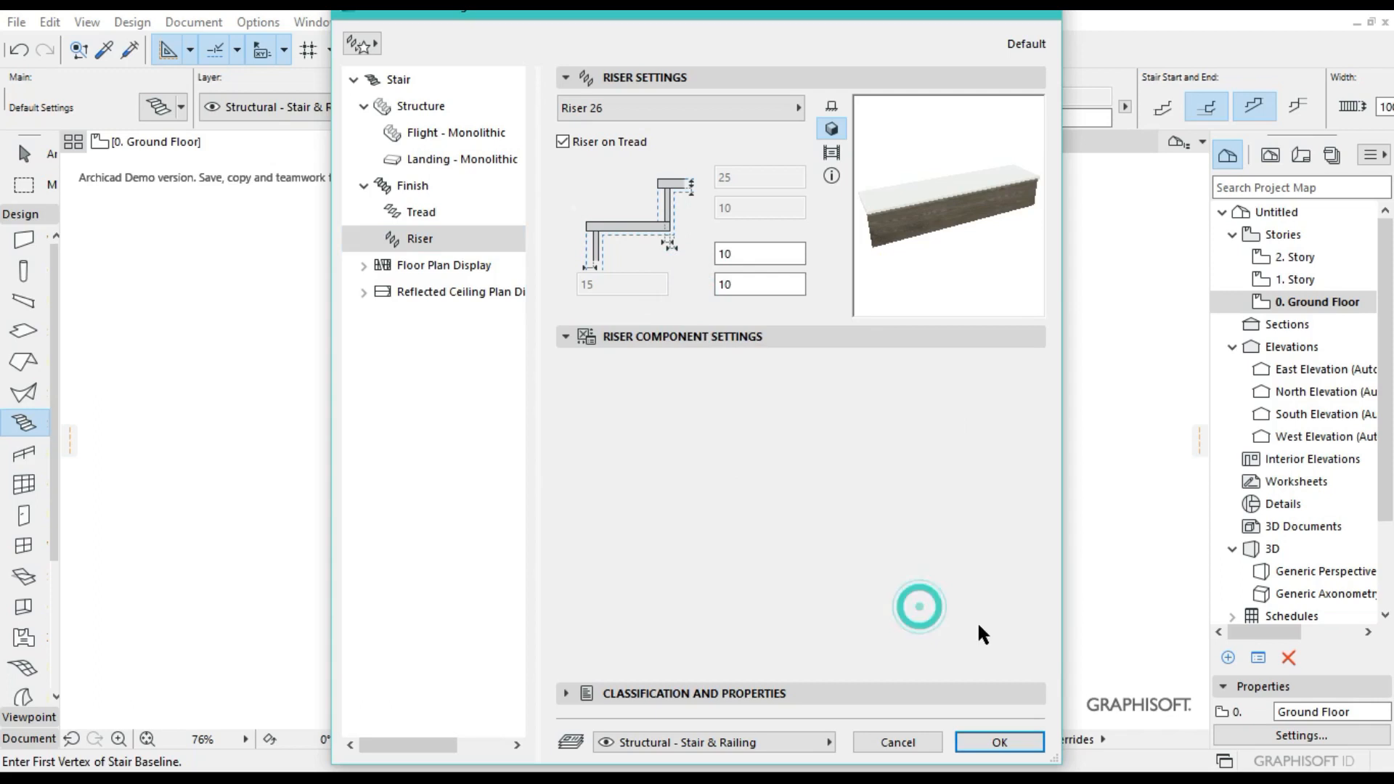
left_click(1015, 623)
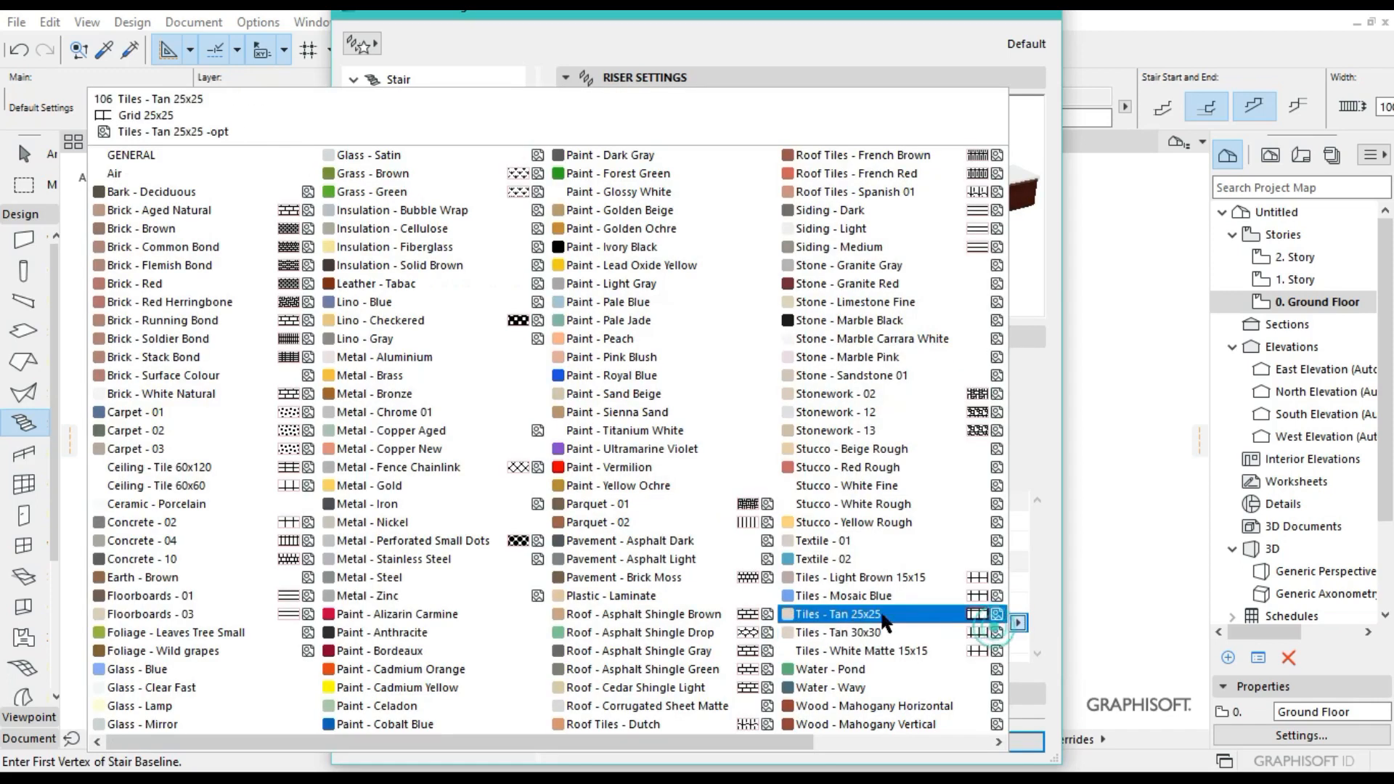
left_click(860, 629)
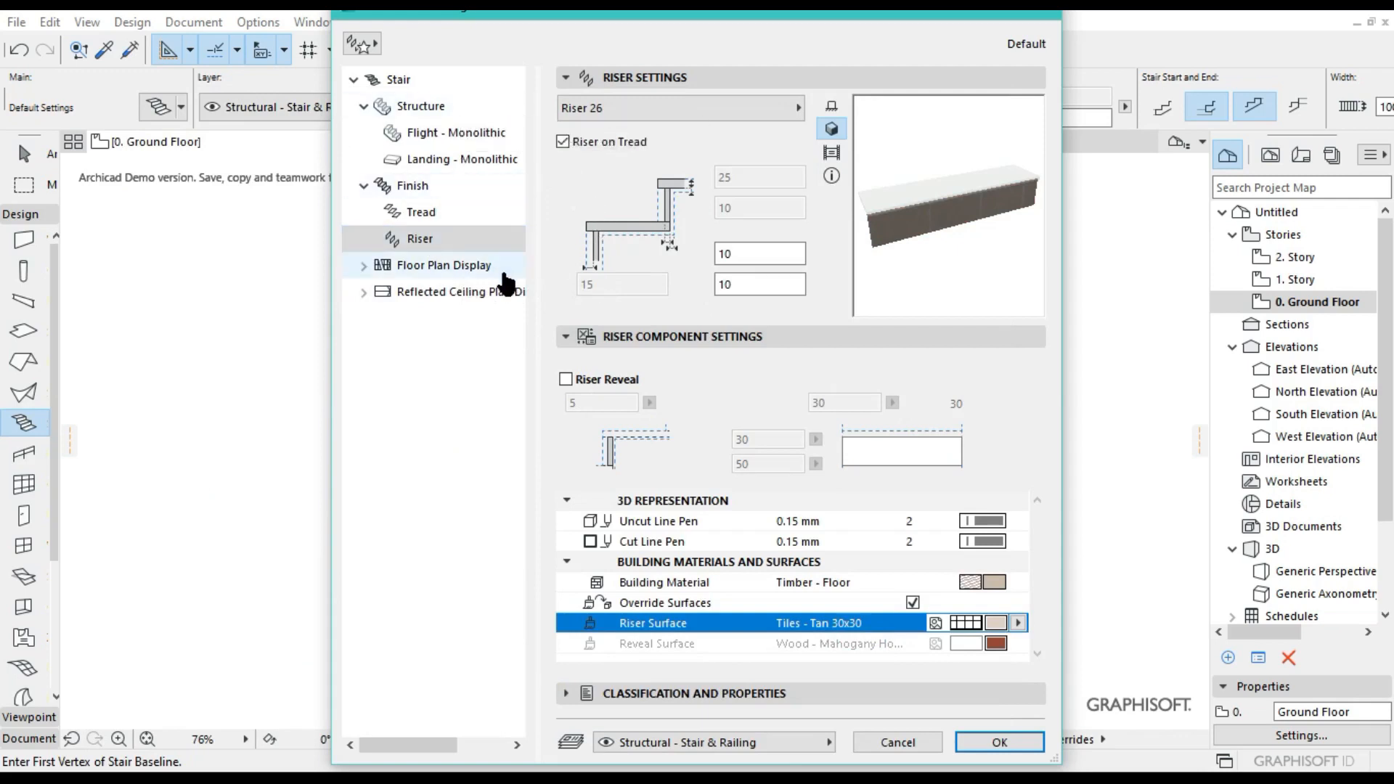
Override the object's line types and pens in the stair's floor plan symbol, and accept the default stair settings.
left_click(482, 267)
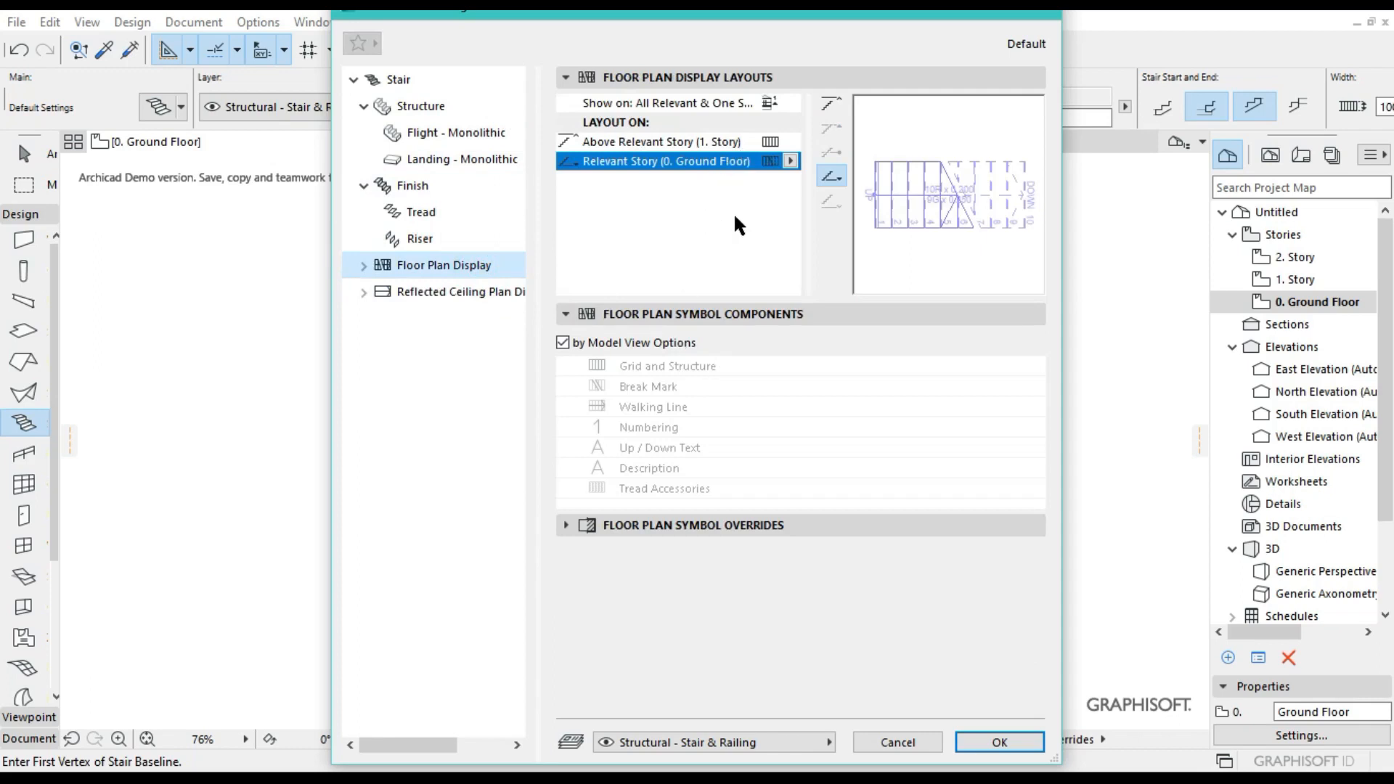
left_click(714, 526)
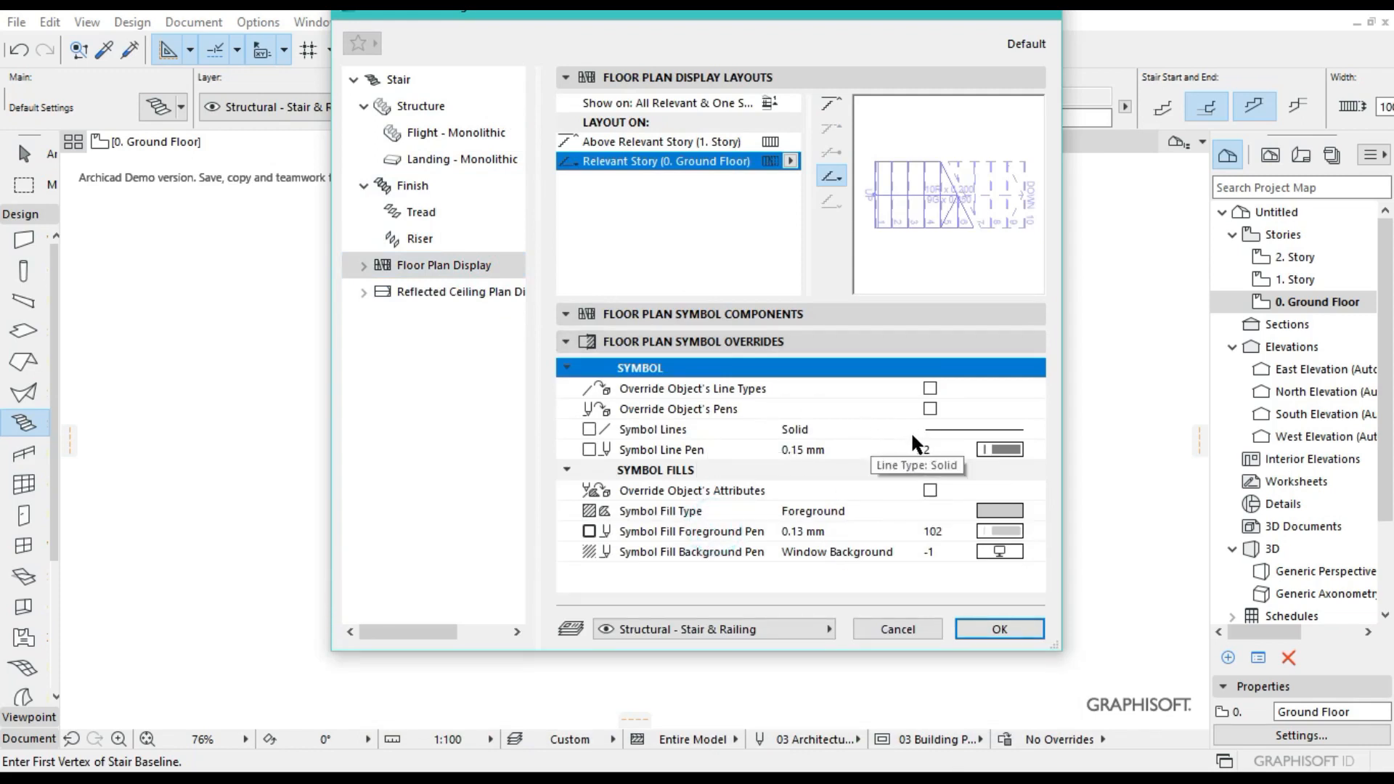
left_click(930, 388)
left_click(930, 409)
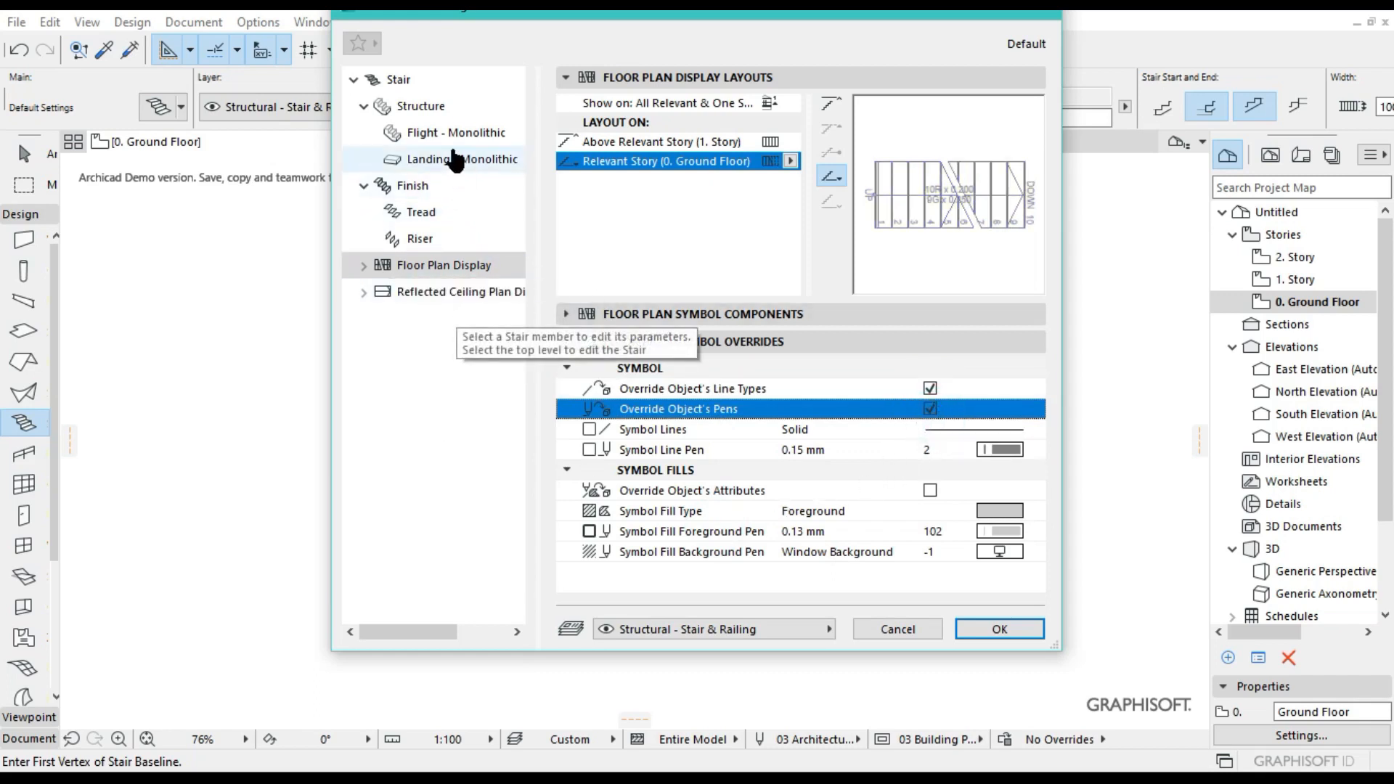
left_click(392, 80)
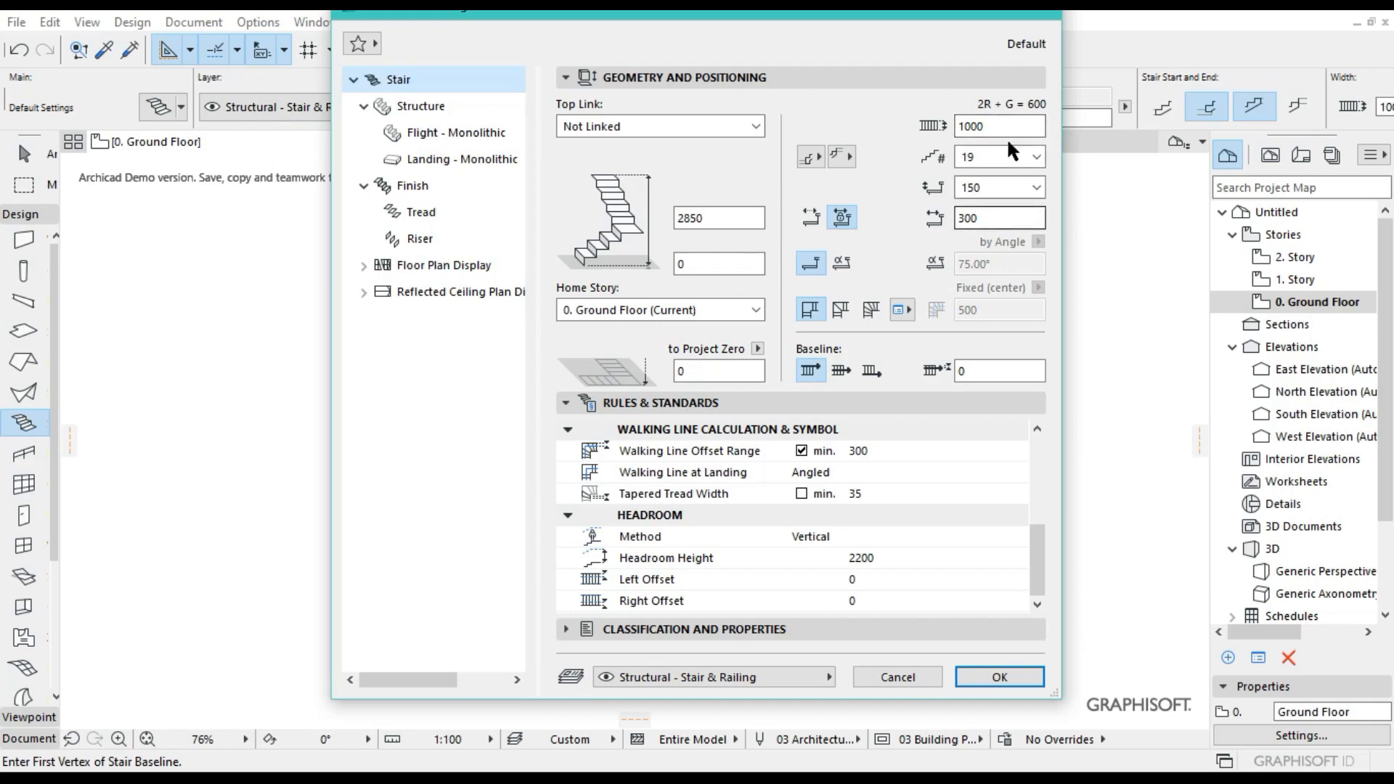
left_click(1018, 670)
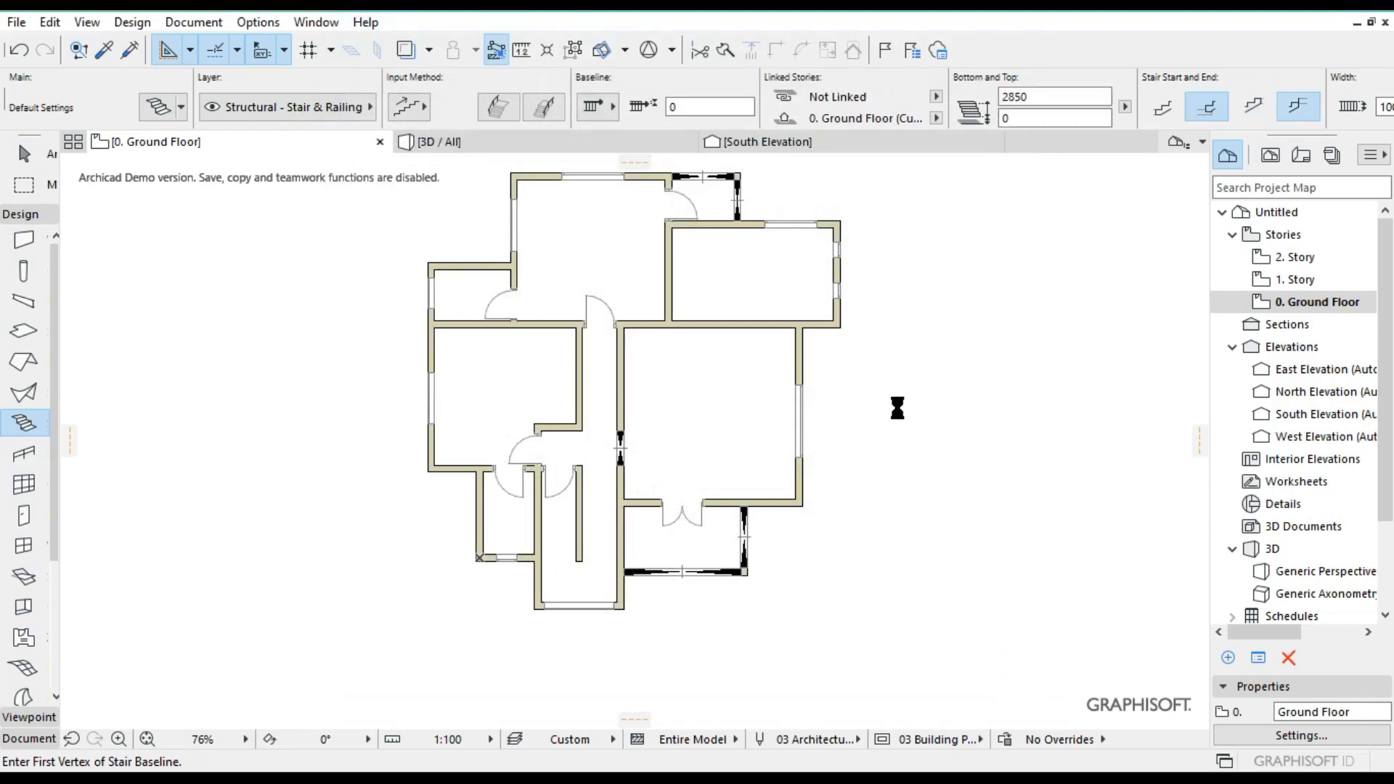
Set the stair's baseline to its right side and cancel the trial stair started in the empty area.
scroll(896, 405, "up", 2)
scroll(896, 407, "up", 1)
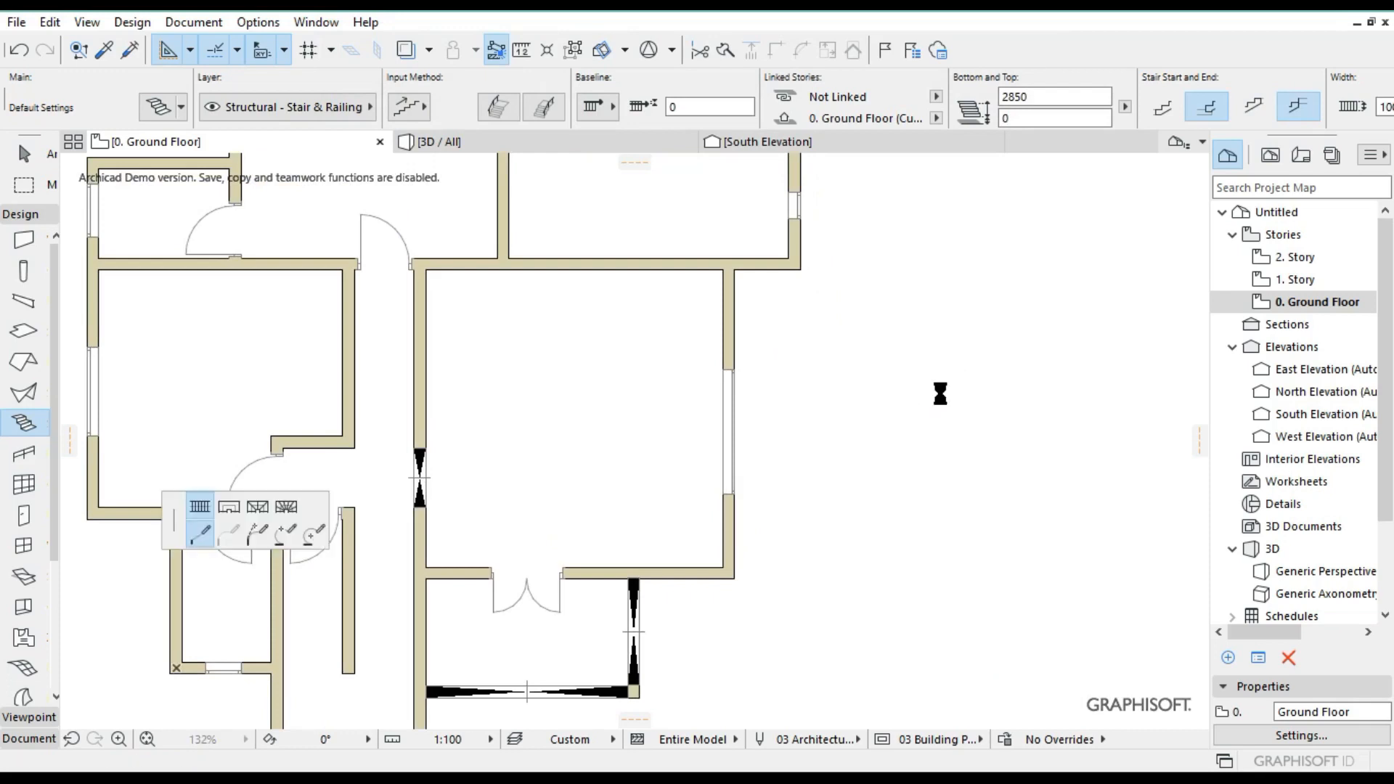
left_click(941, 392)
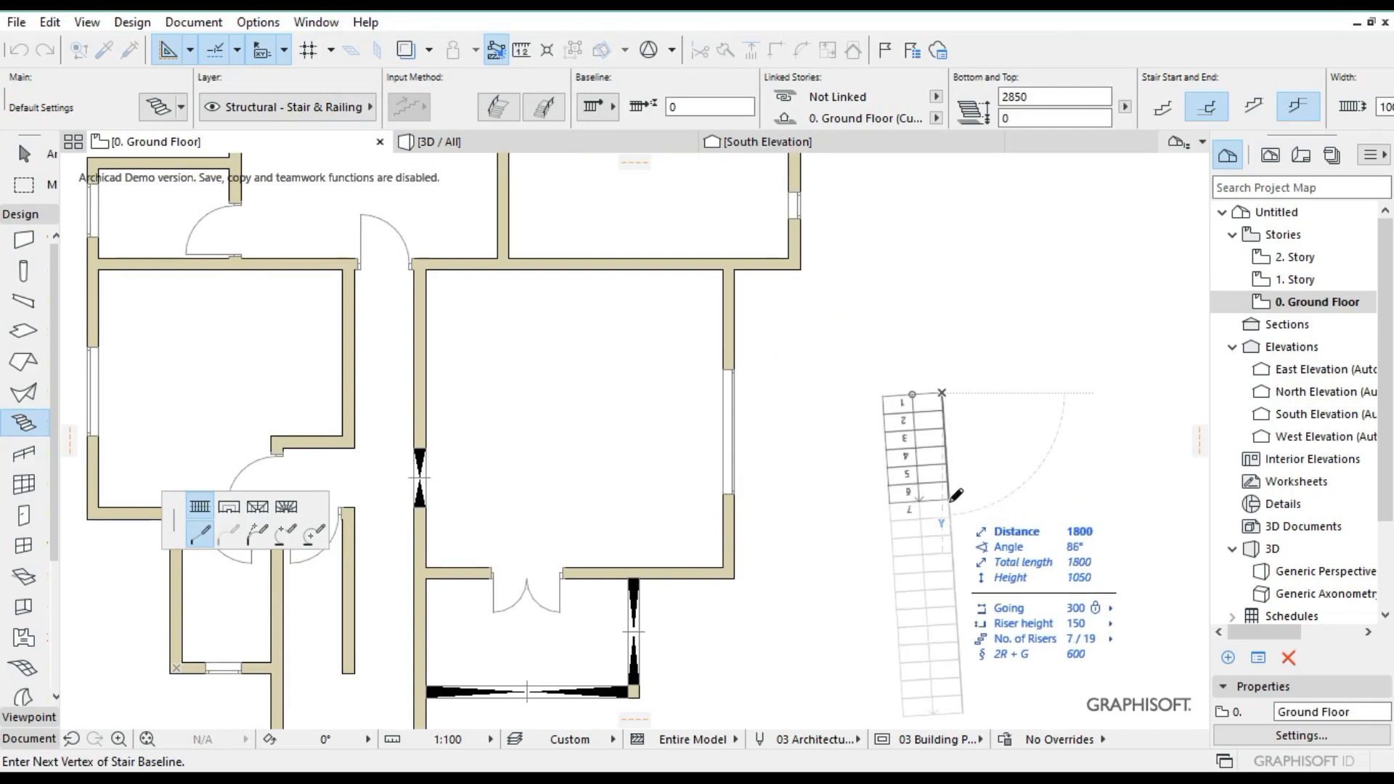
left_click(591, 106)
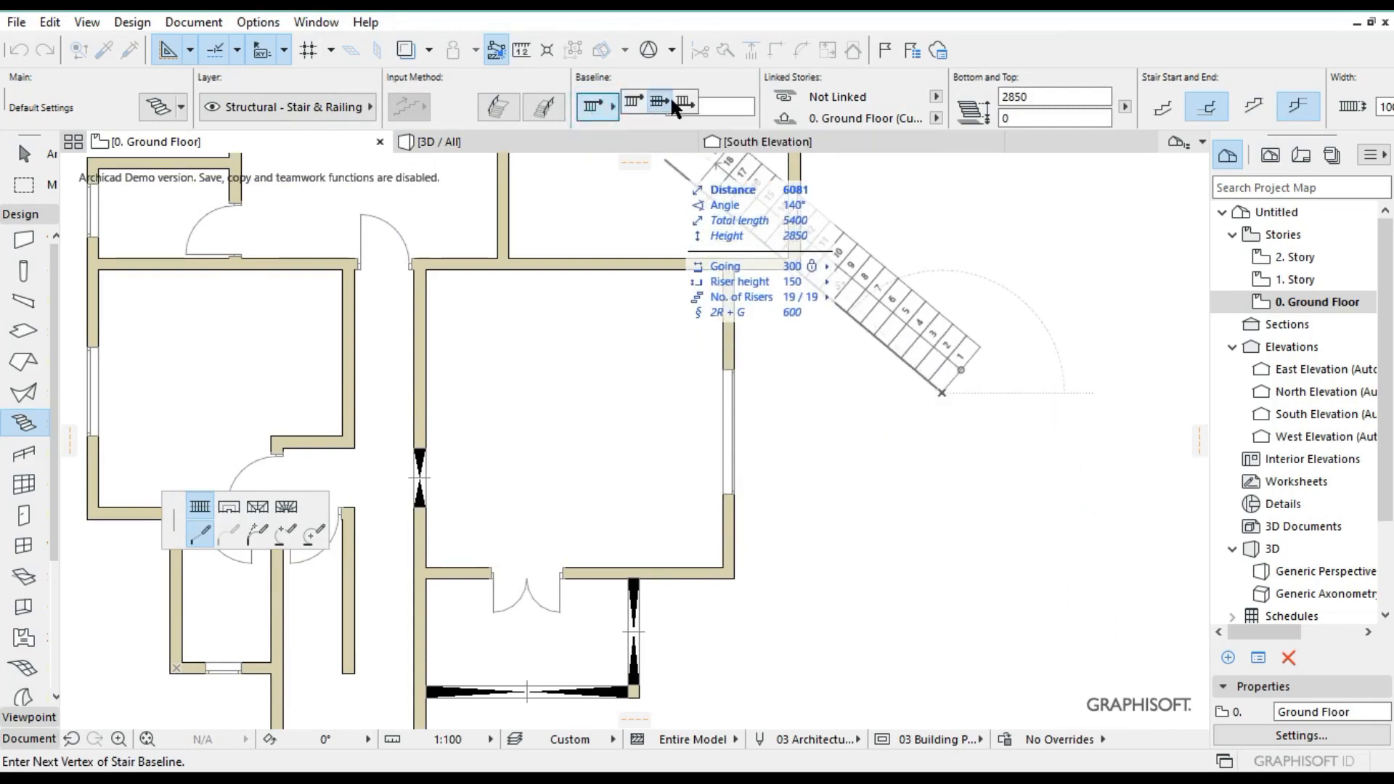
left_click(688, 103)
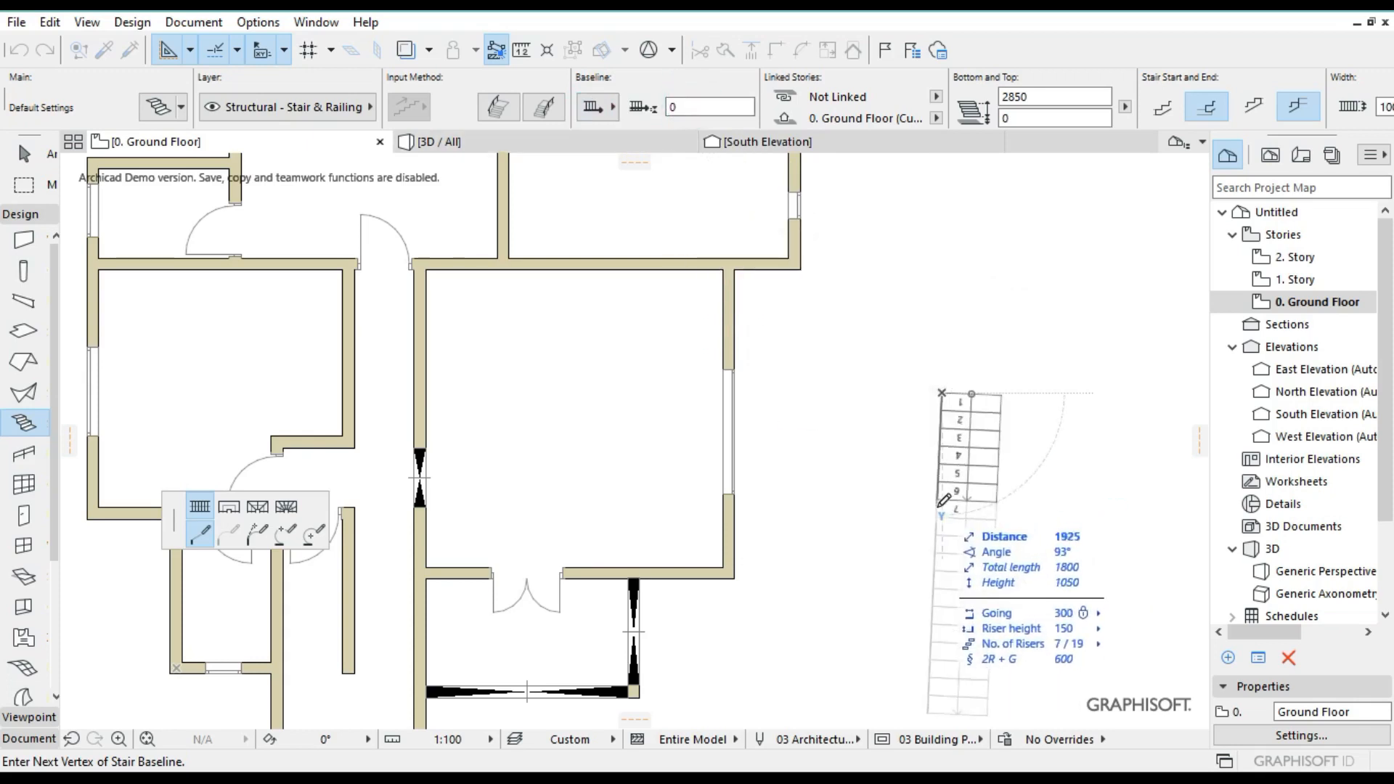
key("Escape")
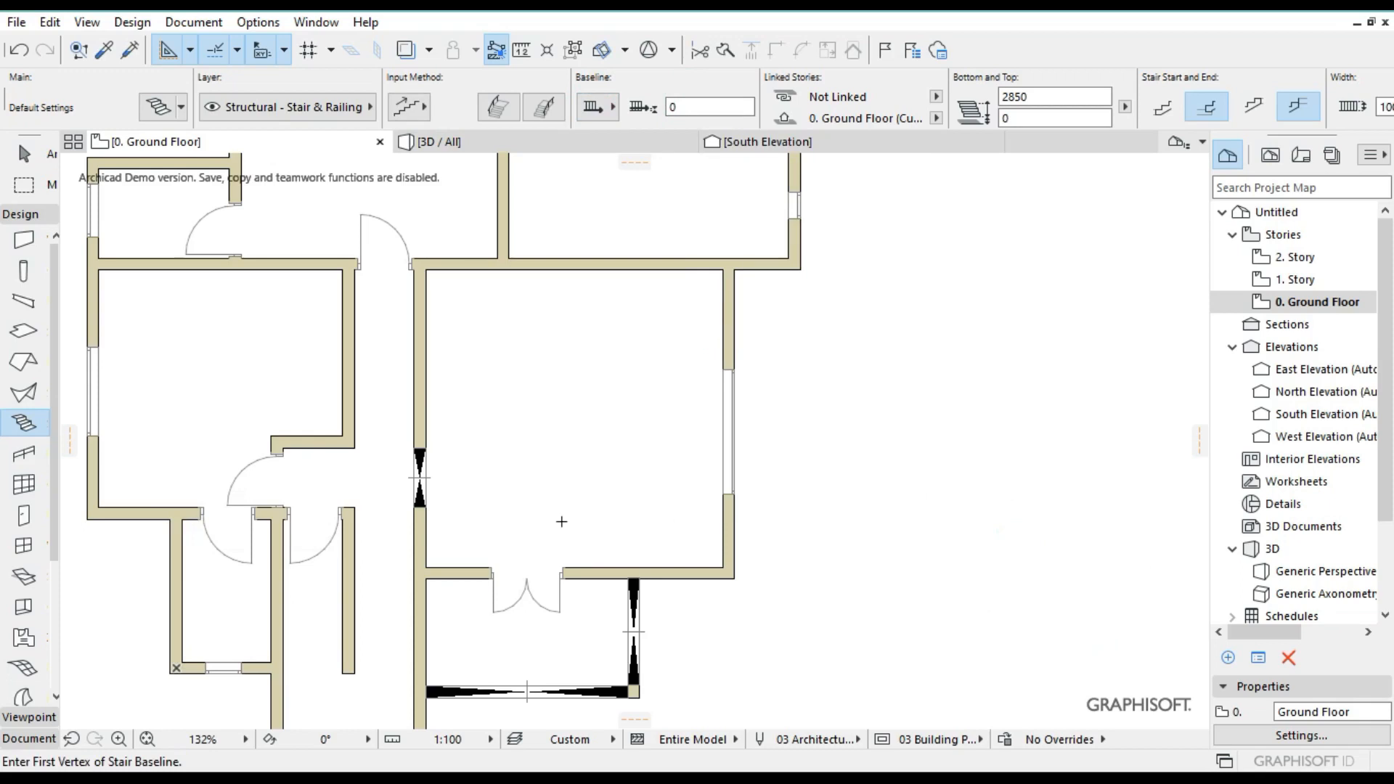
Draw the first stair flight 2400 mm long down the stairwell, starting on the face of its middle wall.
left_click(355, 568)
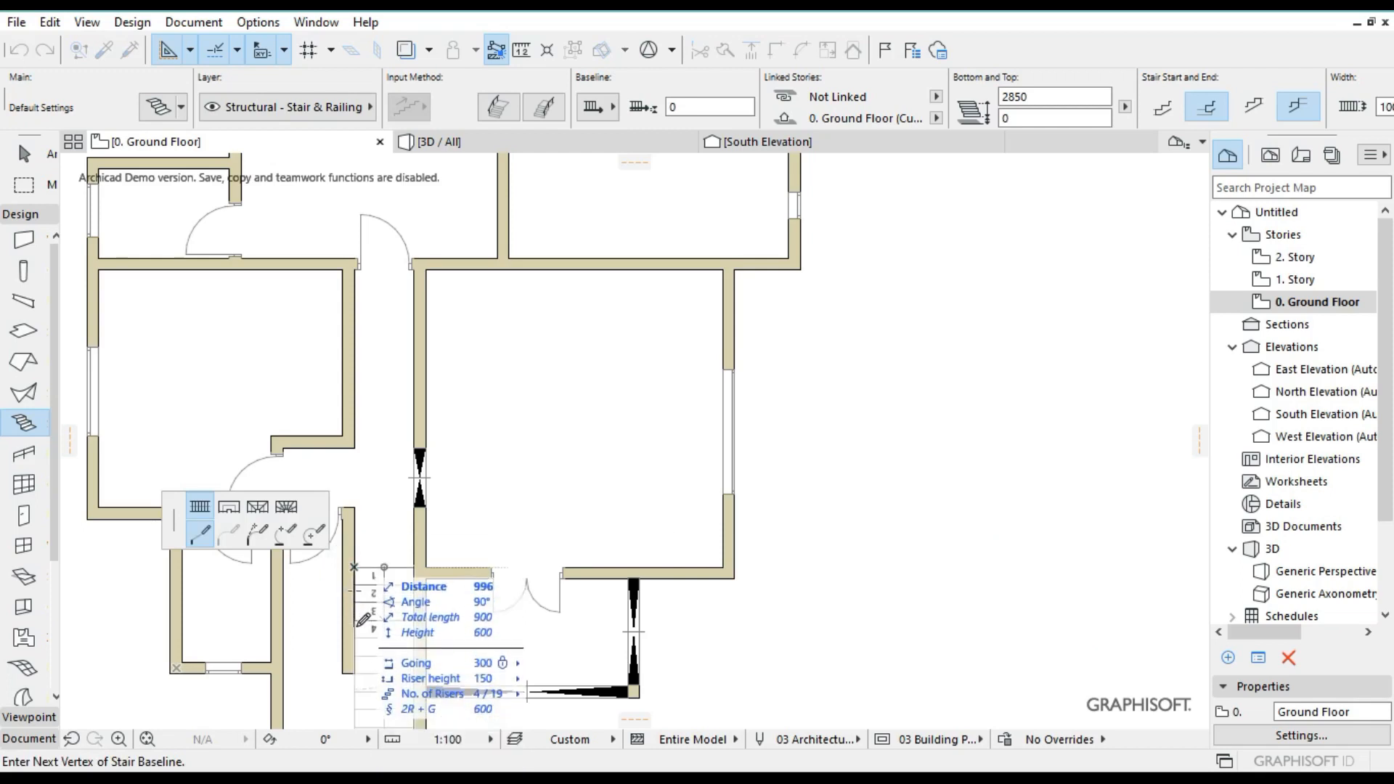
scroll(363, 619, "down", 2)
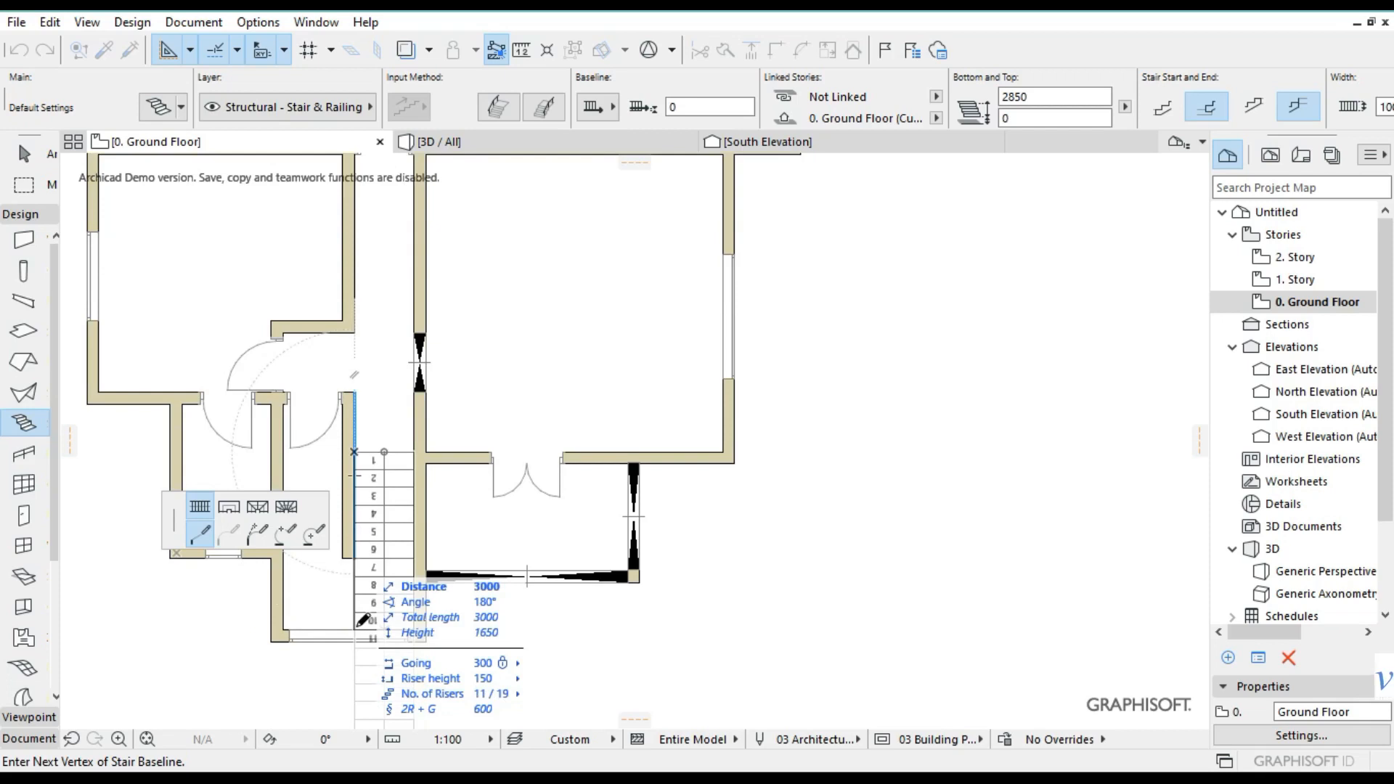
type("240")
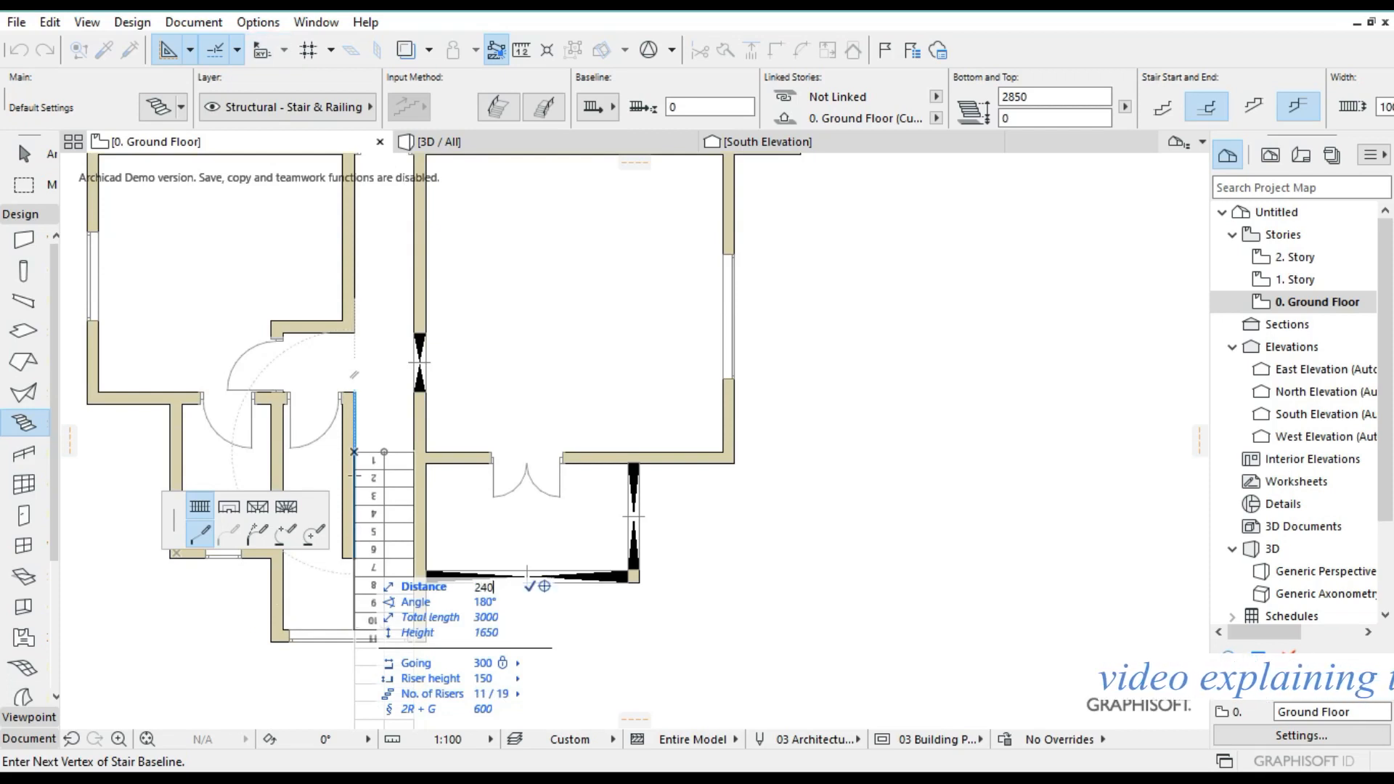
type("0")
key("Return")
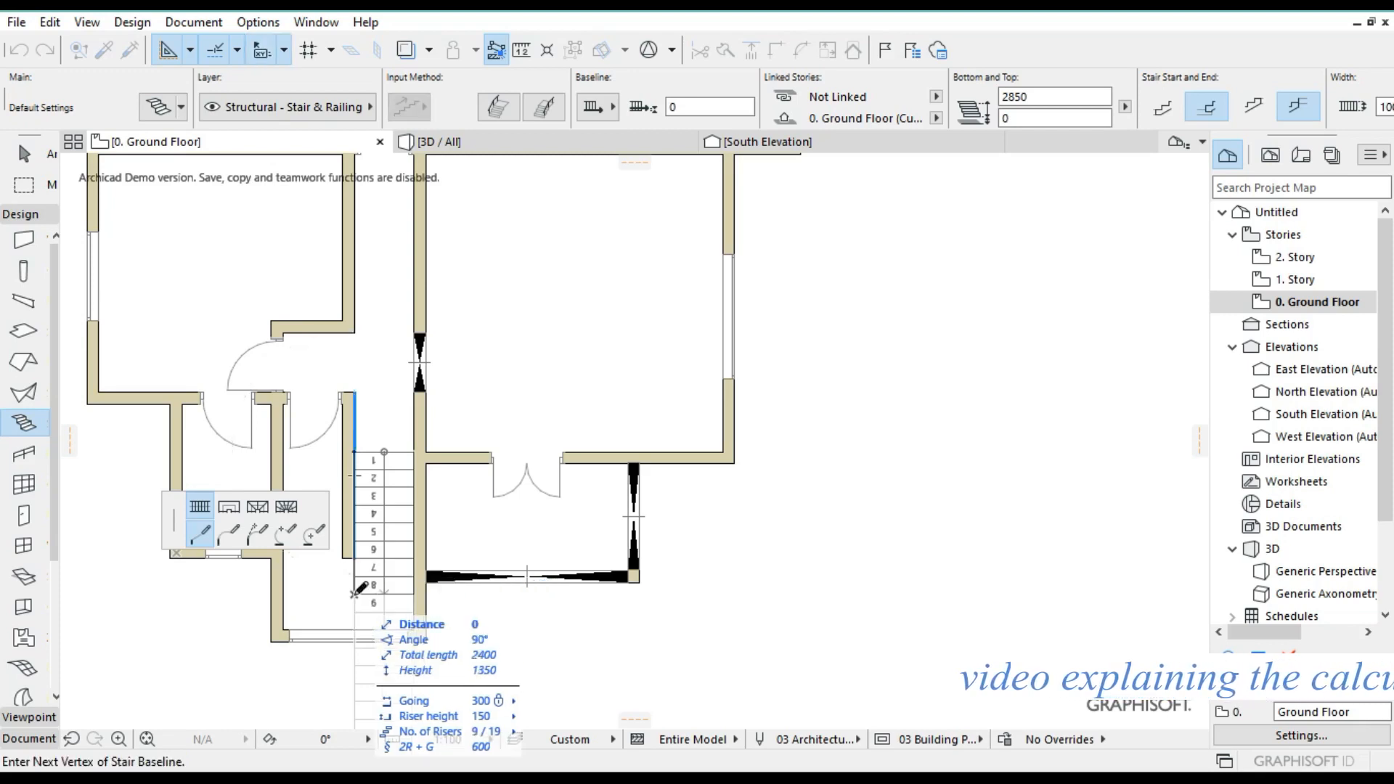
Switch to a landing segment and extend the stair baseline 200 mm across the end of the middle wall.
left_click(228, 511)
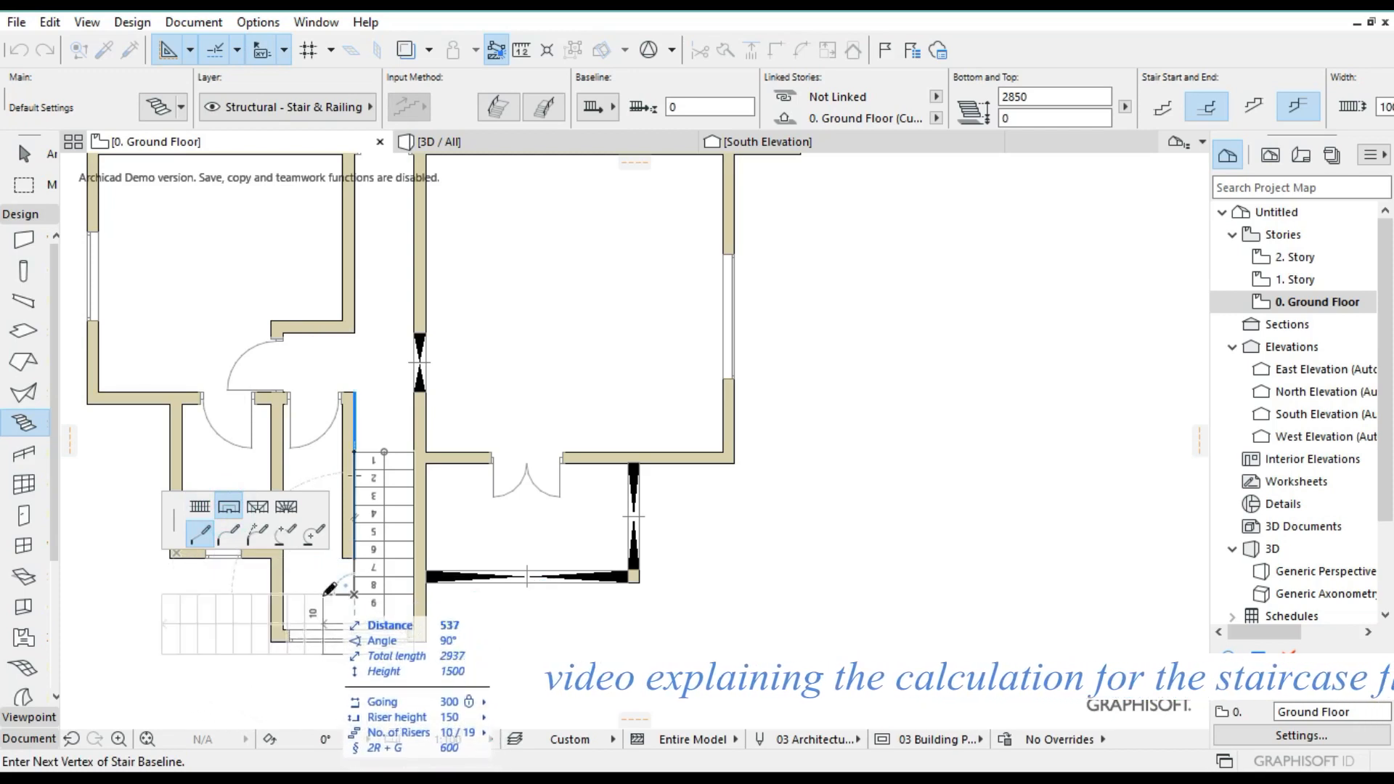
type("2")
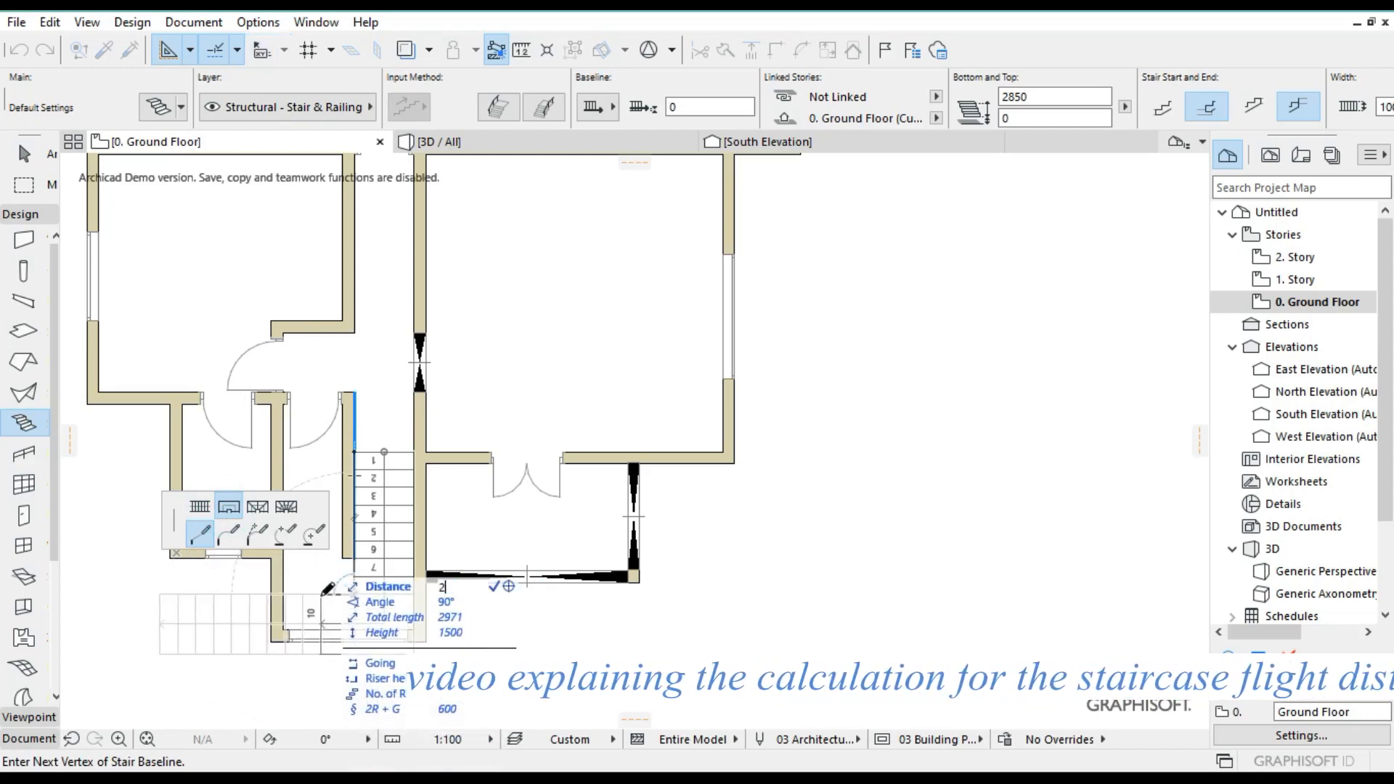
type("00")
key("Return")
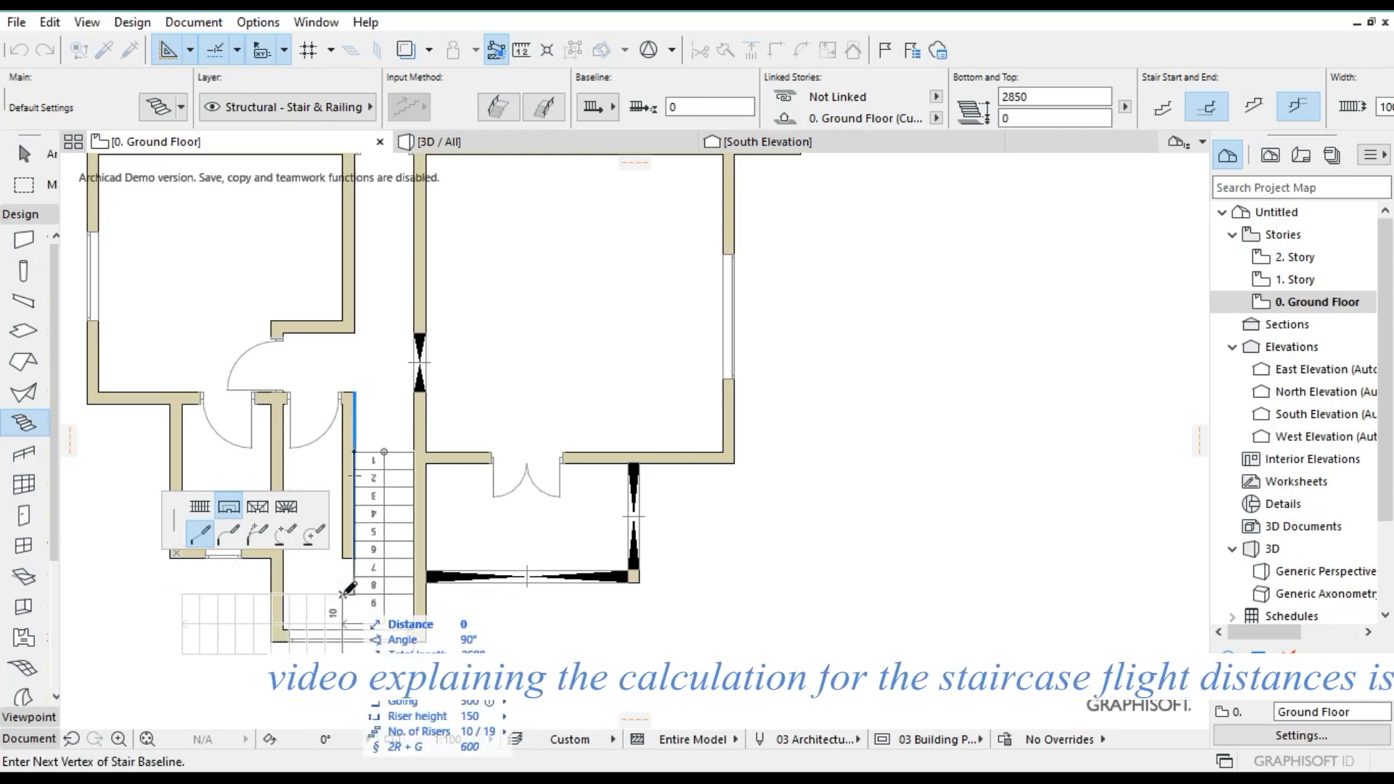
Switch back to a flight segment, add the return flight 2700 mm long, and complete the stair.
left_click(201, 508)
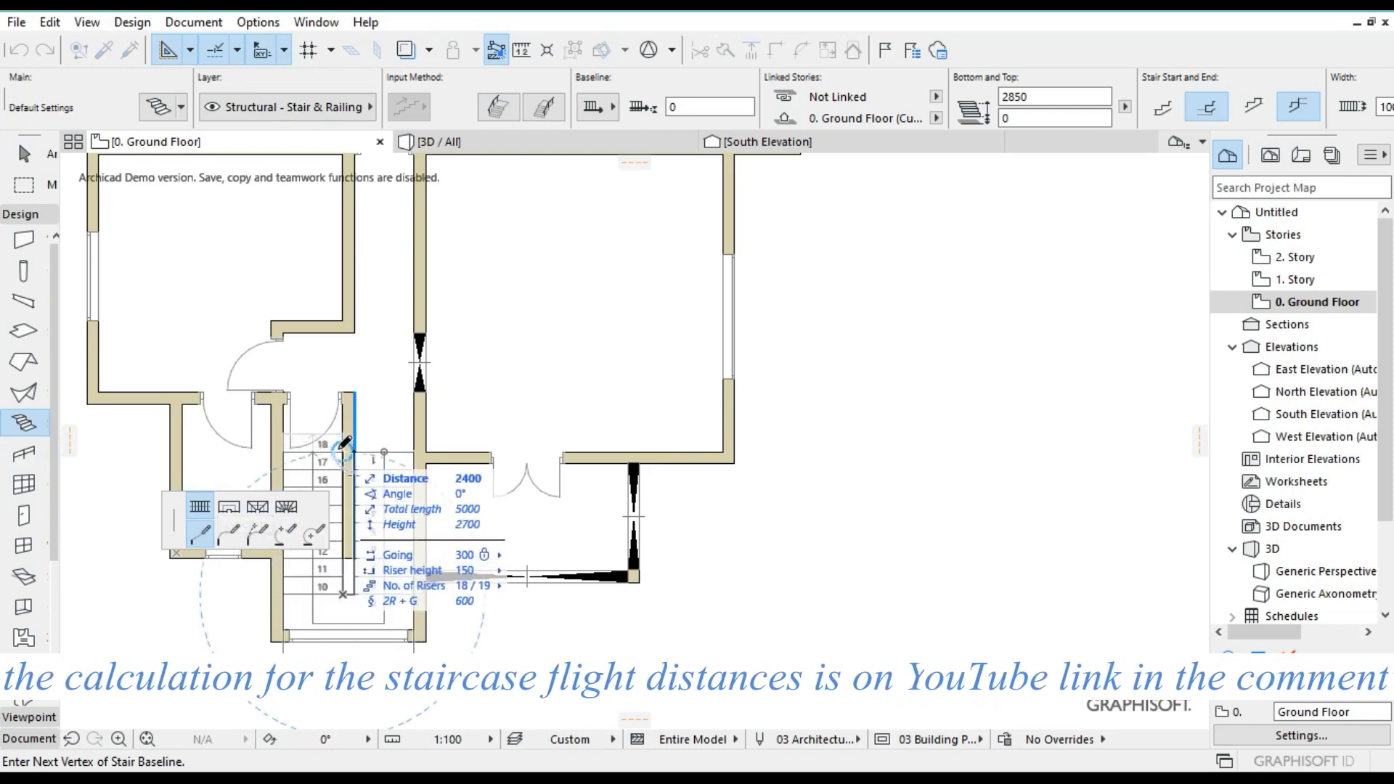
type("2")
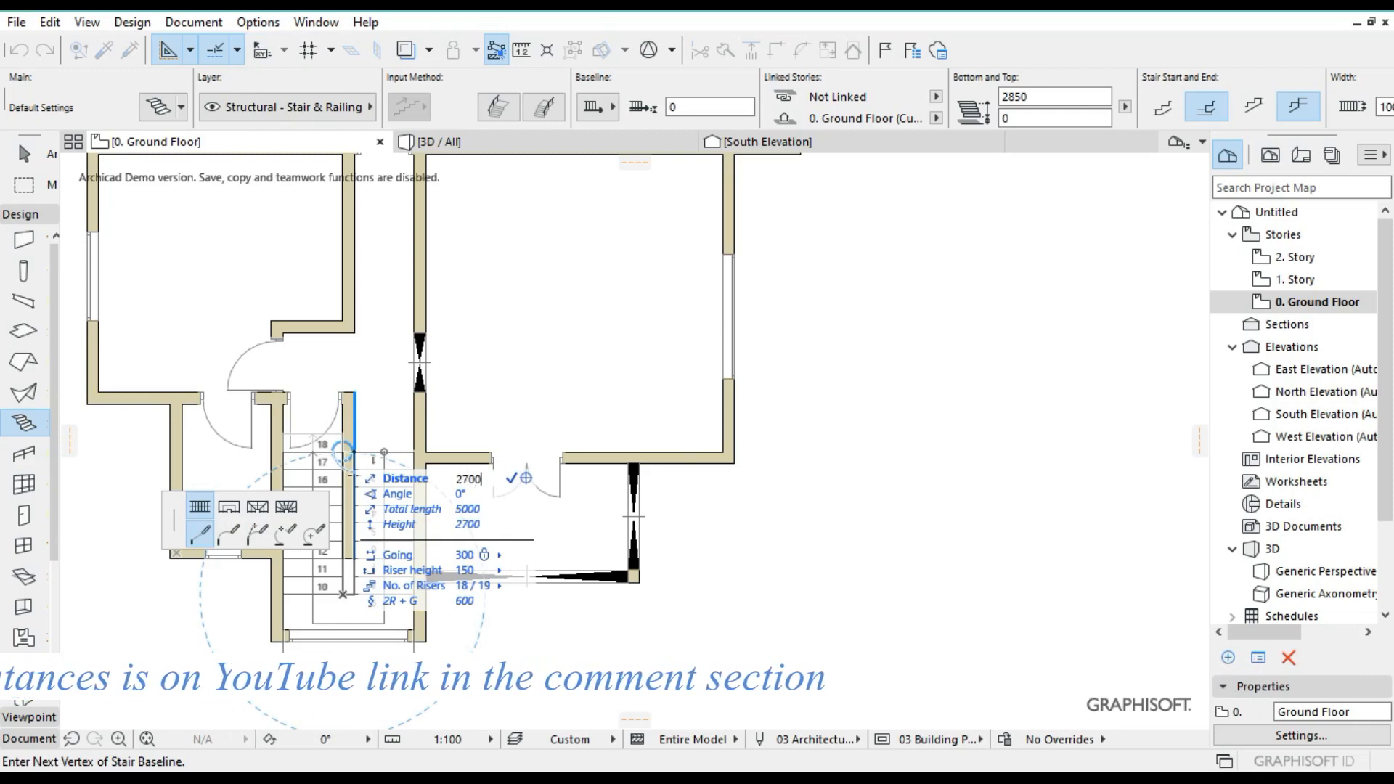
key("Return")
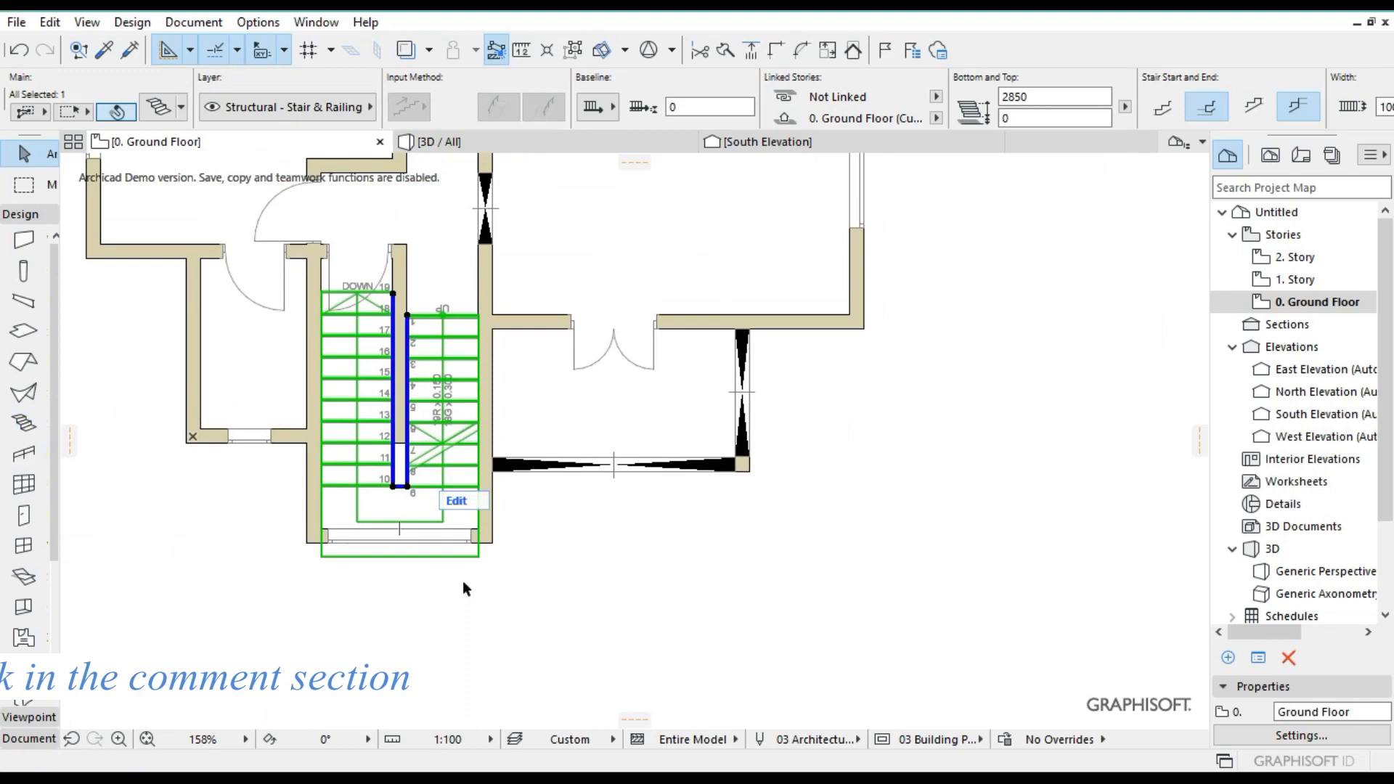
Move the landing's outer boundary edge back to the inner face of the stairwell's window wall.
scroll(469, 562, "up", 4)
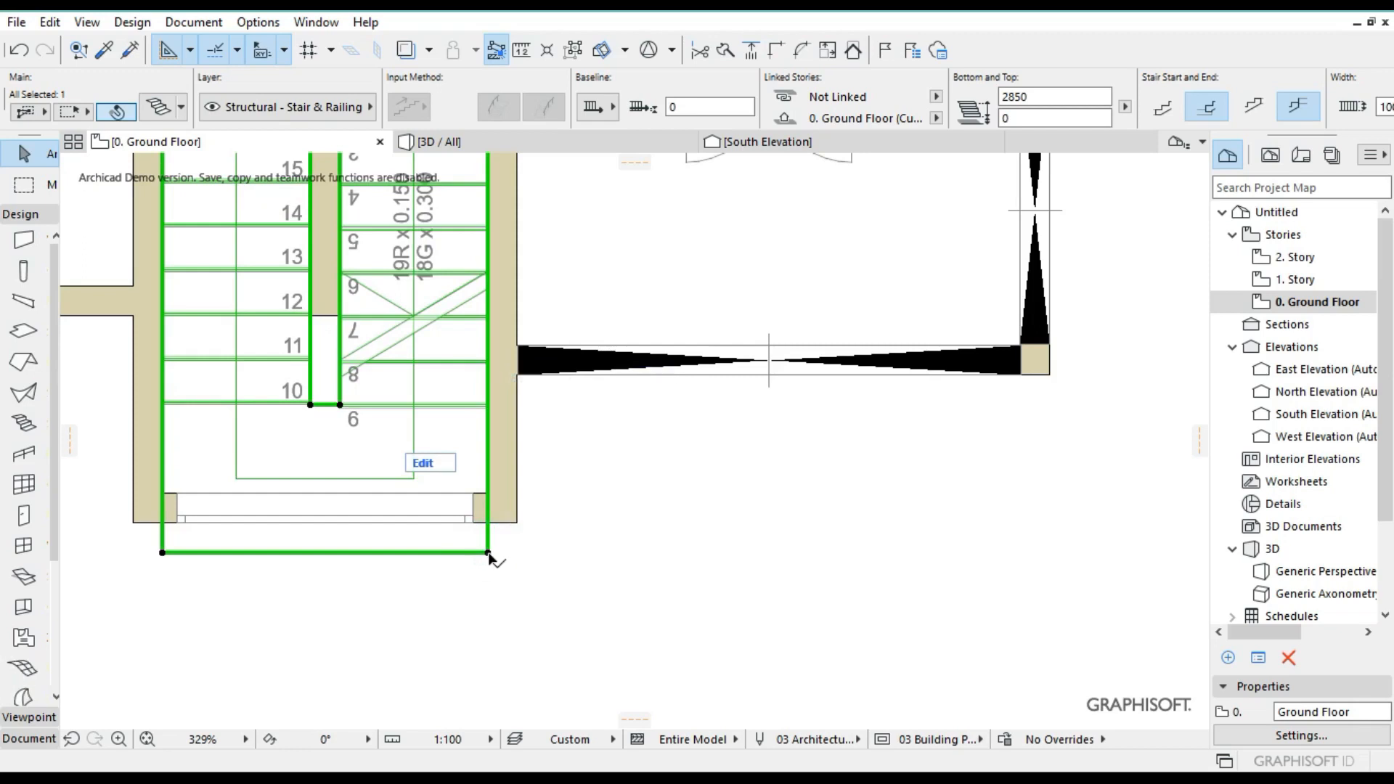
left_click(489, 553)
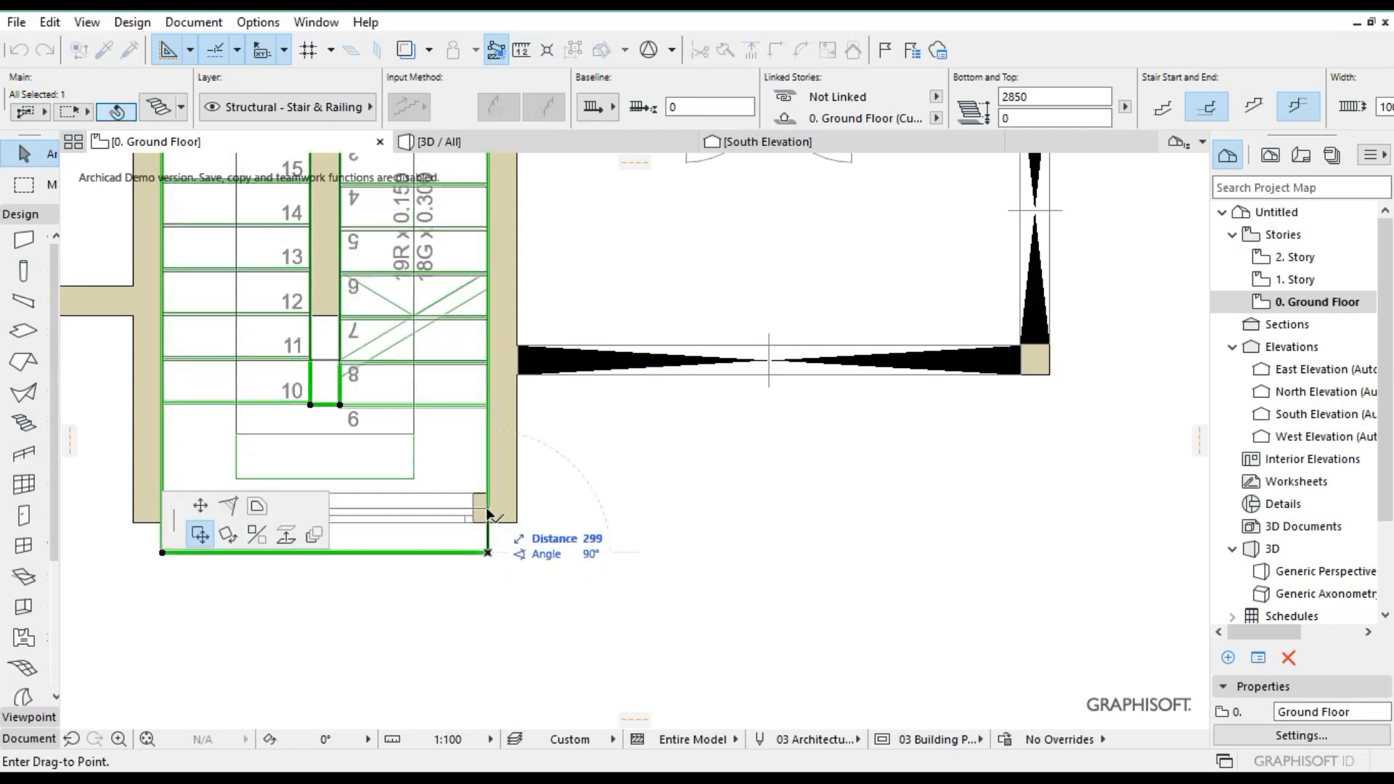
scroll(485, 494, "up", 3)
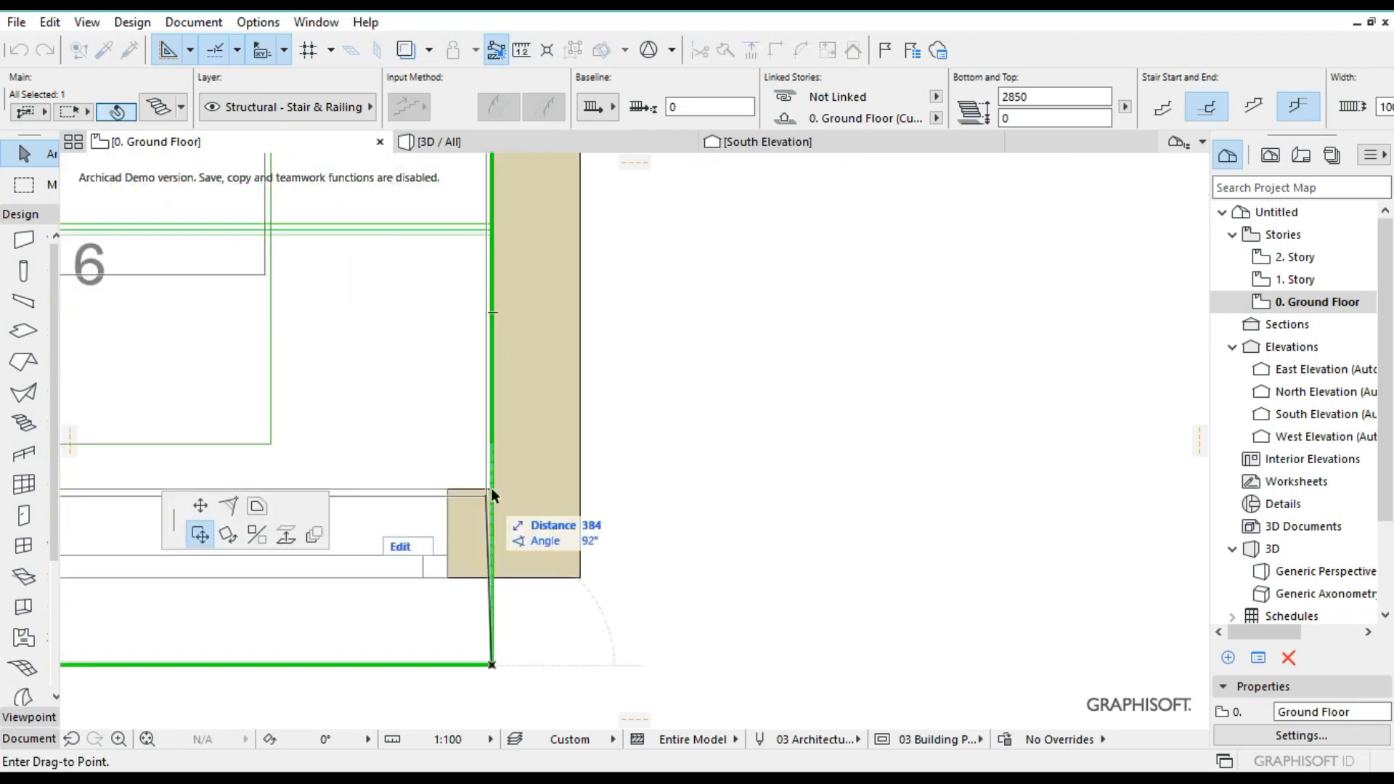
left_click(493, 492)
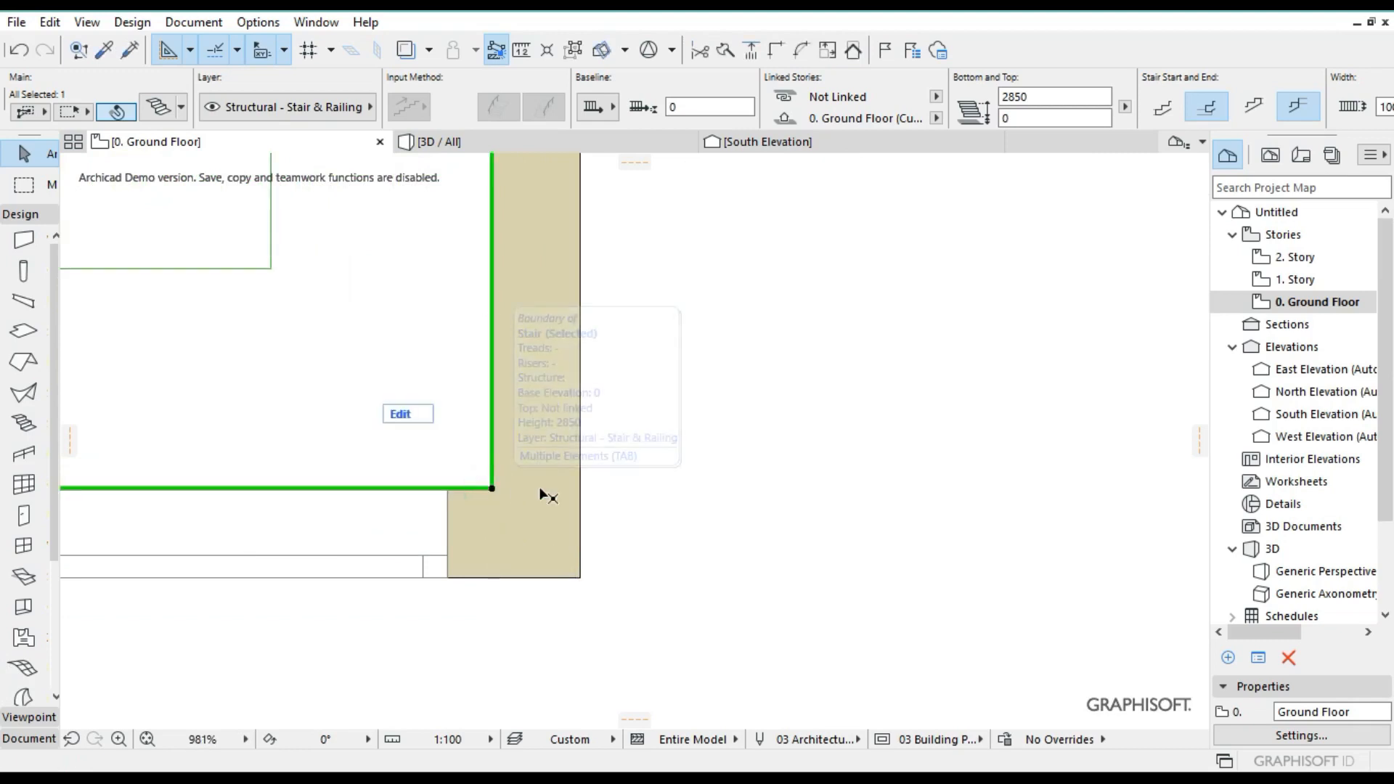
Examine the riser numbering and the start and end of both flights on the floor plan, and deselect the stair.
scroll(544, 496, "down", 5)
scroll(523, 435, "down", 2)
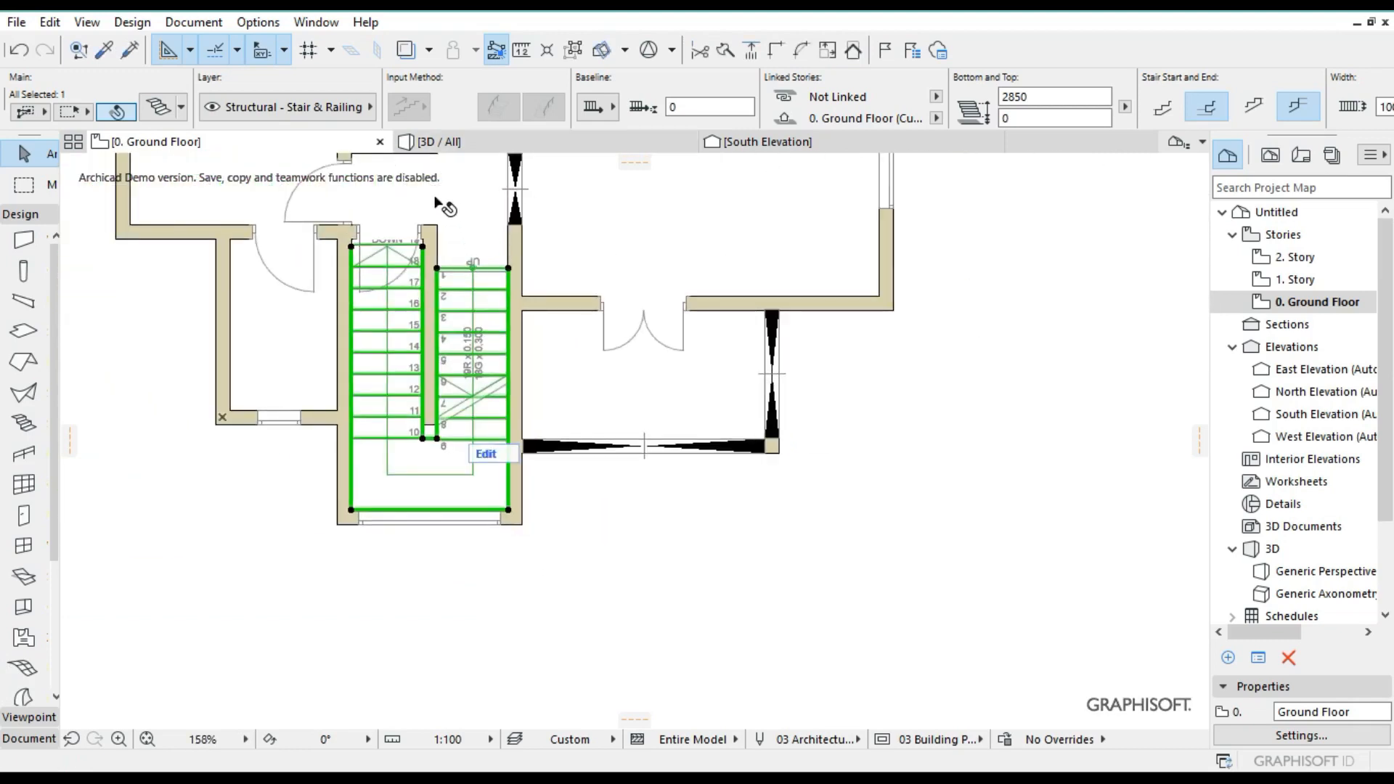
scroll(412, 309, "up", 3)
scroll(412, 312, "up", 3)
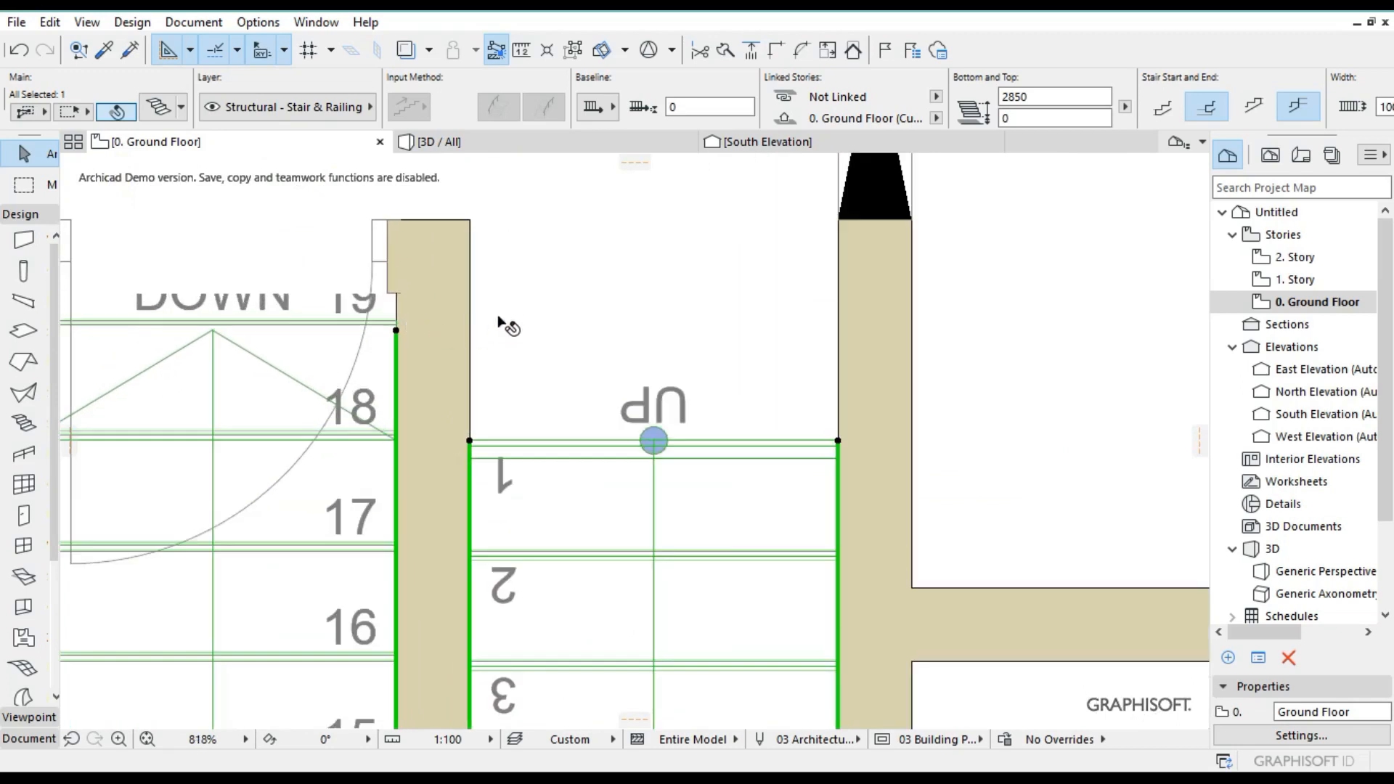
scroll(508, 326, "down", 2)
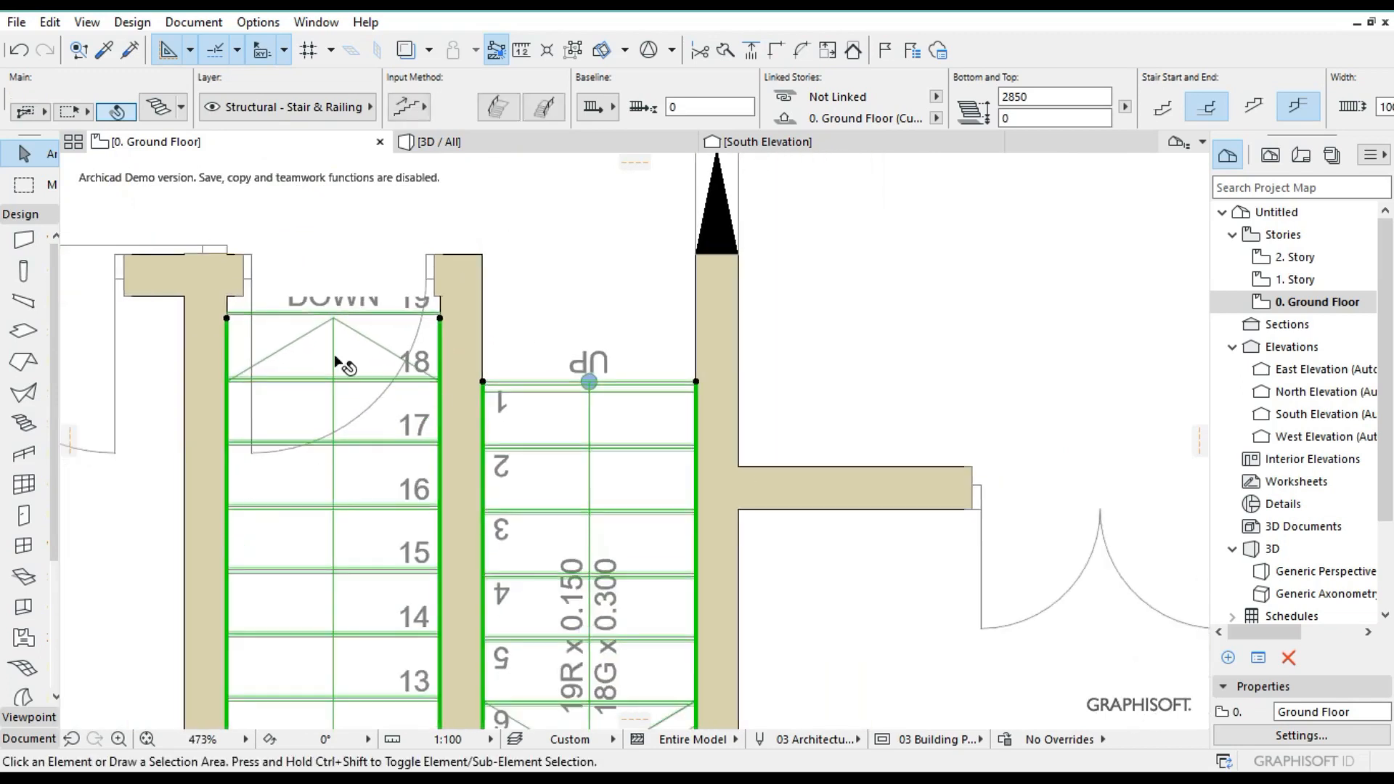
key("Escape")
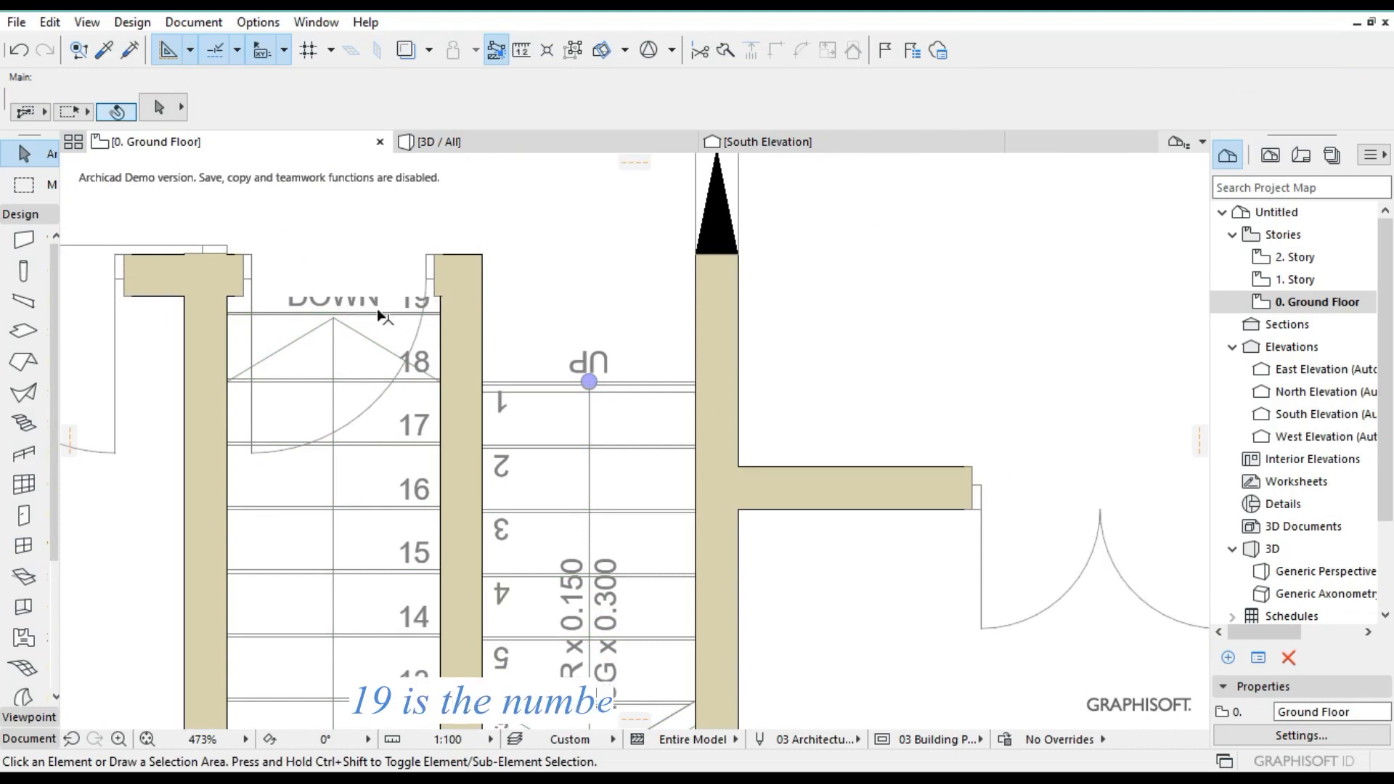
scroll(496, 352, "down", 3)
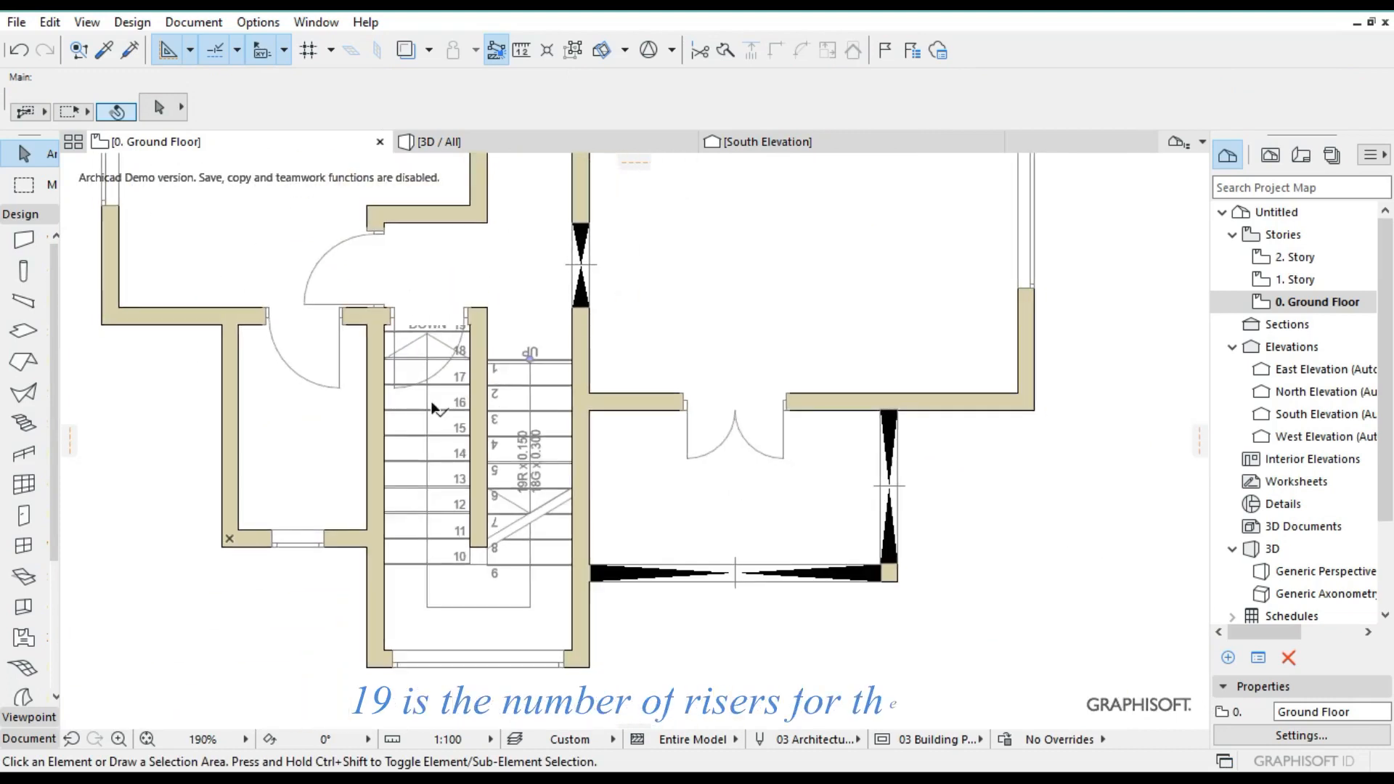
scroll(543, 420, "down", 1)
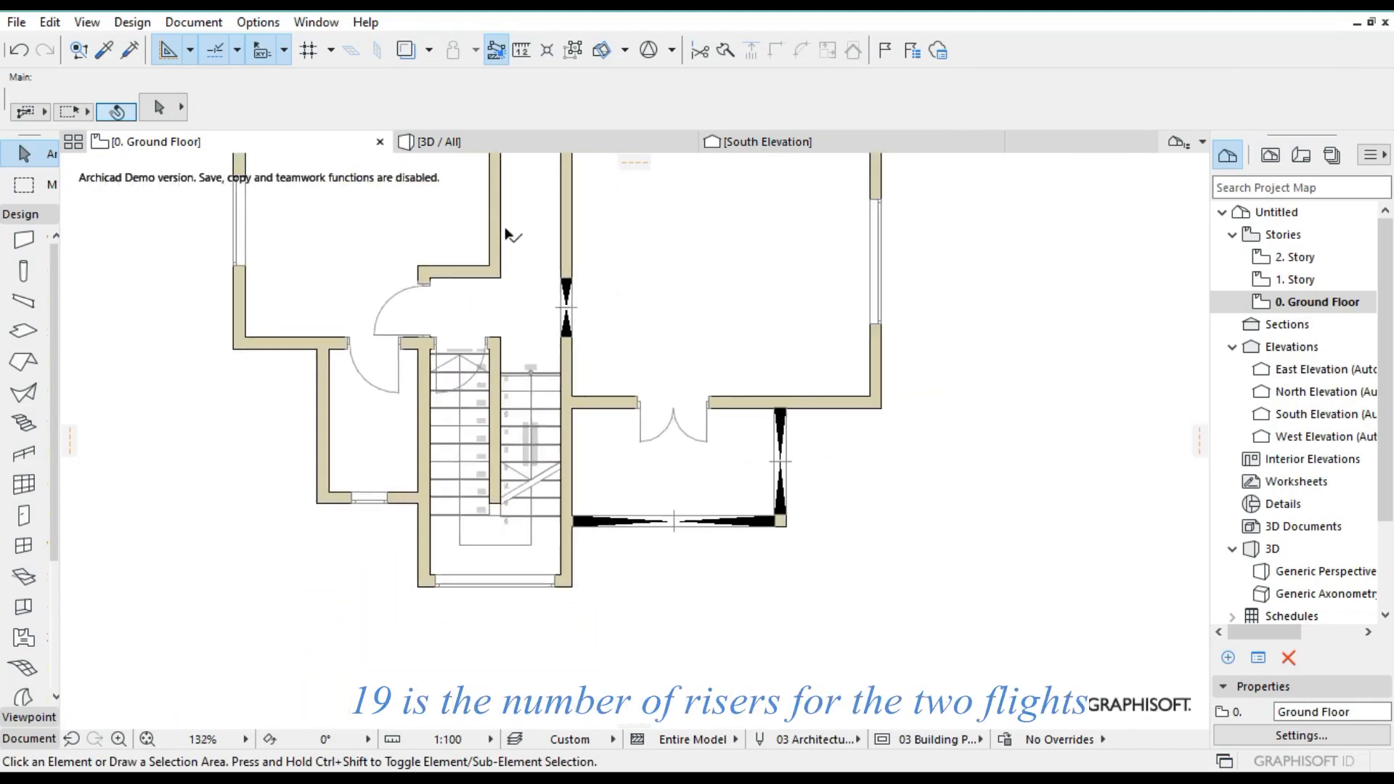
Open the 3D view of the whole model and fly through the porch's double door to the foot of the staircase.
left_click(488, 139)
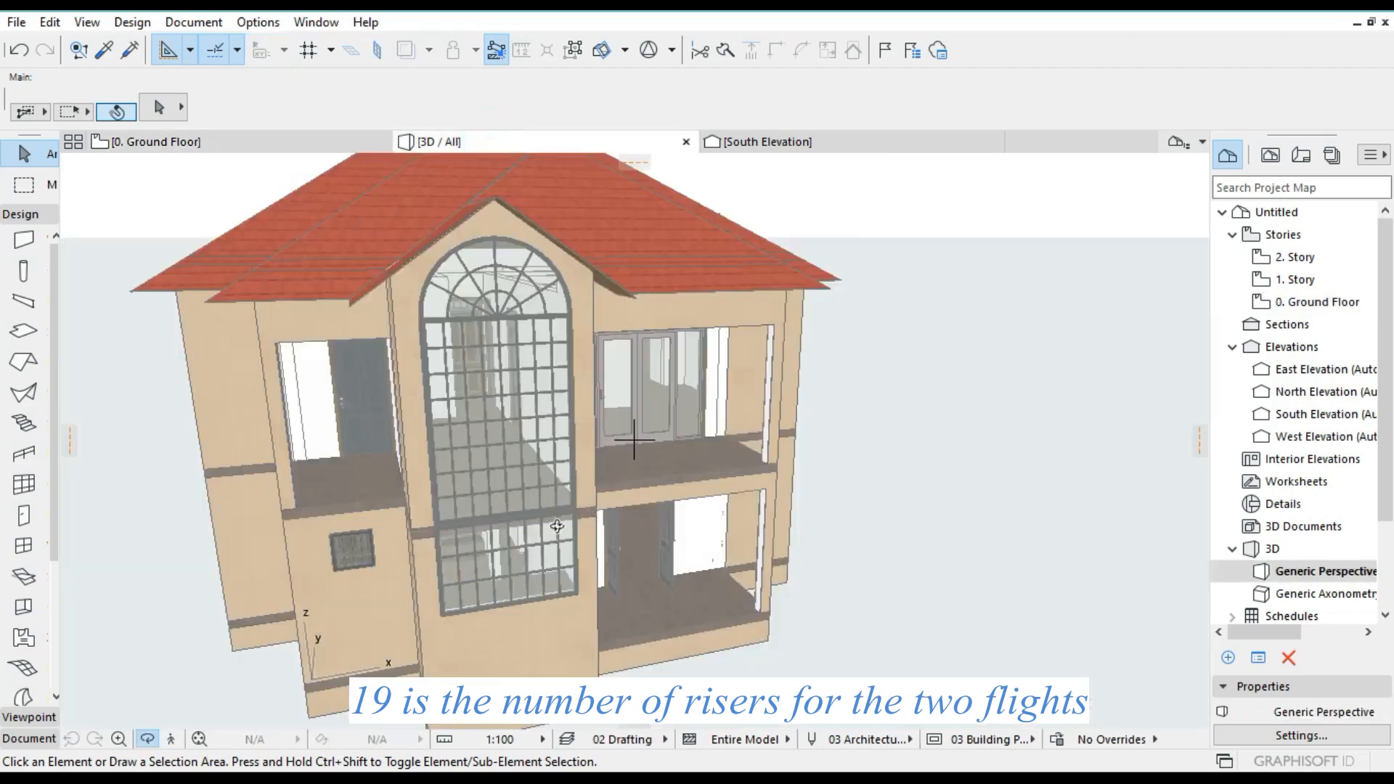
left_click_drag(602, 599, 514, 612)
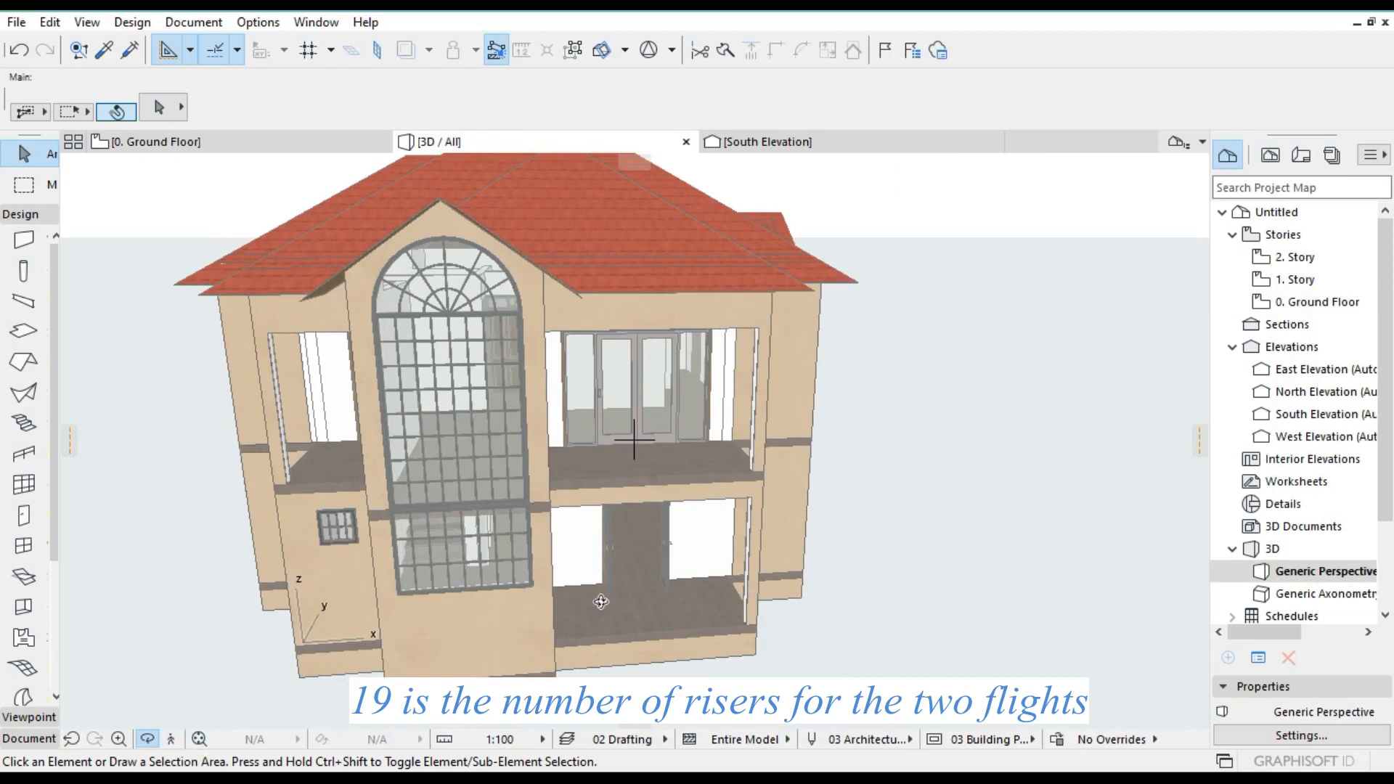
scroll(601, 601, "up", 2)
left_click(174, 738)
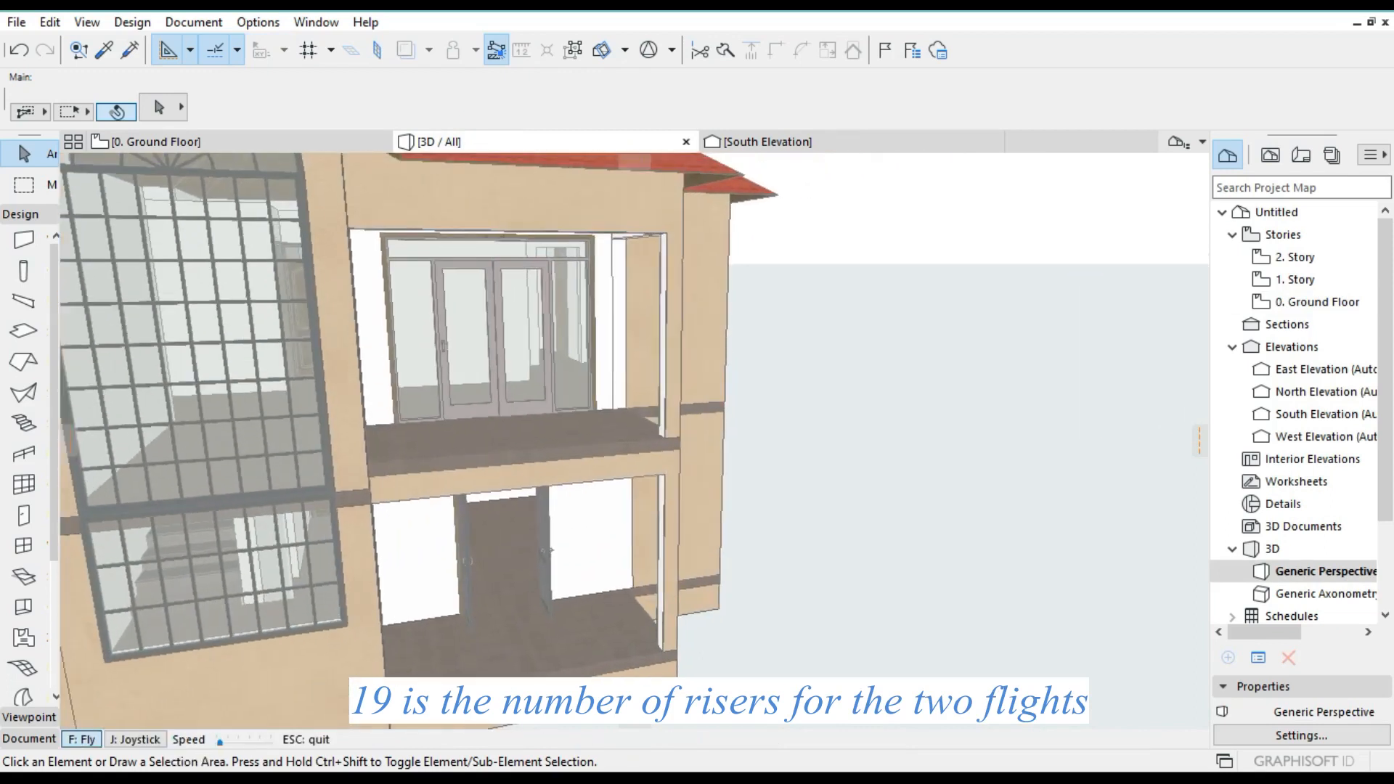
key("Up")
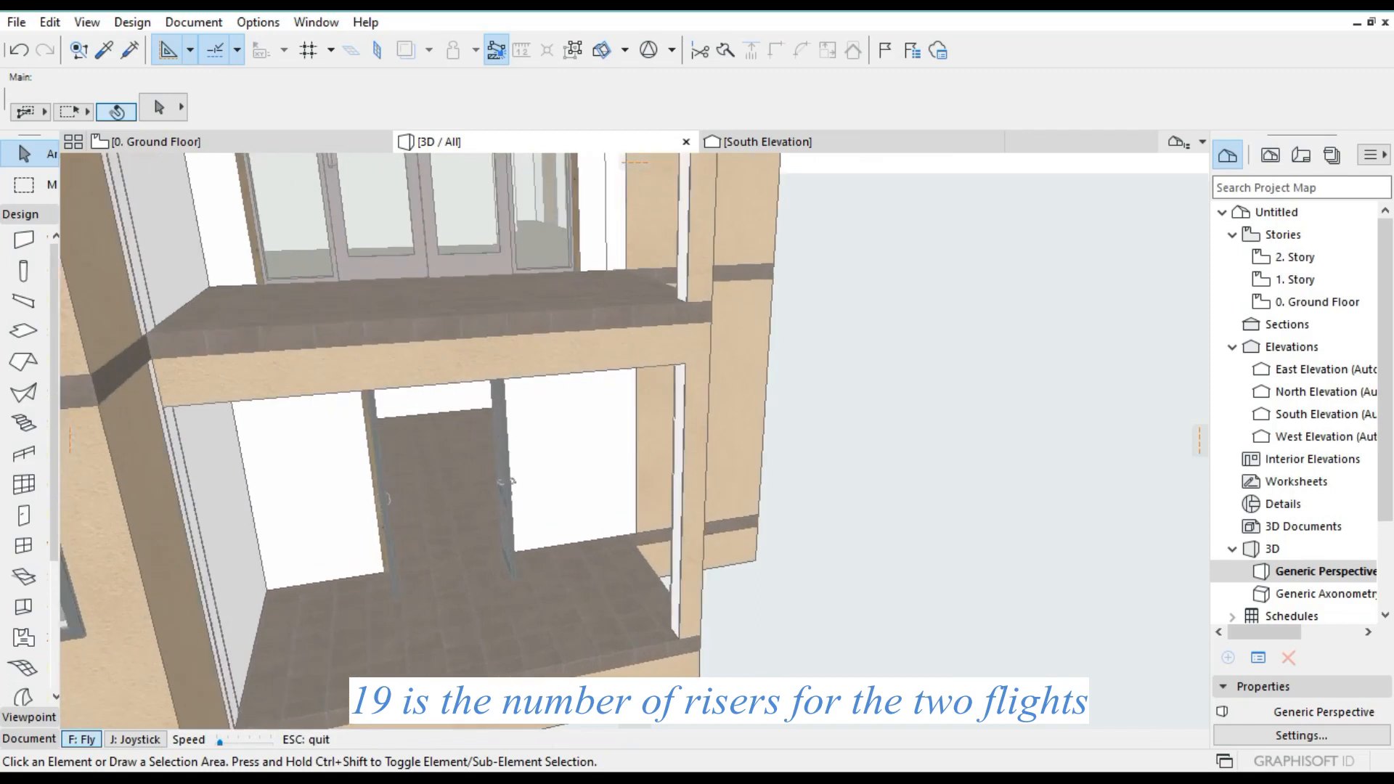
key("Up")
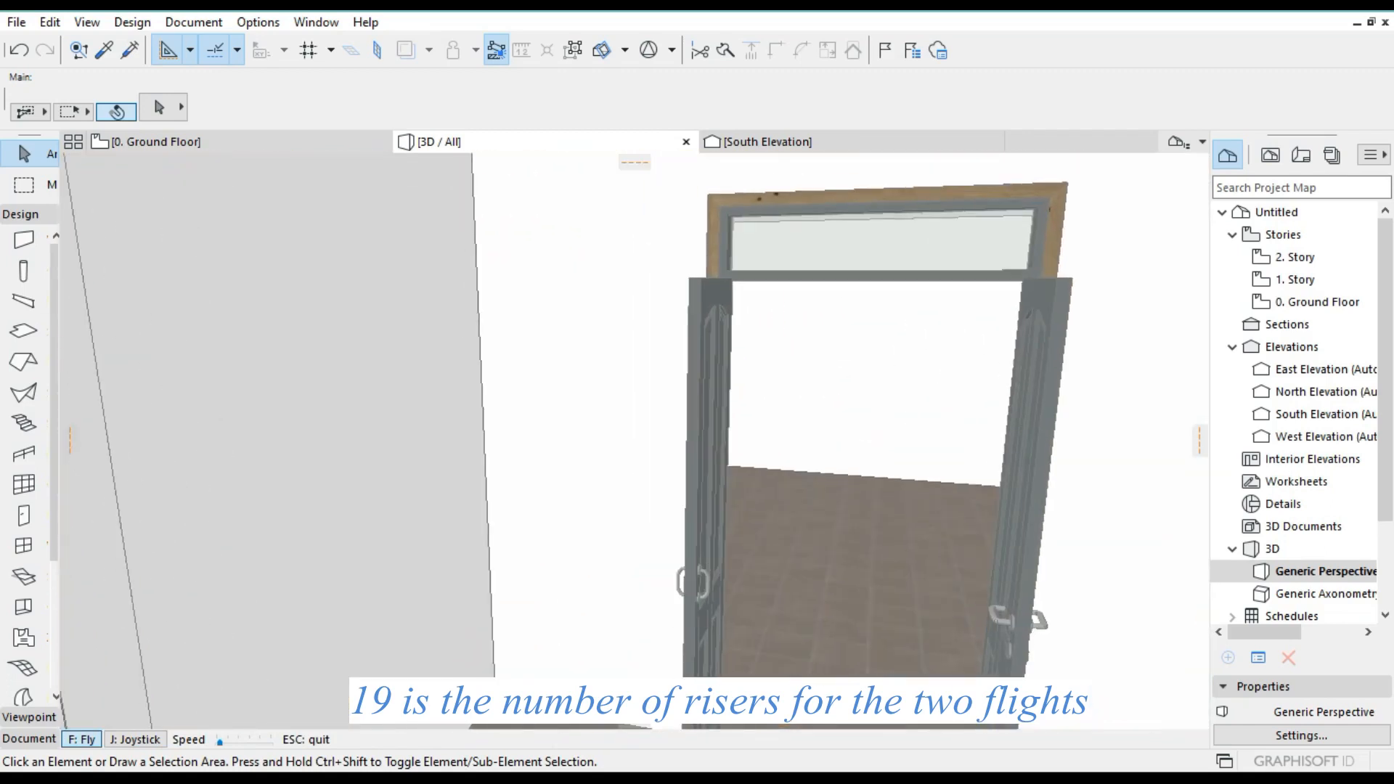
key("Up")
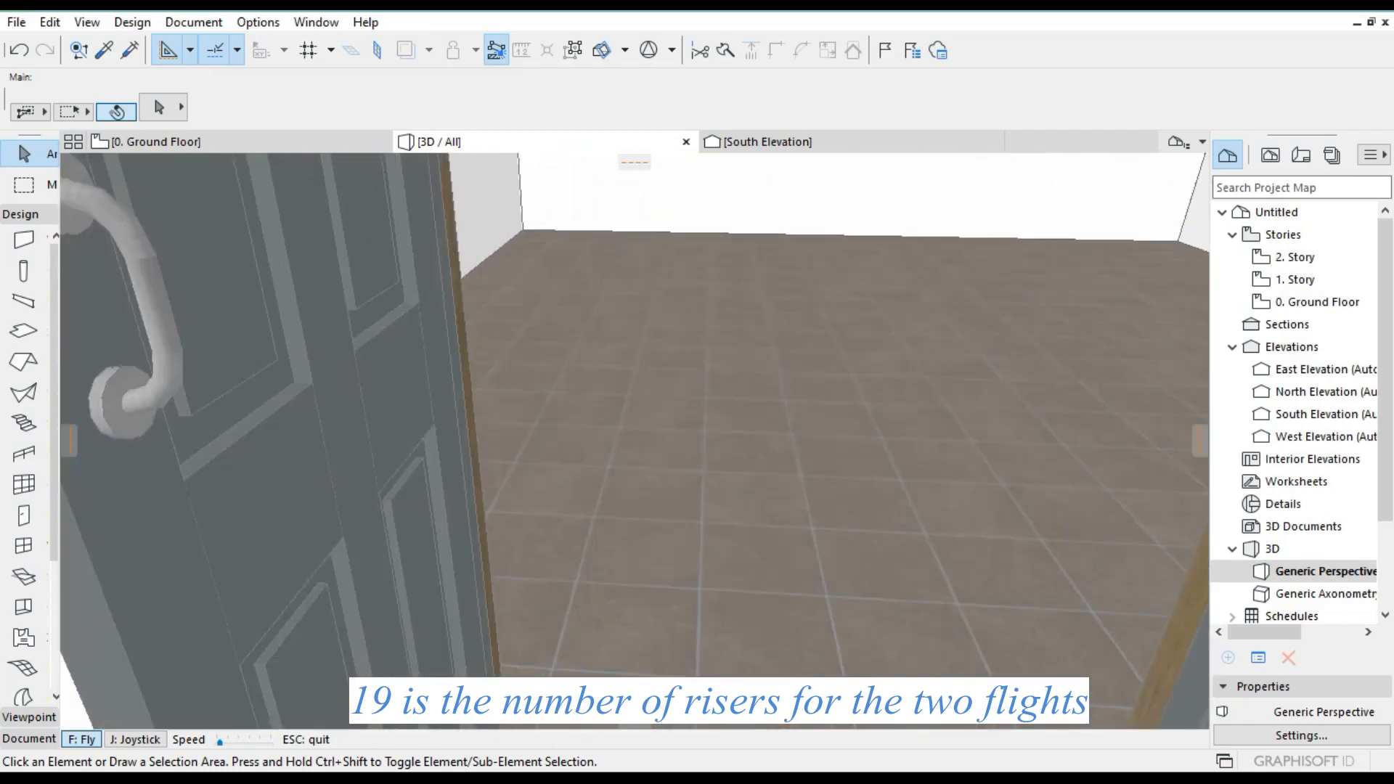
key("Left")
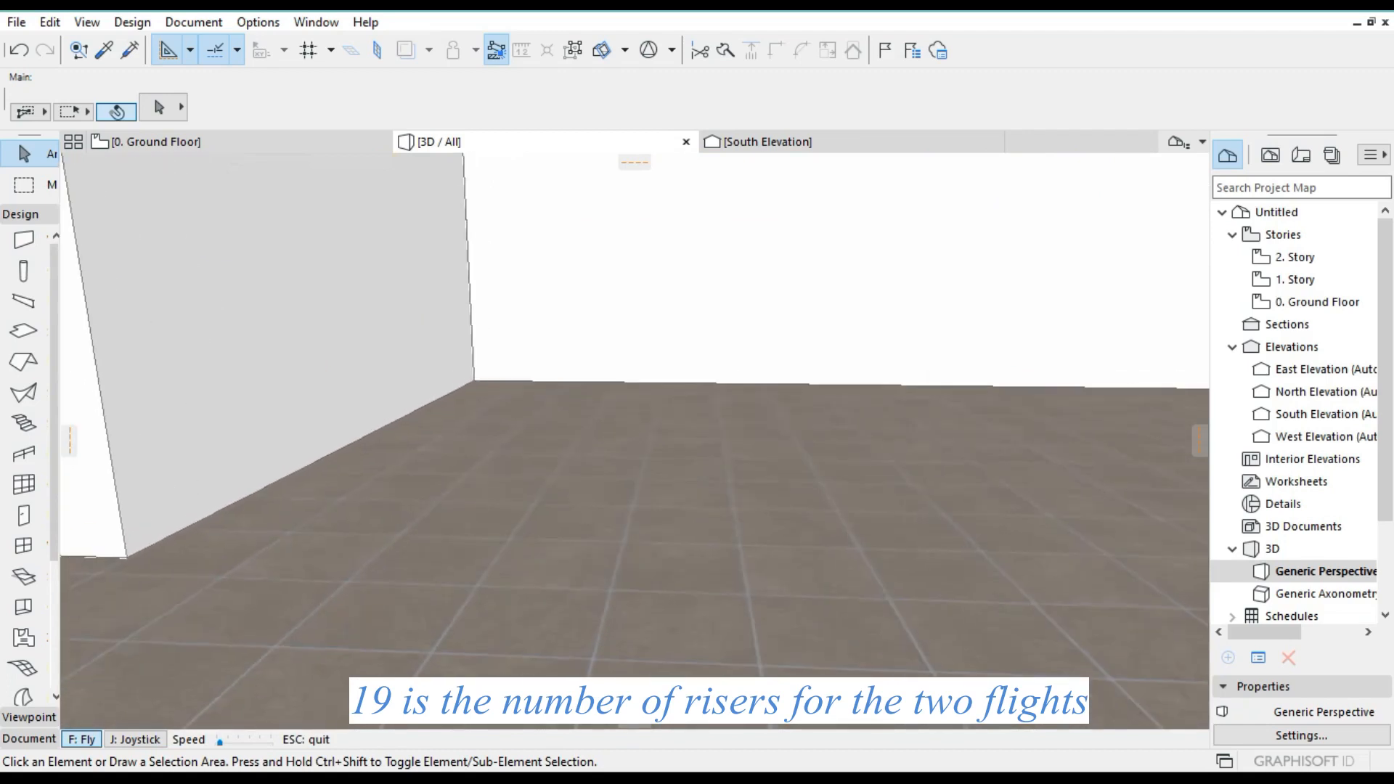
key("Left")
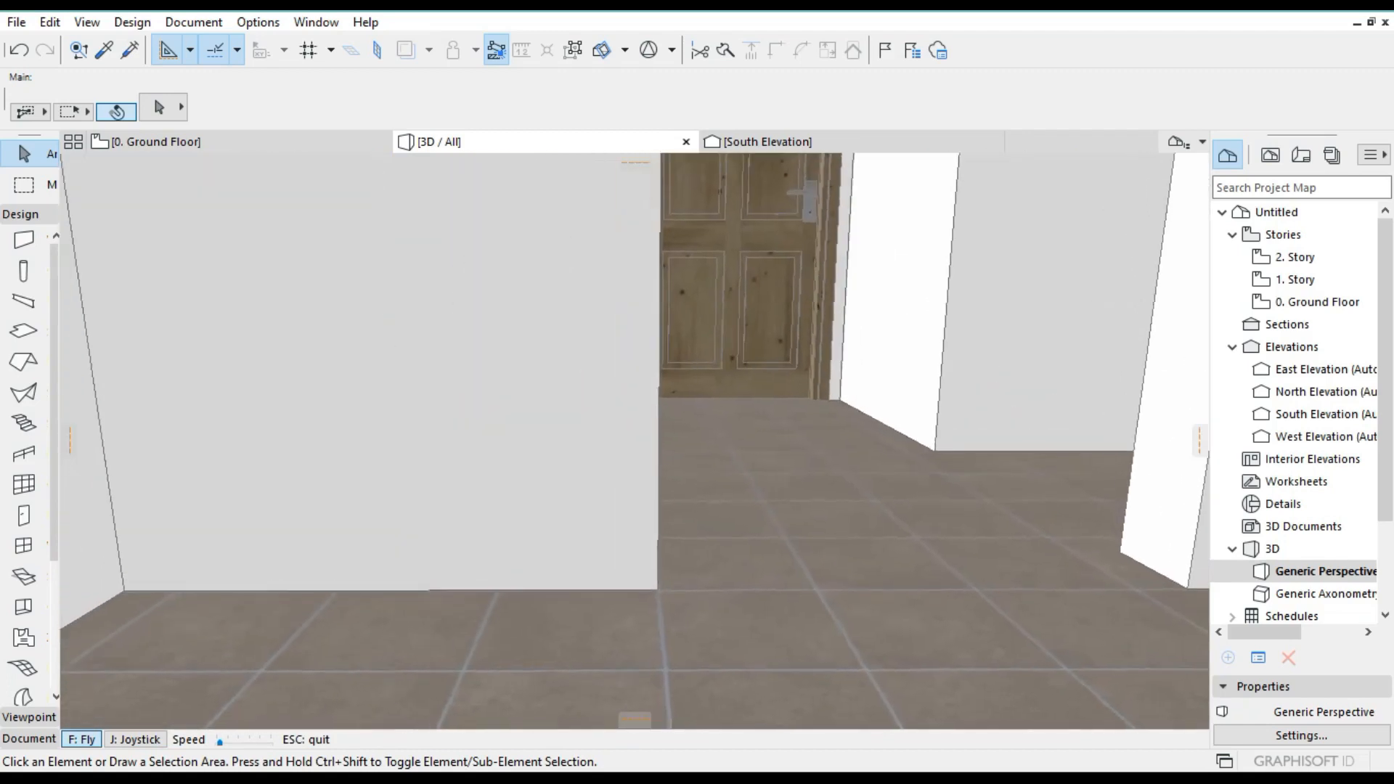
key("Up")
key("Left")
key("Up")
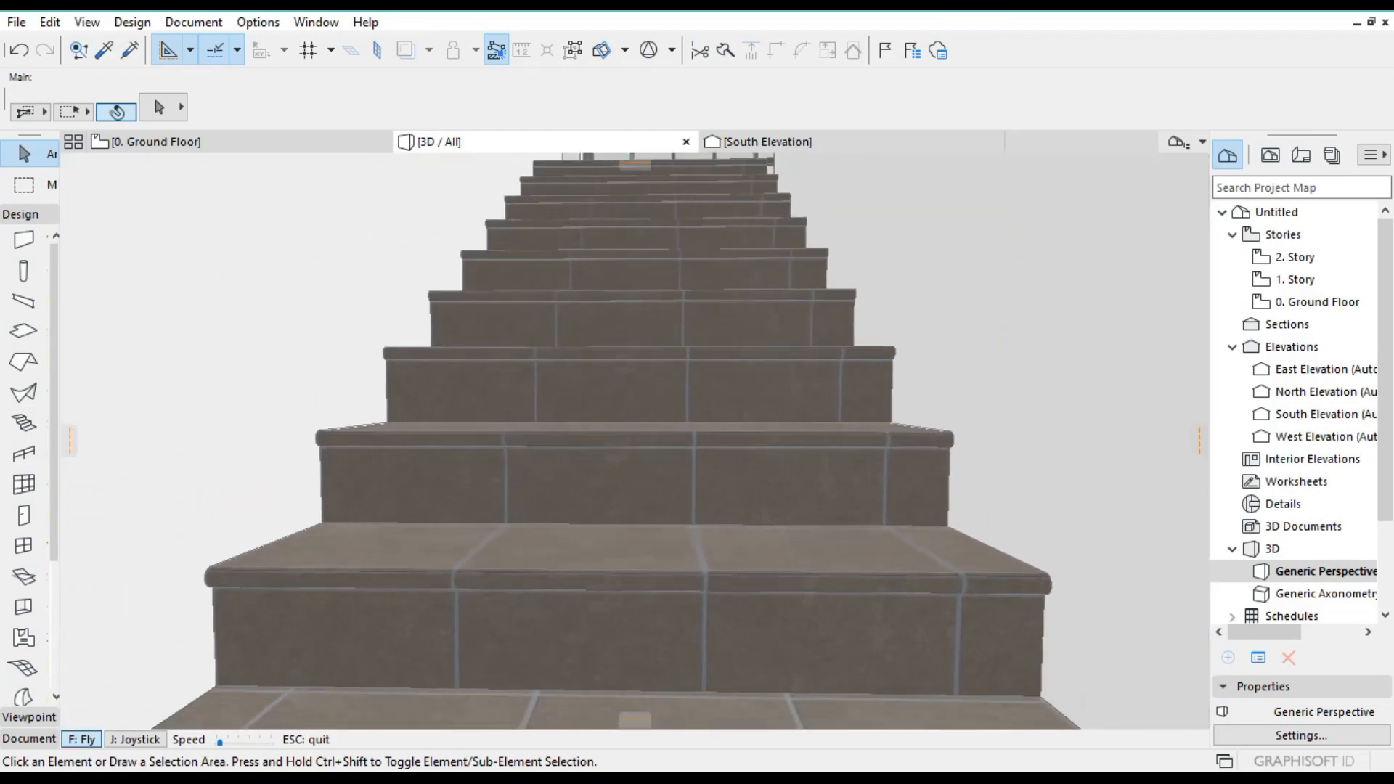
Examine the lowest steps of the first flight and the adjoining wall end and wooden door.
key("Right")
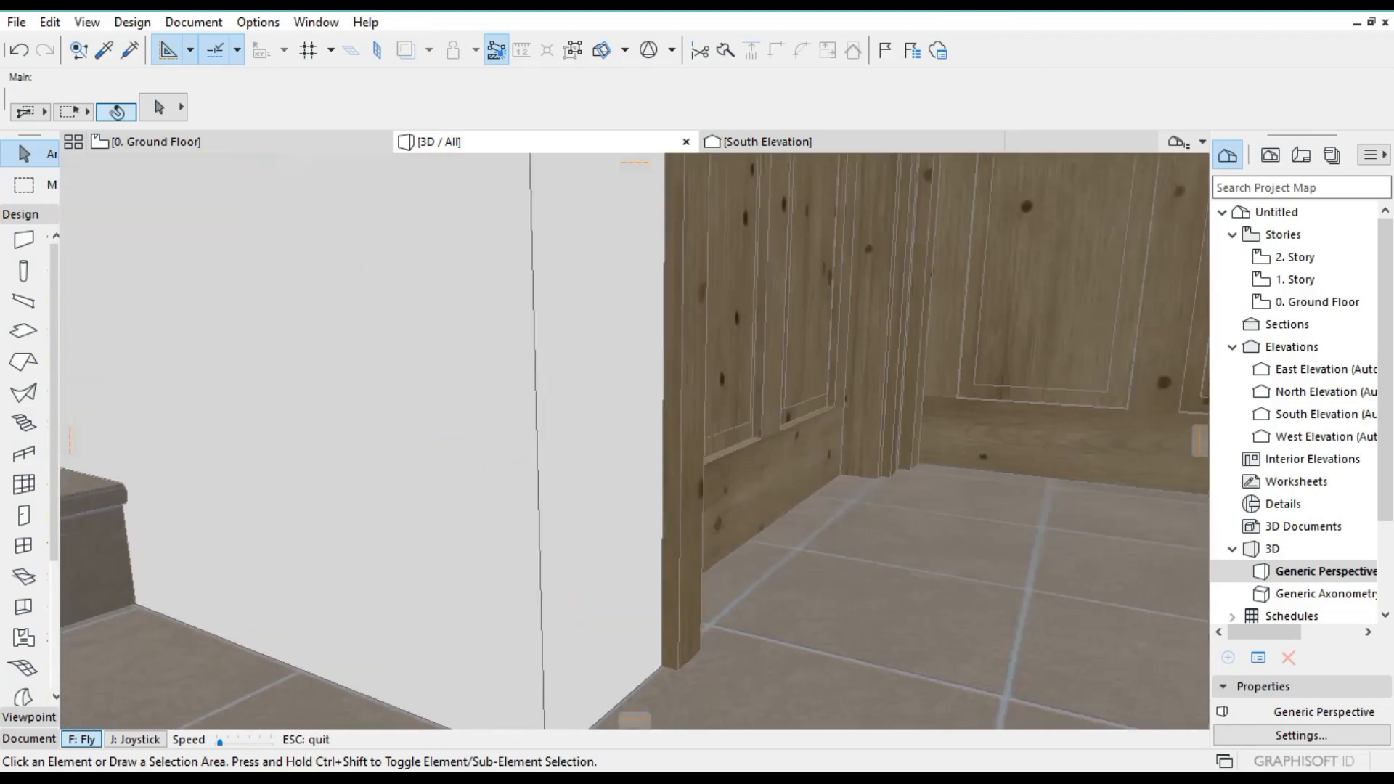
key("Left")
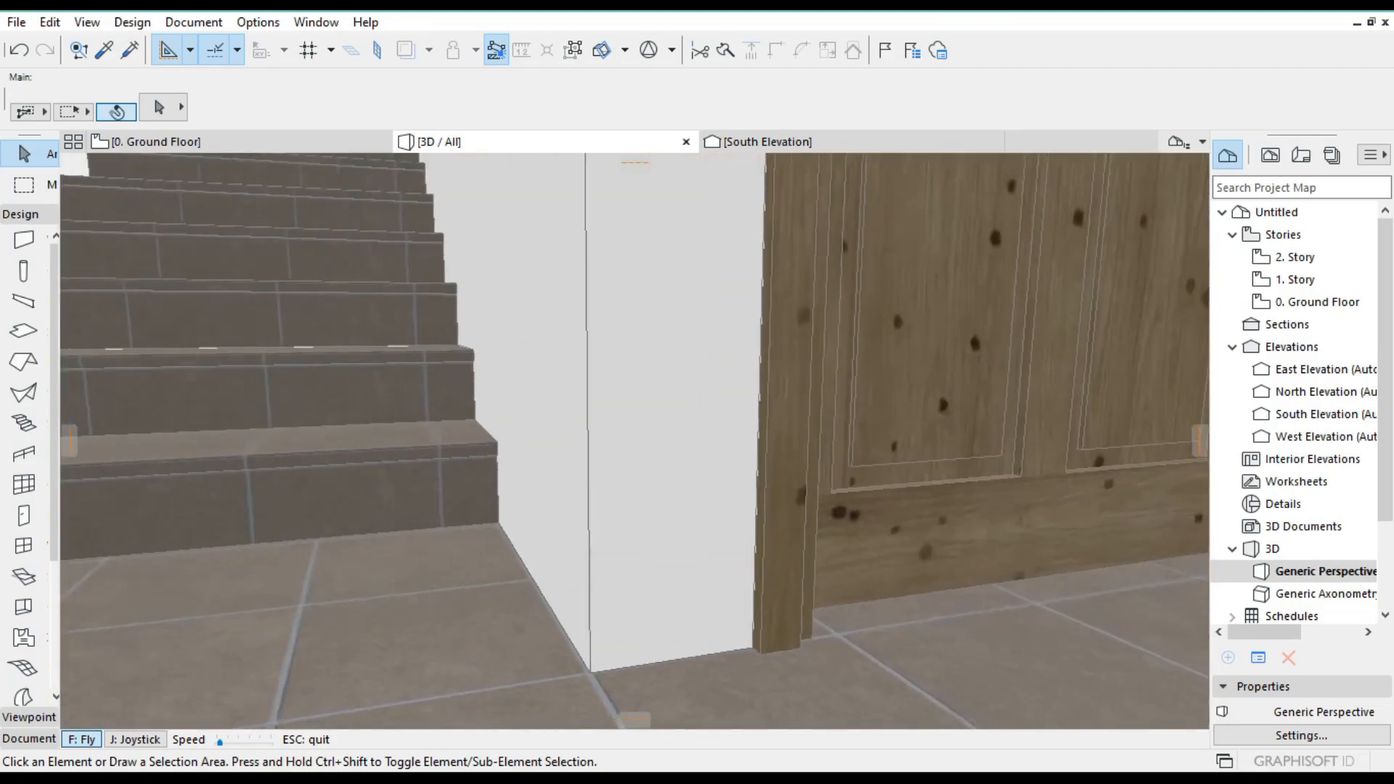
key("Right")
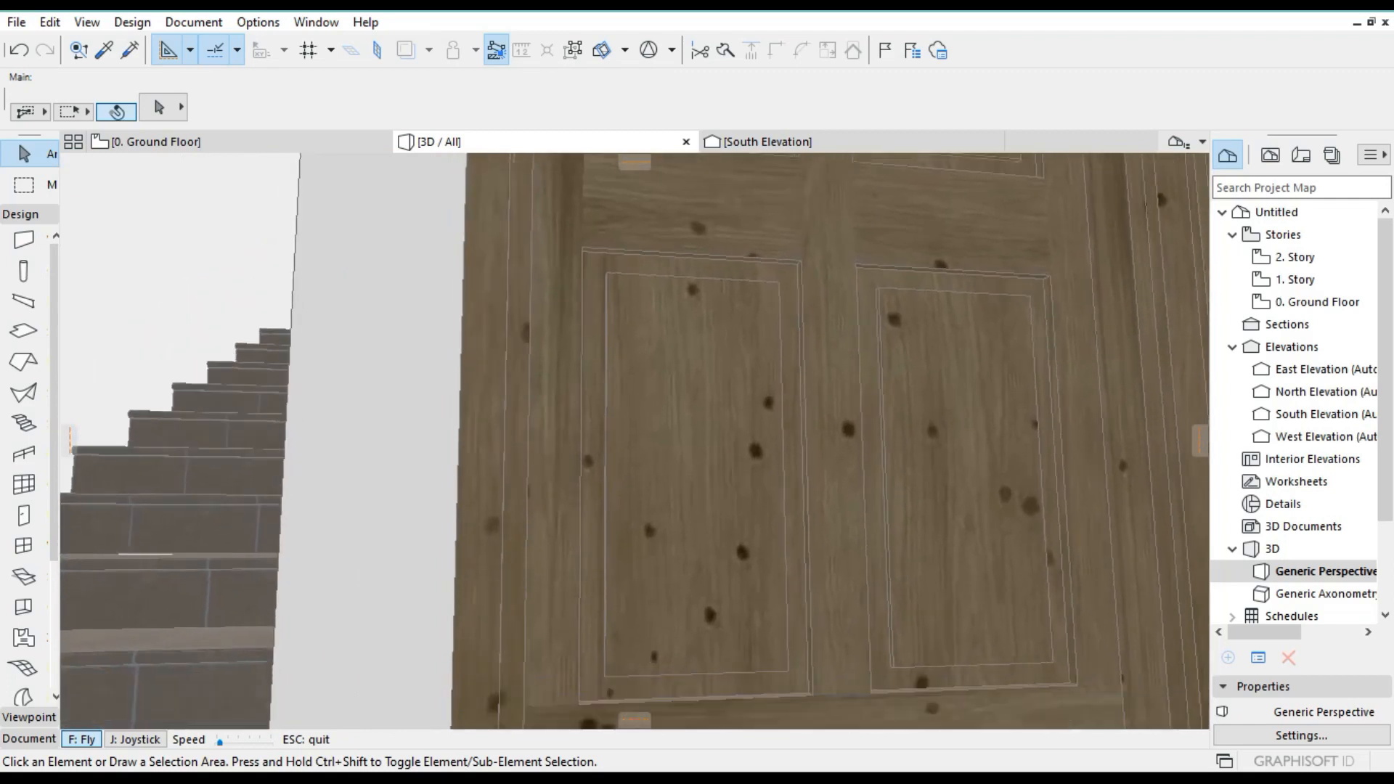
key("Left")
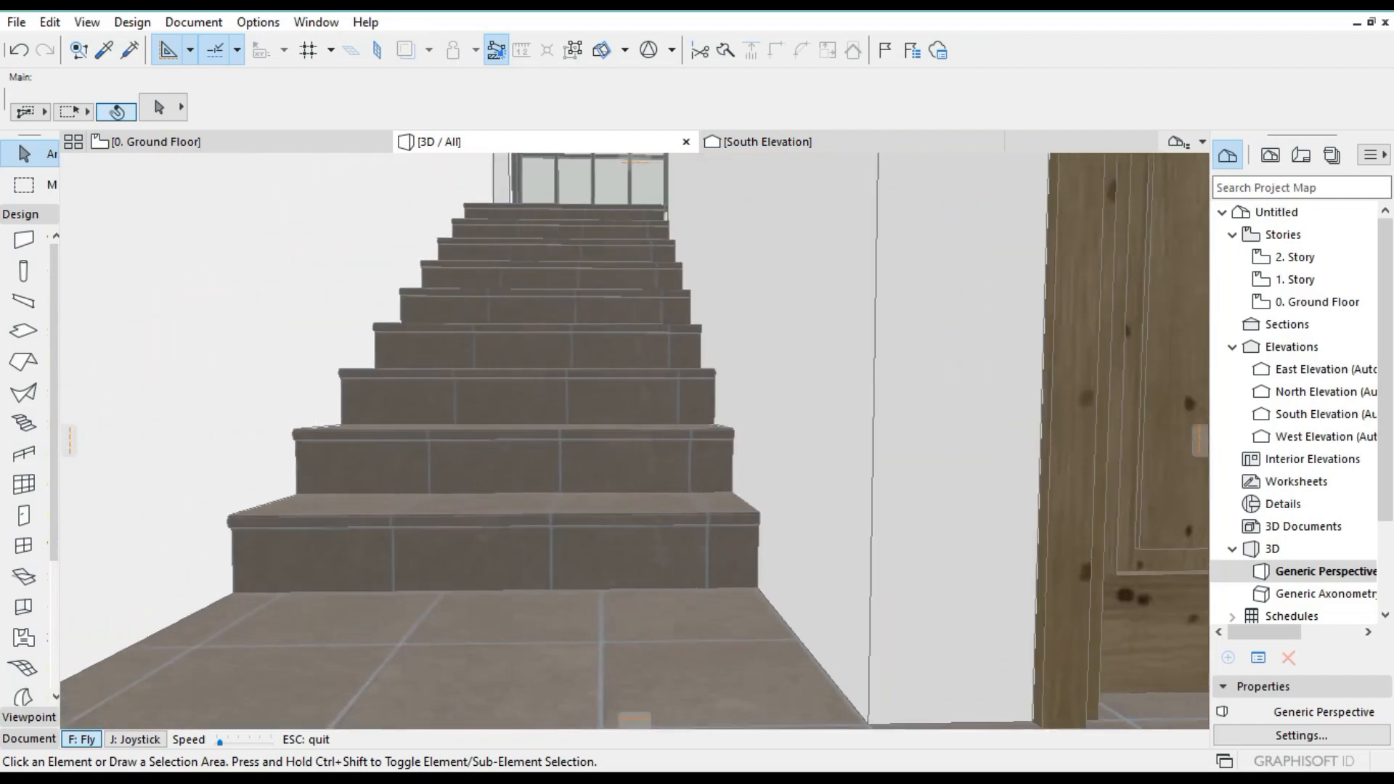
Move up the first flight to the landing and examine the tiled return flight.
key("Up")
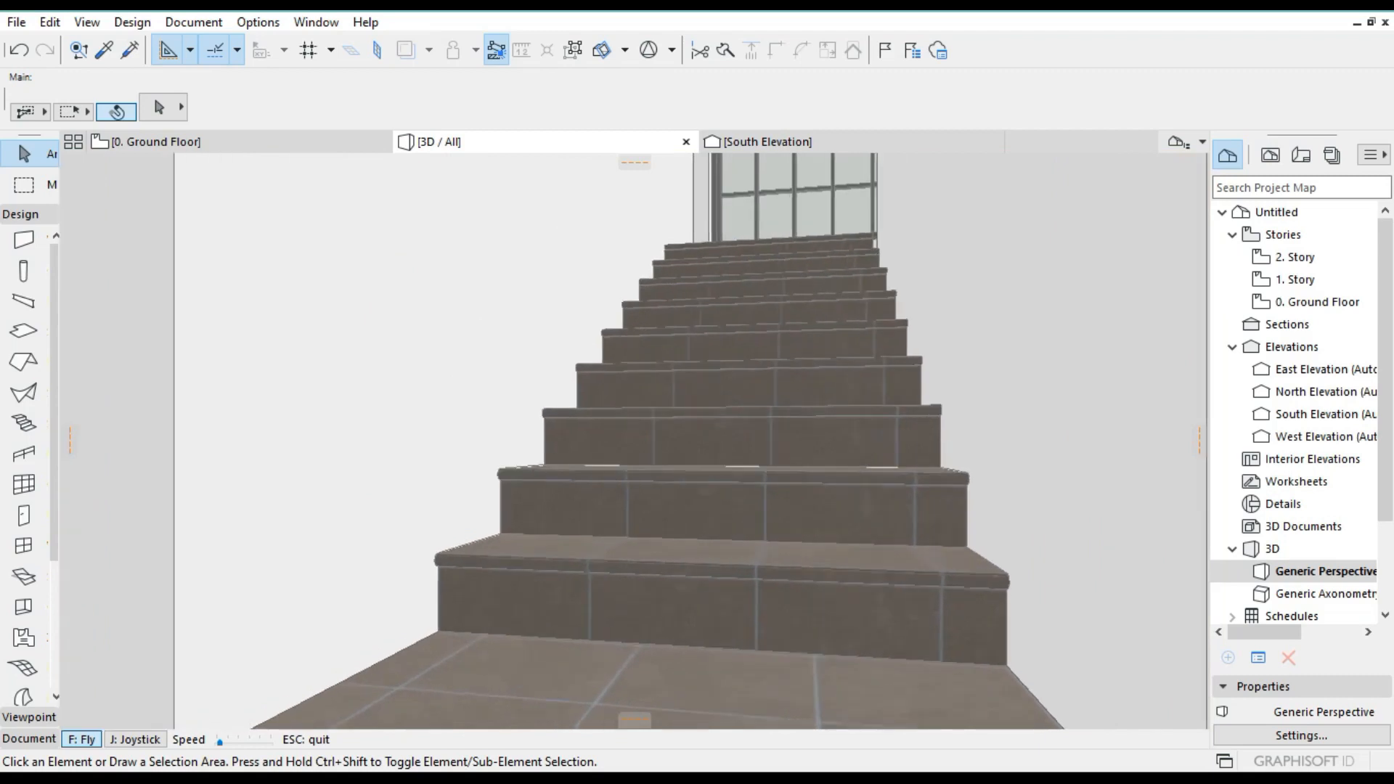
key("Up")
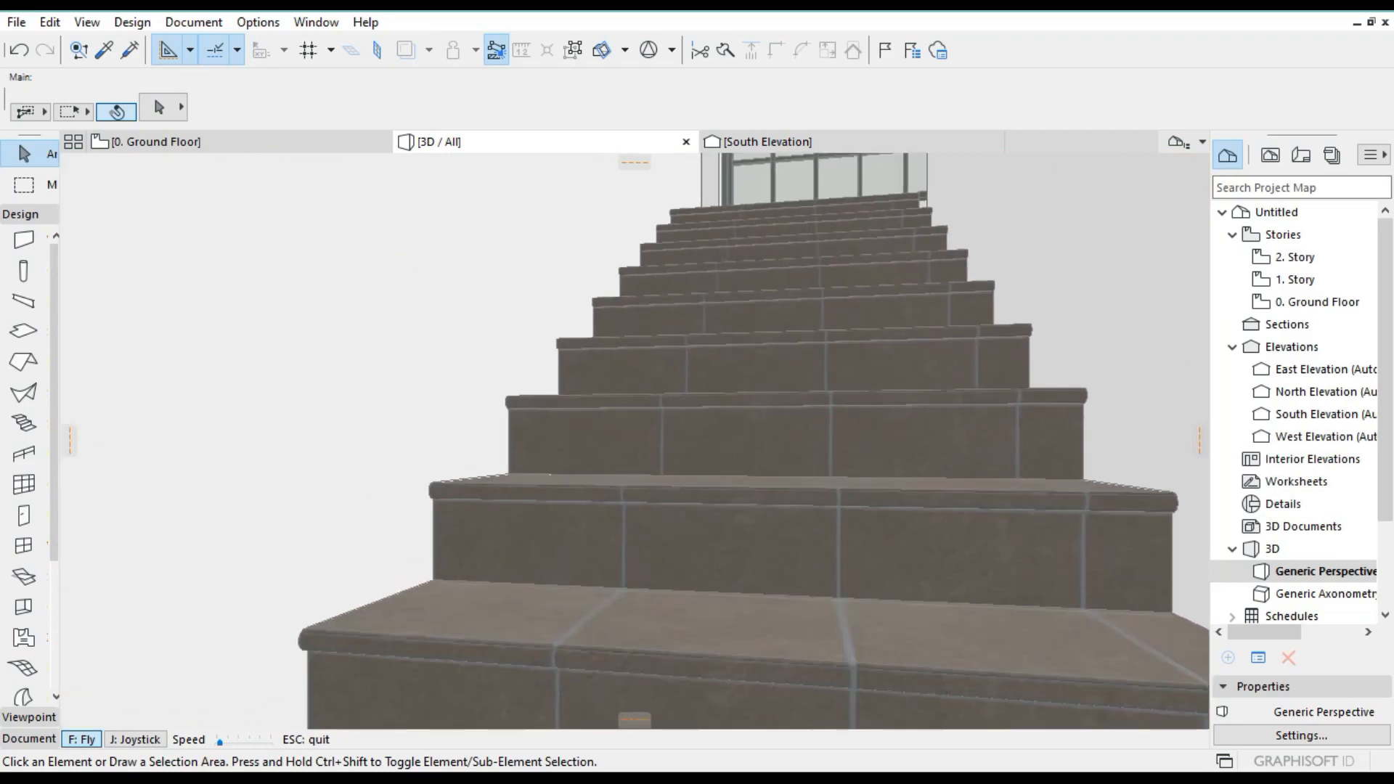
key("Up")
key("Up")
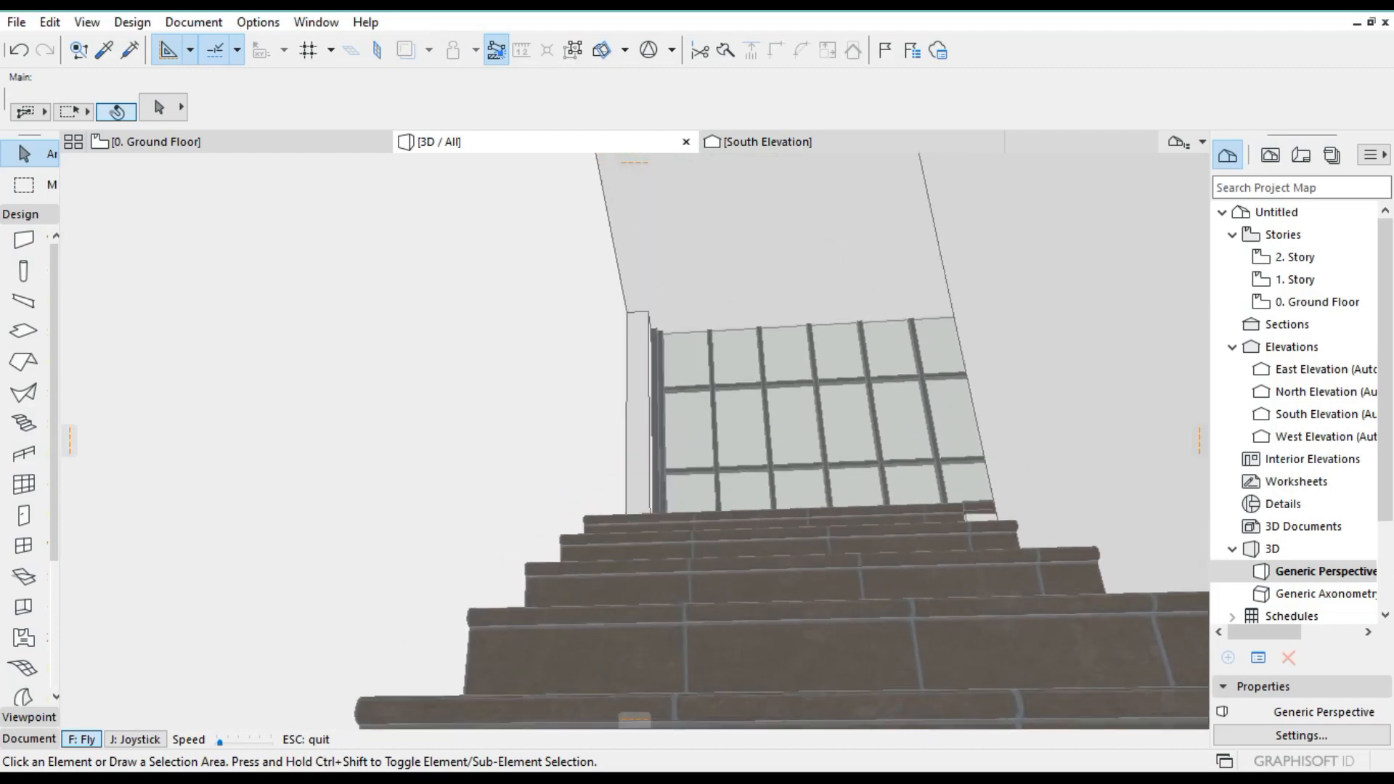
key("Up")
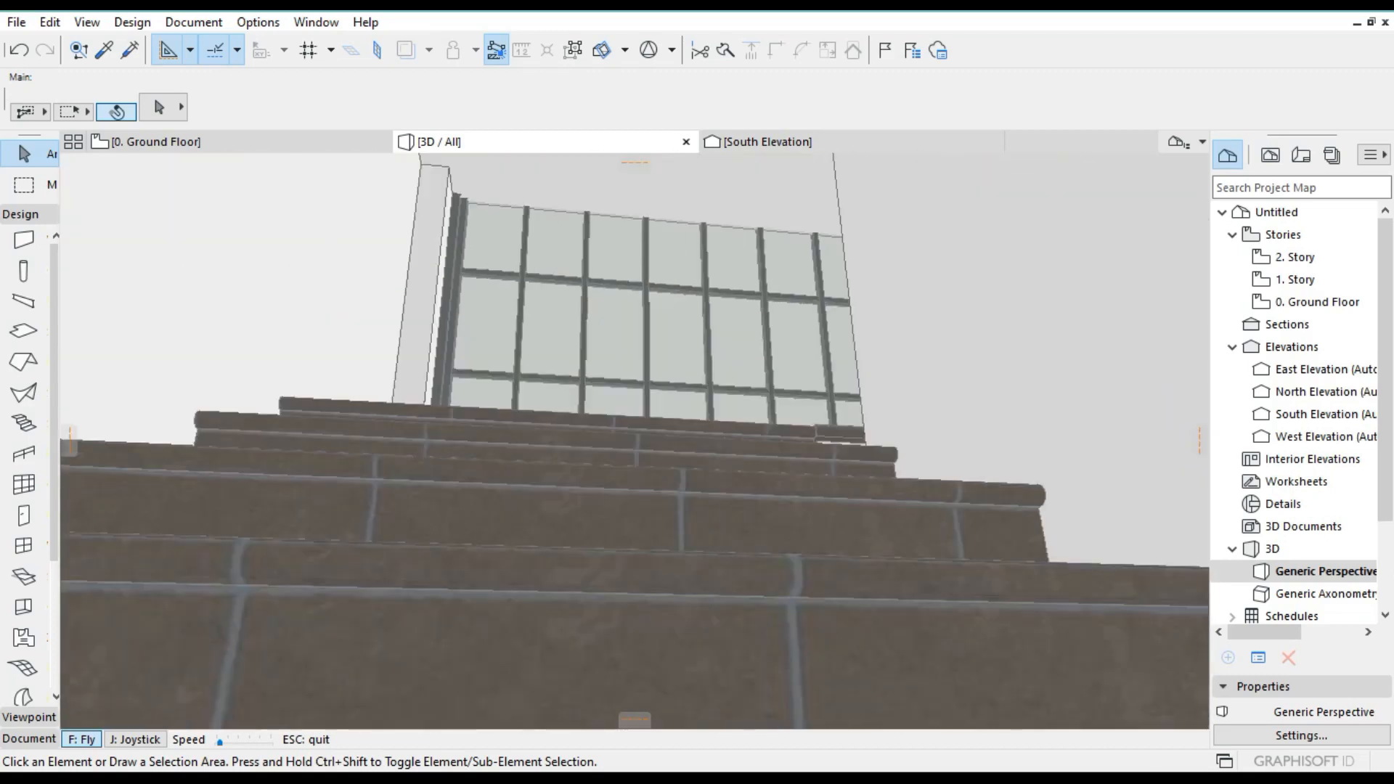
key("Up")
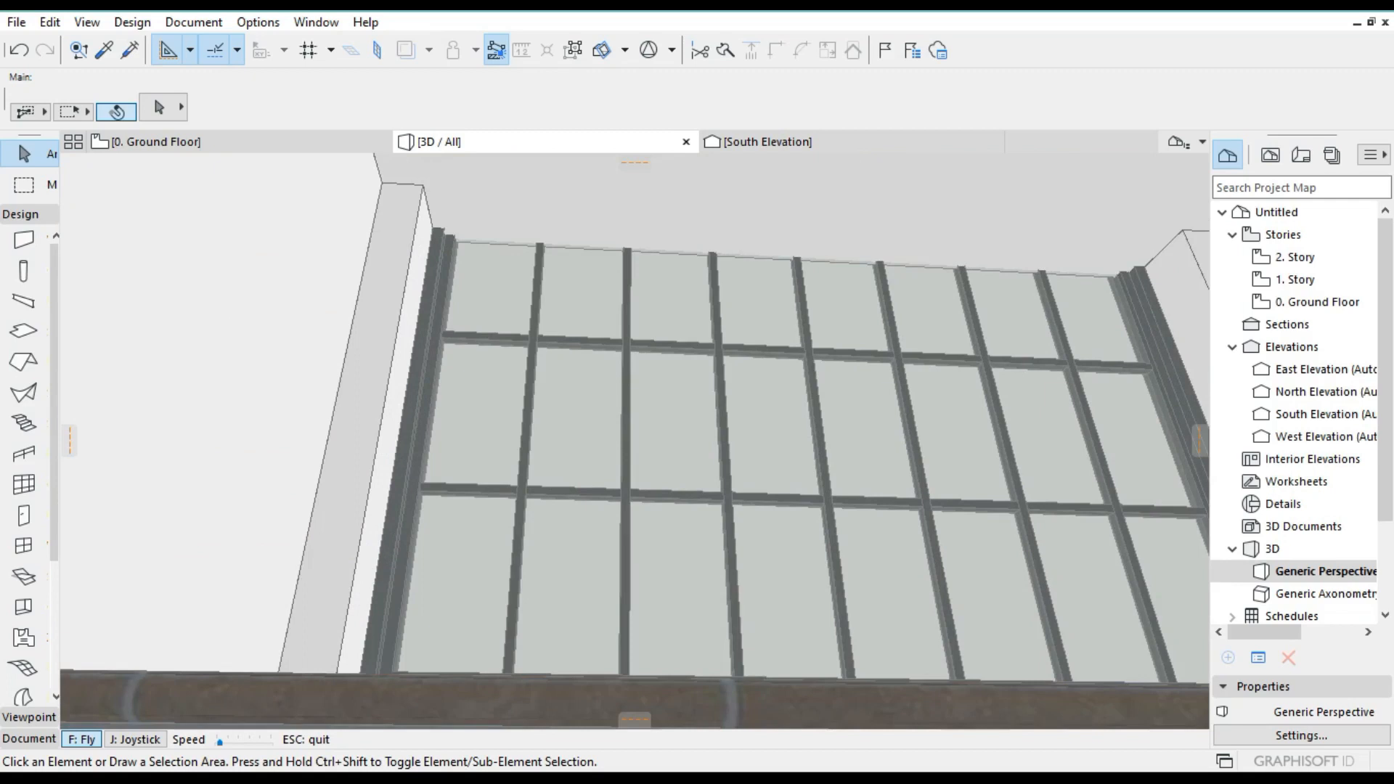
key("Up")
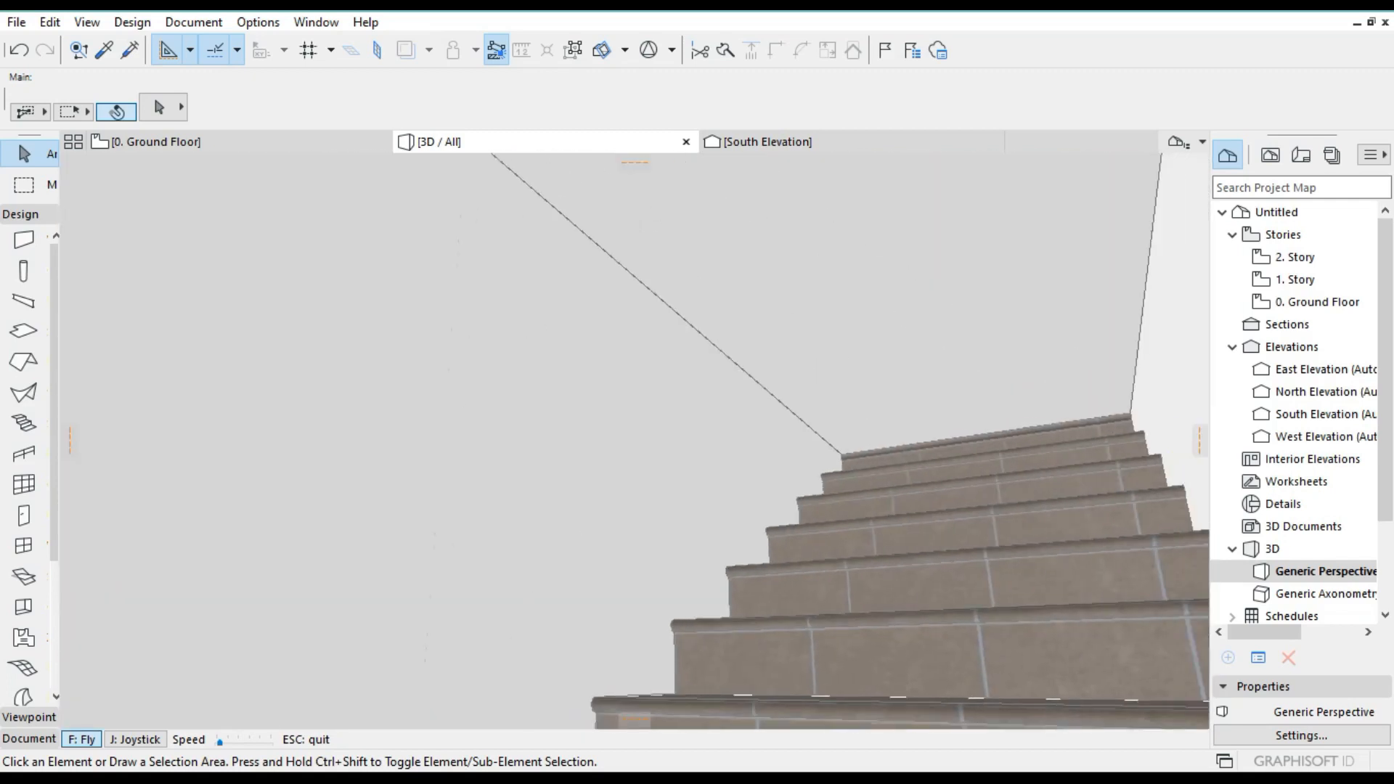
key("Right")
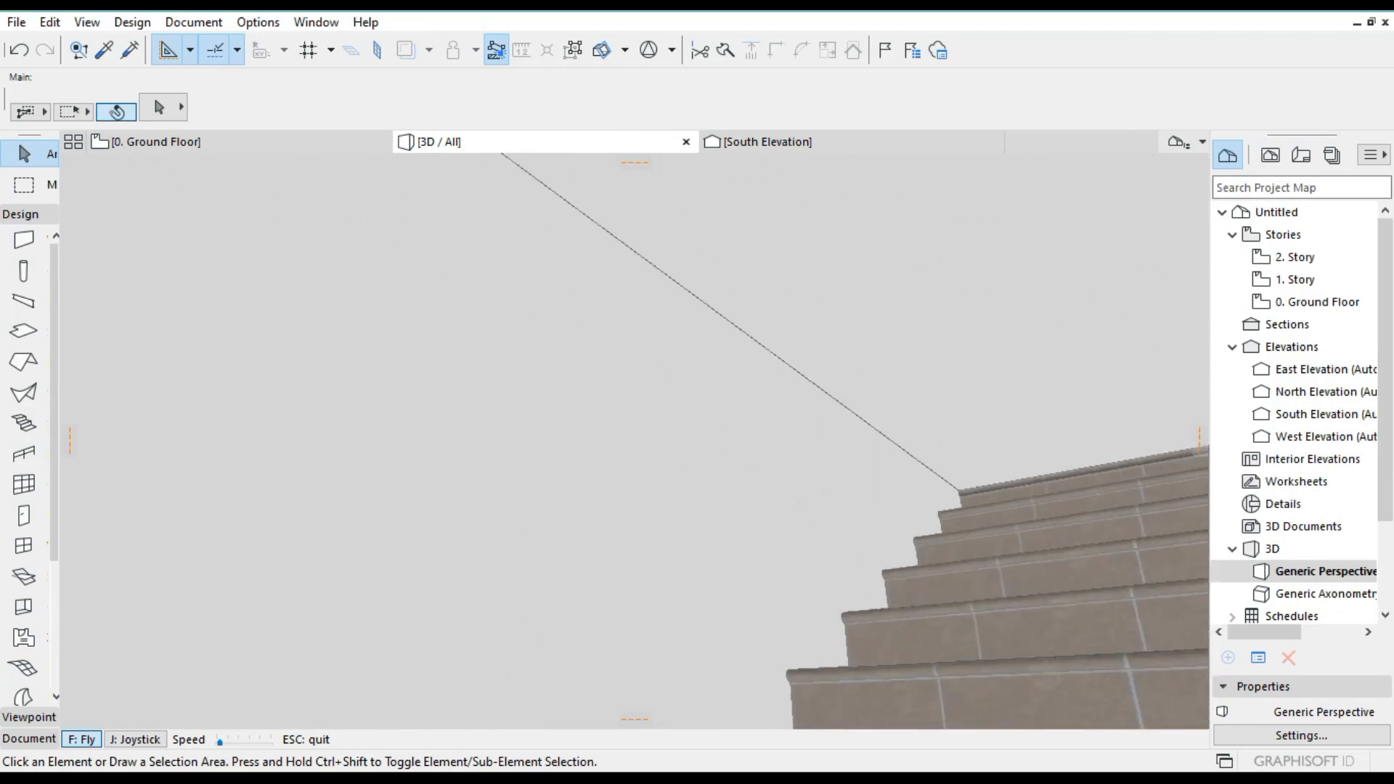
Leave the fly-through and return to an exterior view of the whole house.
key("Escape")
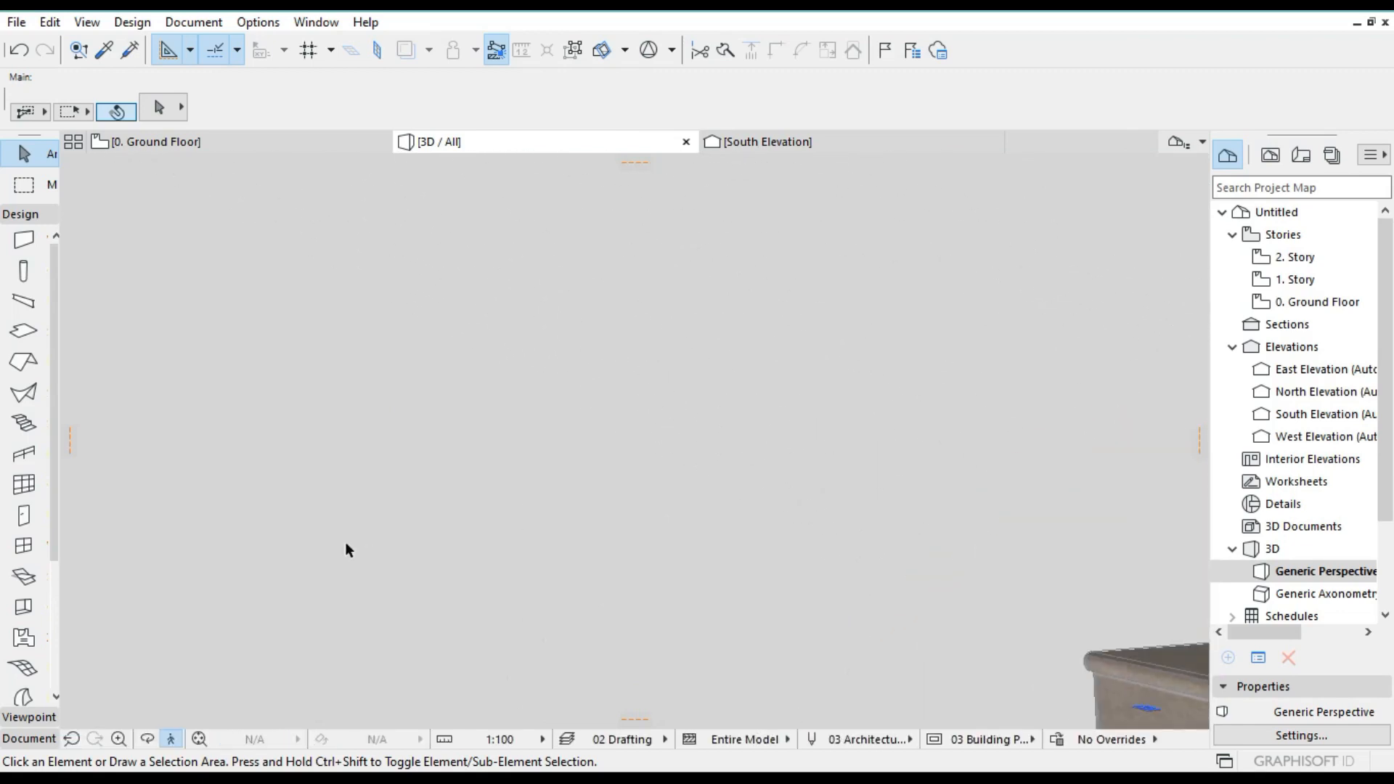
left_click(201, 737)
left_click(145, 738)
left_click_drag(576, 304, 374, 180)
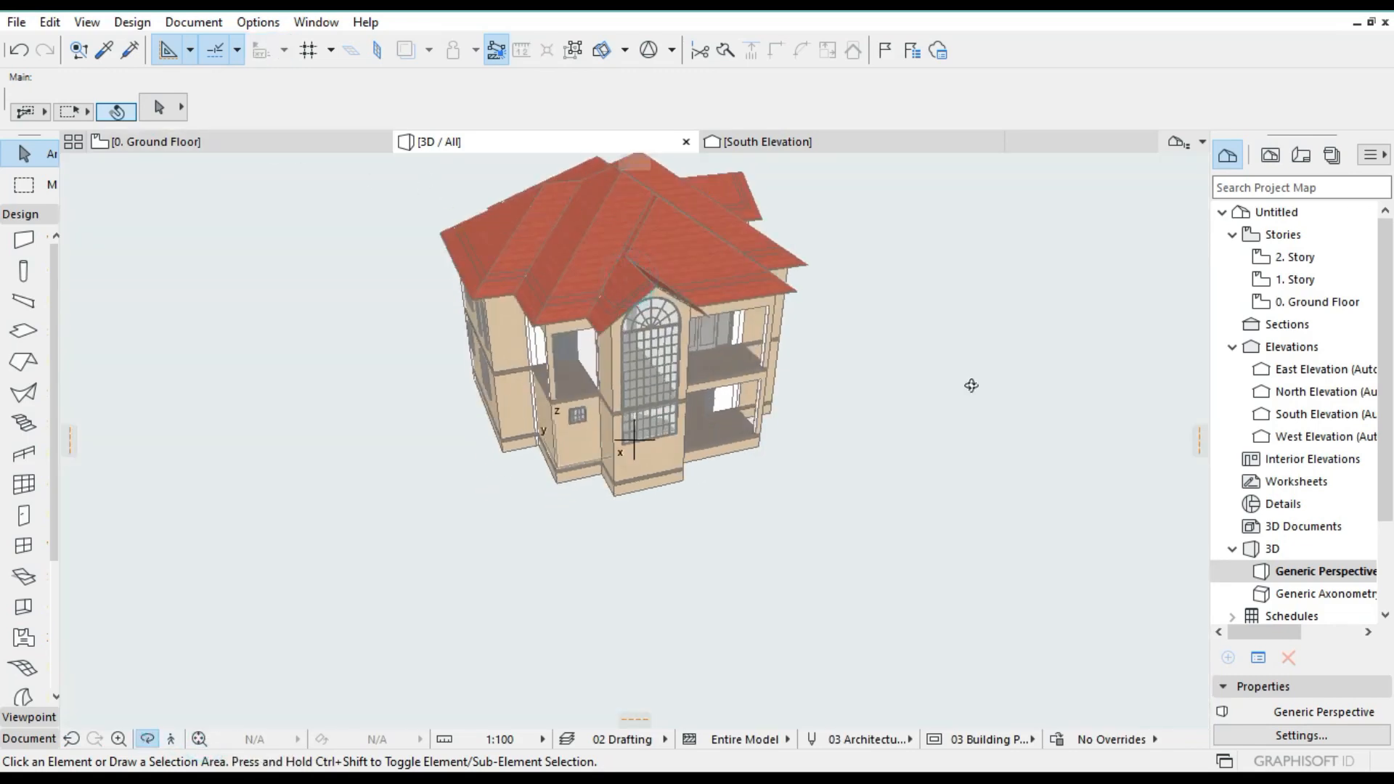
Open the 1. Story floor plan and hide the Shell - Roof layer.
double_click(1301, 297)
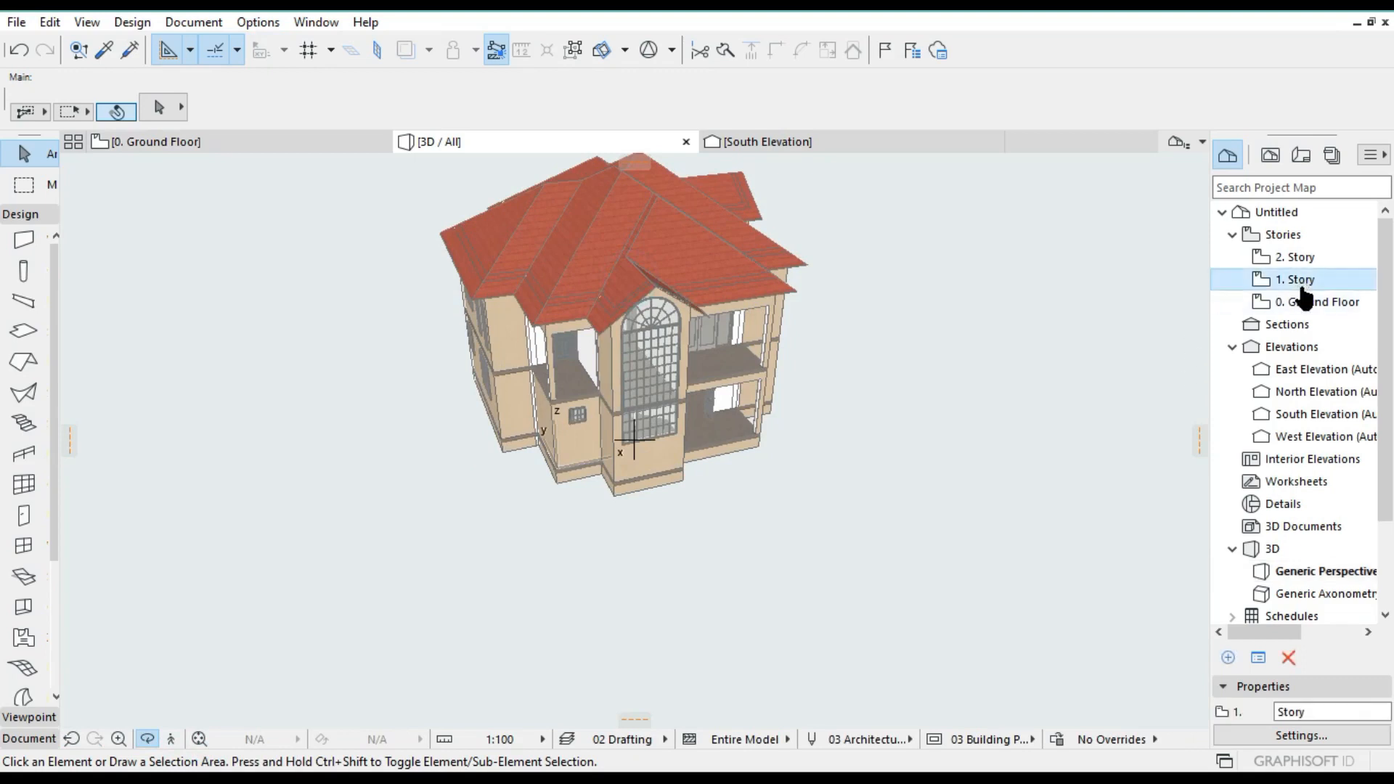
double_click(1299, 280)
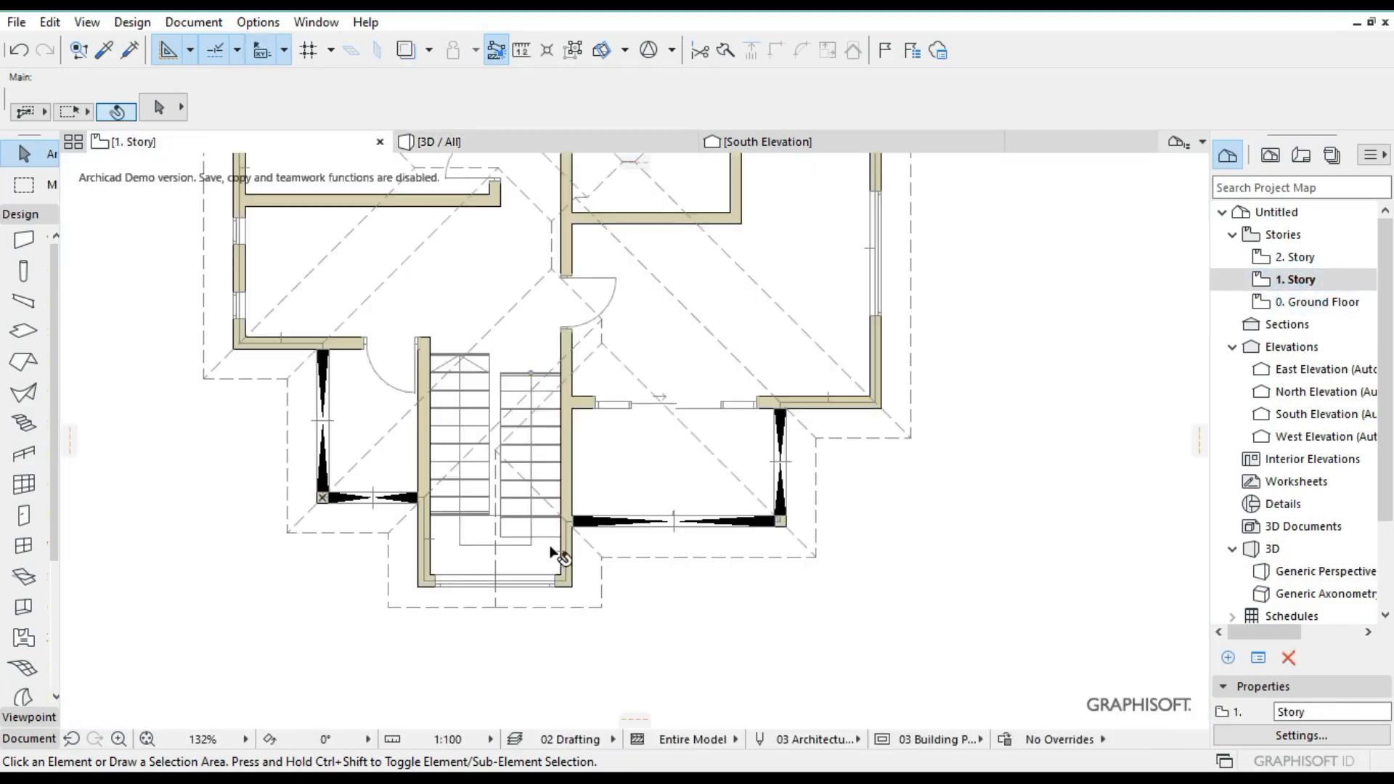
key("ctrl+l")
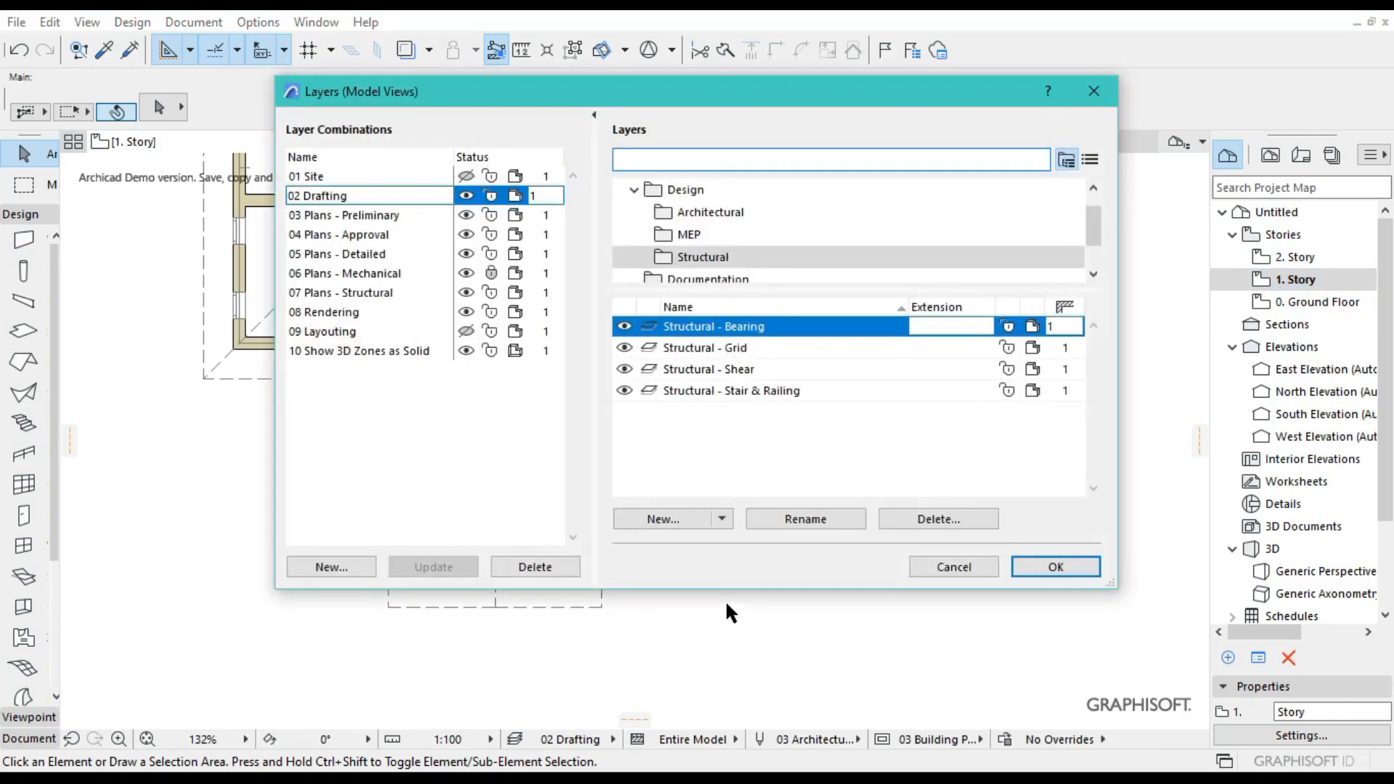
type("roo")
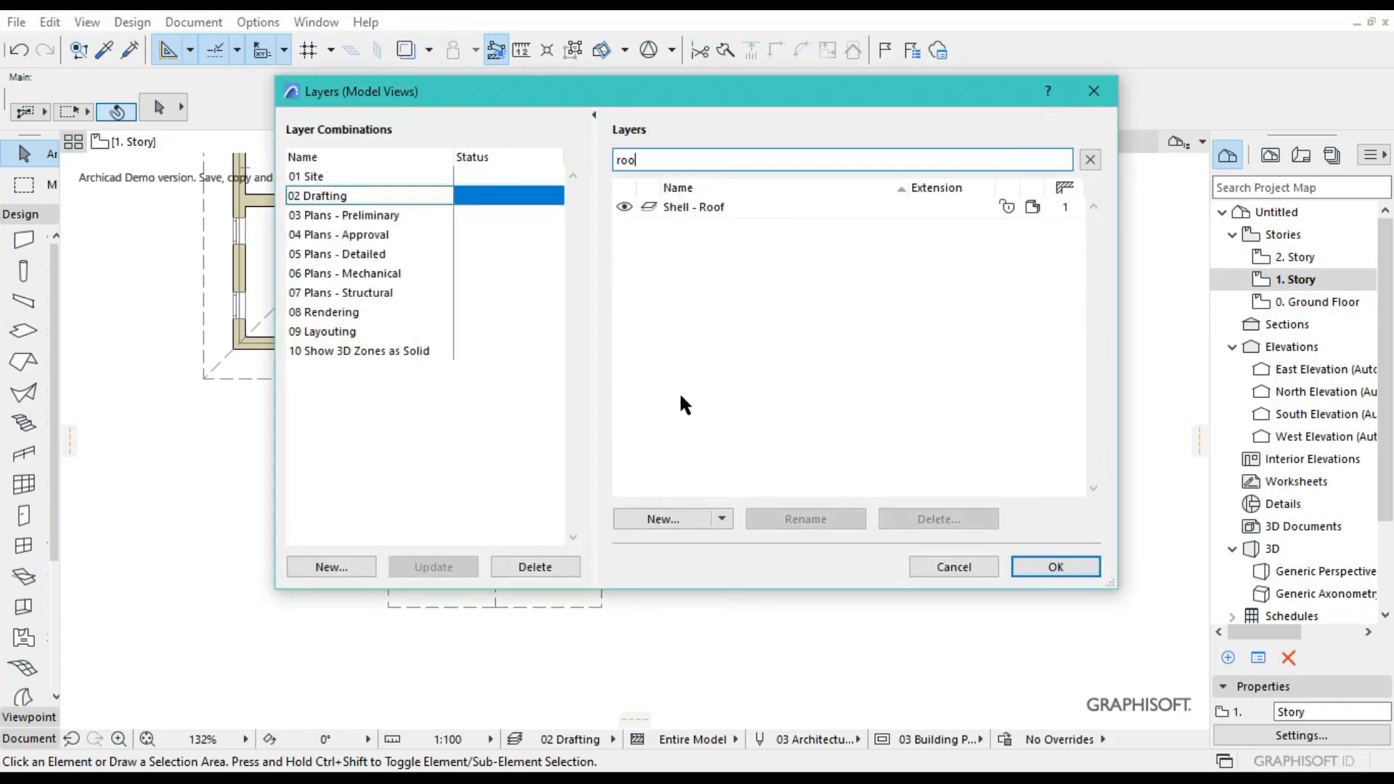
left_click(626, 206)
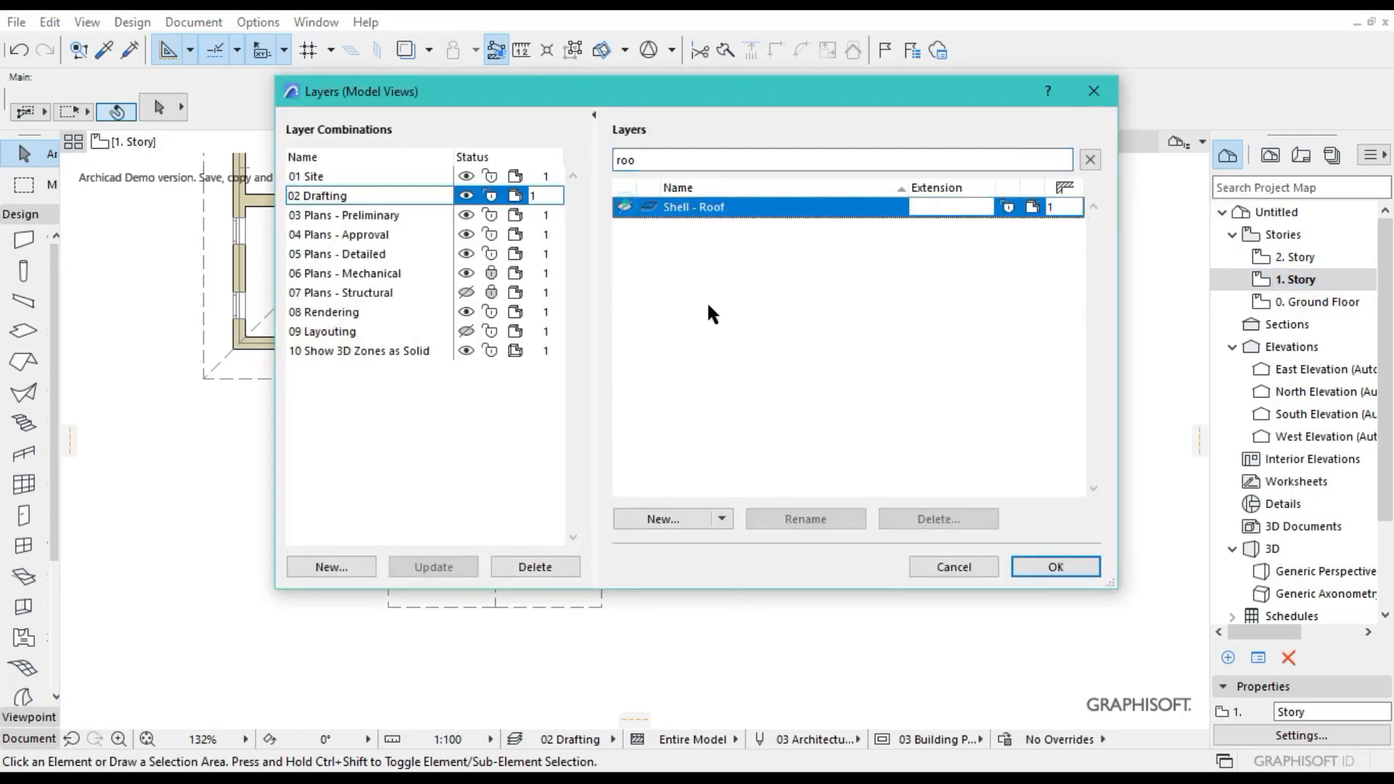
left_click(1056, 566)
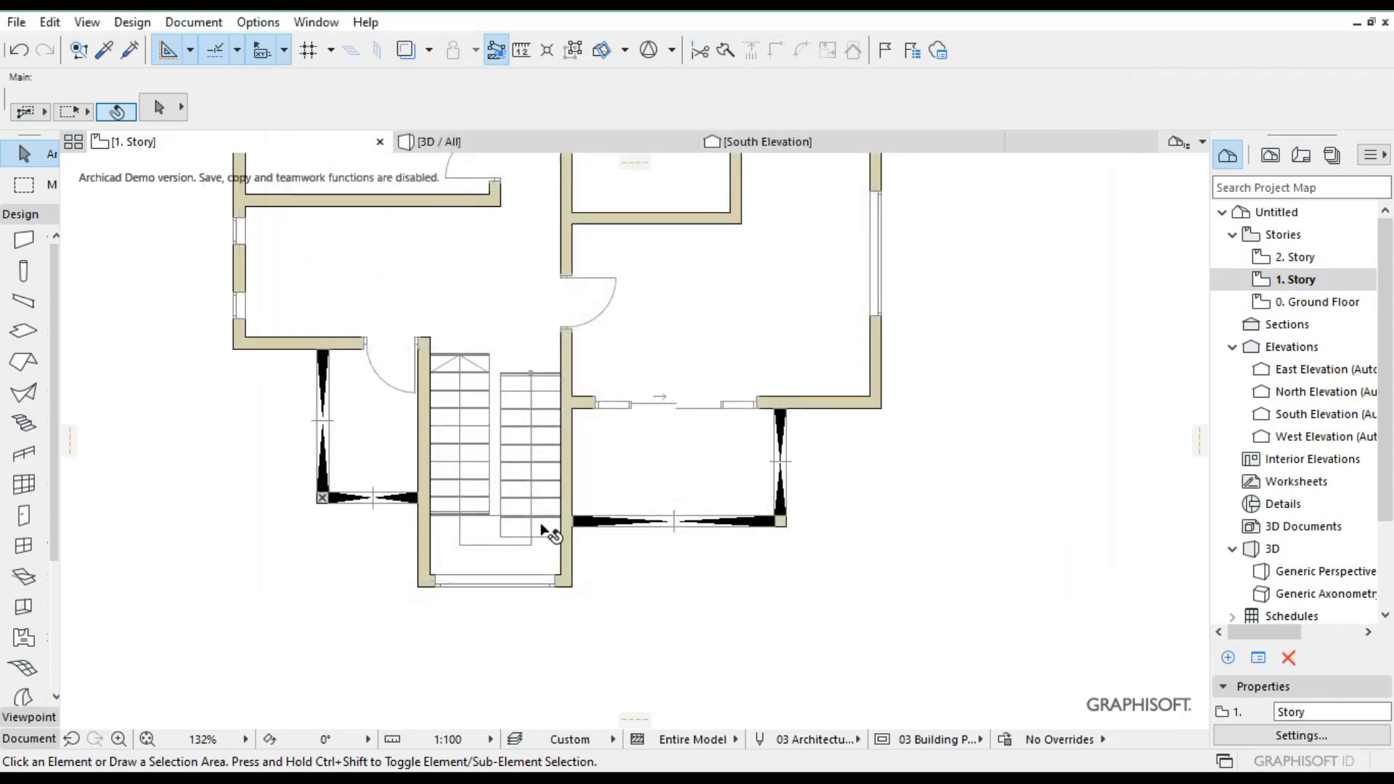
Draw a line rectangle about 2200 by 3717 mm with pen 82 around the stairwell, from the window wall to the top step.
scroll(525, 494, "up", 1)
scroll(526, 494, "up", 2)
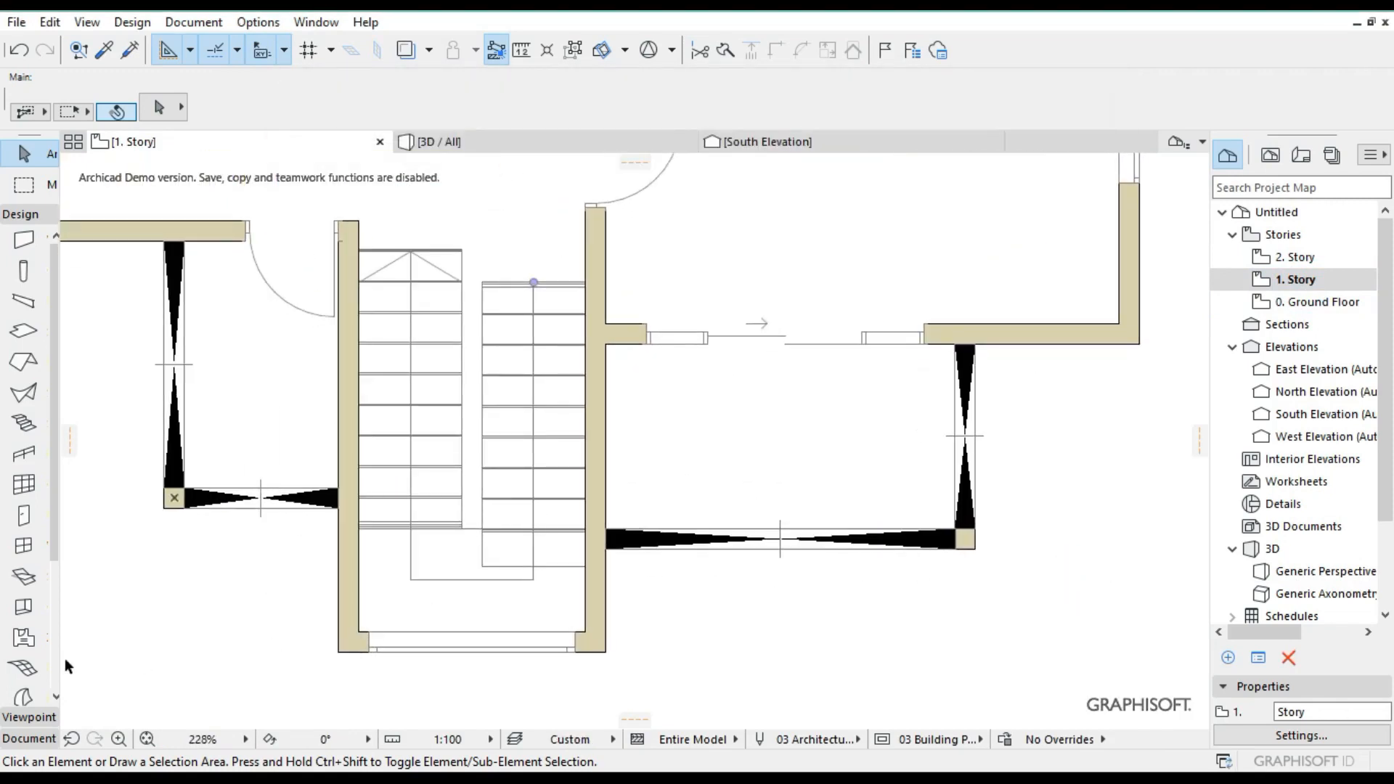
left_click(26, 734)
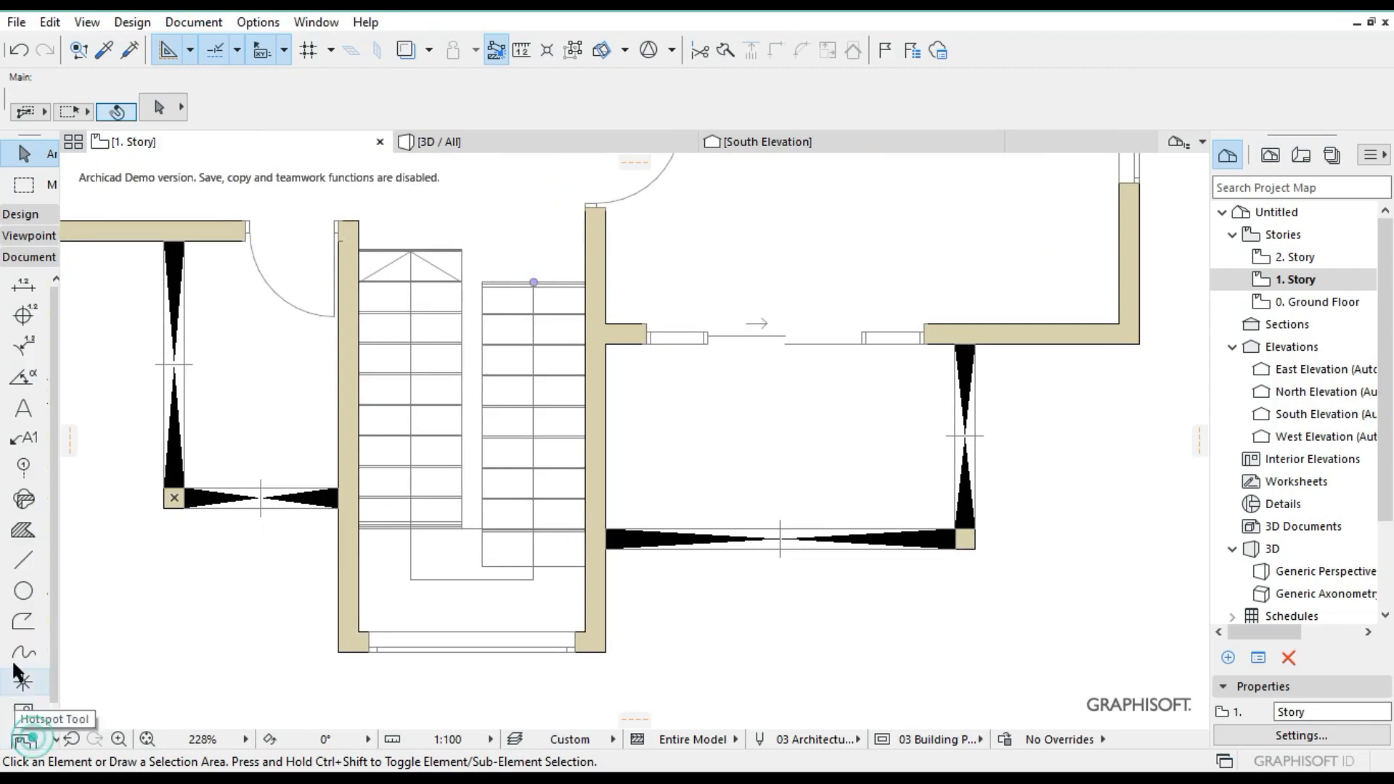
left_click(22, 563)
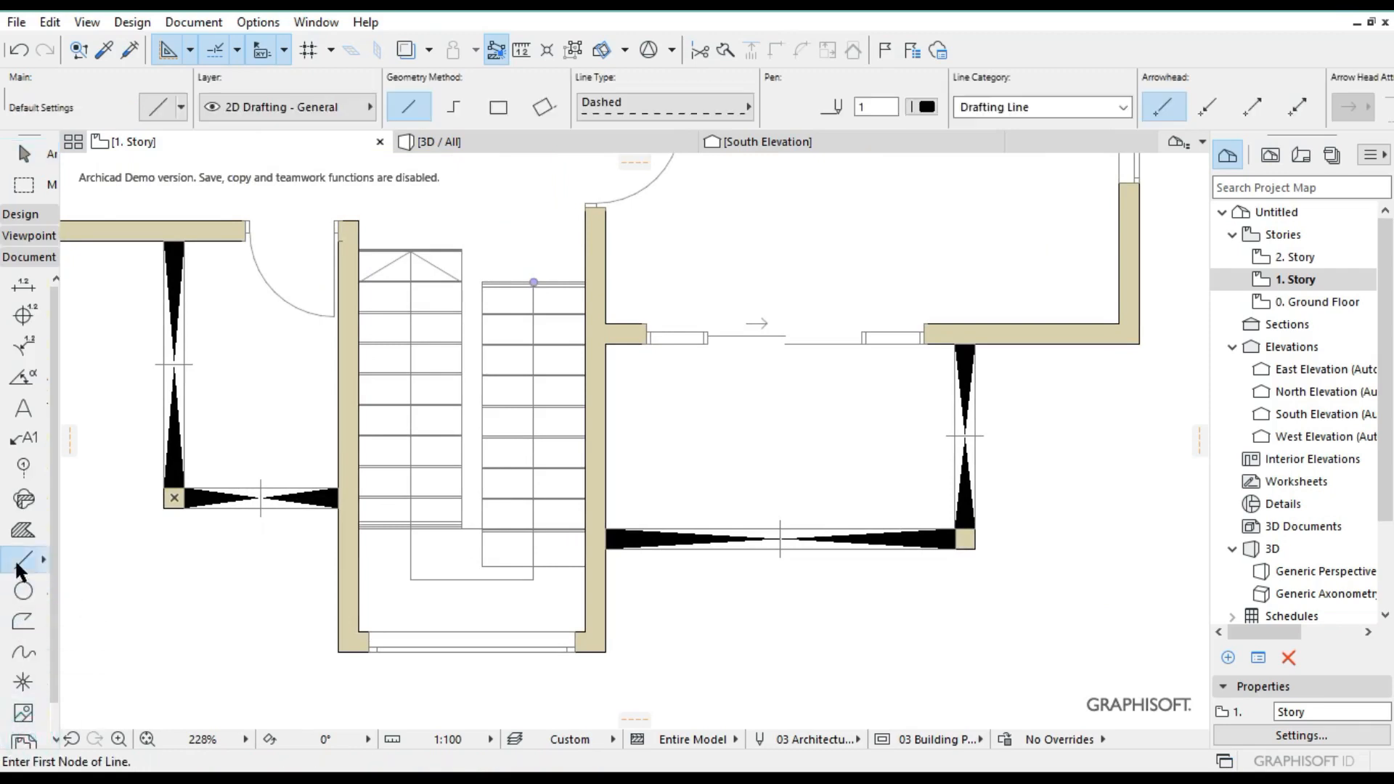
left_click(498, 106)
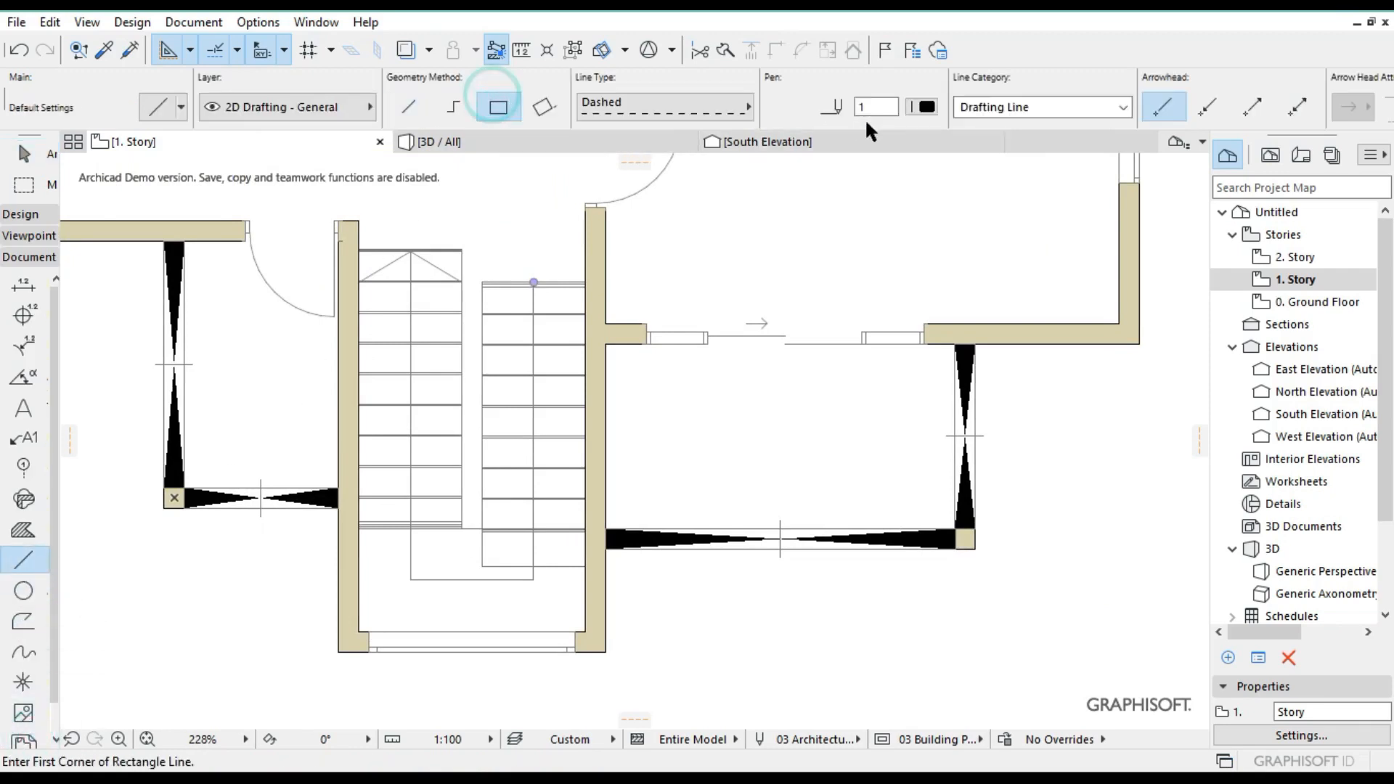
left_click(926, 106)
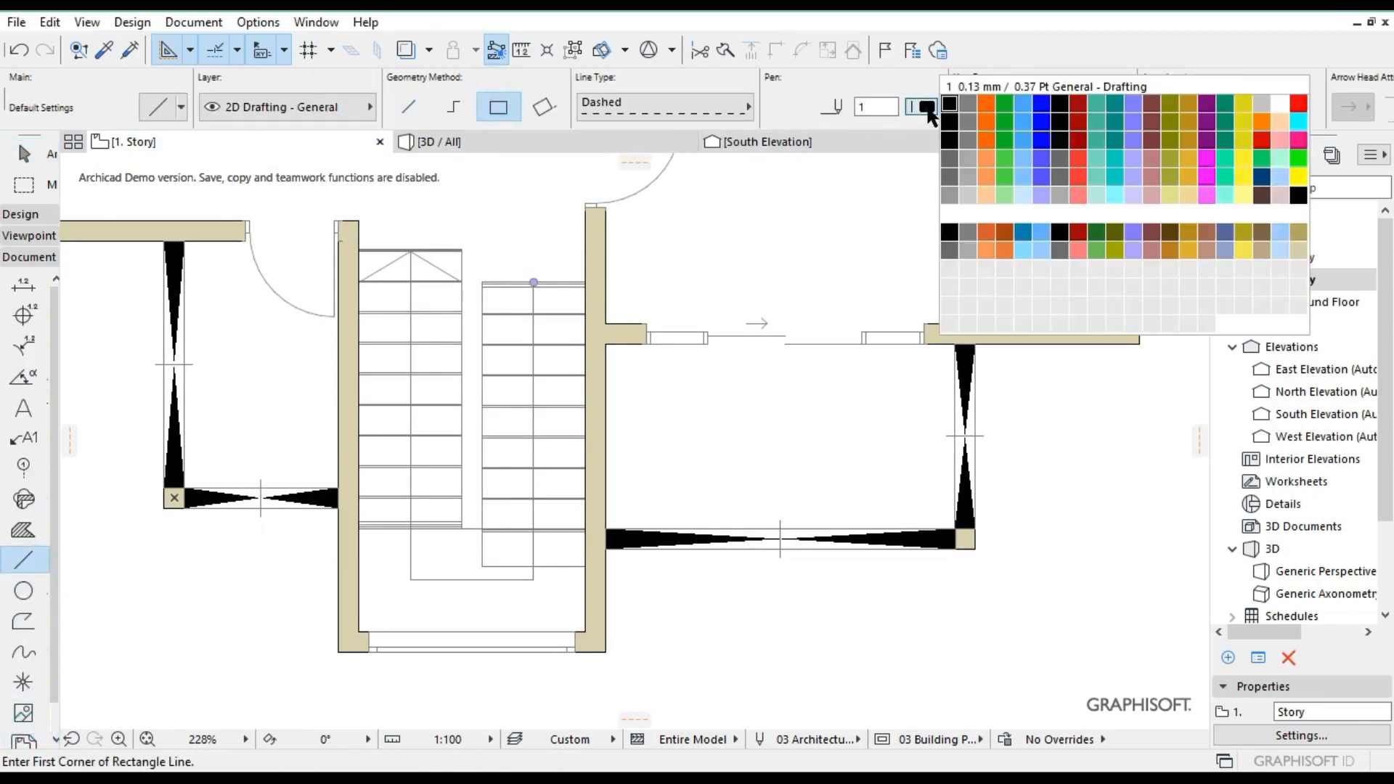
left_click(967, 176)
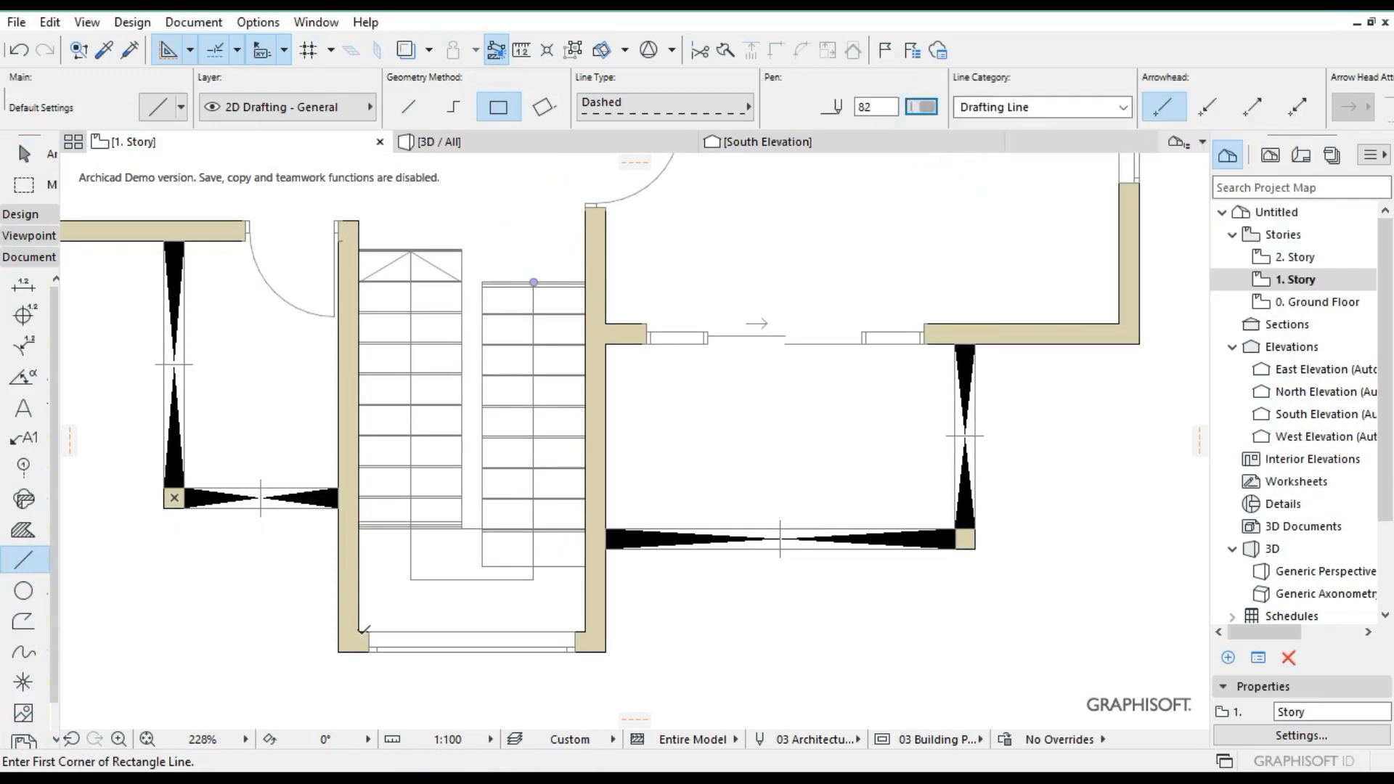
left_click(359, 630)
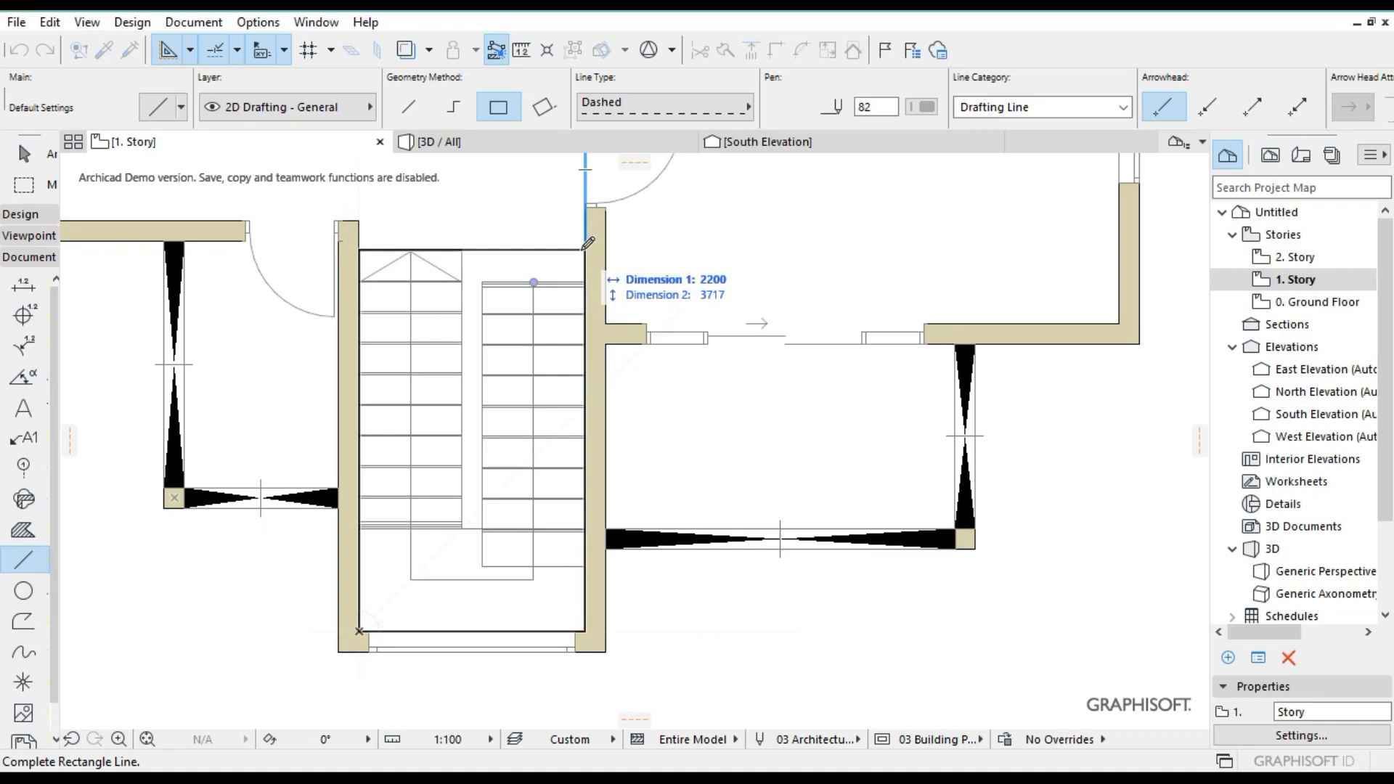
left_click(584, 250)
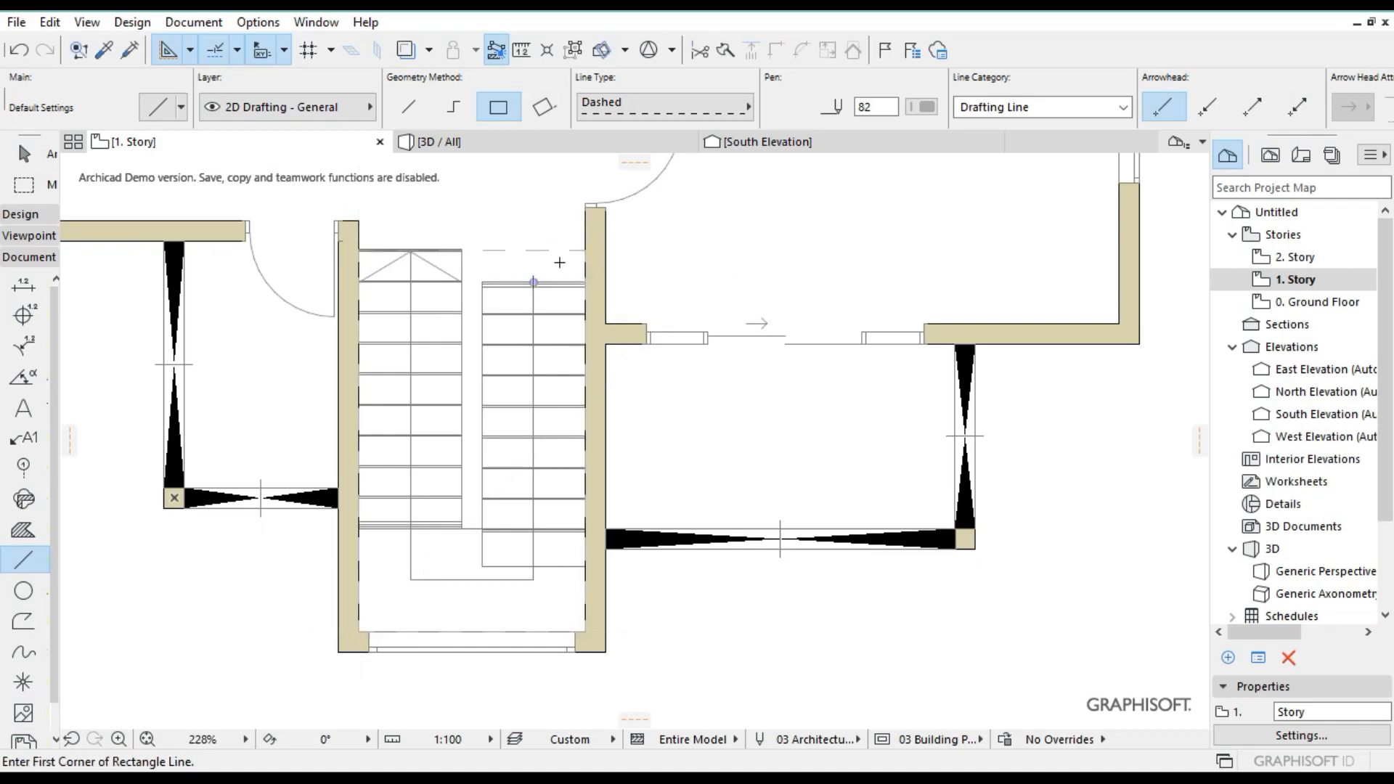
Change the line type of the stairwell rectangle's four lines to Solid and deselect them.
key("ctrl+a")
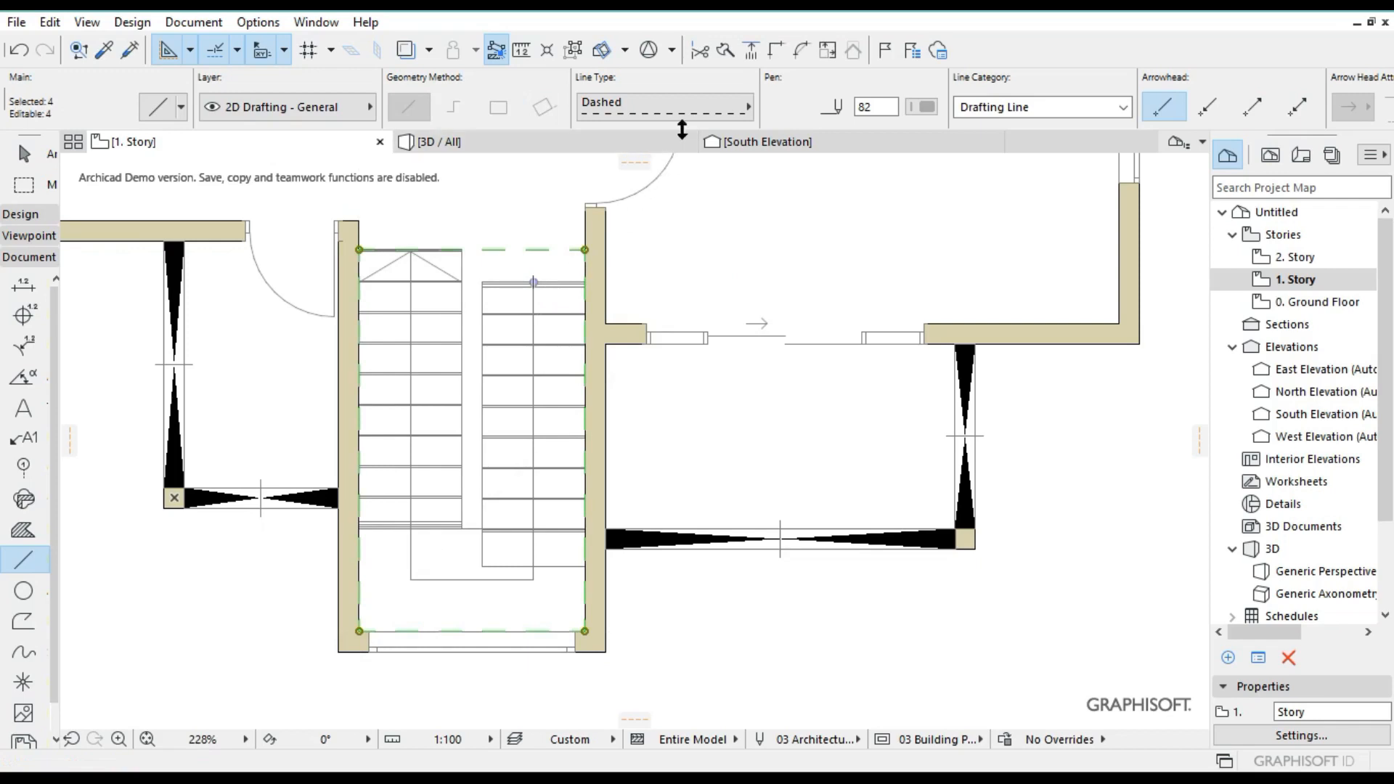
left_click(686, 109)
left_click(830, 84)
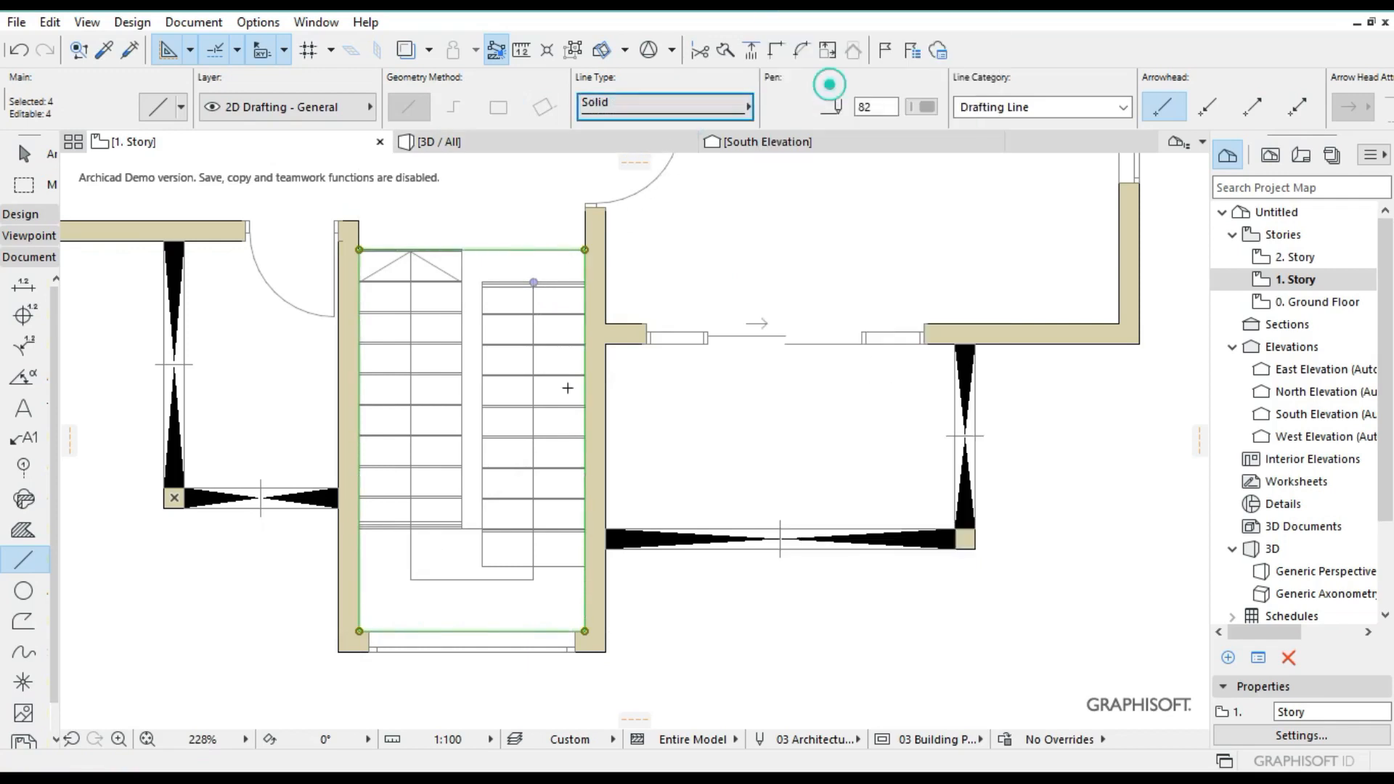
key("shift")
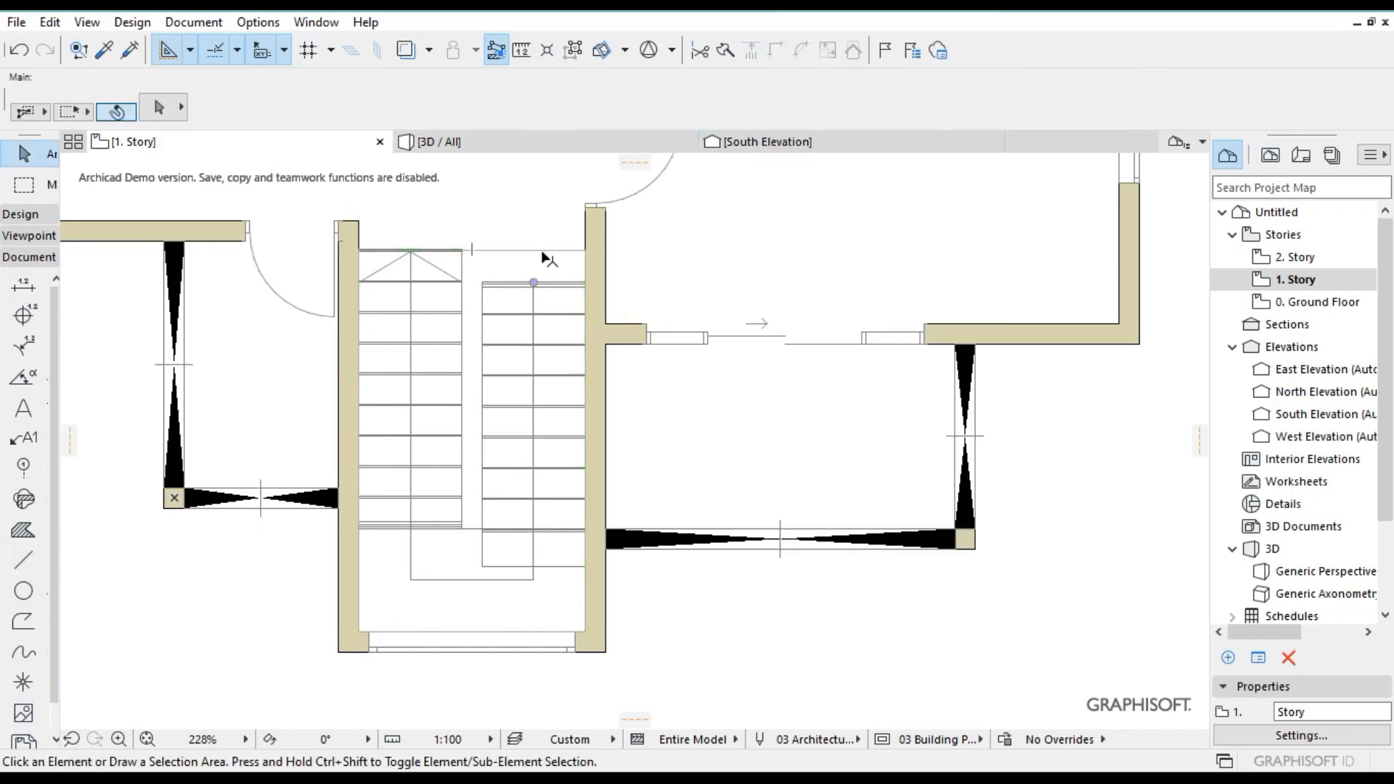
left_click(541, 251)
left_click(503, 632)
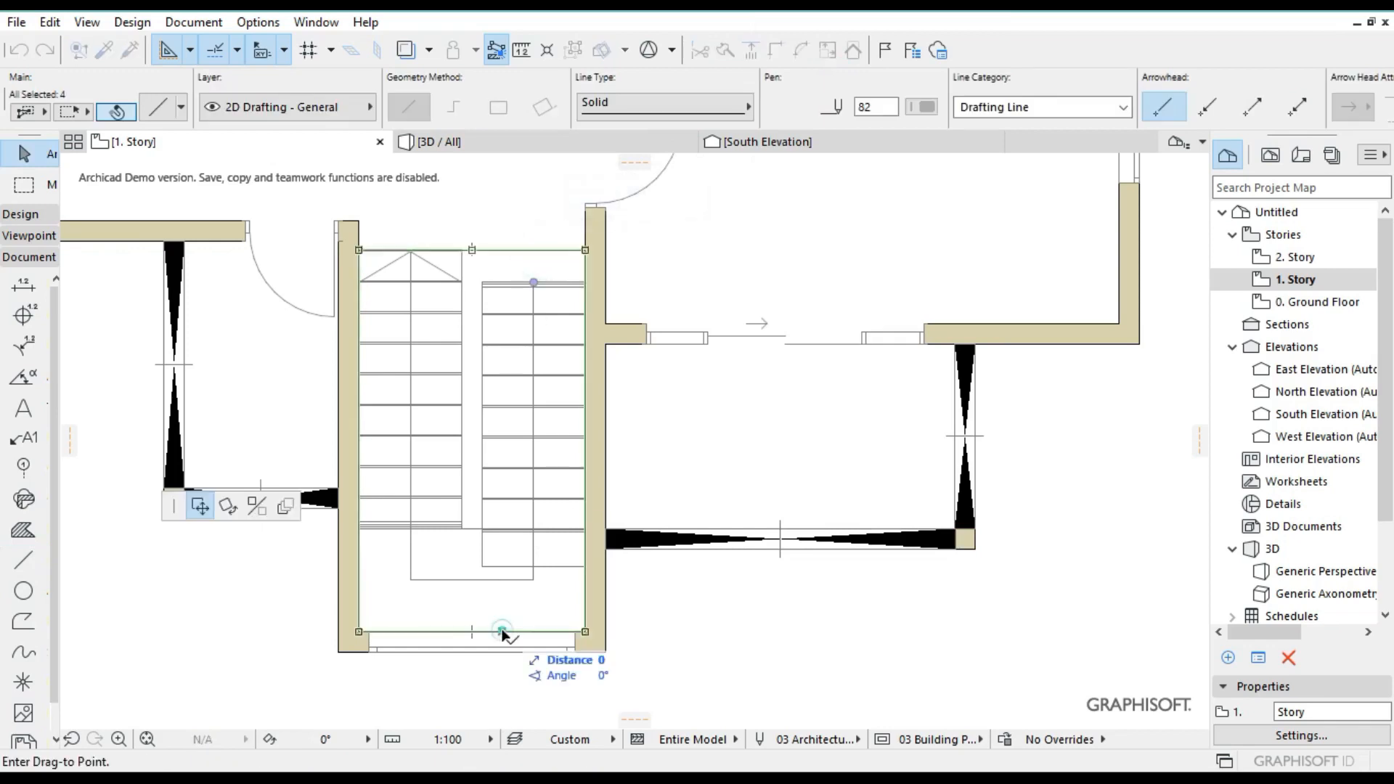
key("Escape")
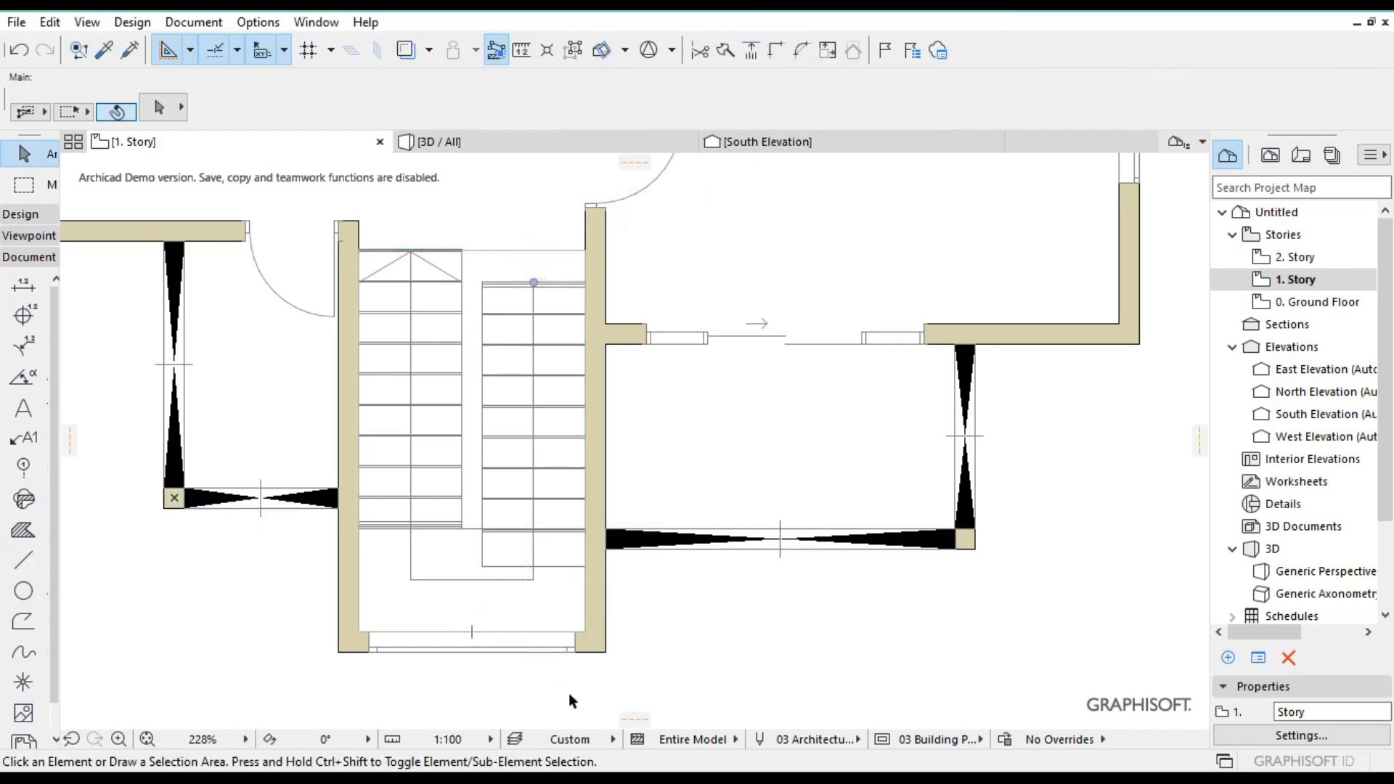
left_click(585, 633)
key("Escape")
Subtract the stairwell rectangle from the 1. Story floor slab by tracing the drawn outline, and deselect the slab.
scroll(710, 483, "down", 2)
scroll(713, 353, "down", 1)
left_click(772, 298)
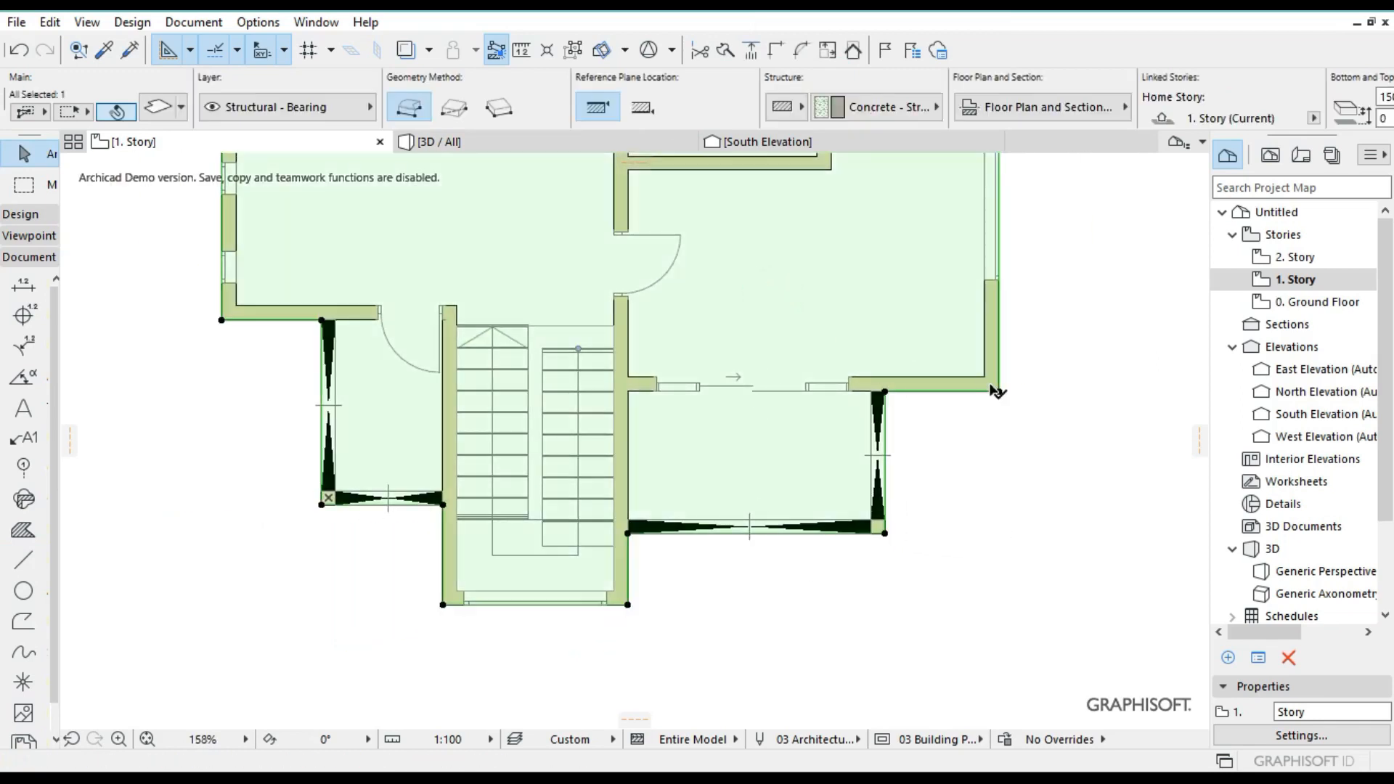
scroll(951, 398, "up", 6)
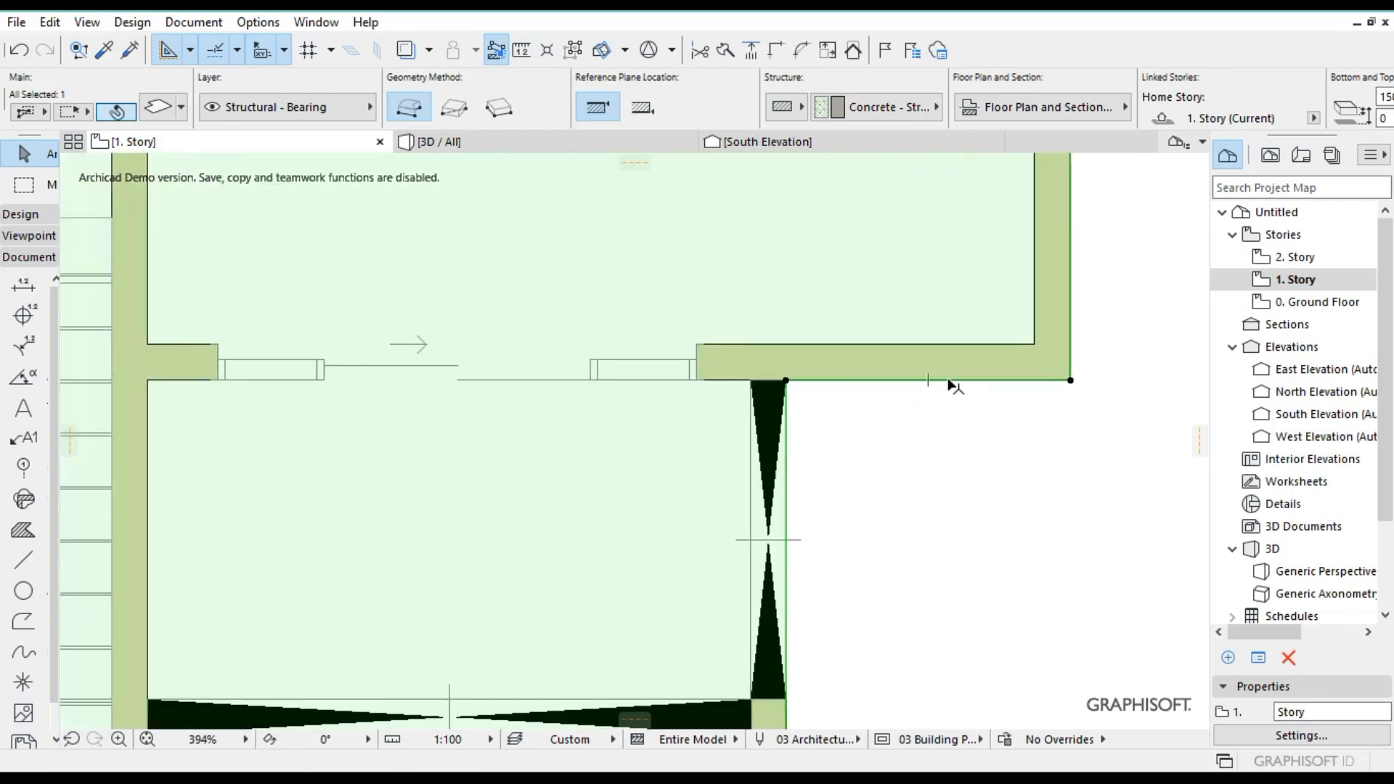
left_click(948, 383)
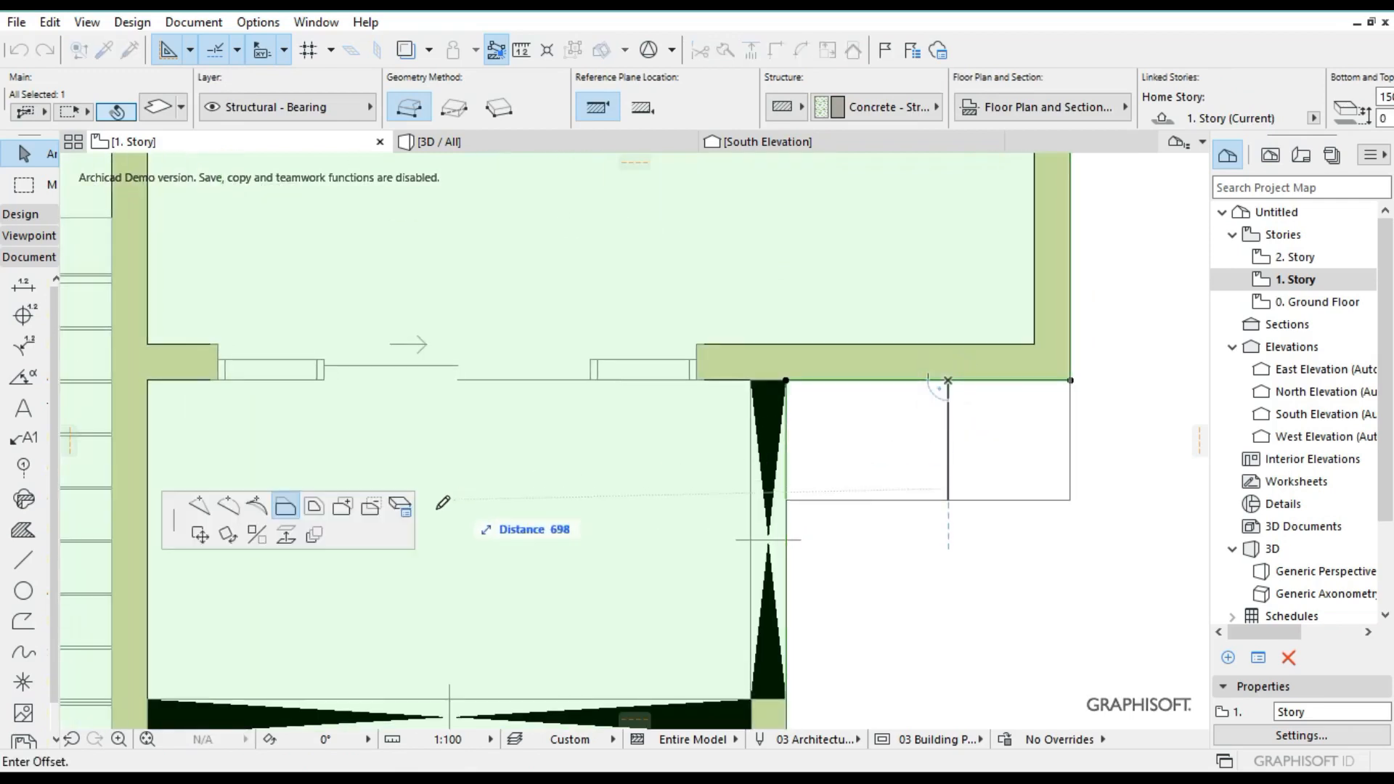
left_click(371, 508)
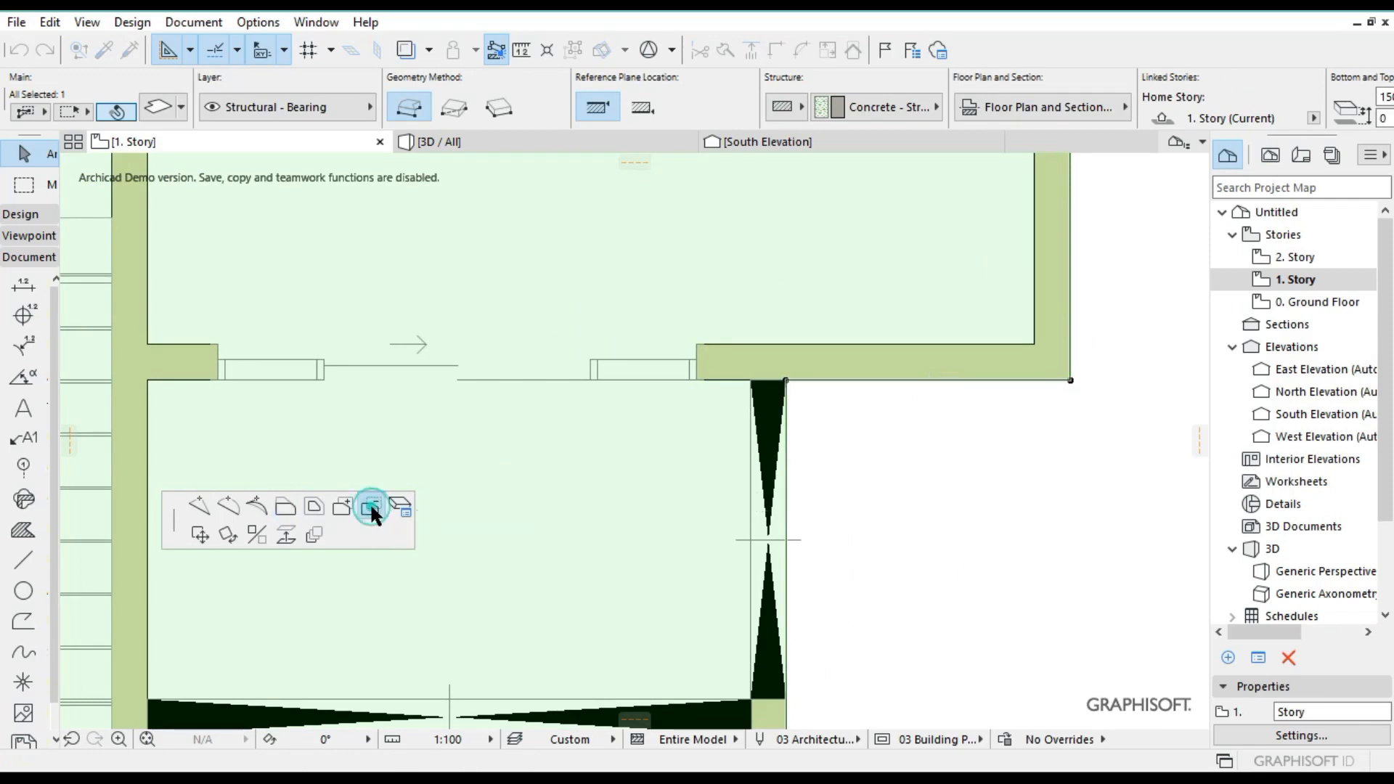
left_click(147, 739)
scroll(553, 559, "up", 6)
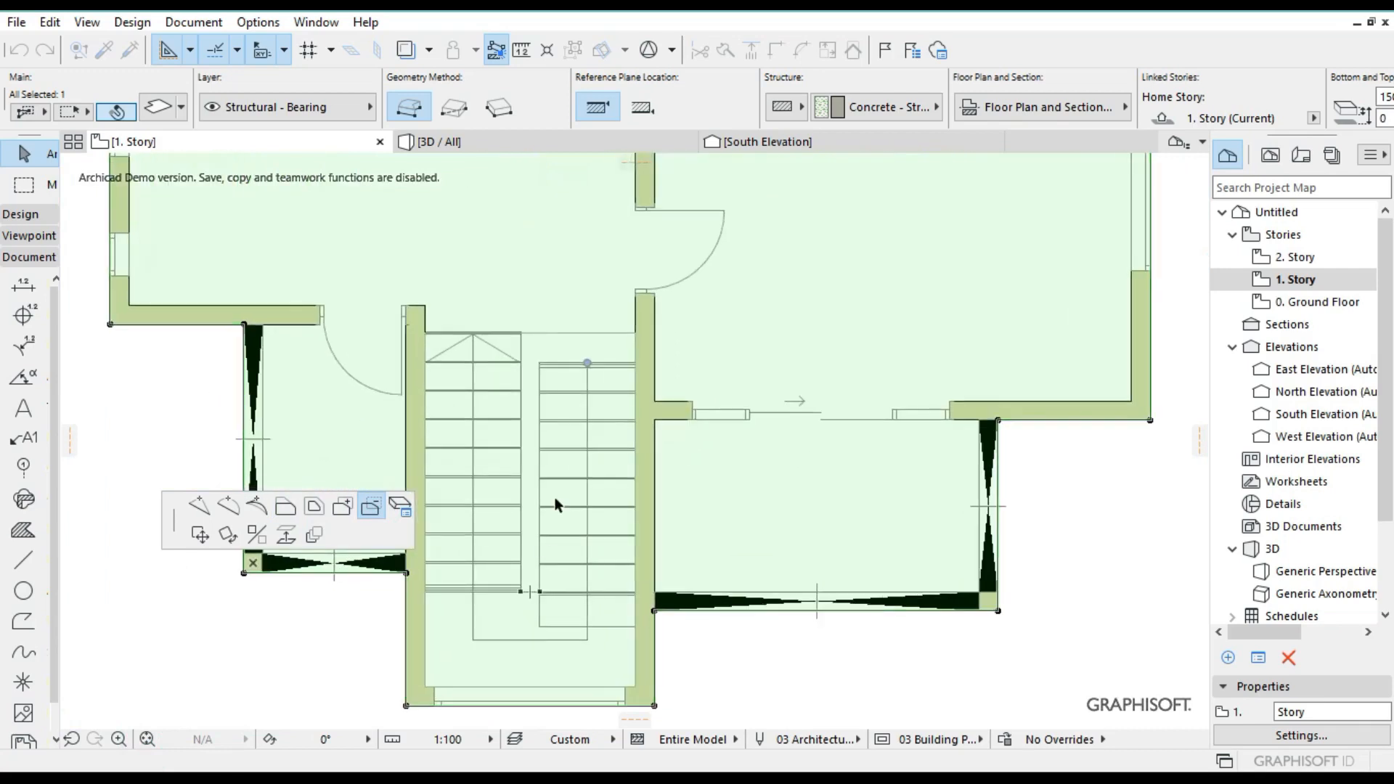
key("space")
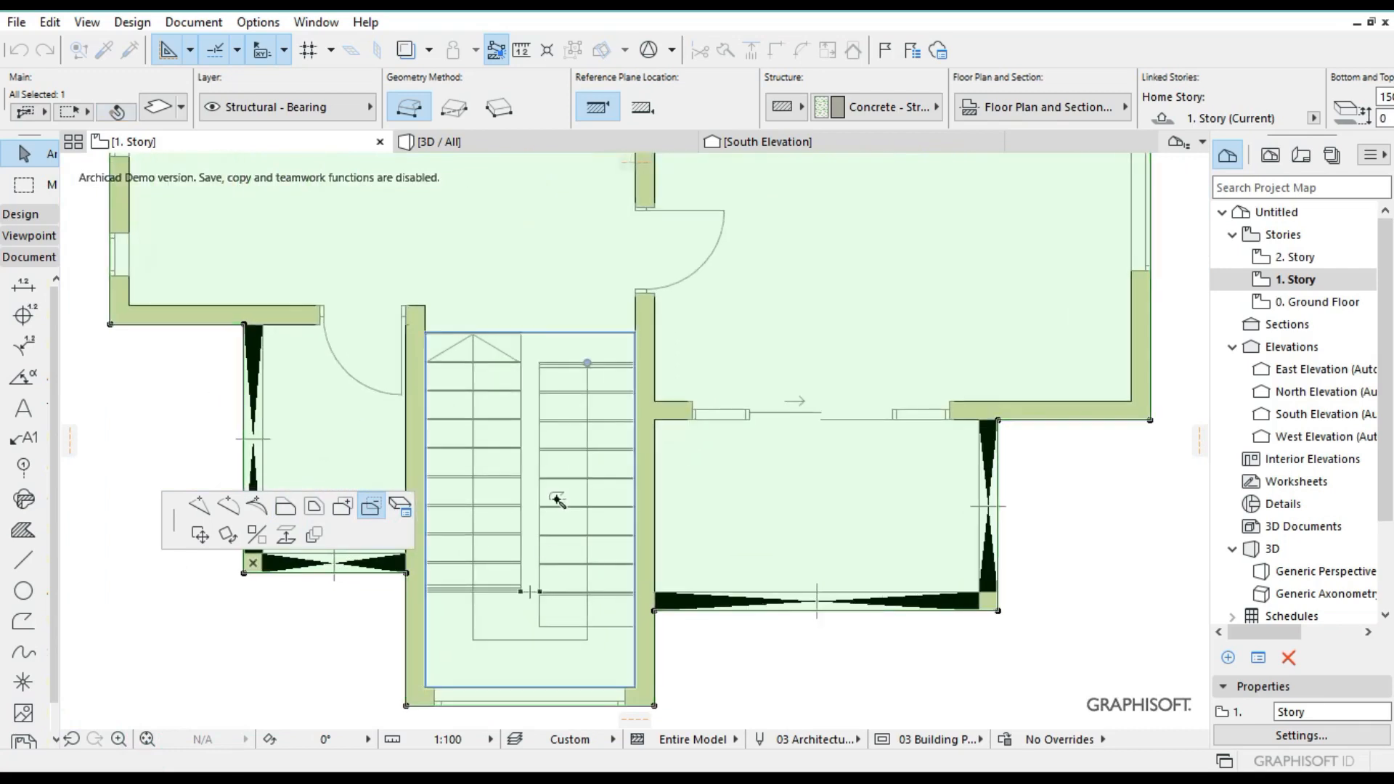
left_click(557, 501)
scroll(707, 675, "down", 2)
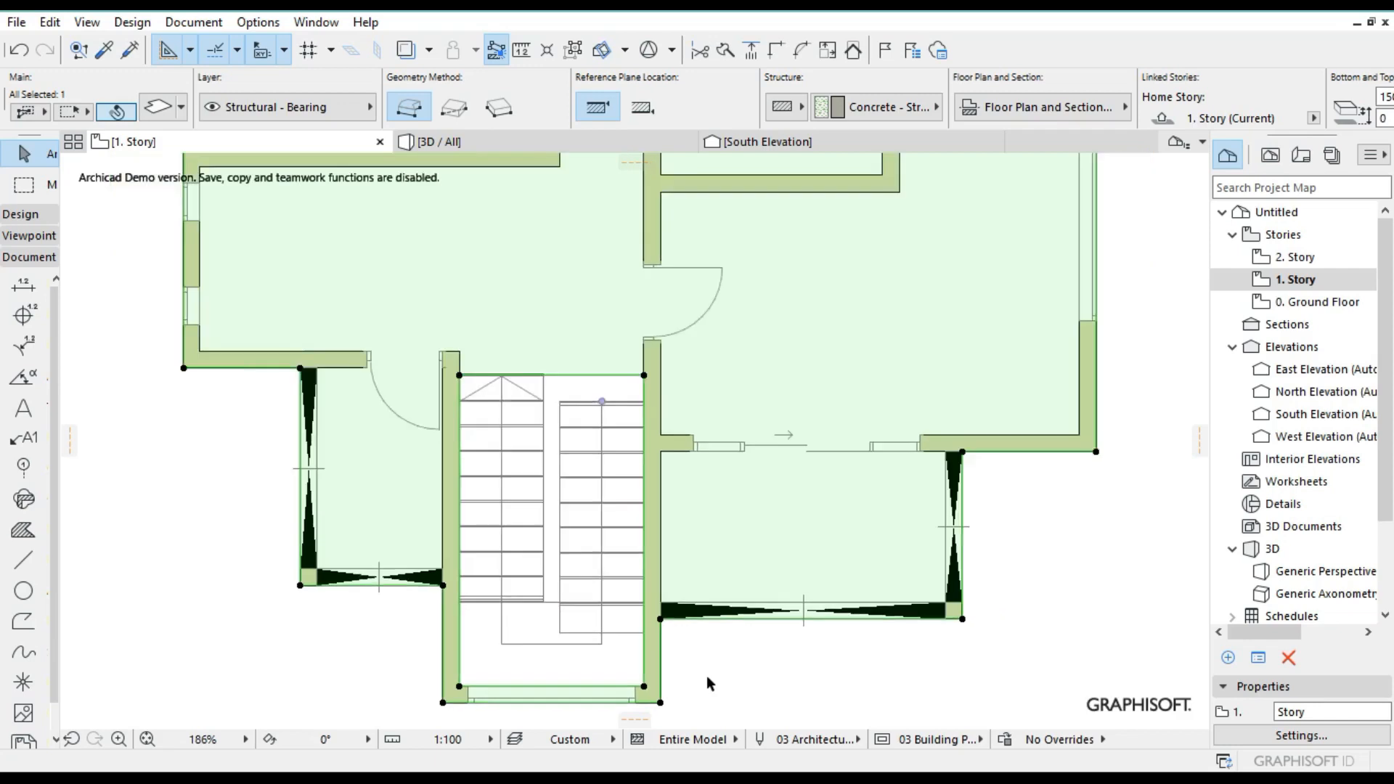
left_click(701, 704)
Offset the slab opening's edge beside the window 200 mm outward to the outer wall face, and deselect the slab.
scroll(668, 703, "up", 3)
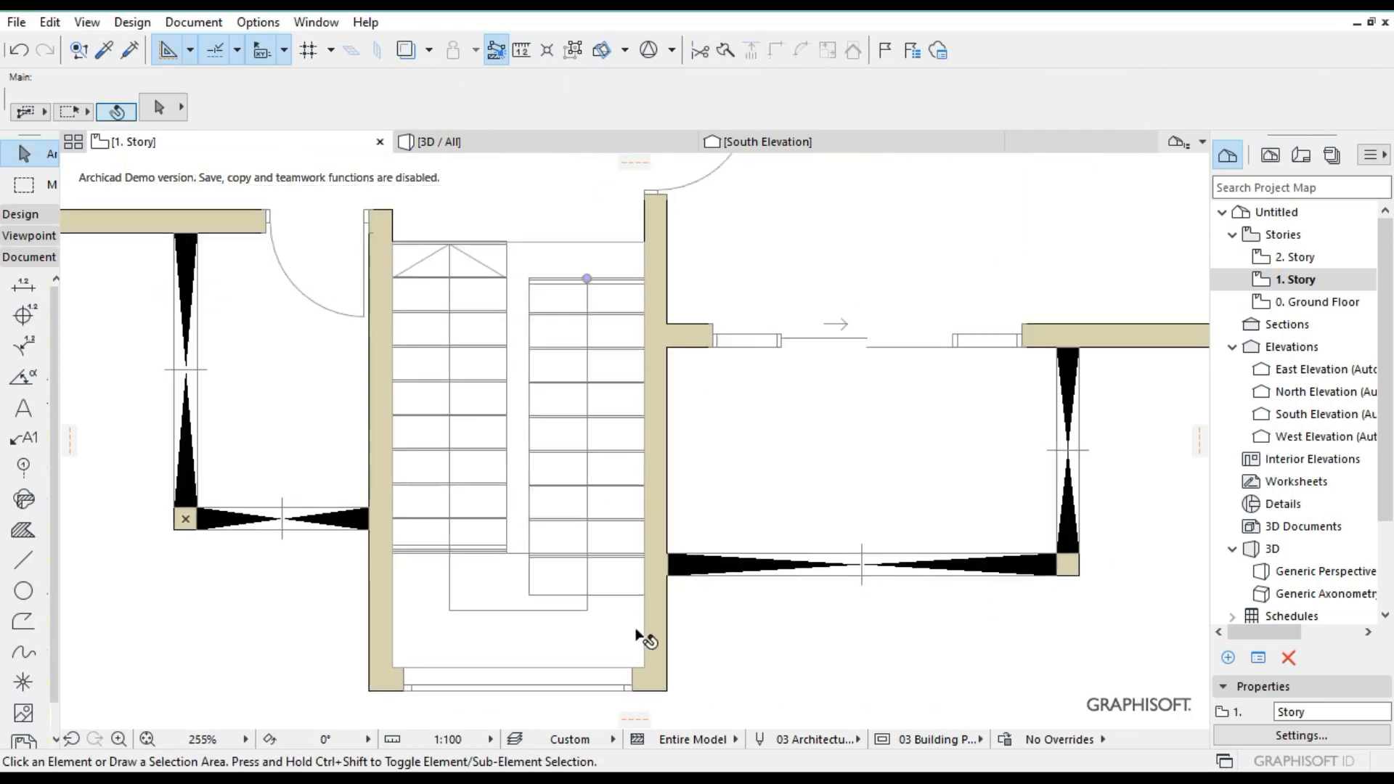
left_click(707, 398)
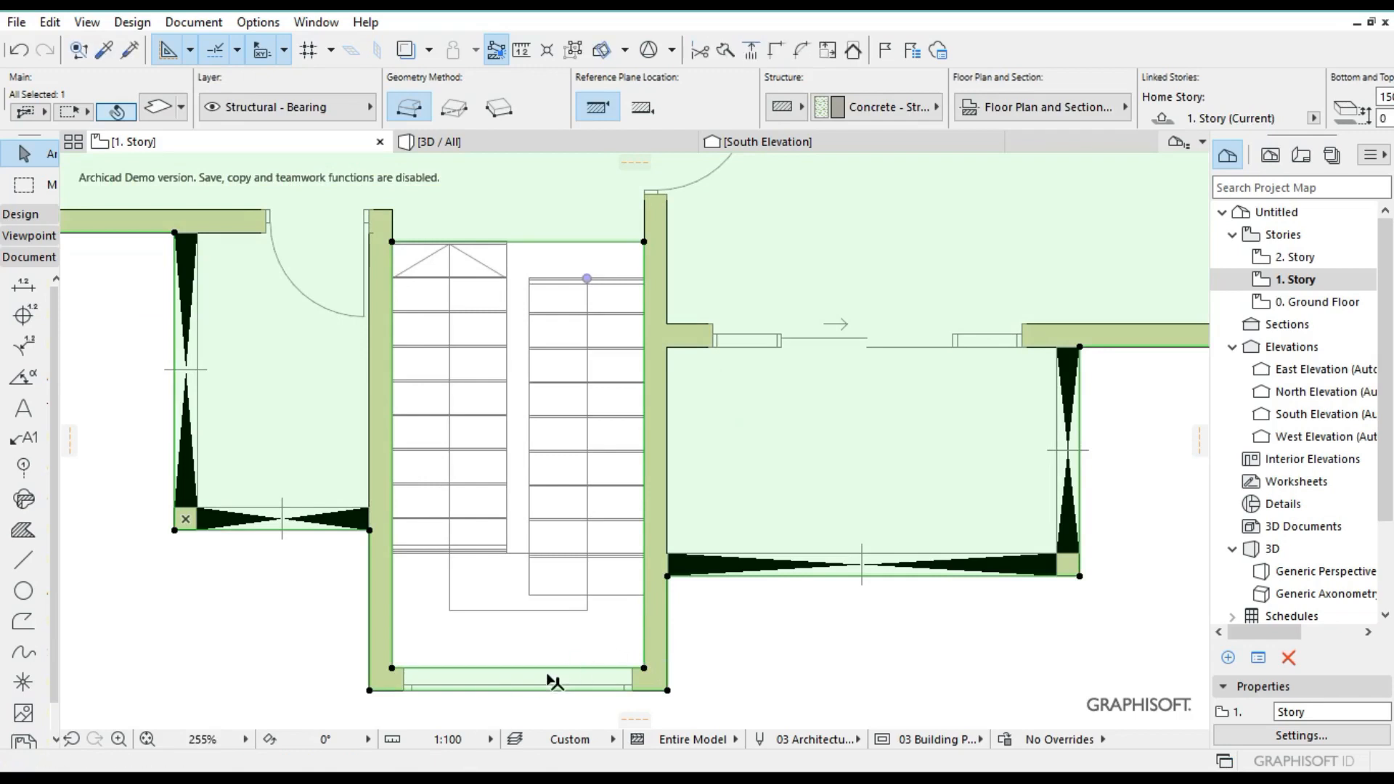
scroll(552, 683, "up", 3)
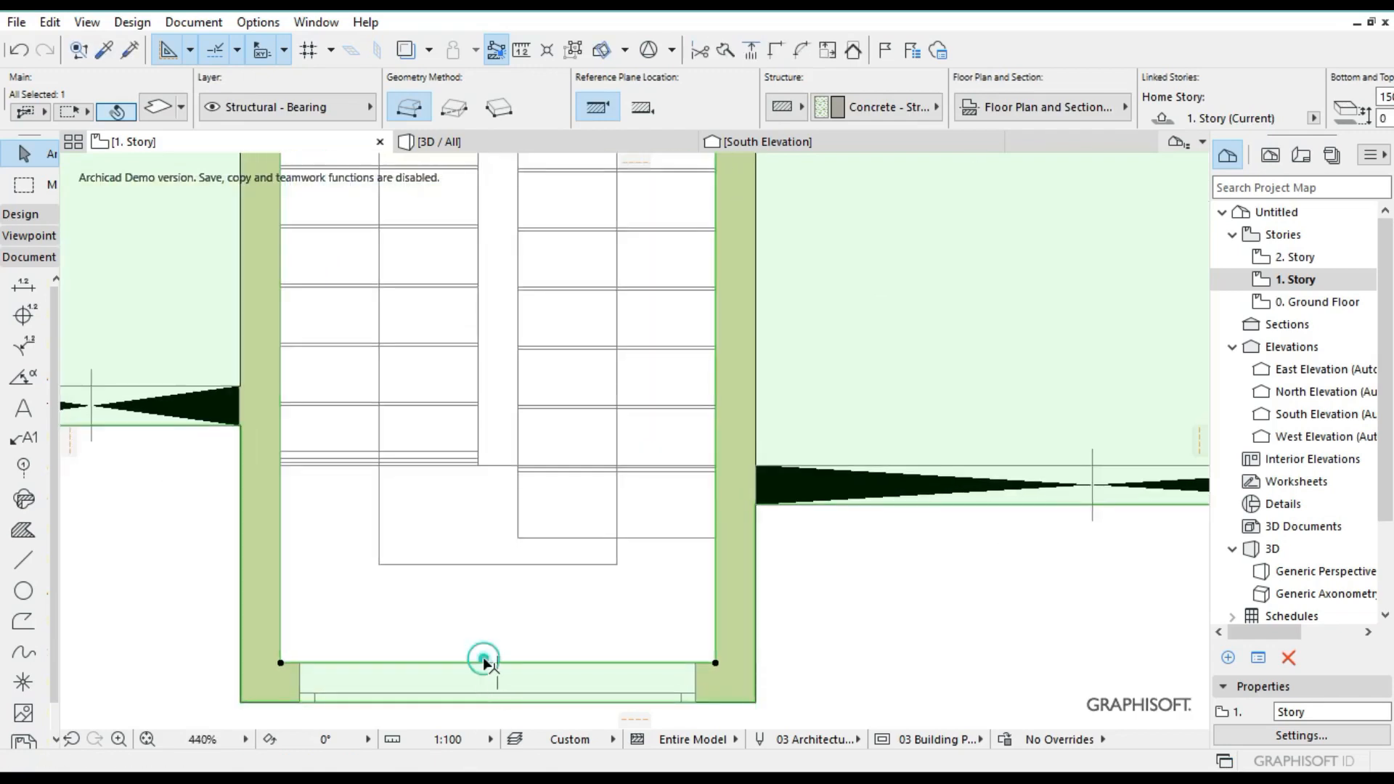
left_click(506, 662)
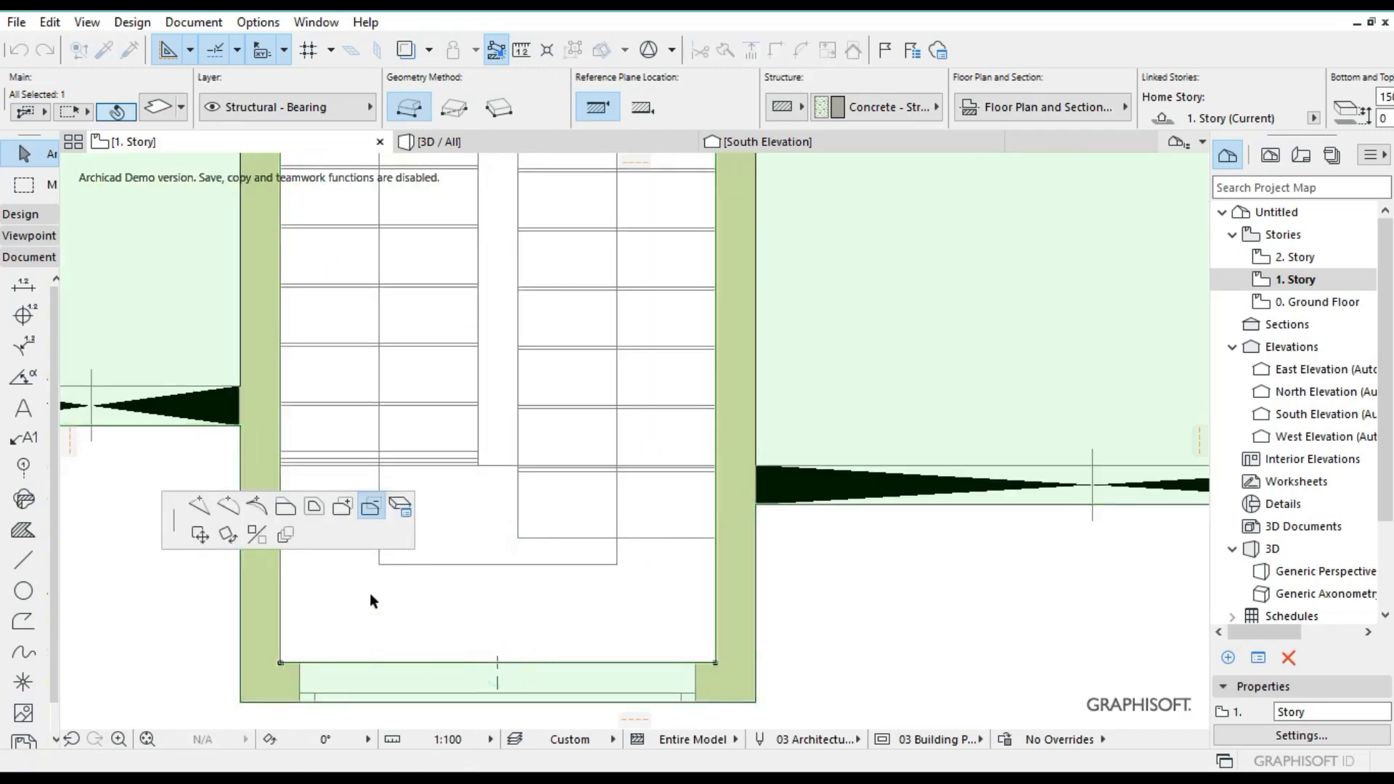
left_click(289, 507)
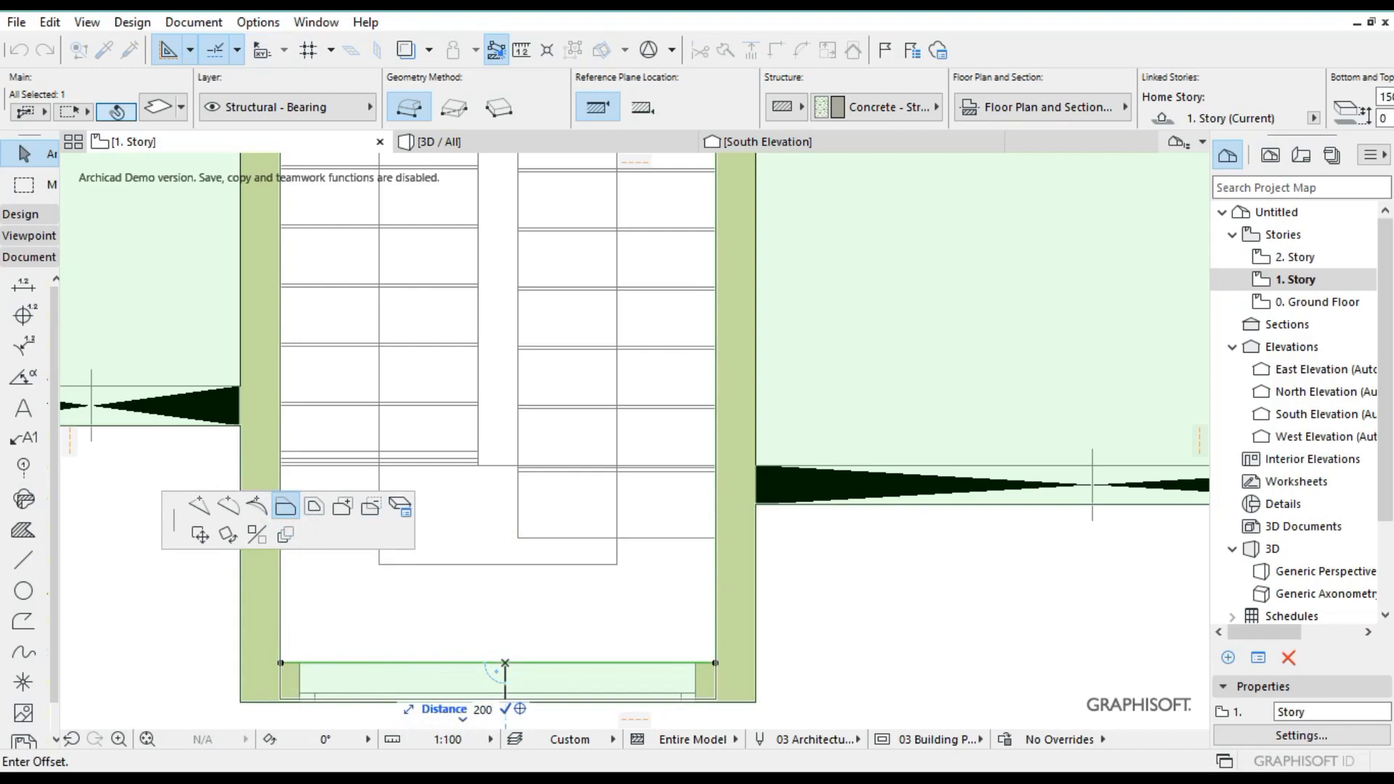
left_click(506, 701)
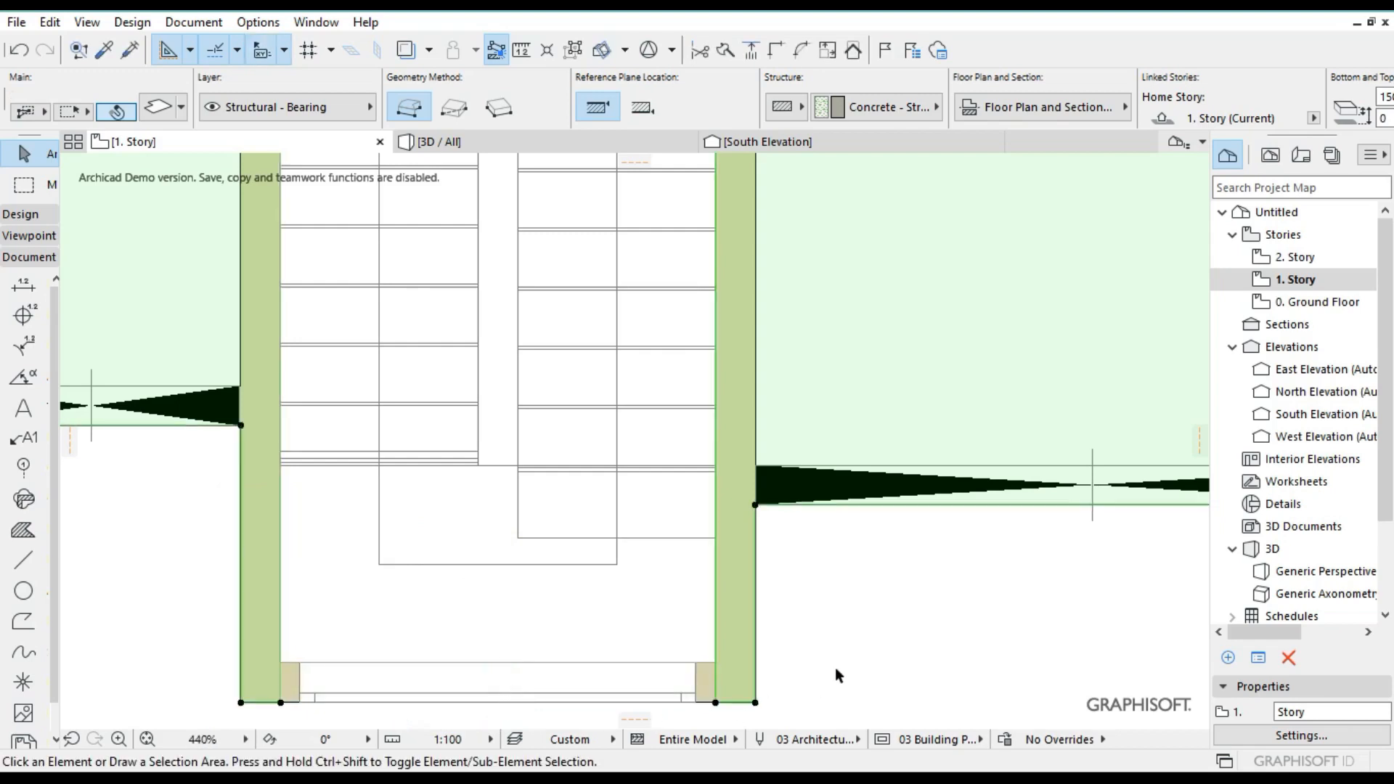
left_click(834, 667)
scroll(777, 460, "down", 3)
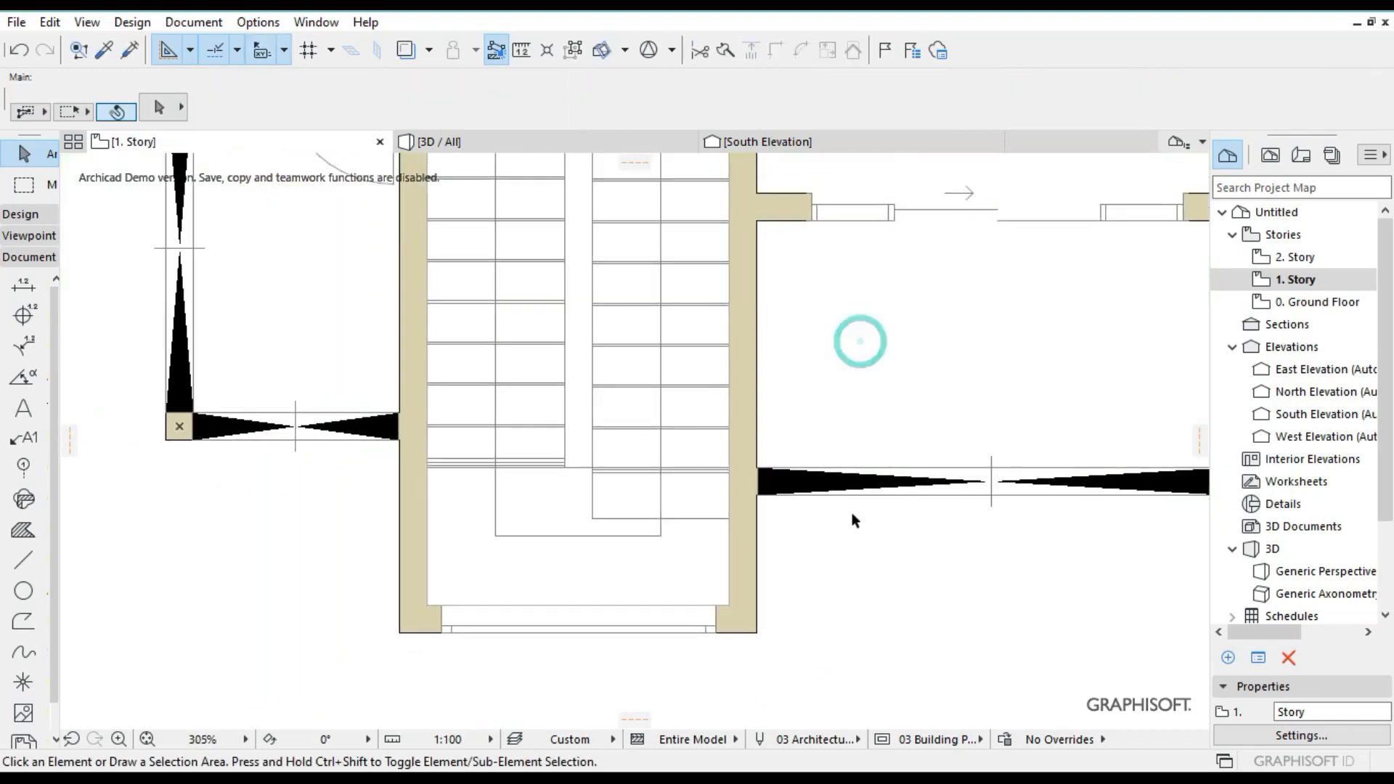
left_click(875, 369)
left_click(836, 670)
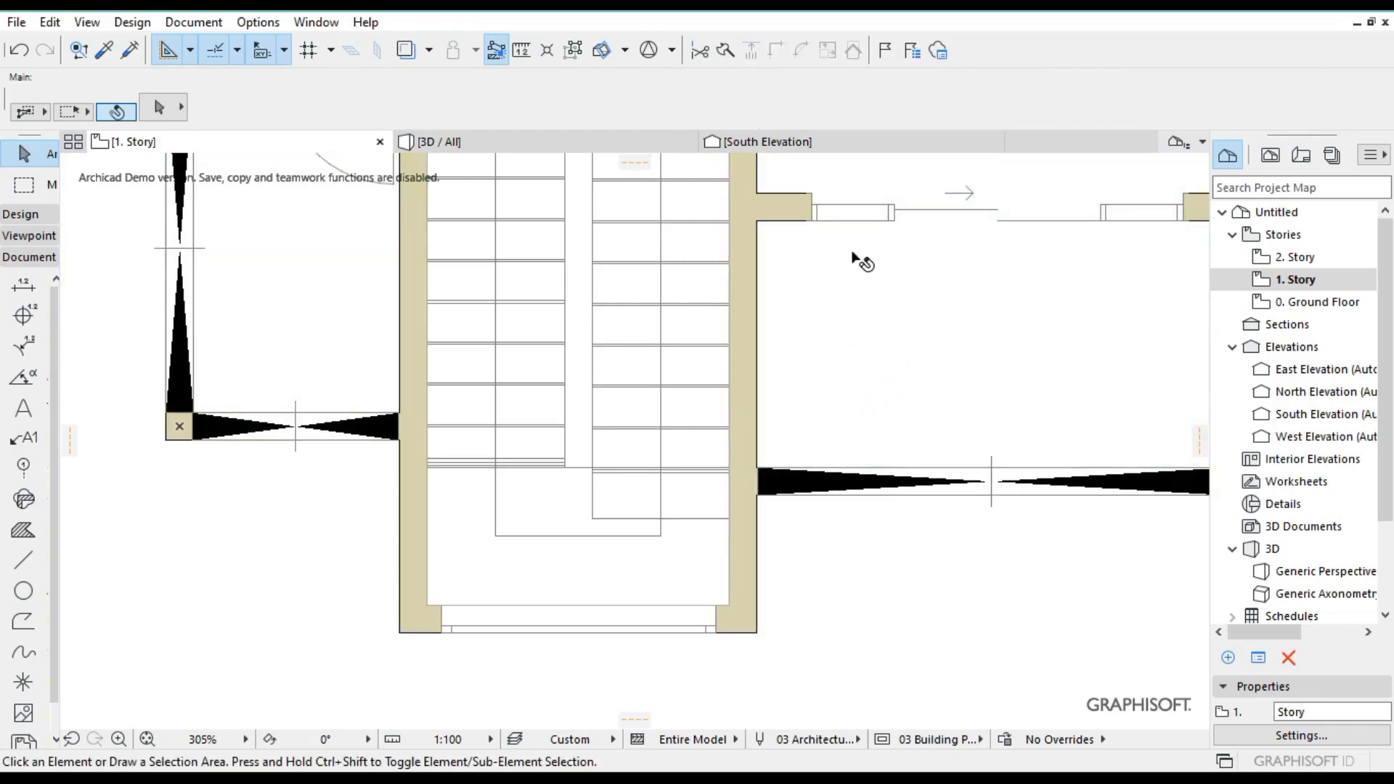
Switch to the 3D view and fly through the house up the stairs to examine the stairwell opening from the upper floor.
left_click(549, 142)
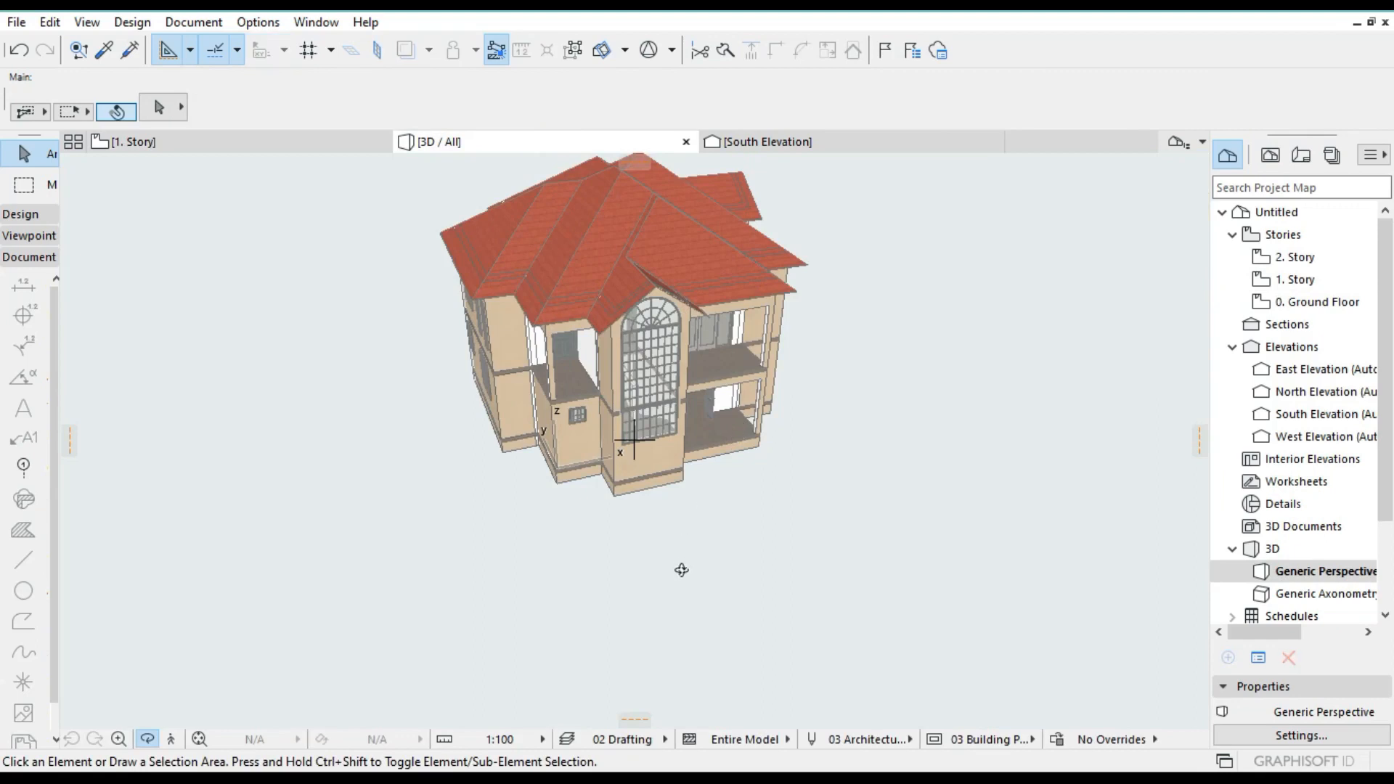
scroll(681, 570, "up", 5)
left_click_drag(639, 525, 478, 592)
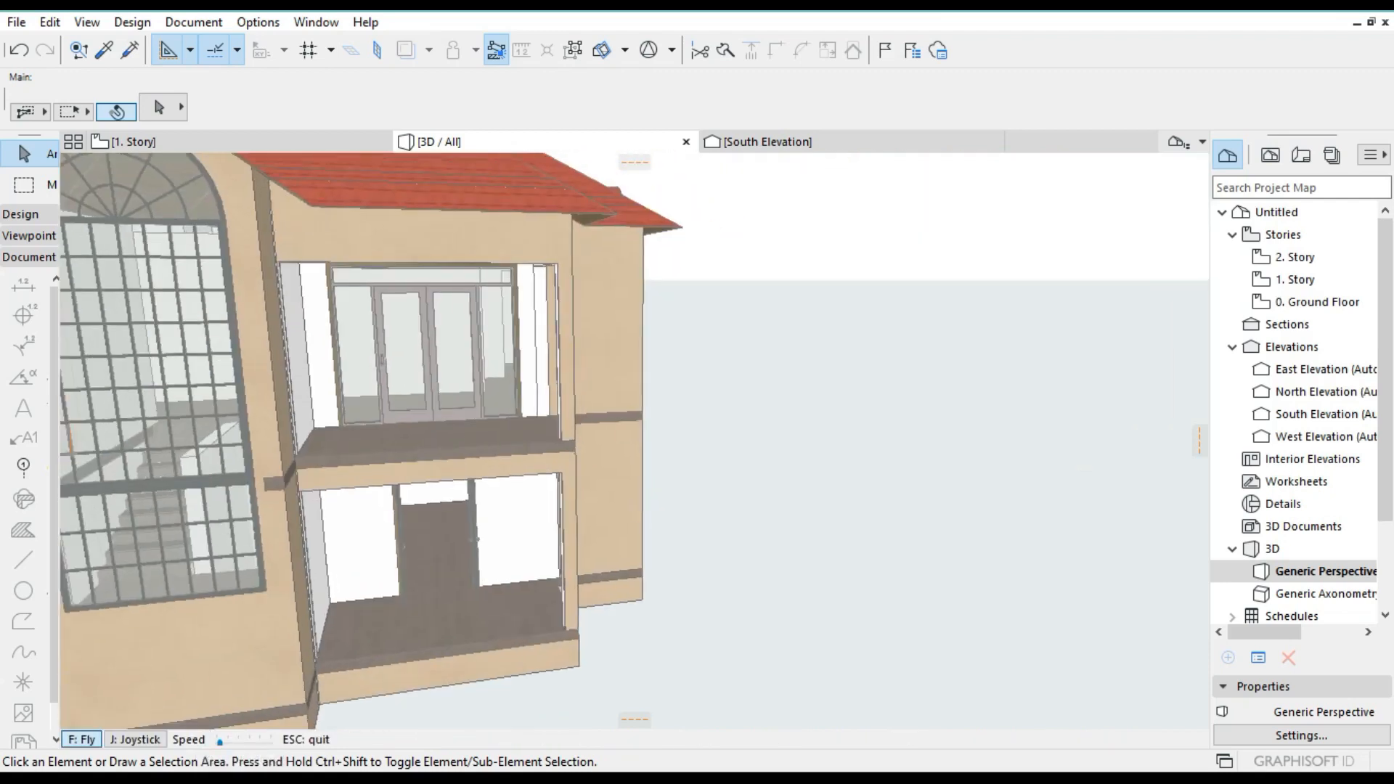
key("Up")
key("Up")
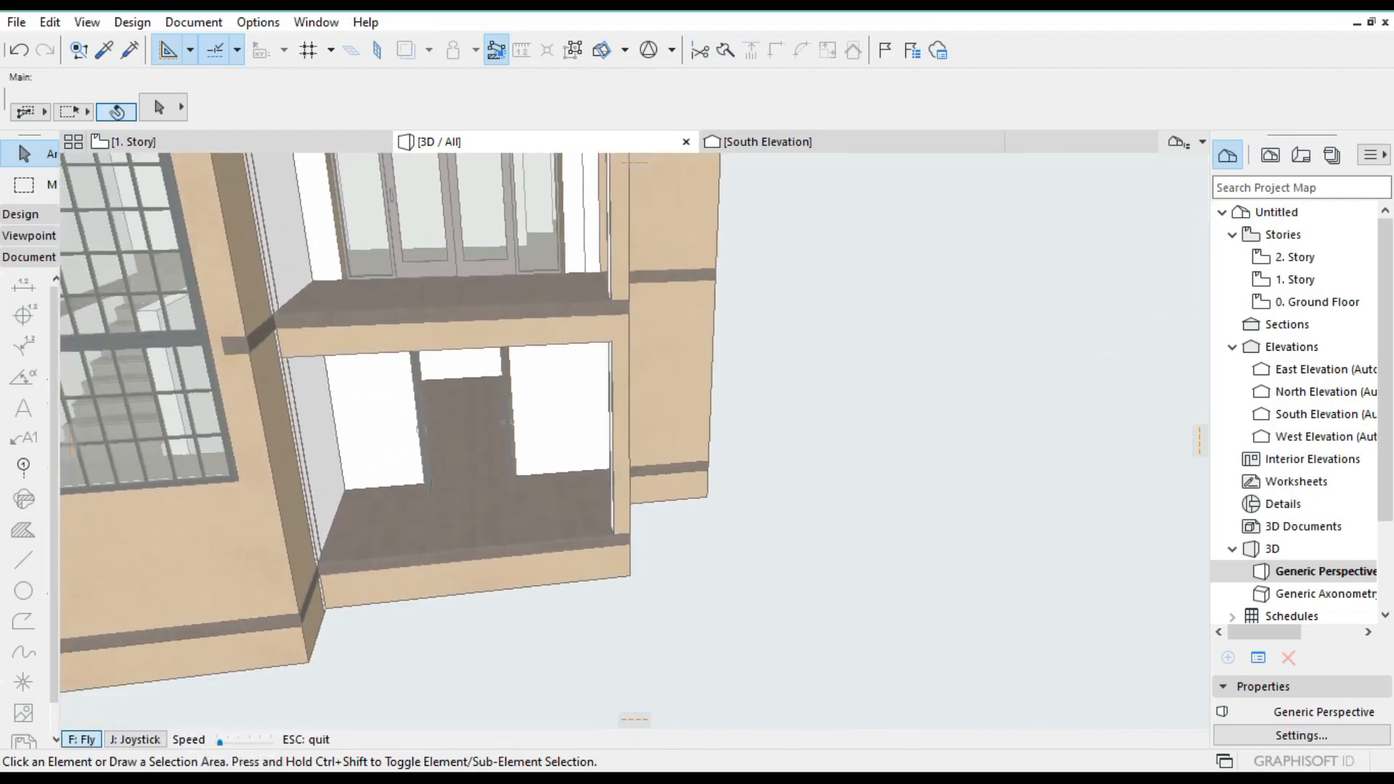
key("Up")
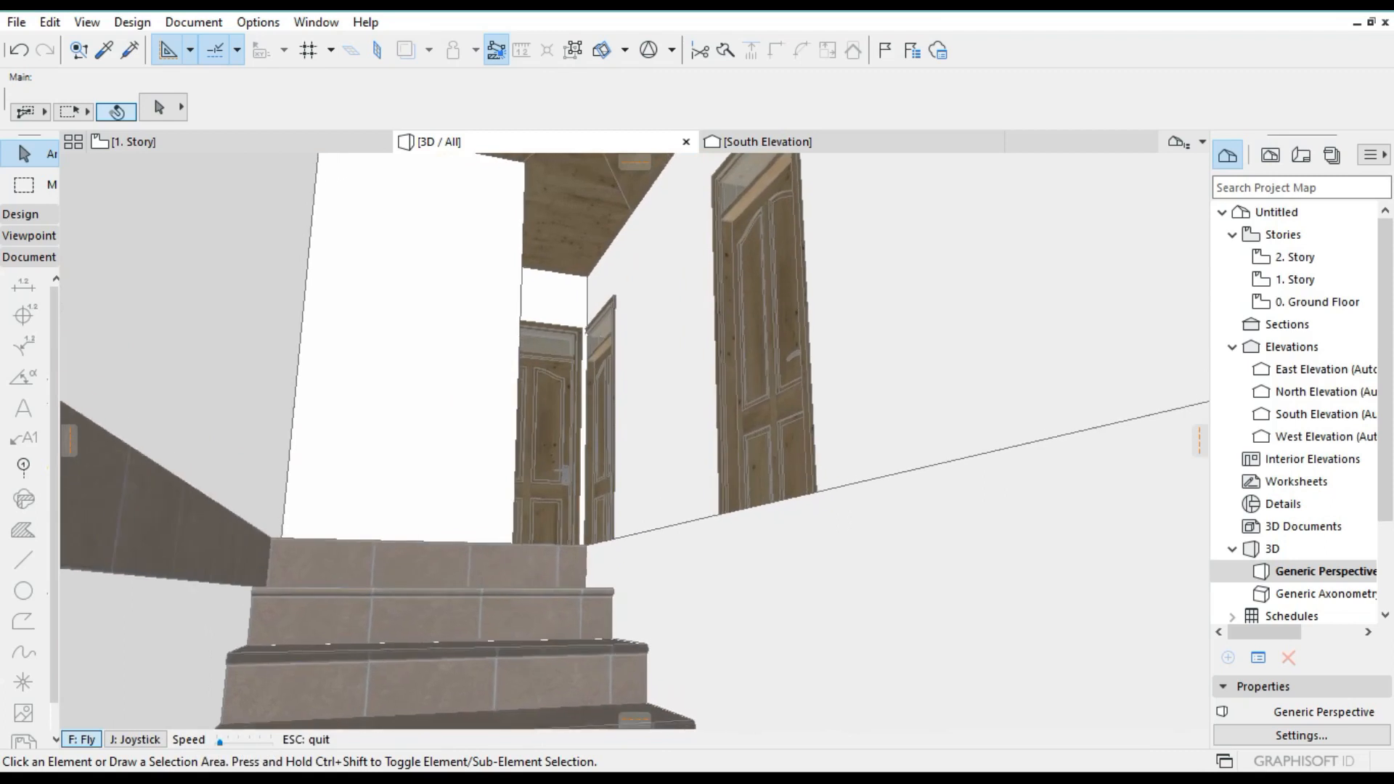
key("Up")
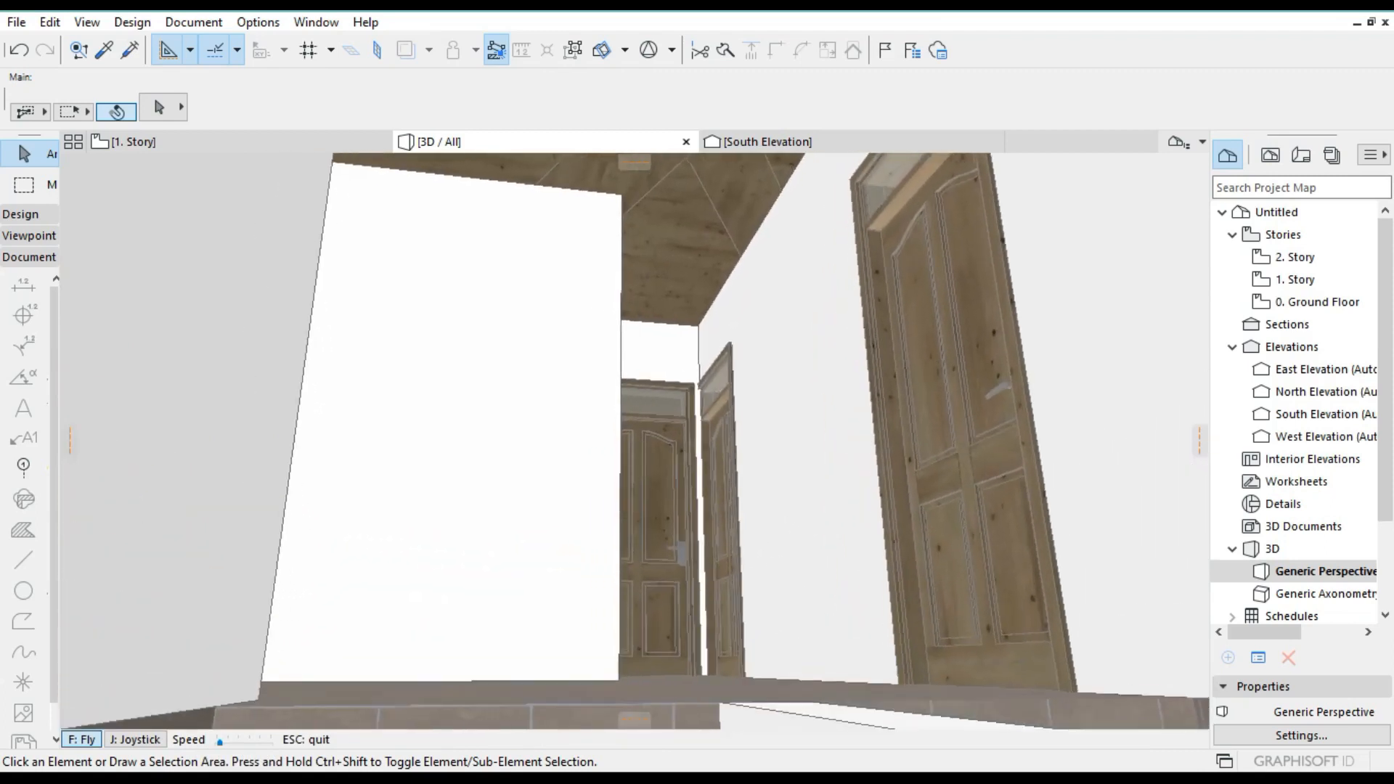
key("Up")
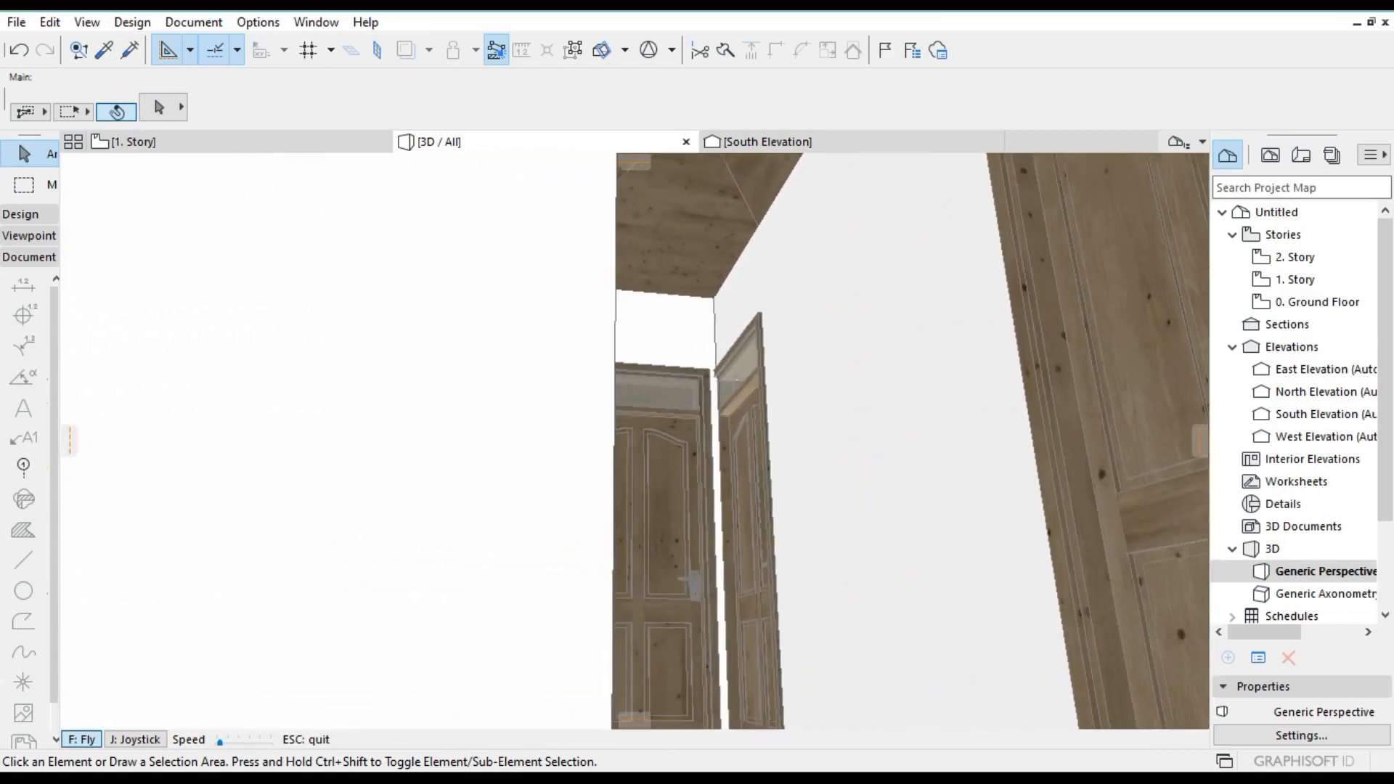
key("Up")
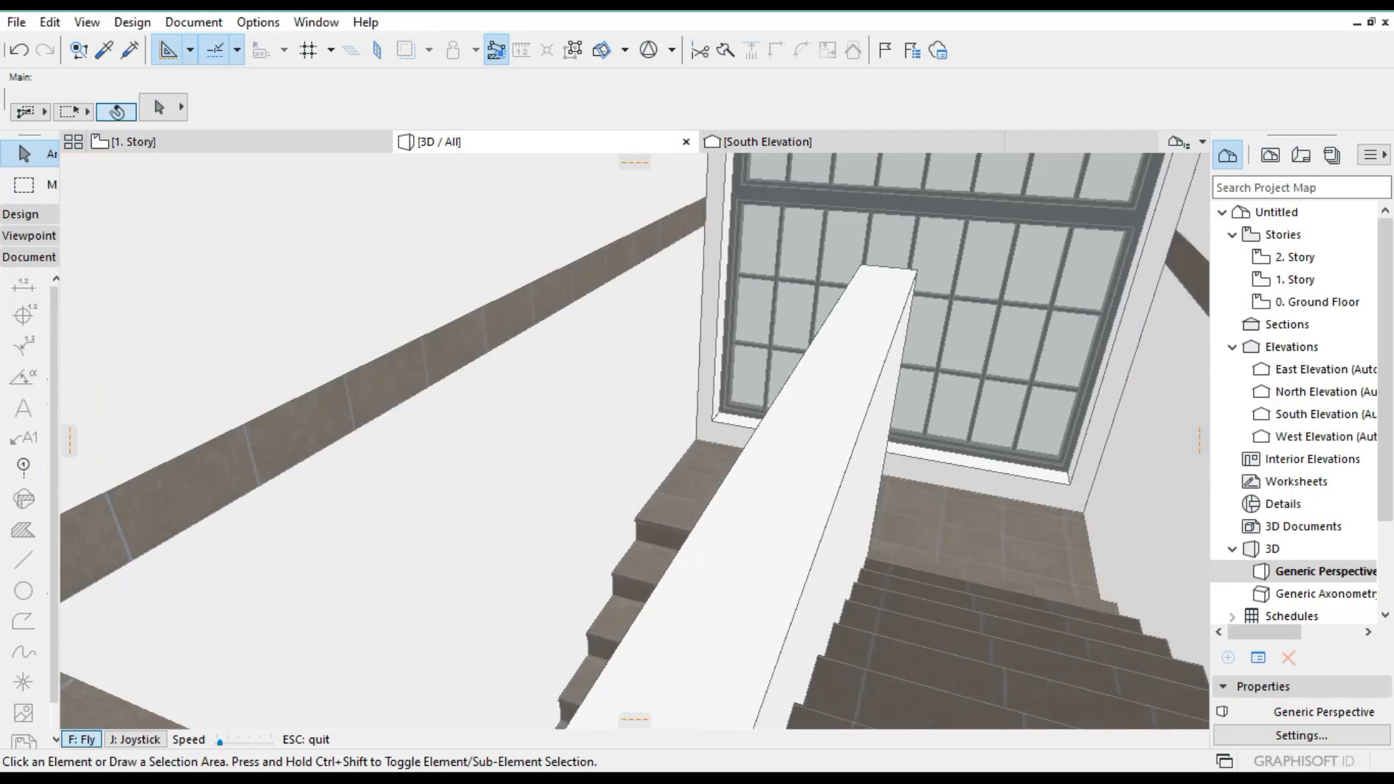
Fly past the stairwell across the upper floor, then leave fly mode and fit the whole house in the 3D view.
key("Up")
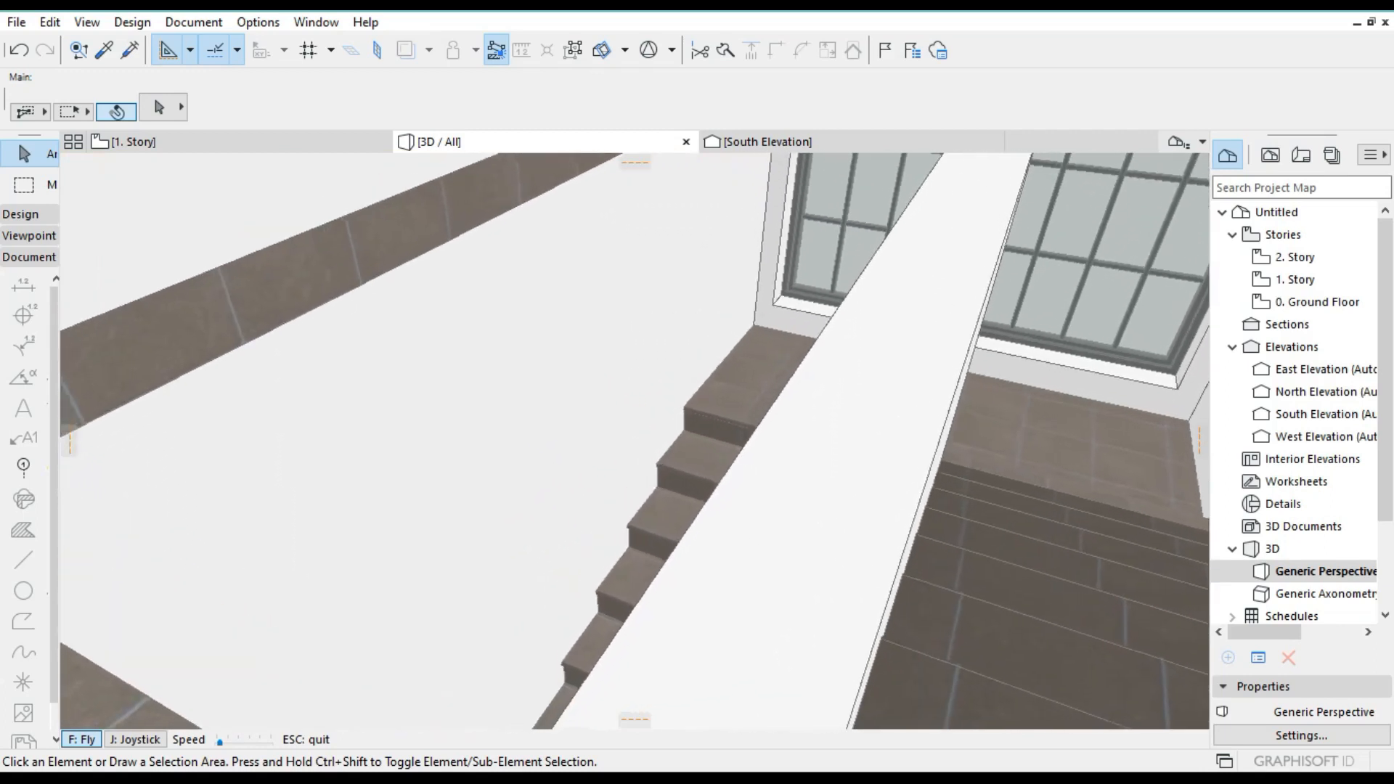
key("Left")
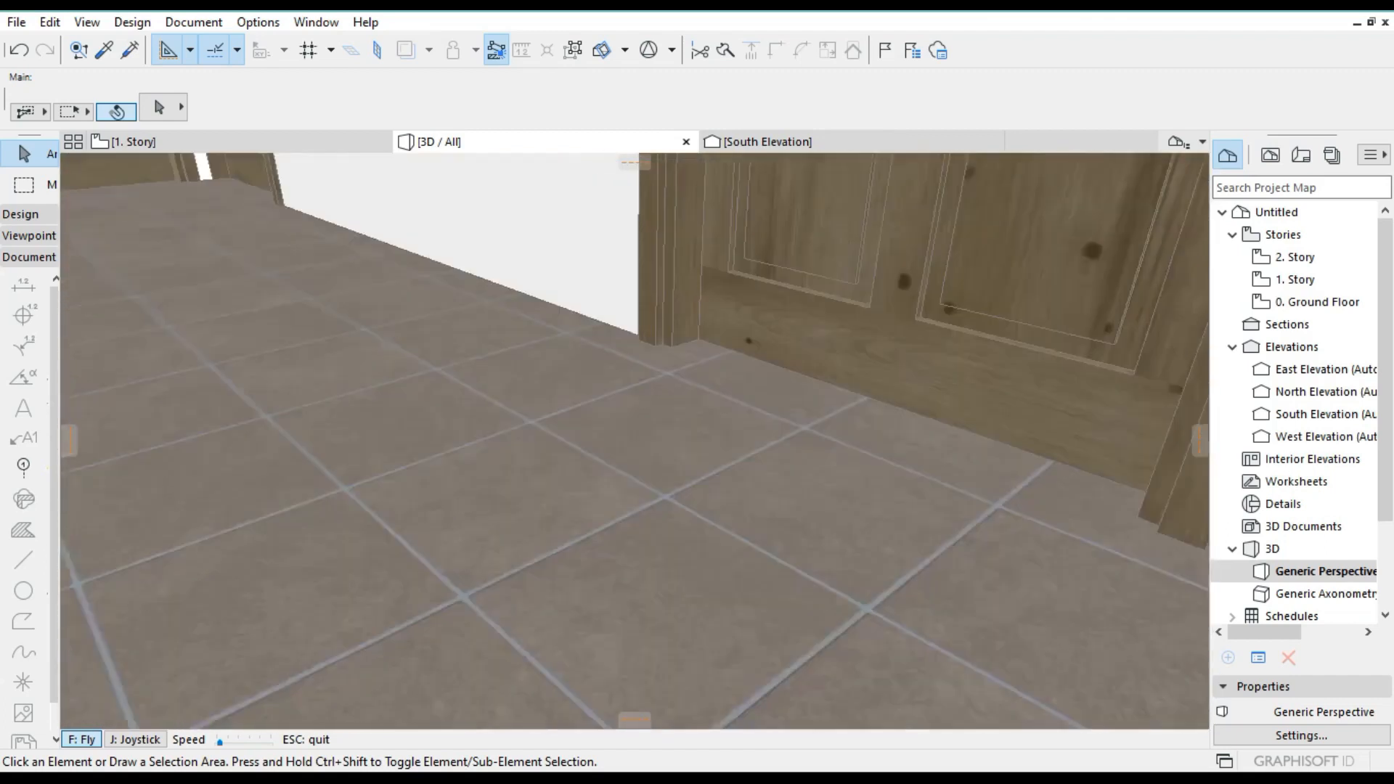
key("Escape")
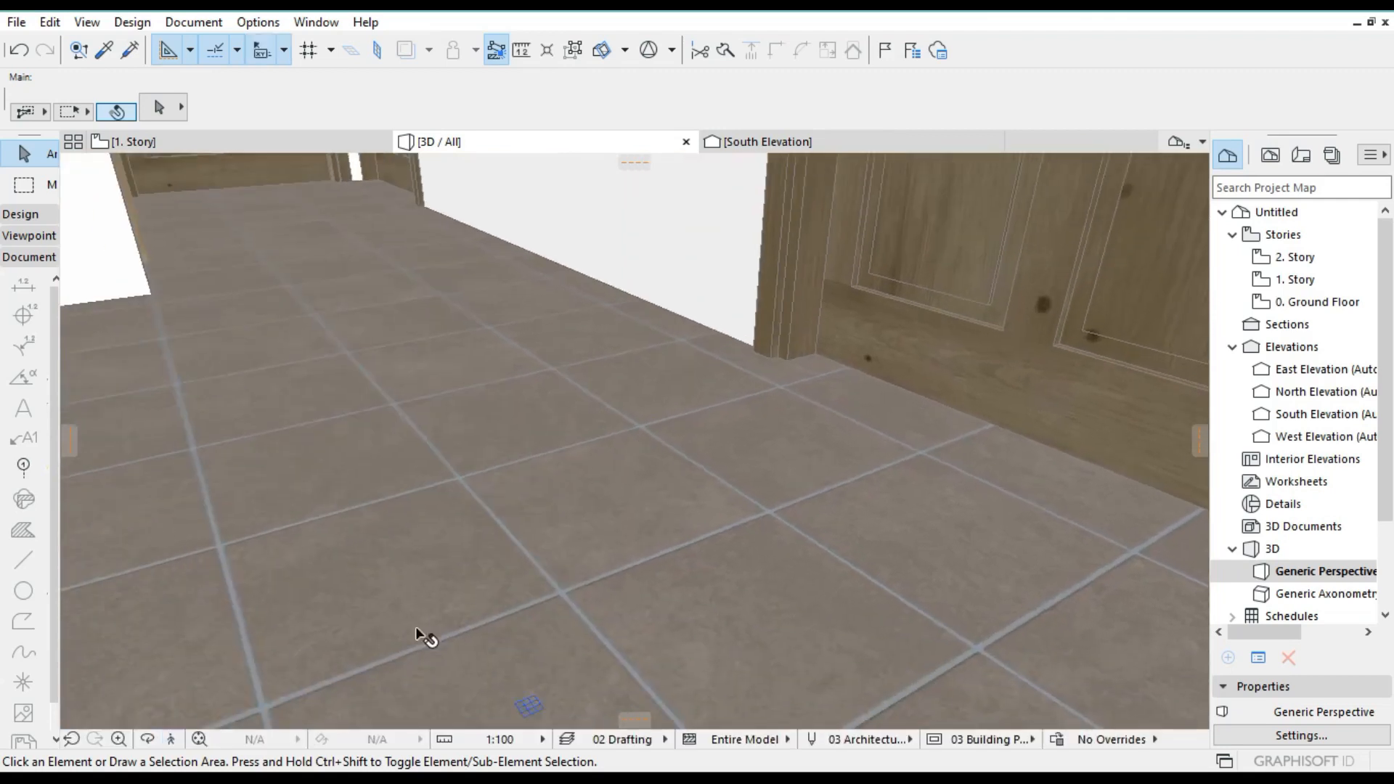
left_click(194, 737)
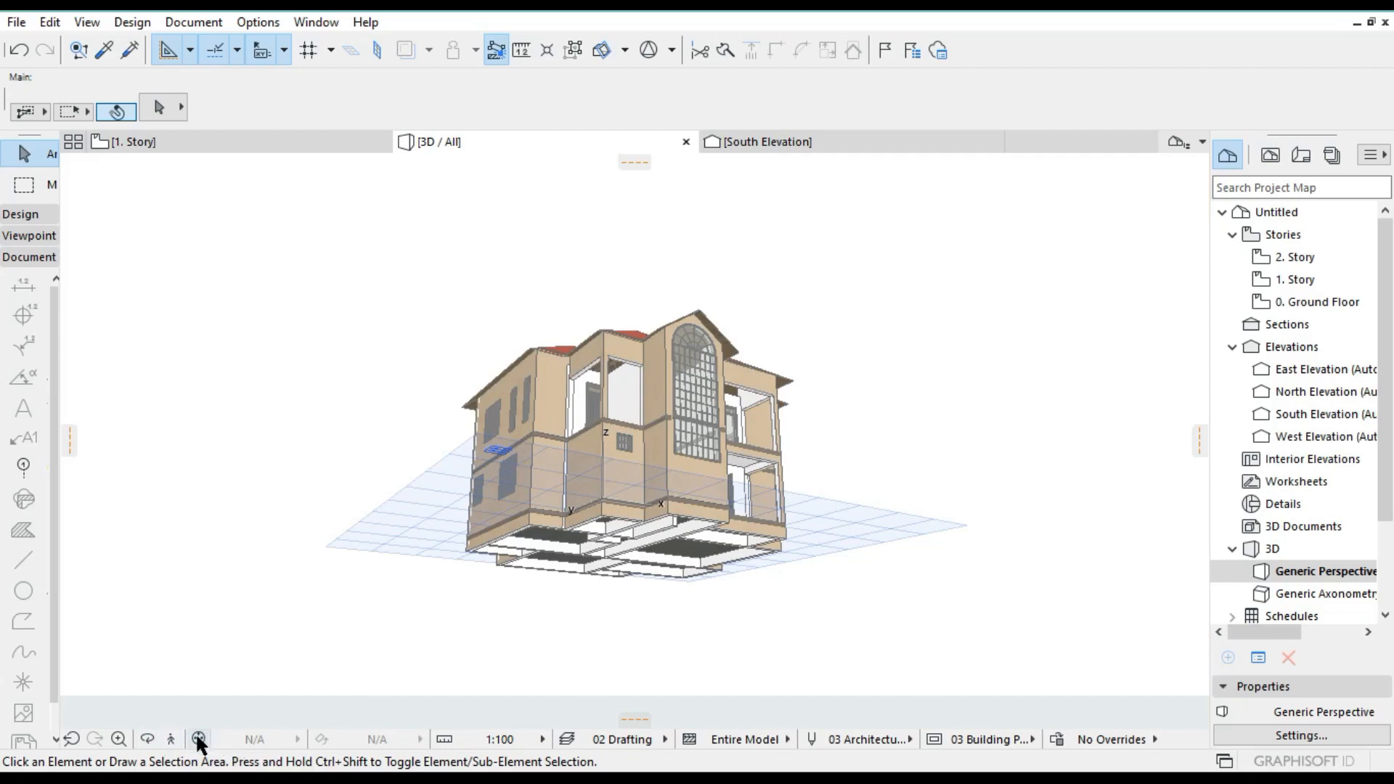
Orbit around the house exterior and examine the staircase through the tall arched window.
left_click(140, 735)
left_click_drag(678, 422, 798, 461)
scroll(790, 418, "up", 3)
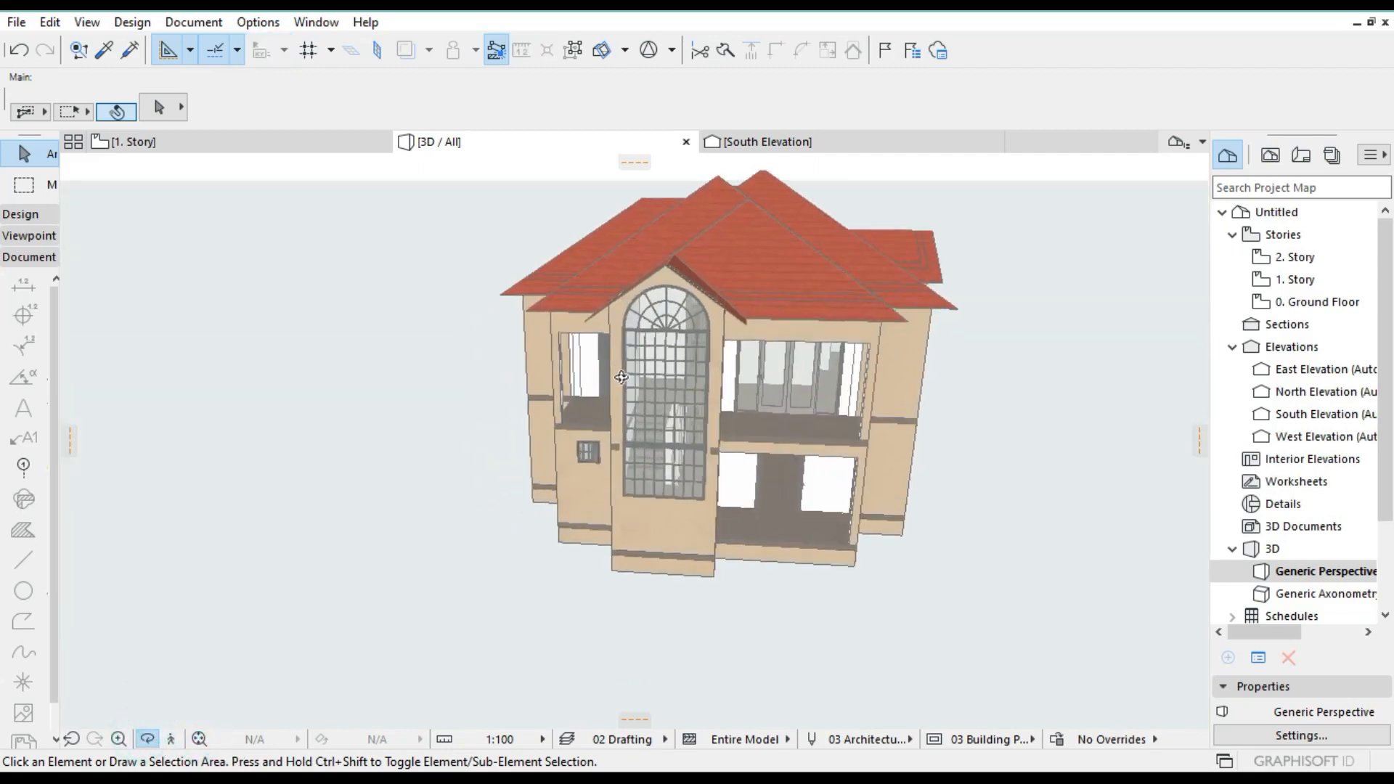
scroll(790, 418, "up", 2)
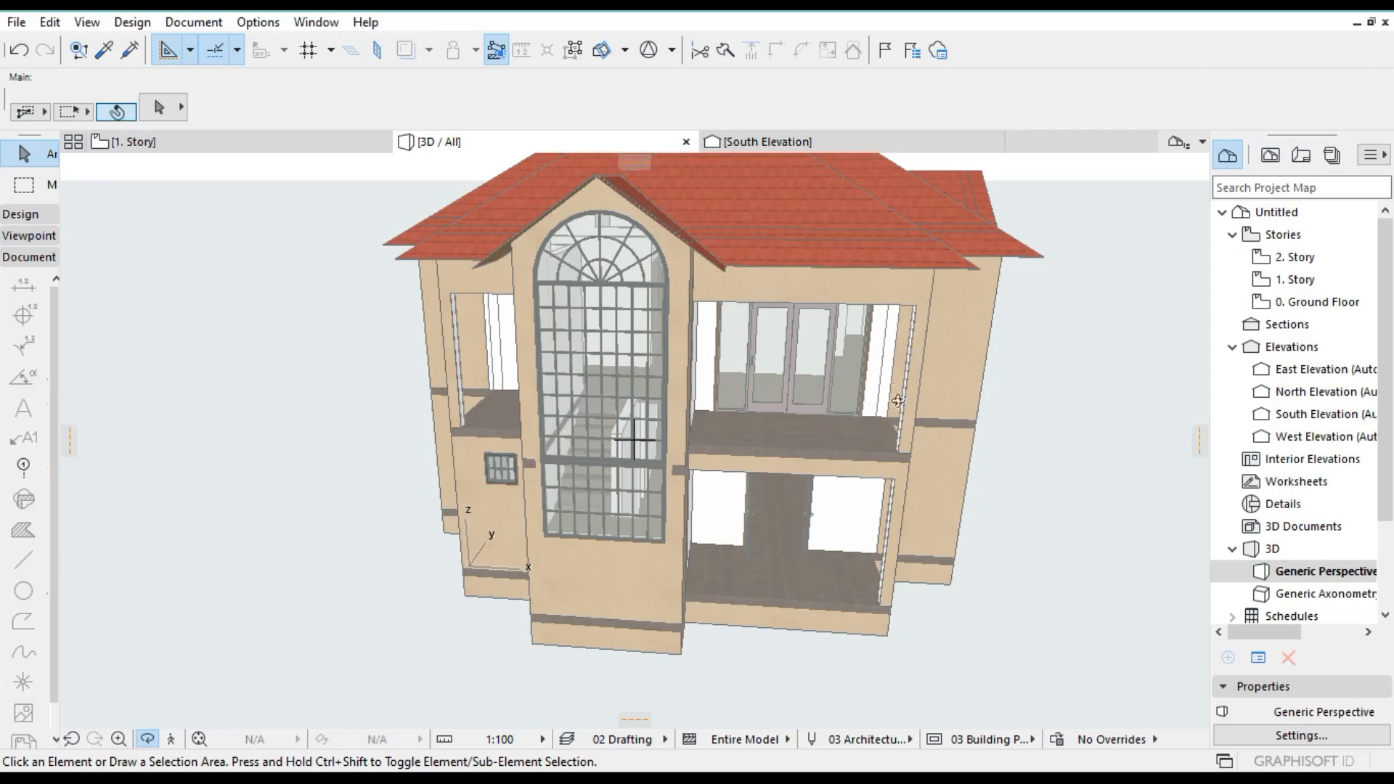
left_click_drag(442, 487, 376, 505)
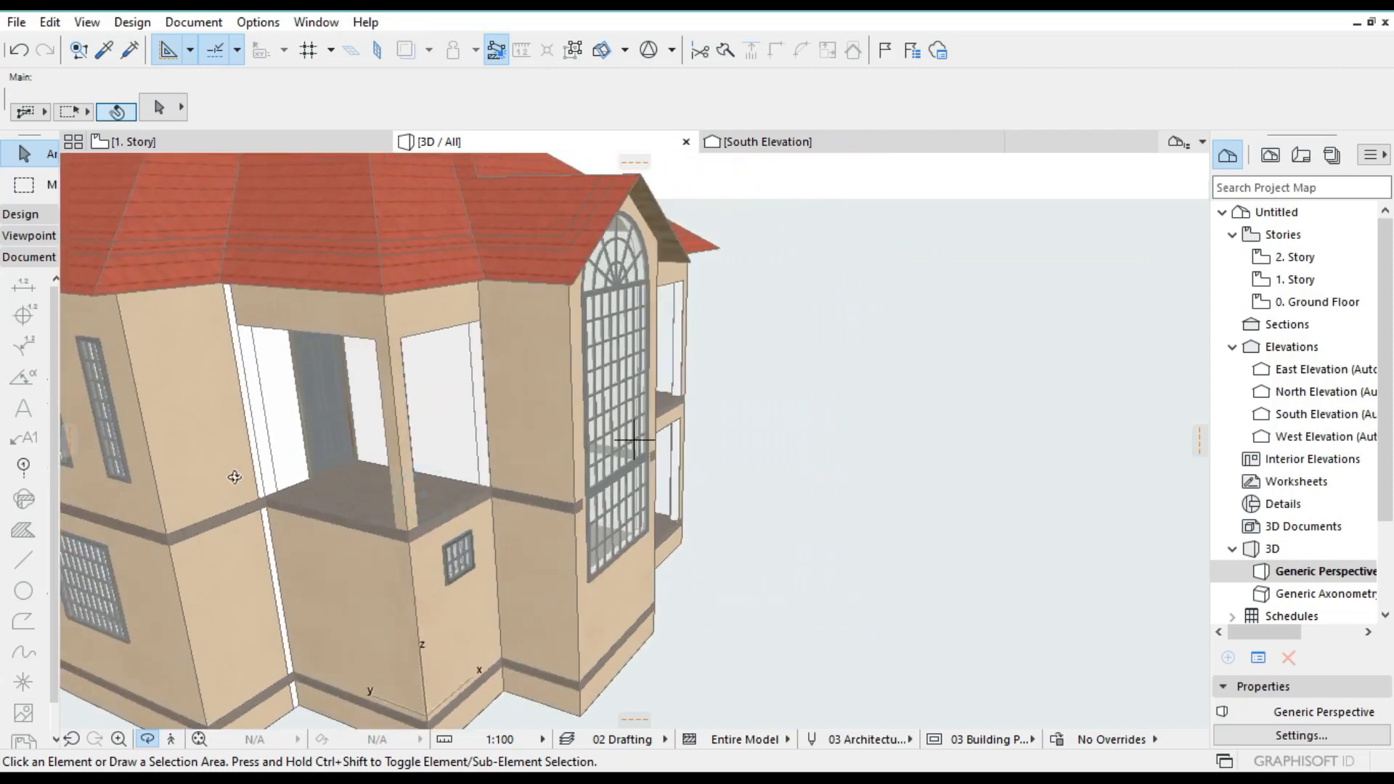
left_click_drag(702, 524, 590, 597)
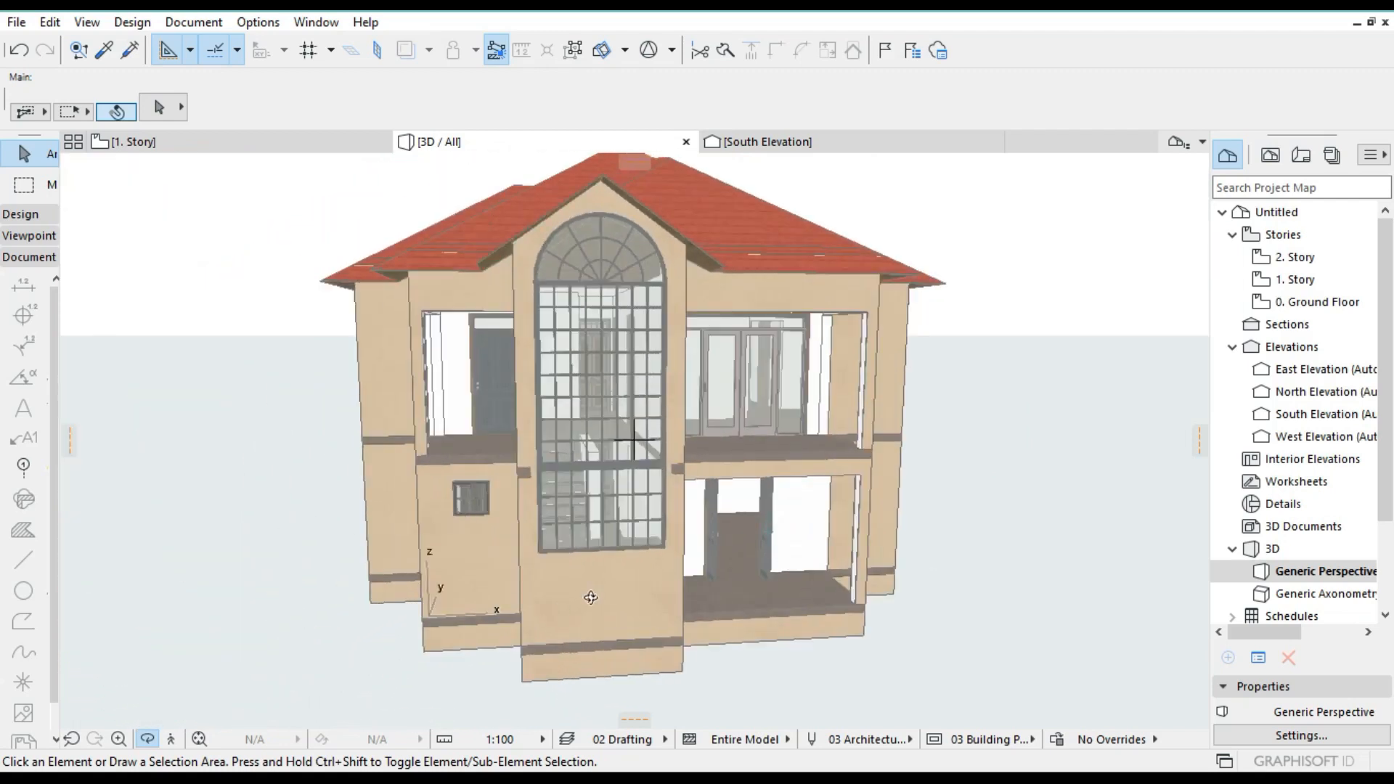
scroll(619, 504, "up", 10)
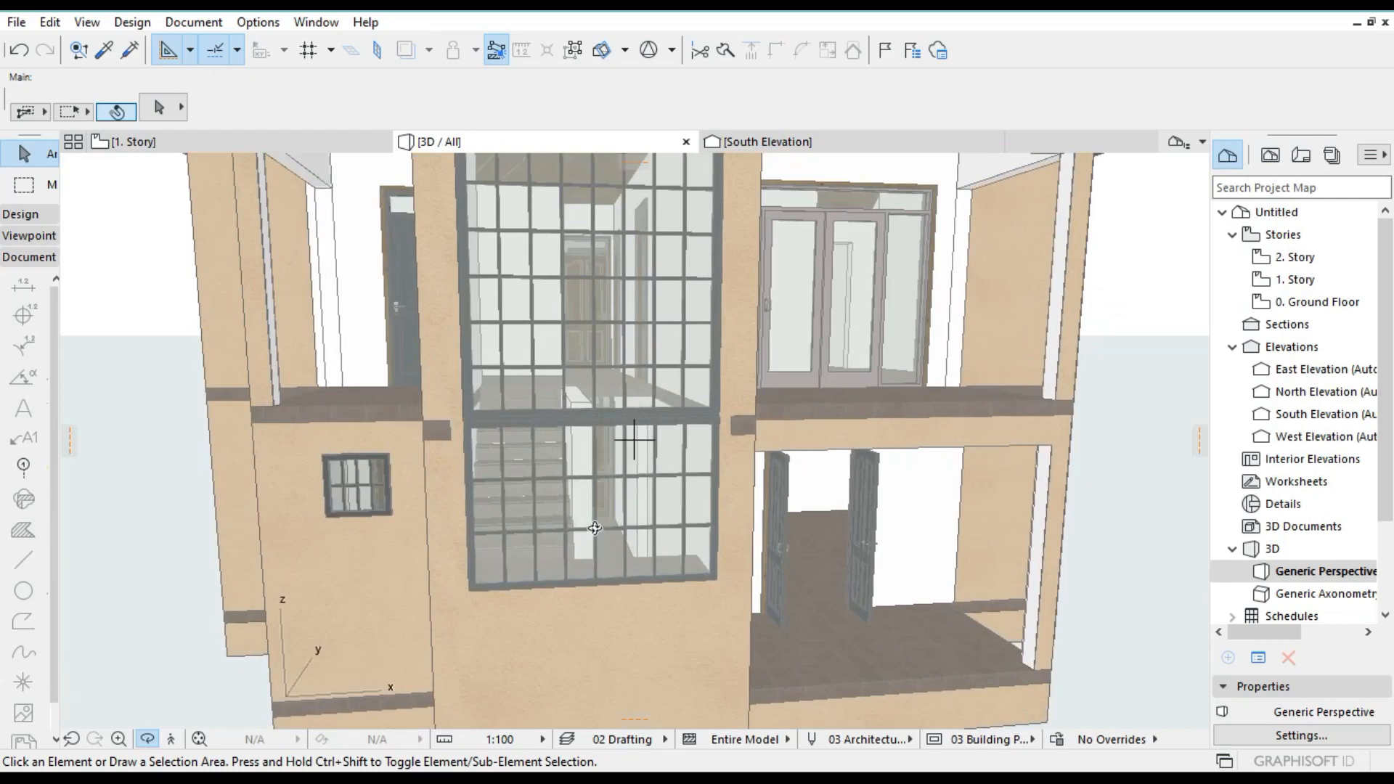
scroll(596, 458, "up", 3)
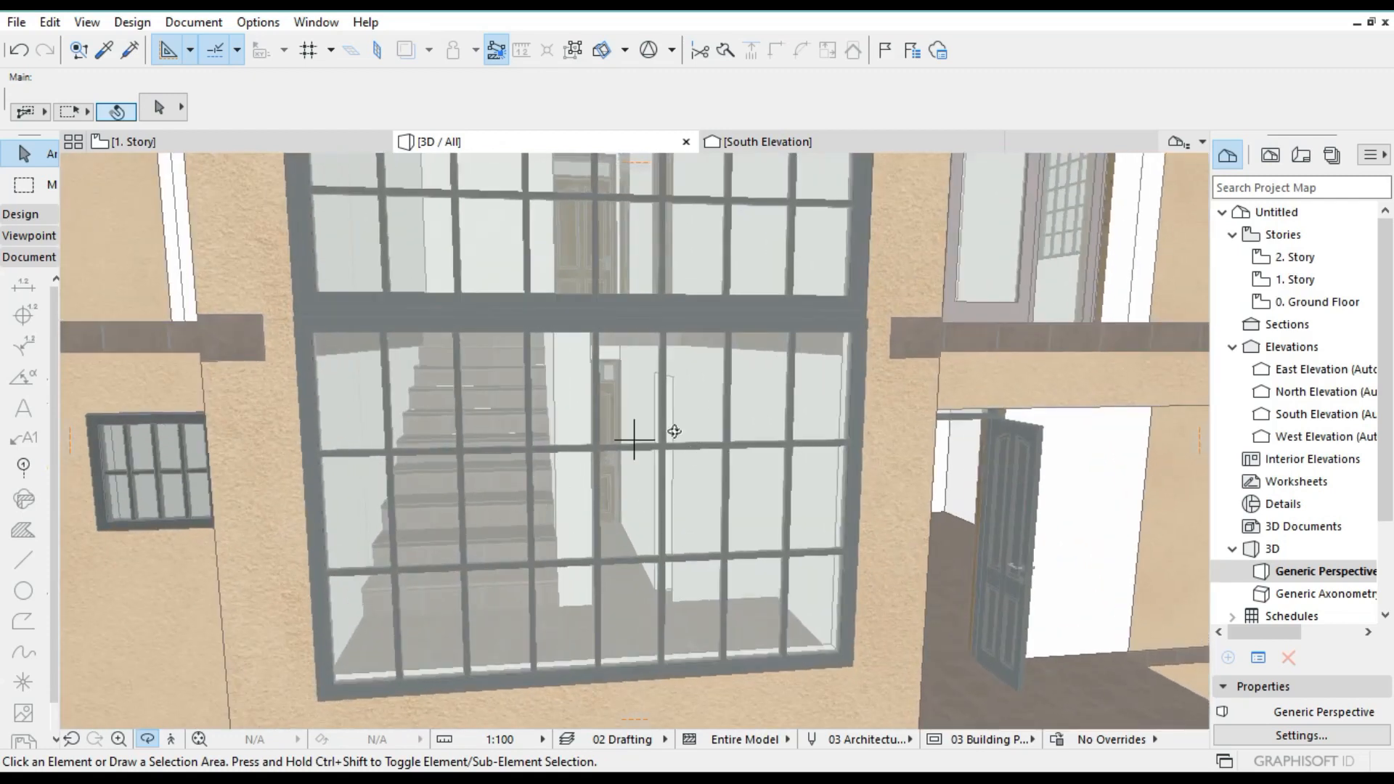
scroll(725, 418, "down", 6)
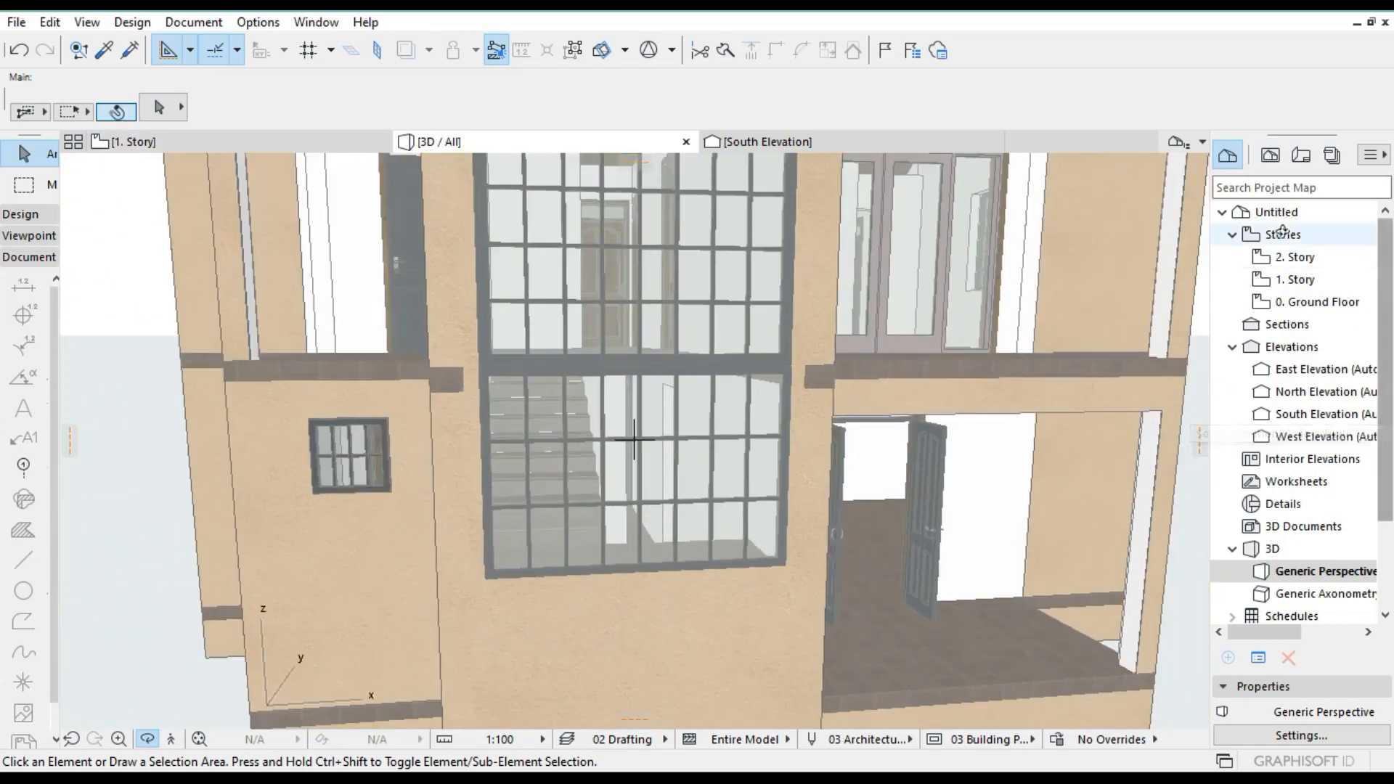
Open the 0. Ground Floor plan, hide the Marker - Elevation layer and fit the plan in the view.
left_click(1305, 303)
double_click(1304, 304)
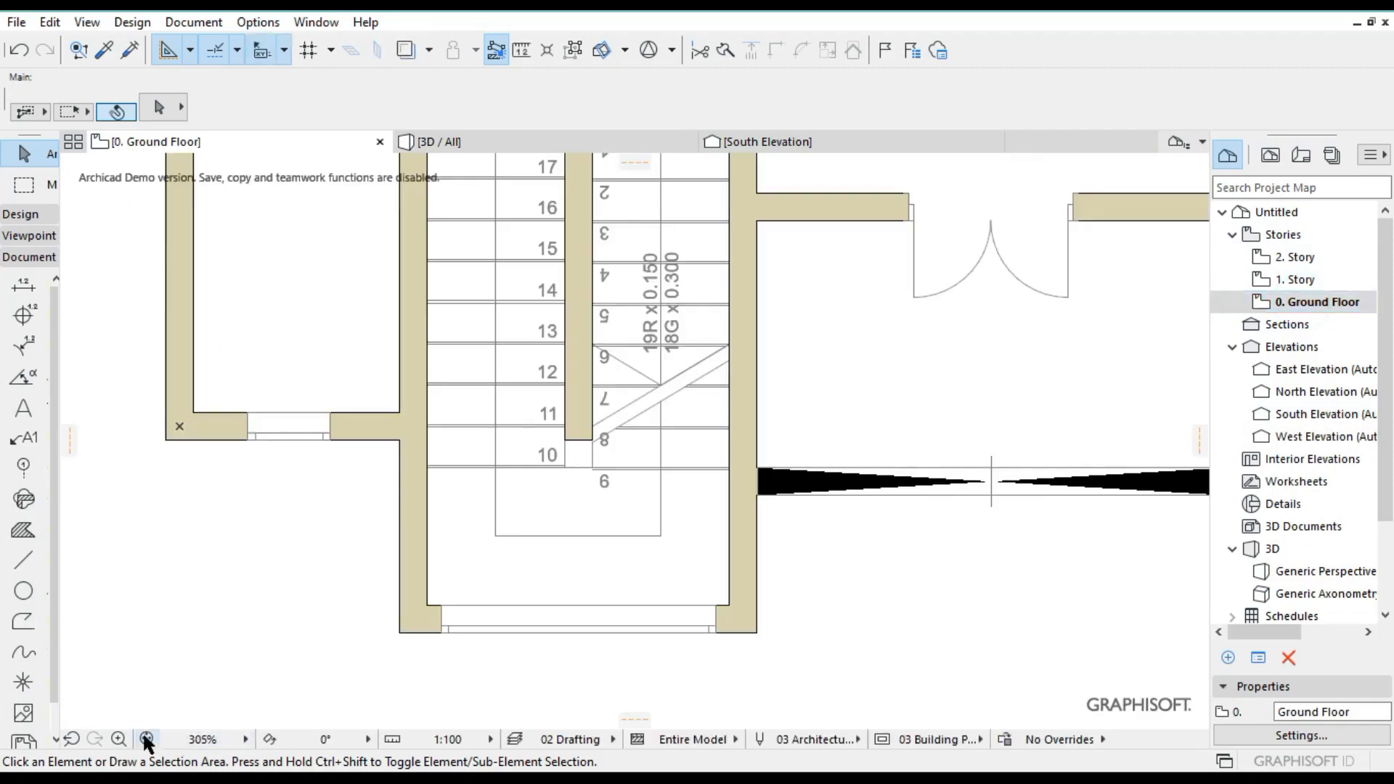
left_click(147, 739)
key("ctrl+l")
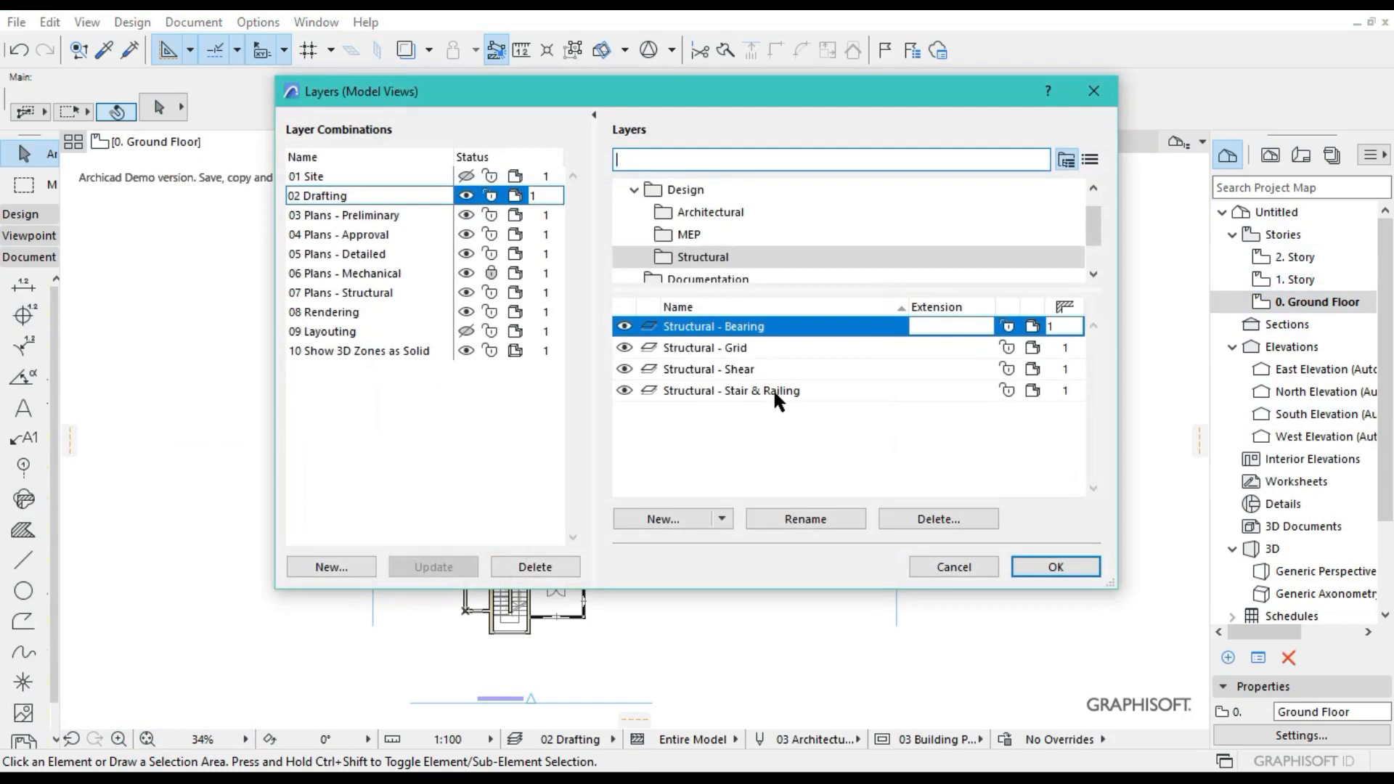
type("el")
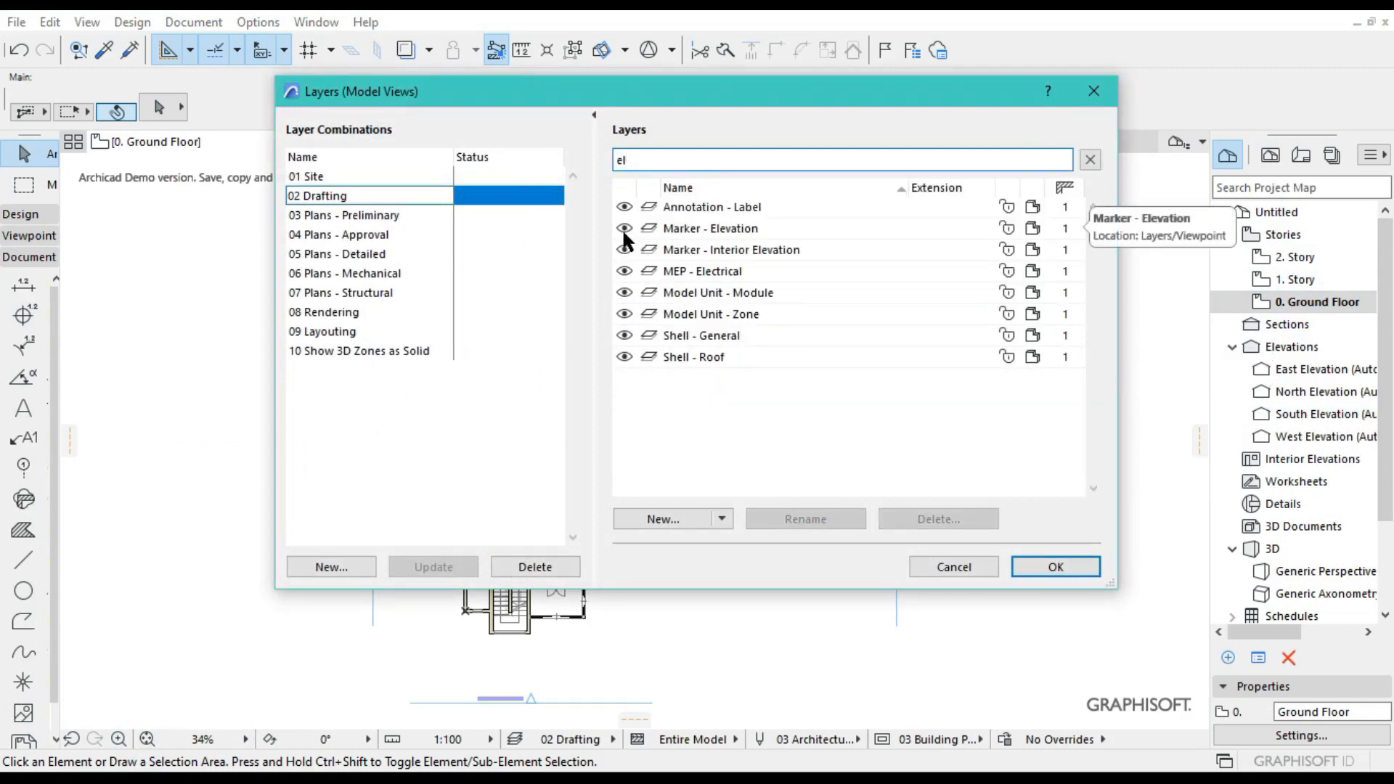
left_click(625, 230)
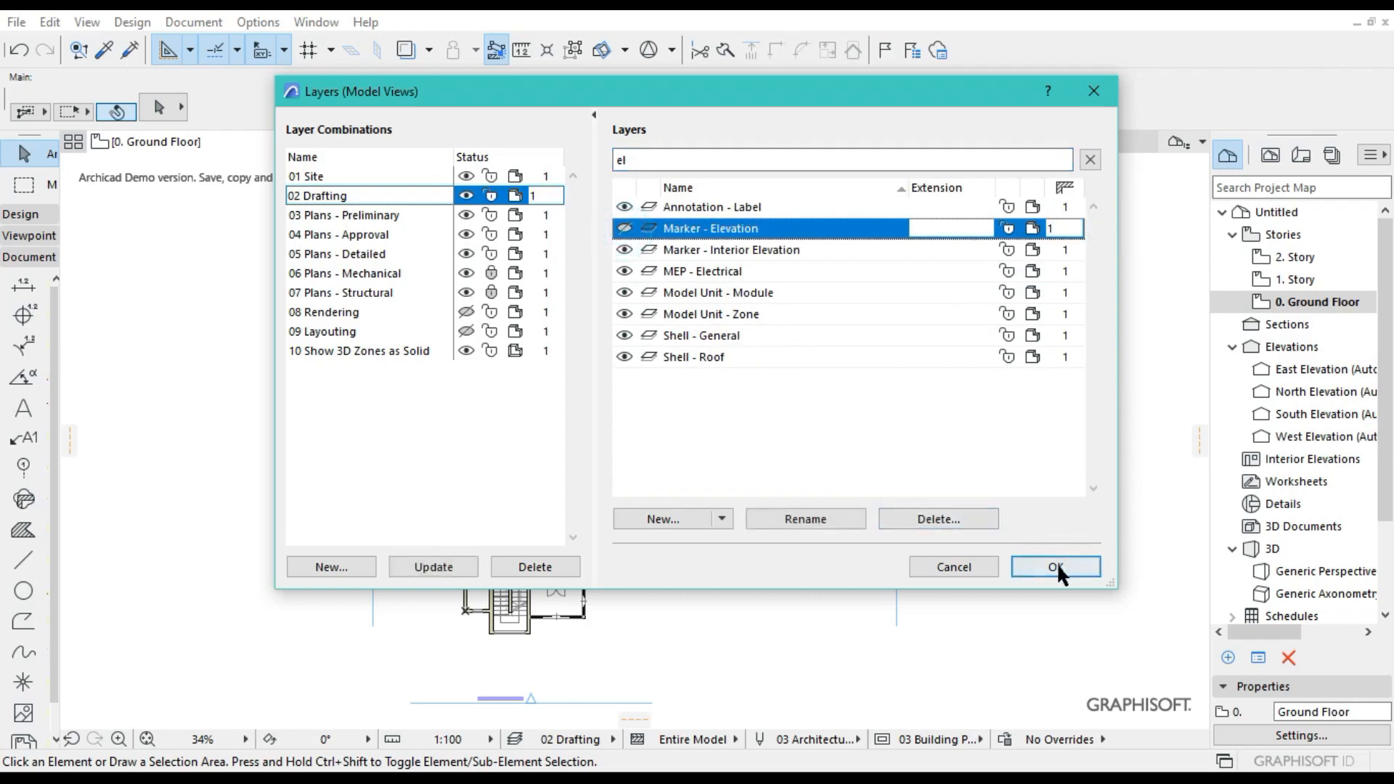
left_click(1056, 568)
left_click(146, 737)
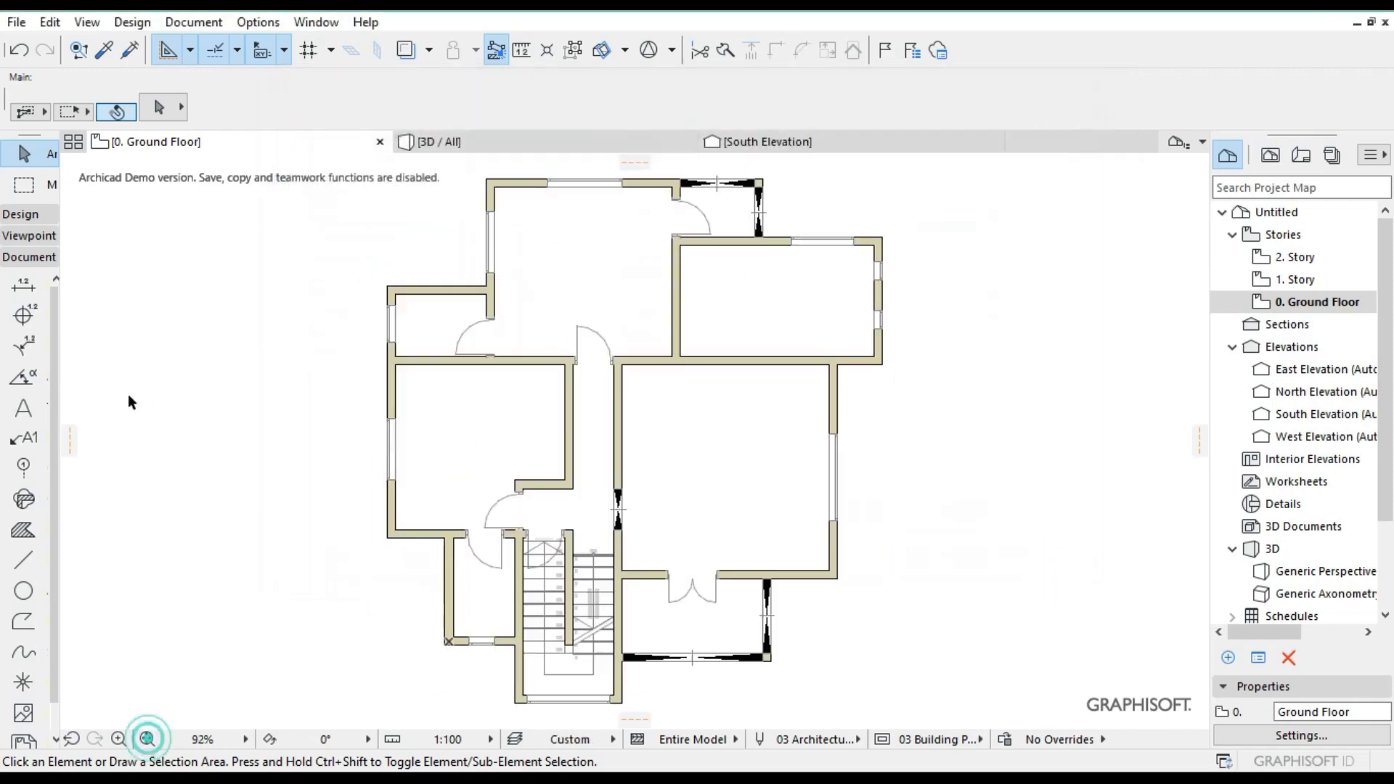
Activate the Railing tool and inspect the toprail, handrail, baluster and inner post components in its default settings.
left_click(21, 215)
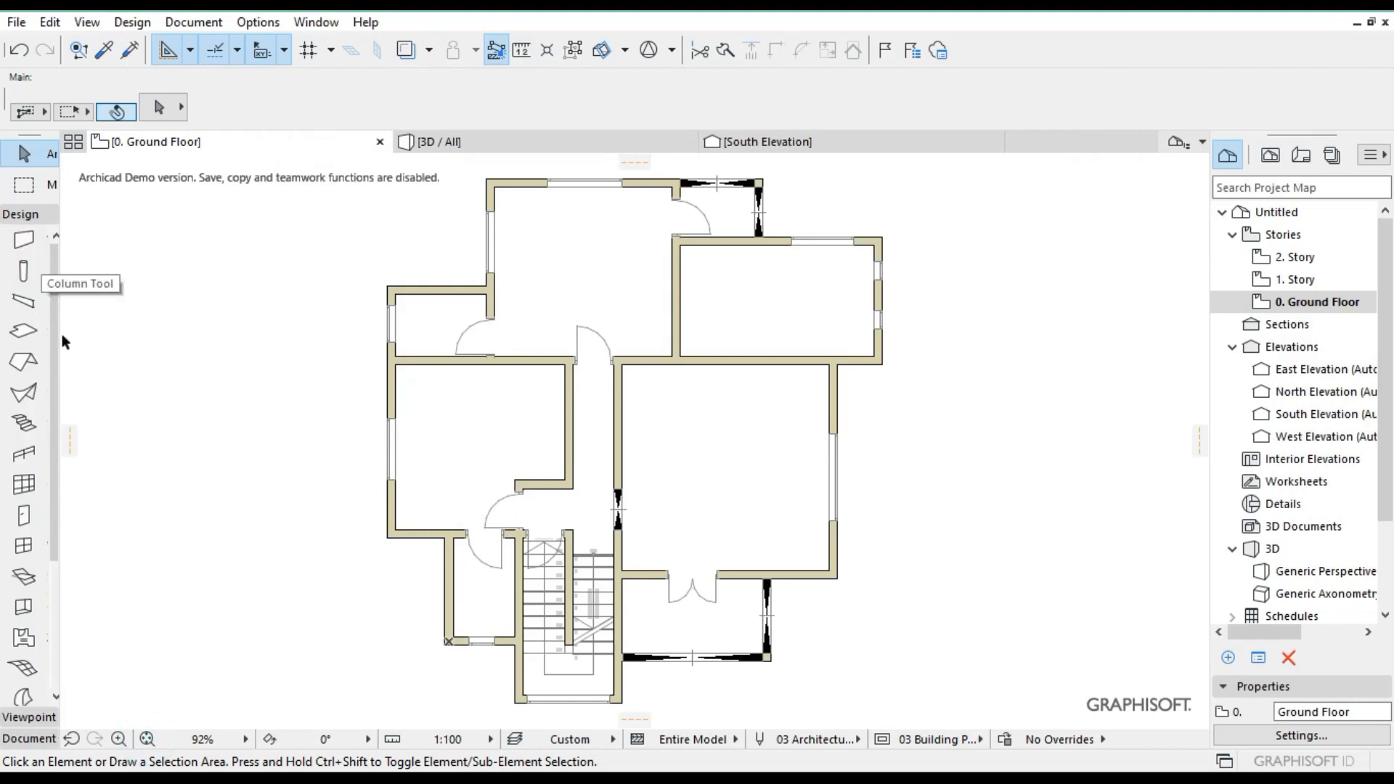
left_click(25, 454)
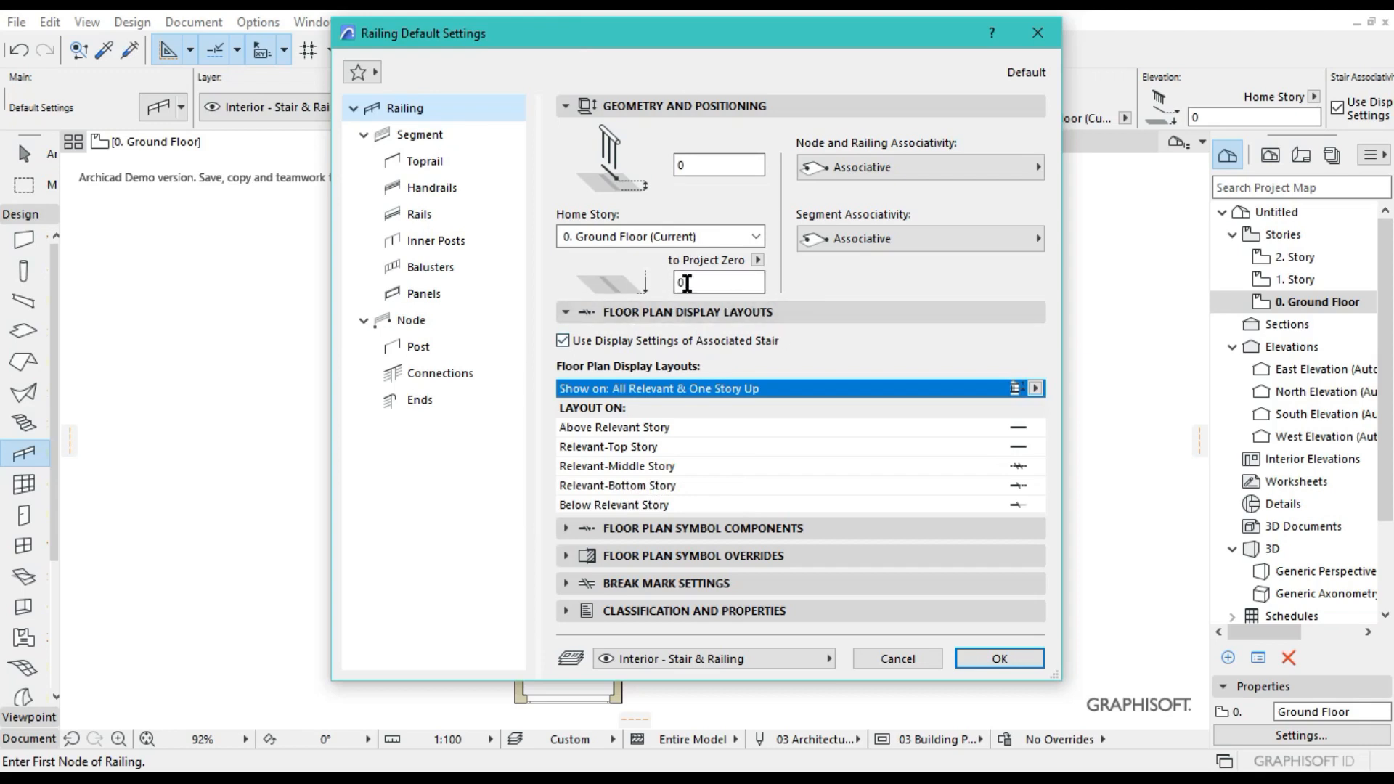
left_click(424, 136)
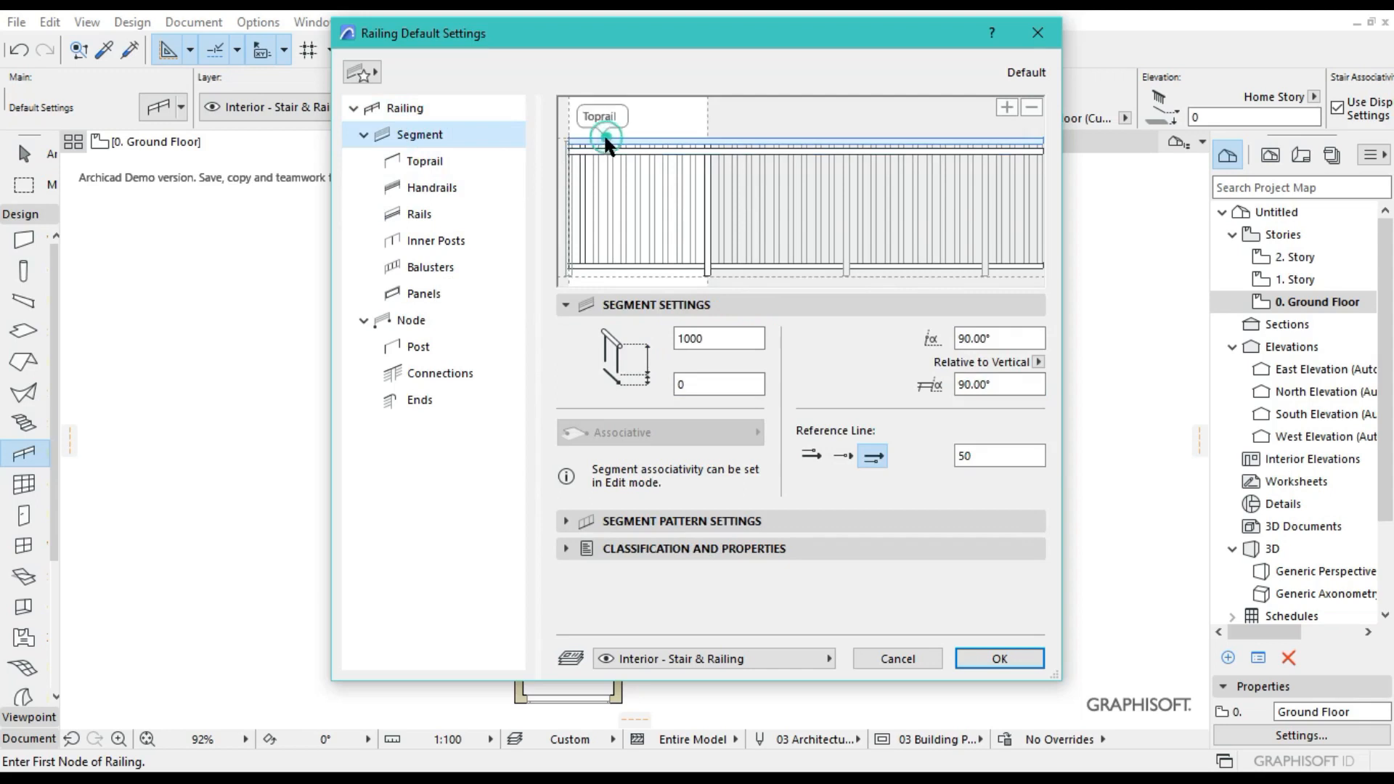
left_click(604, 138)
left_click(619, 150)
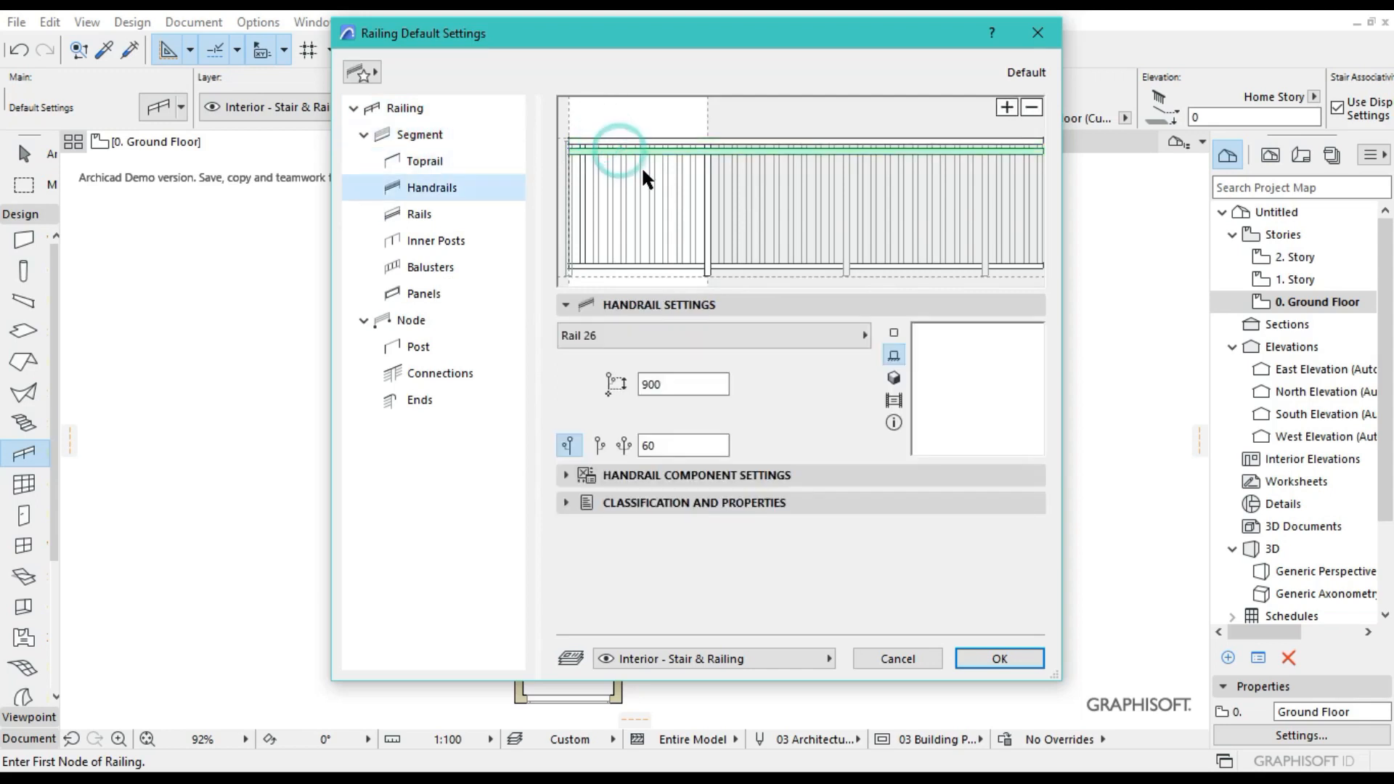
left_click(599, 192)
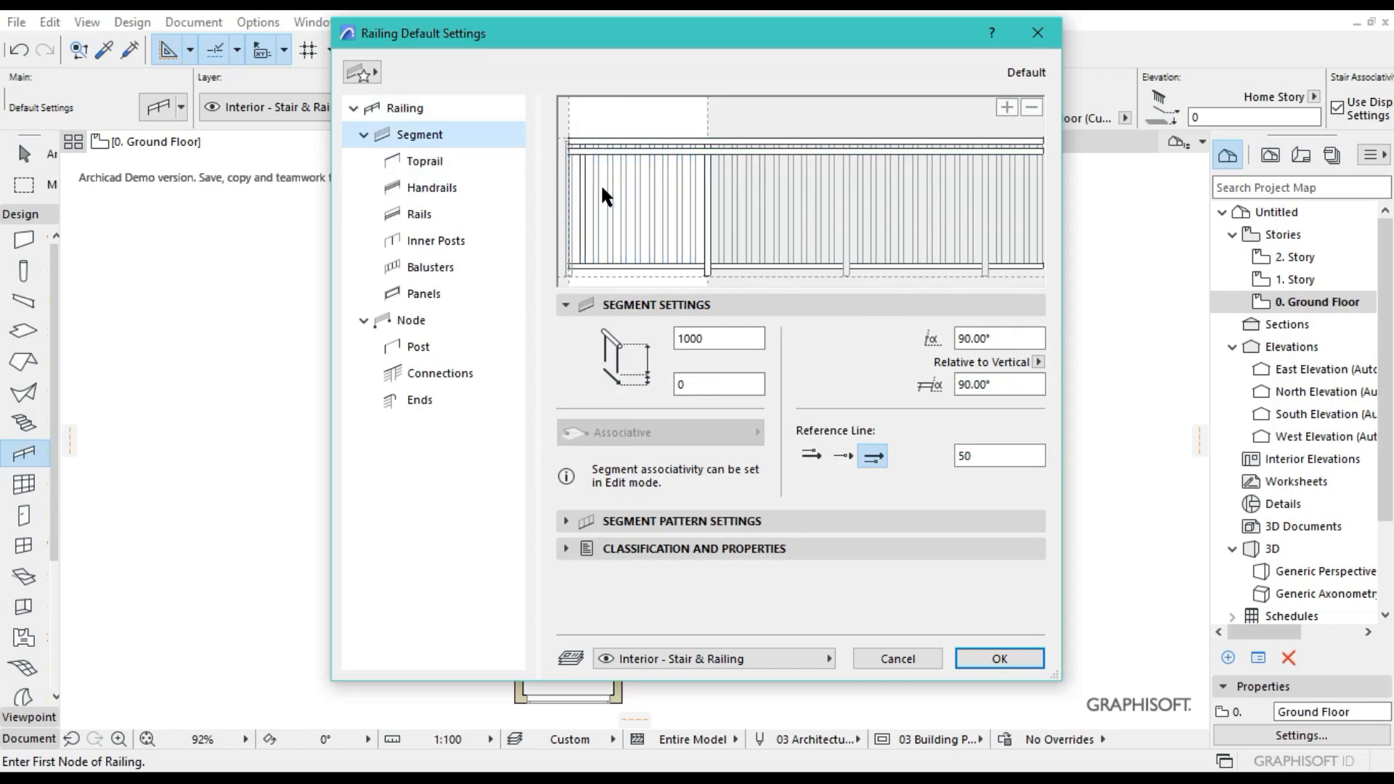
left_click(639, 207)
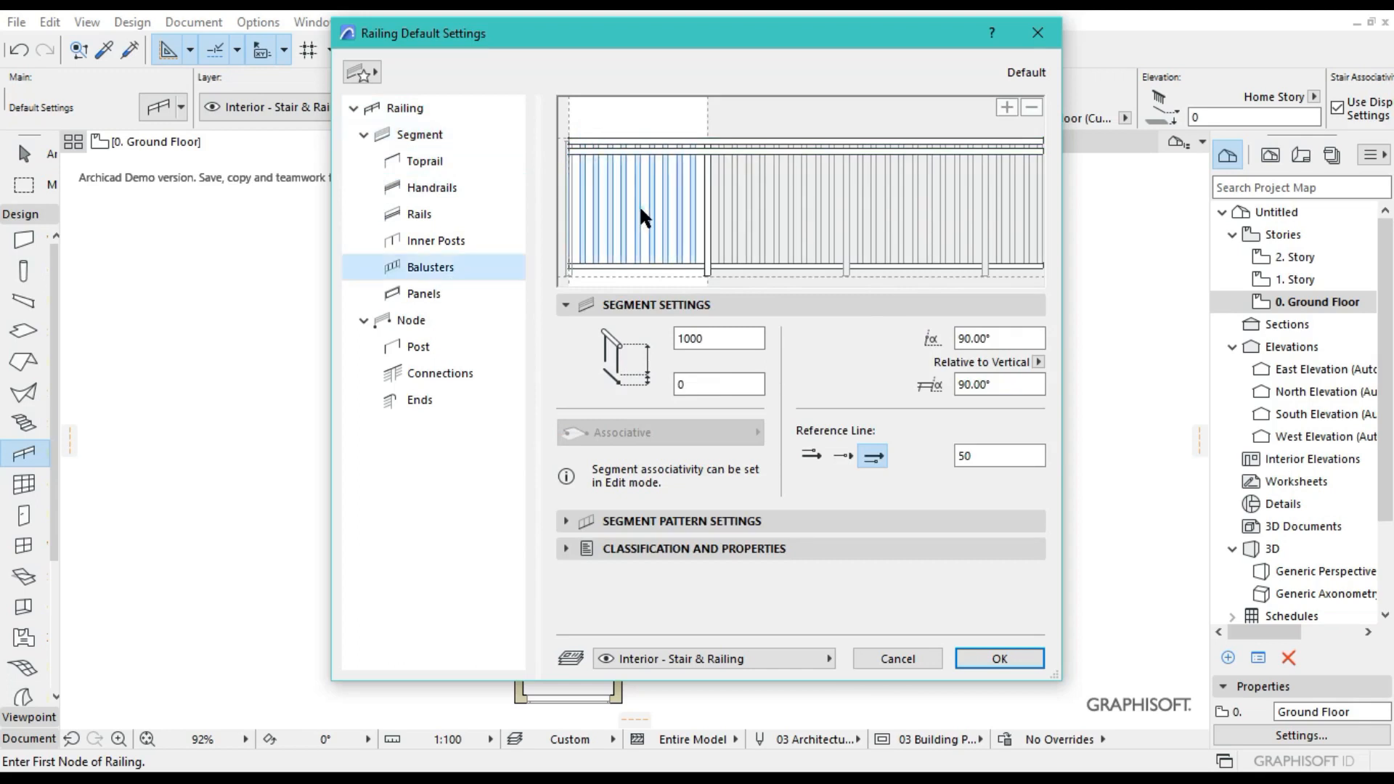
left_click(708, 215)
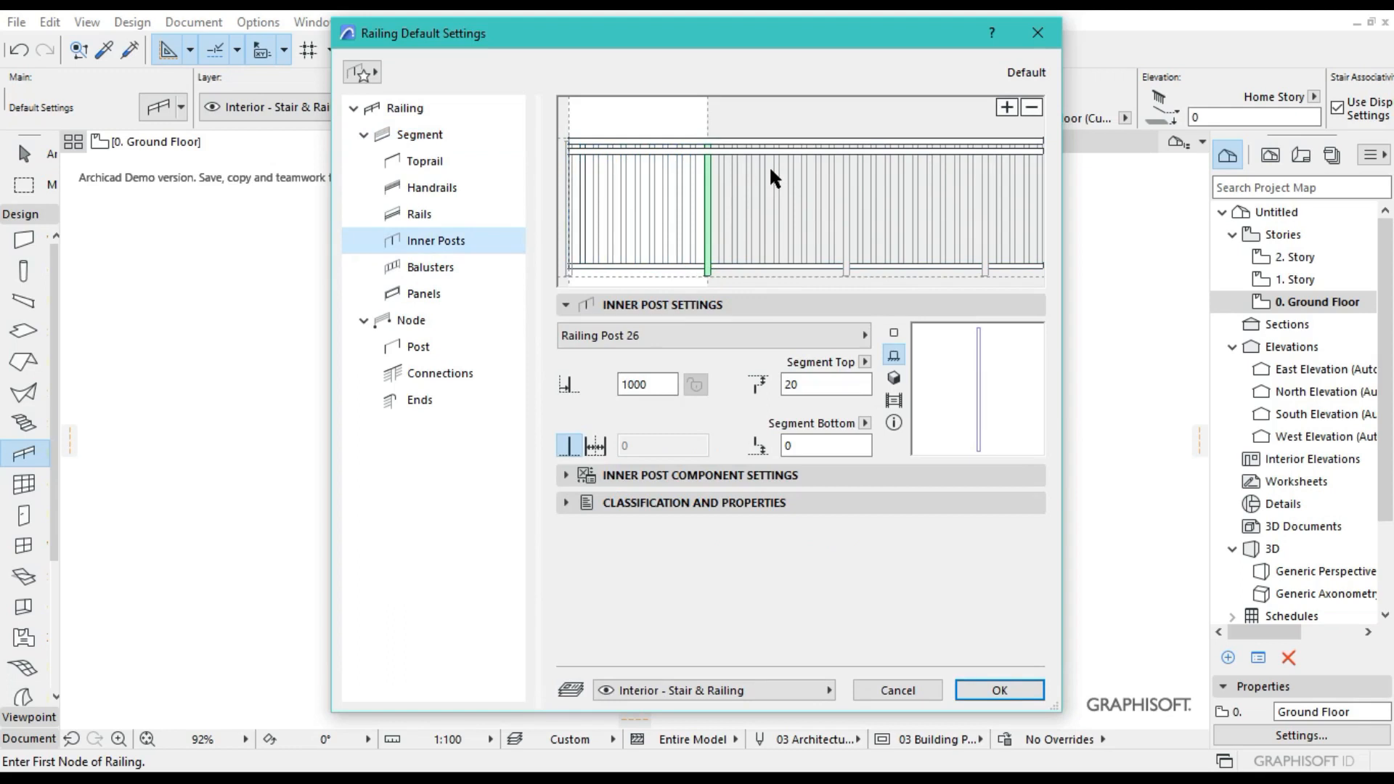
left_click(1027, 35)
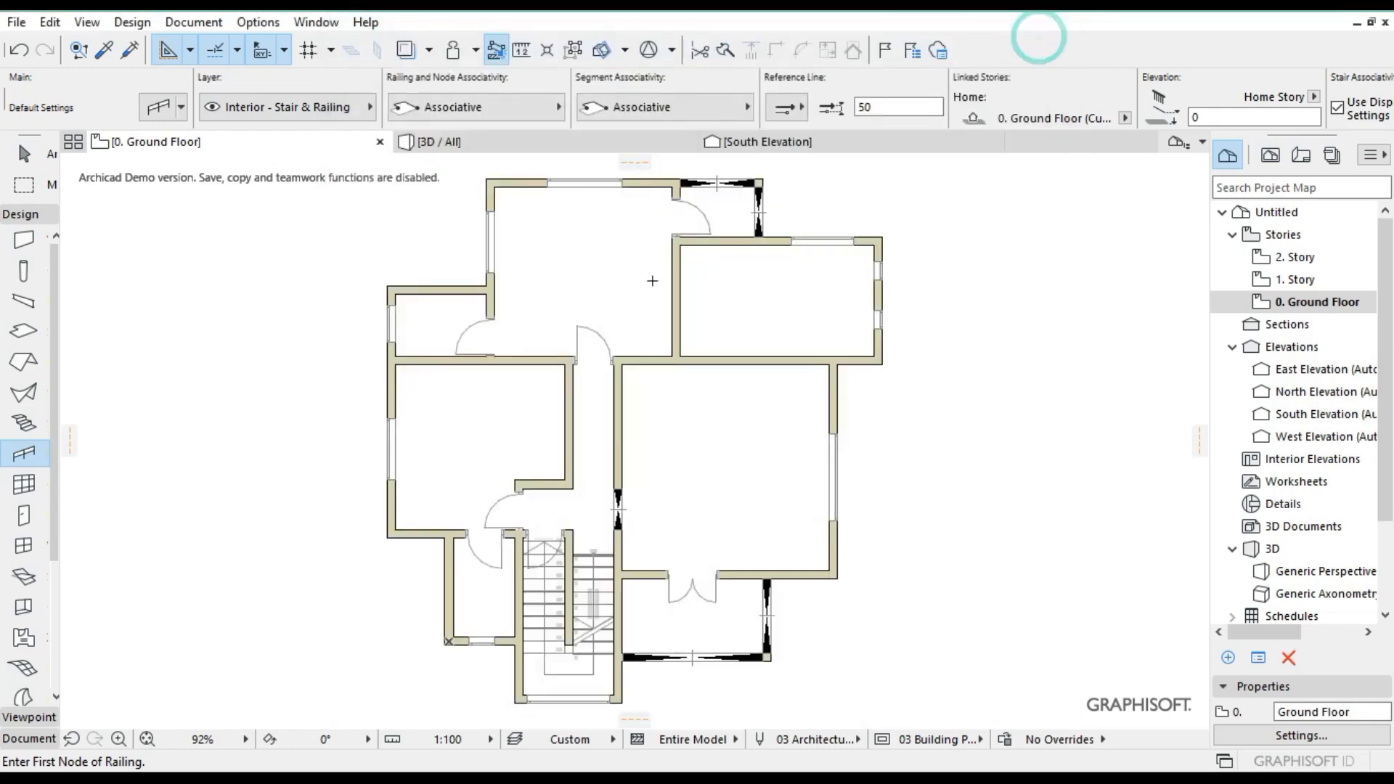
Look through the railing favorites, including Glass Paneled Railing, and close the list without applying one.
left_click(39, 446)
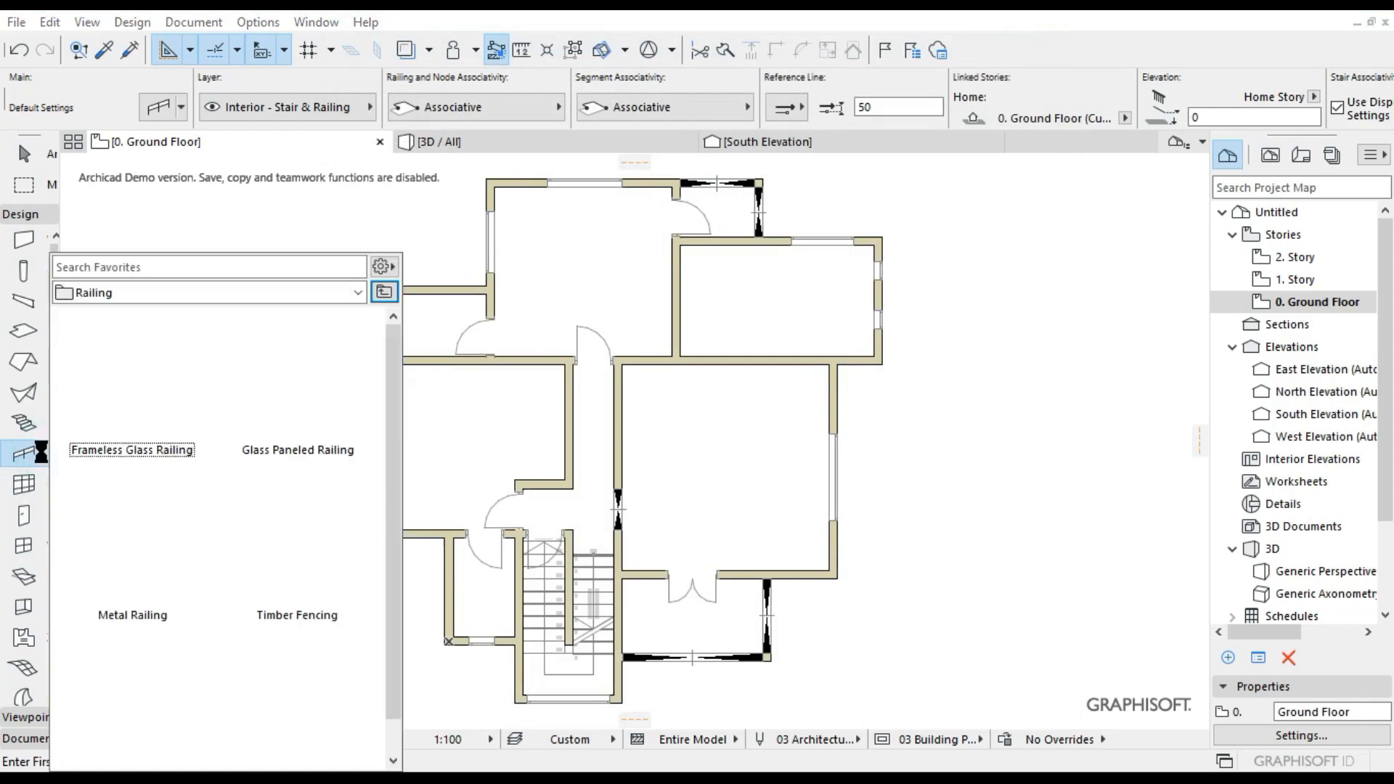
left_click(317, 411)
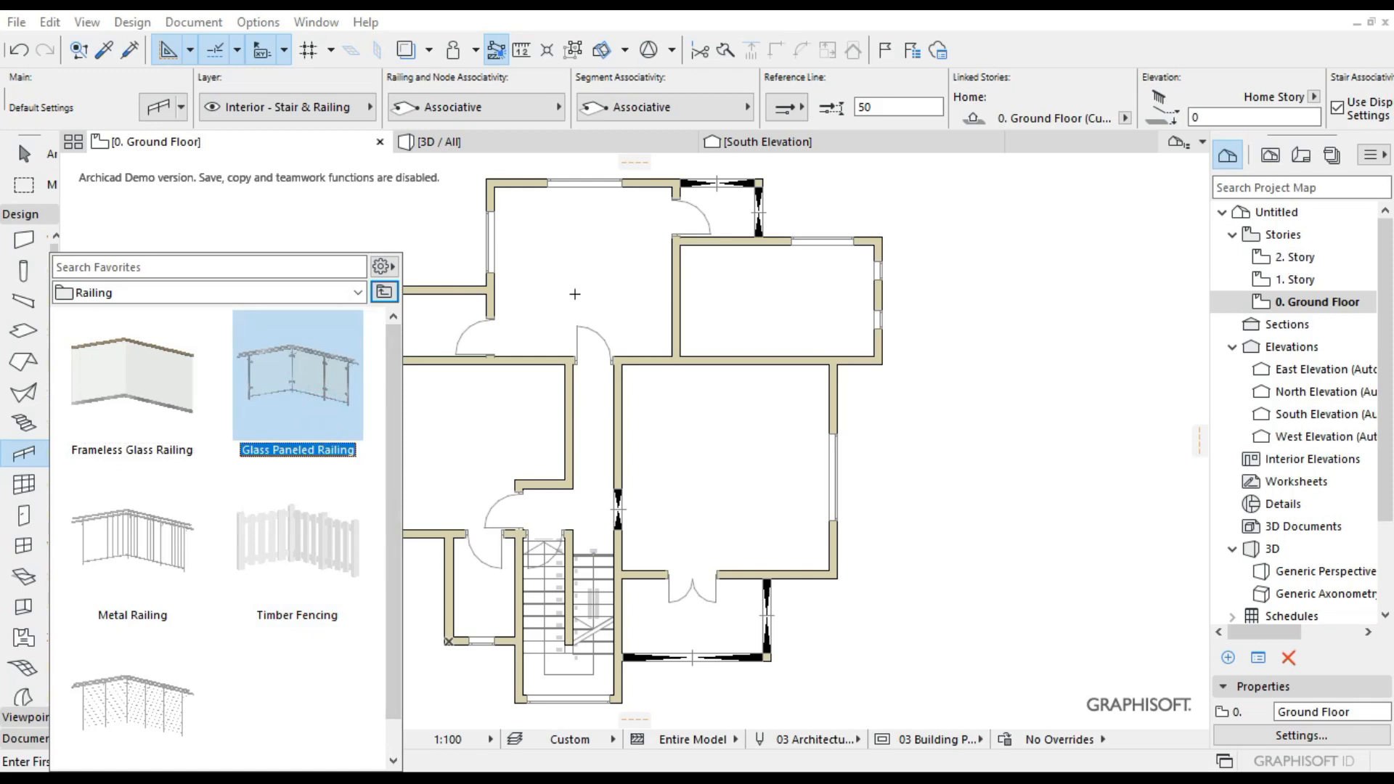
left_click(416, 226)
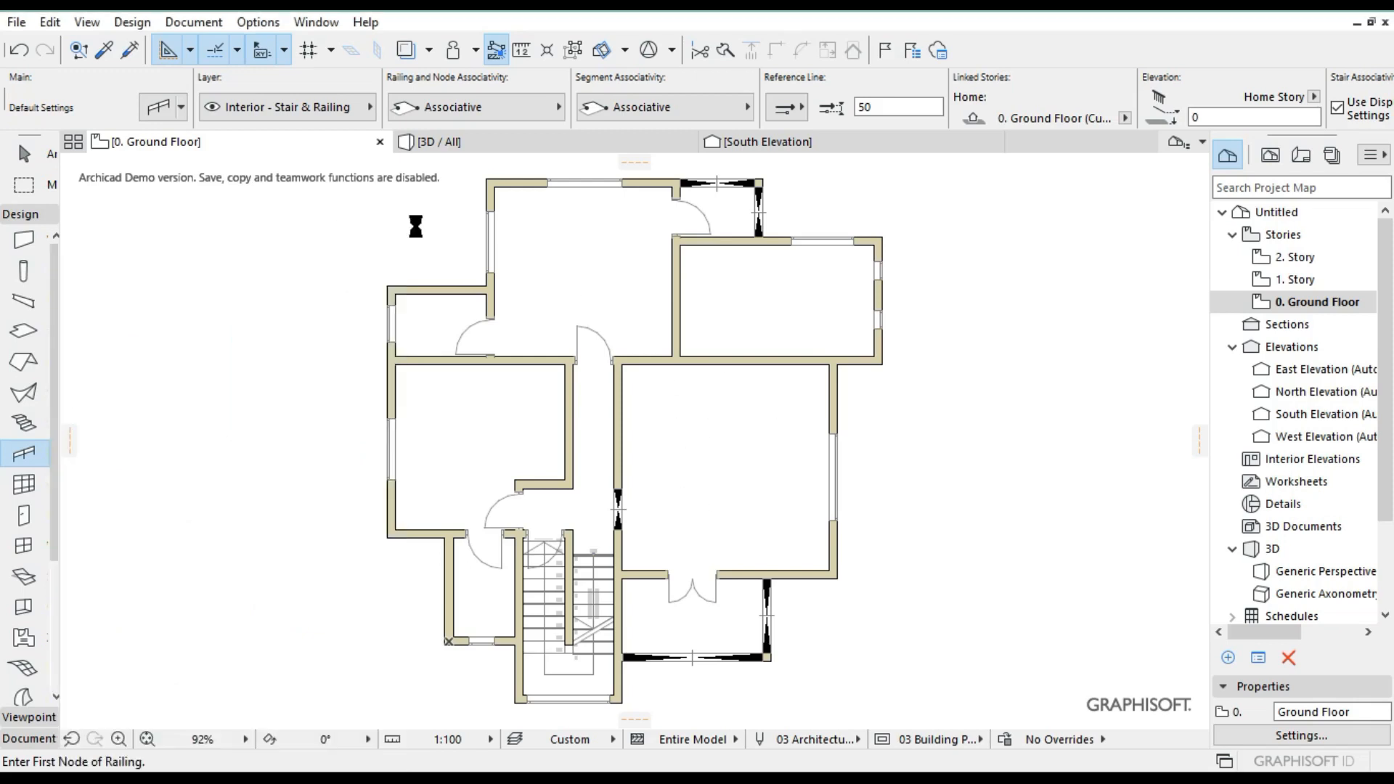
Open the 1. Story plan and hide the Shell - Roof layer.
double_click(1298, 283)
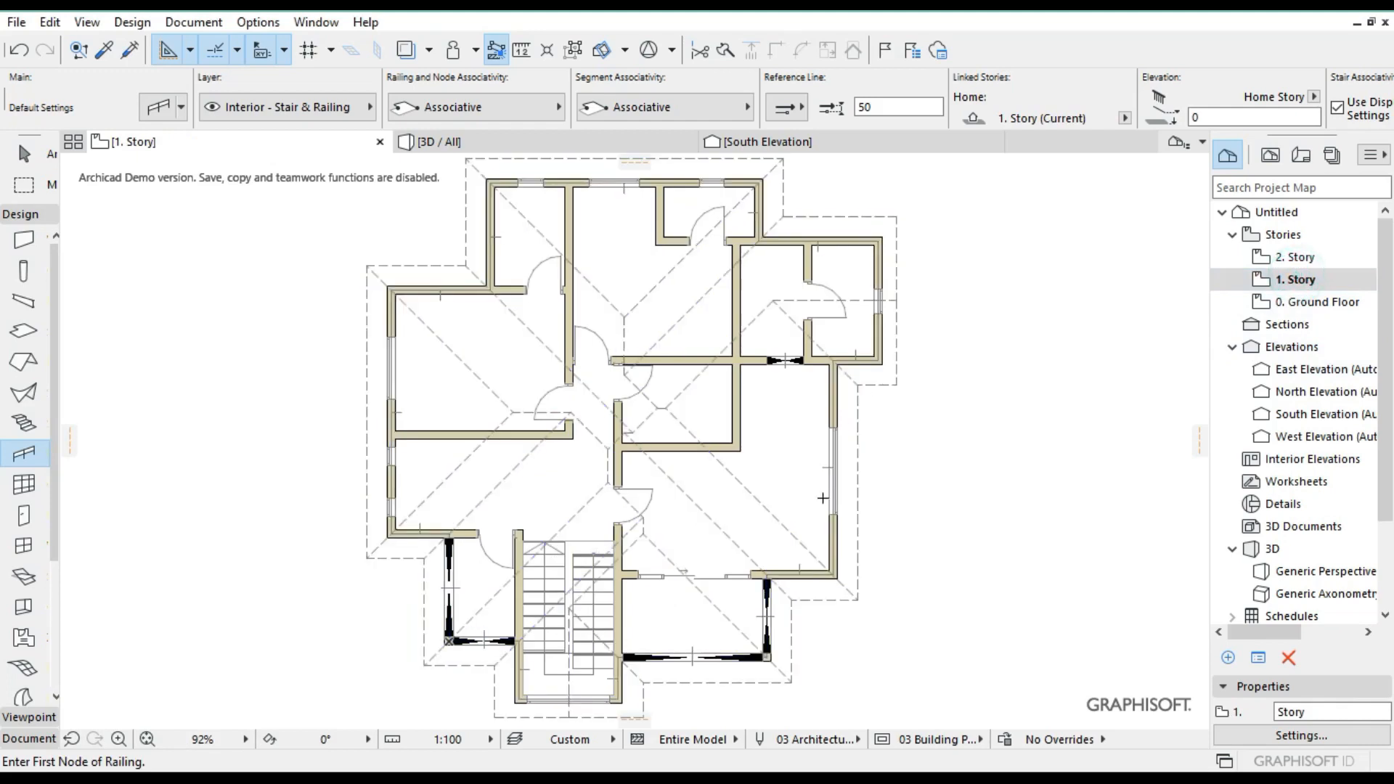
key("ctrl+l")
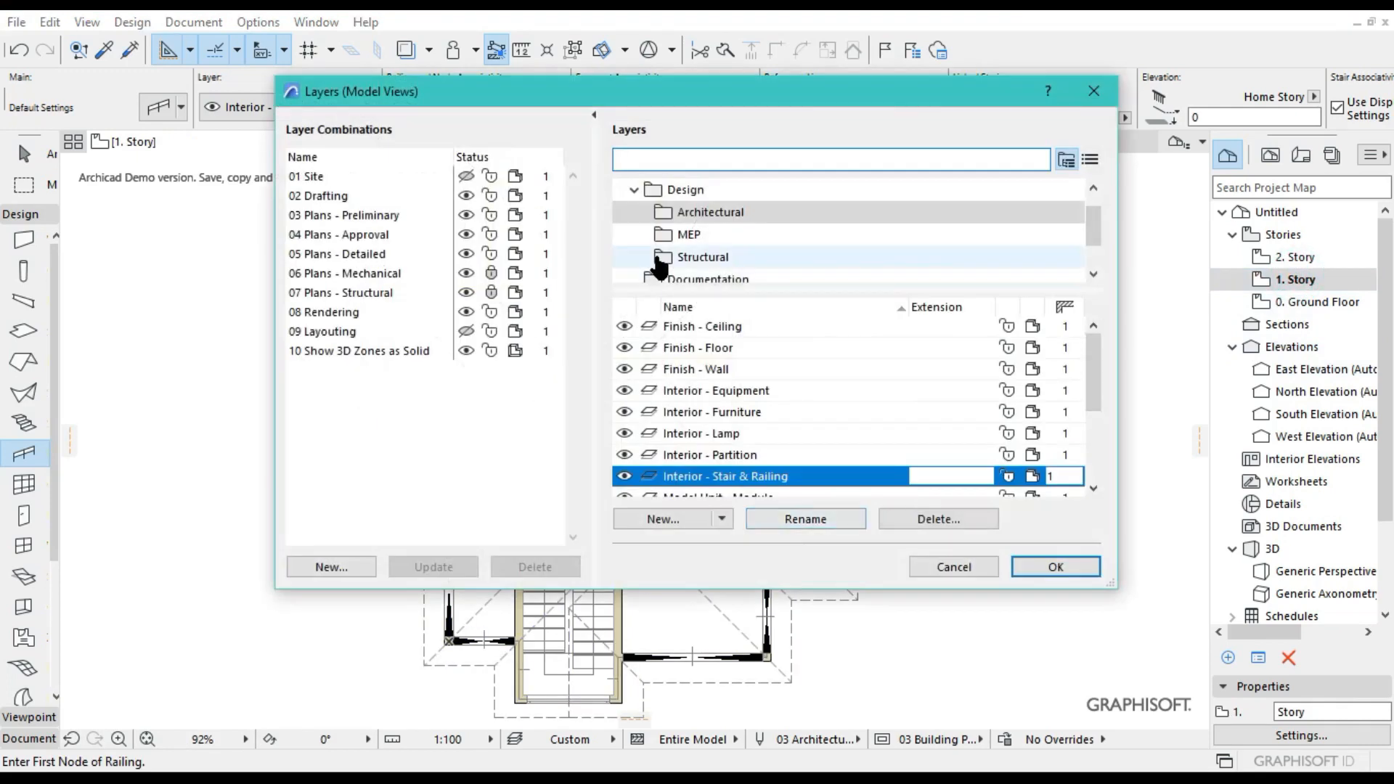
type("ro")
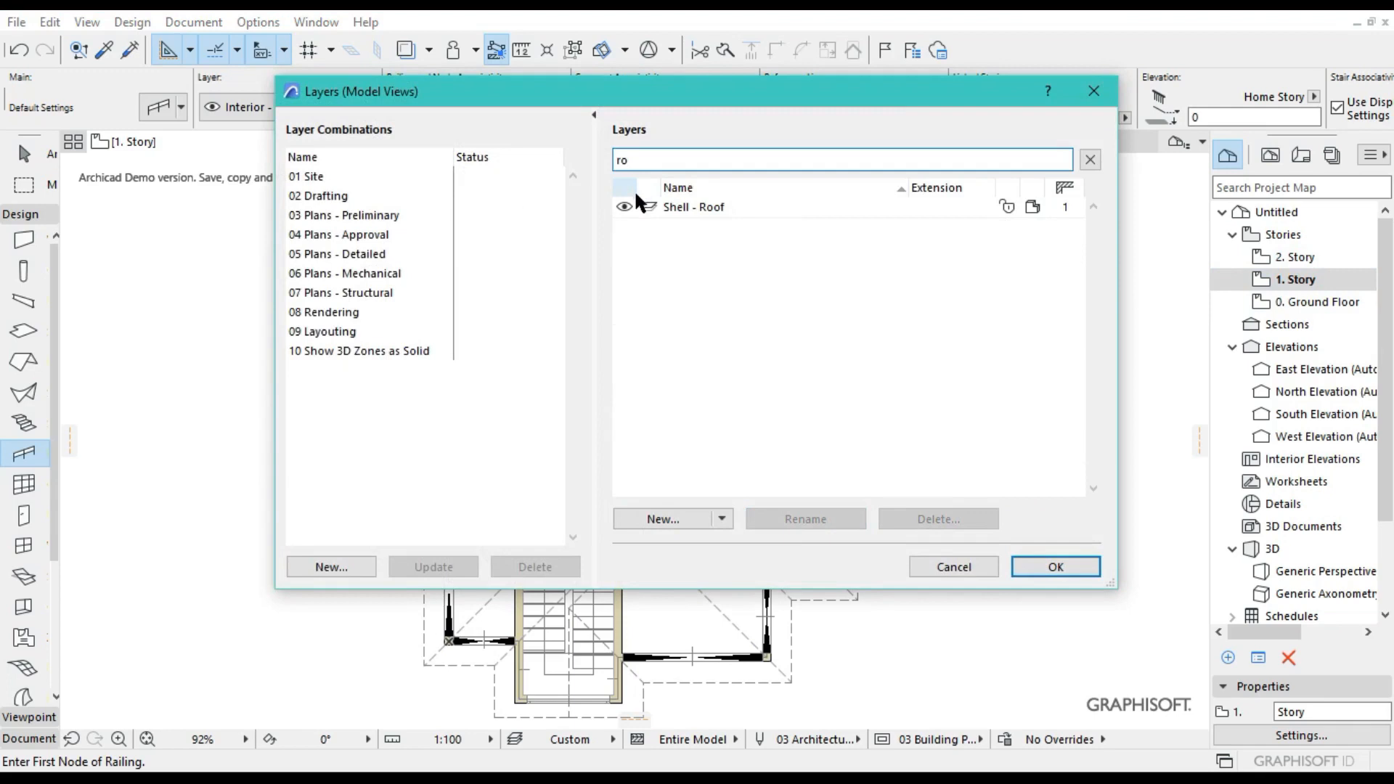
left_click(638, 206)
left_click(1056, 567)
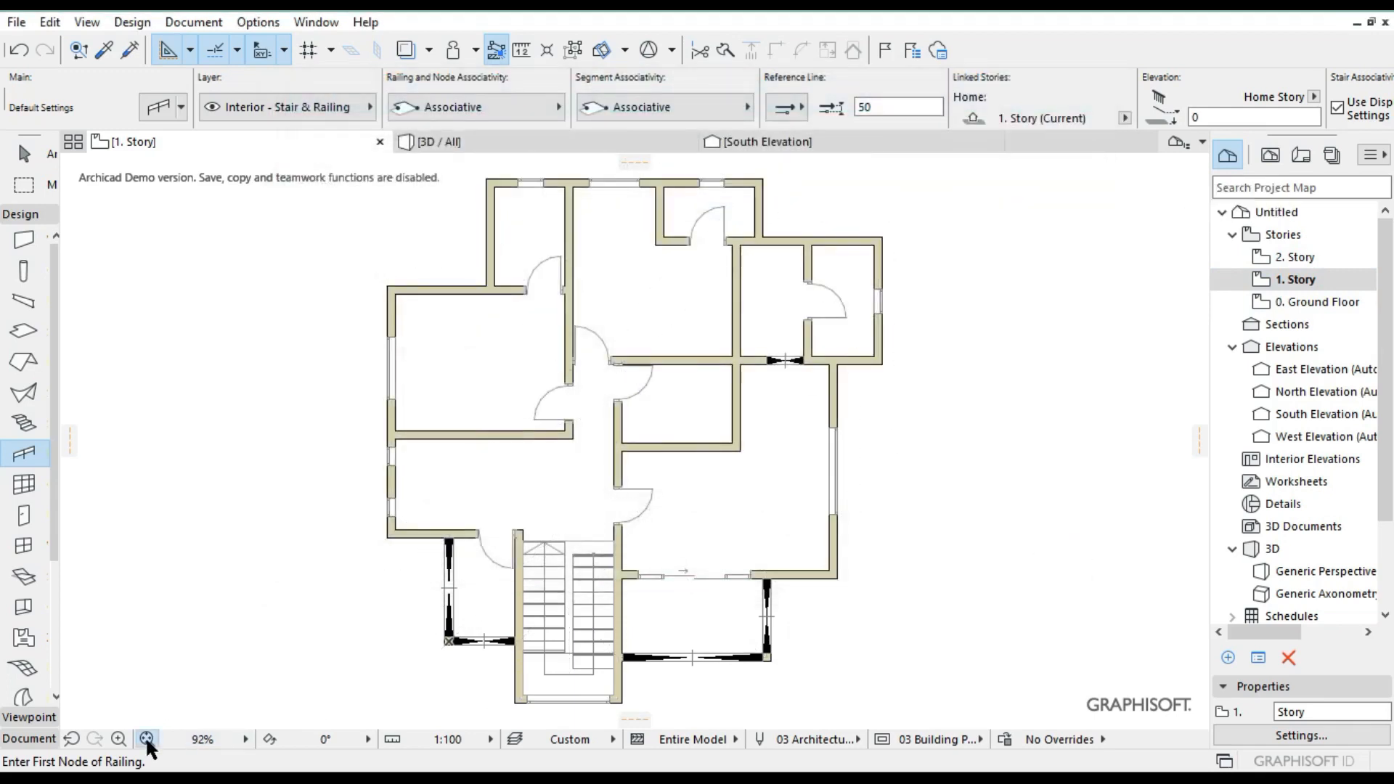
Remove the handrail from the segment in the default railing settings.
scroll(625, 653, "up", 2)
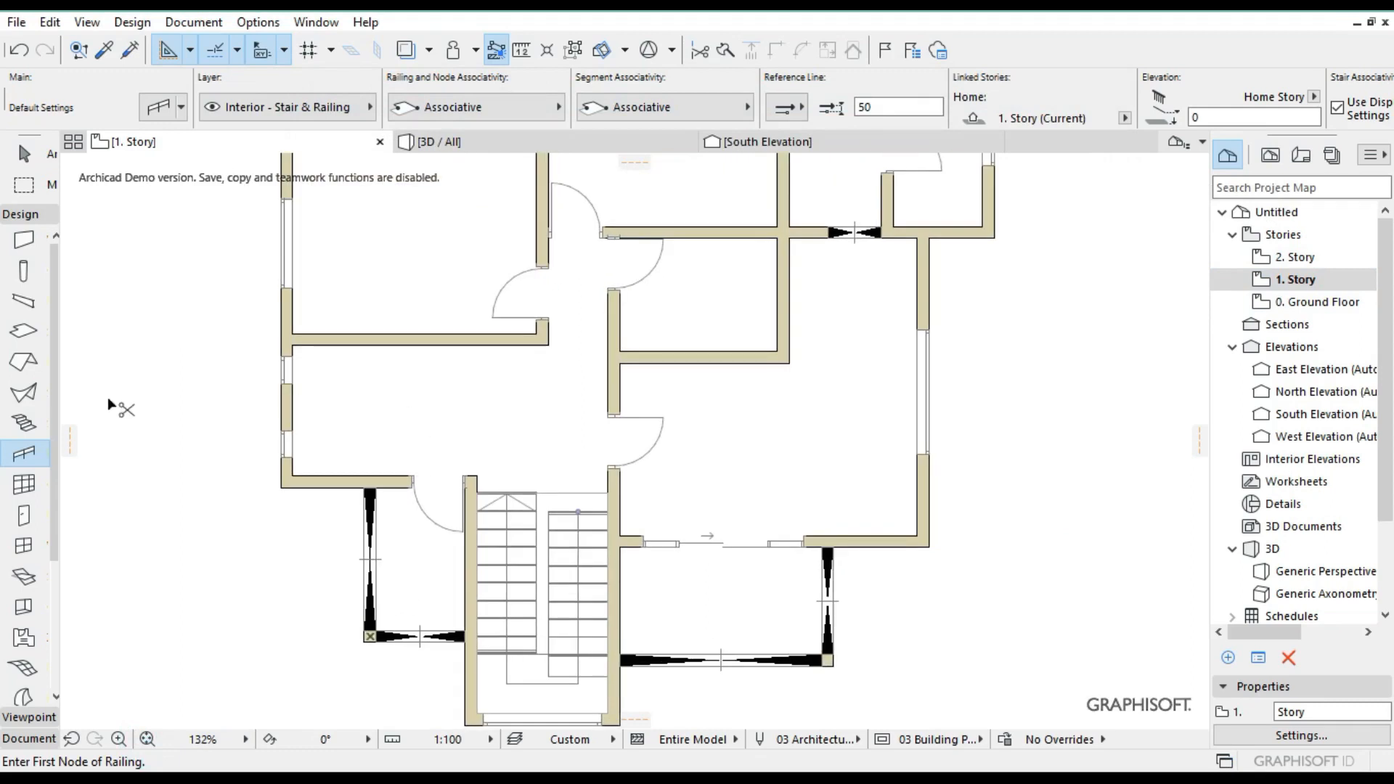
key("ctrl+t")
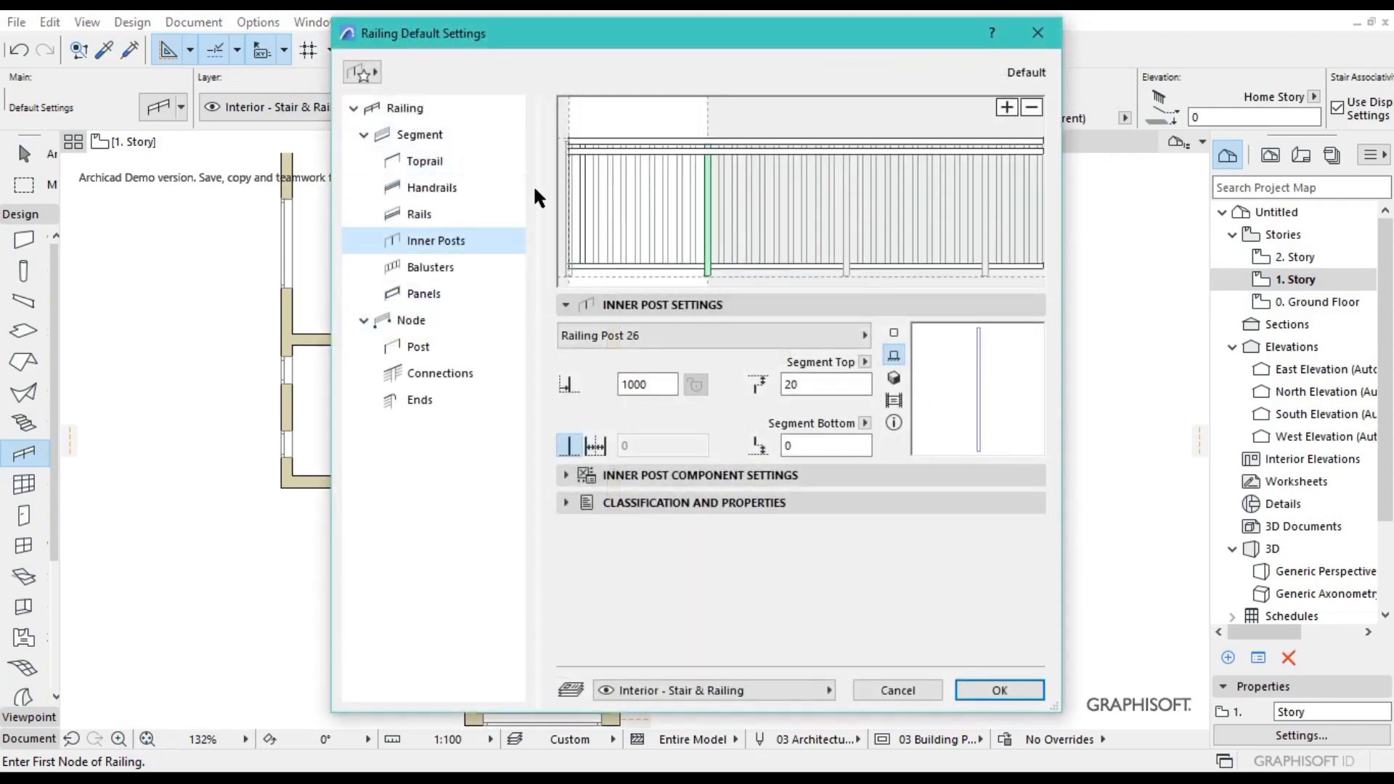
left_click(595, 149)
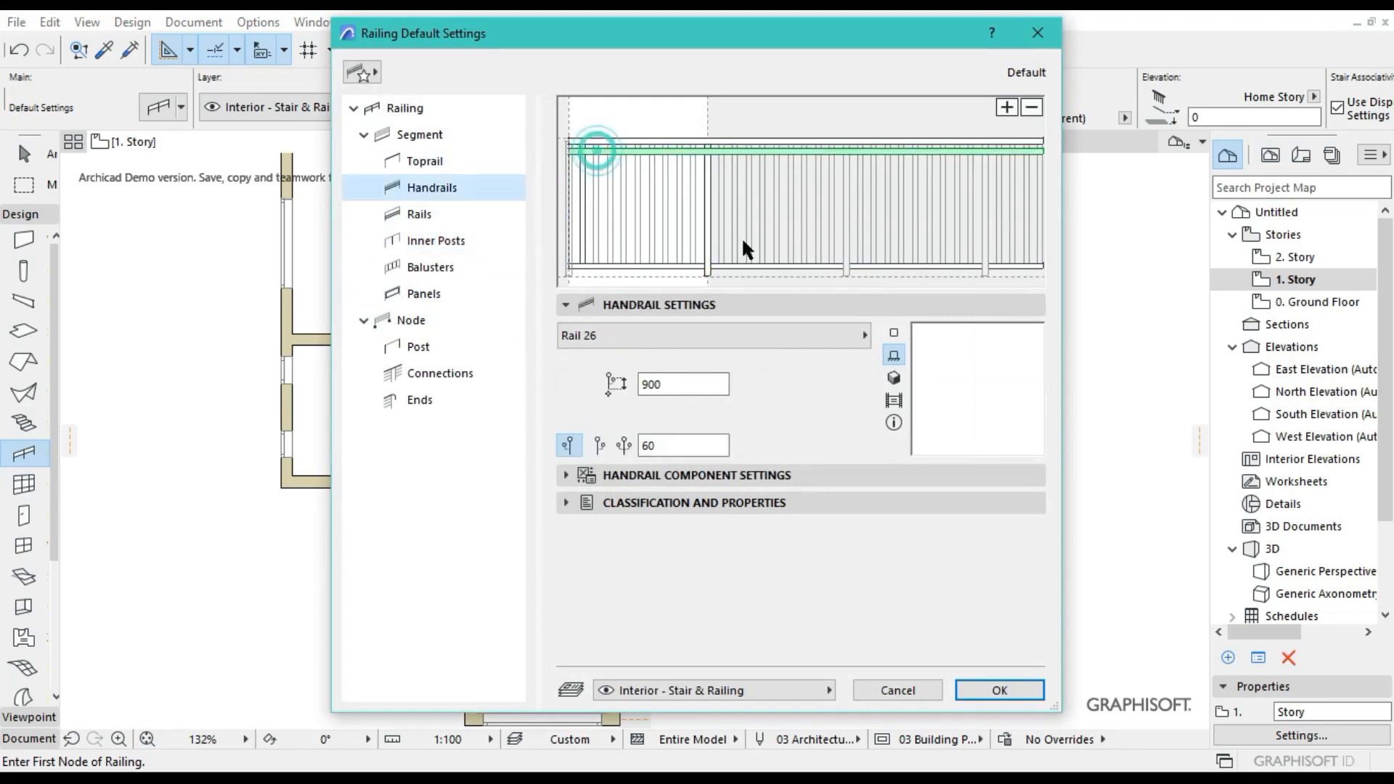
left_click(1031, 108)
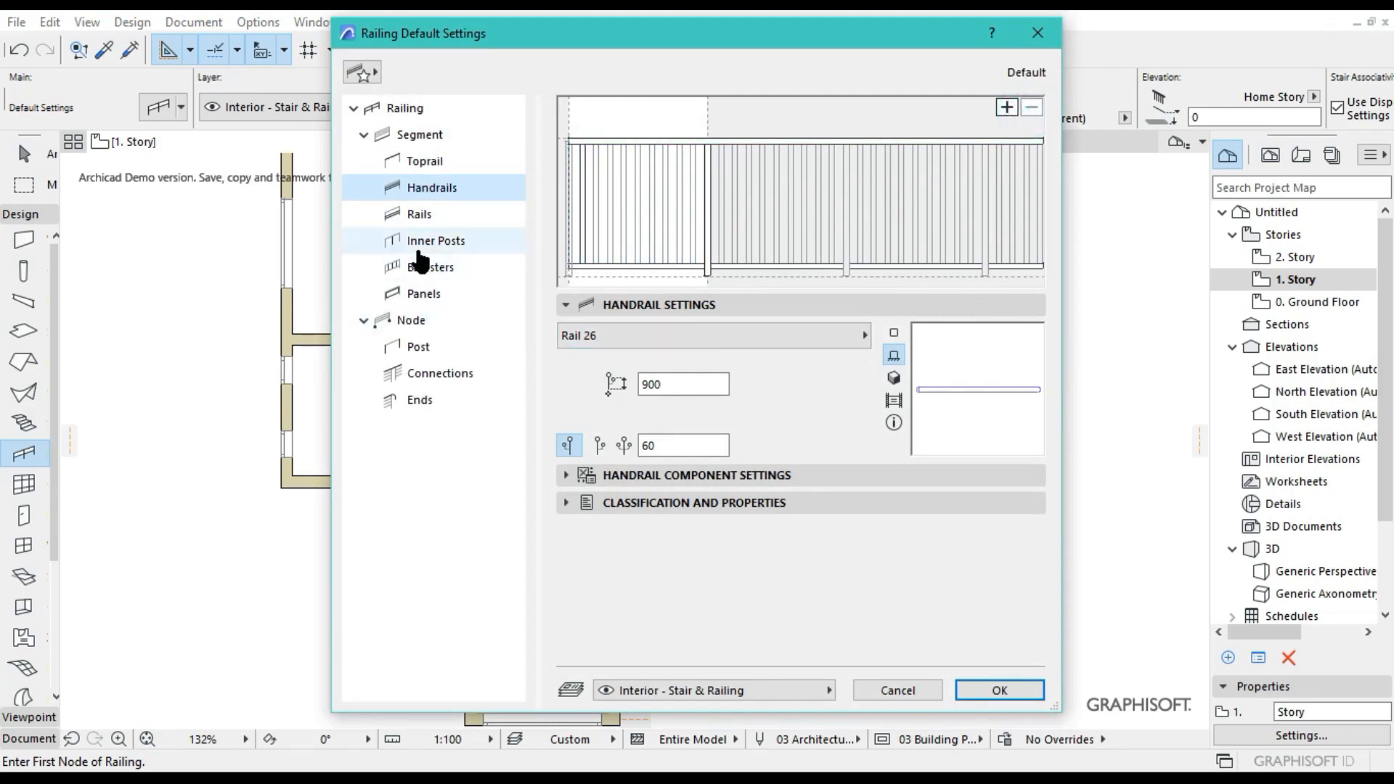
Remove the rail and the balusters from the segment in the default railing settings.
left_click(421, 215)
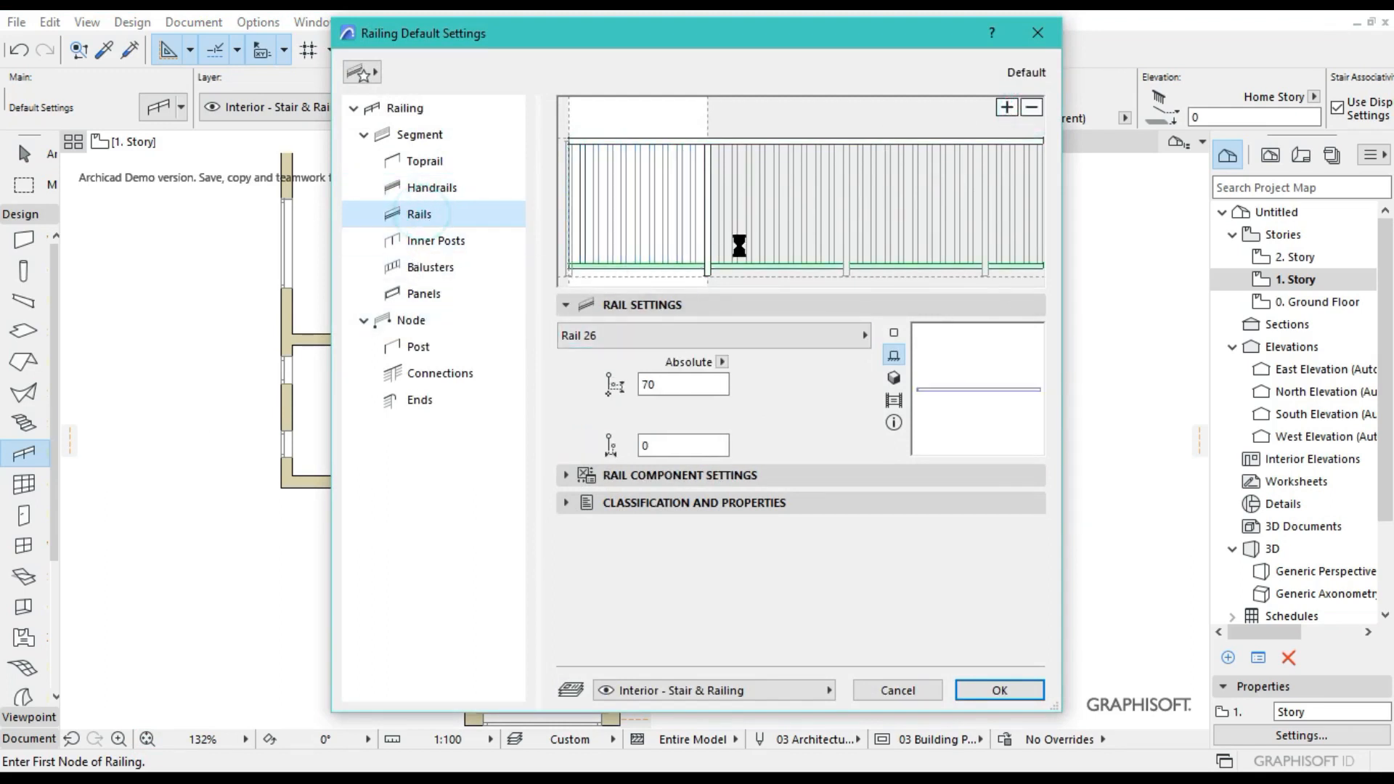
left_click(1031, 107)
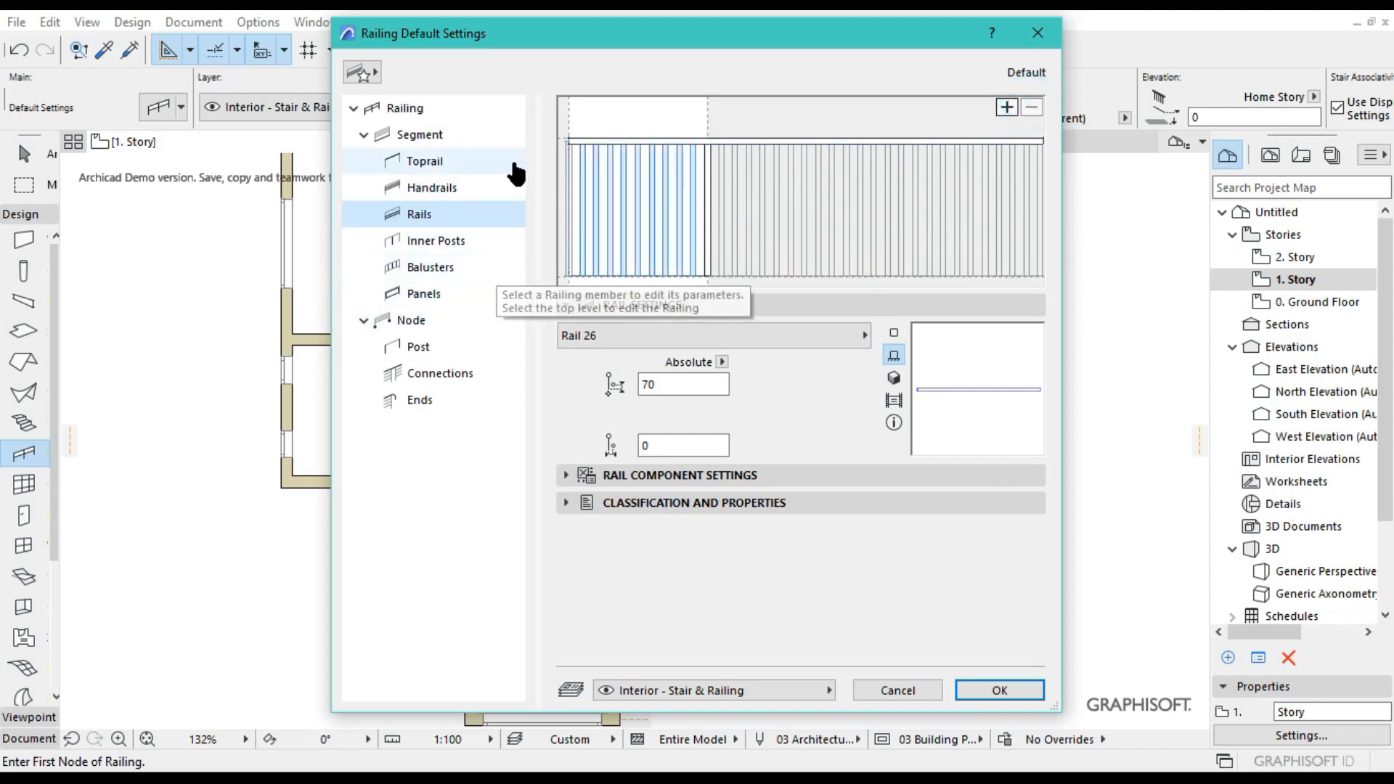
left_click(624, 208)
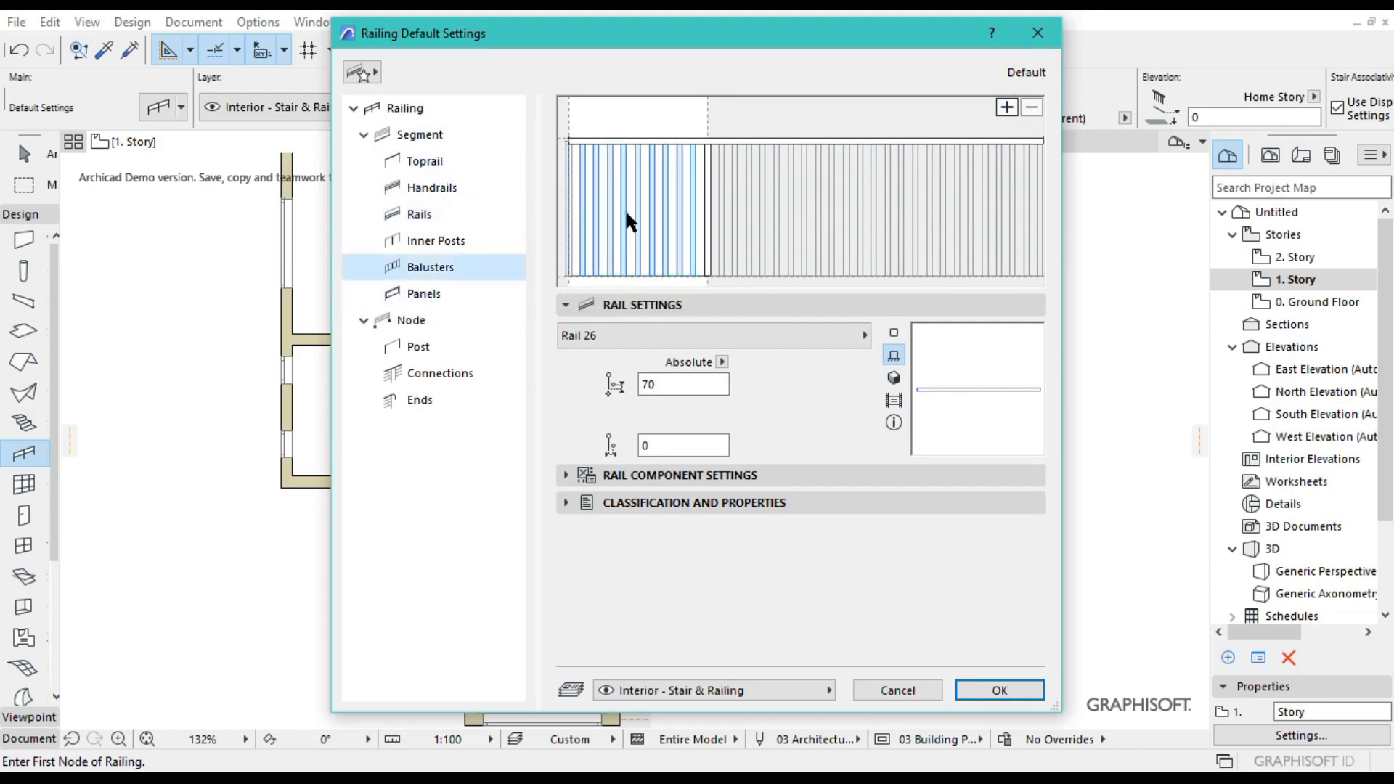
left_click(1030, 107)
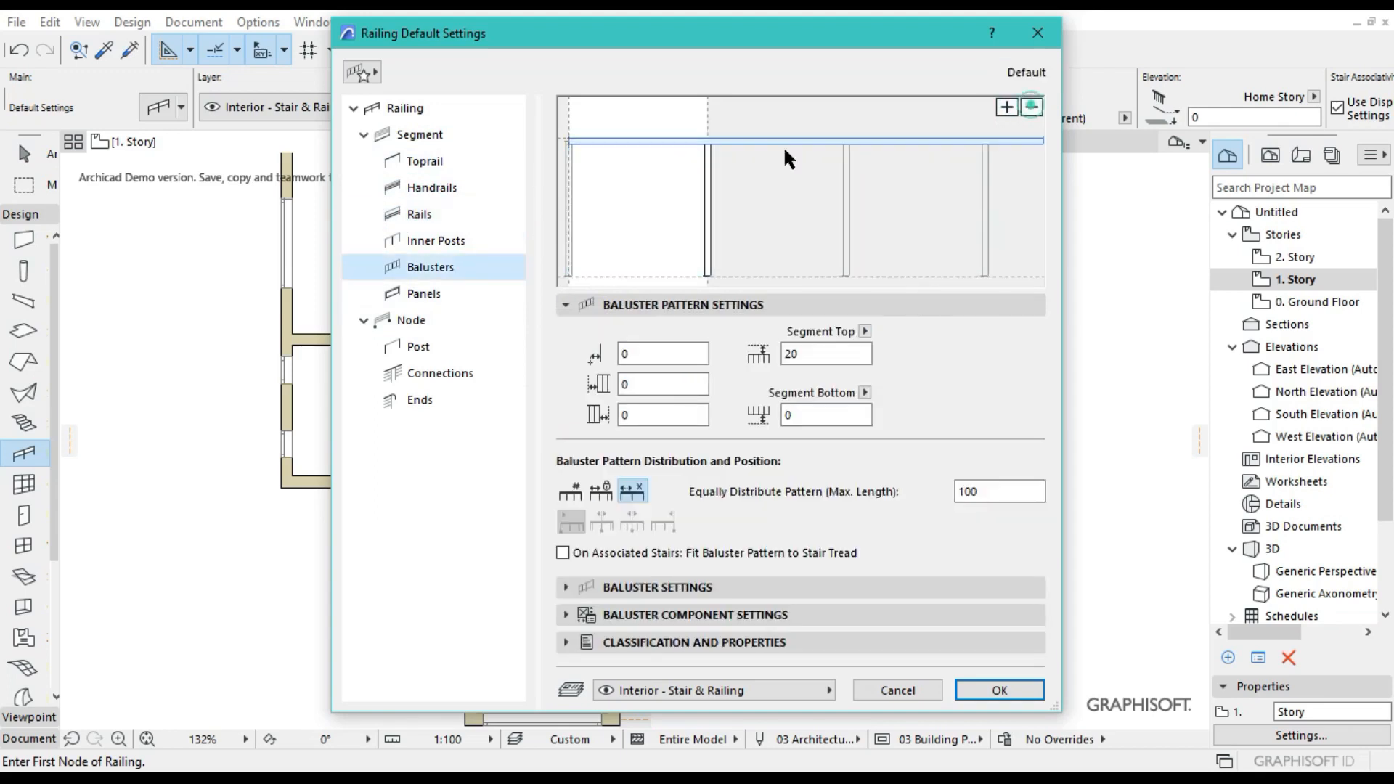
Add a Railing Panel 26 panel to the railing segment.
left_click(420, 294)
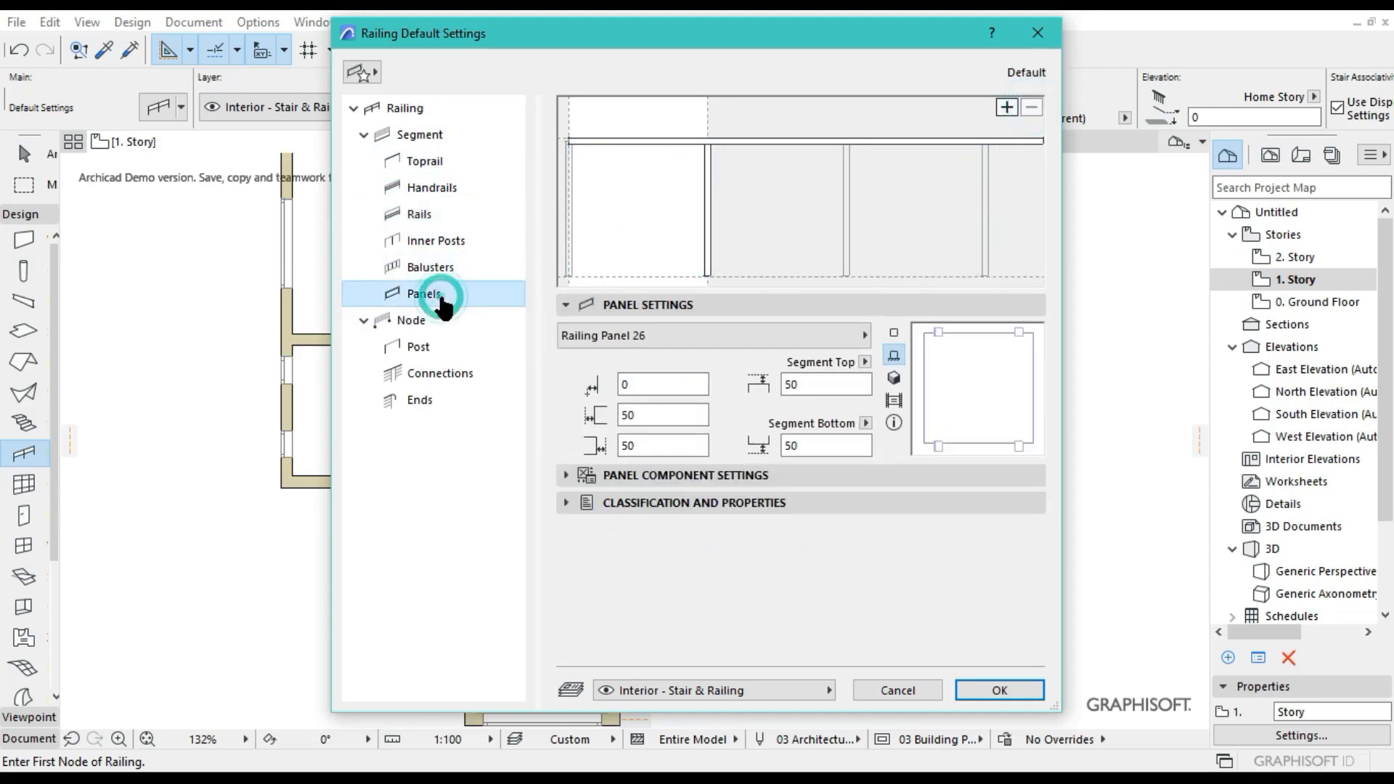
left_click(649, 213)
left_click(1005, 107)
left_click(683, 192)
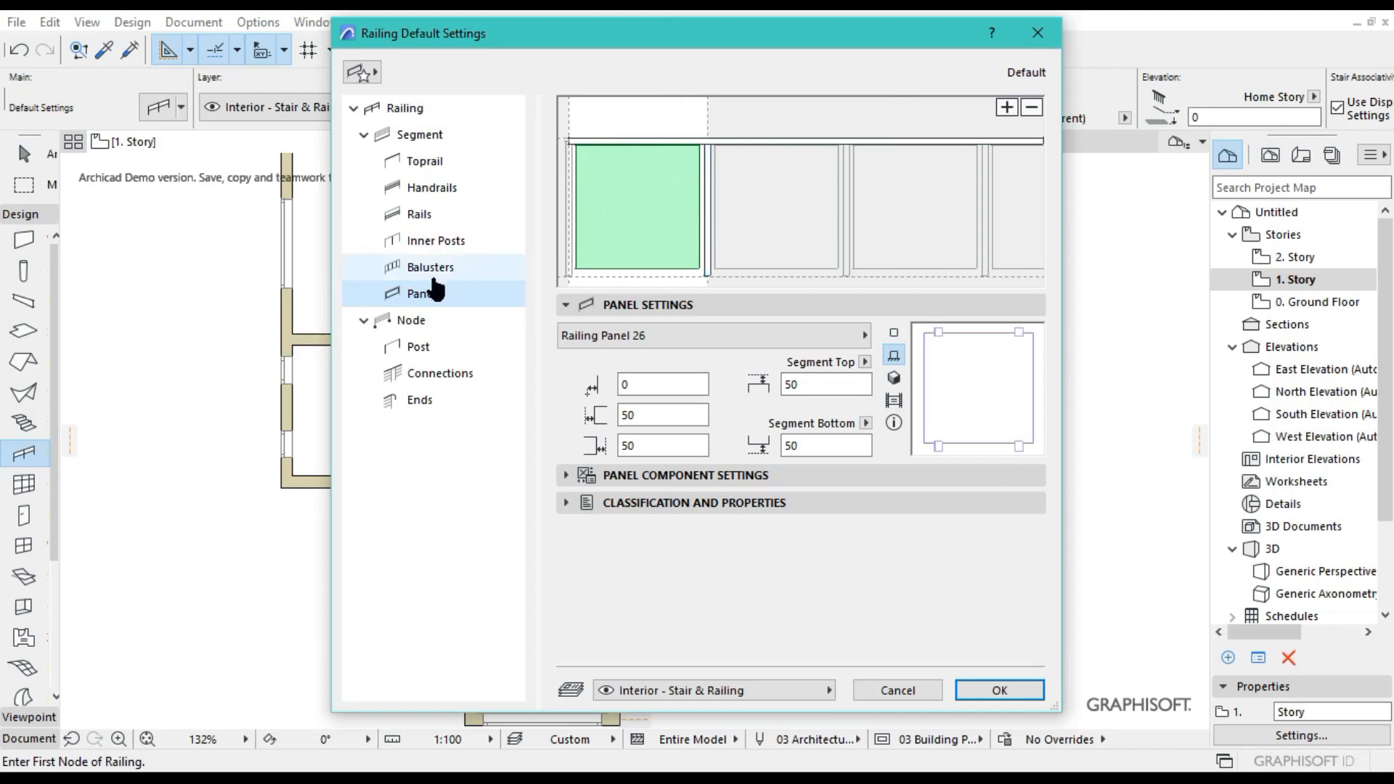
Review the baluster, inner post and node settings, and set the node's post type to None.
left_click(462, 273)
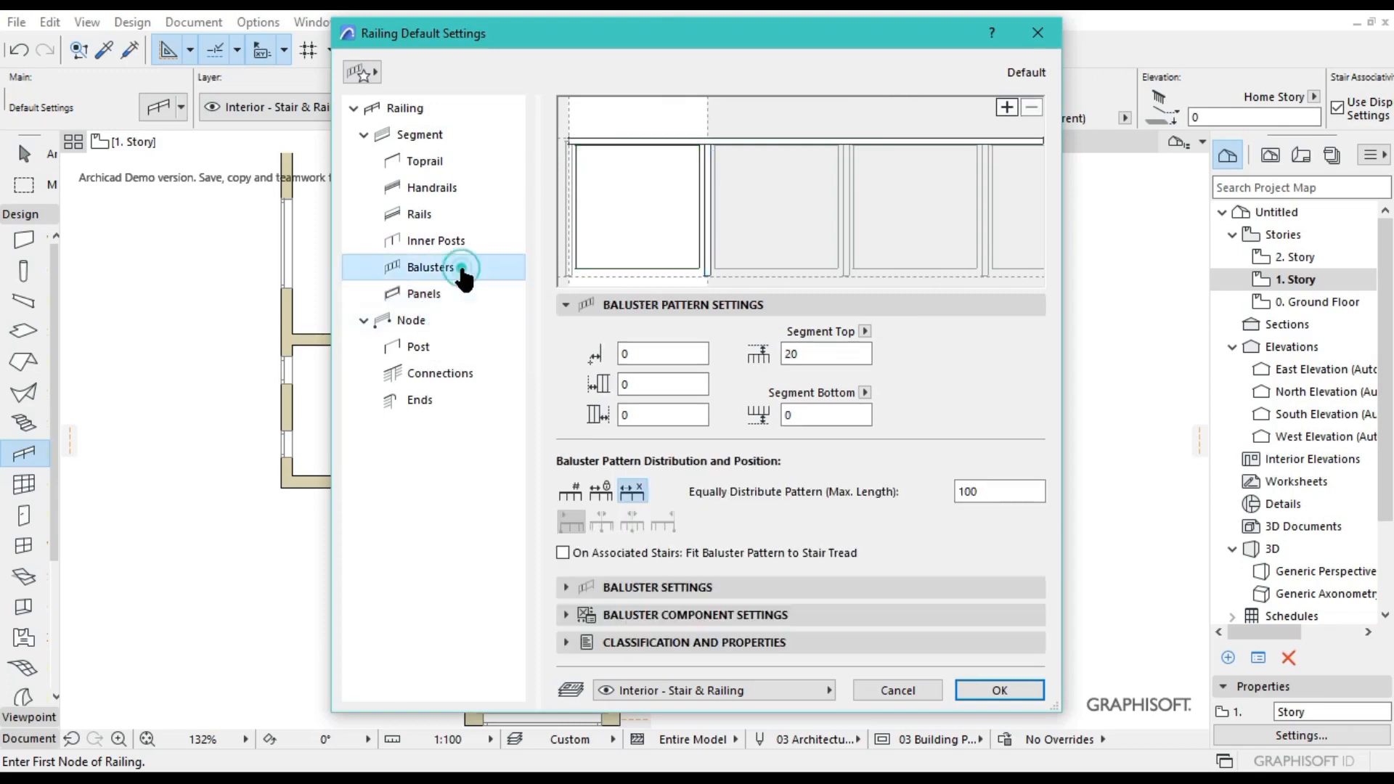
left_click(446, 245)
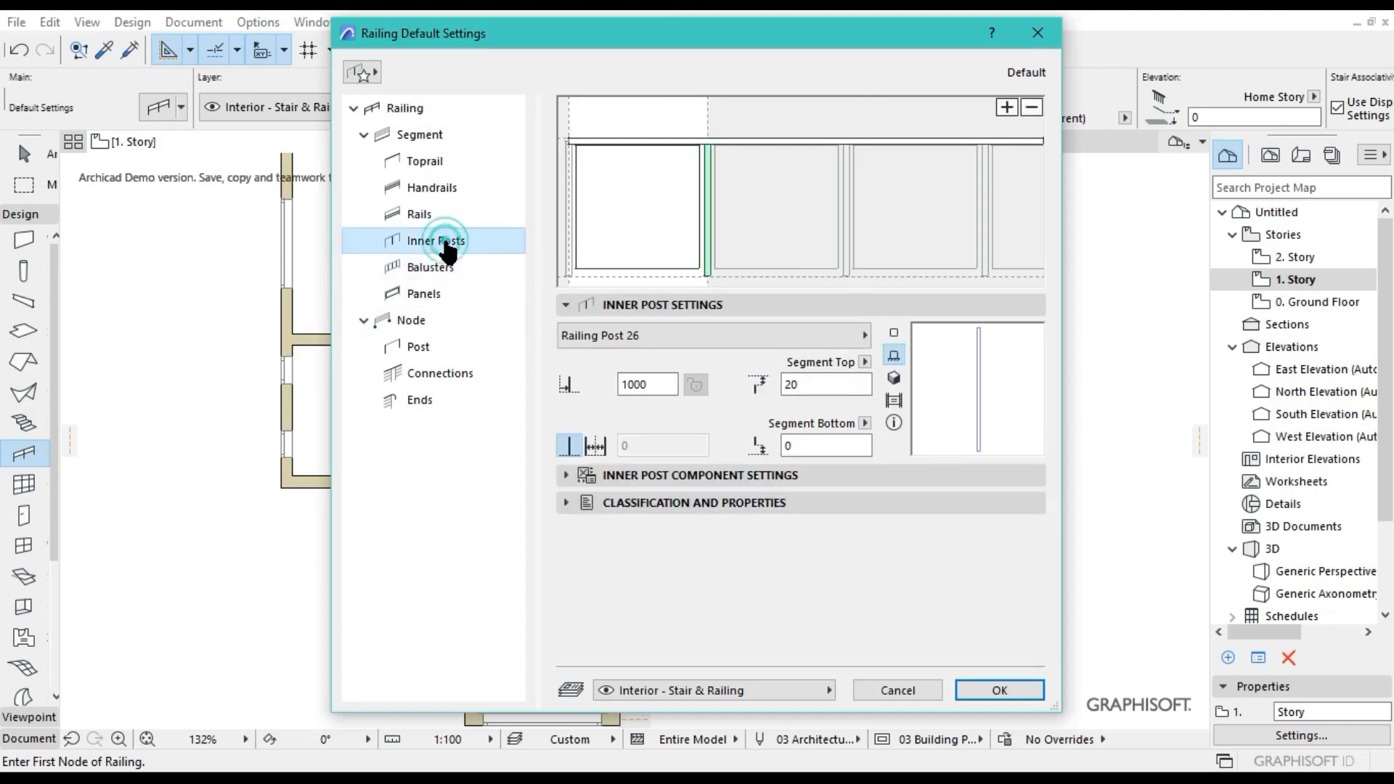
left_click(431, 326)
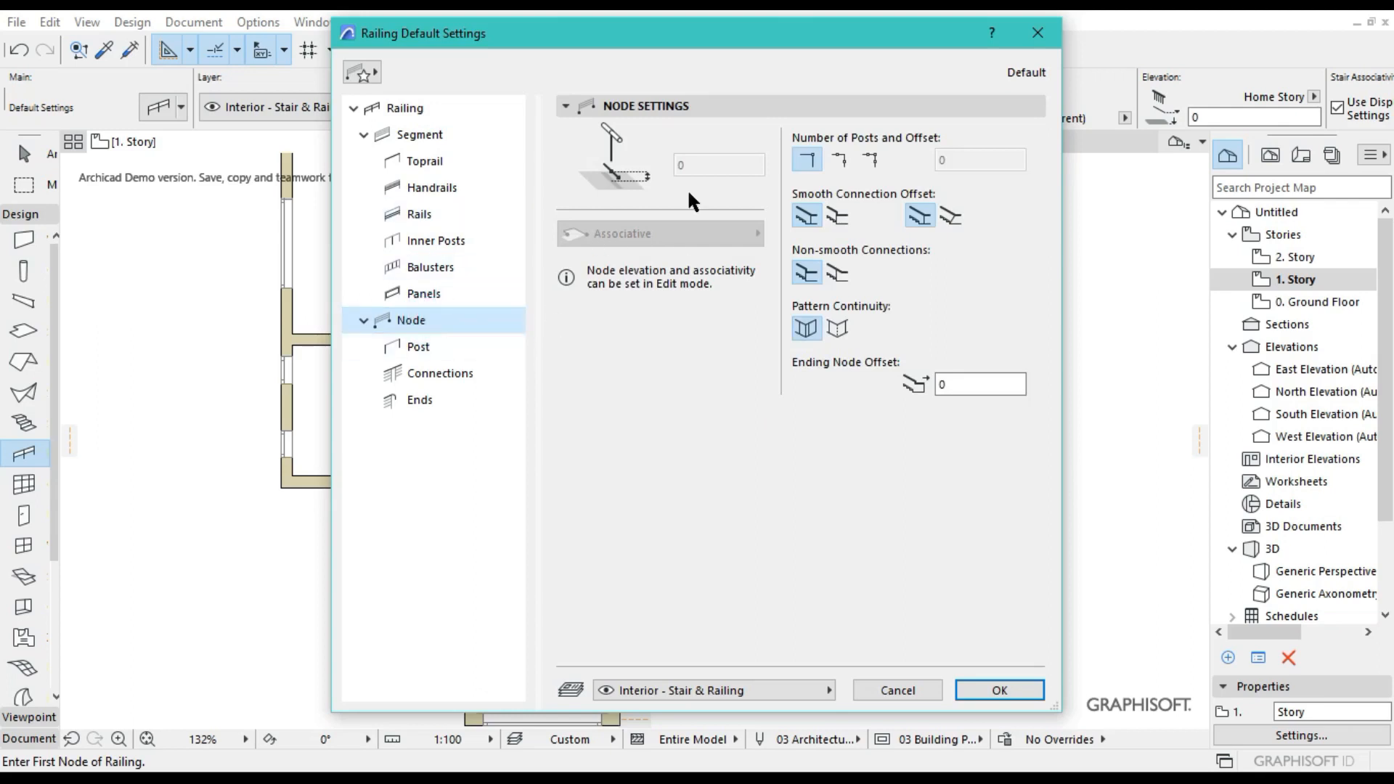
left_click(425, 346)
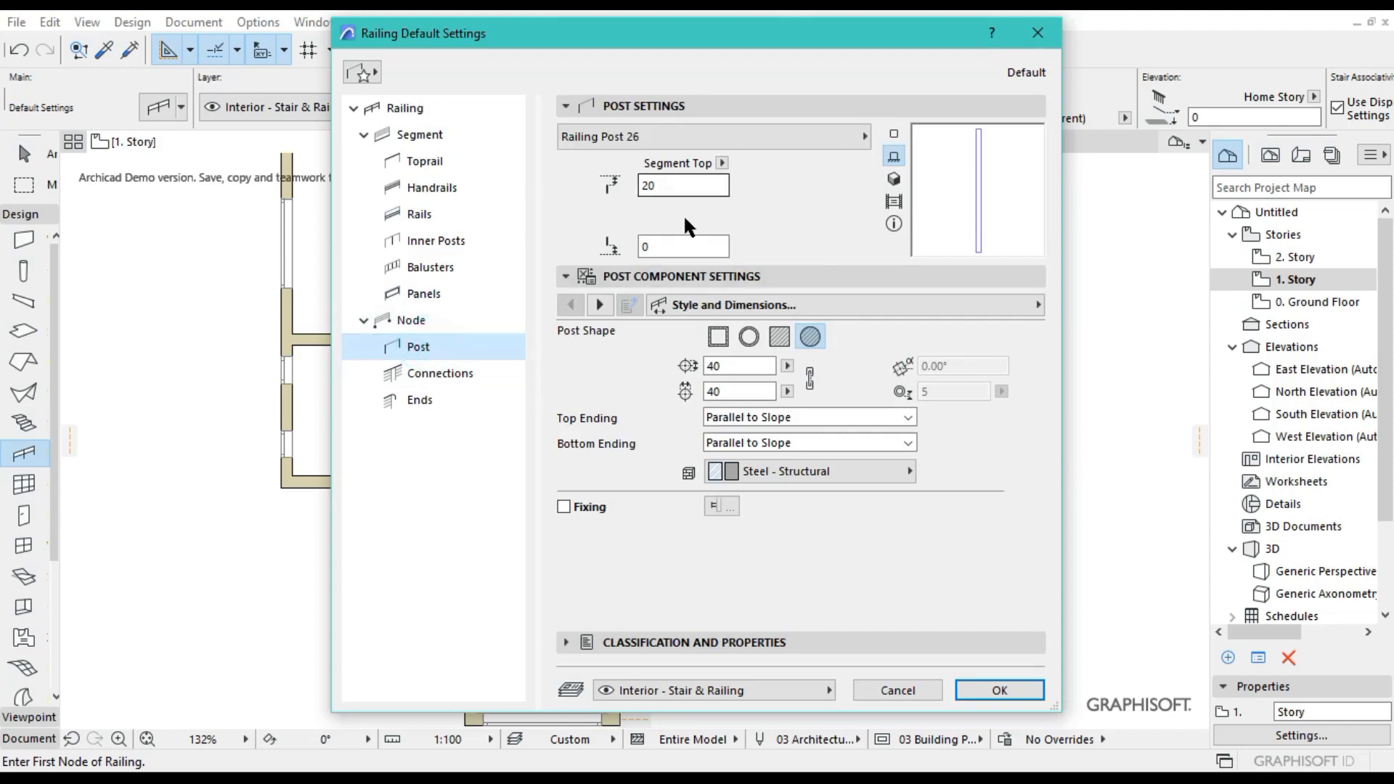
left_click(652, 137)
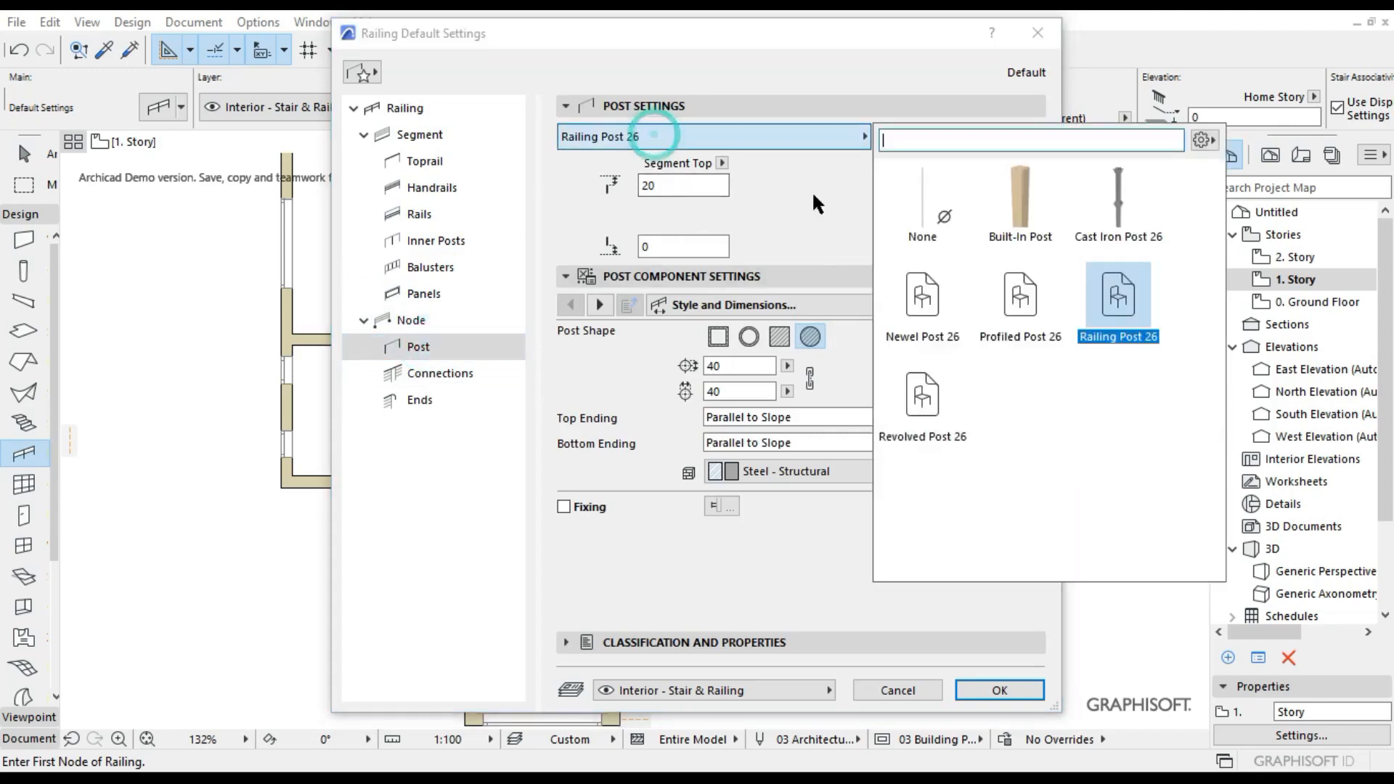
left_click(918, 193)
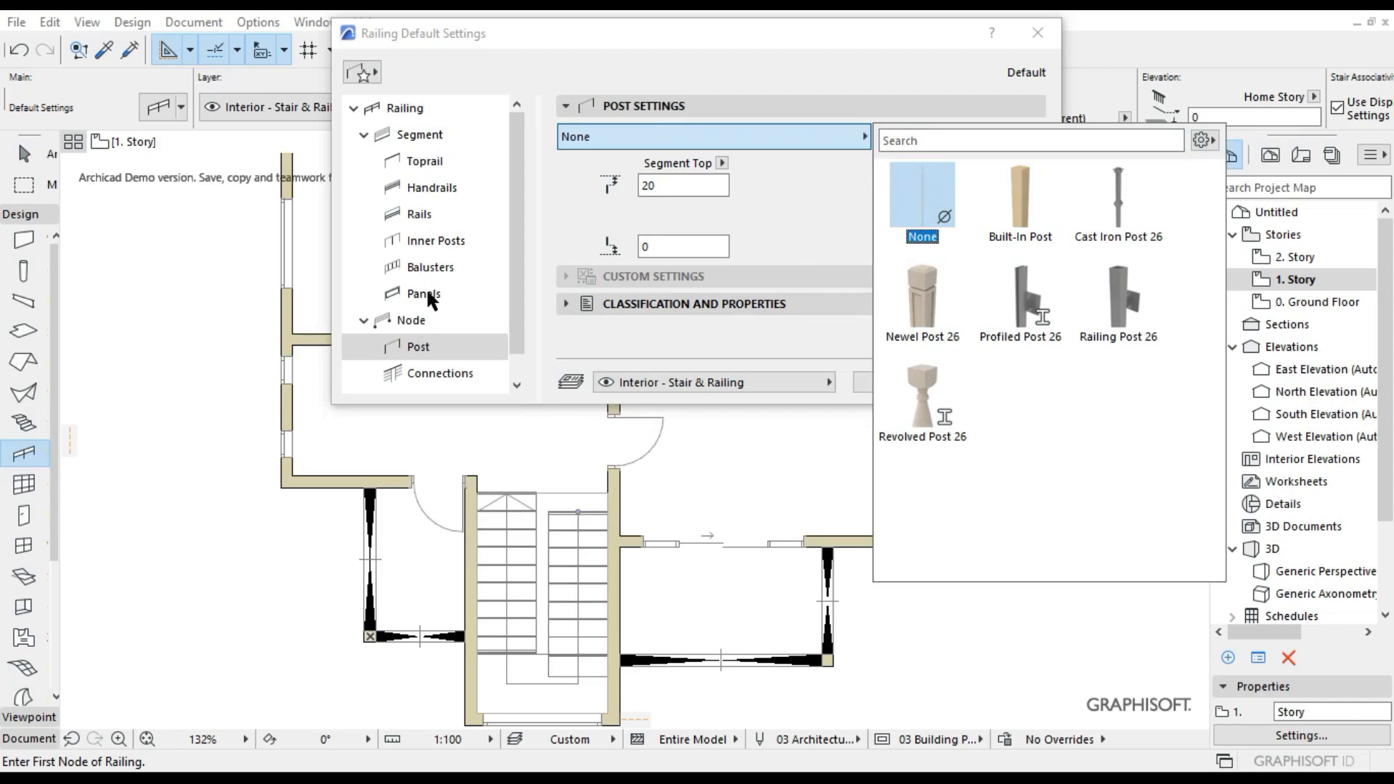
Keep Railing Post 26 for the inner posts and change their post shape to a hollow rectangular profile.
left_click(456, 242)
left_click(465, 248)
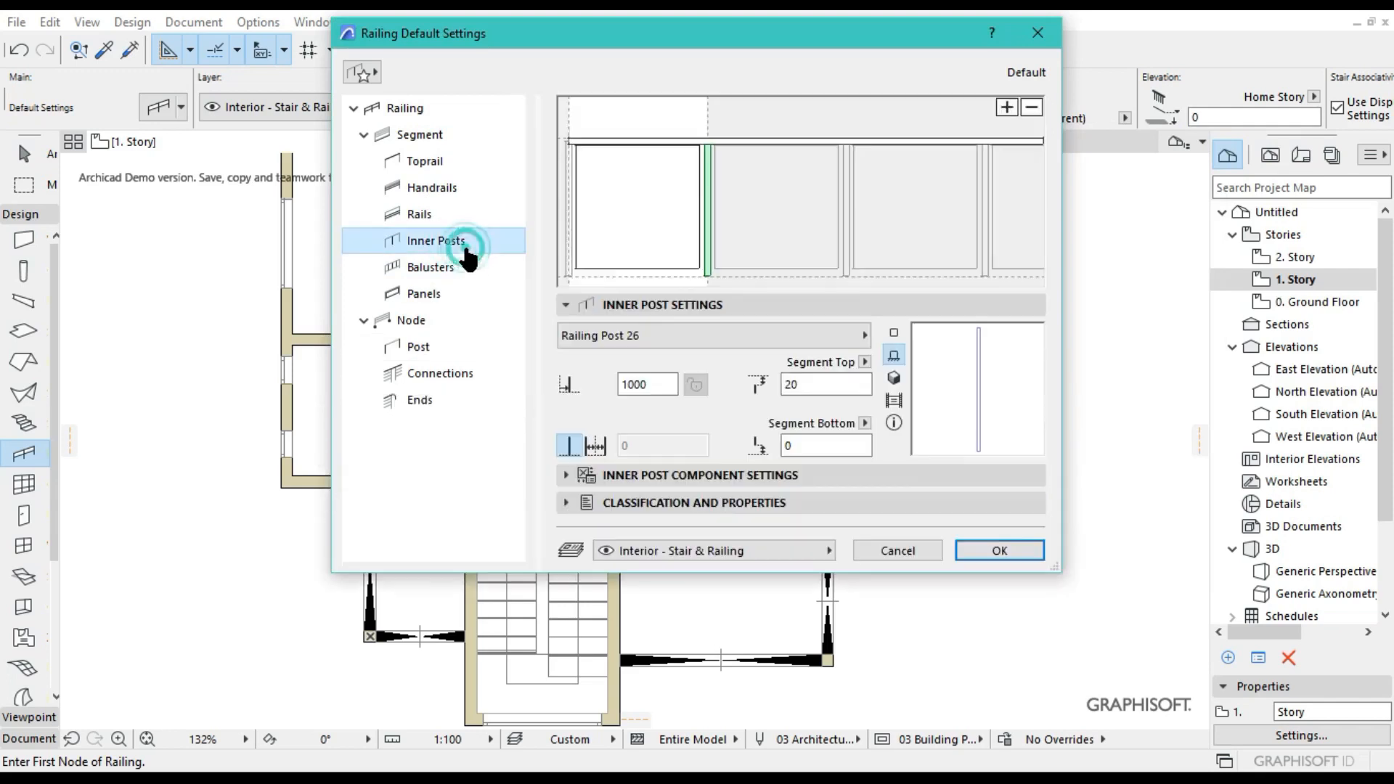
left_click(594, 337)
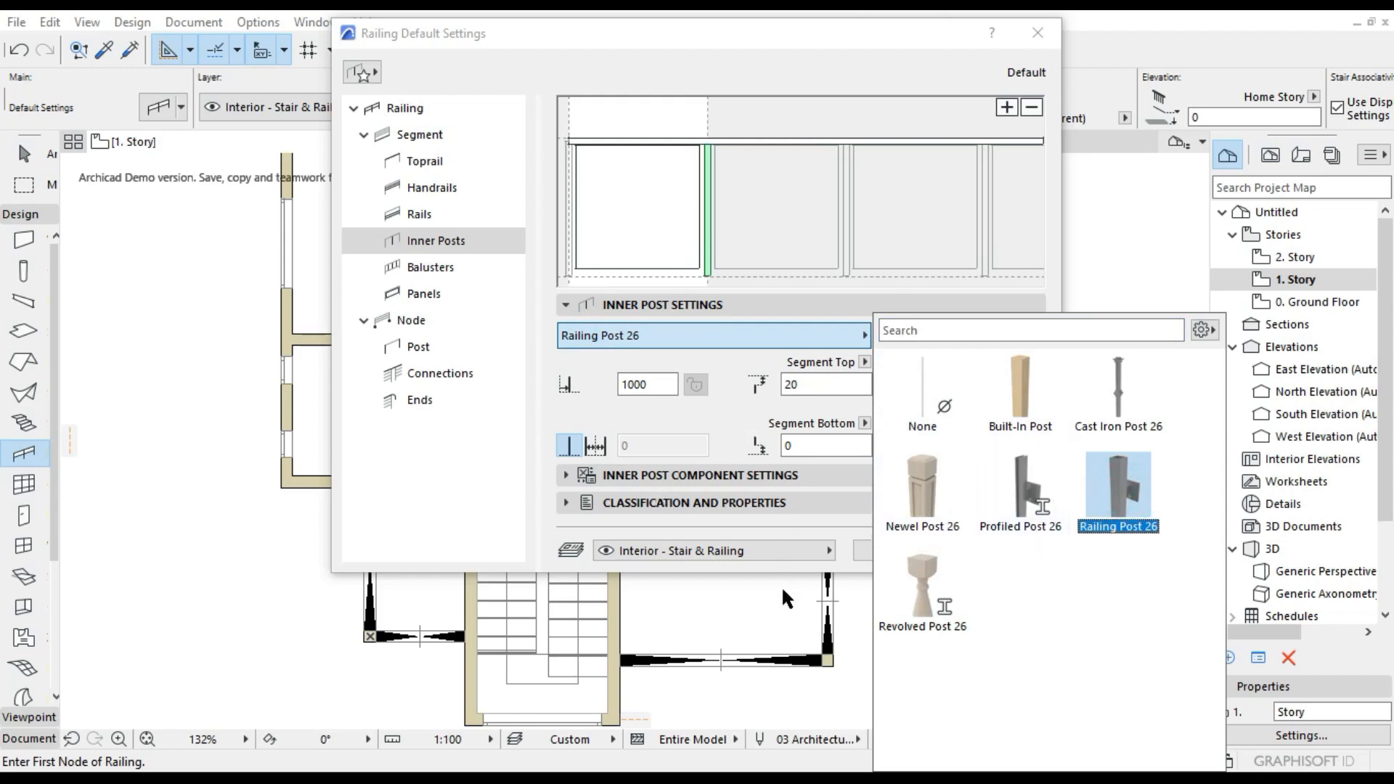
left_click(730, 367)
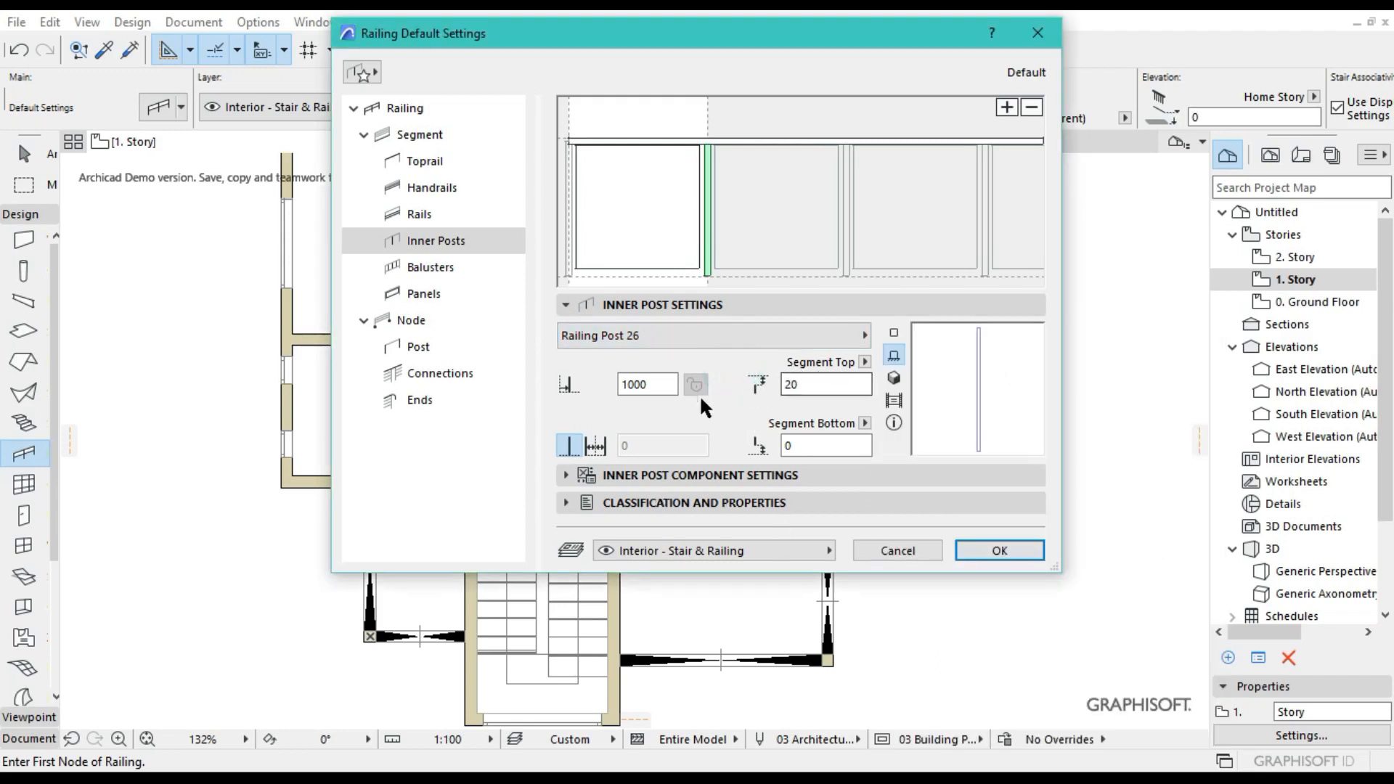
left_click(622, 476)
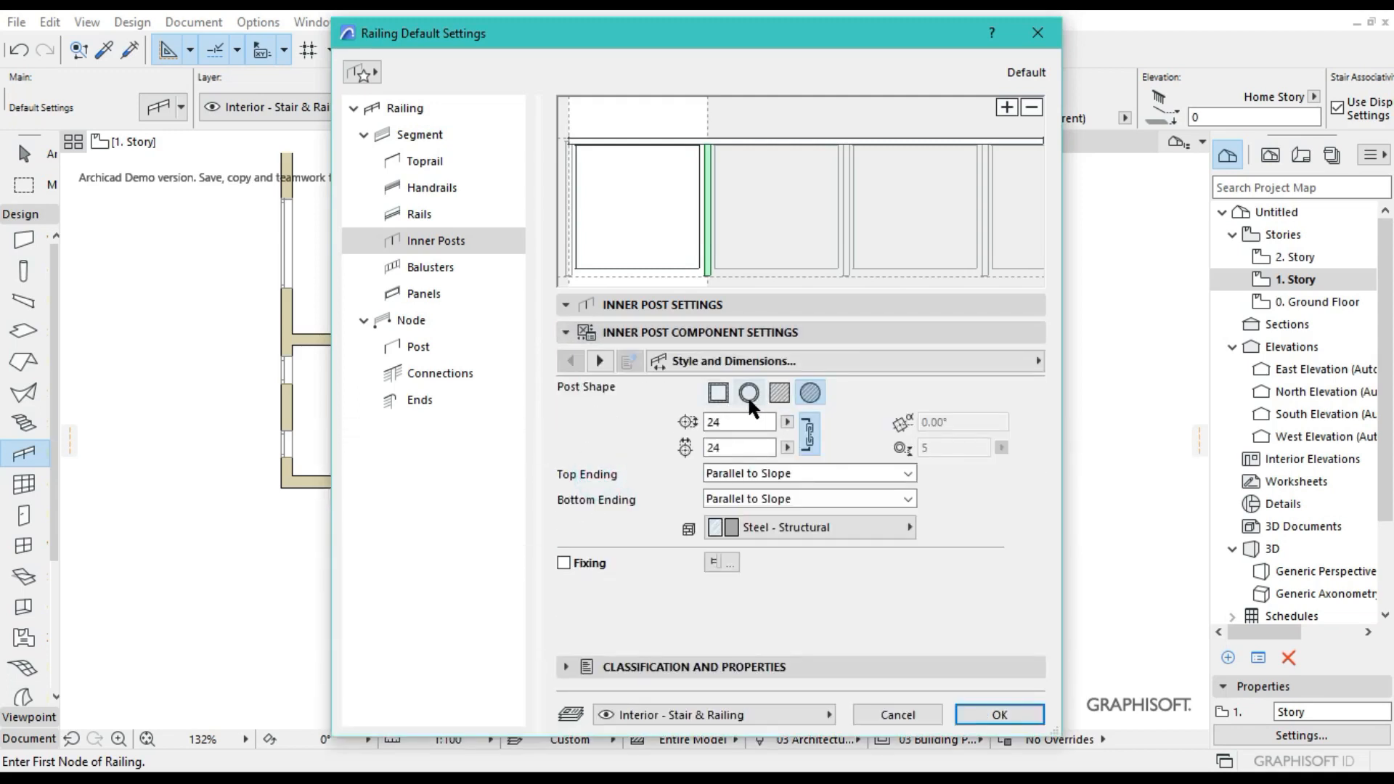
left_click(723, 390)
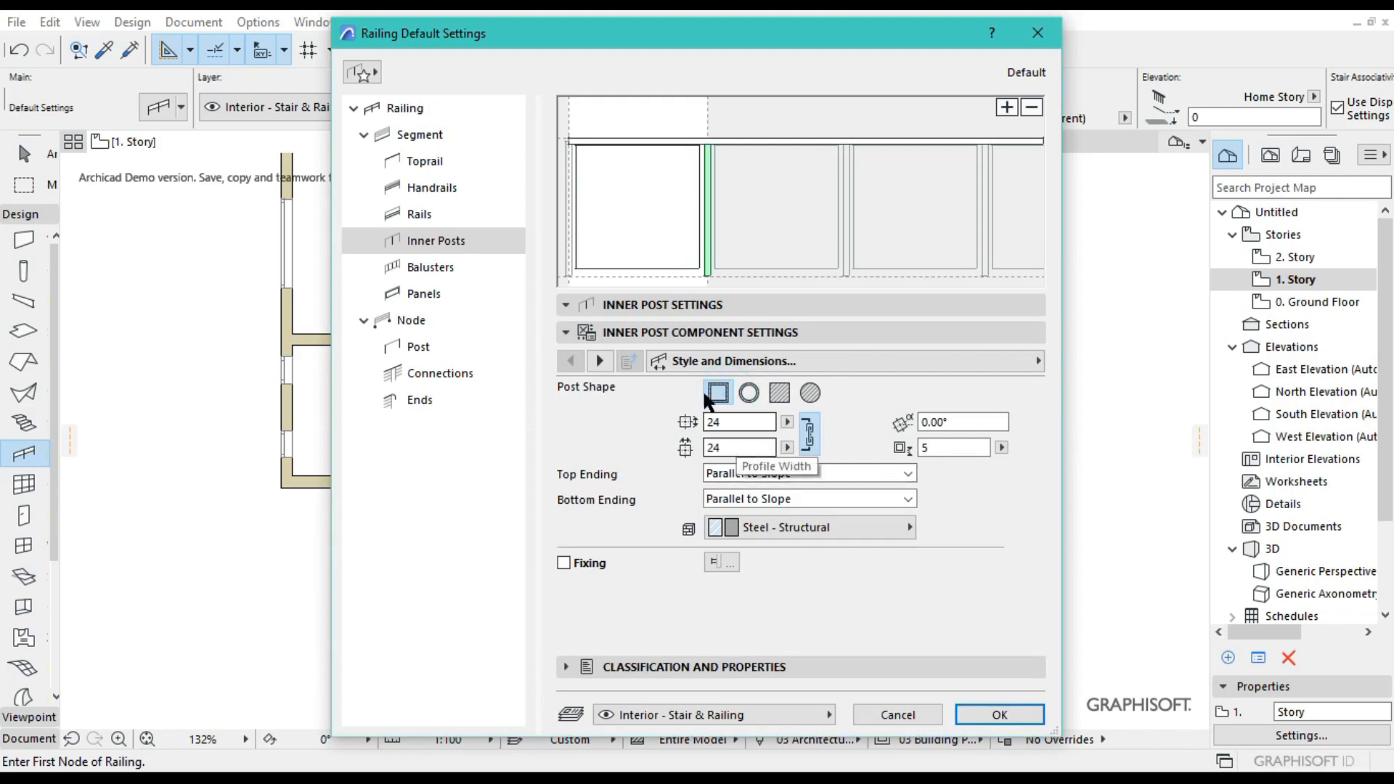
Set the inner posts' visible and hidden contour and fill pens to pen 2 in the 2D representation.
left_click(598, 359)
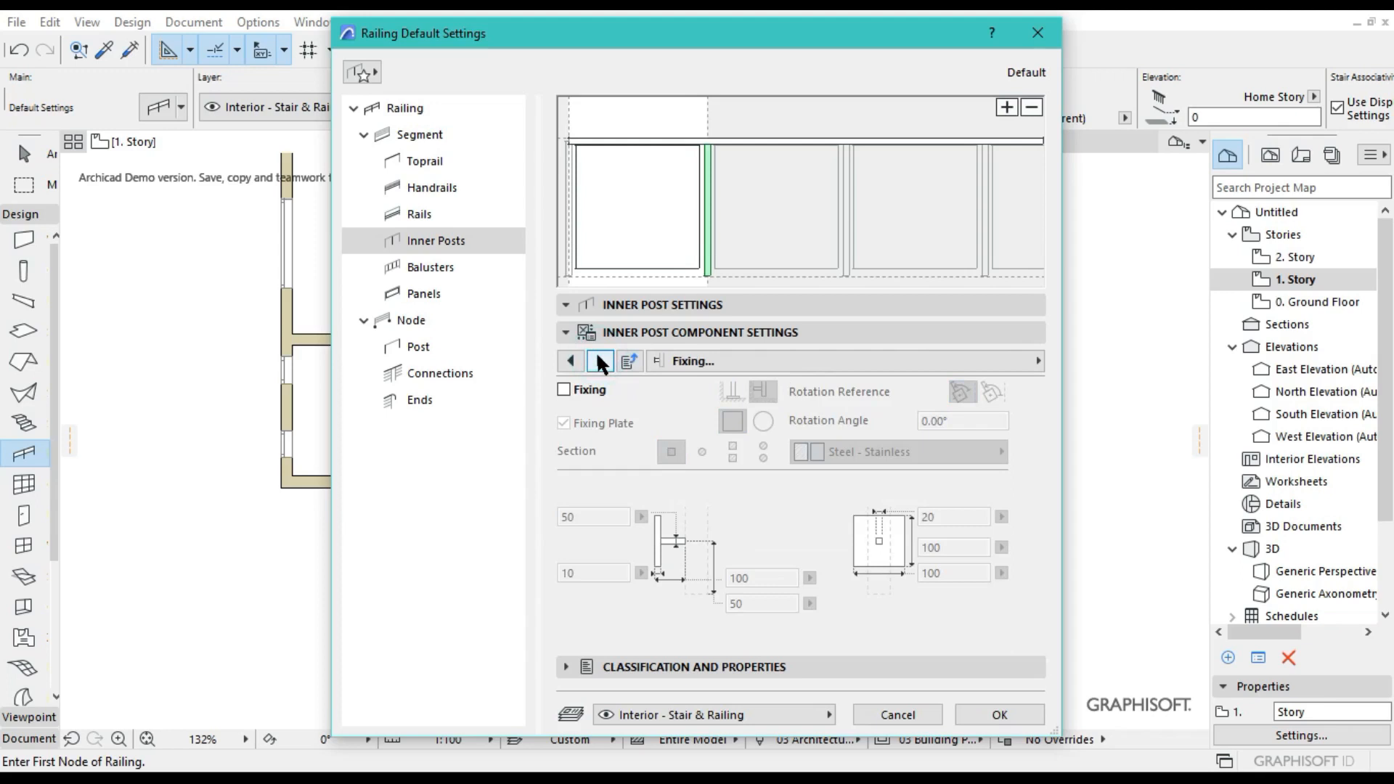
left_click(600, 361)
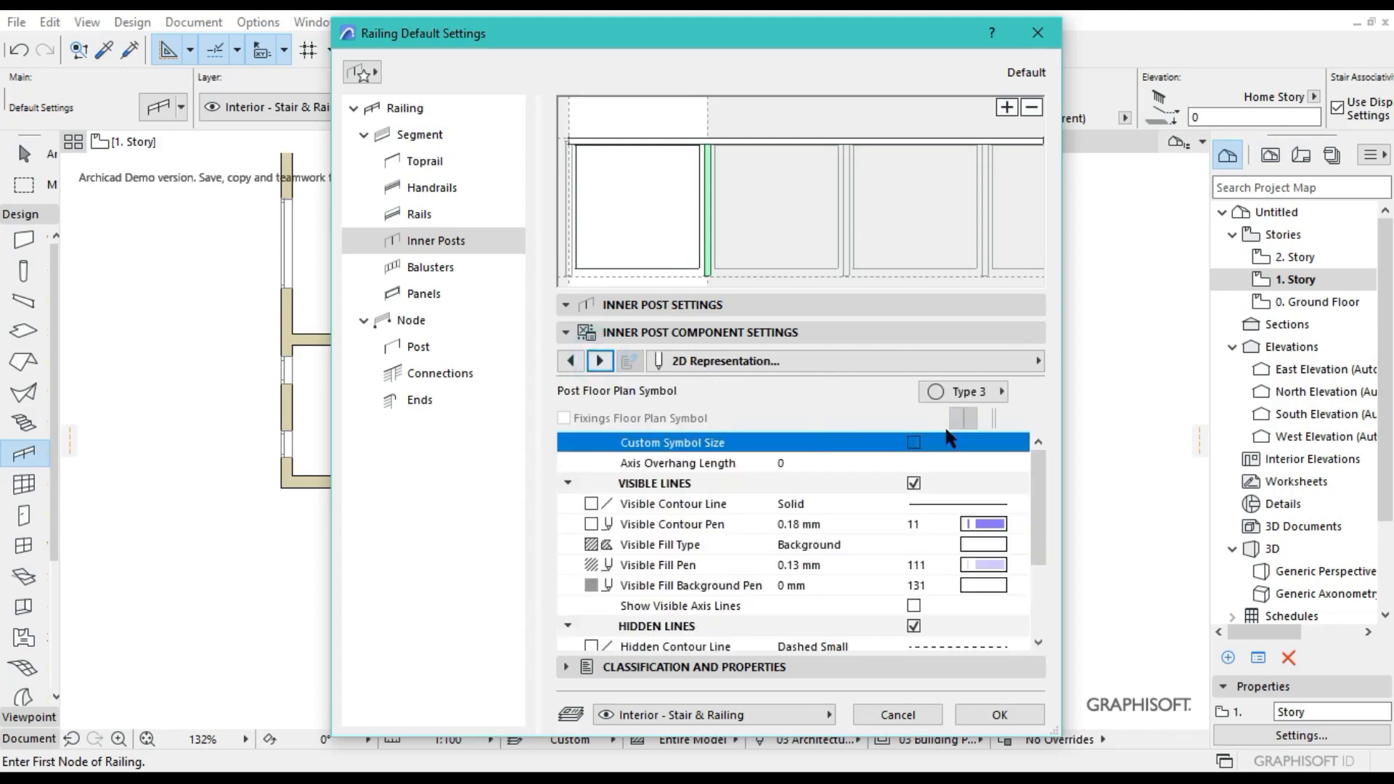
left_click(985, 524)
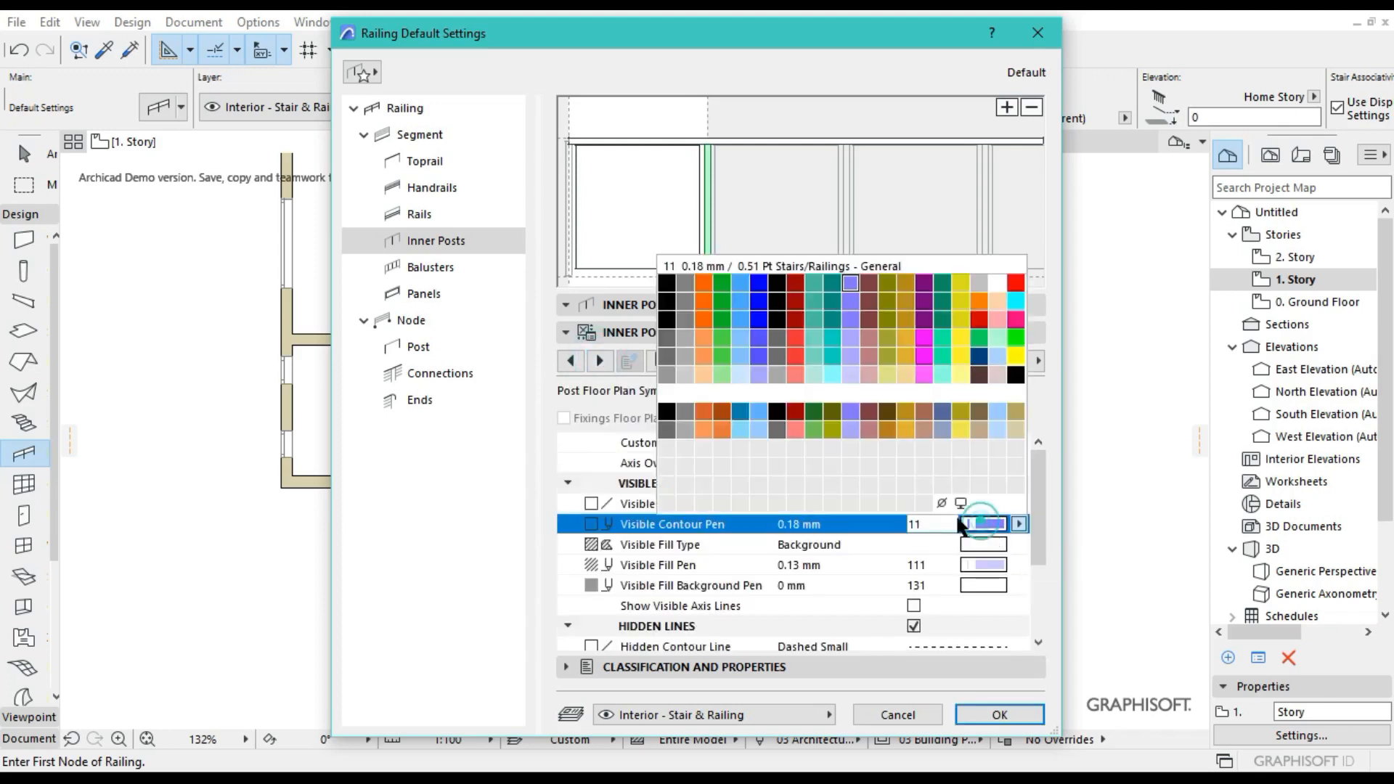
left_click(686, 283)
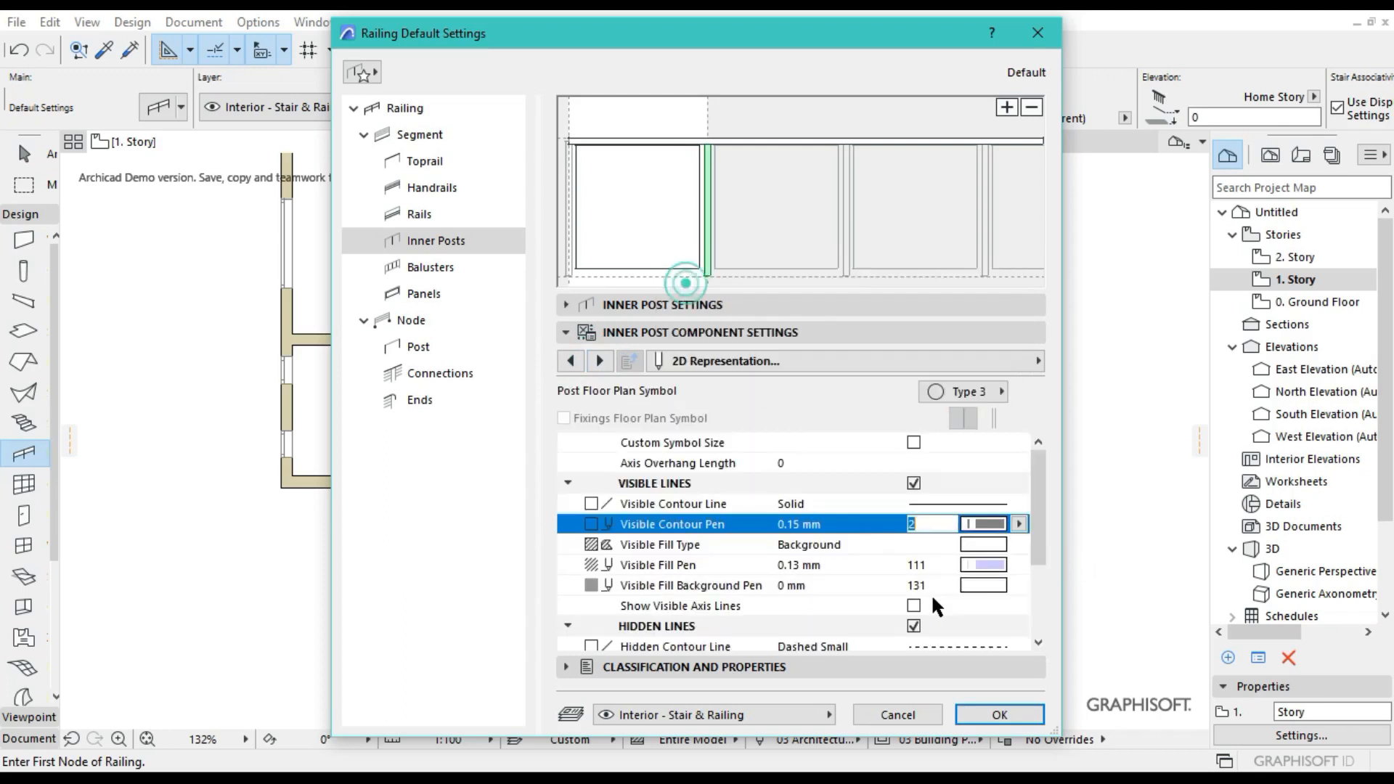
left_click(983, 565)
left_click(683, 318)
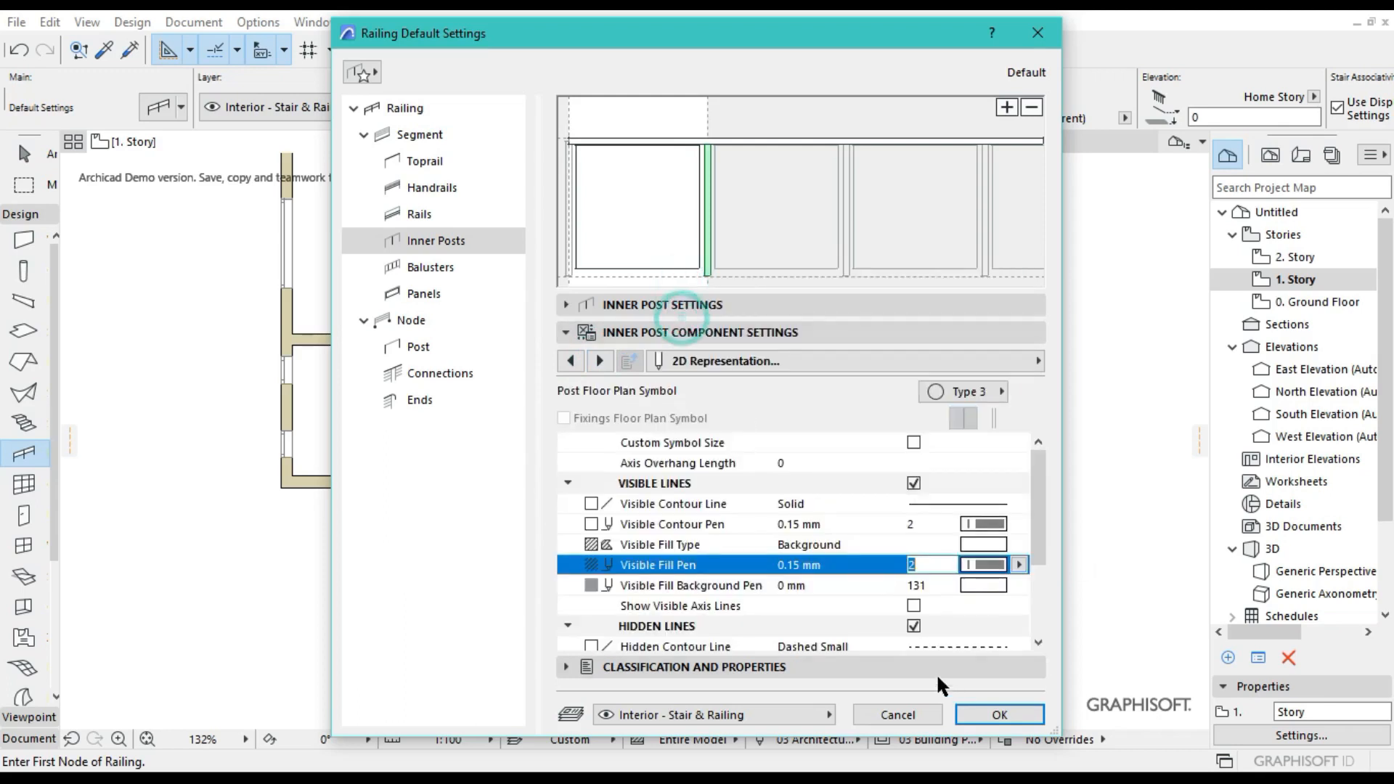
scroll(914, 492, "down", 3)
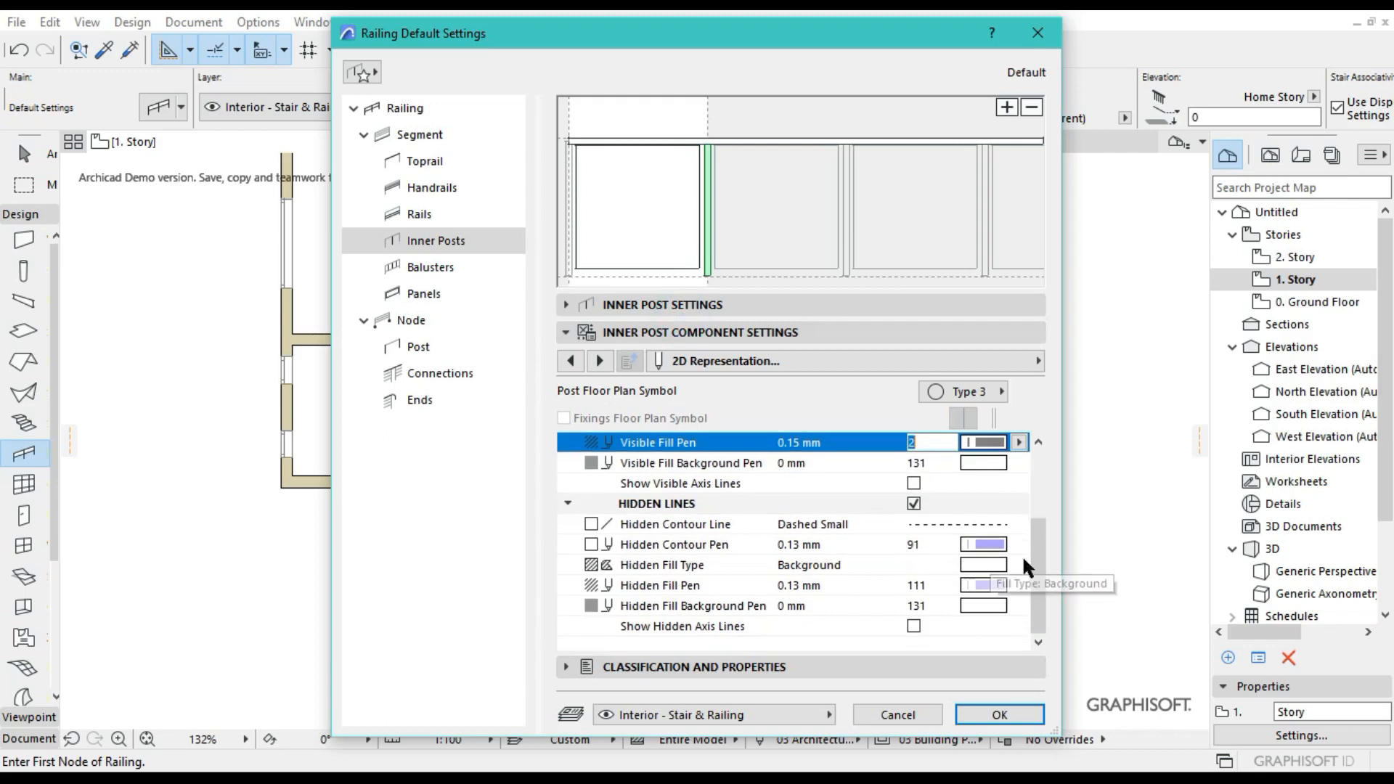
left_click(983, 544)
left_click(684, 303)
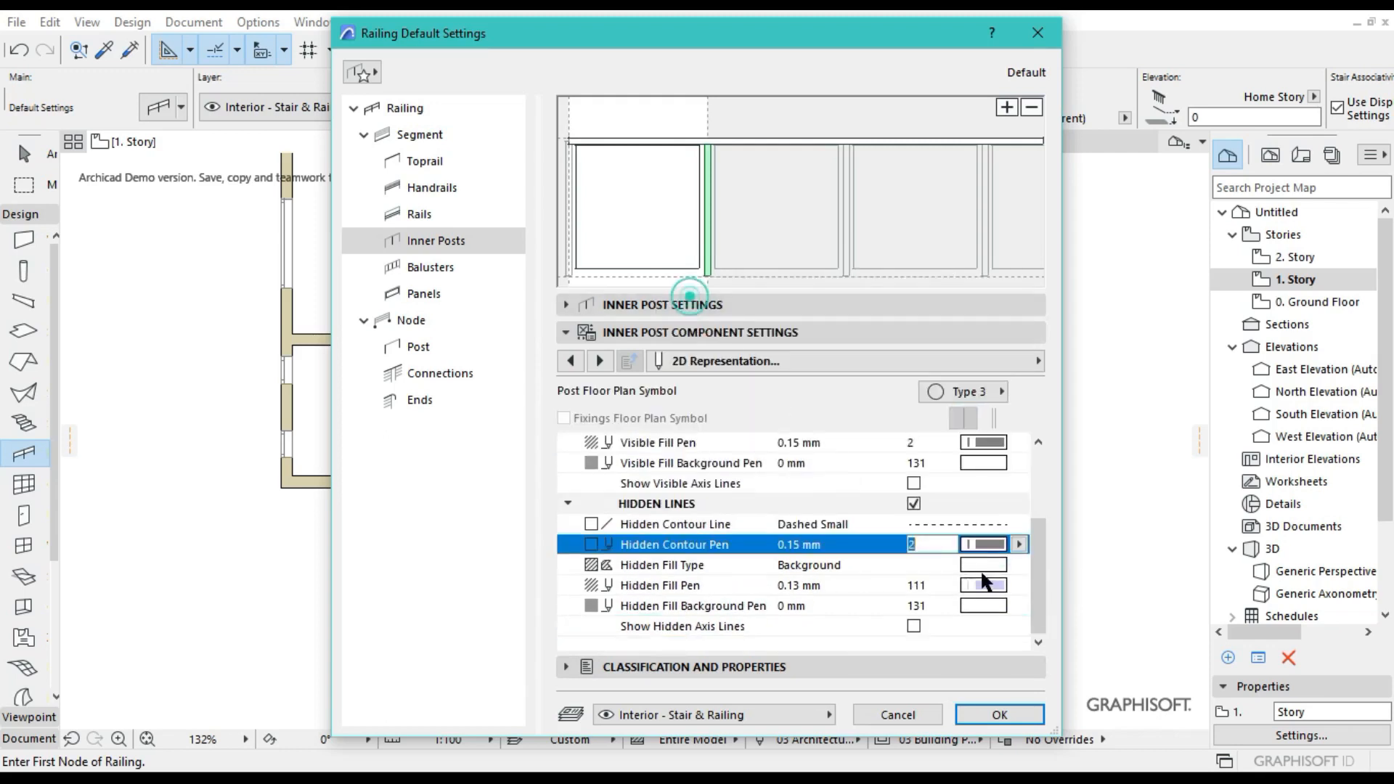
left_click(993, 584)
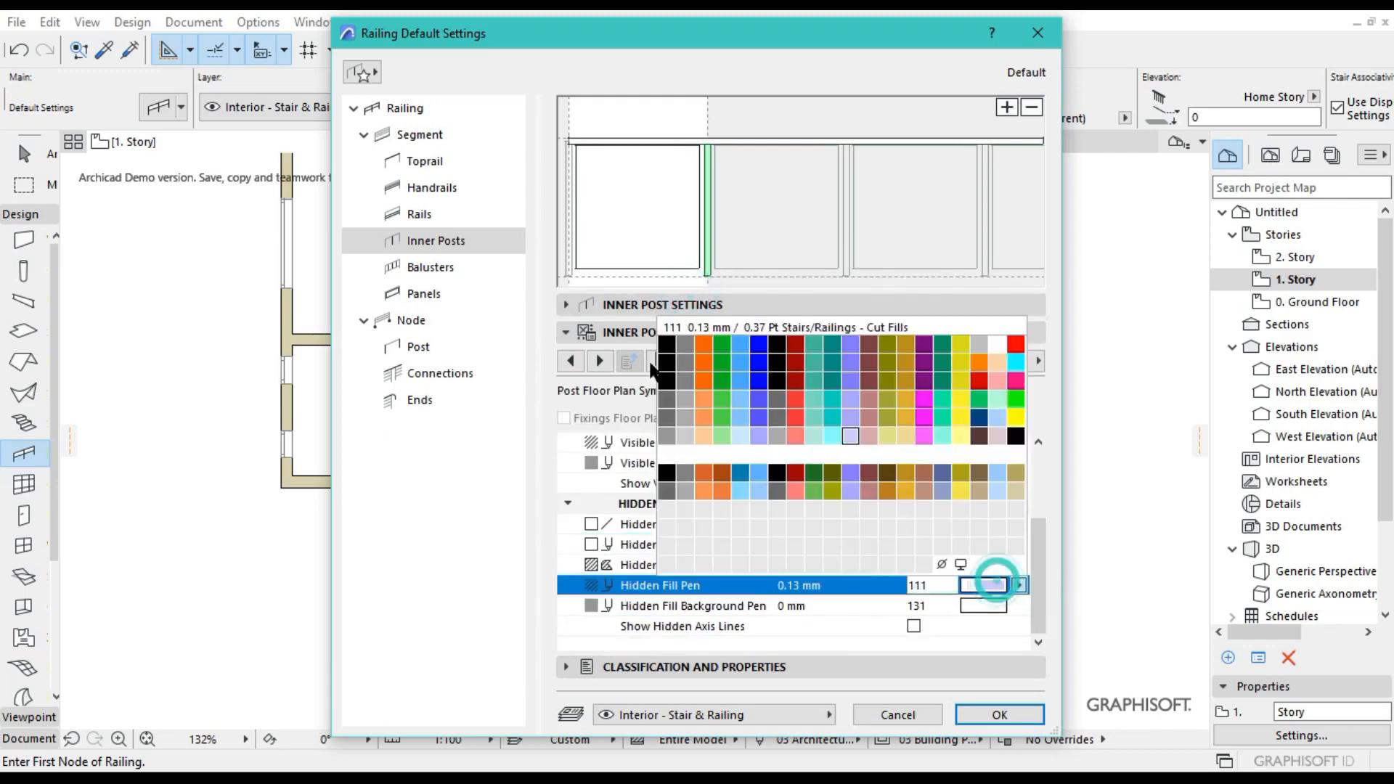
left_click(684, 342)
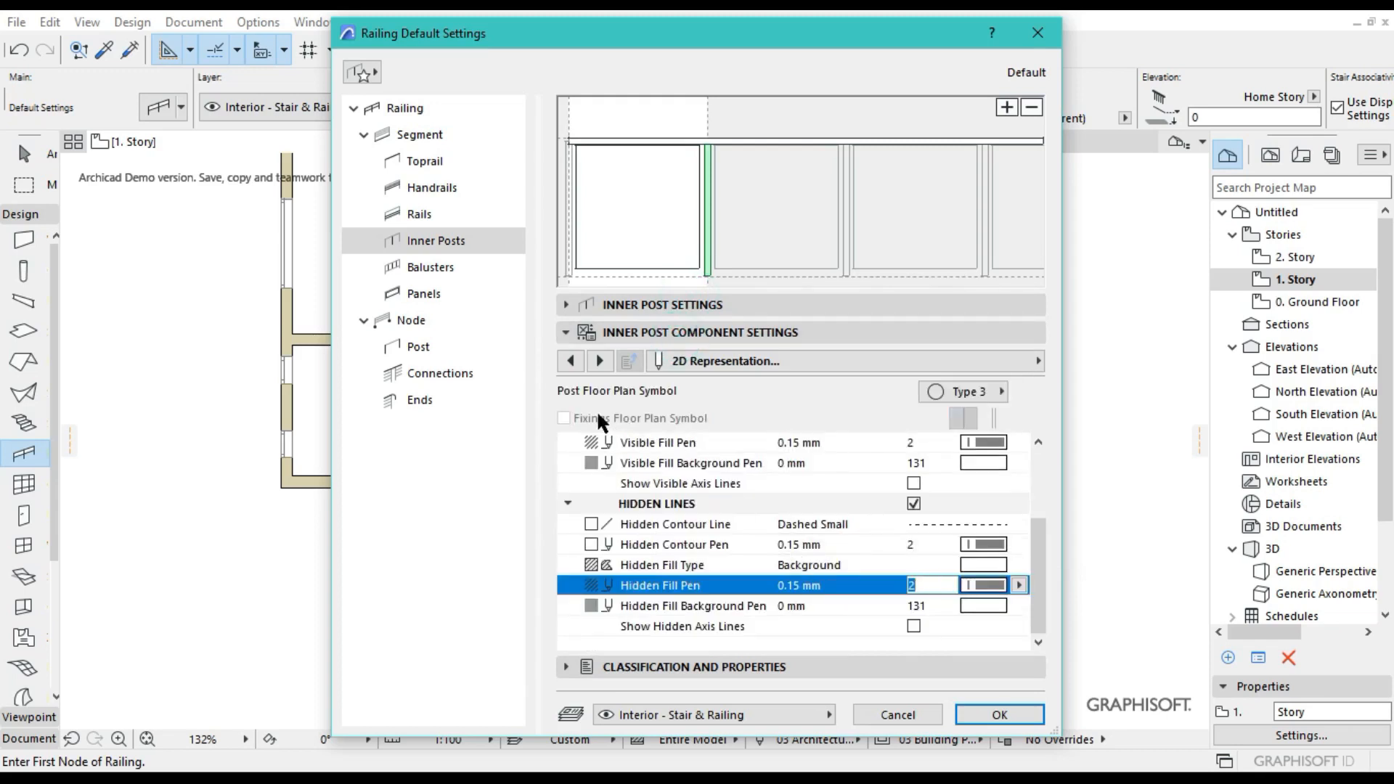
Set the inner posts' post contour, post cut, fixing contour and fixing cut pens to pen 2 in the 3D representation.
left_click(595, 361)
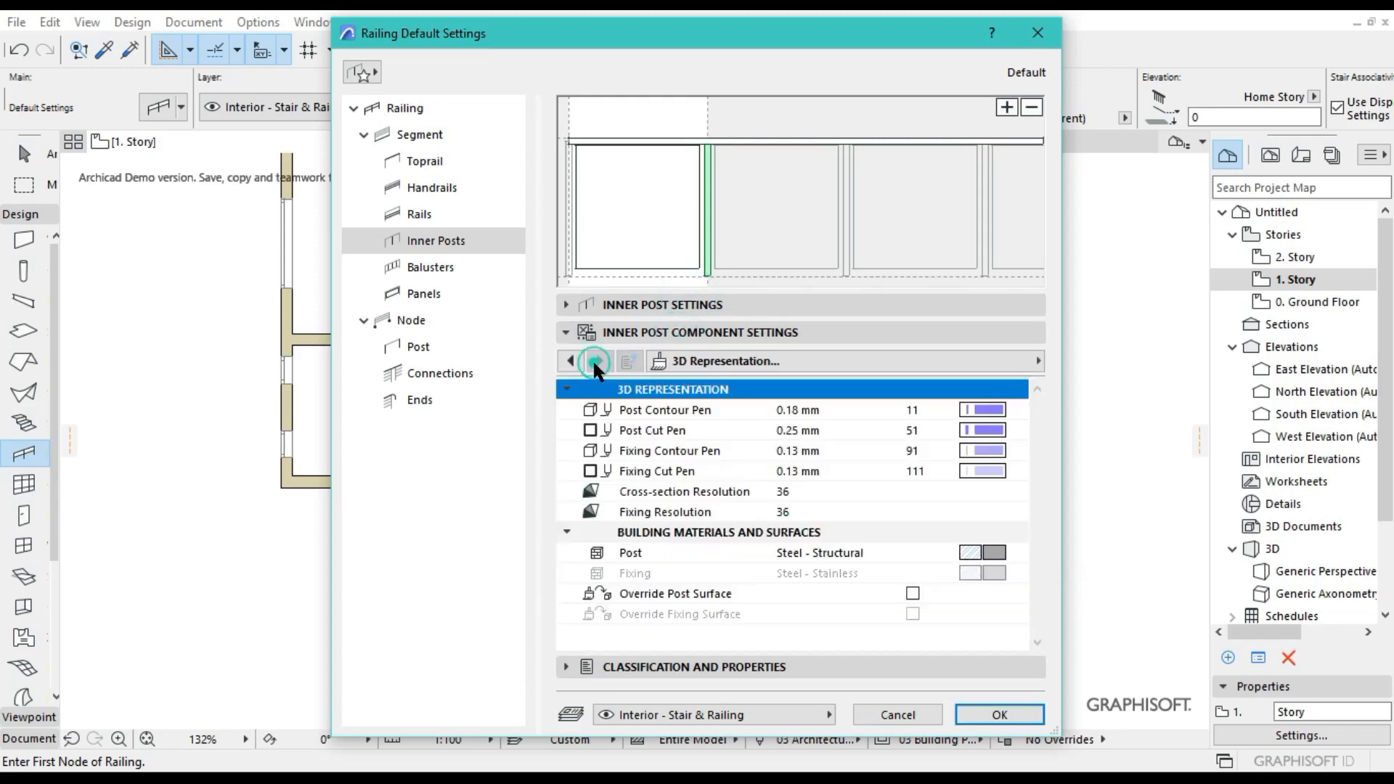
left_click(983, 412)
left_click(683, 445)
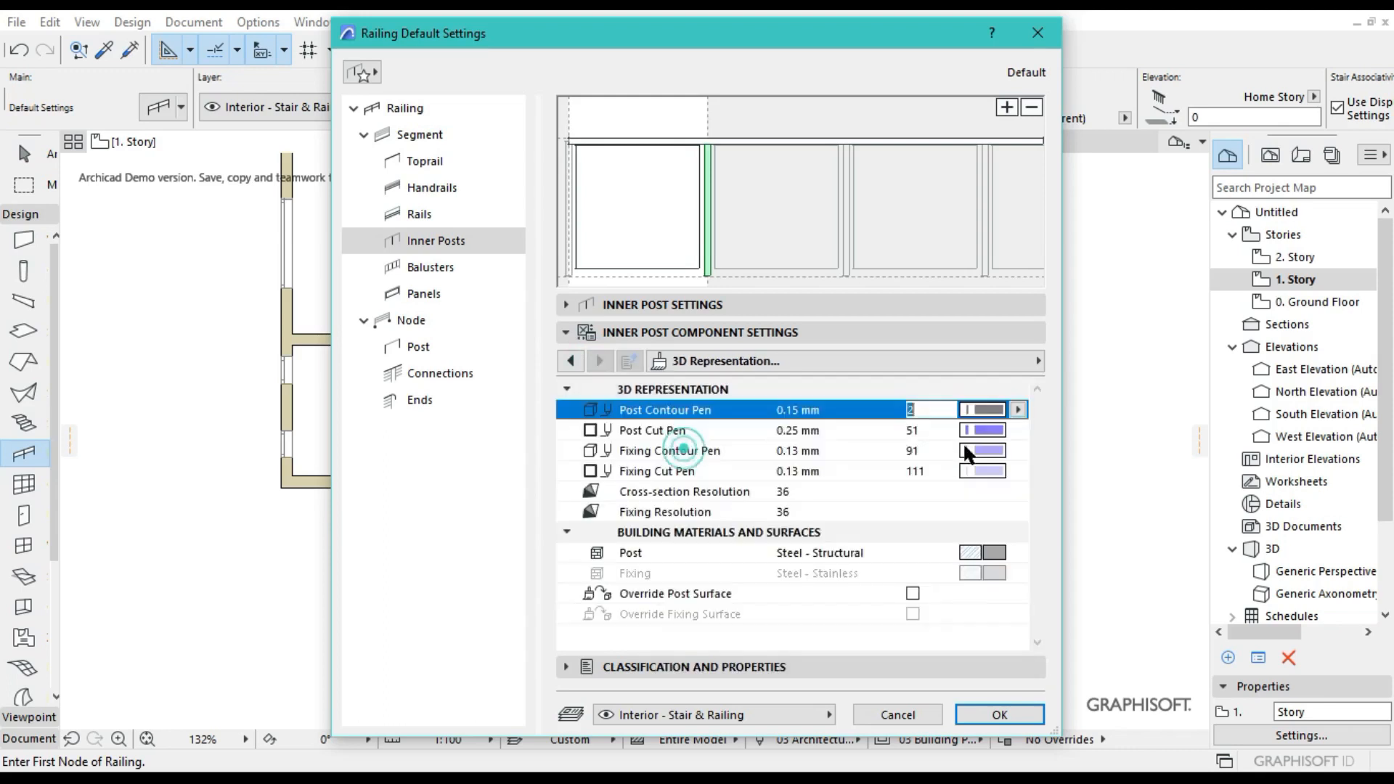
left_click(972, 429)
left_click(684, 462)
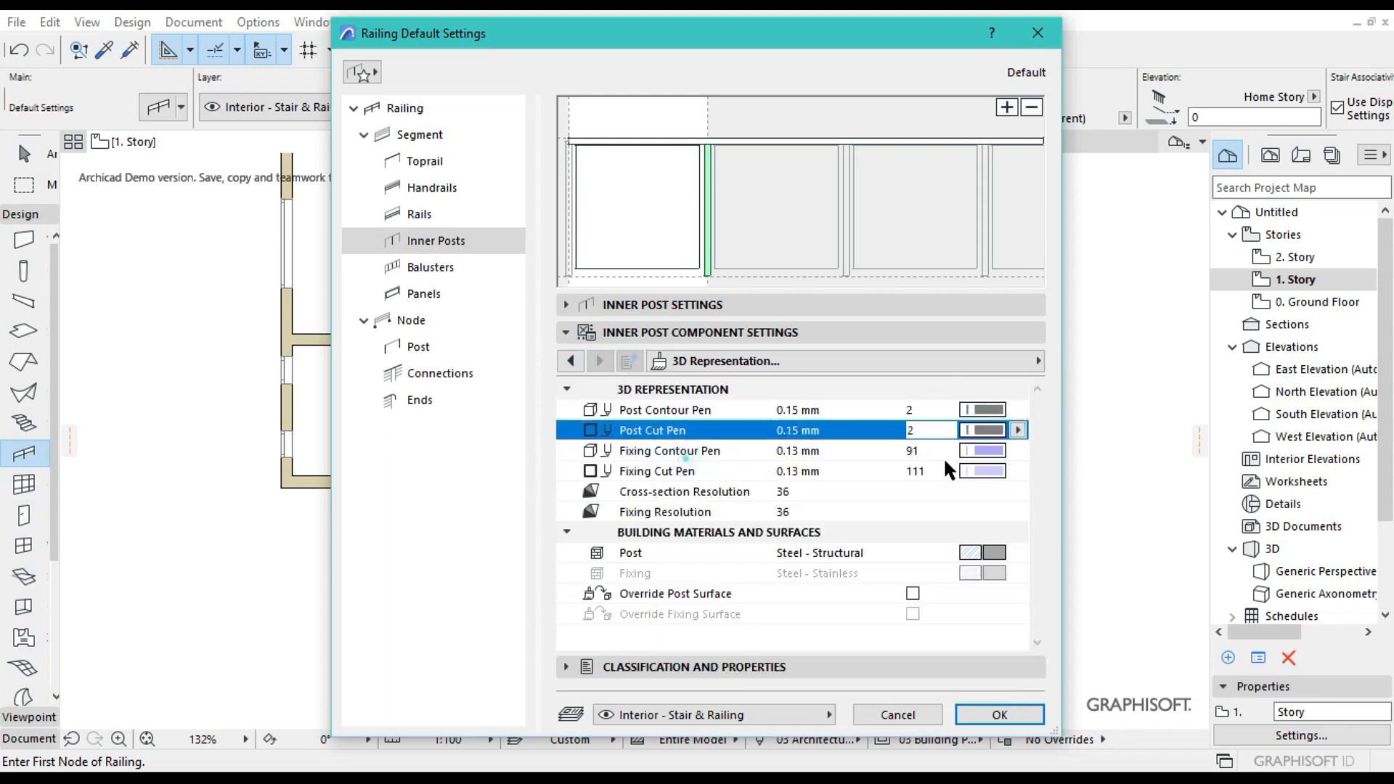
left_click(987, 450)
left_click(686, 483)
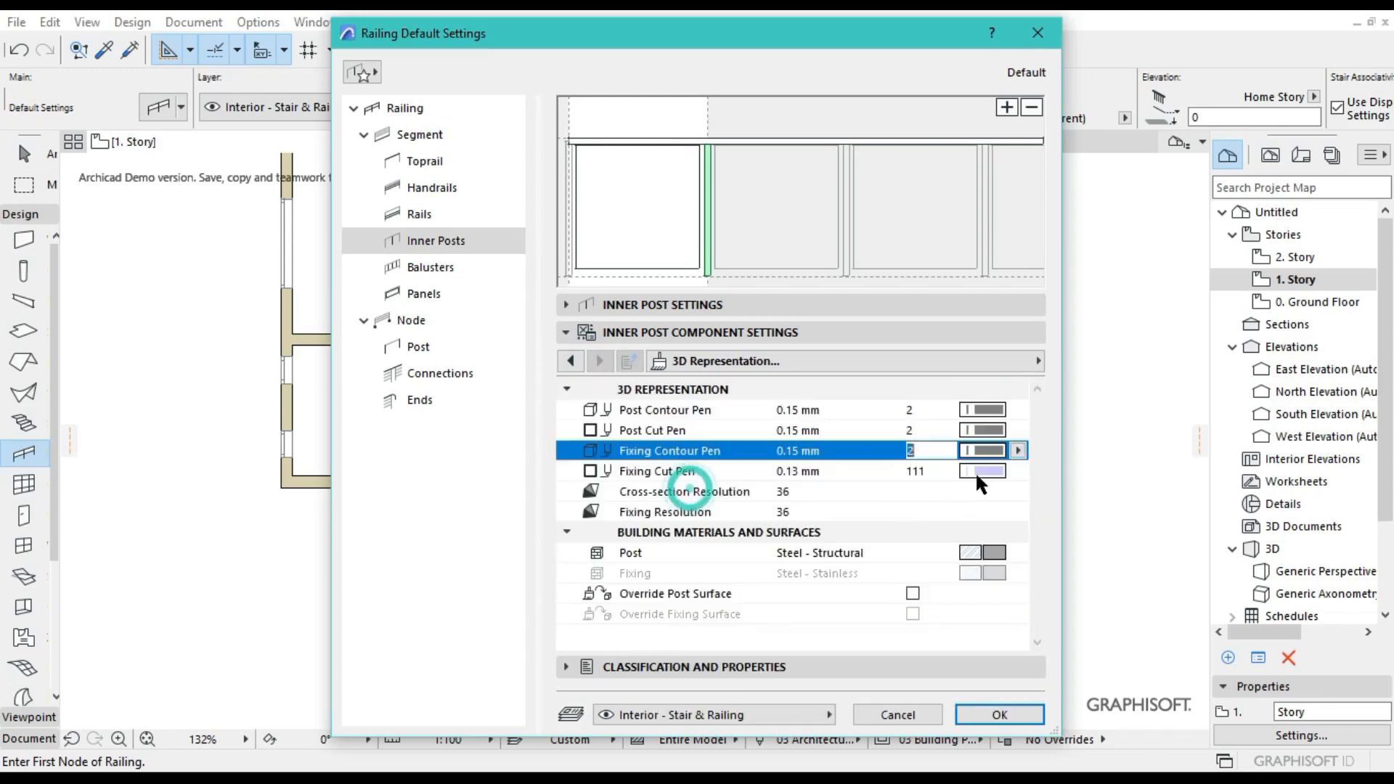
left_click(980, 470)
left_click(688, 504)
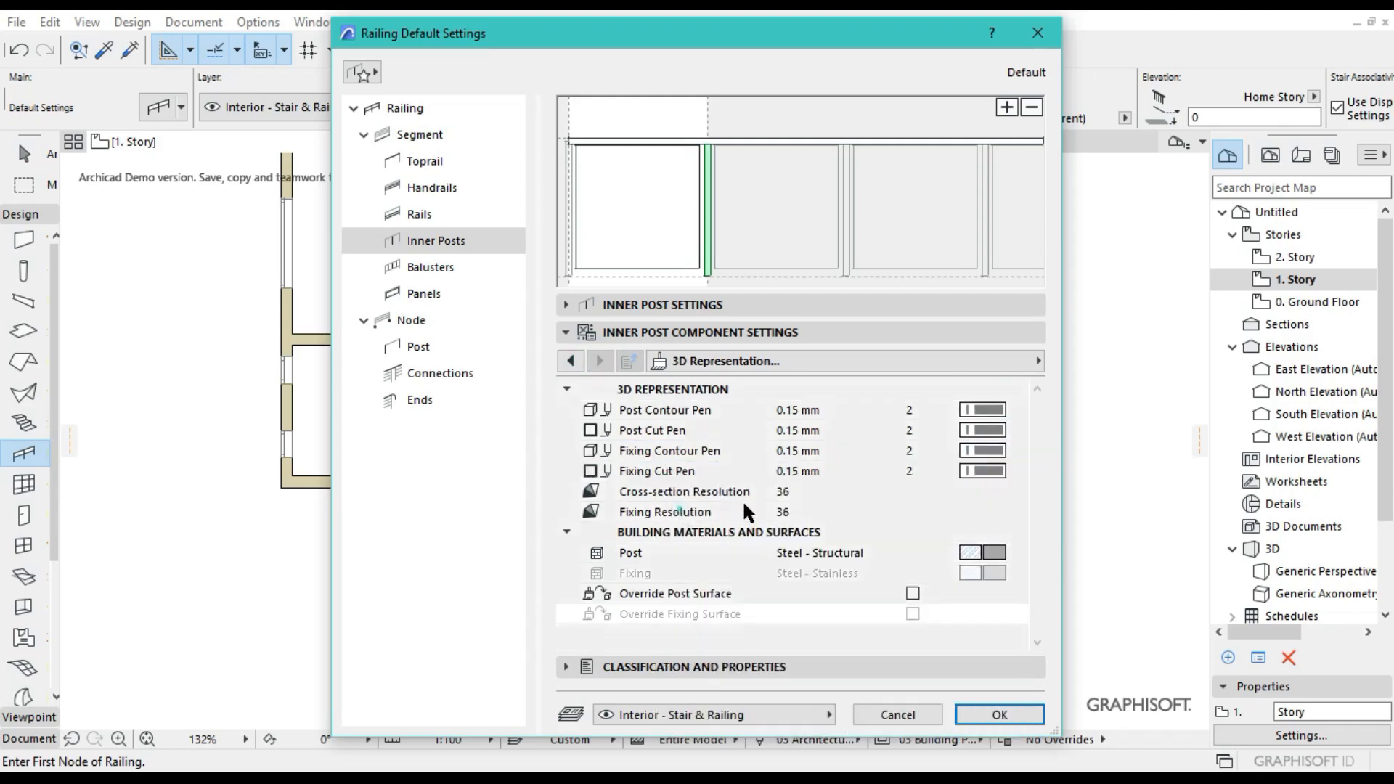
Override the inner post surface with Metal - Aluminium.
left_click(912, 593)
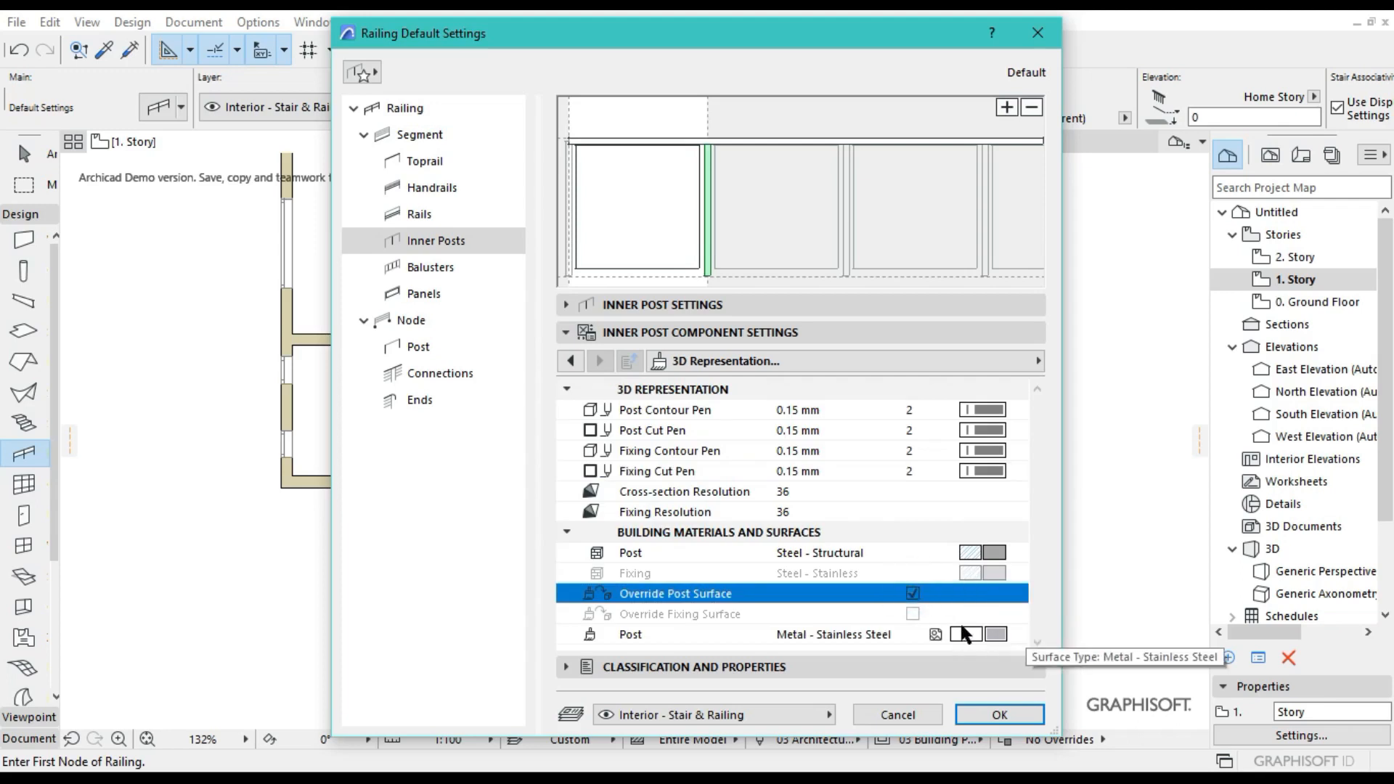
left_click(982, 630)
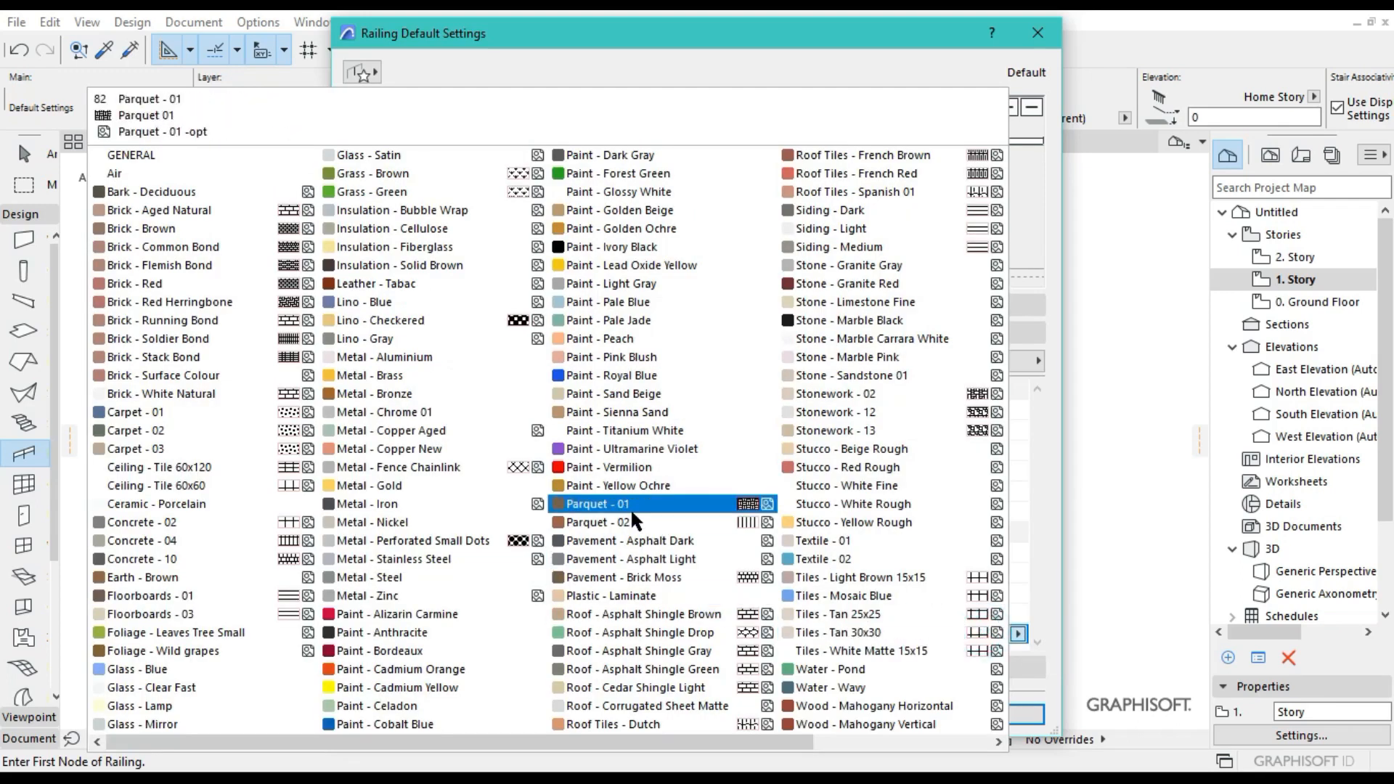
left_click(416, 356)
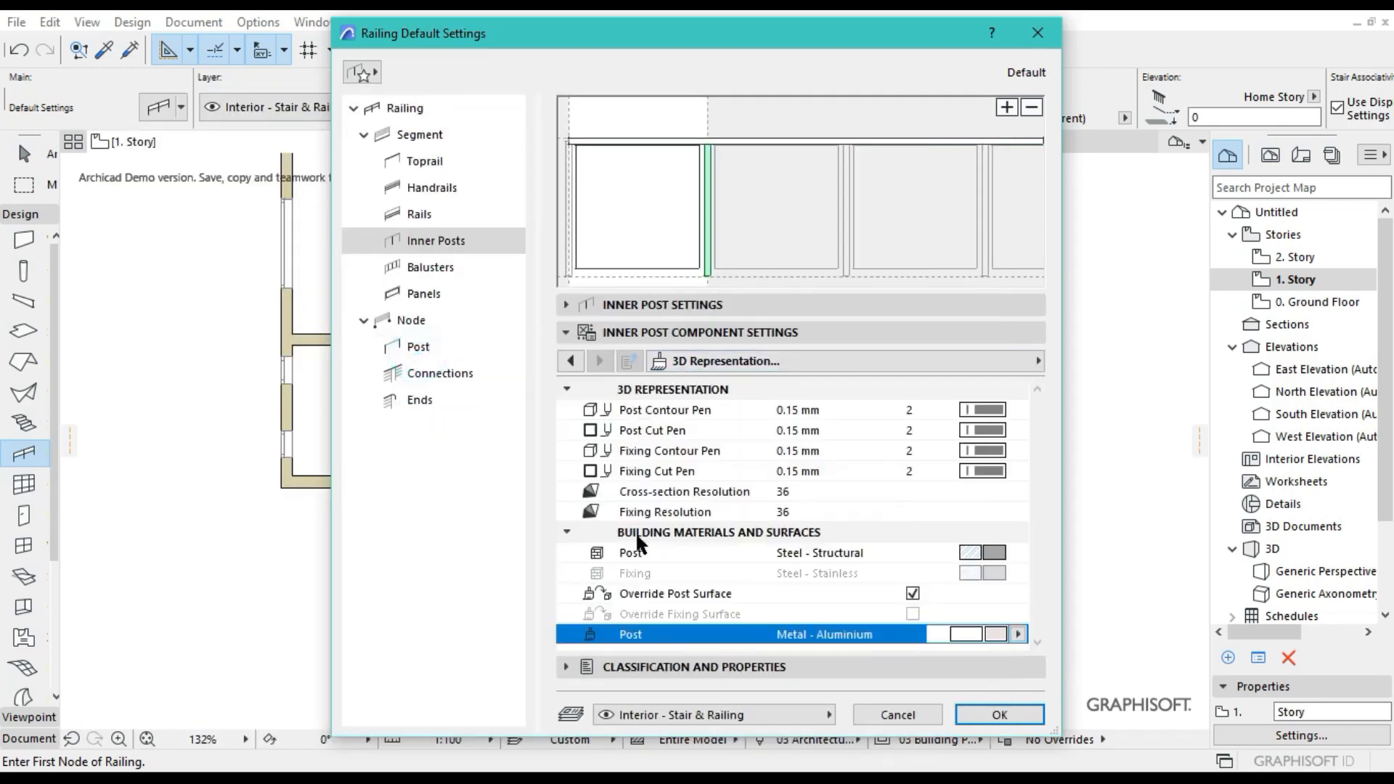
Keep Rail 26 for the toprail and change its rail shape to a hollow rectangular profile.
left_click(433, 162)
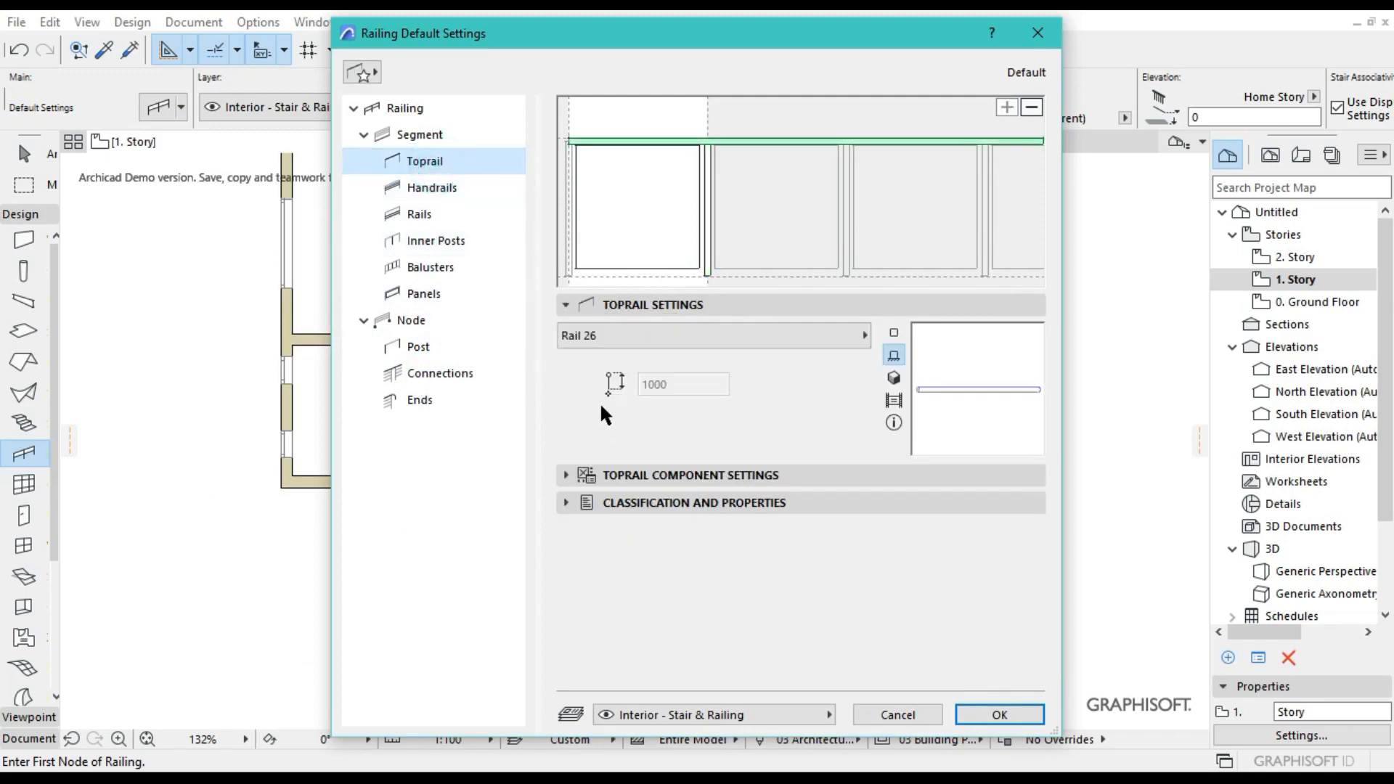
left_click(612, 334)
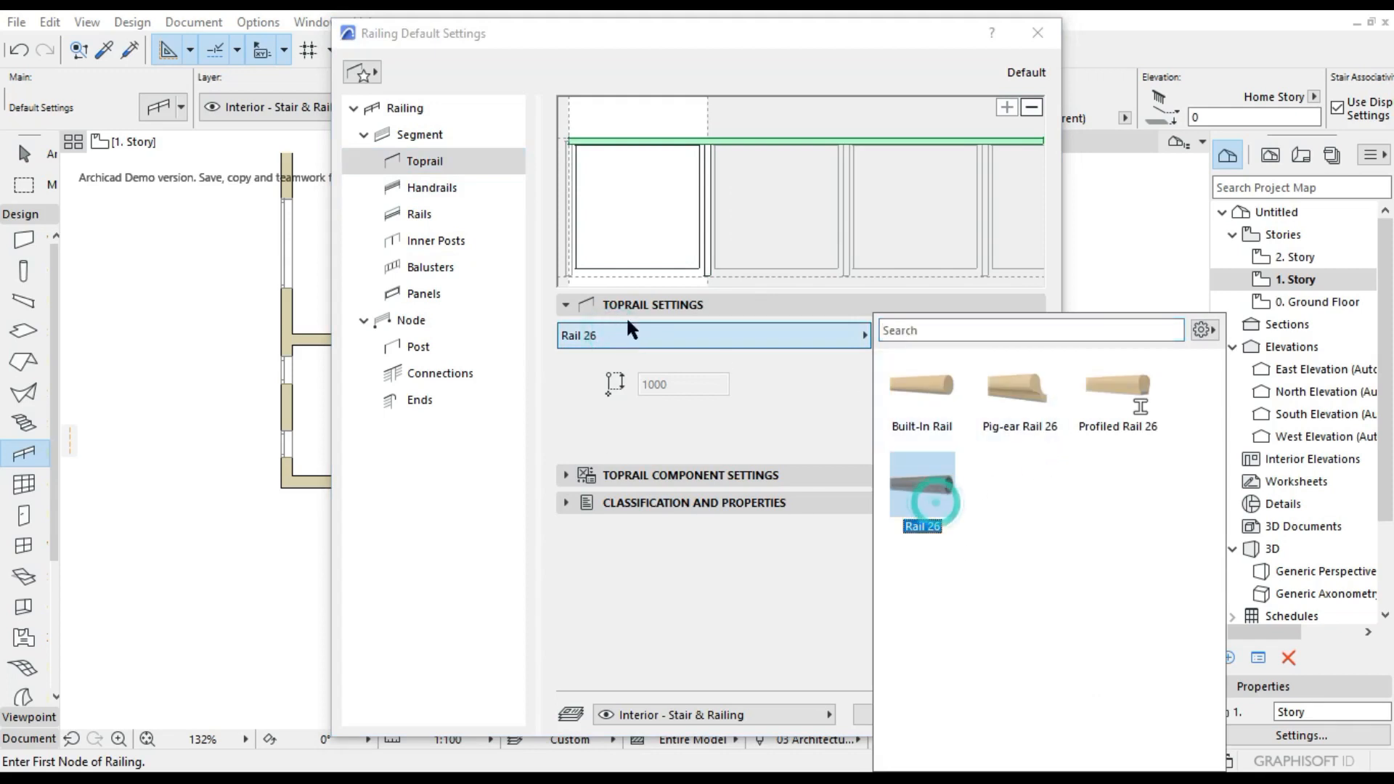
left_click(623, 466)
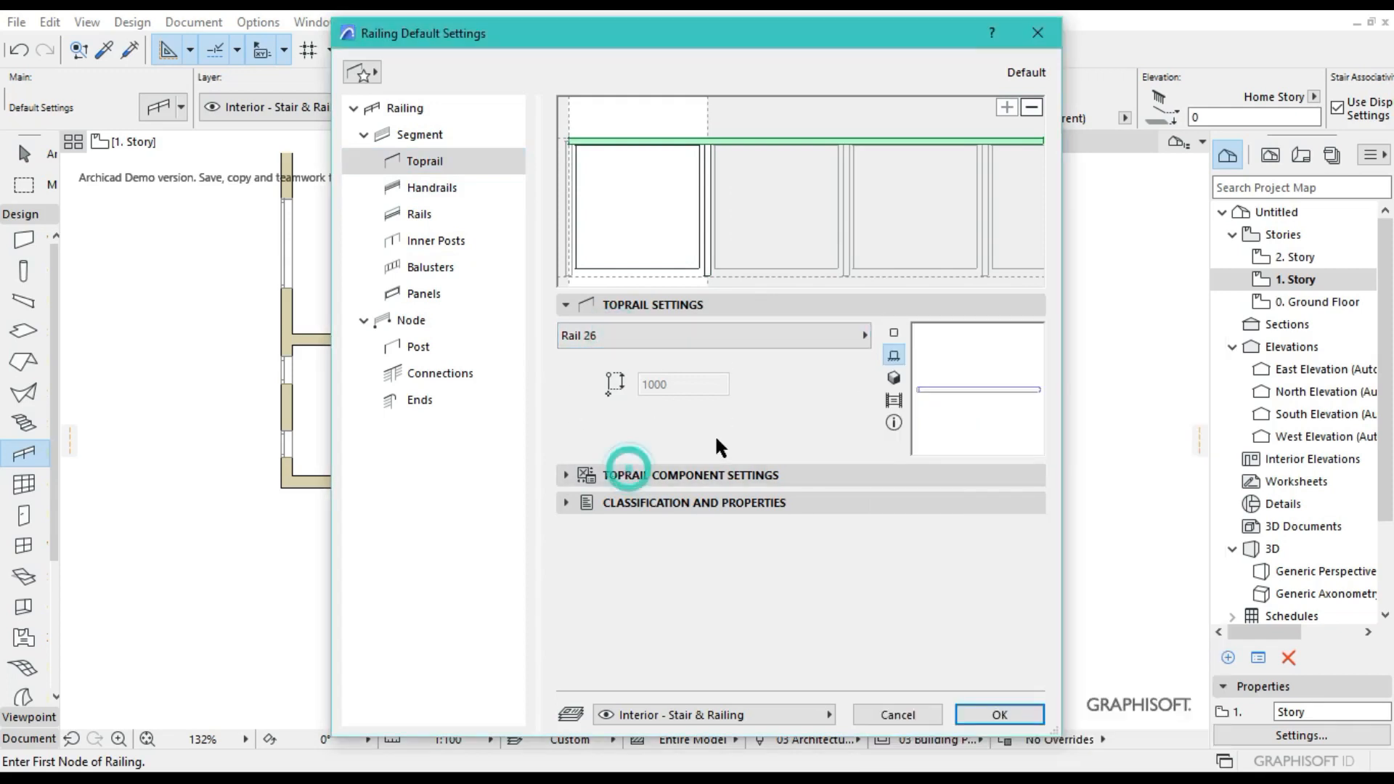
left_click(691, 473)
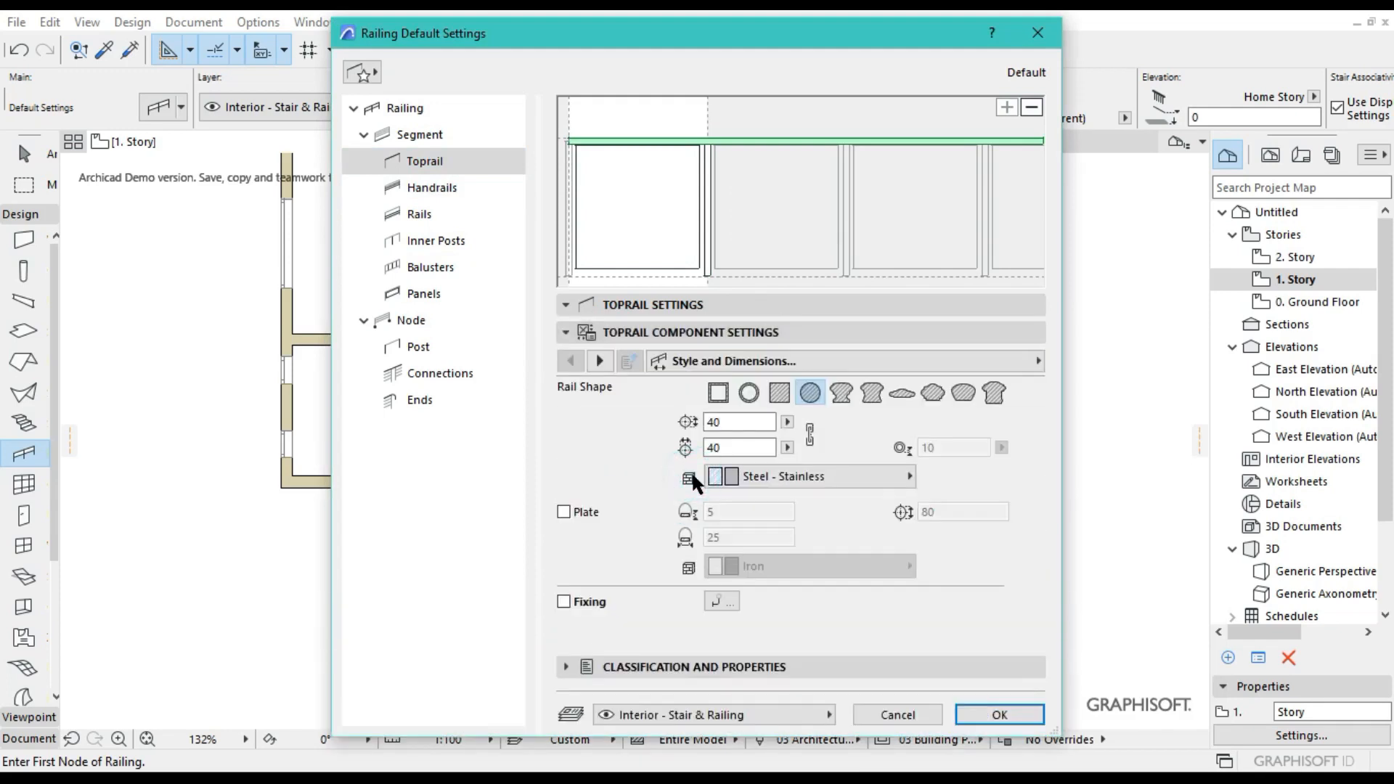
left_click(719, 394)
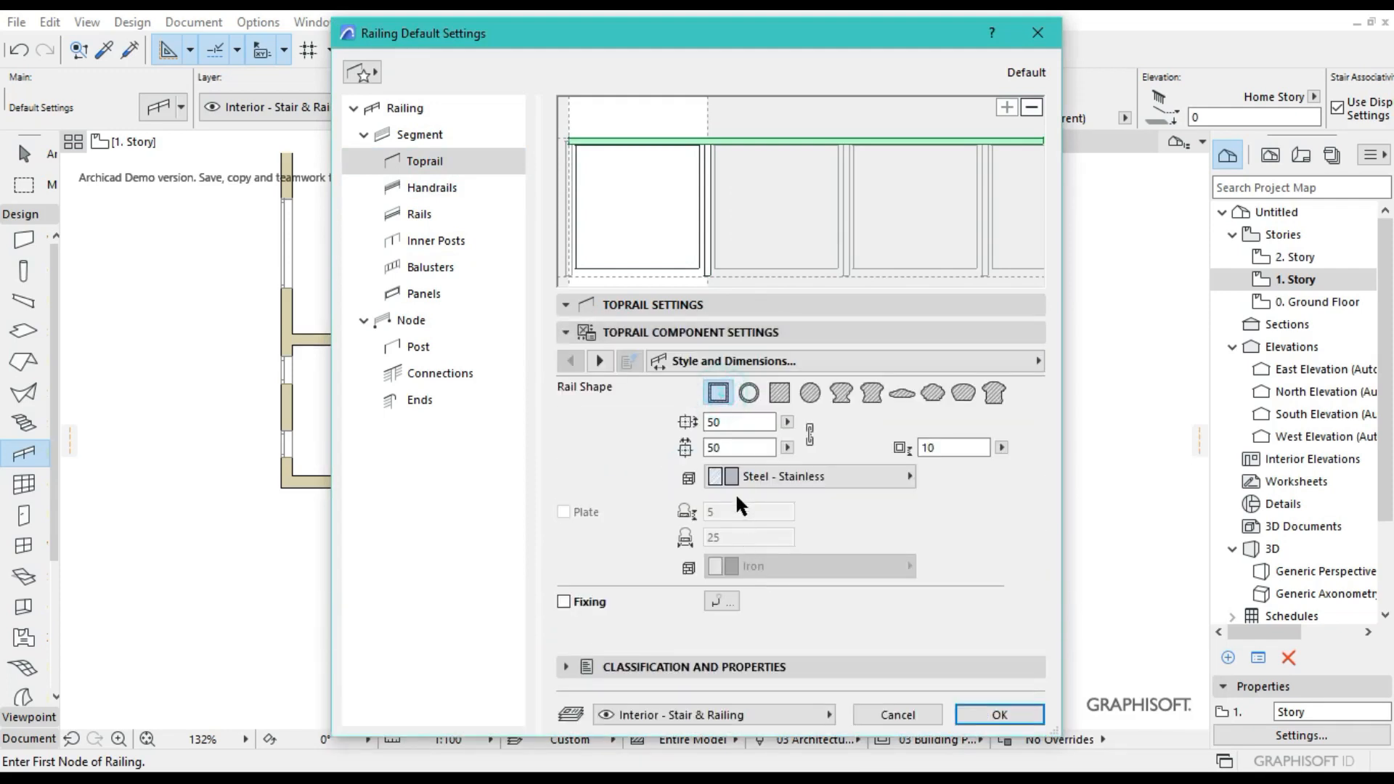
Set the toprail profile to 32 high and 40 wide with linked proportions, keeping Steel - Stainless as its building material.
left_click(746, 422)
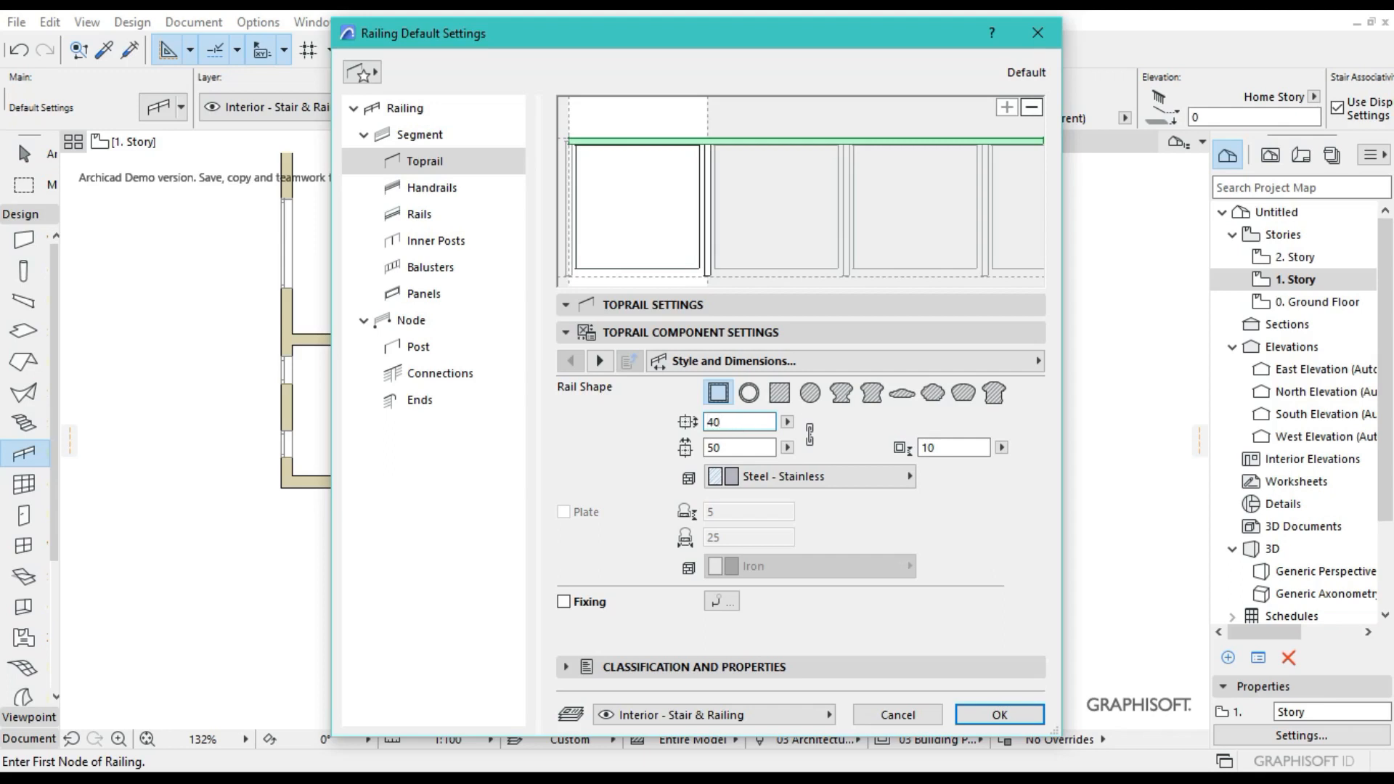
left_click(809, 435)
key("Tab")
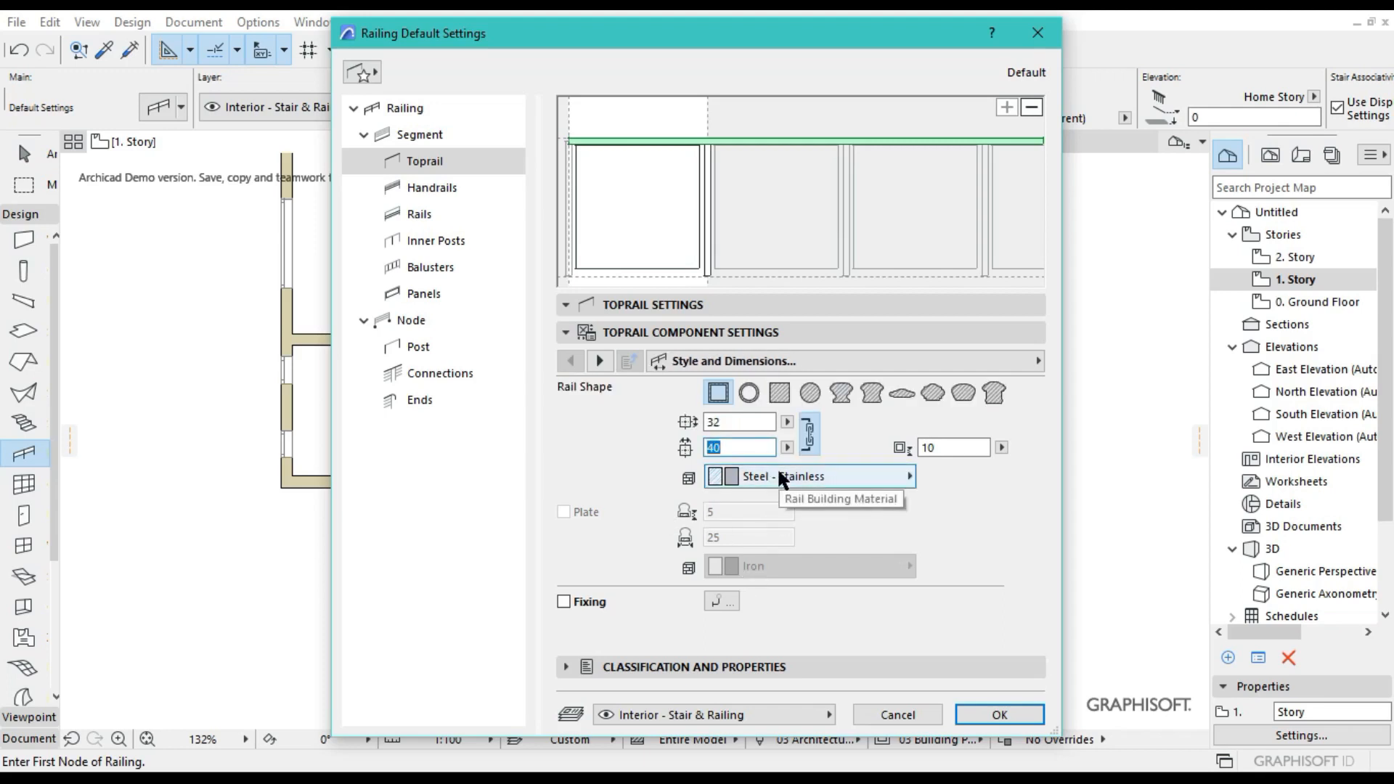
left_click(778, 479)
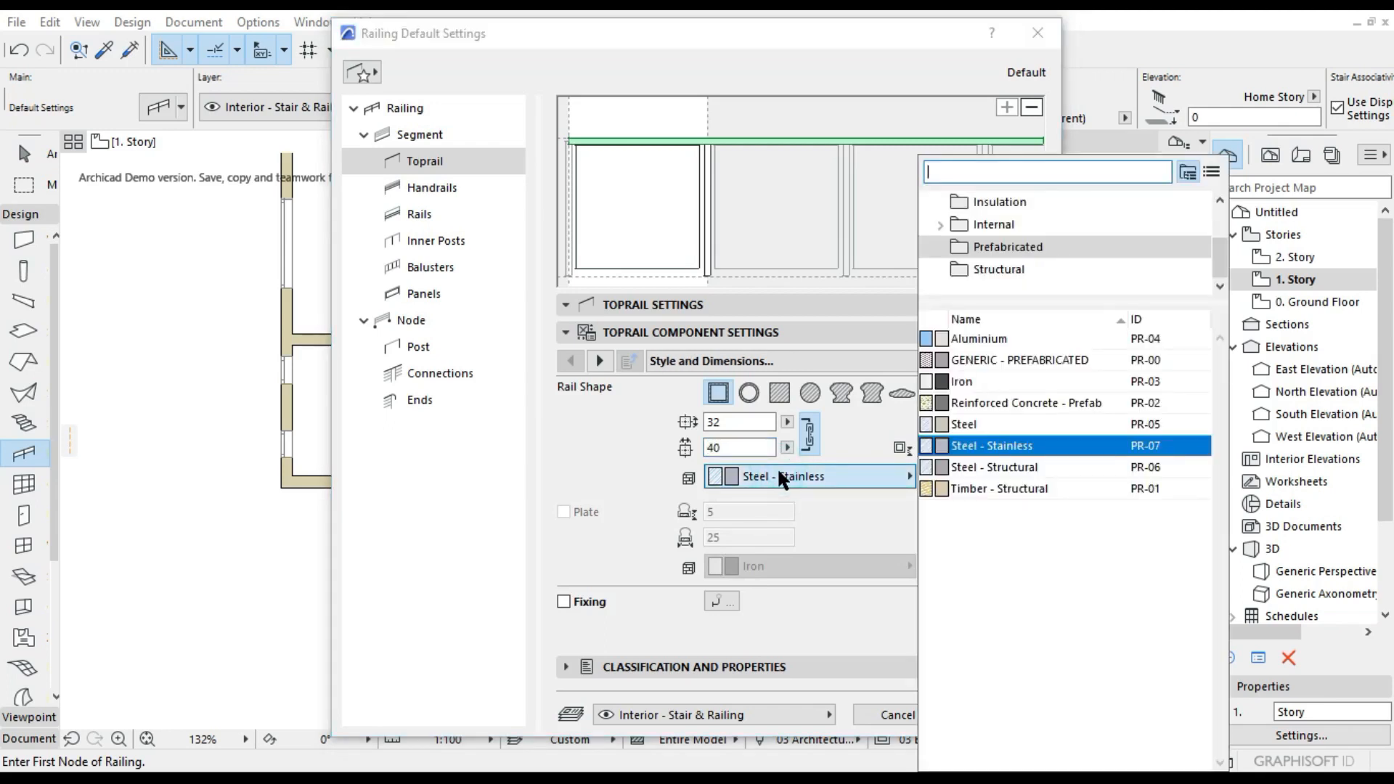
left_click(778, 472)
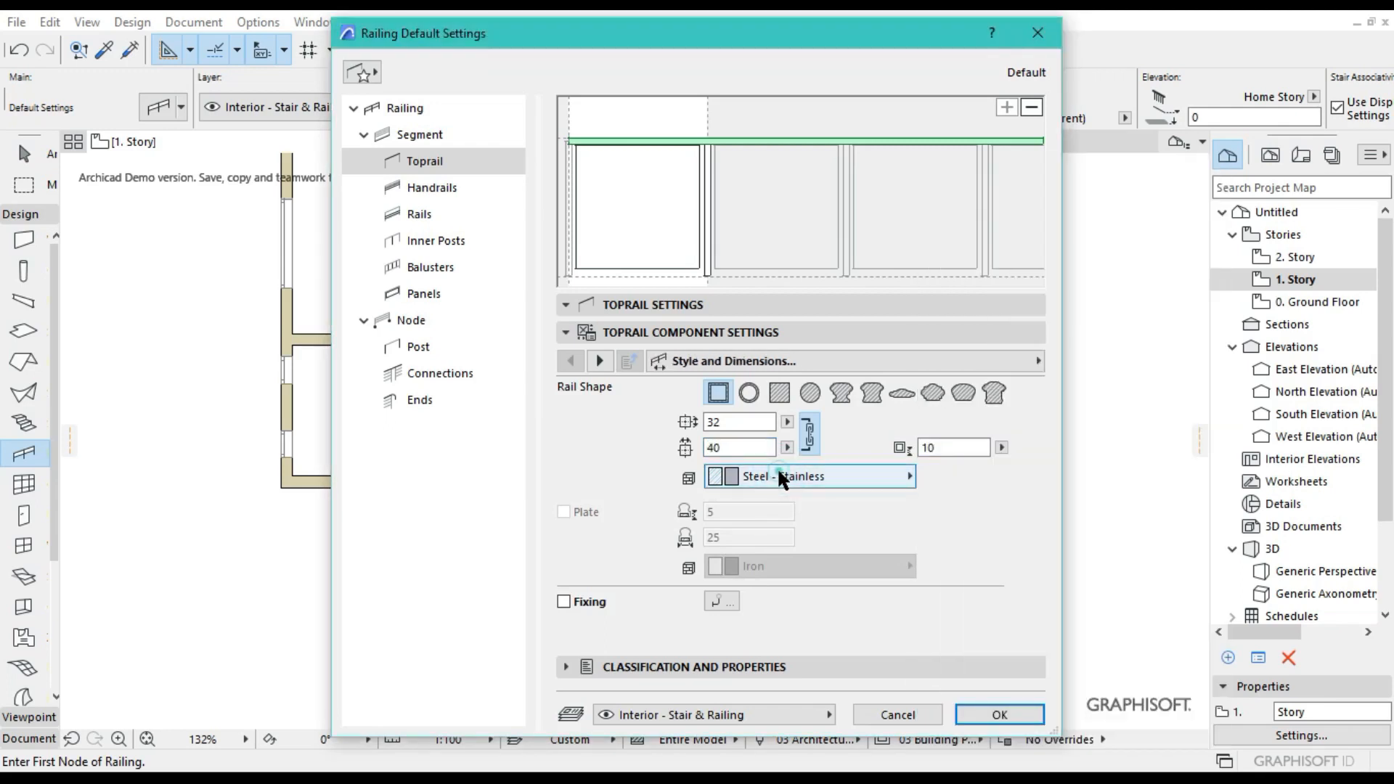
Open the toprail's 2D representation settings.
left_click(604, 365)
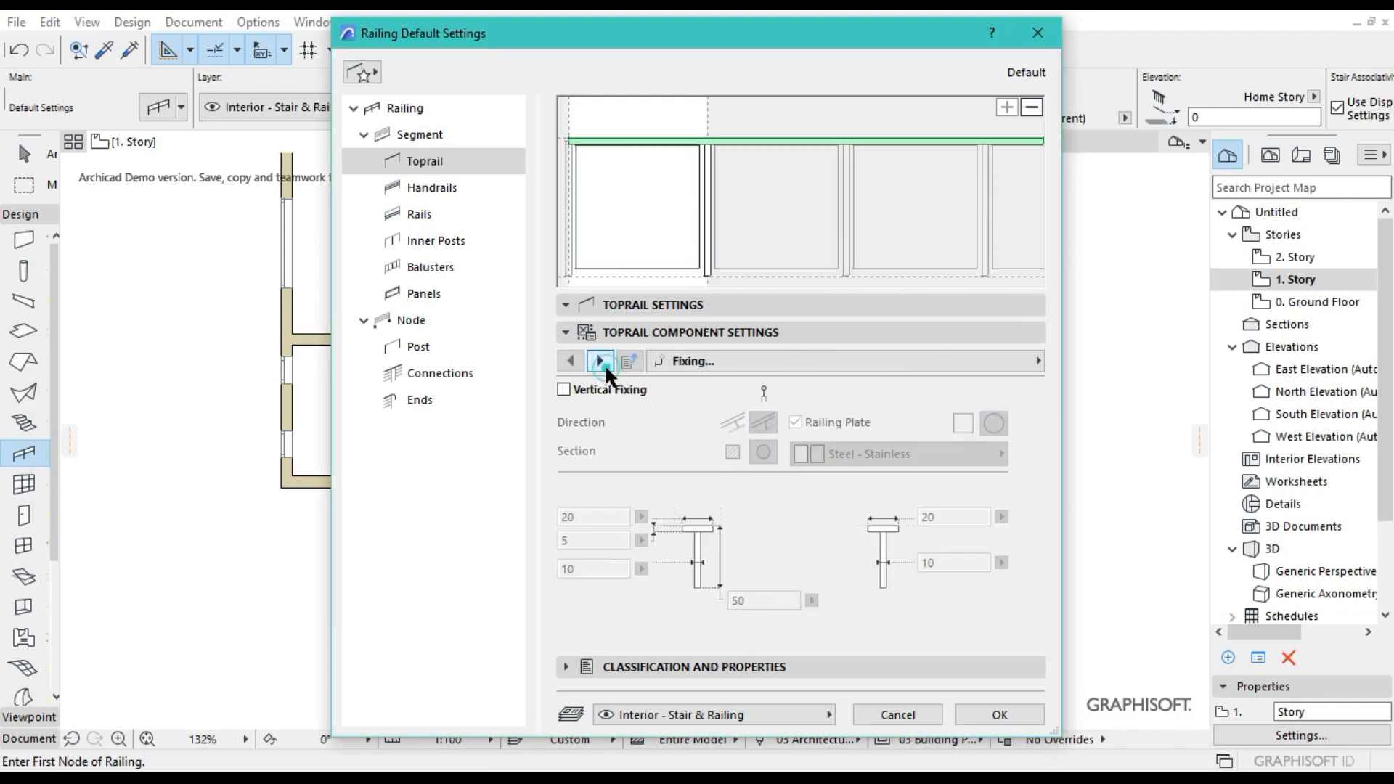
left_click(601, 361)
left_click(601, 362)
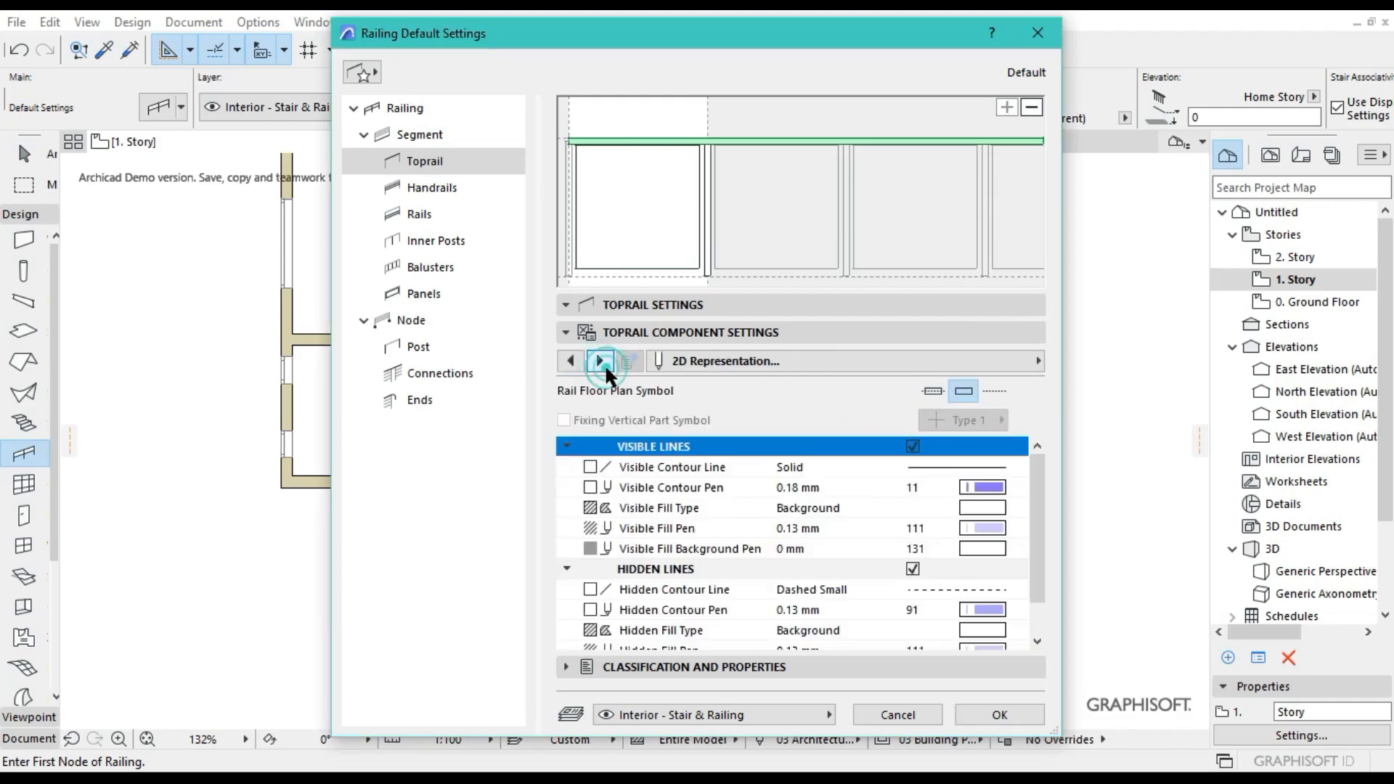
Set the toprail's visible and hidden contour and fill pens to pen 2 (0.15 mm) in the 2D representation.
left_click(991, 487)
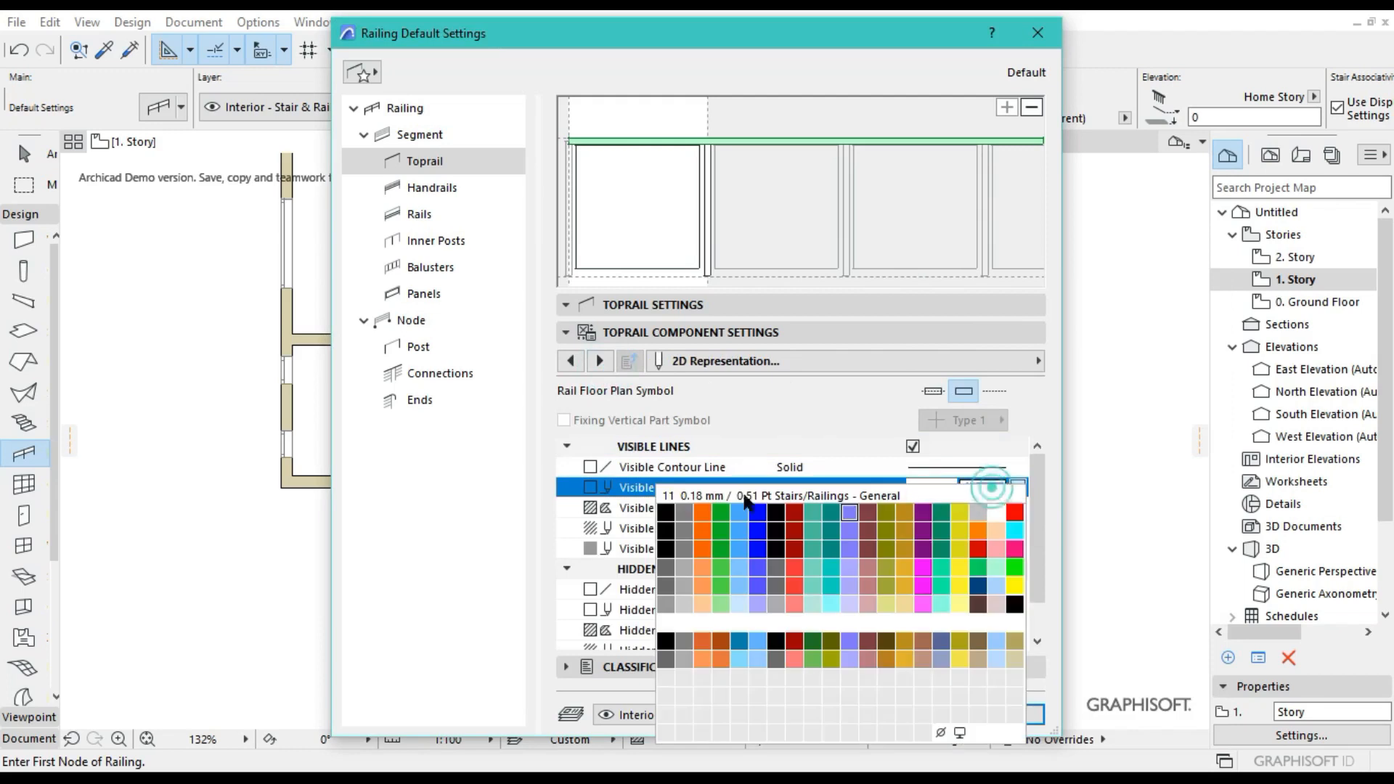
left_click(689, 519)
left_click(985, 528)
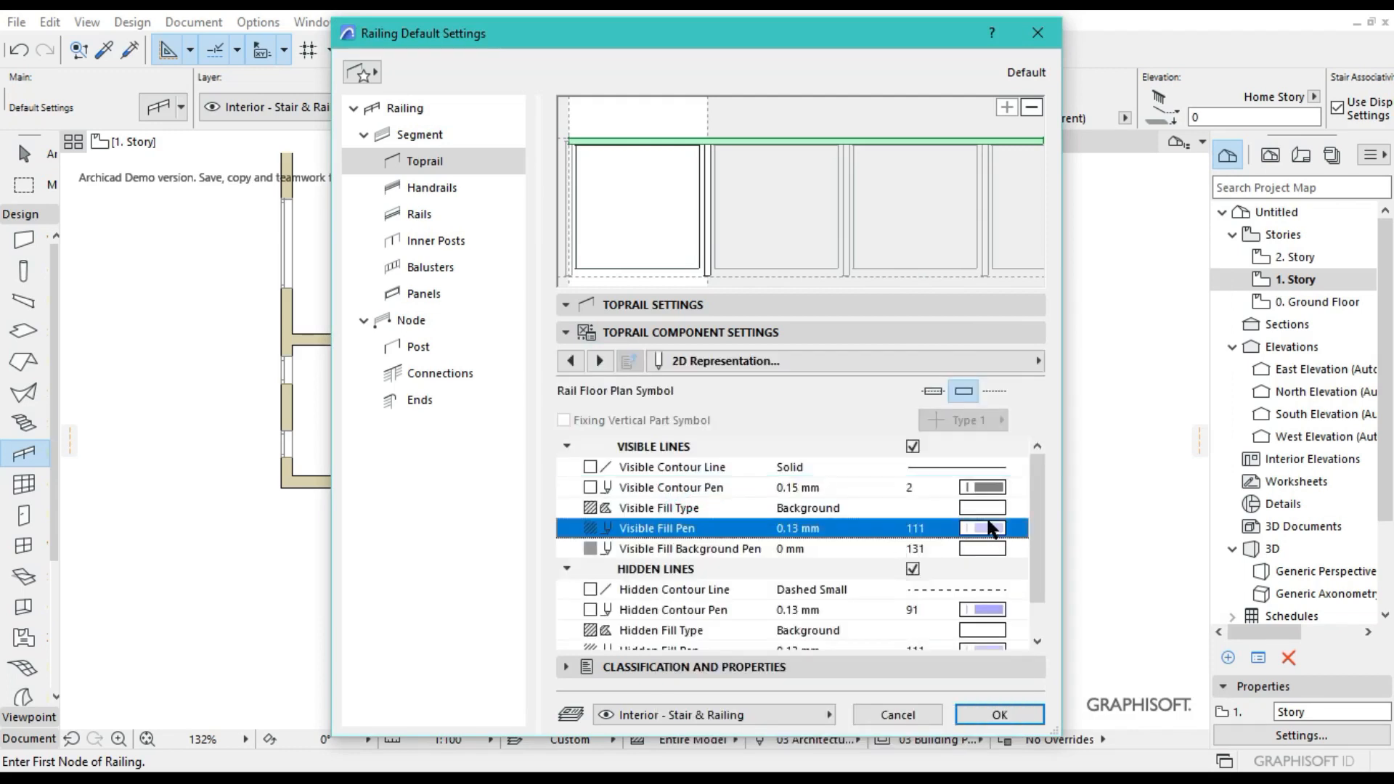
left_click(684, 283)
scroll(963, 536, "down", 1)
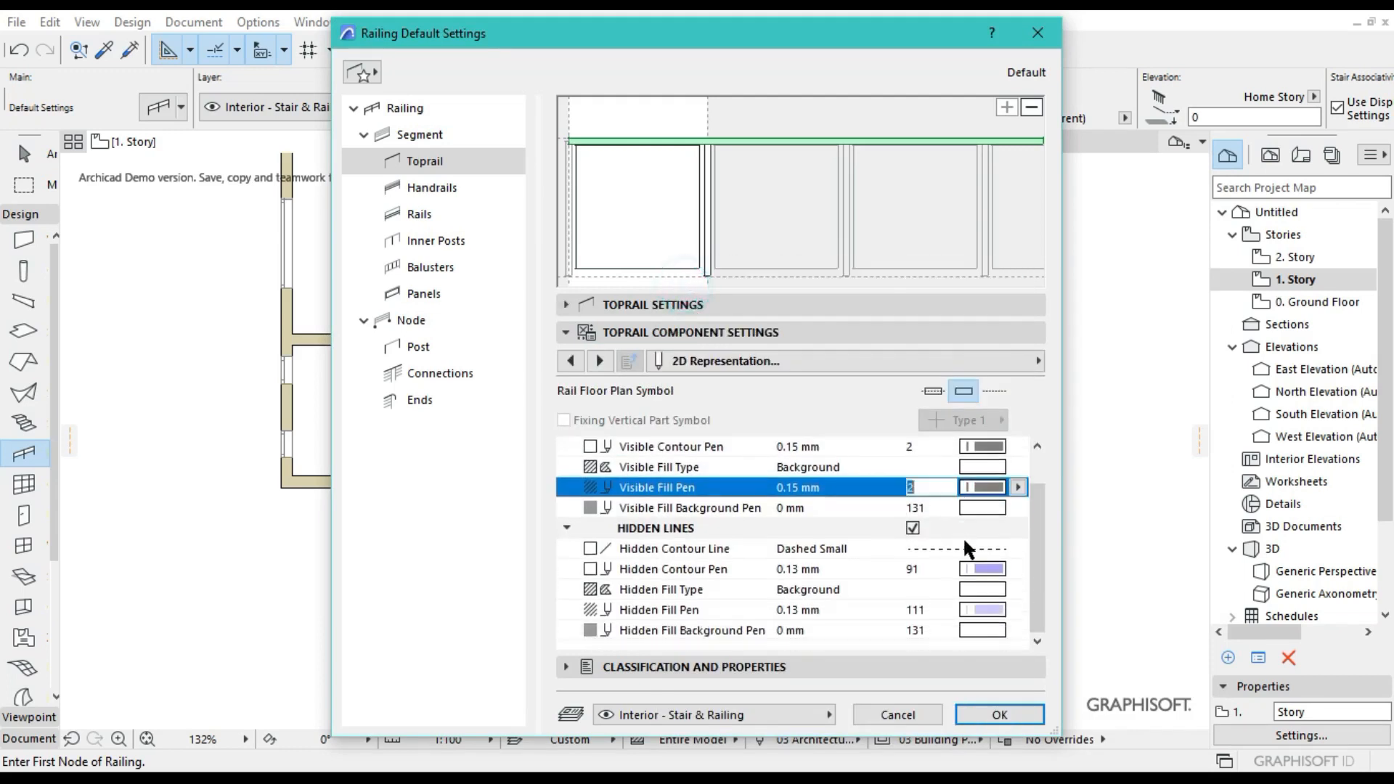
left_click(994, 571)
left_click(686, 323)
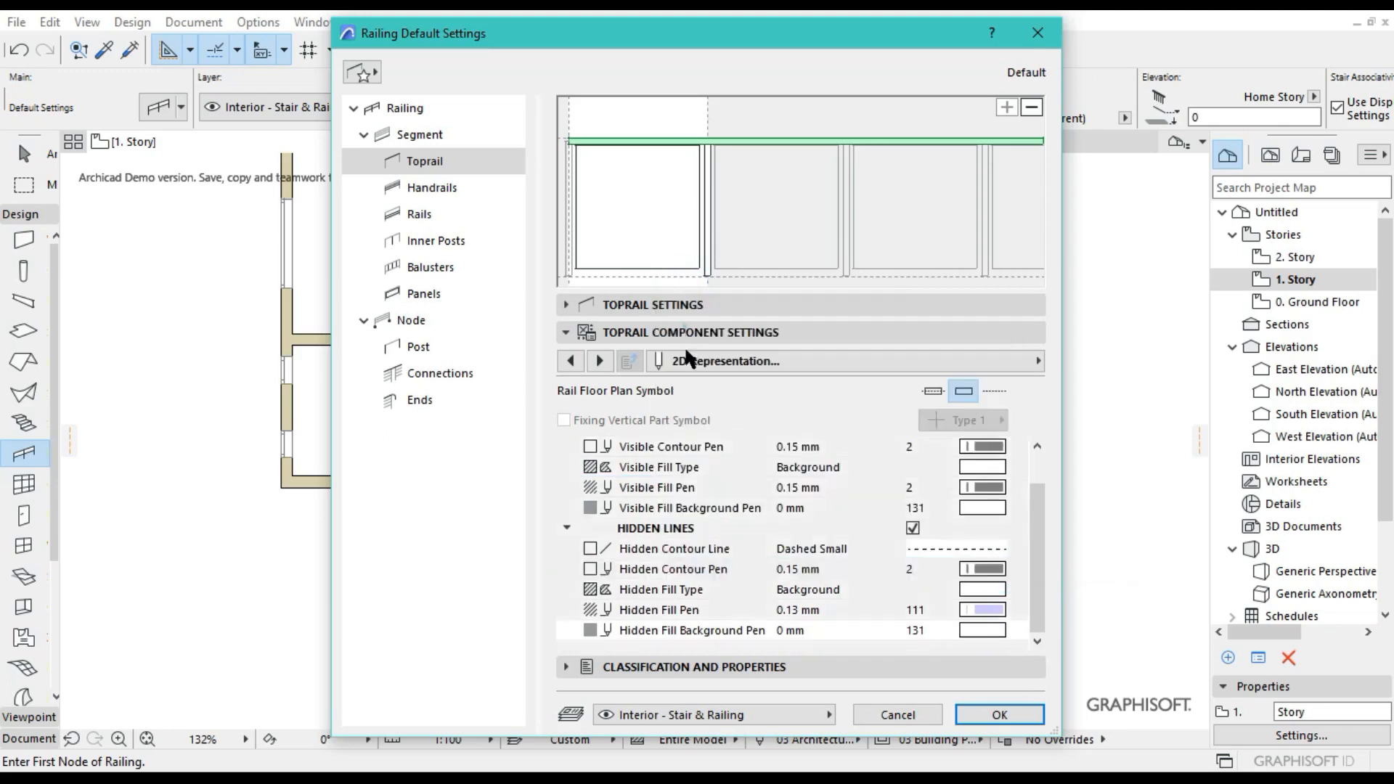
left_click(985, 610)
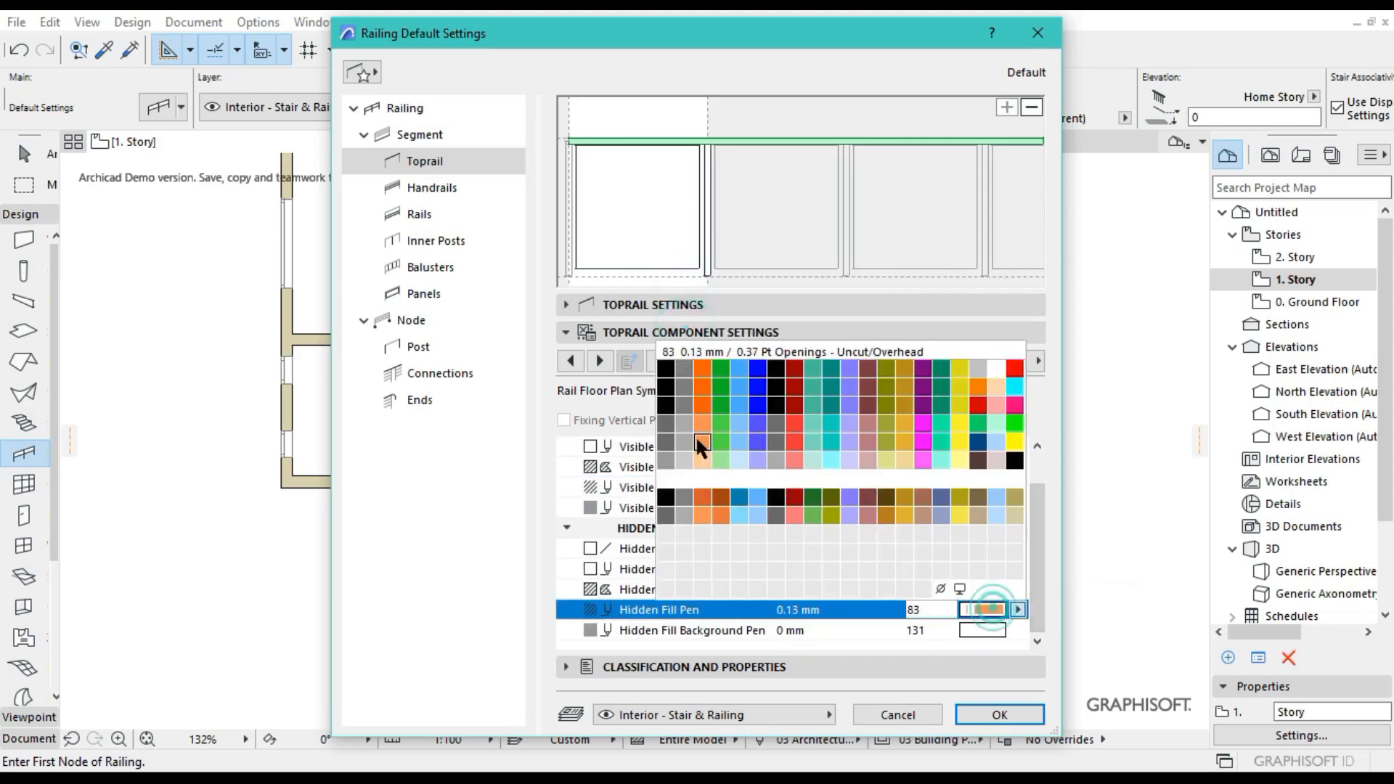
left_click(684, 370)
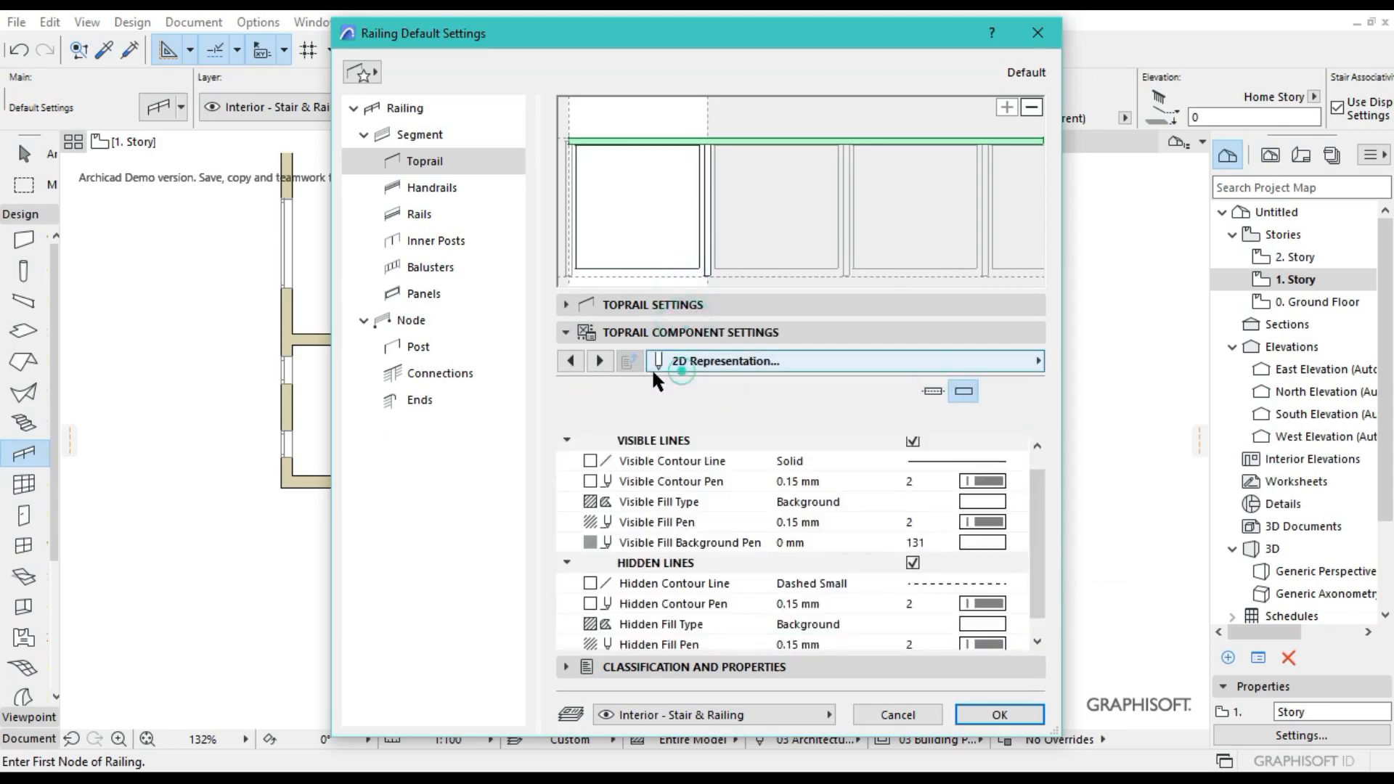
Set the toprail's rail contour, rail cut, fixing contour and fixing cut pens to pen 2 in the 3D representation.
left_click(599, 361)
left_click(928, 411)
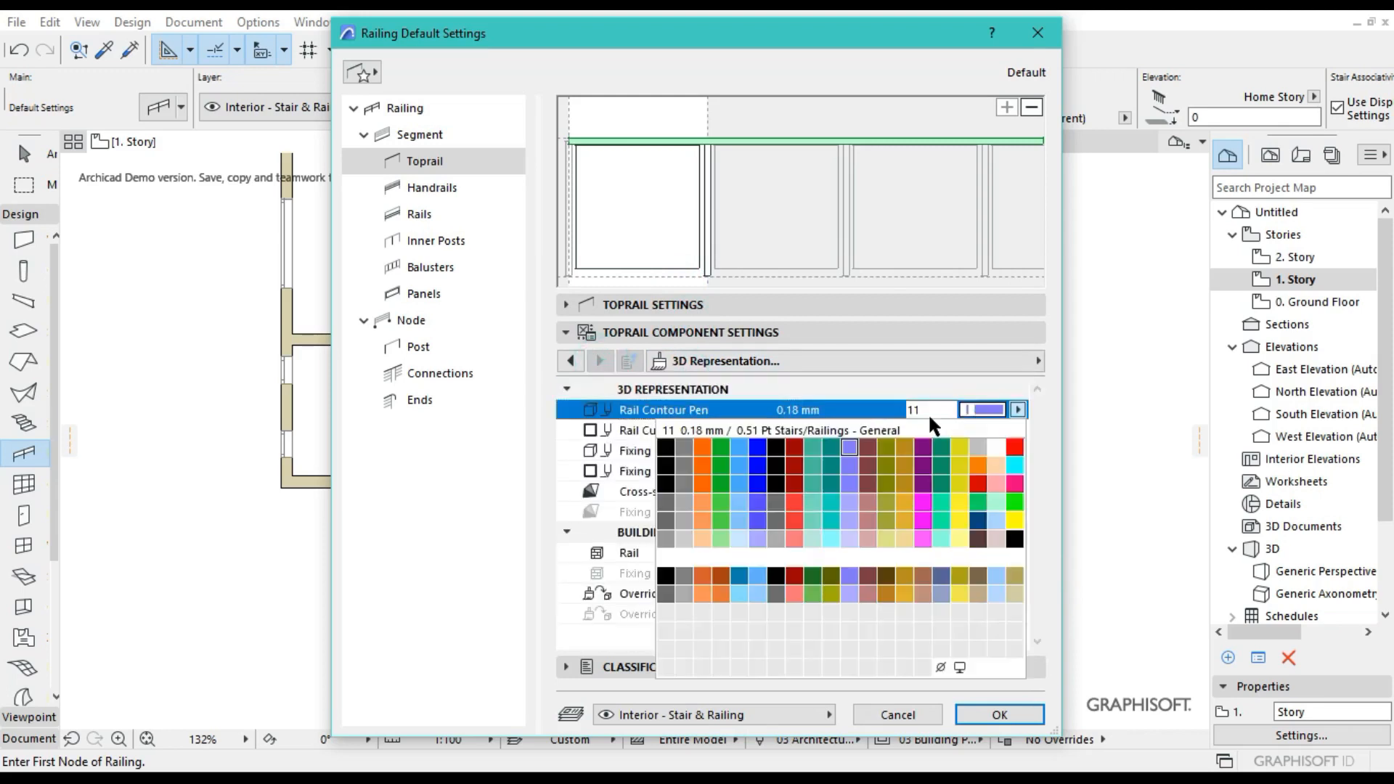
left_click(686, 444)
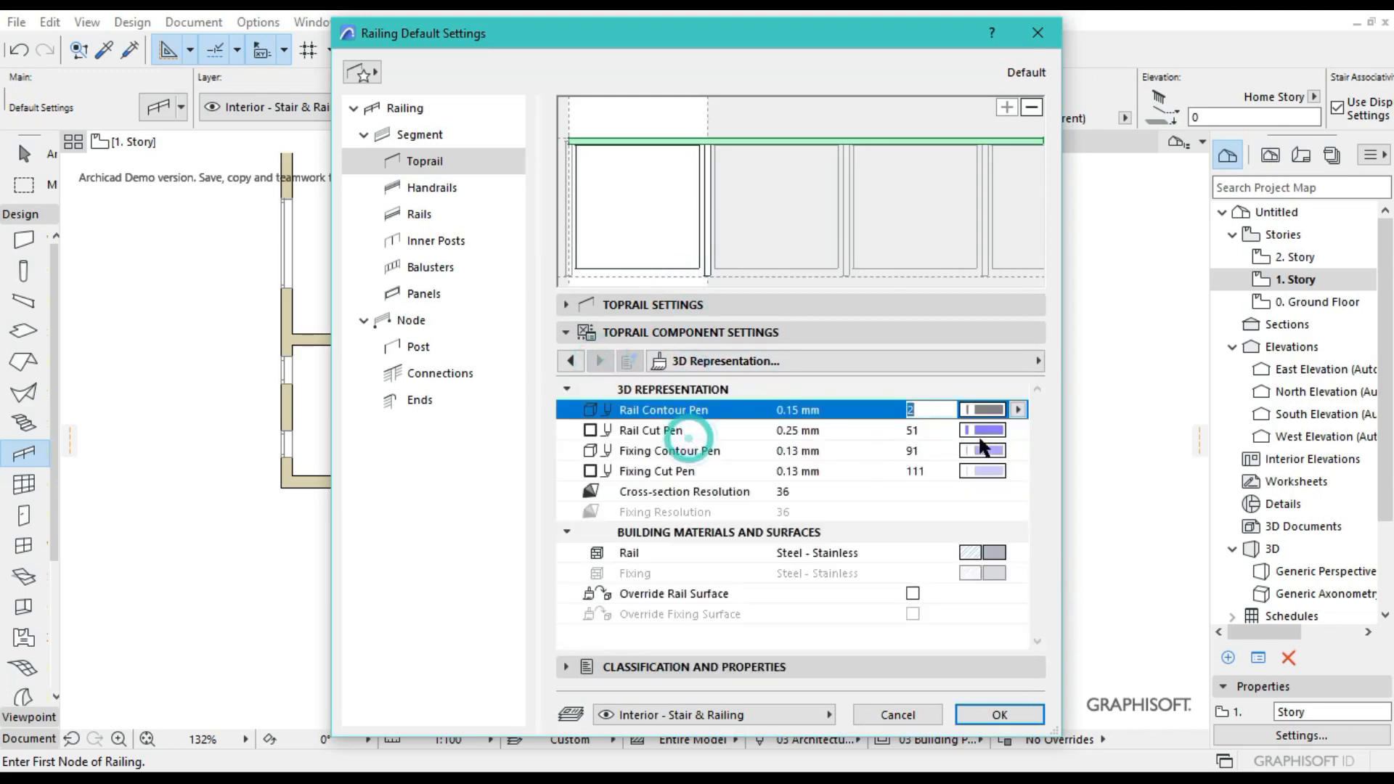
left_click(922, 431)
left_click(675, 466)
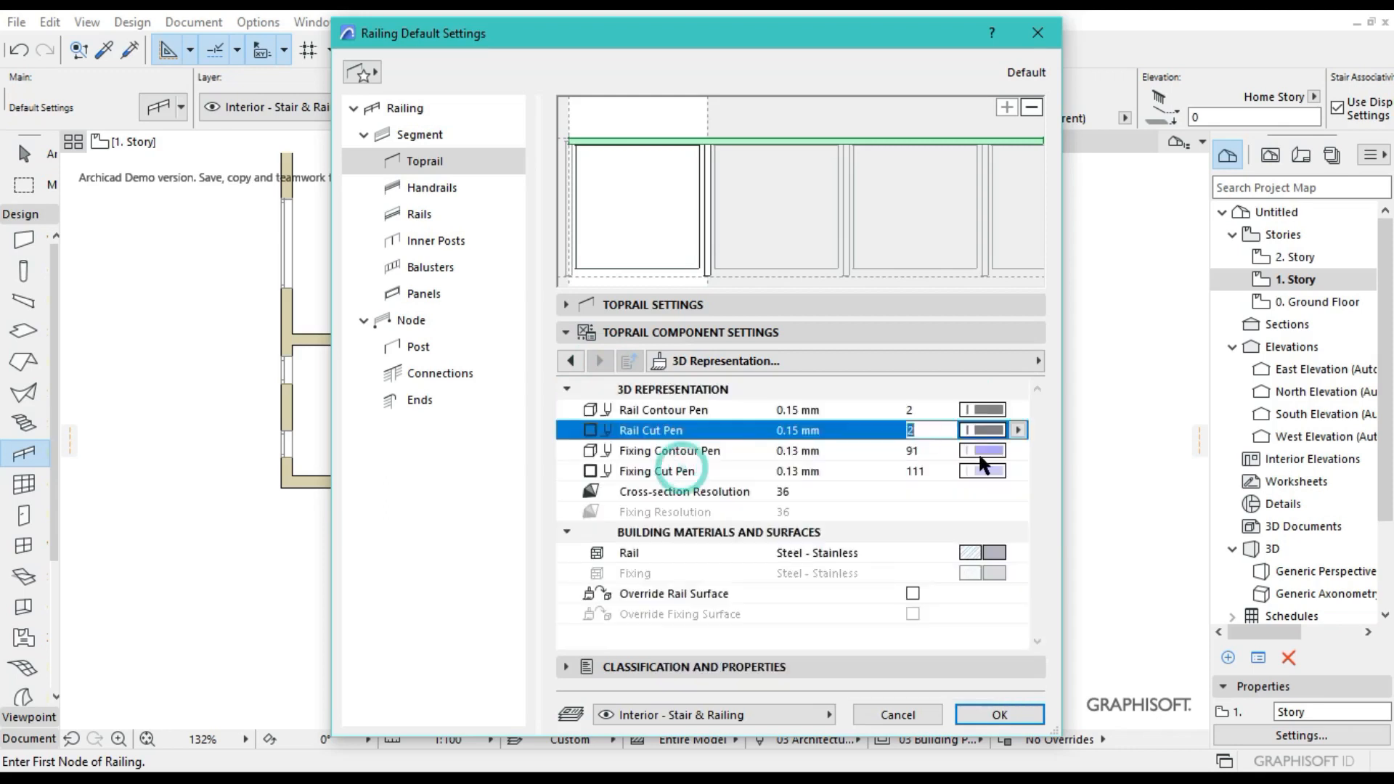
left_click(982, 451)
left_click(686, 478)
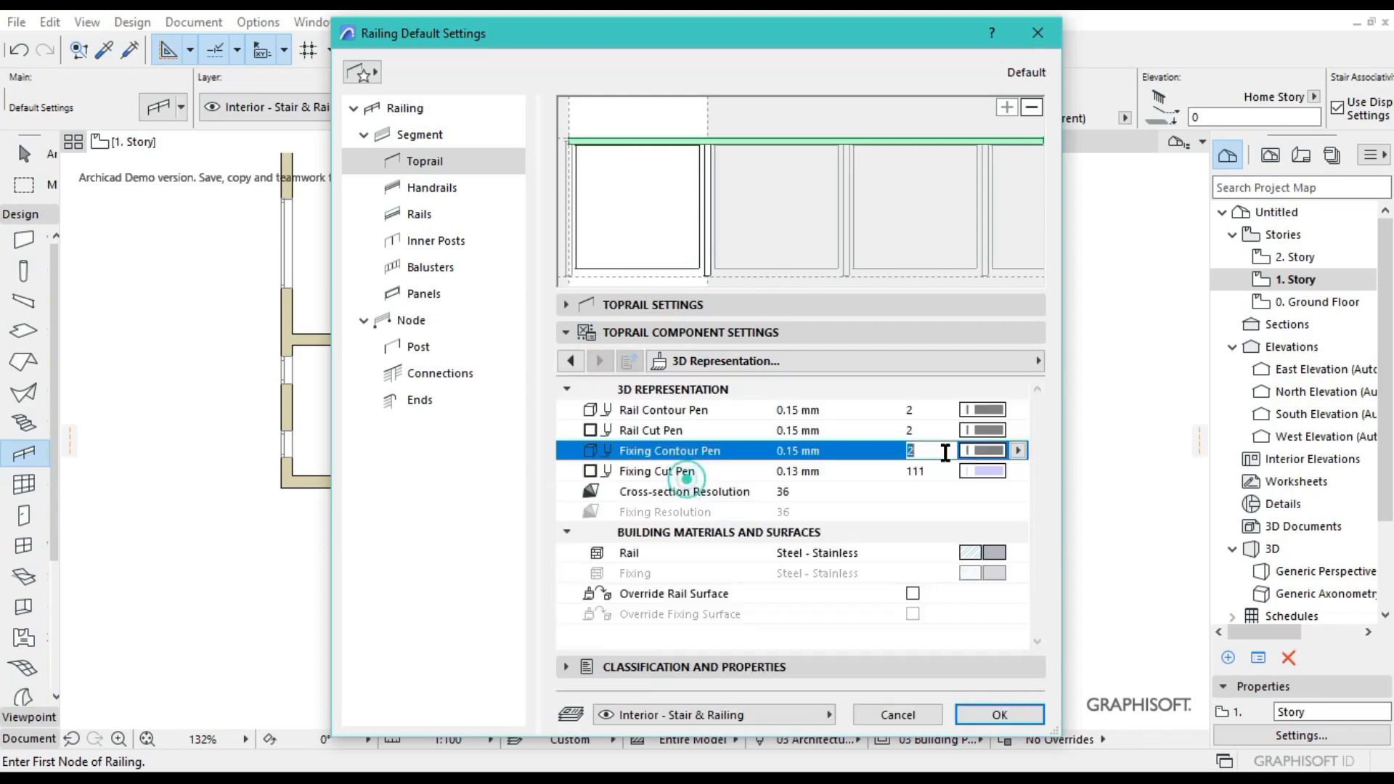
left_click(982, 471)
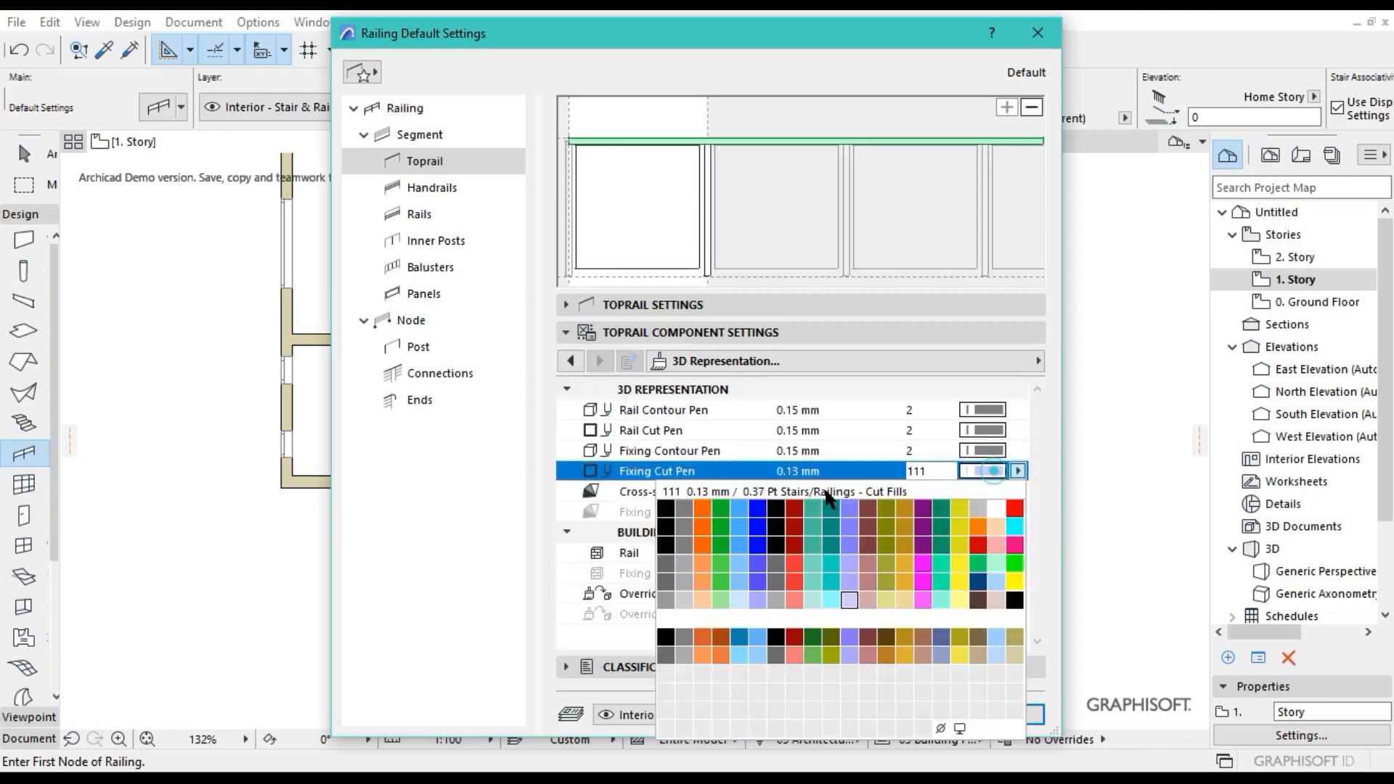
left_click(686, 524)
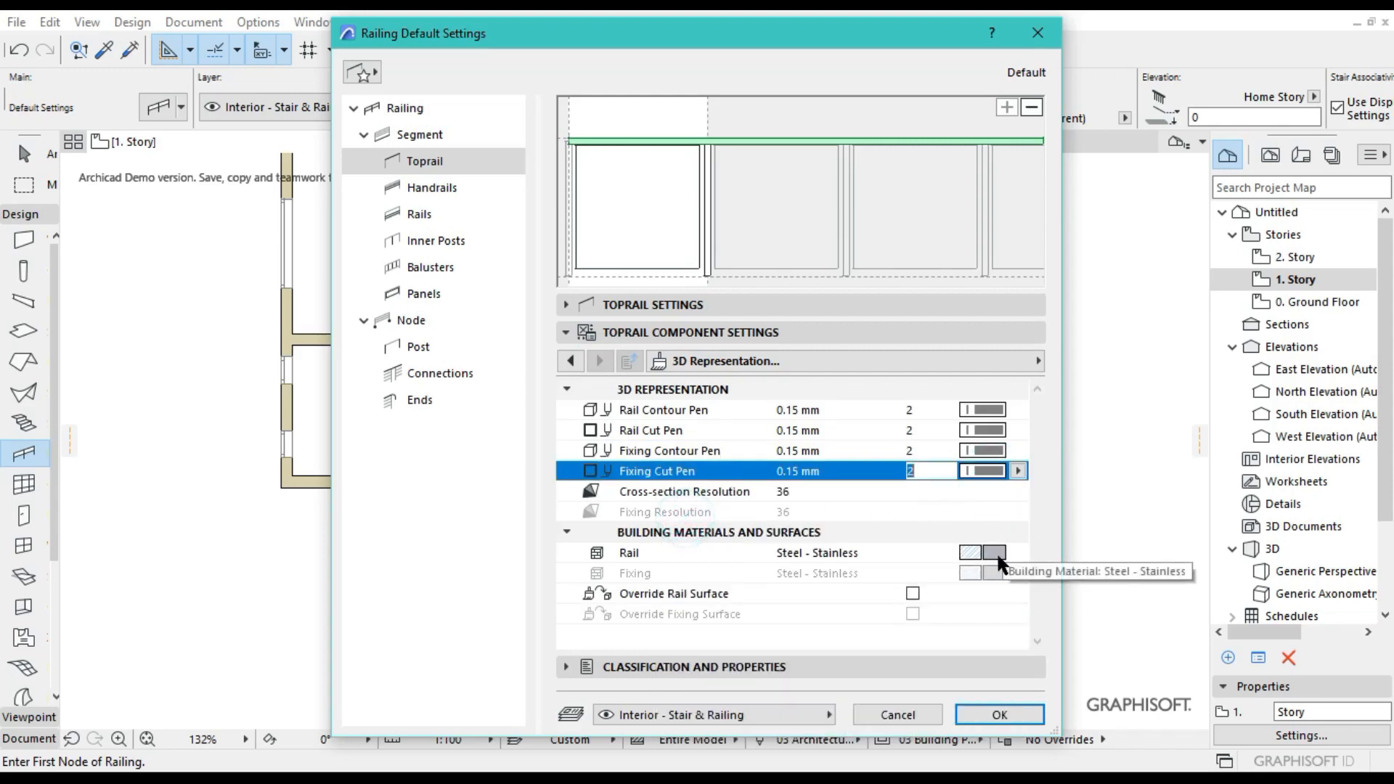
Override the toprail's rail surface with Metal - Aluminium.
left_click(913, 593)
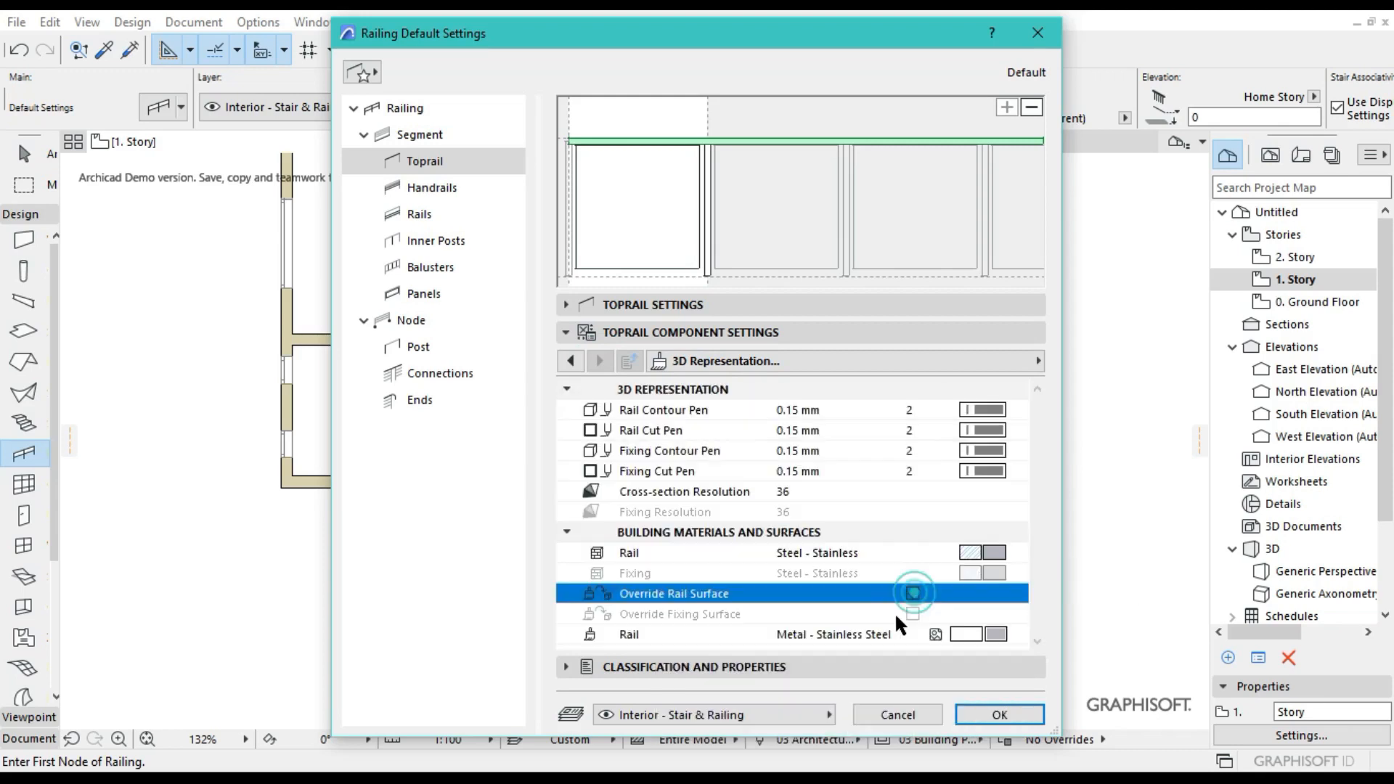
left_click(987, 630)
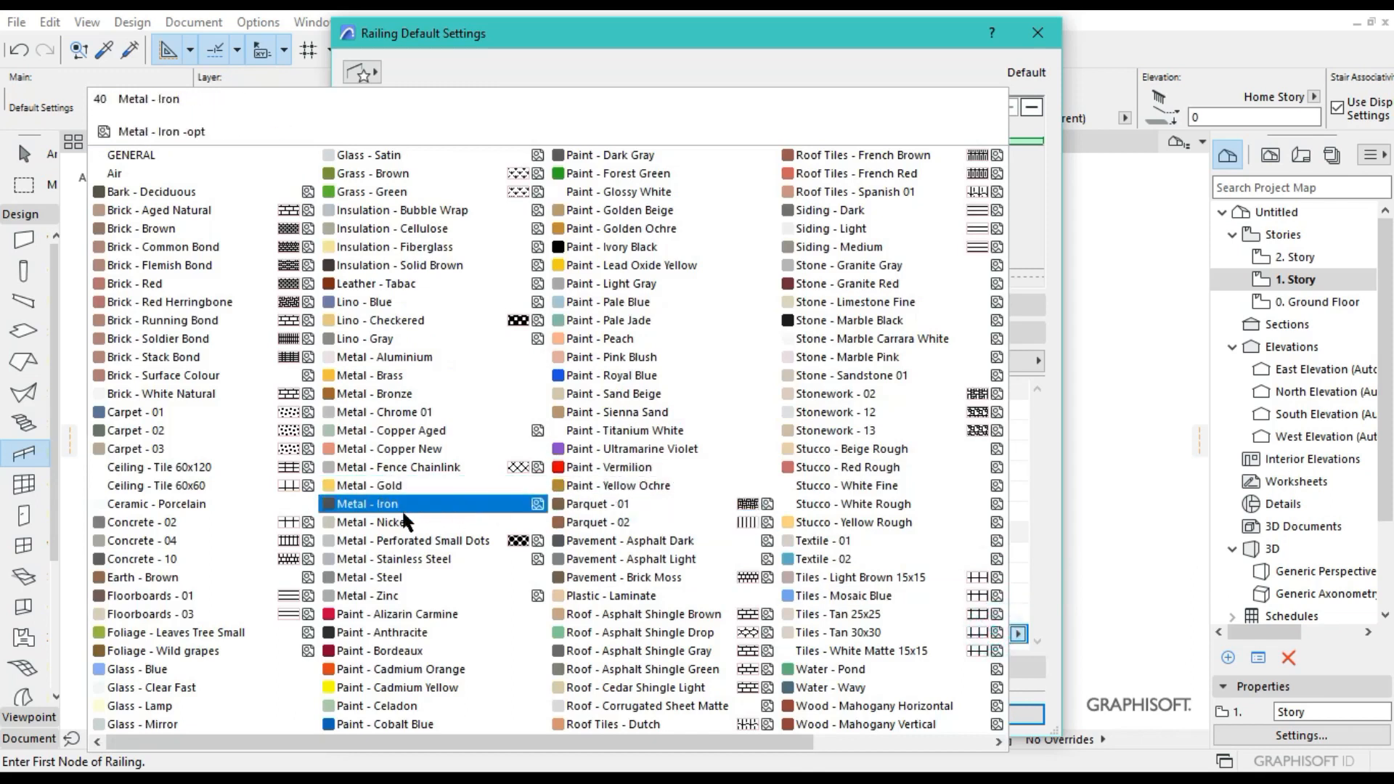
left_click(411, 357)
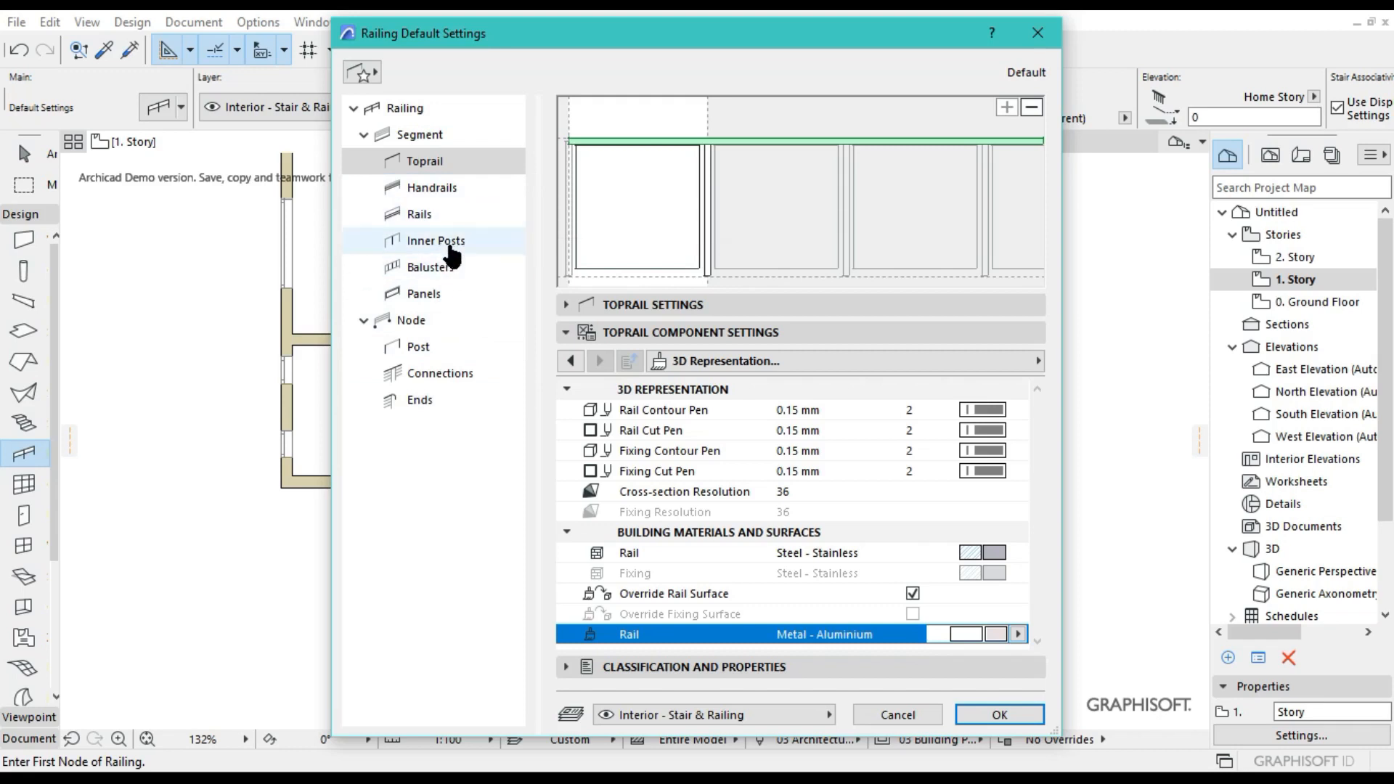
Set the railing panels' visible contour, visible fill and visible axis pens to pen 2 in the 2D representation.
left_click(446, 294)
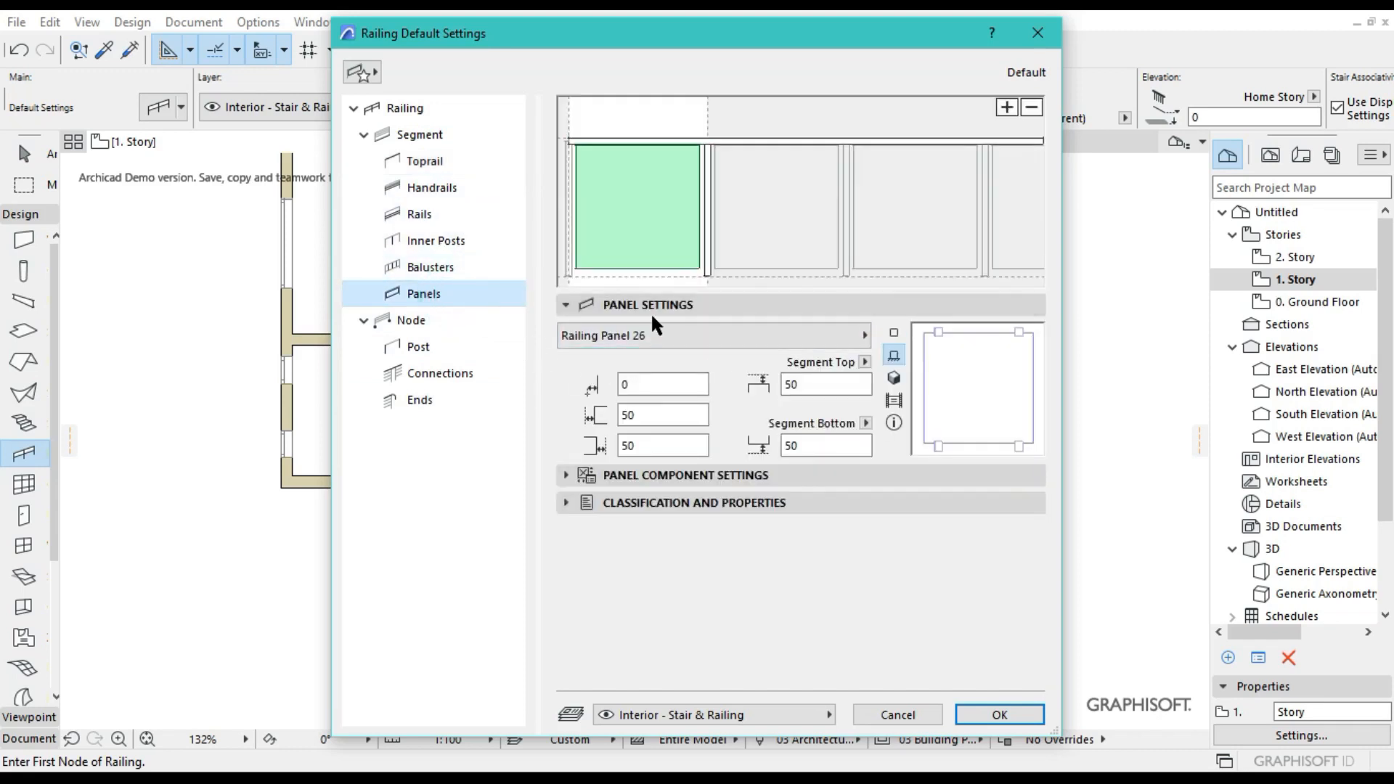
left_click(616, 335)
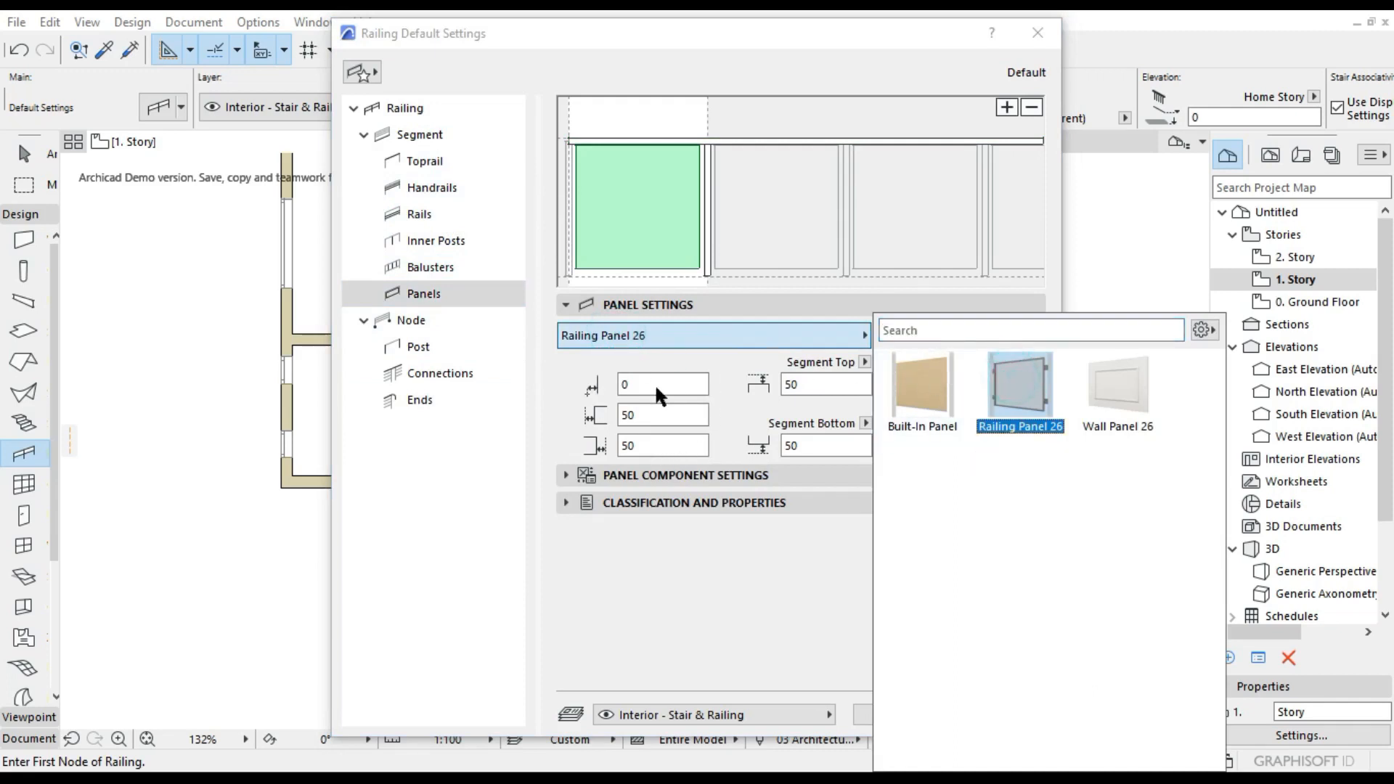
left_click(633, 470)
left_click(617, 472)
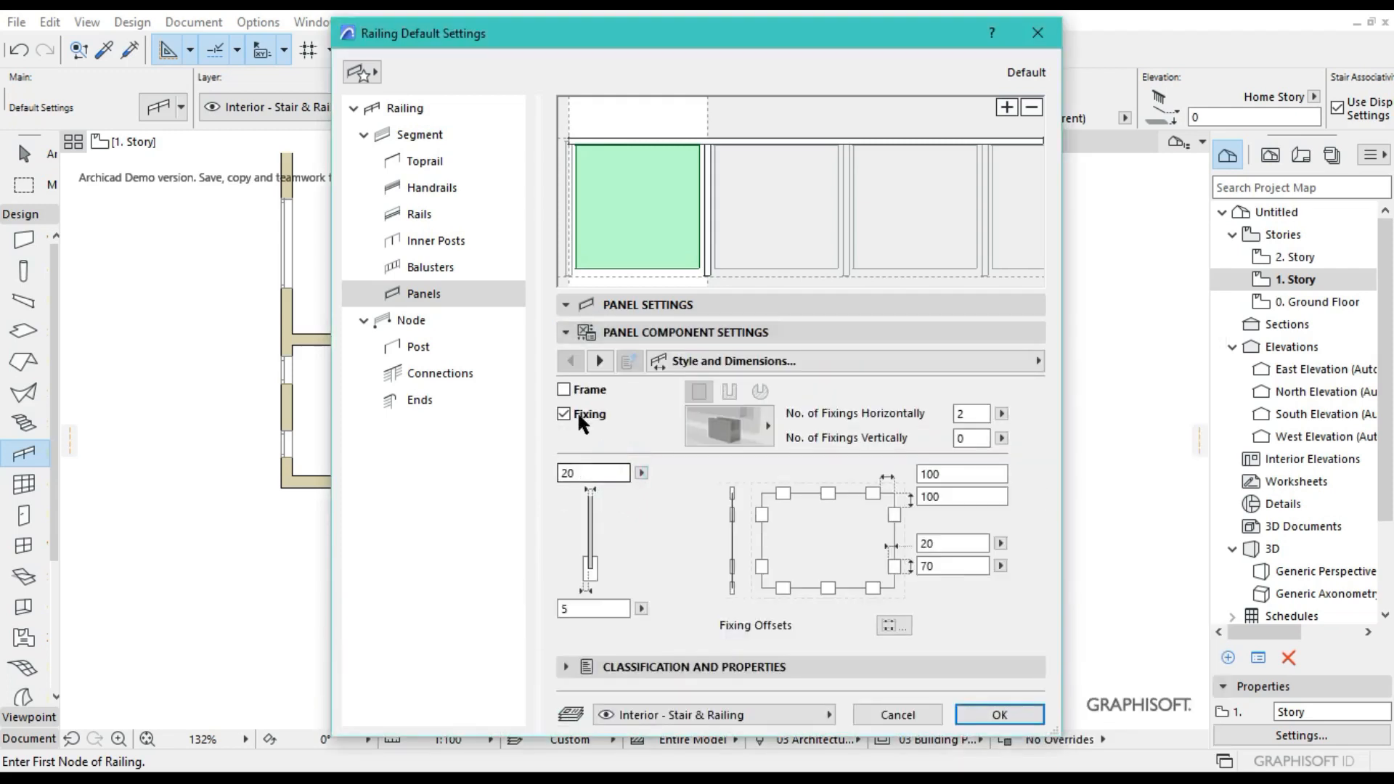
left_click(599, 361)
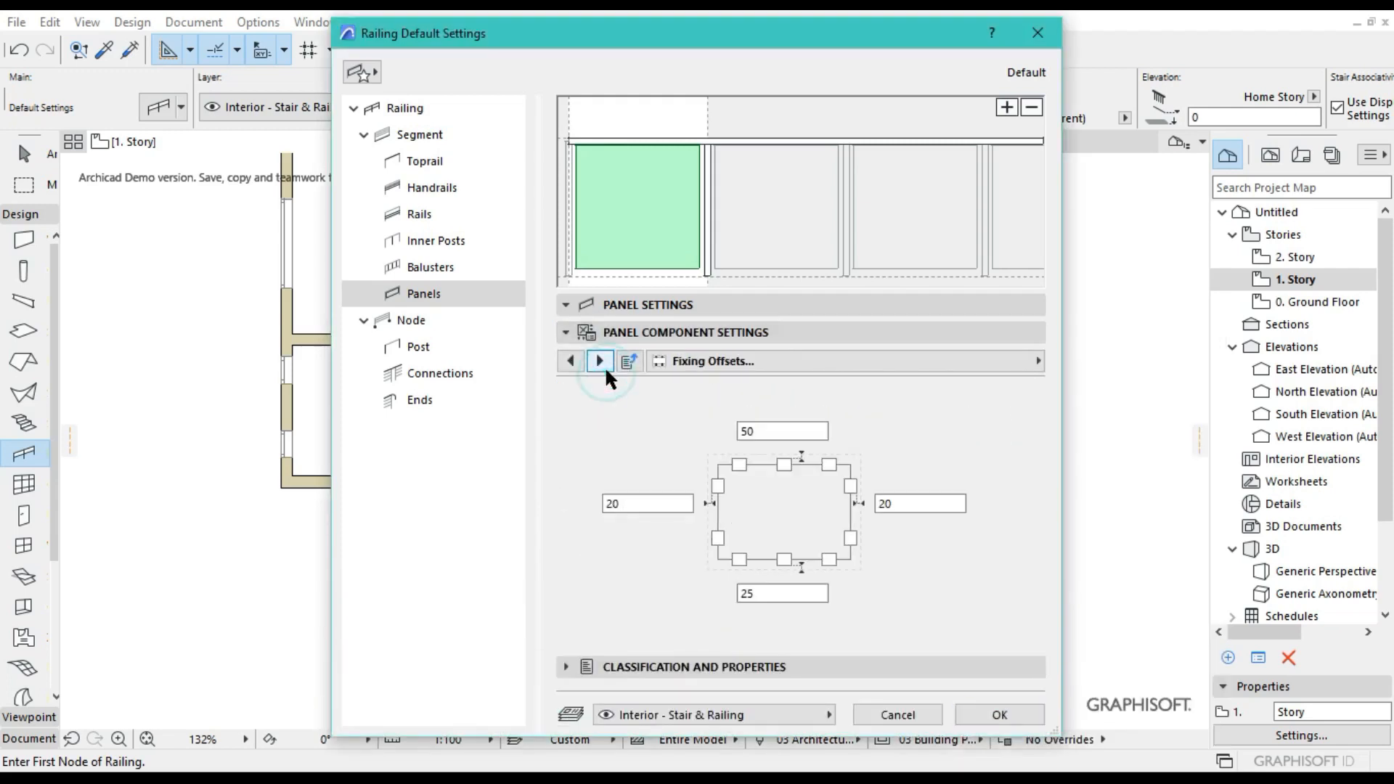
left_click(602, 363)
left_click(985, 464)
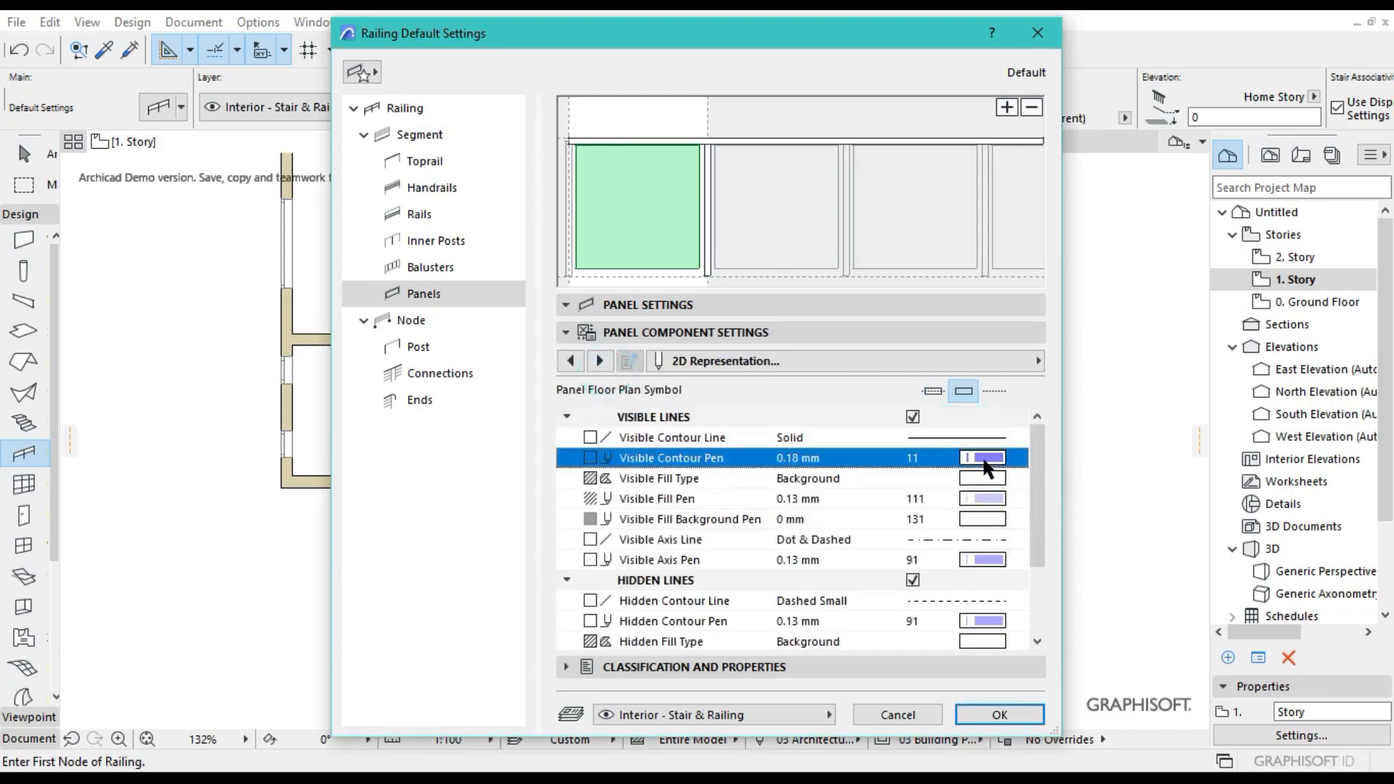
left_click(688, 493)
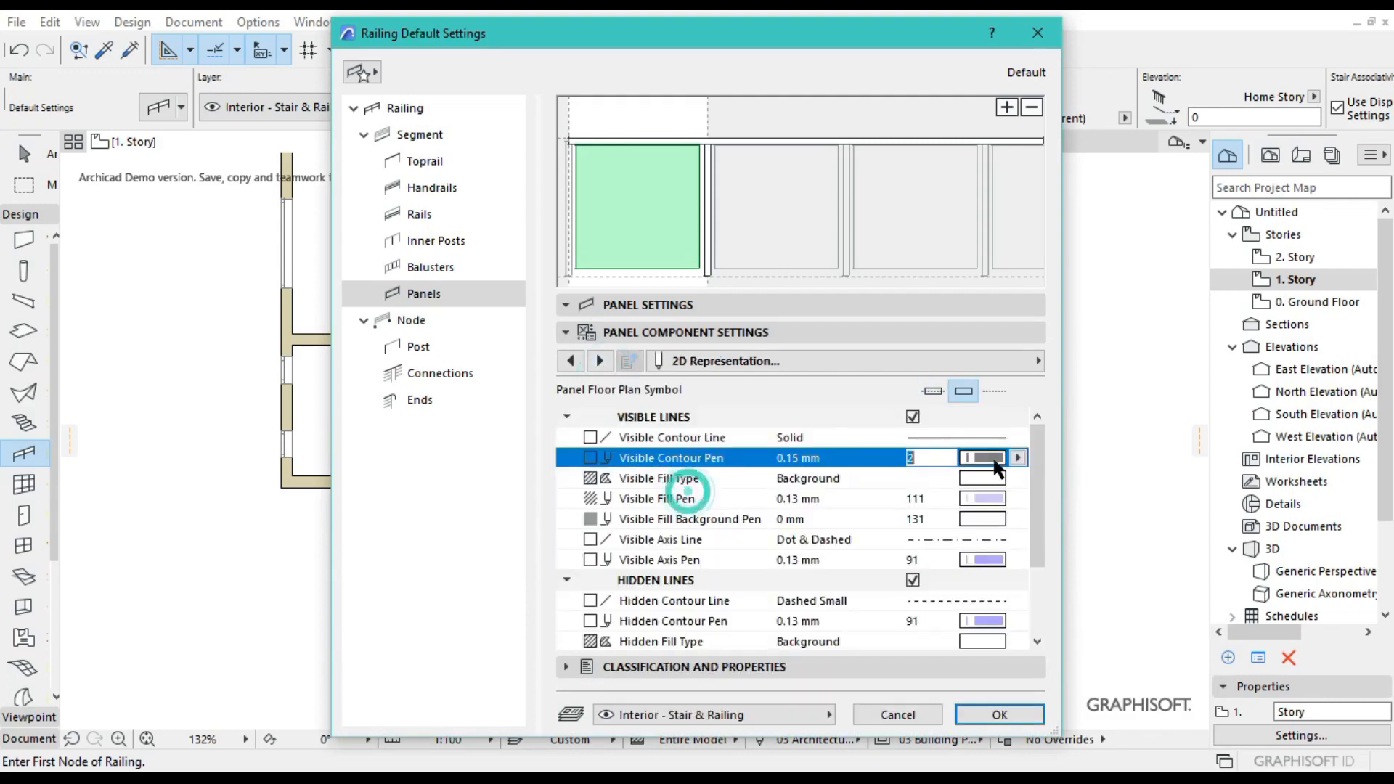
left_click(984, 498)
left_click(675, 506)
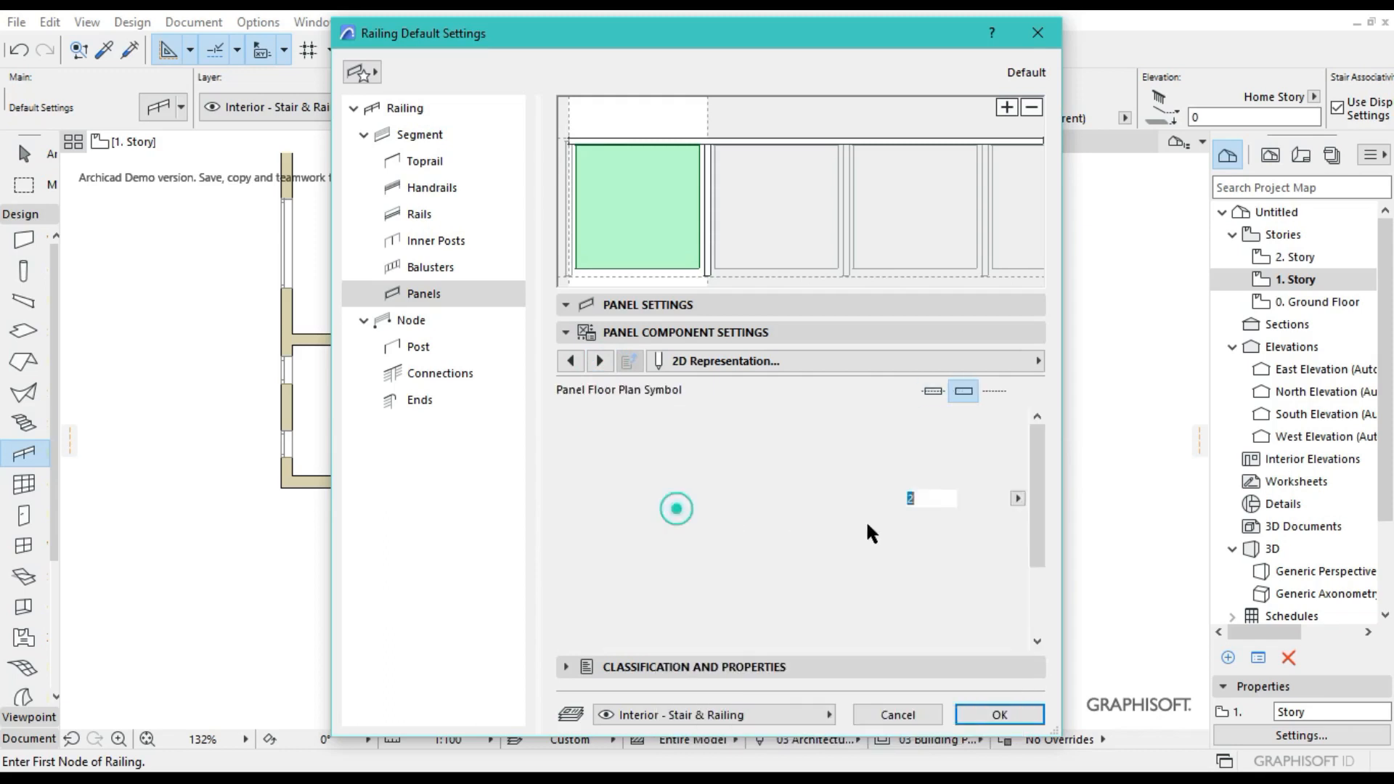
left_click(984, 559)
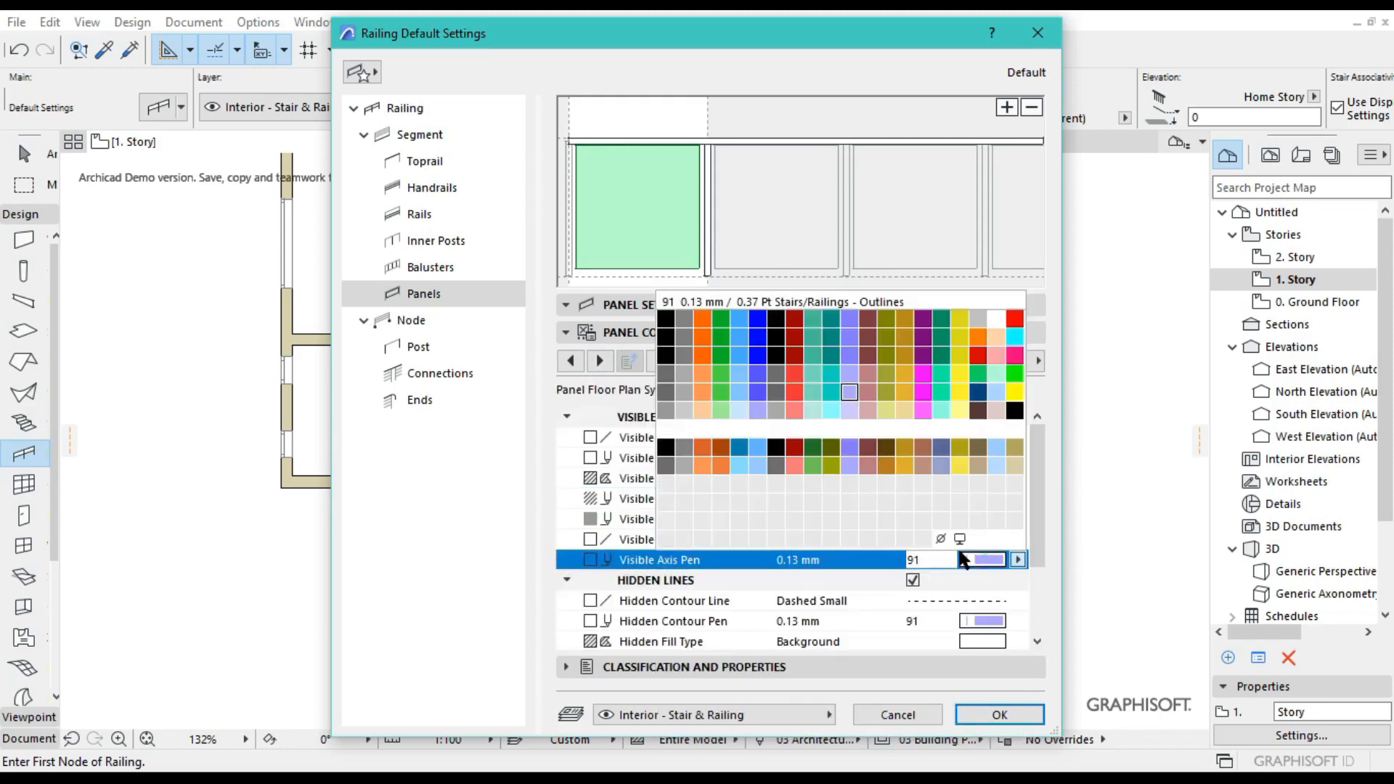
left_click(686, 325)
Set the railing panels' hidden contour, hidden fill and hidden axis pens to pen 2.
left_click(983, 620)
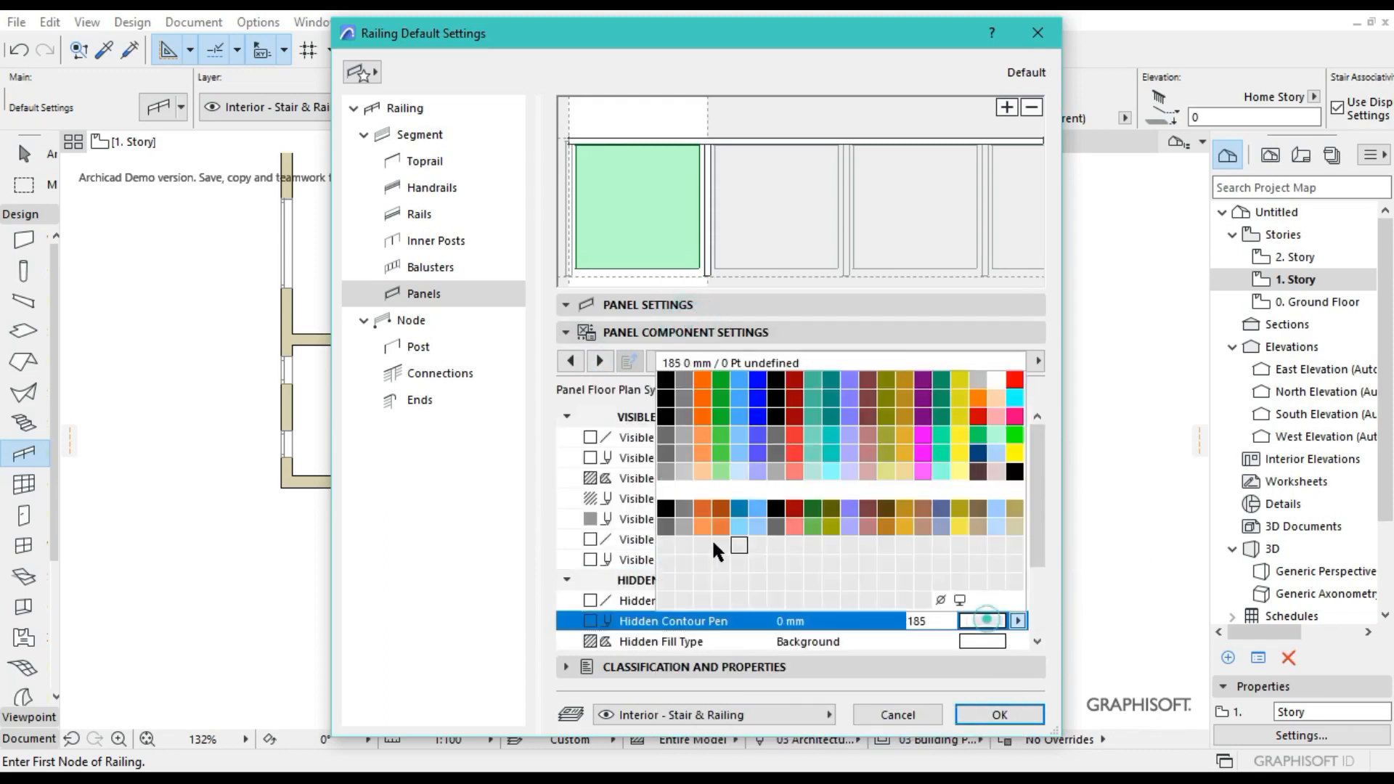
left_click(686, 376)
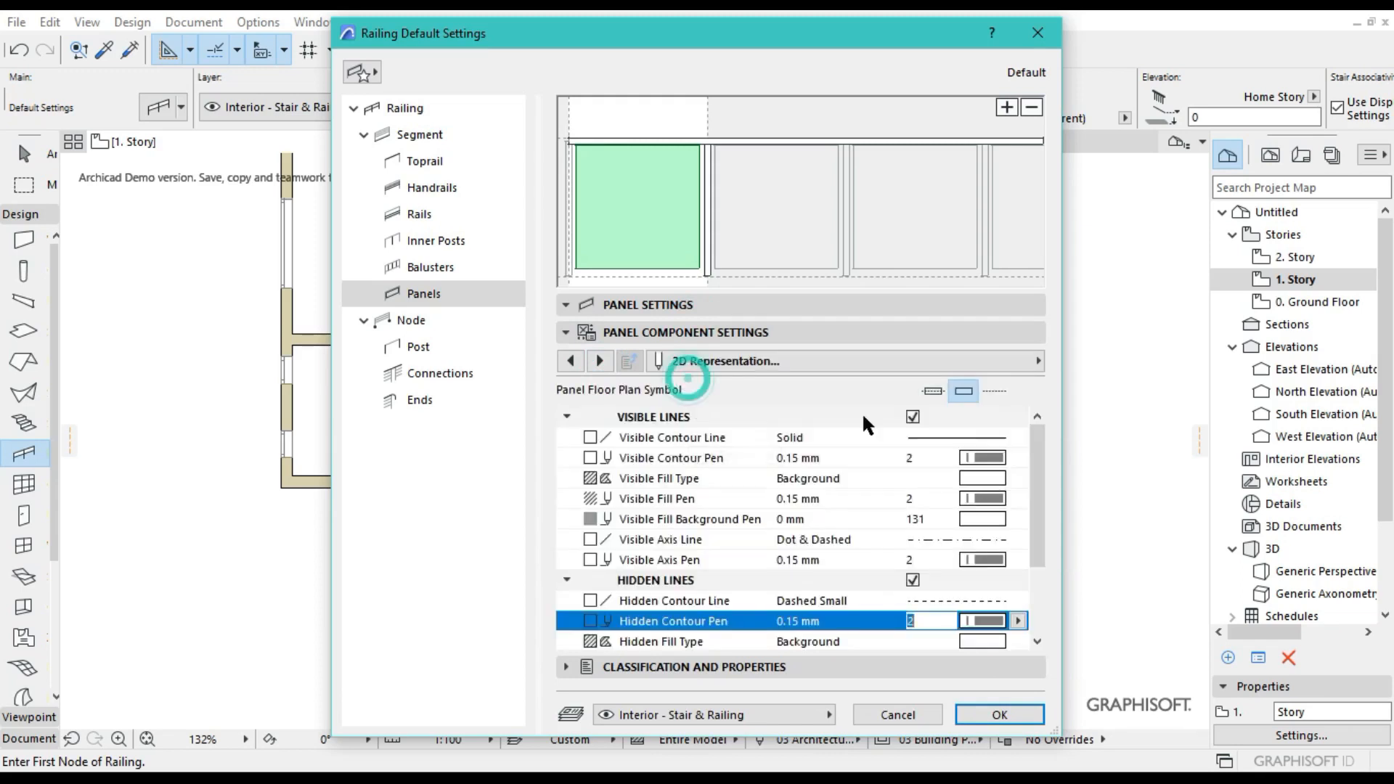
scroll(908, 522, "down", 3)
left_click(990, 561)
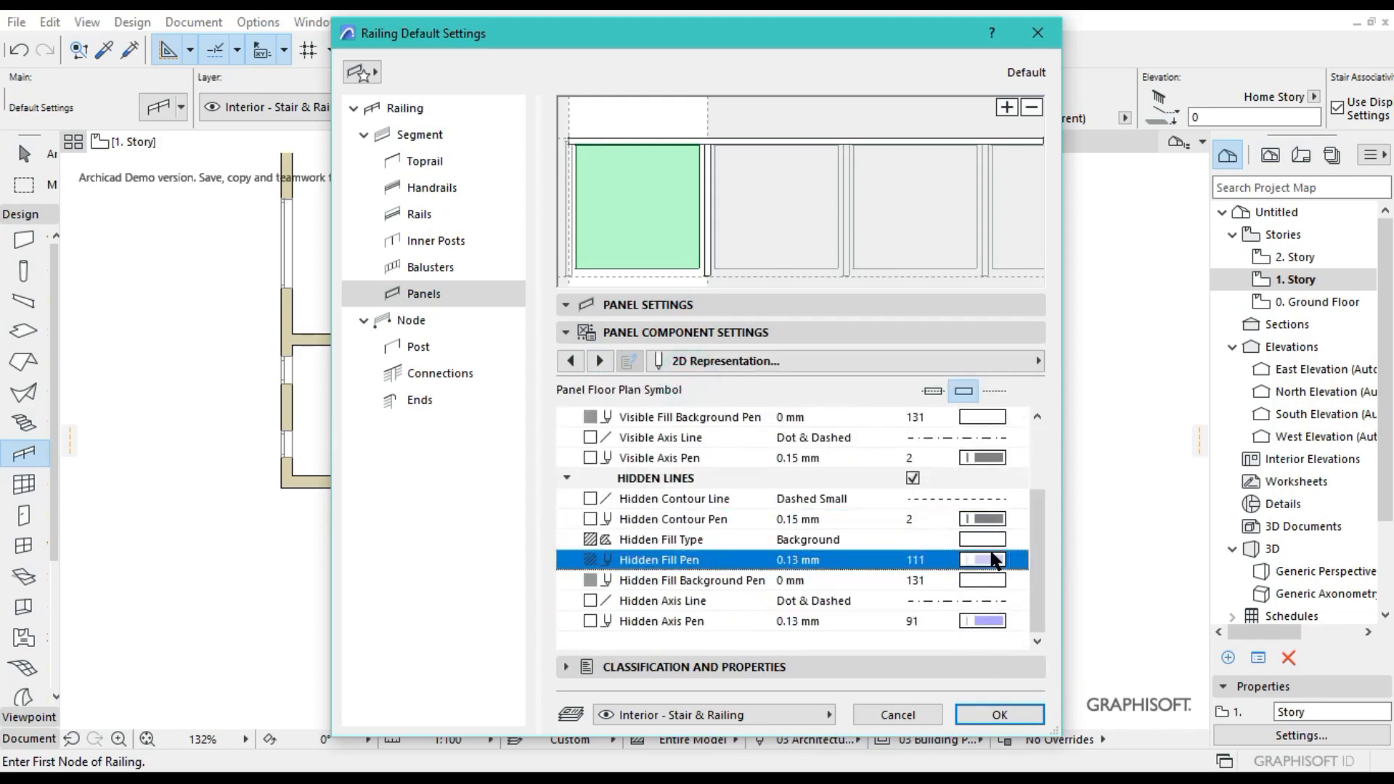
left_click(692, 326)
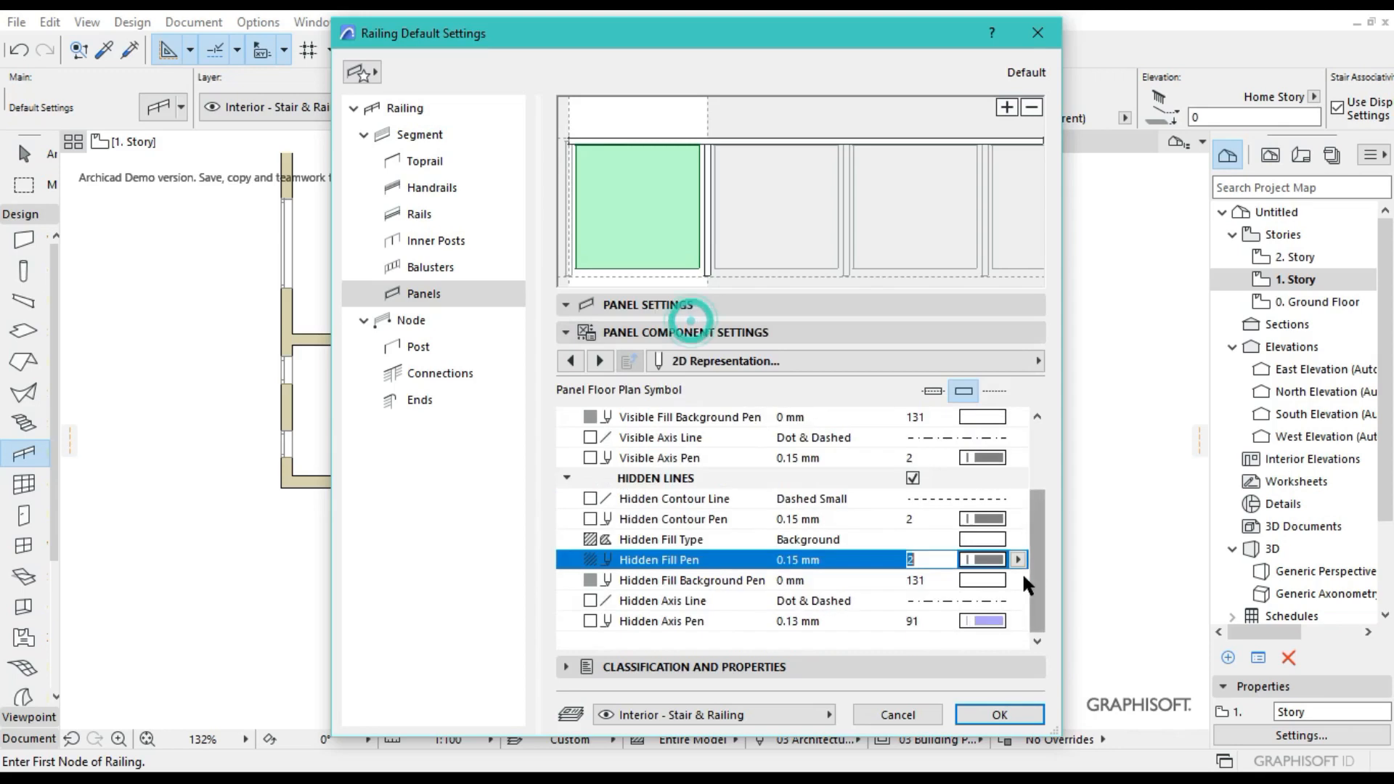
left_click(988, 621)
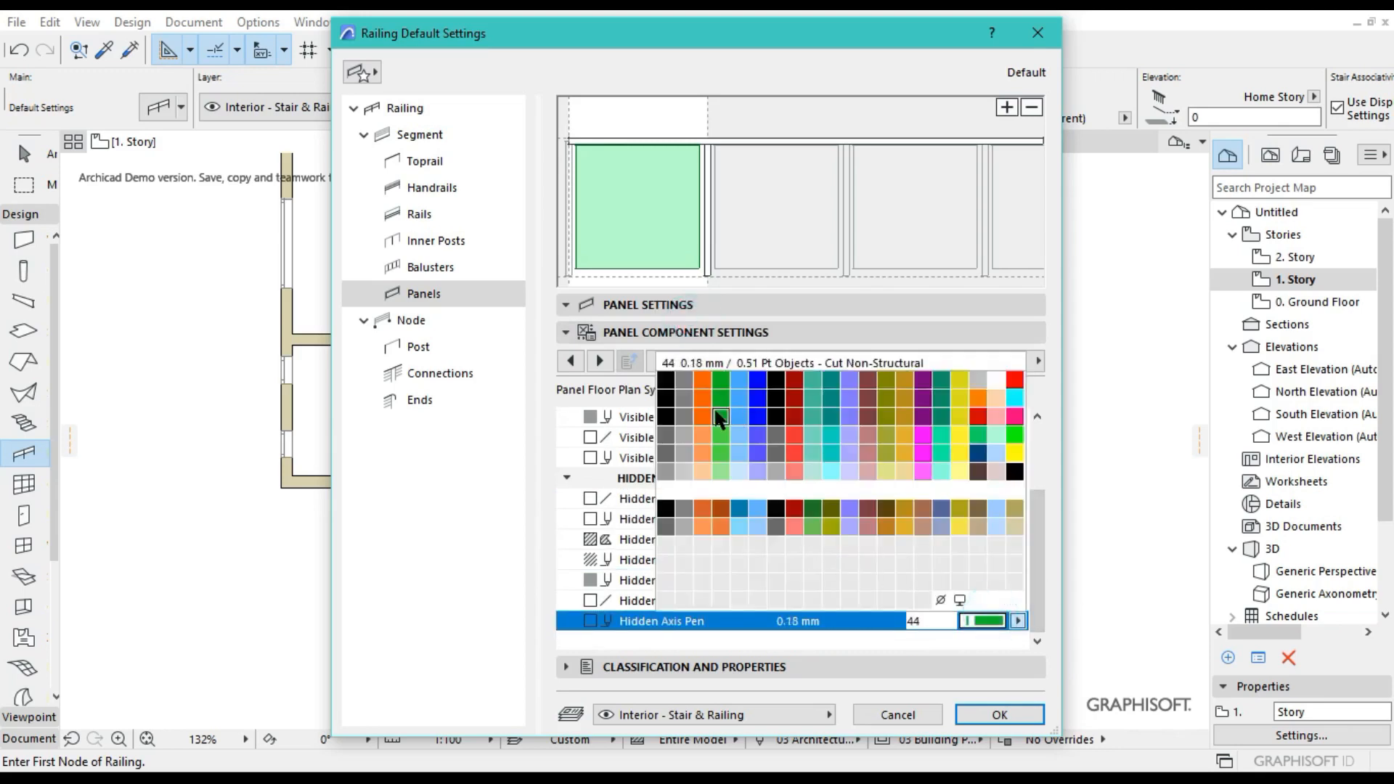
left_click(684, 380)
Set the panel contour, panel cut, fixing contour and fixing cut pens to pen 2 in the panels' 3D representation.
left_click(599, 360)
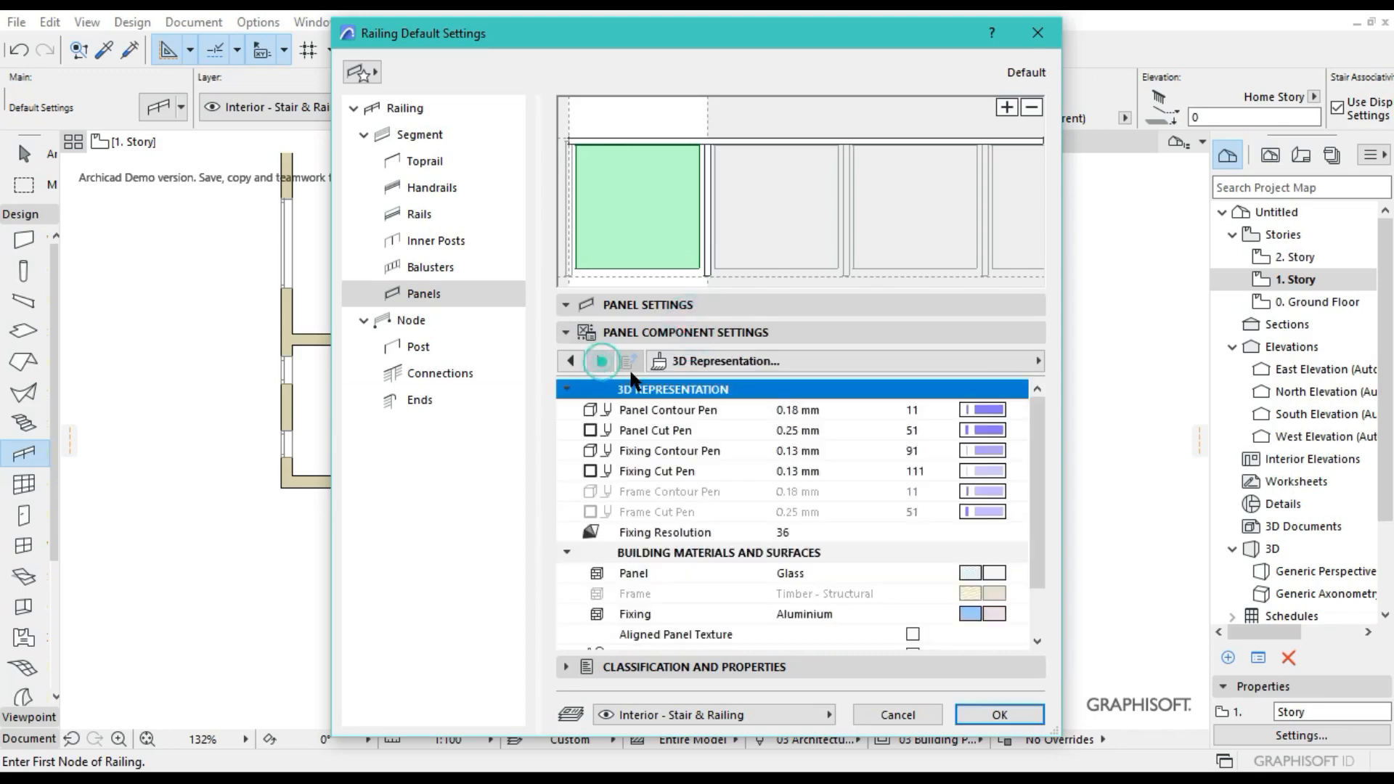
left_click(982, 410)
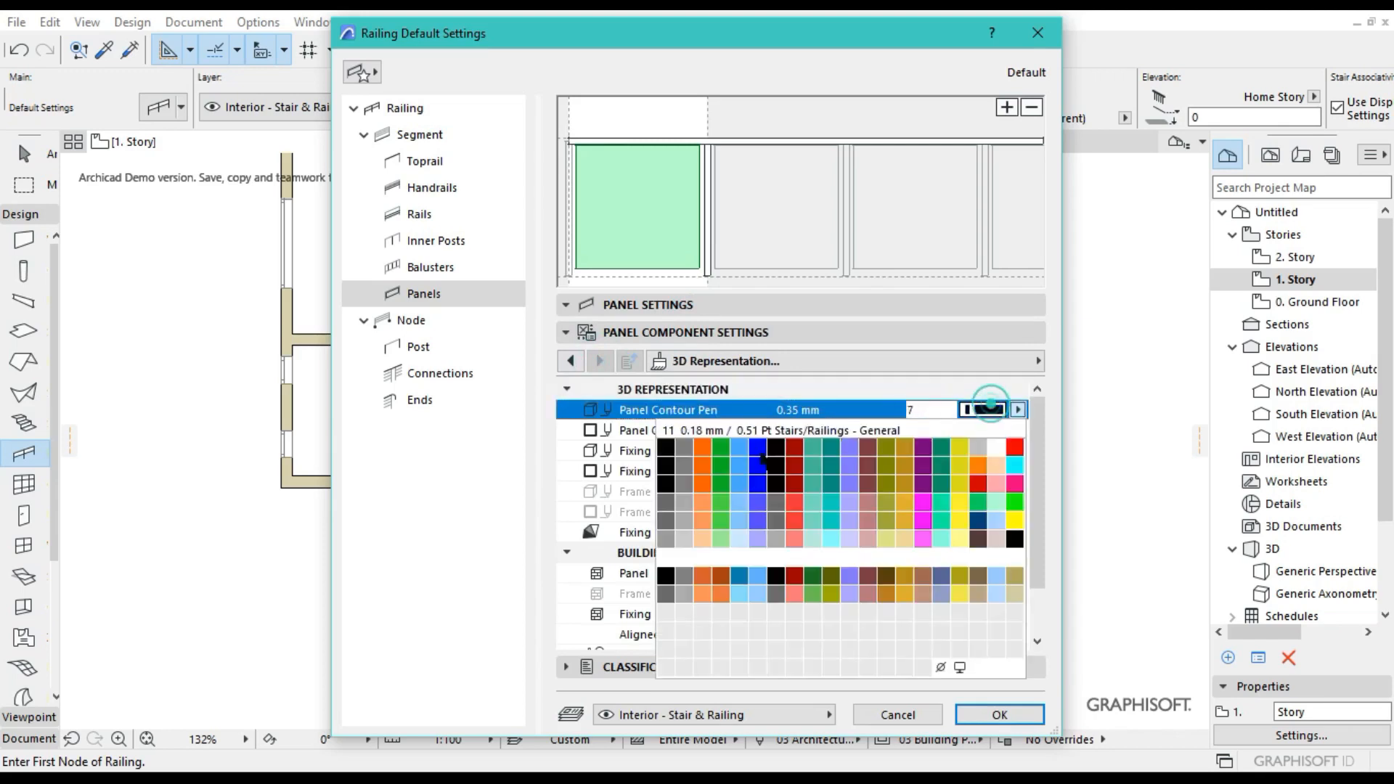
left_click(645, 445)
left_click(985, 430)
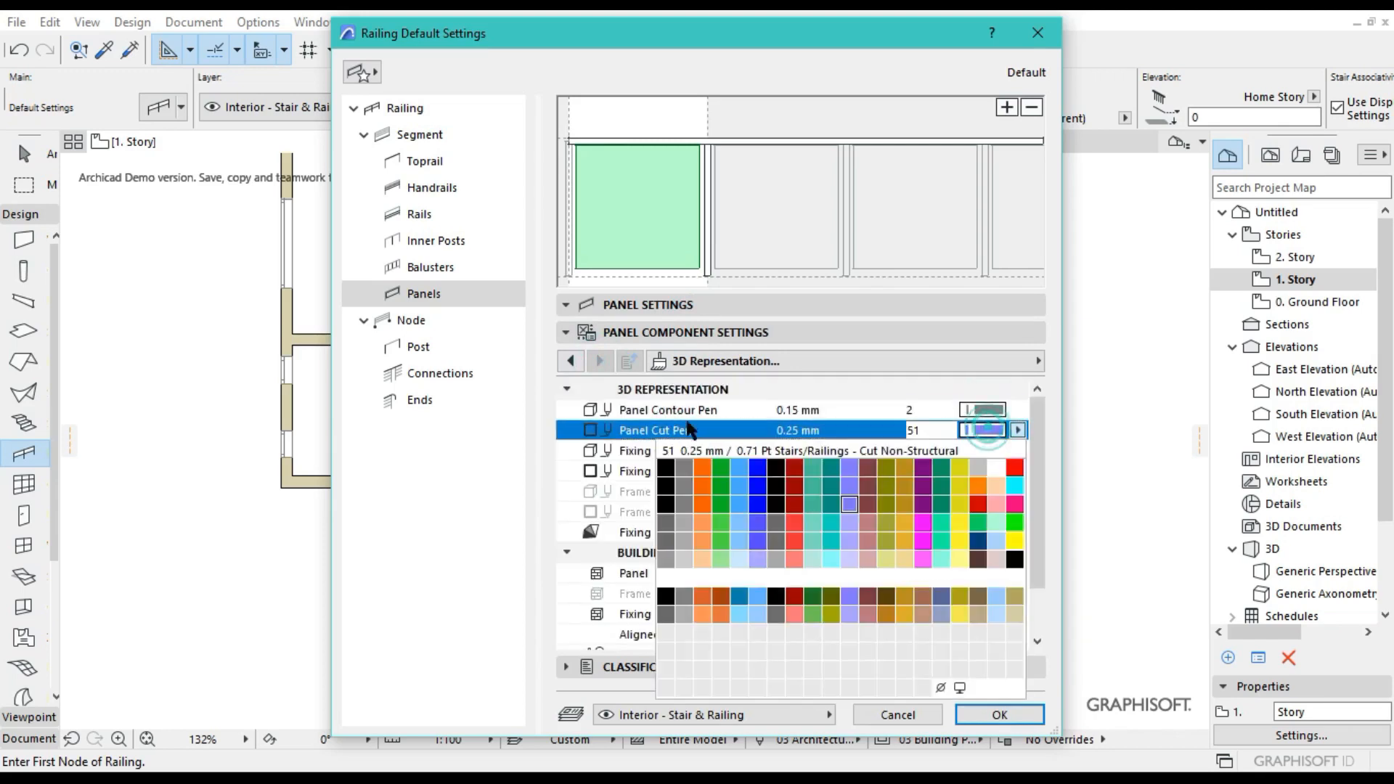
left_click(685, 465)
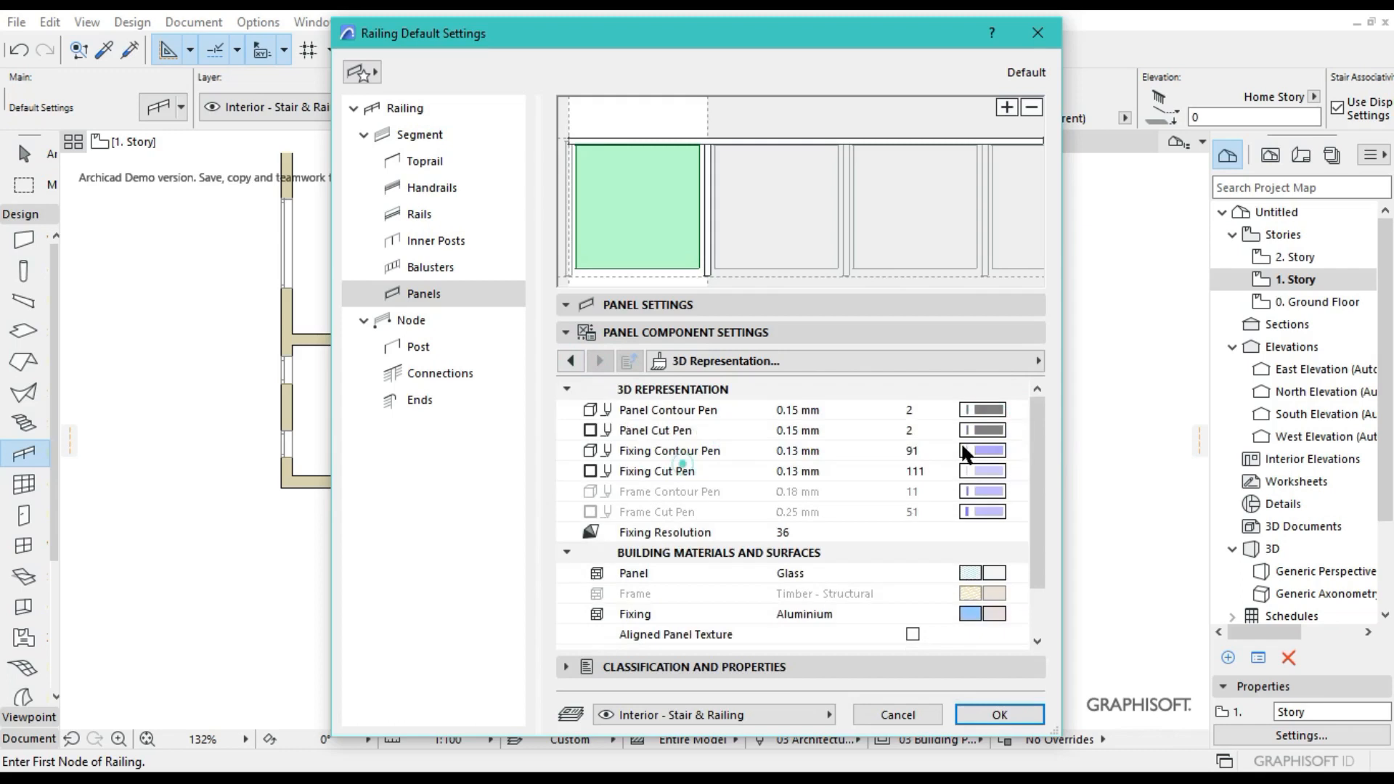
left_click(987, 451)
left_click(685, 485)
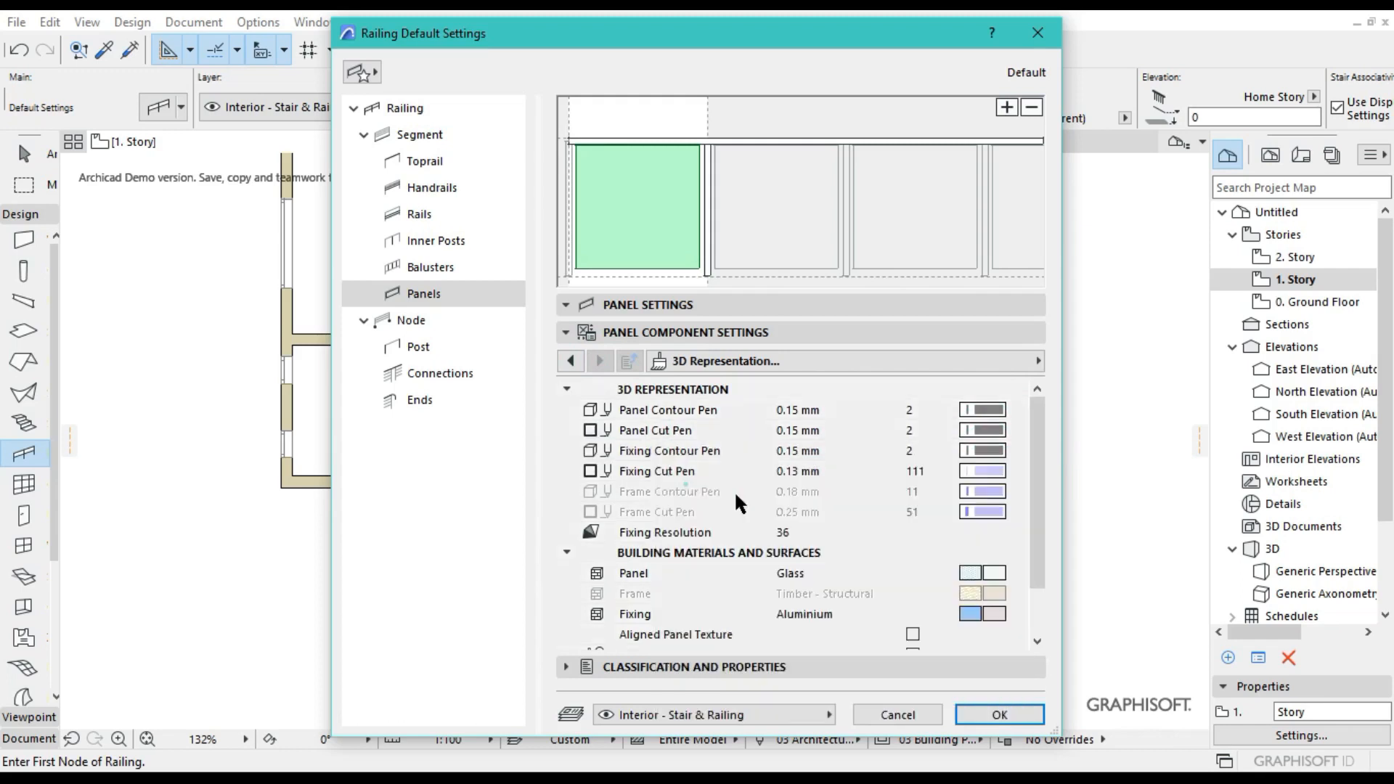
left_click(980, 472)
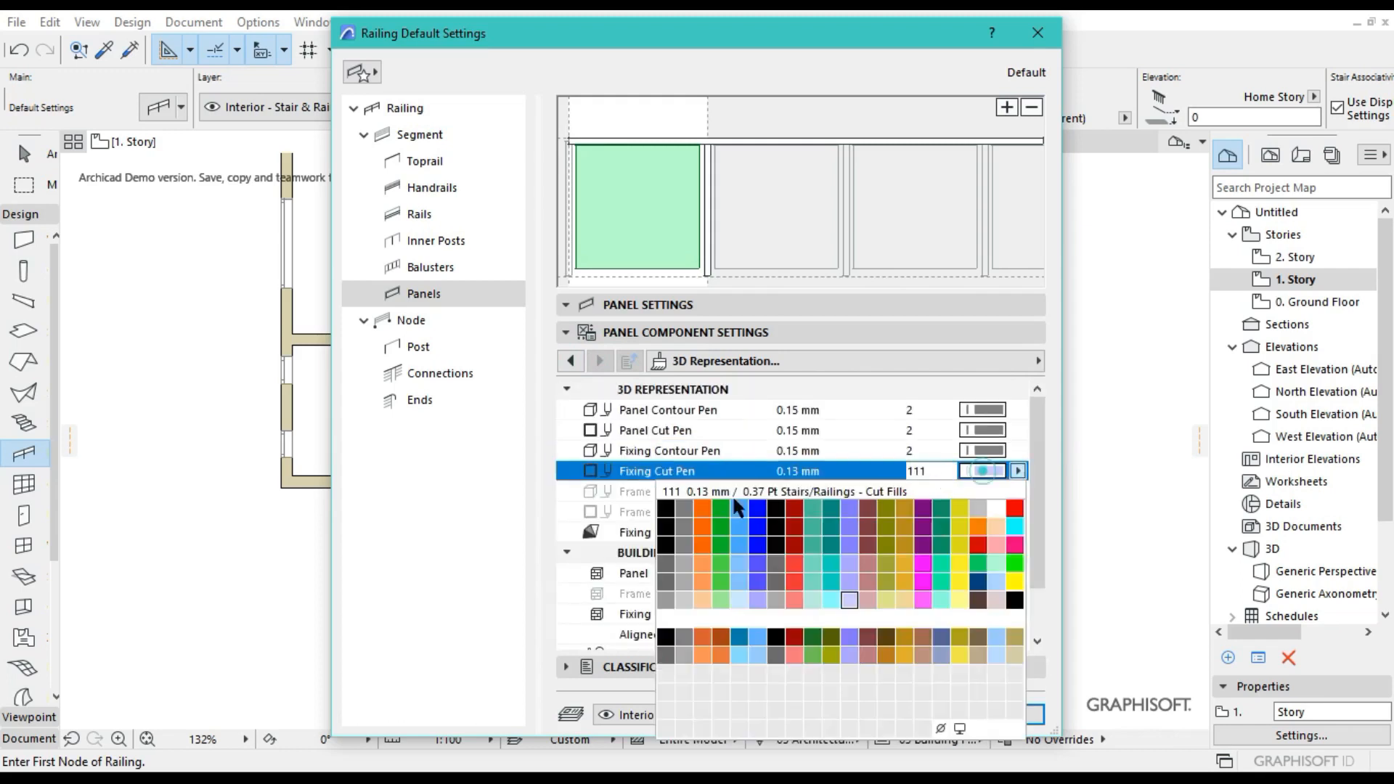
left_click(677, 508)
left_click(984, 492)
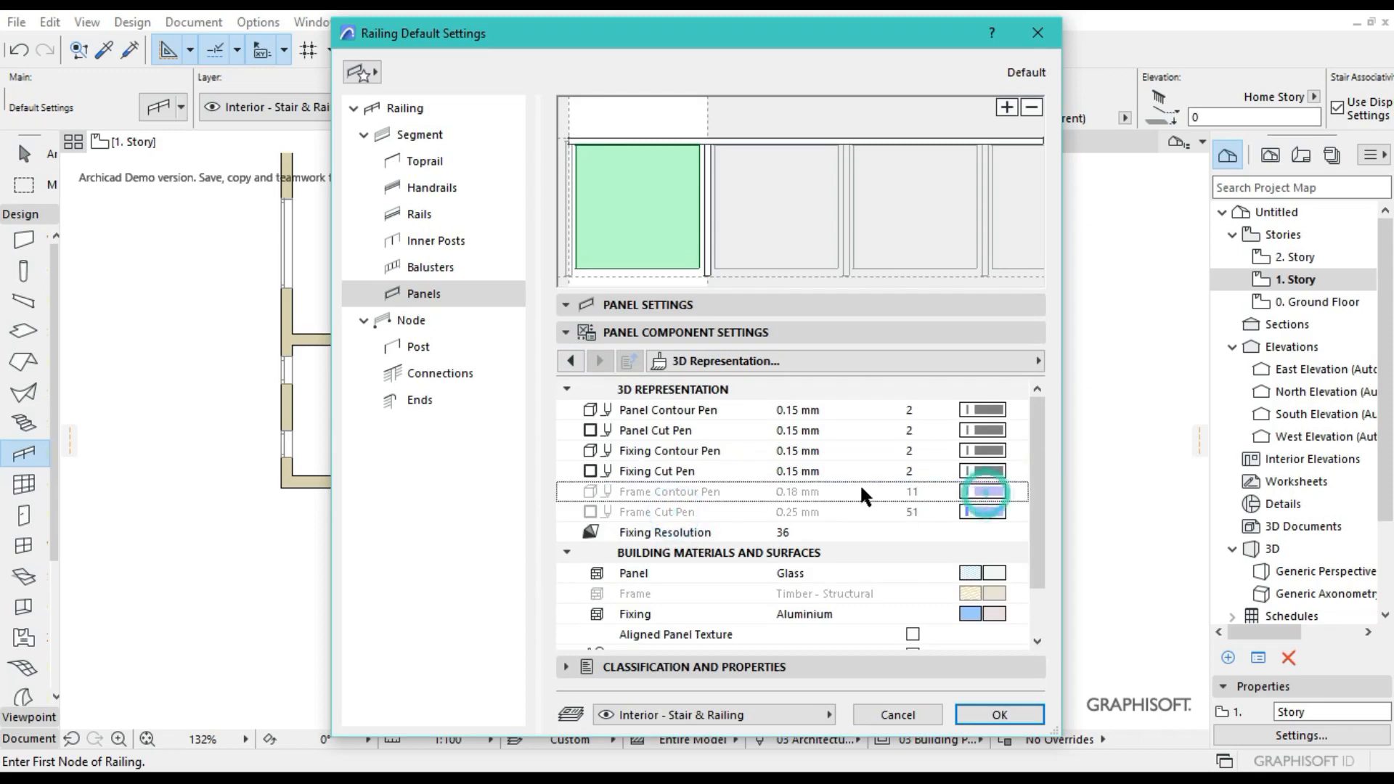
Enable surface overrides for both the railing panels and their fixings in the panels' 3D representation.
left_click(992, 511)
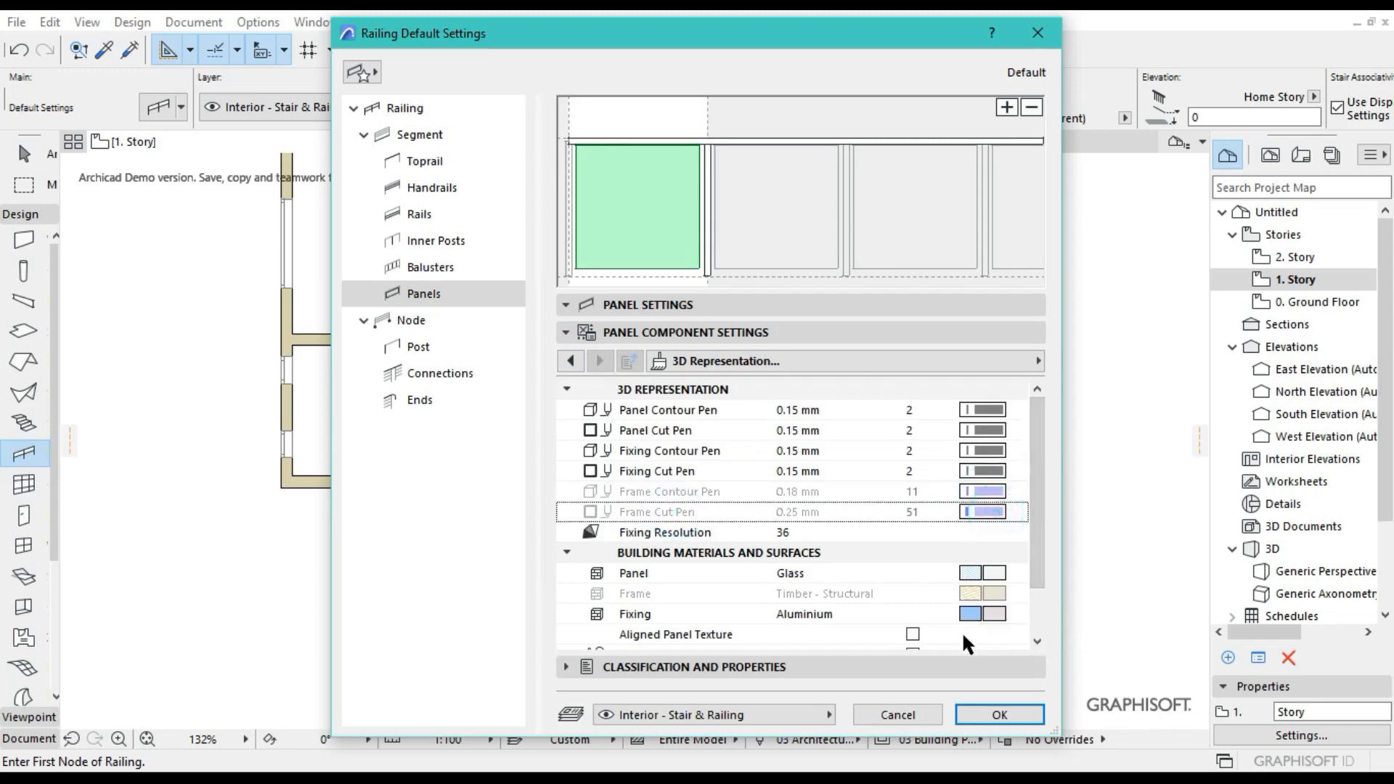
scroll(909, 525, "down", 3)
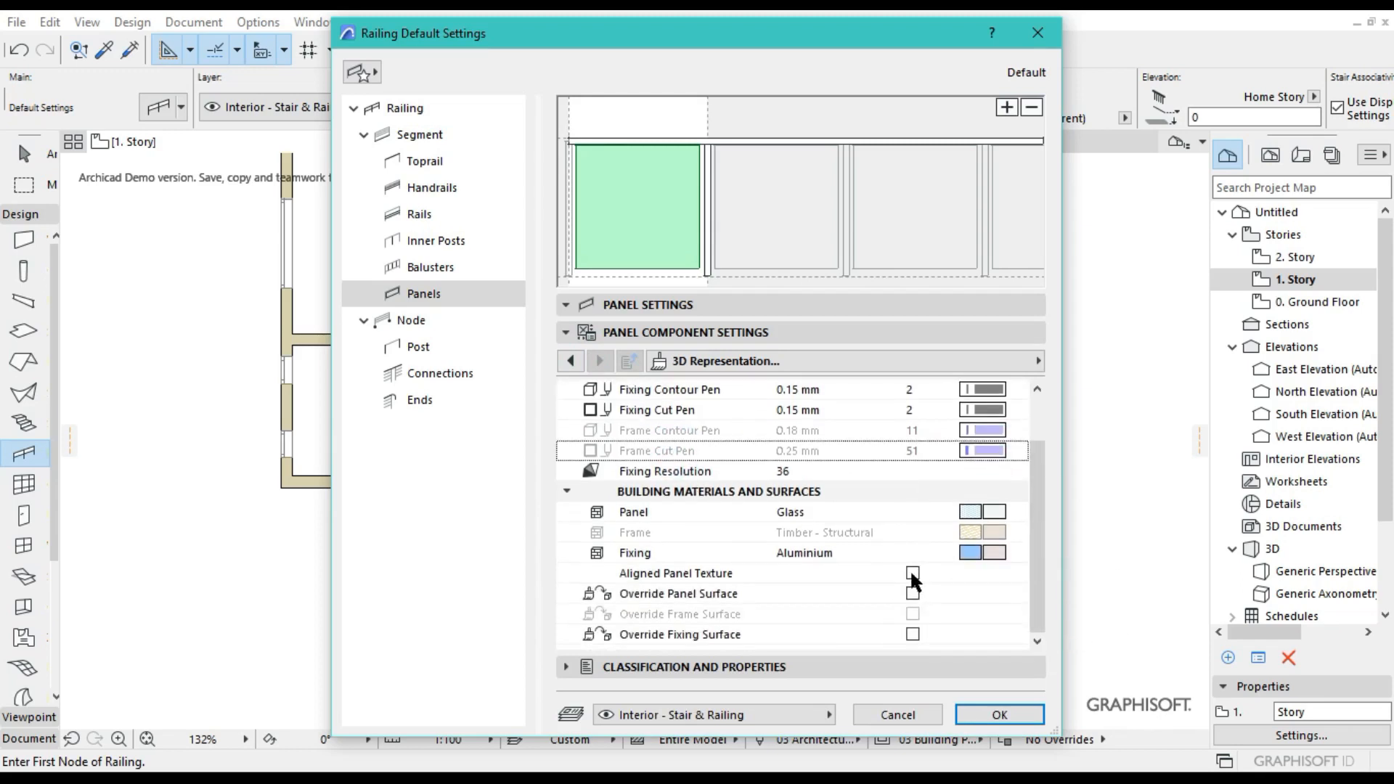
left_click(912, 594)
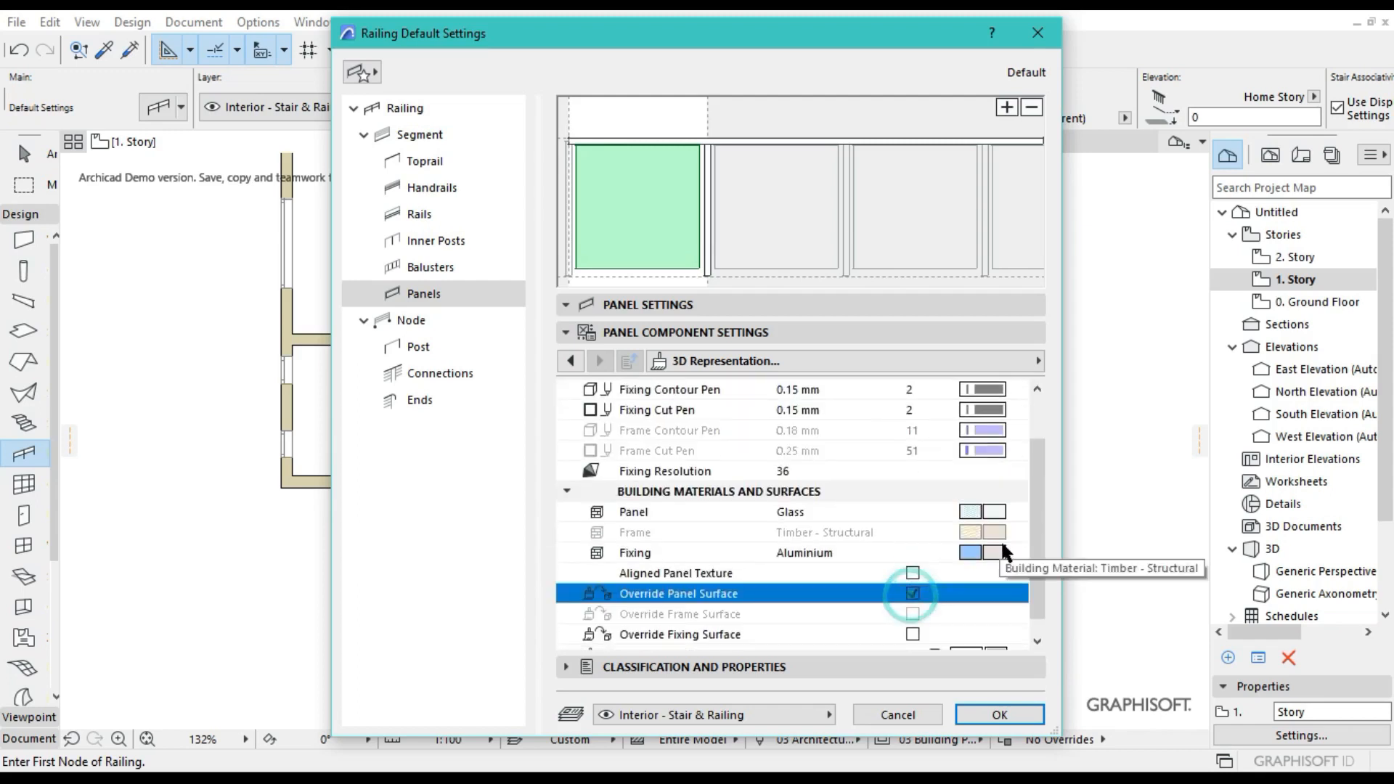
scroll(984, 588, "down", 1)
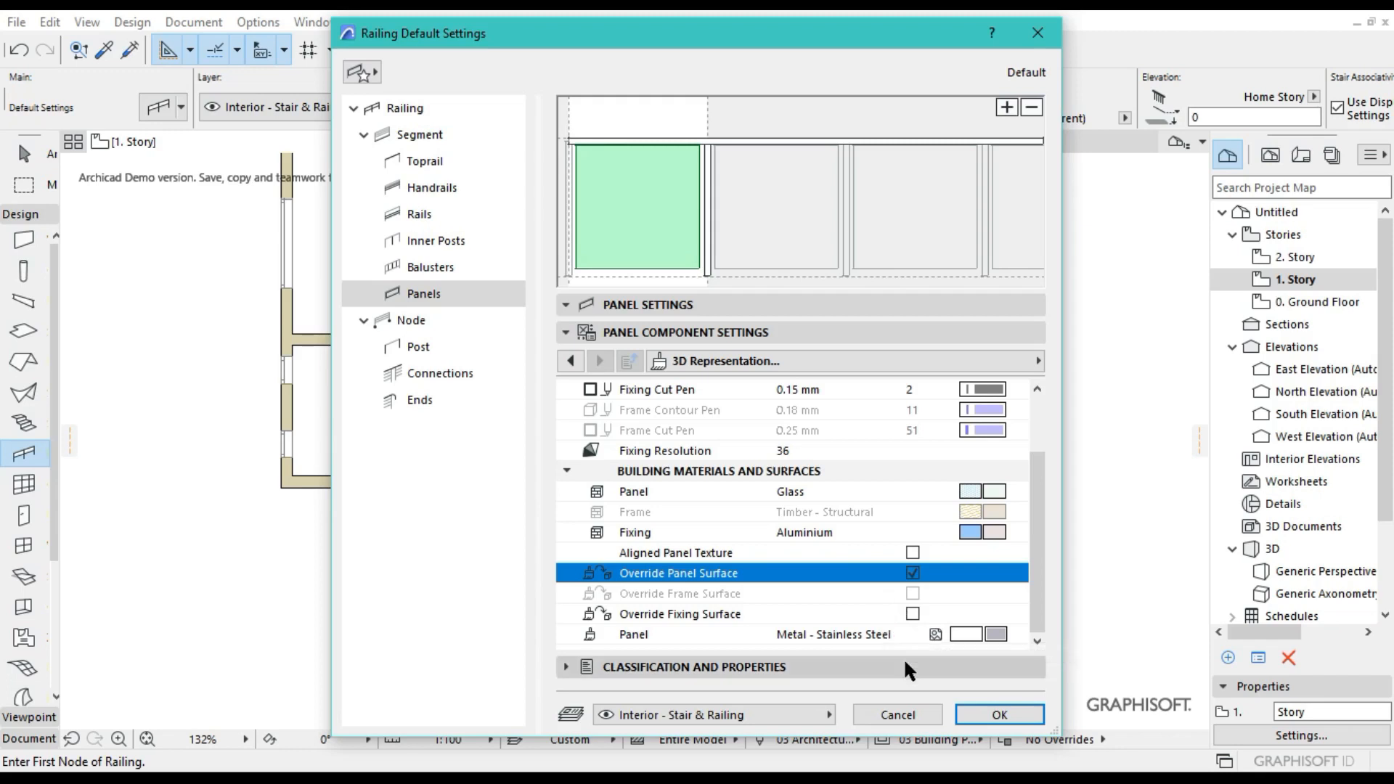
left_click(912, 613)
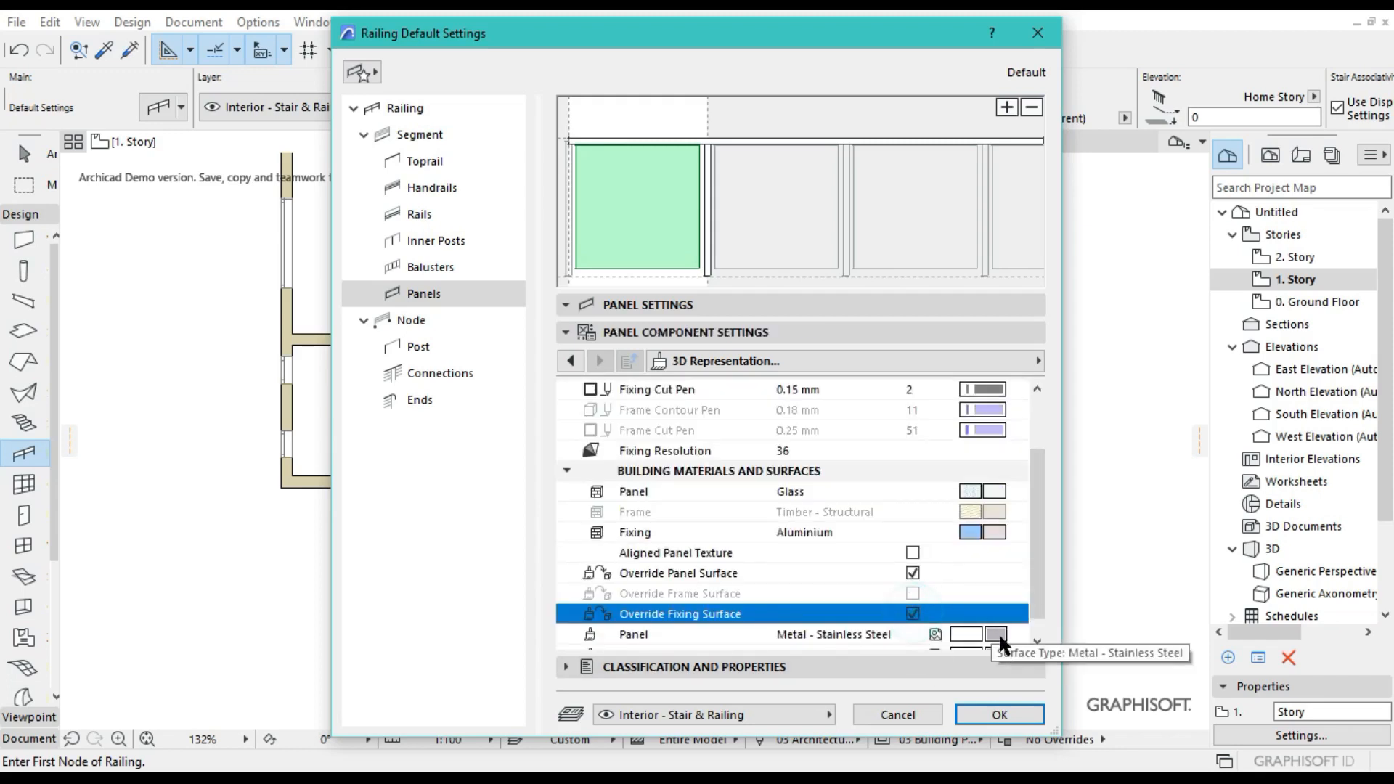
scroll(980, 574, "down", 1)
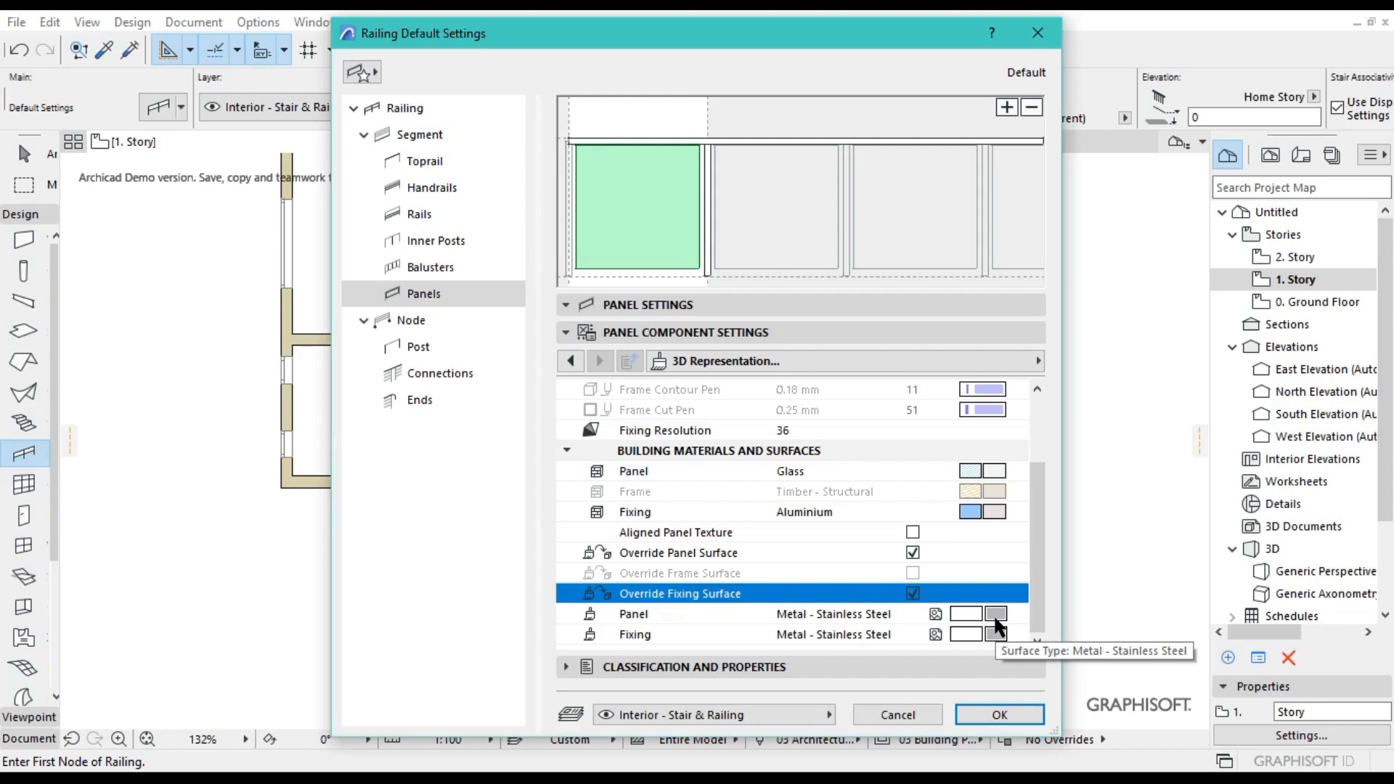
Set the panel override surface to Glass - Clear Fast and the fixing override surface to Metal - Aluminium, then accept the settings.
left_click(991, 614)
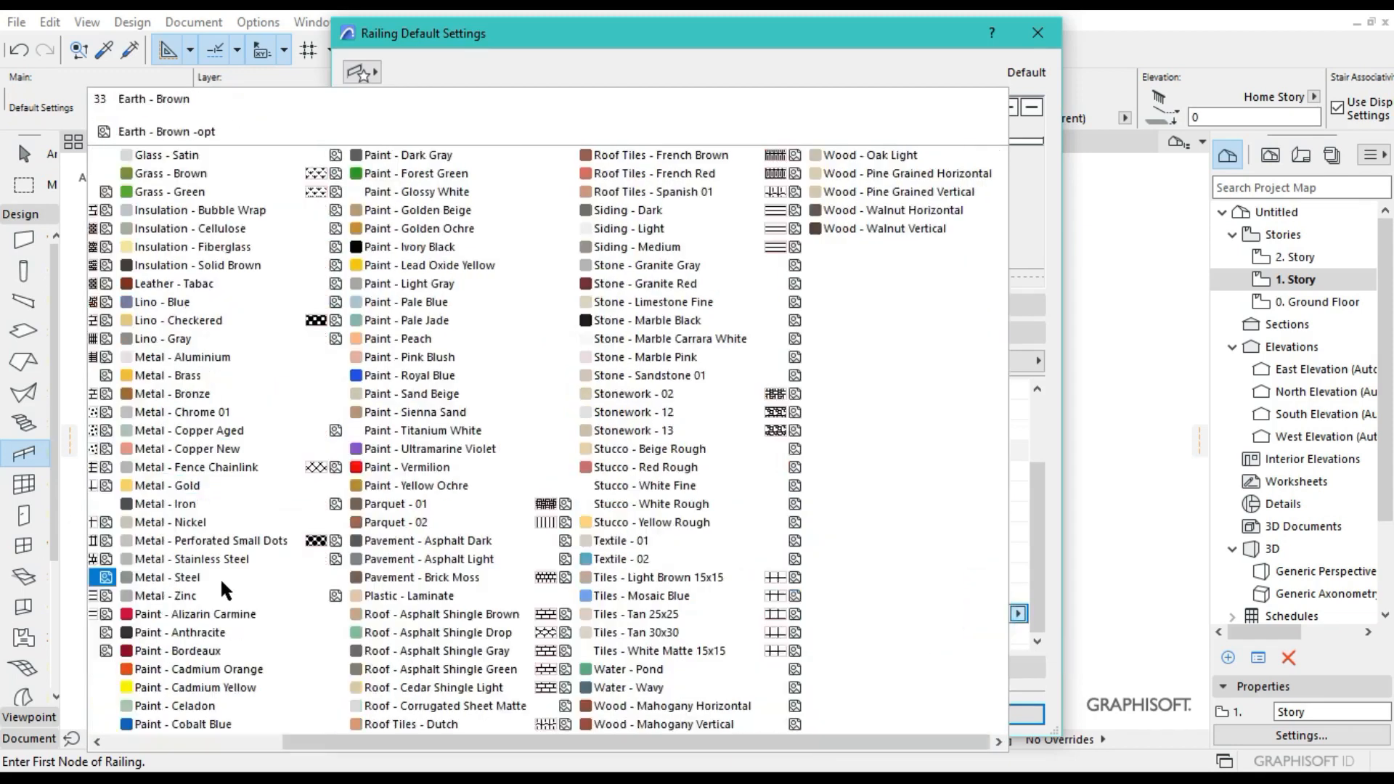
scroll(220, 578, "up", 2)
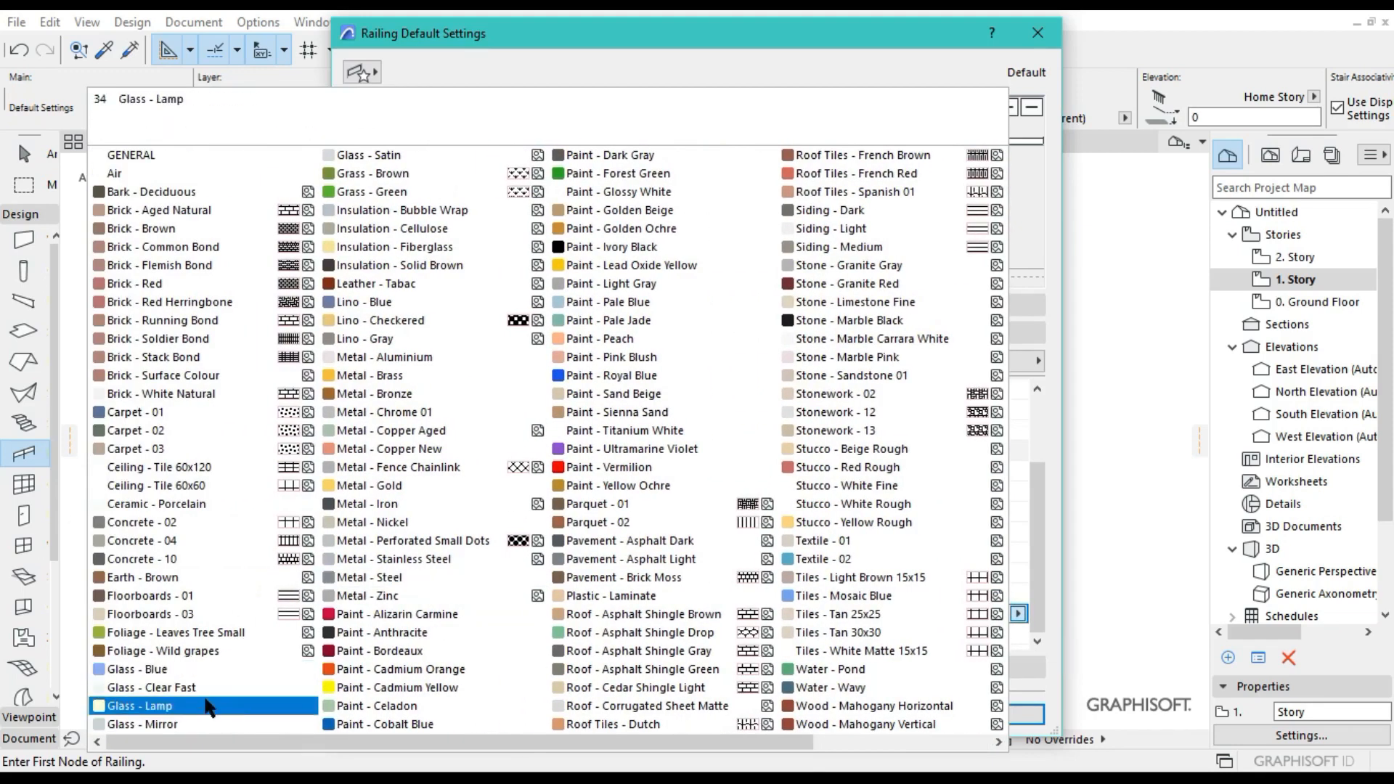
left_click(198, 690)
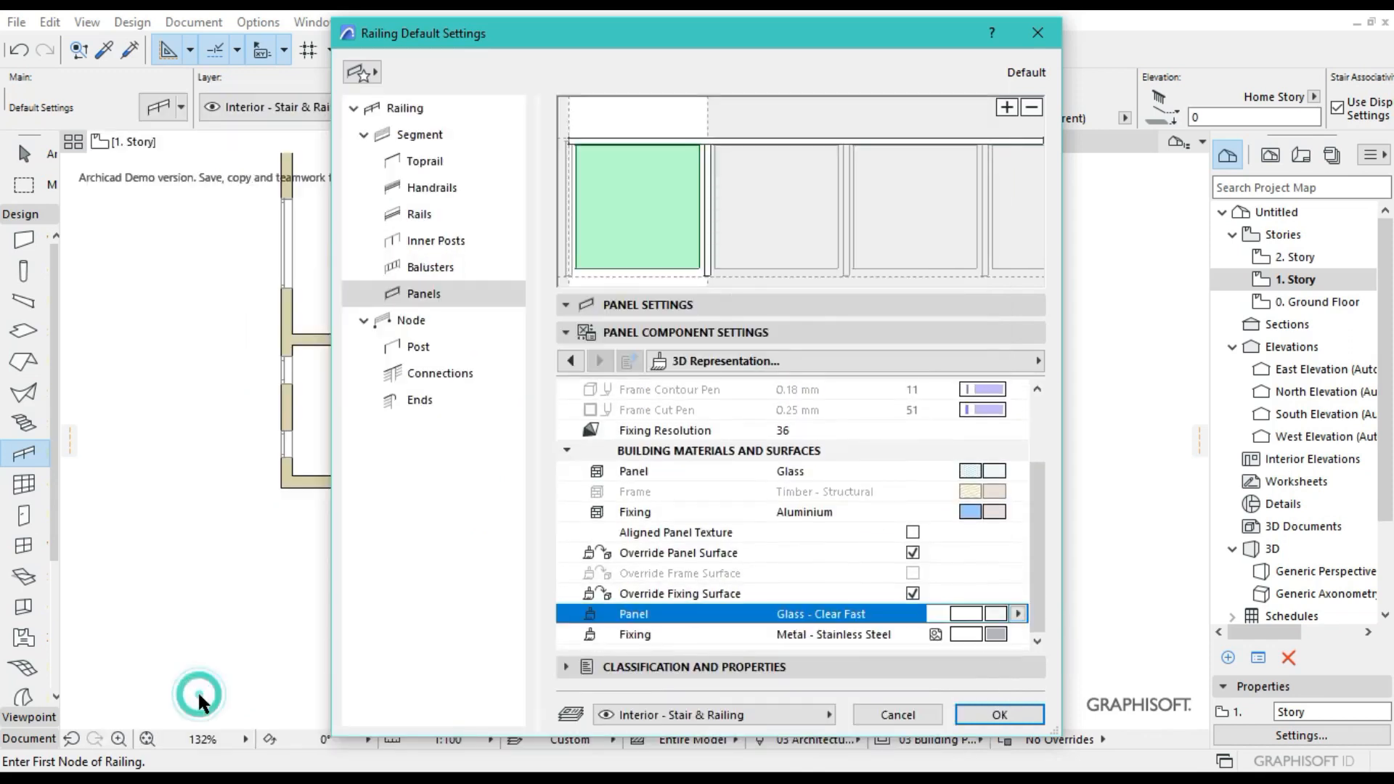
left_click(997, 633)
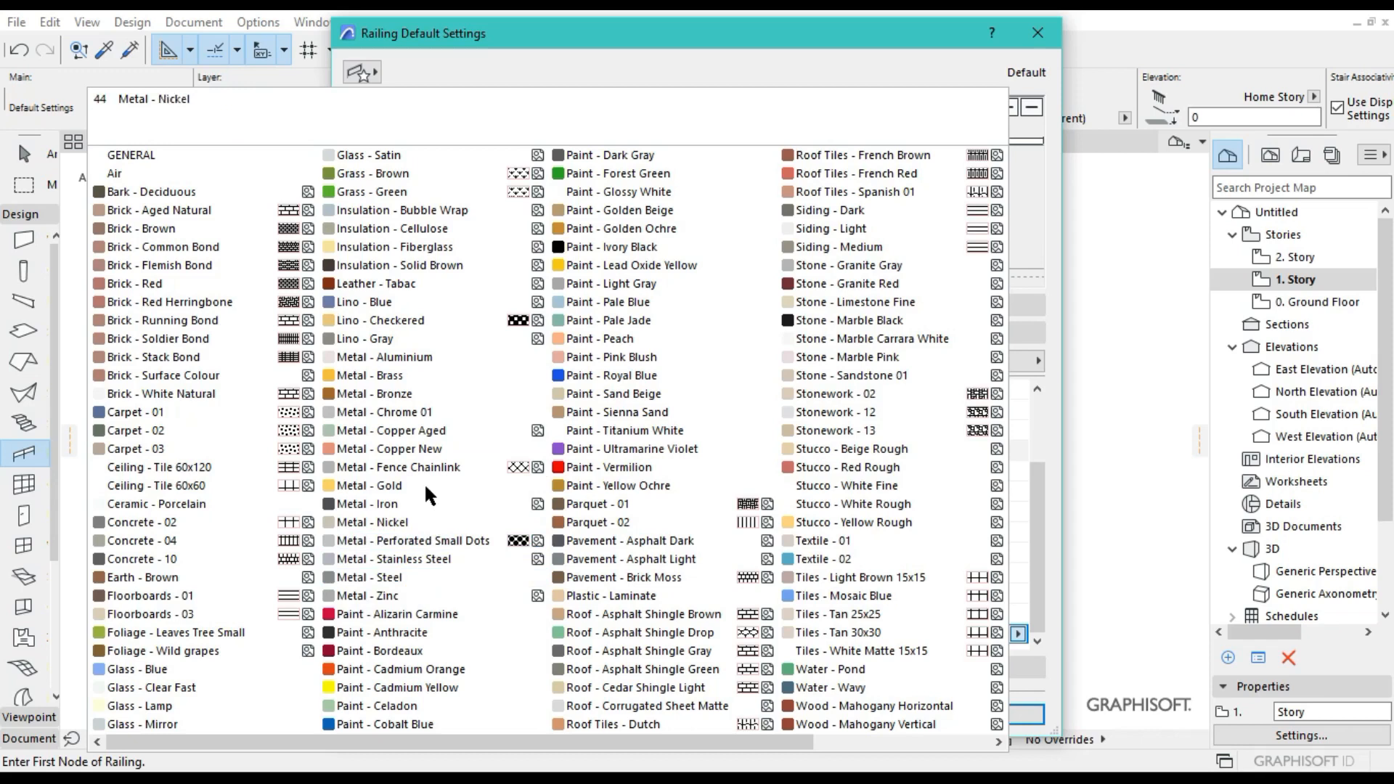
left_click(412, 357)
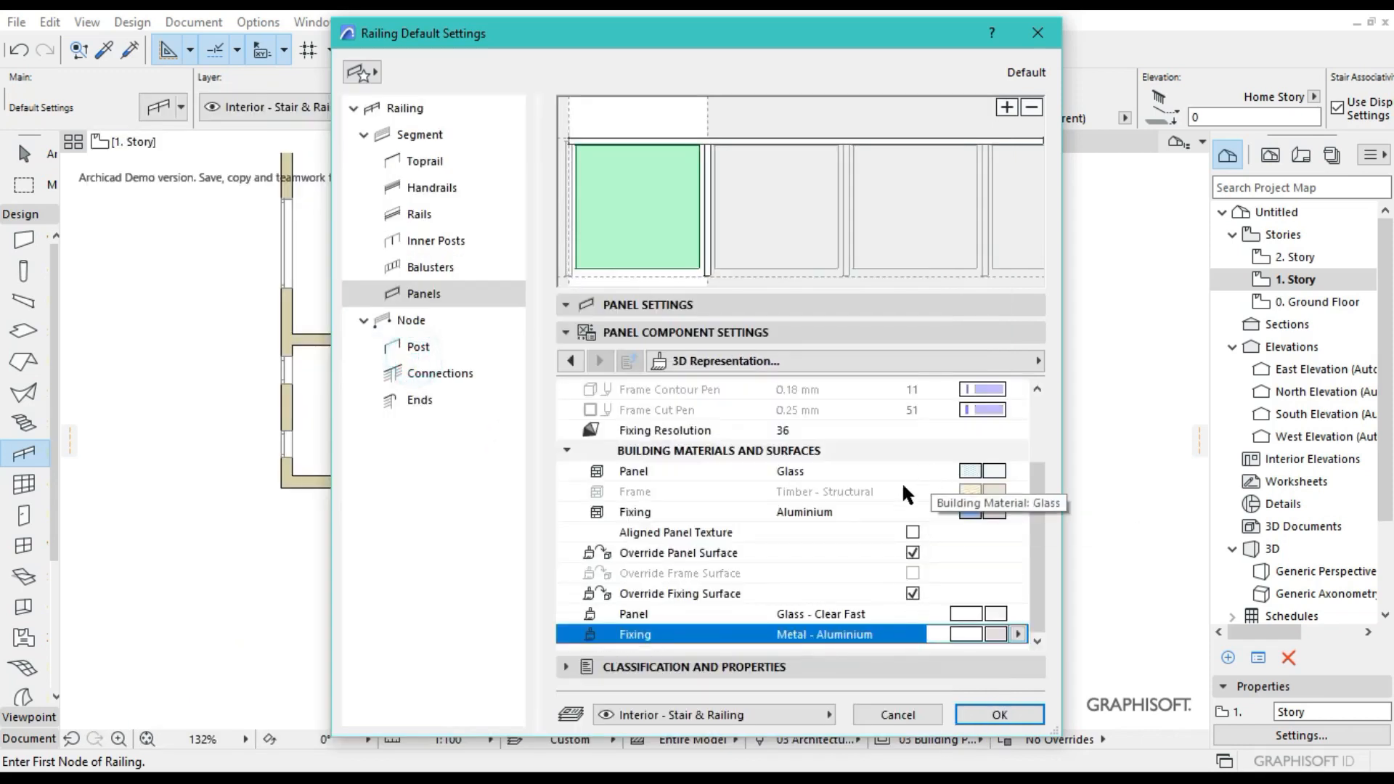
scroll(987, 441, "up", 2)
scroll(944, 468, "down", 2)
left_click(1001, 714)
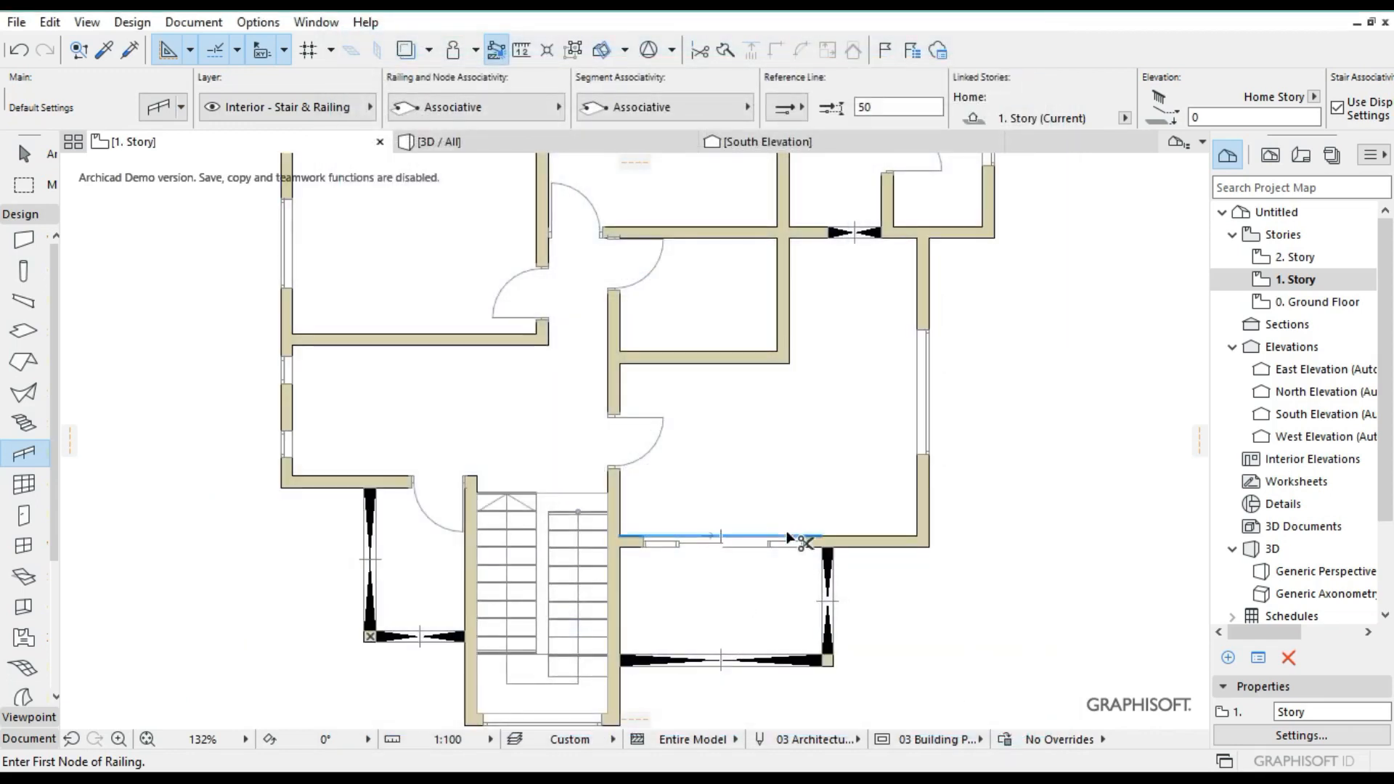
Reopen the default railing settings and set the toprail end's extension length to 0.
key("ctrl+t")
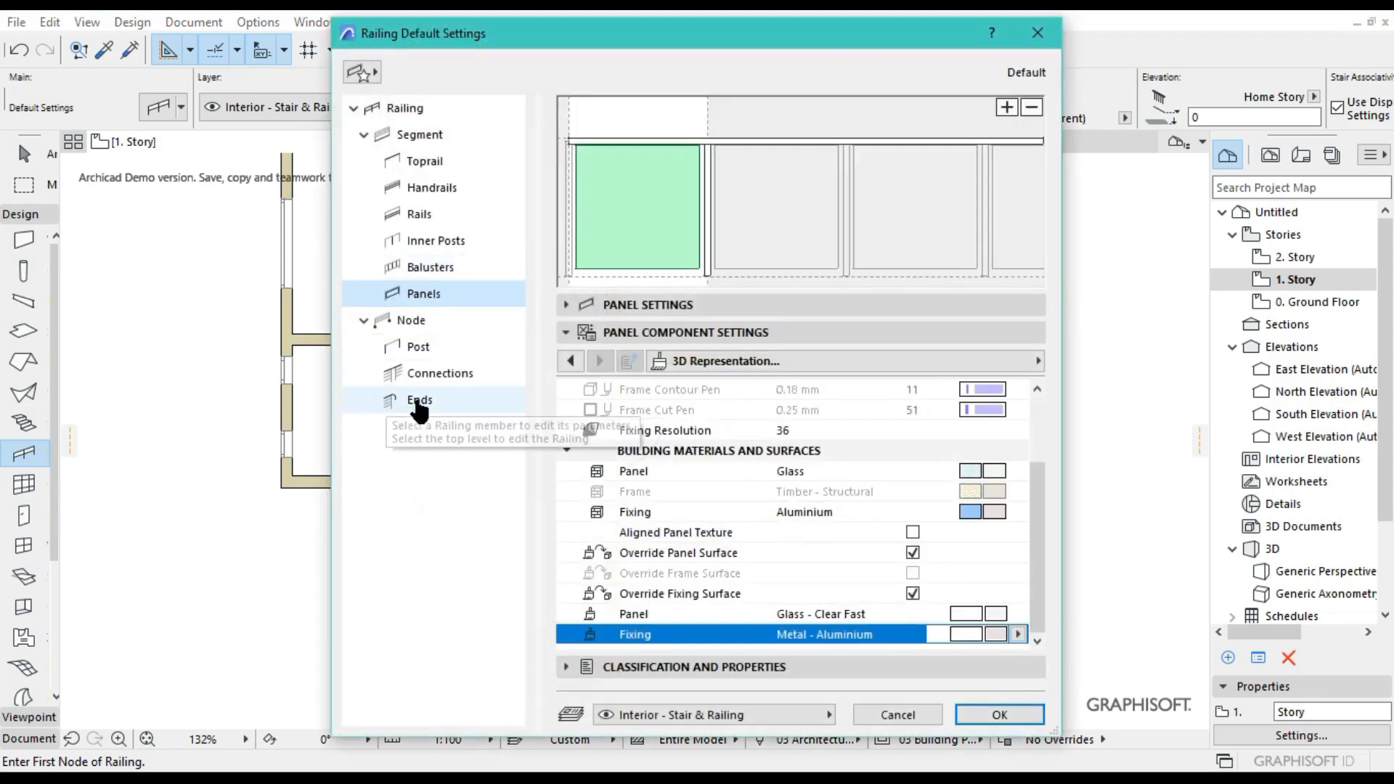
left_click(419, 404)
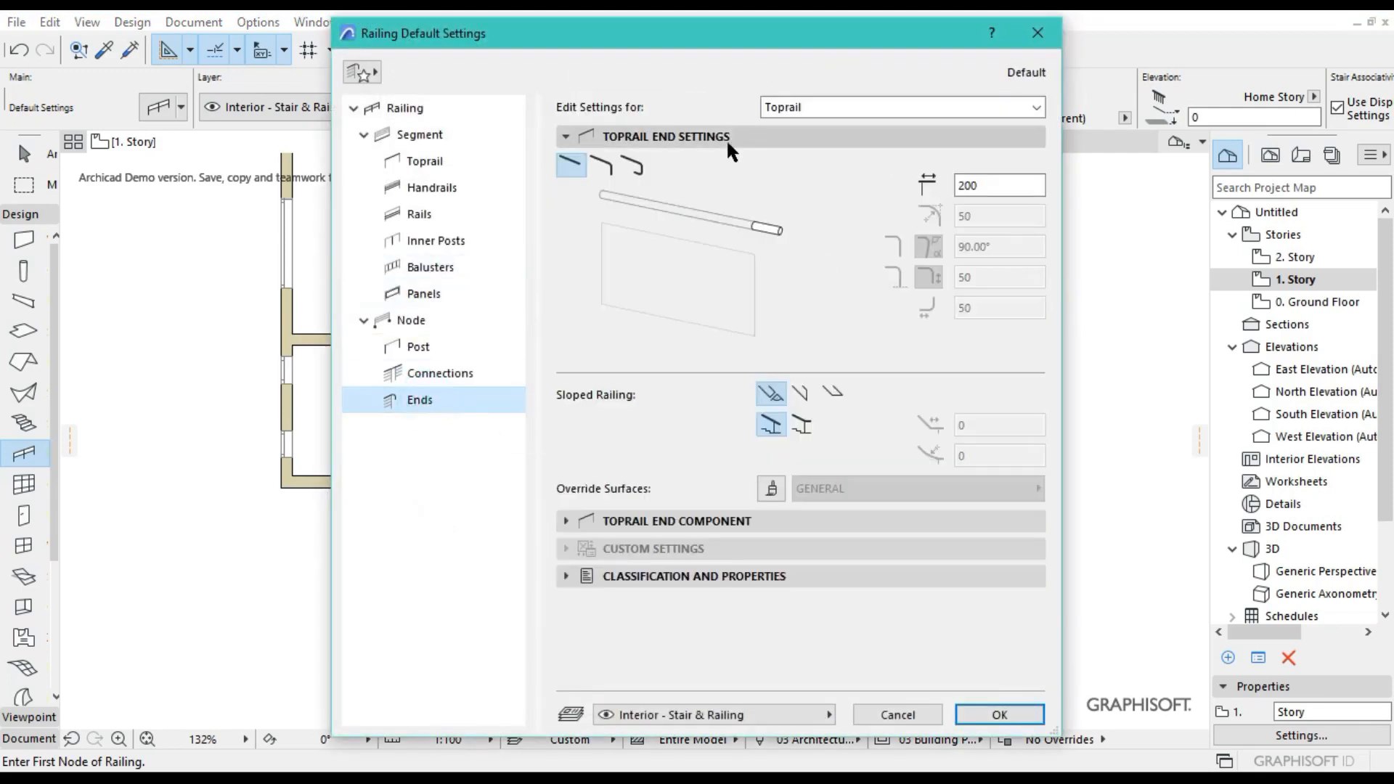
left_click(974, 185)
key("BackSpace")
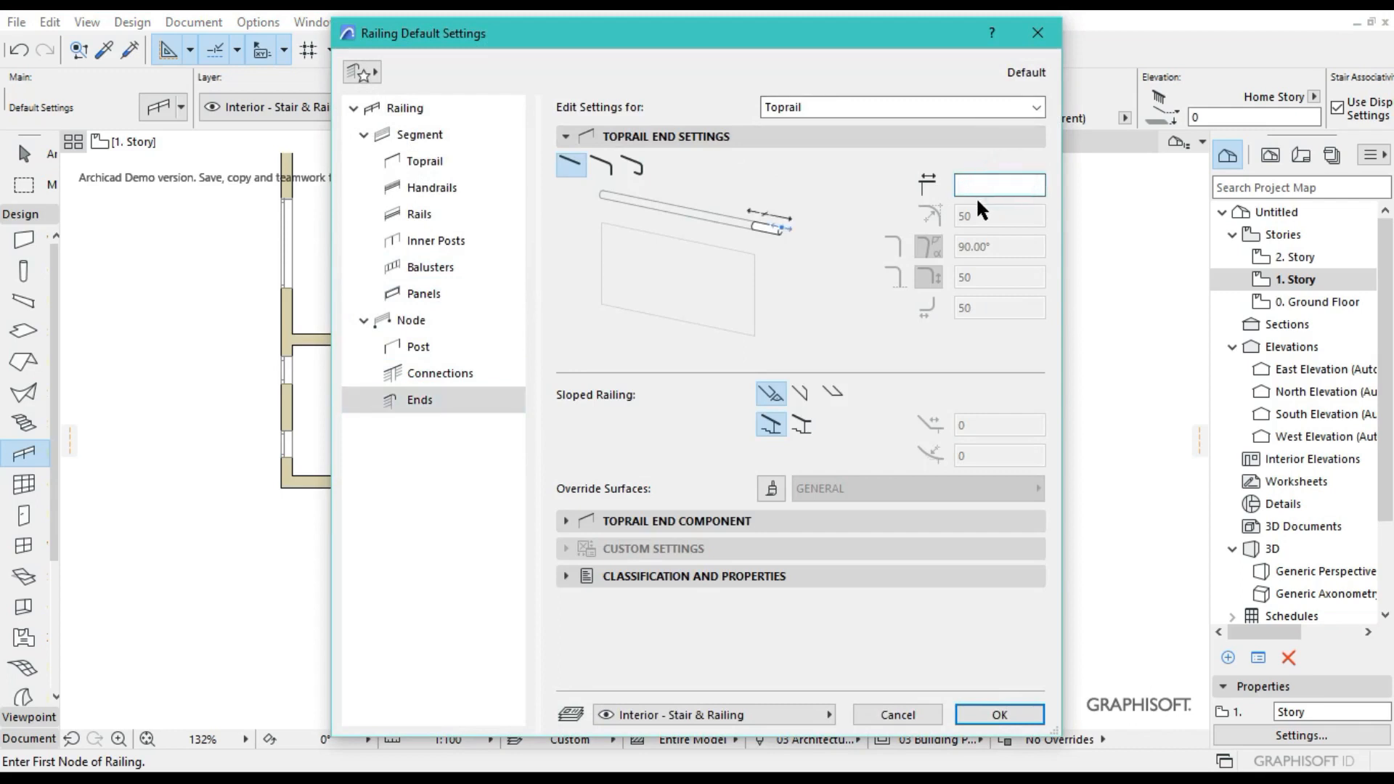
type("0")
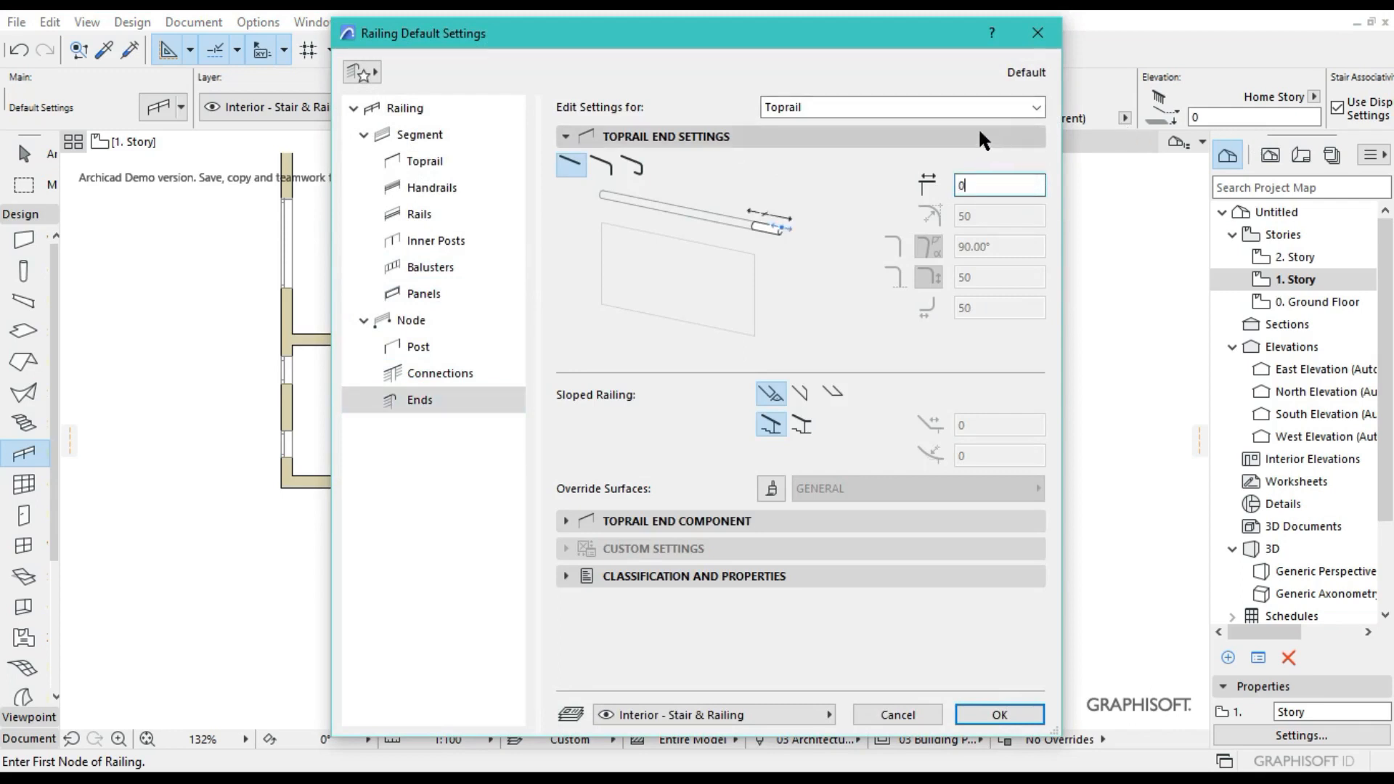
Check the end settings and end component of the Rail, and accept the railing settings.
left_click(1032, 107)
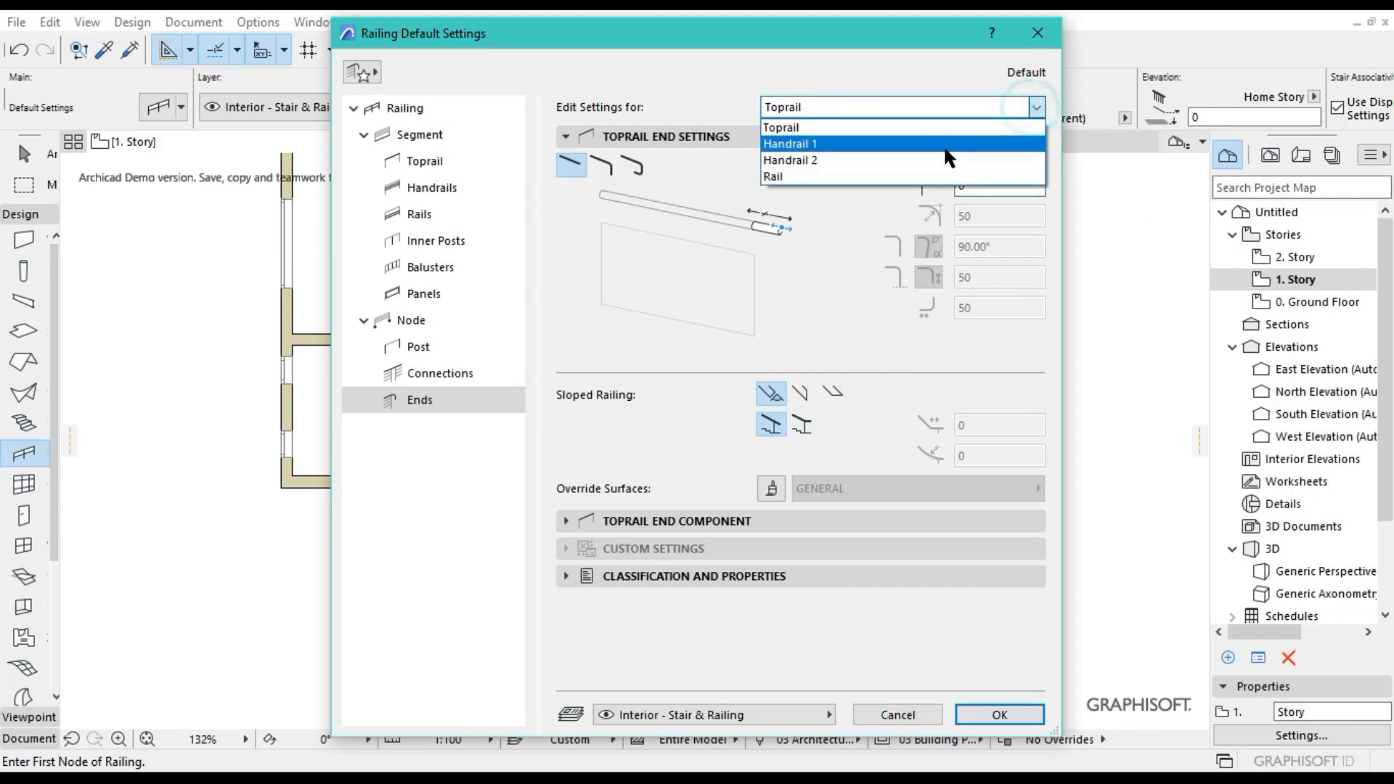
left_click(926, 187)
left_click(1036, 108)
left_click(828, 174)
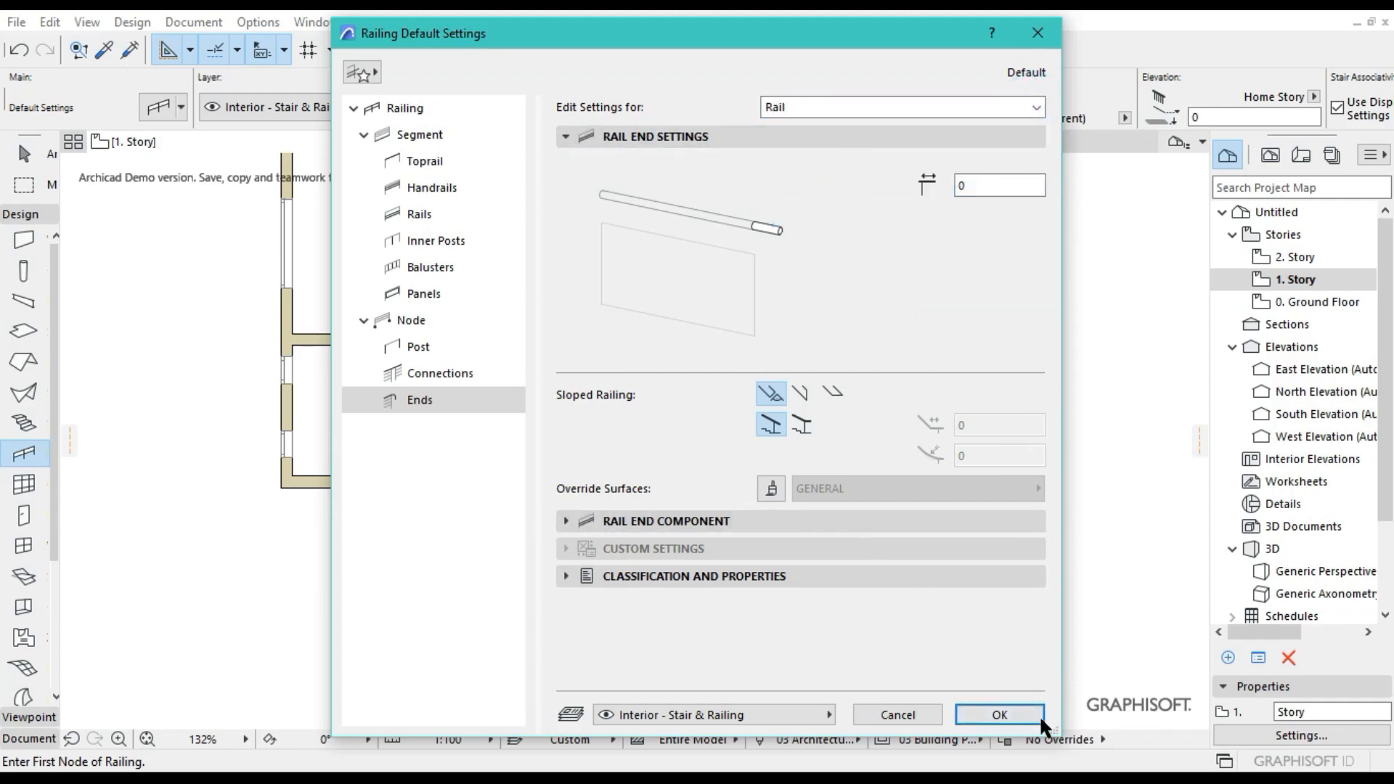
left_click(775, 521)
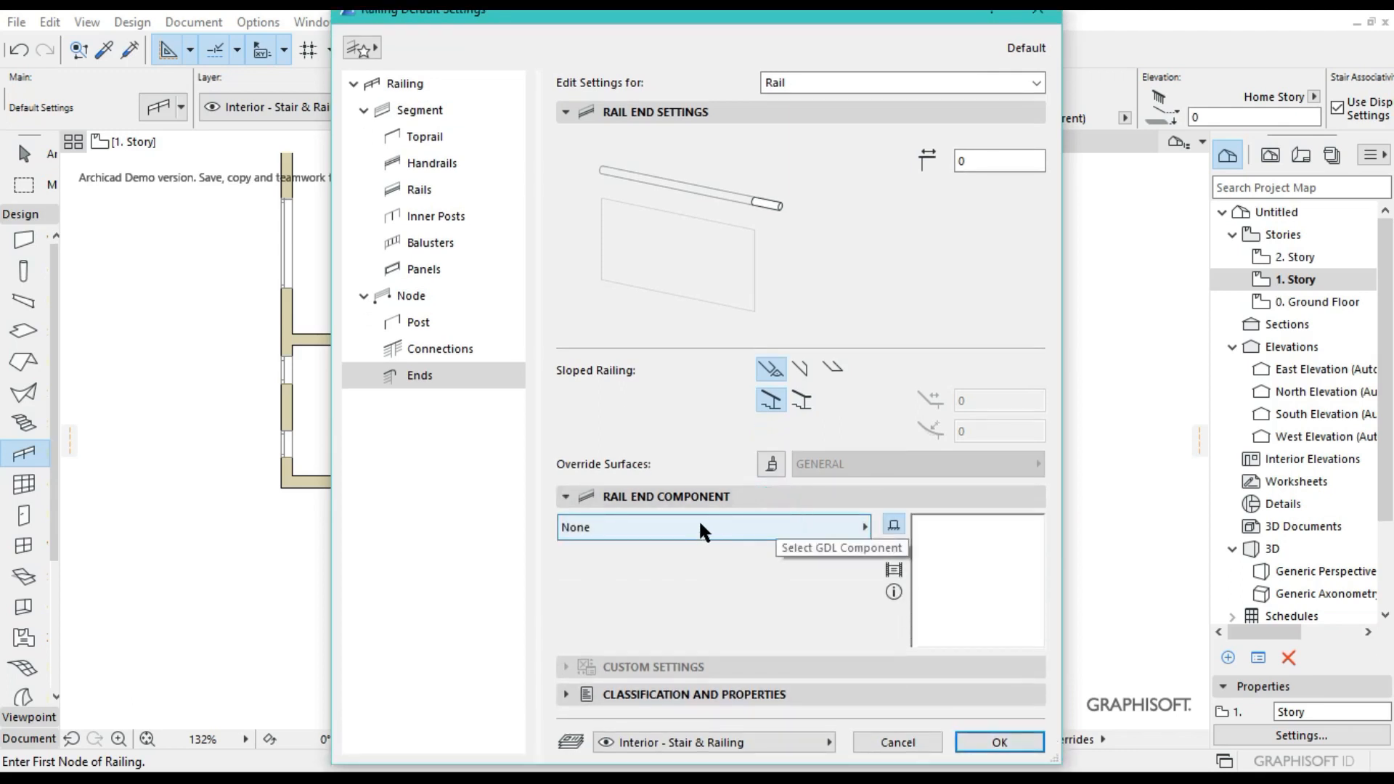
left_click(1024, 746)
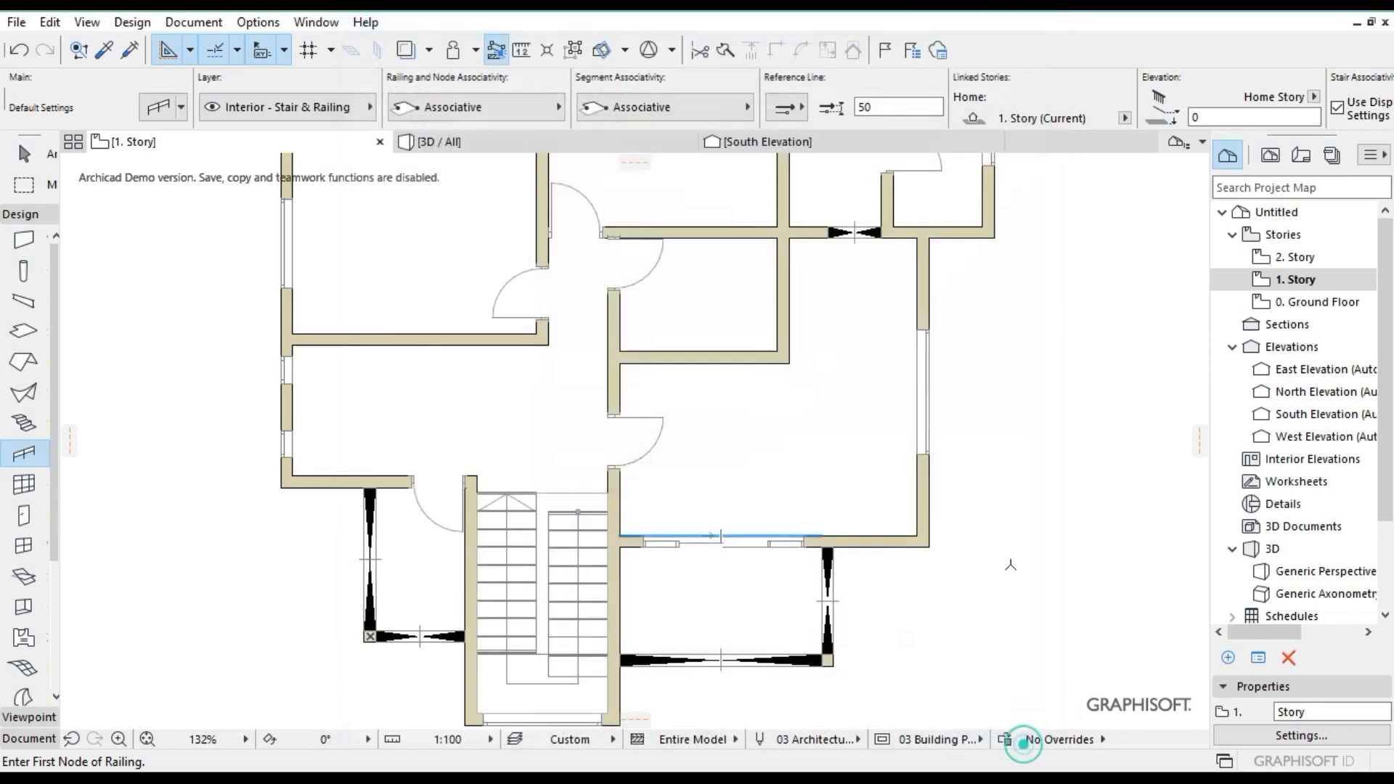
Draw the railing along the balcony's two open sides, from the exterior wall through the corner column to the stairwell wall.
scroll(863, 545, "up", 6)
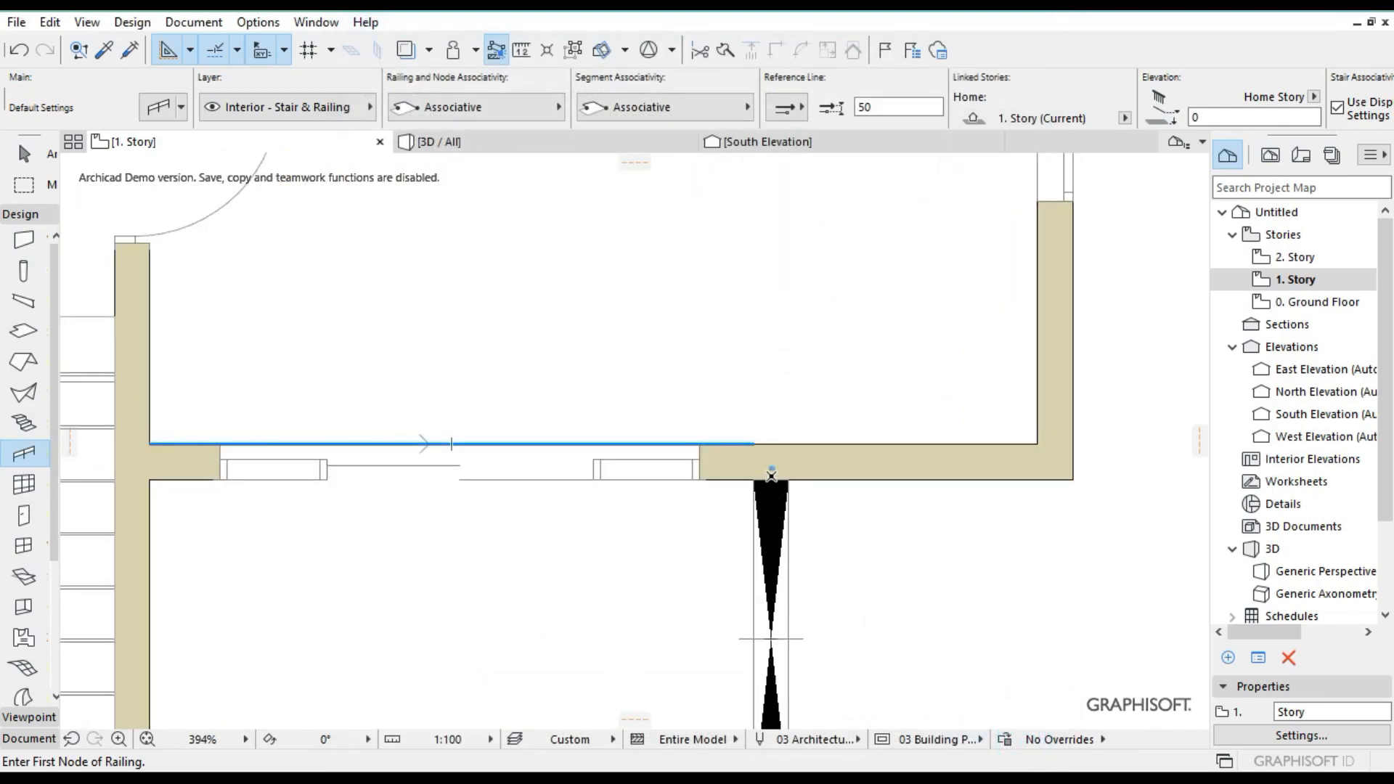
left_click(771, 476)
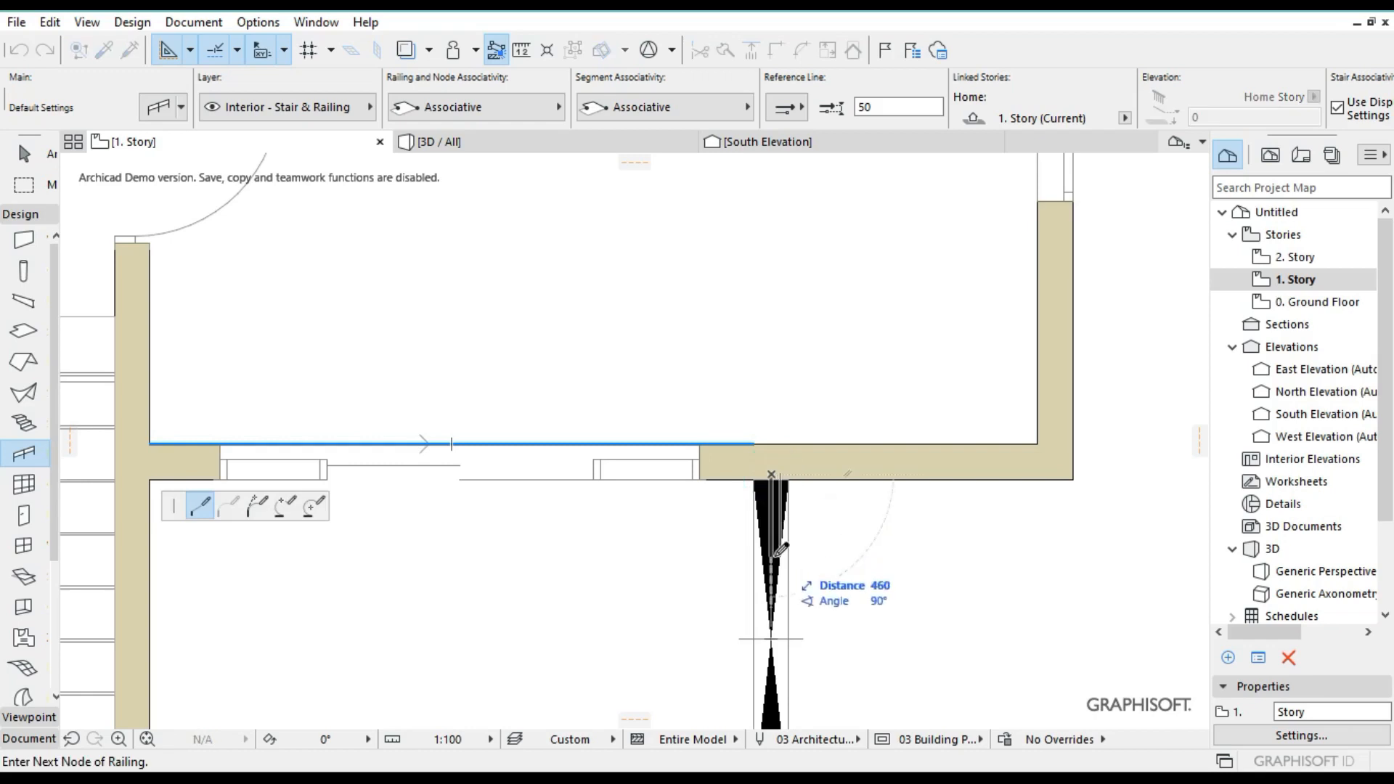
scroll(776, 555, "down", 4)
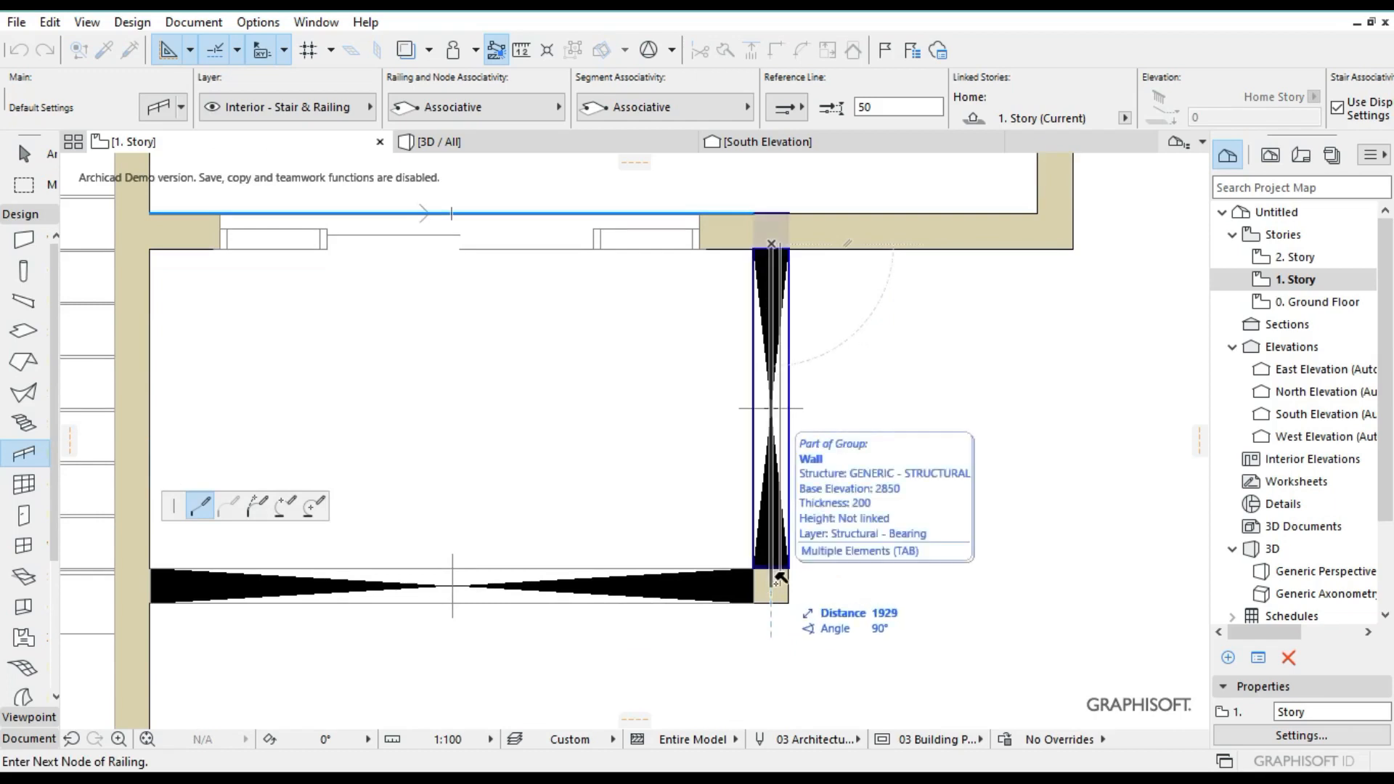
left_click(777, 578)
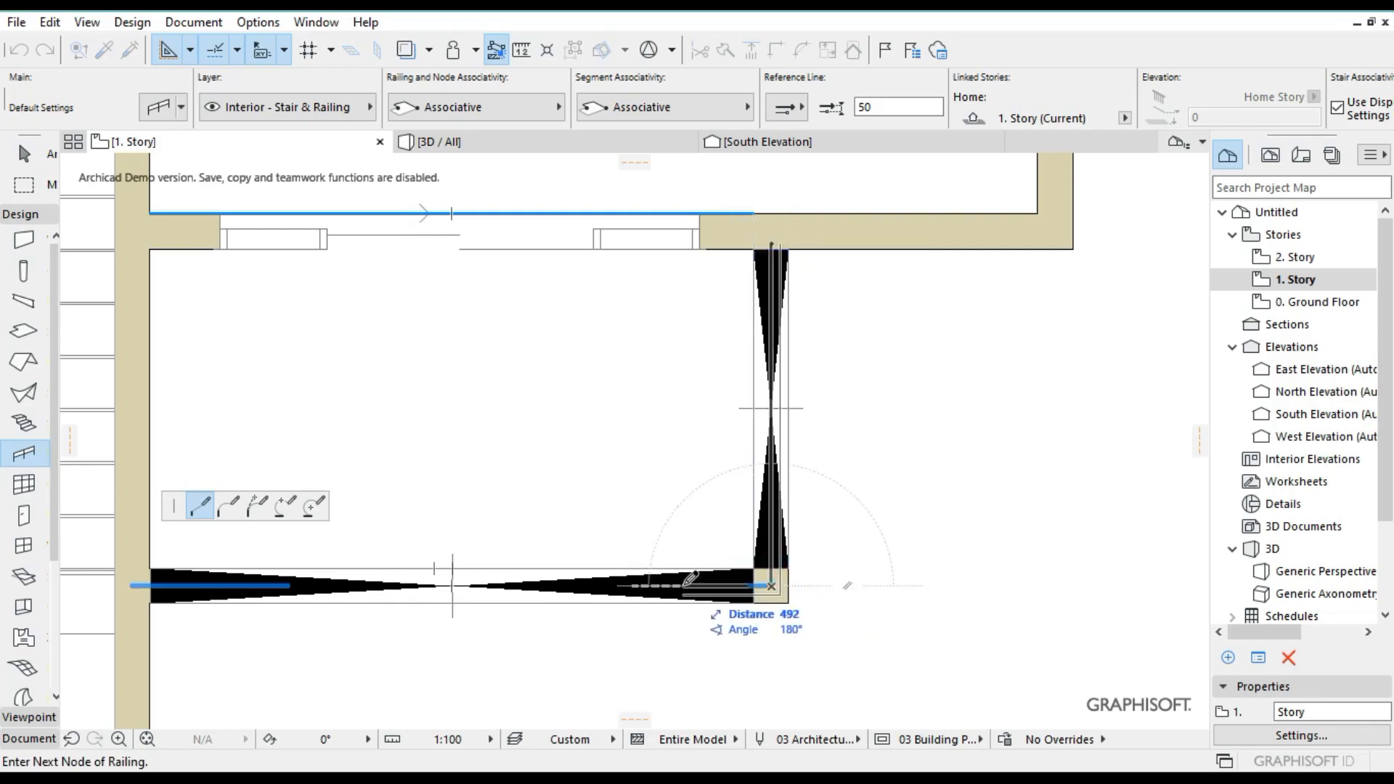
scroll(684, 585, "left", 2)
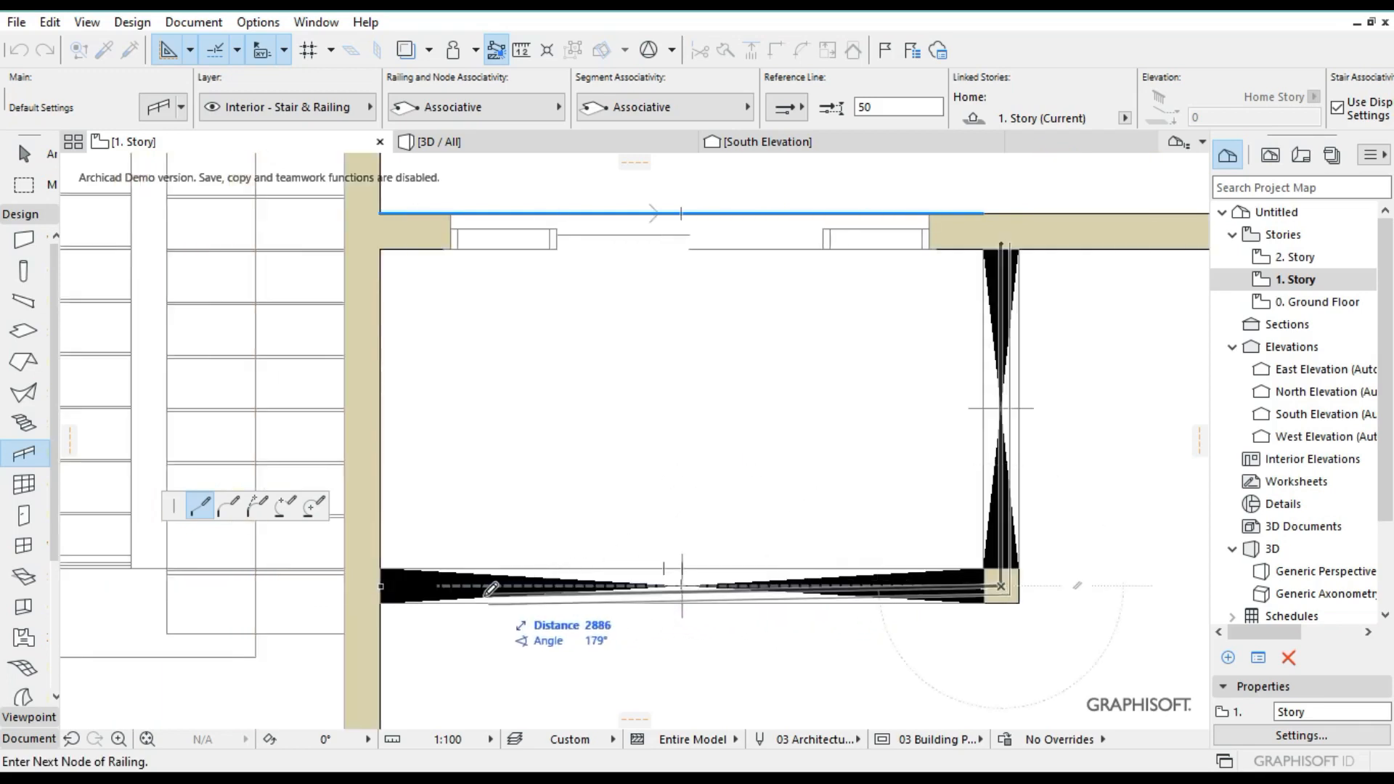
left_click(377, 583)
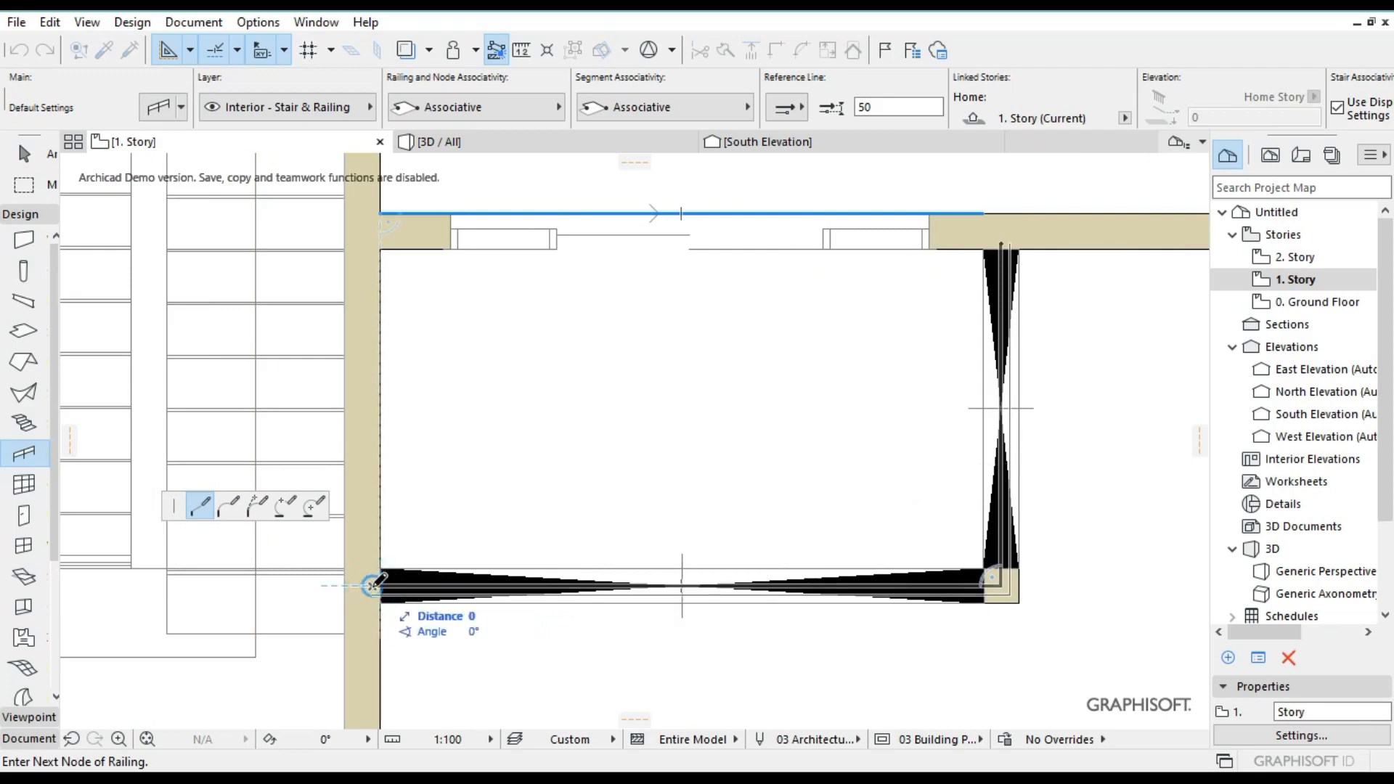
left_click(376, 584)
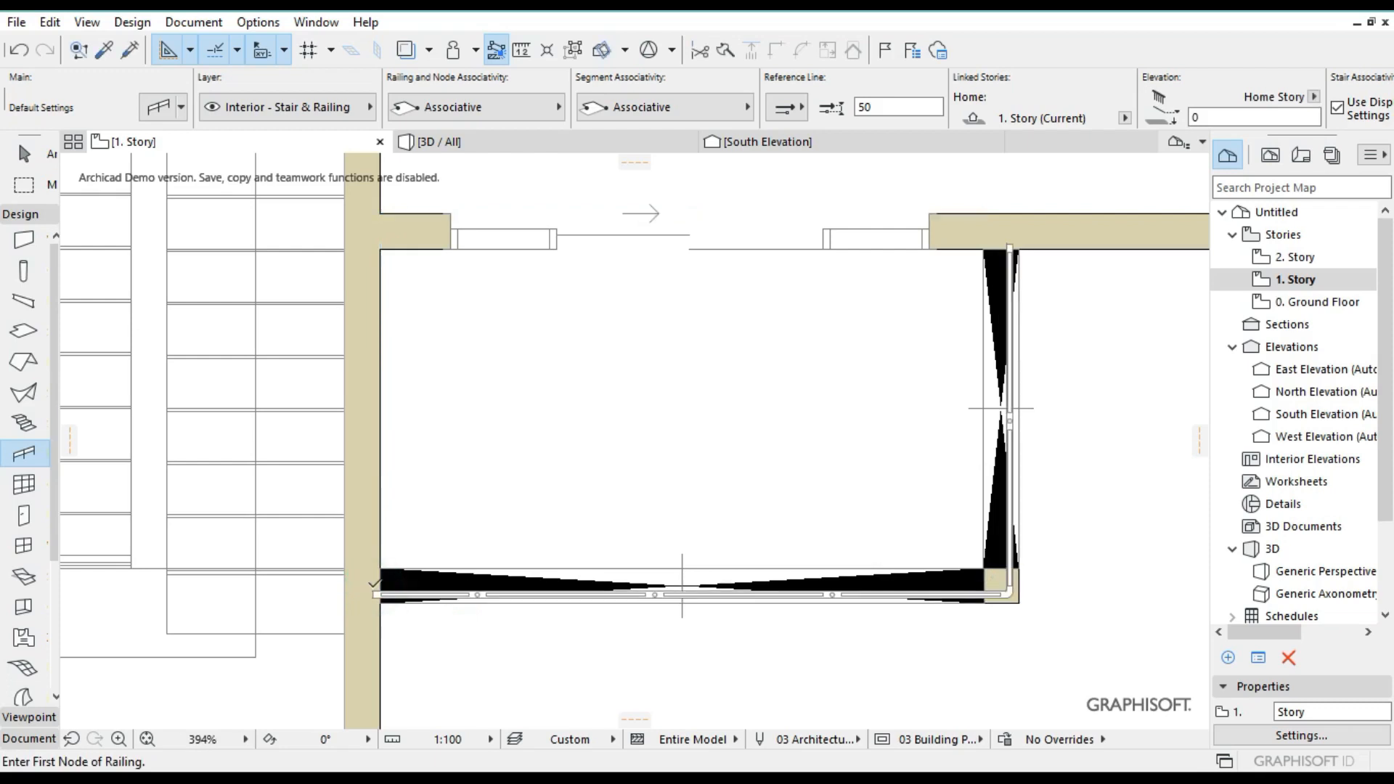
Inspect the balcony railing on the building in the 3D view and return to the 1. Story floor plan.
scroll(823, 476, "down", 3)
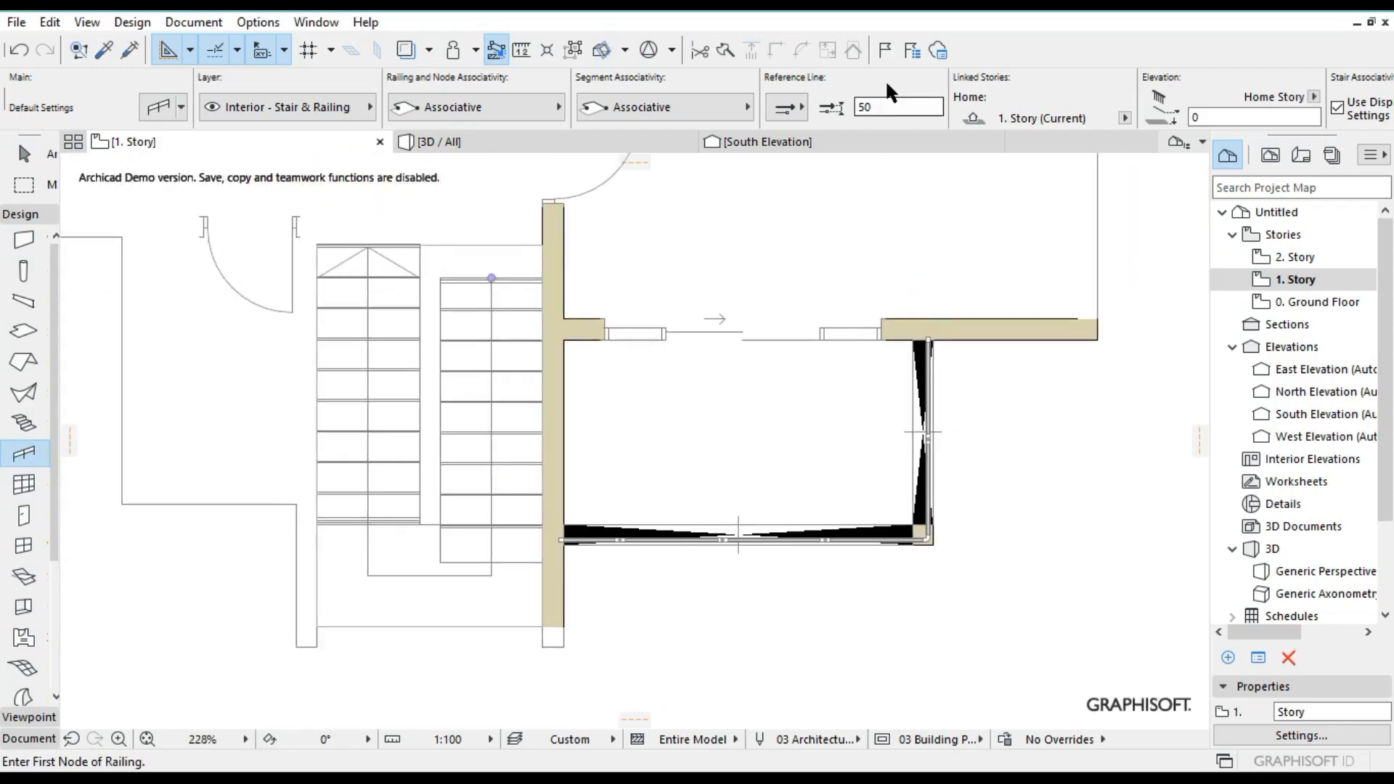
left_click(613, 142)
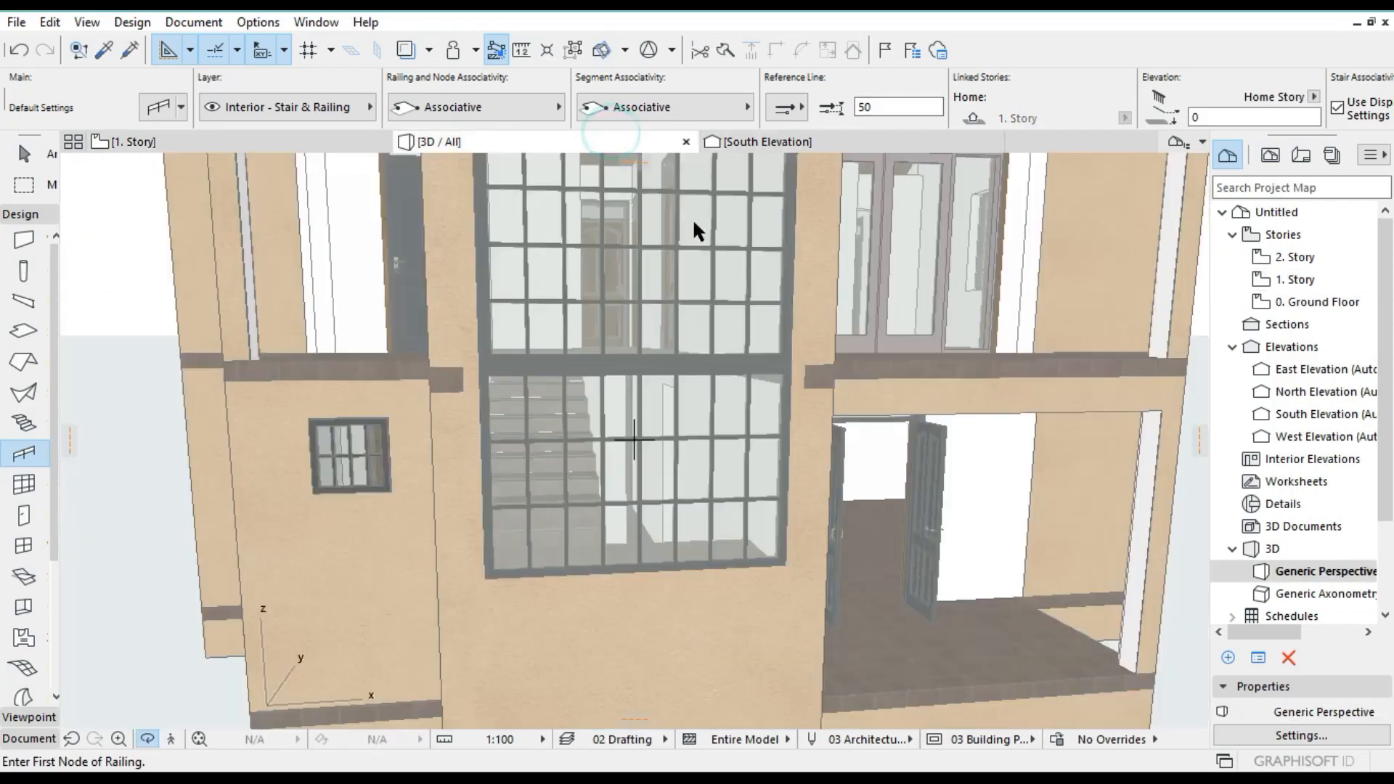
scroll(838, 275, "down", 3)
left_click_drag(1118, 320, 902, 383)
scroll(902, 383, "down", 3)
middle_click_drag(1074, 238, 635, 581, "shift")
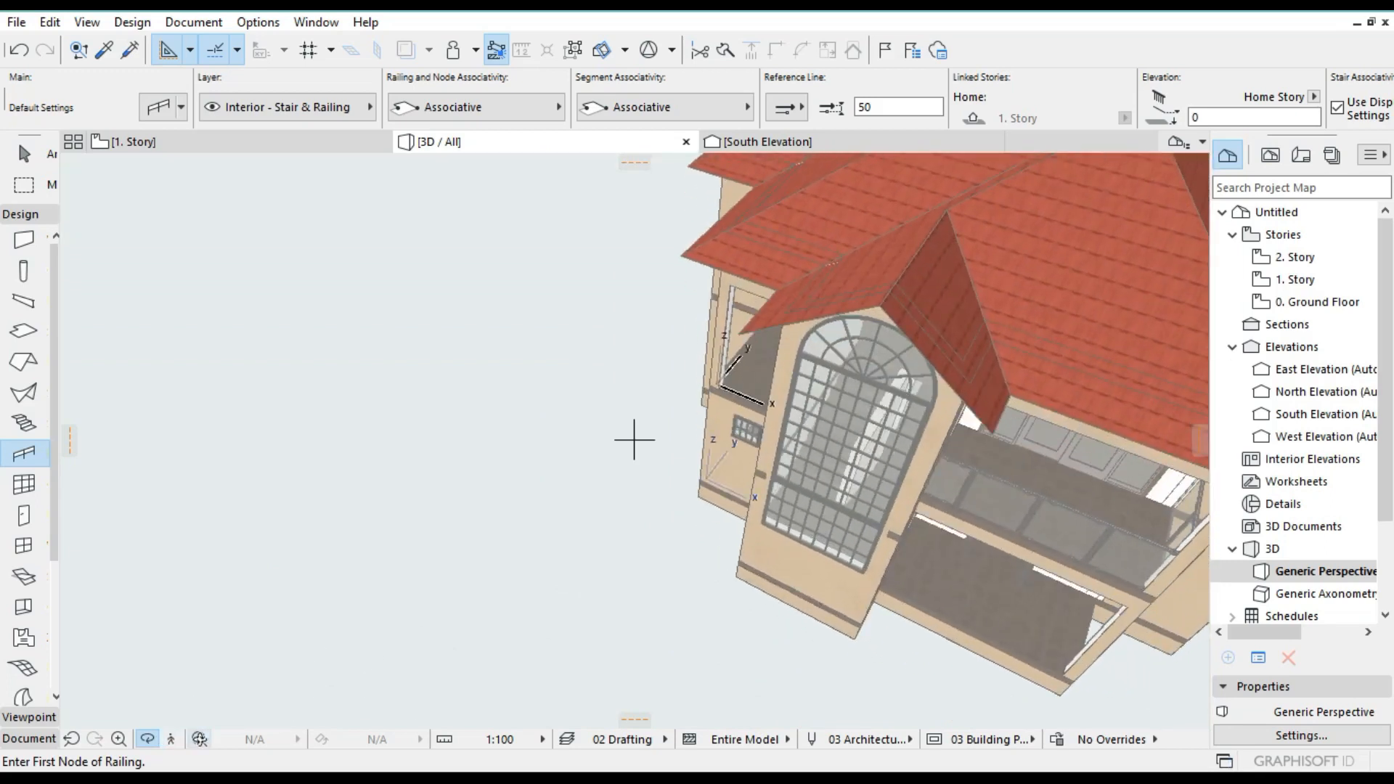
left_click(200, 739)
middle_click_drag(752, 558, 687, 441, "shift")
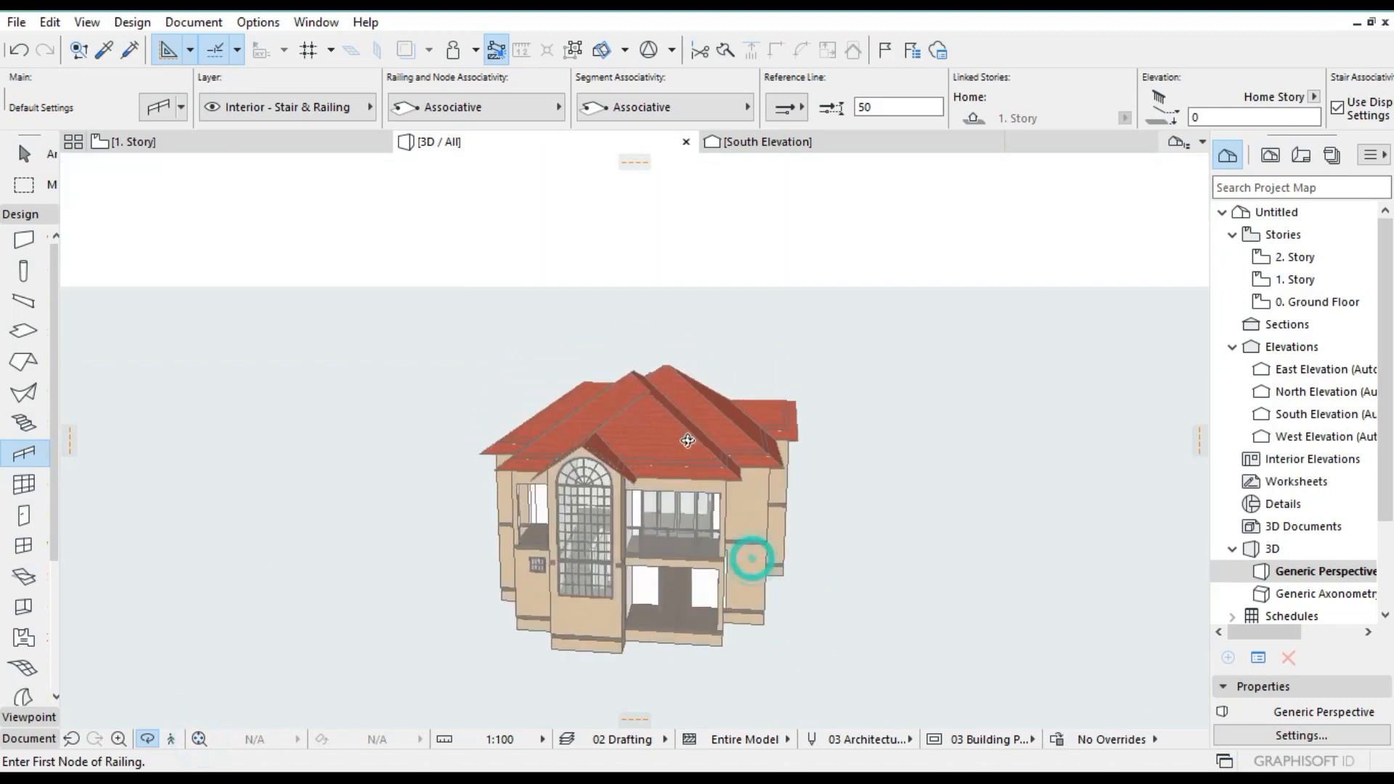
scroll(710, 550, "up", 5)
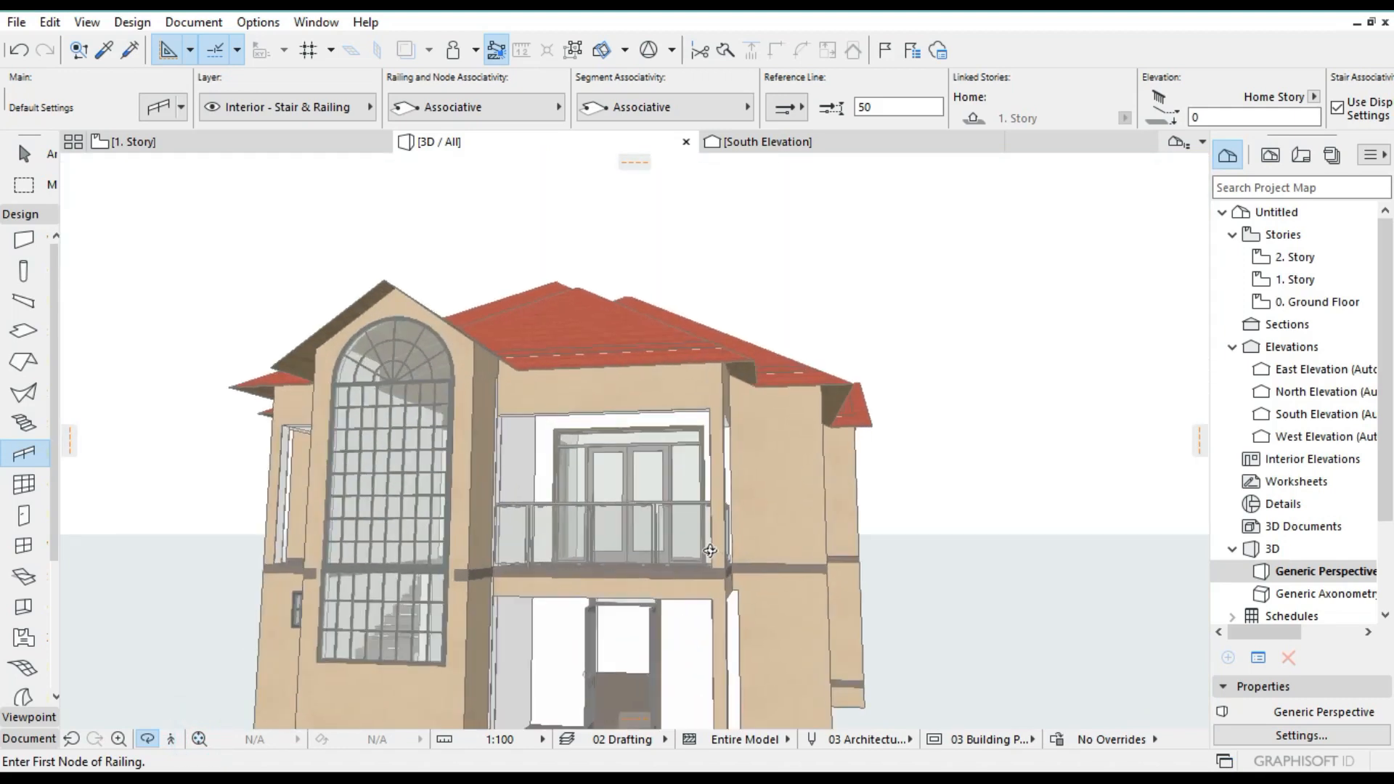
scroll(710, 551, "up", 4)
mouse_move(715, 525)
left_mouse_down()
mouse_move(624, 598)
mouse_move(643, 608)
left_mouse_up()
middle_click_drag(643, 608, 313, 730, "shift")
left_click(199, 739)
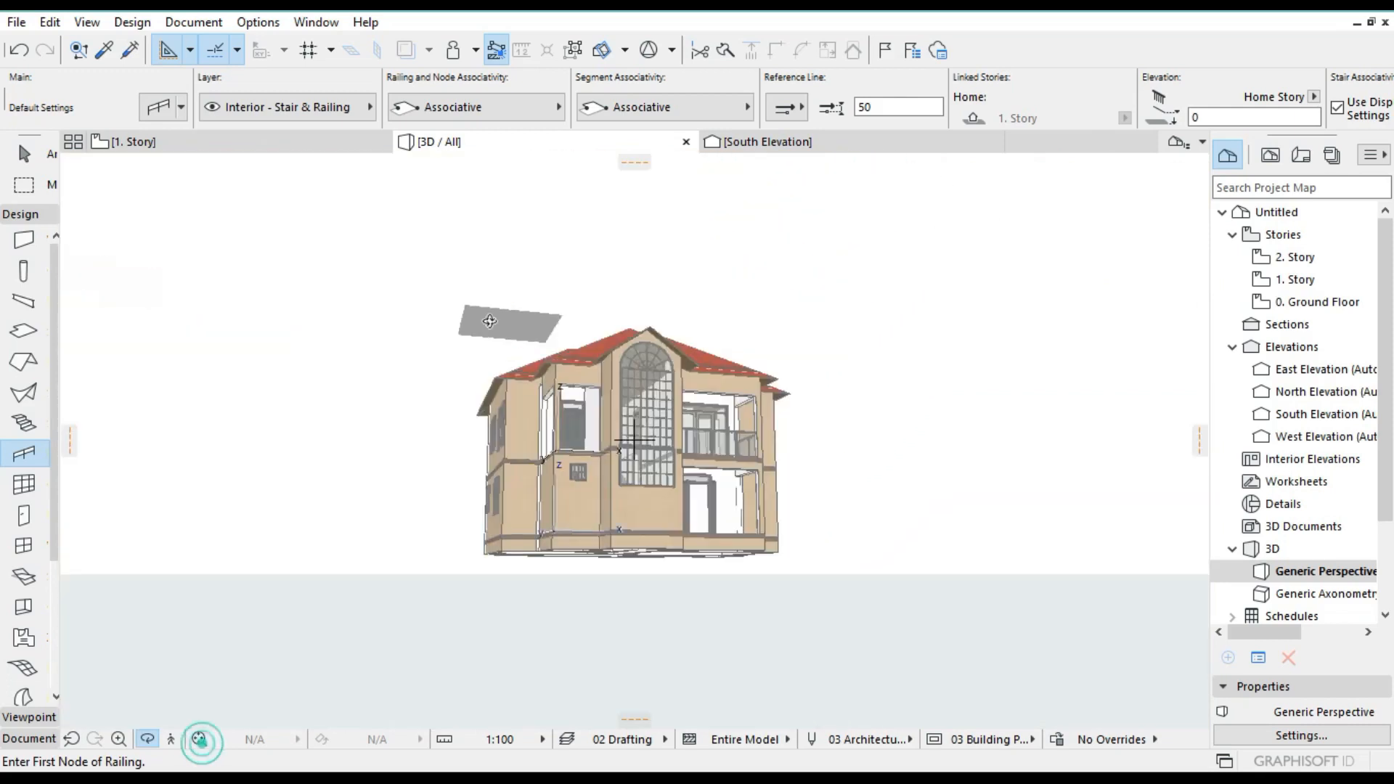
left_click(320, 140)
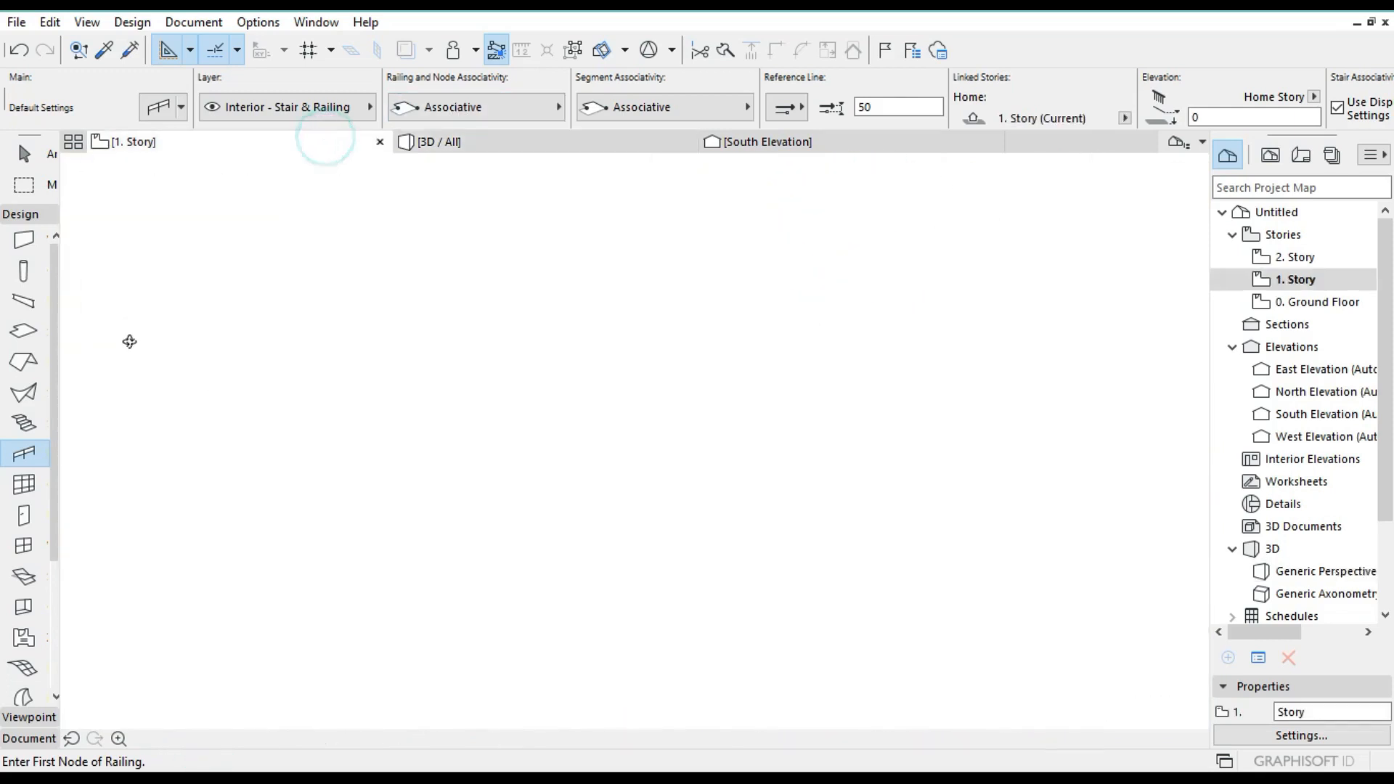
scroll(233, 421, "left", 3)
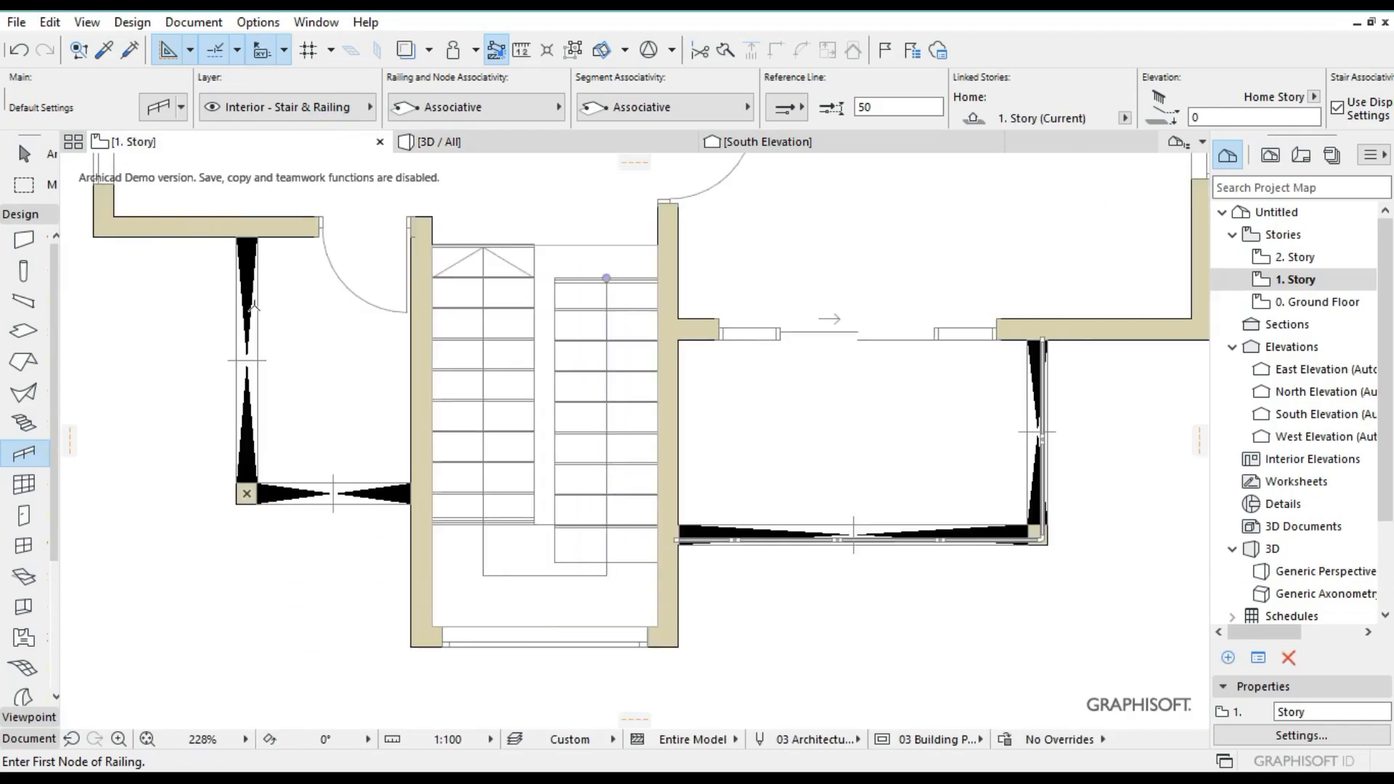
Draw the railing around the smaller balcony on the stairwell's other side, from the exterior wall via the corner column to the stairwell wall.
scroll(253, 306, "up", 3)
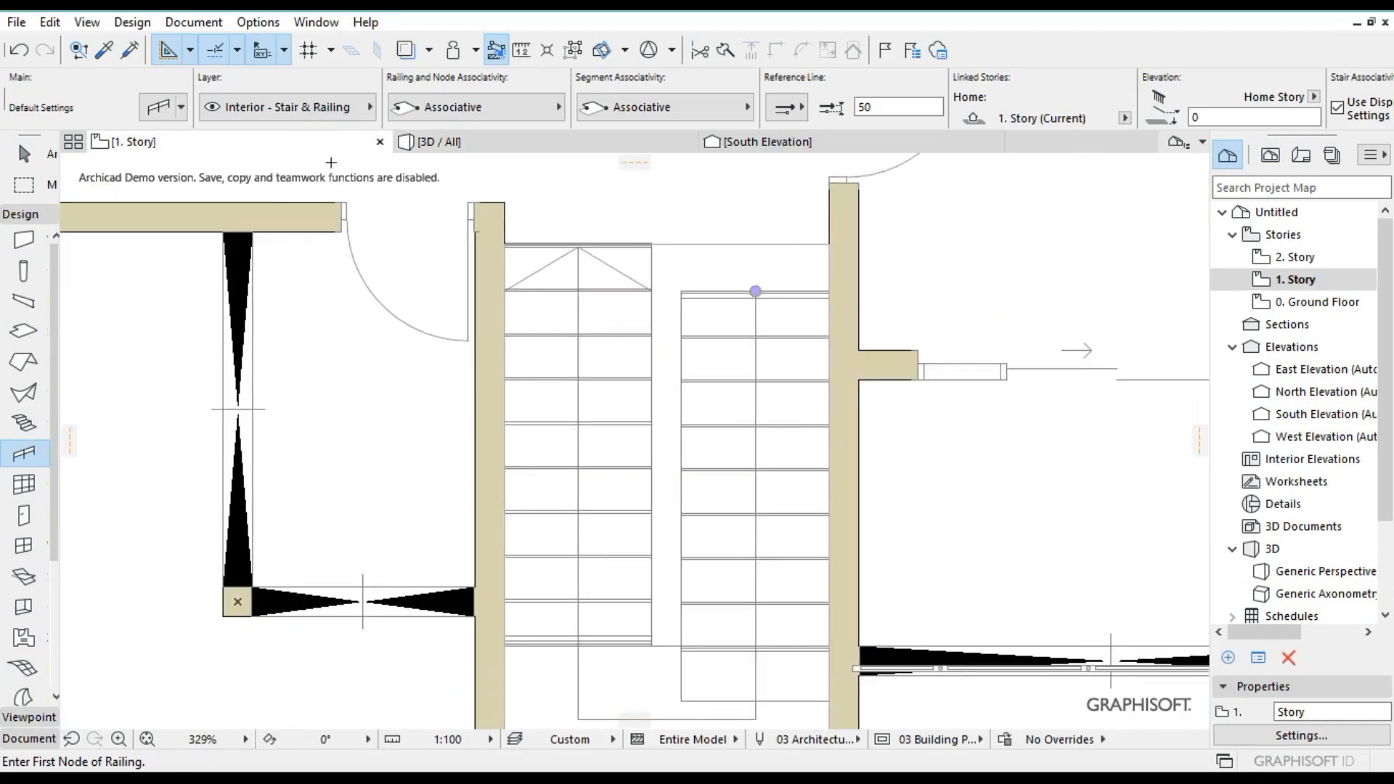
left_click(237, 229)
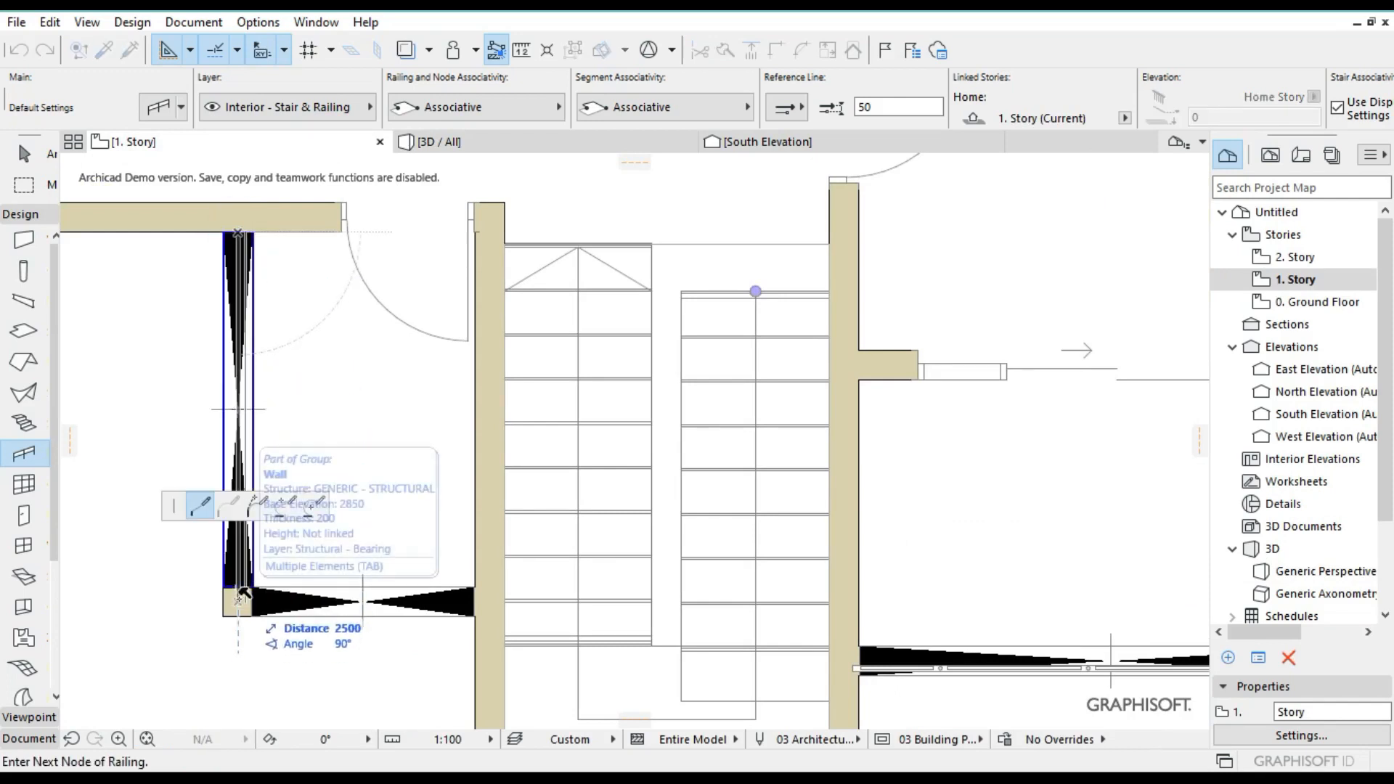
left_click(238, 600)
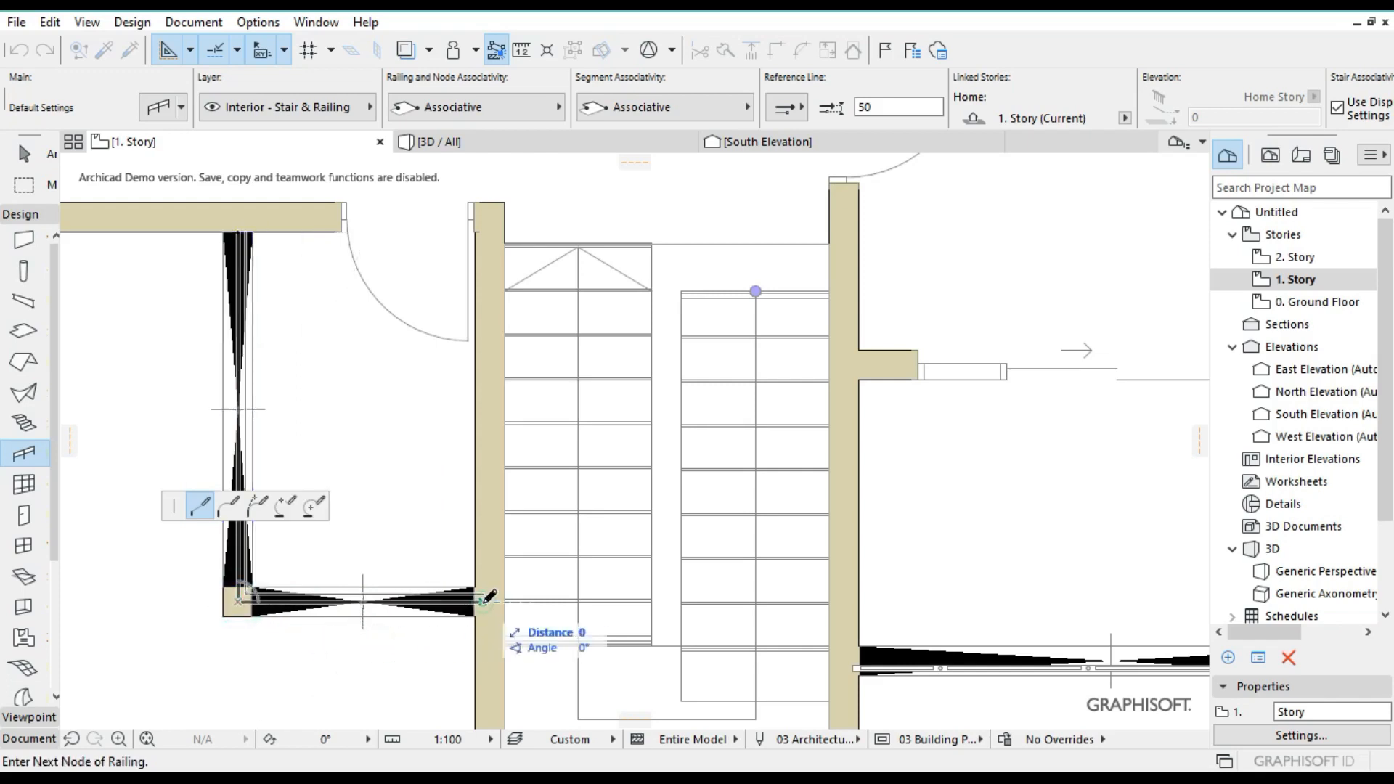
left_click(486, 598)
scroll(290, 604, "down", 2)
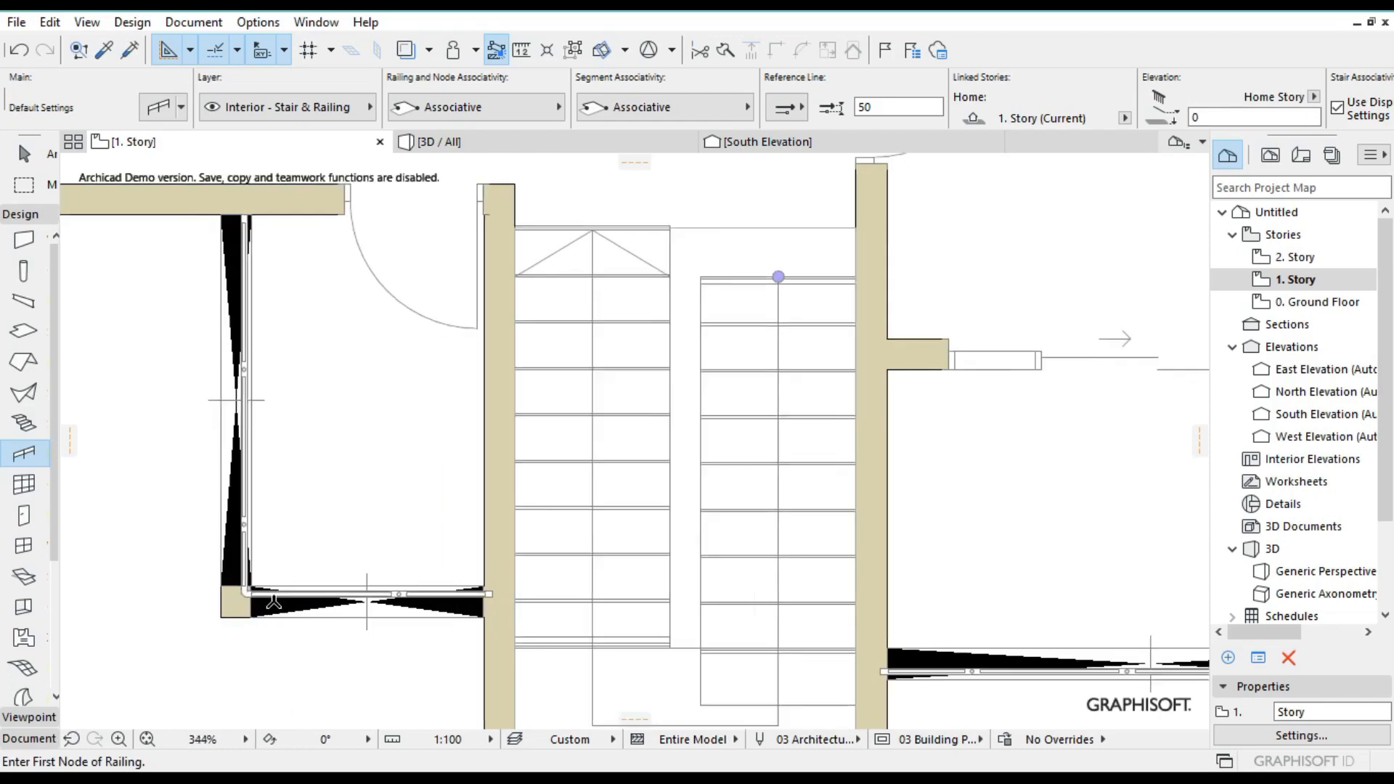
Inspect the smaller balcony's railing on the building in the 3D view and open the 0. Ground Floor plan.
left_click(439, 142)
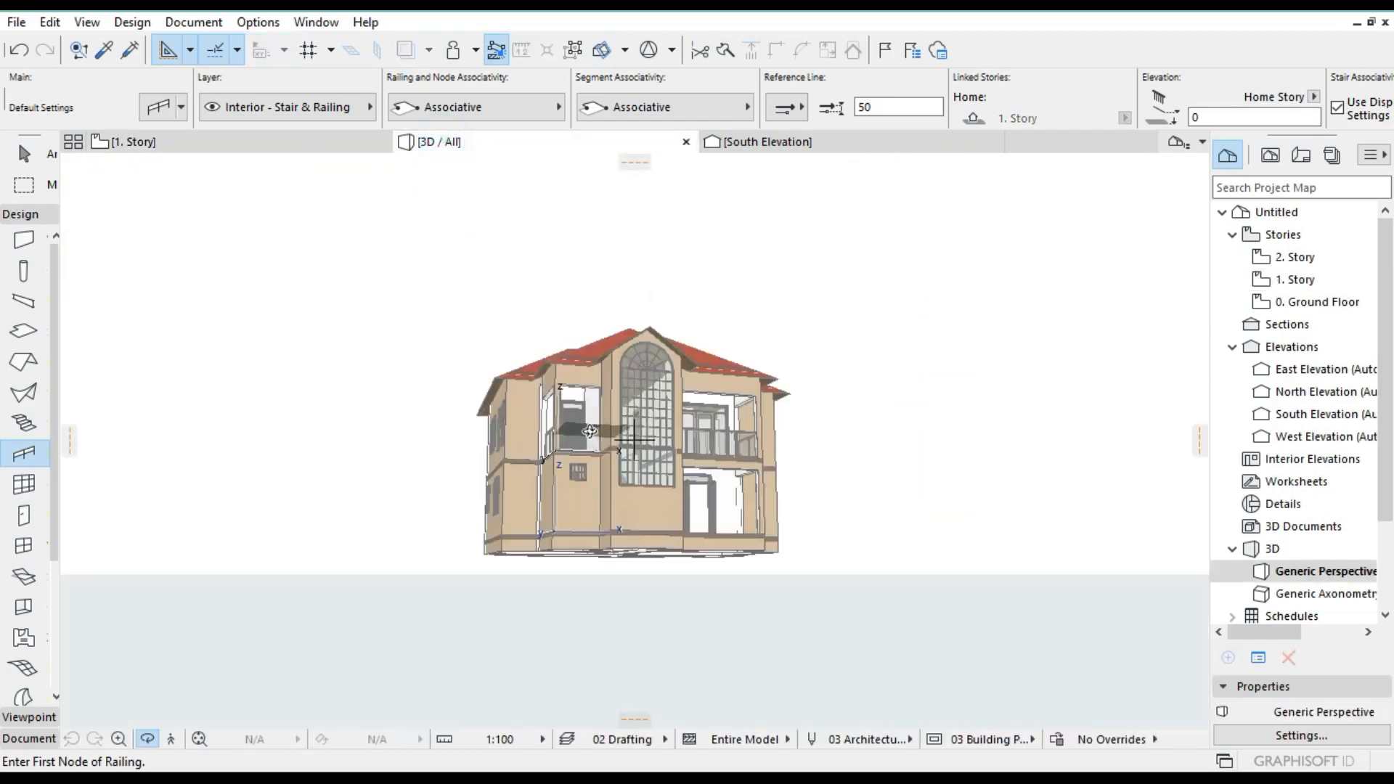
scroll(593, 432, "up", 5)
scroll(540, 415, "up", 6)
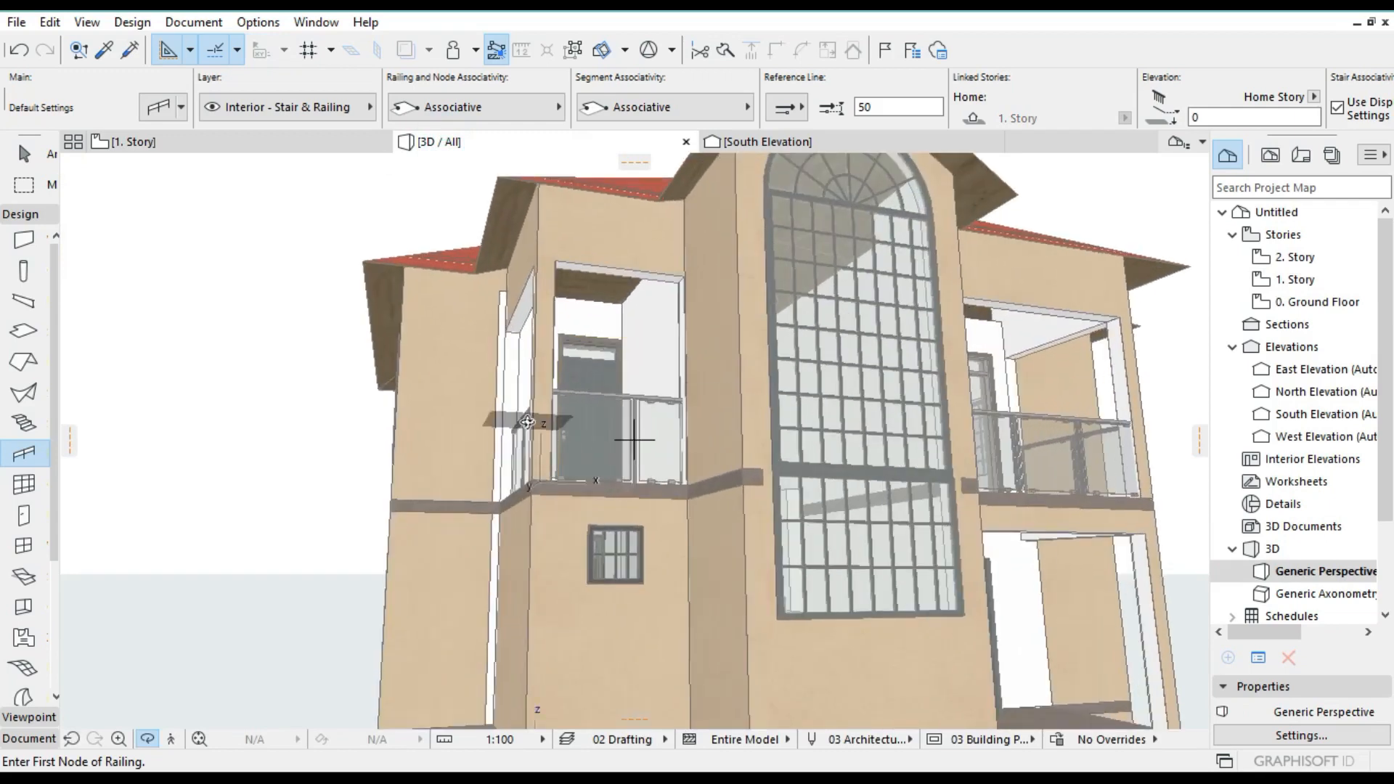
scroll(554, 470, "down", 3)
mouse_move(544, 460)
middle_mouse_down("shift")
mouse_move(635, 494)
mouse_move(530, 479)
middle_mouse_up("shift")
scroll(635, 493, "down", 5)
scroll(537, 472, "up", 5)
scroll(653, 441, "down", 2)
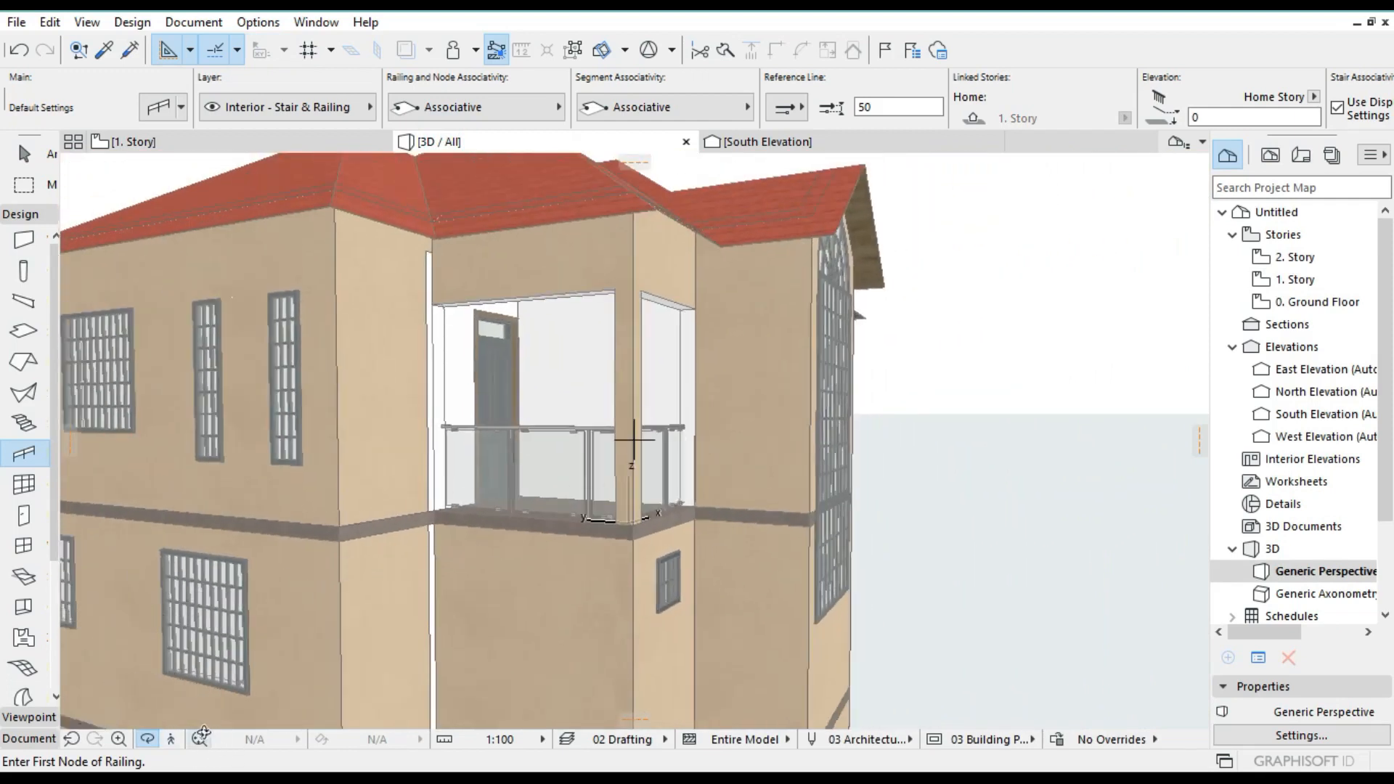
left_click(200, 737)
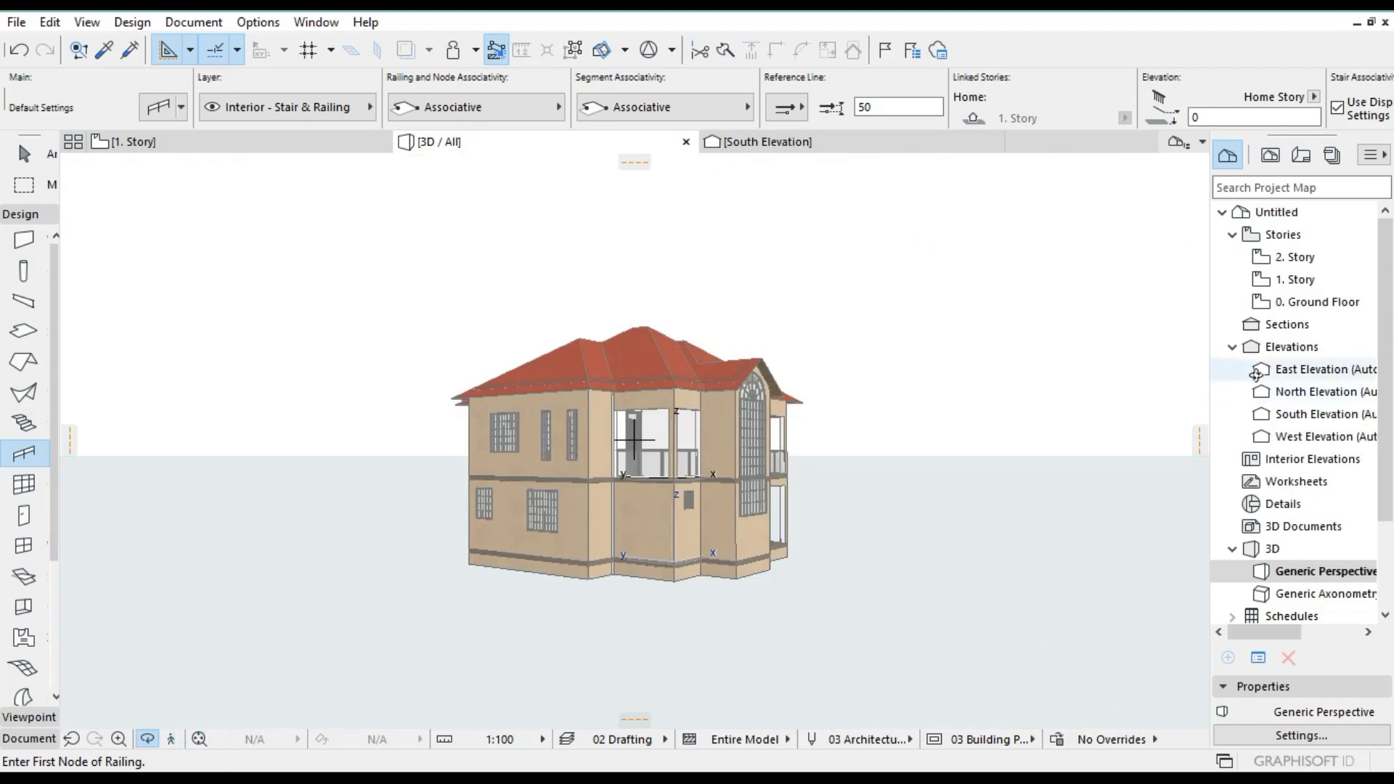
left_click(1302, 302)
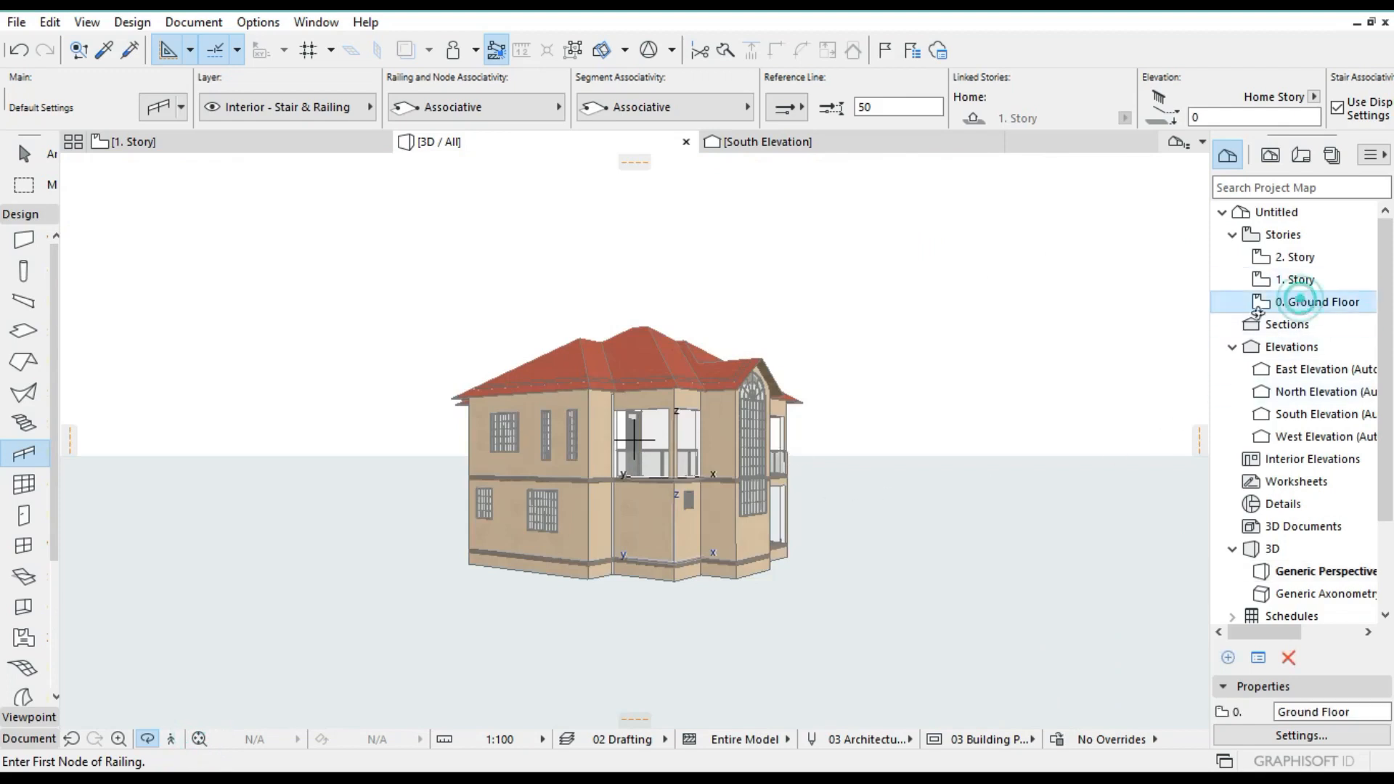
double_click(1299, 302)
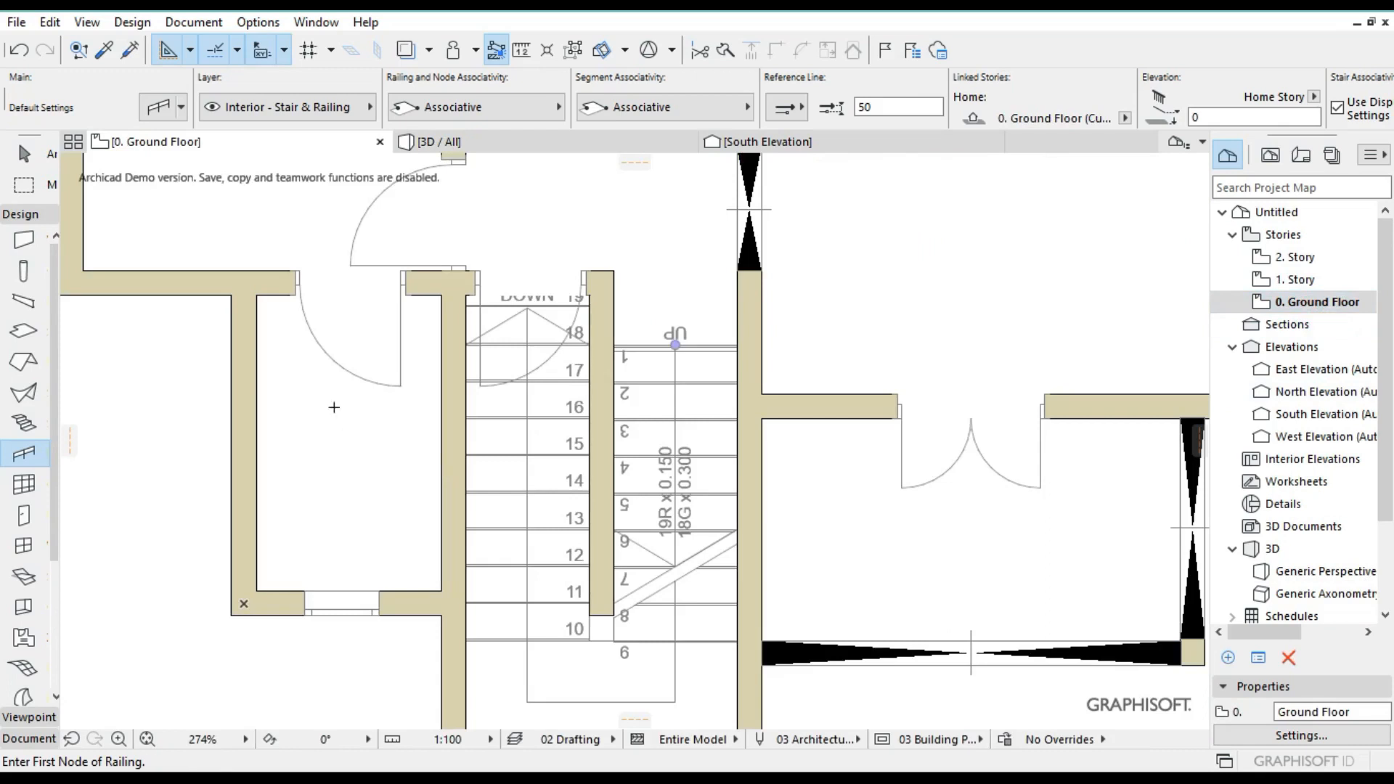
Try to choose the Metal Railing favorite for the Railing tool.
right_click(44, 459)
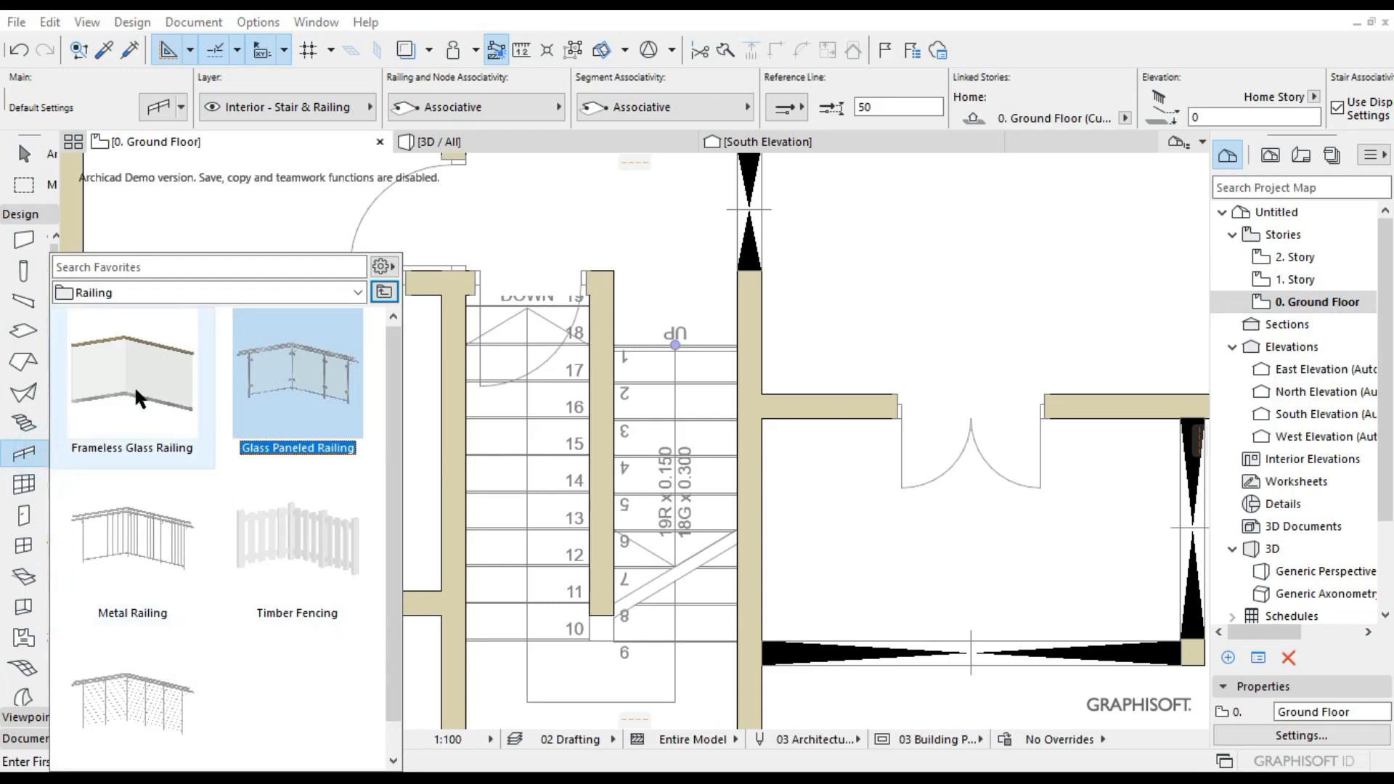
left_click(161, 548)
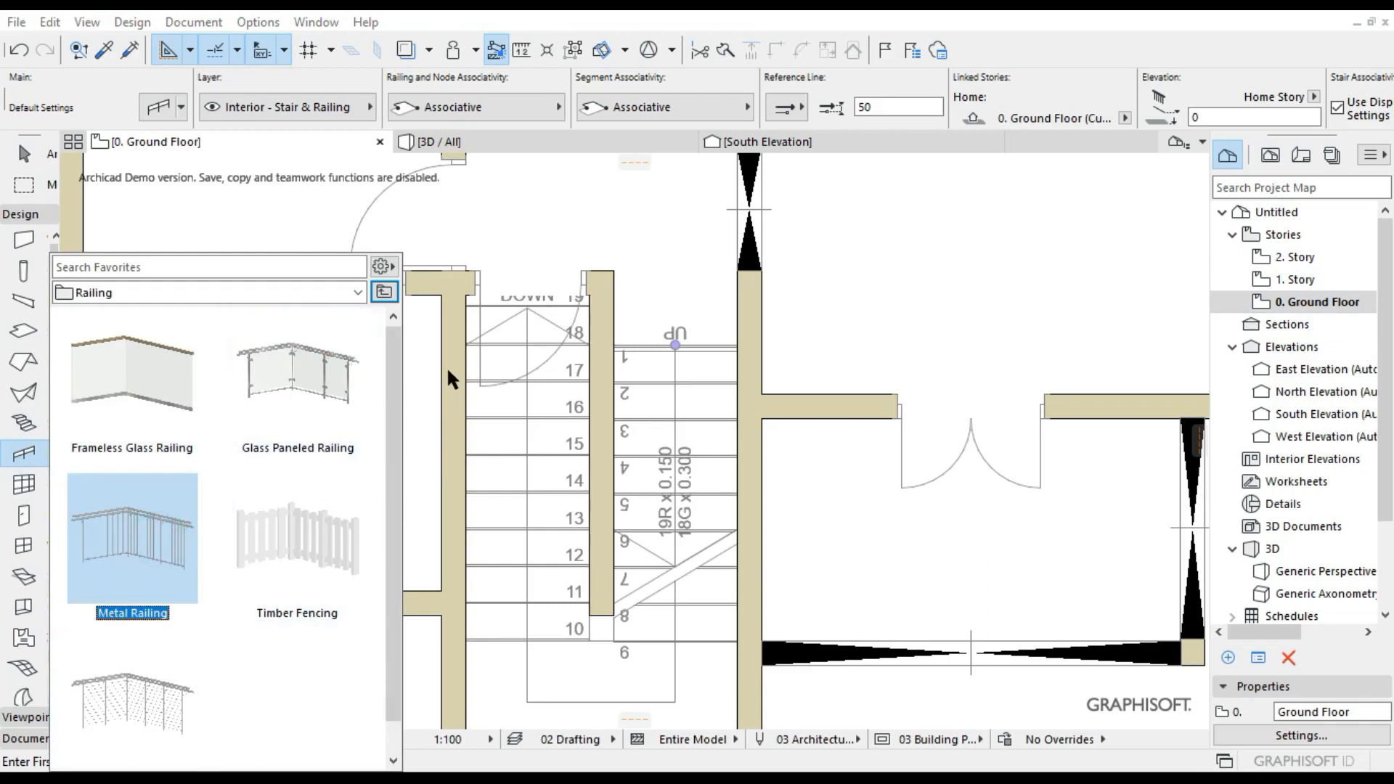
left_click(421, 373)
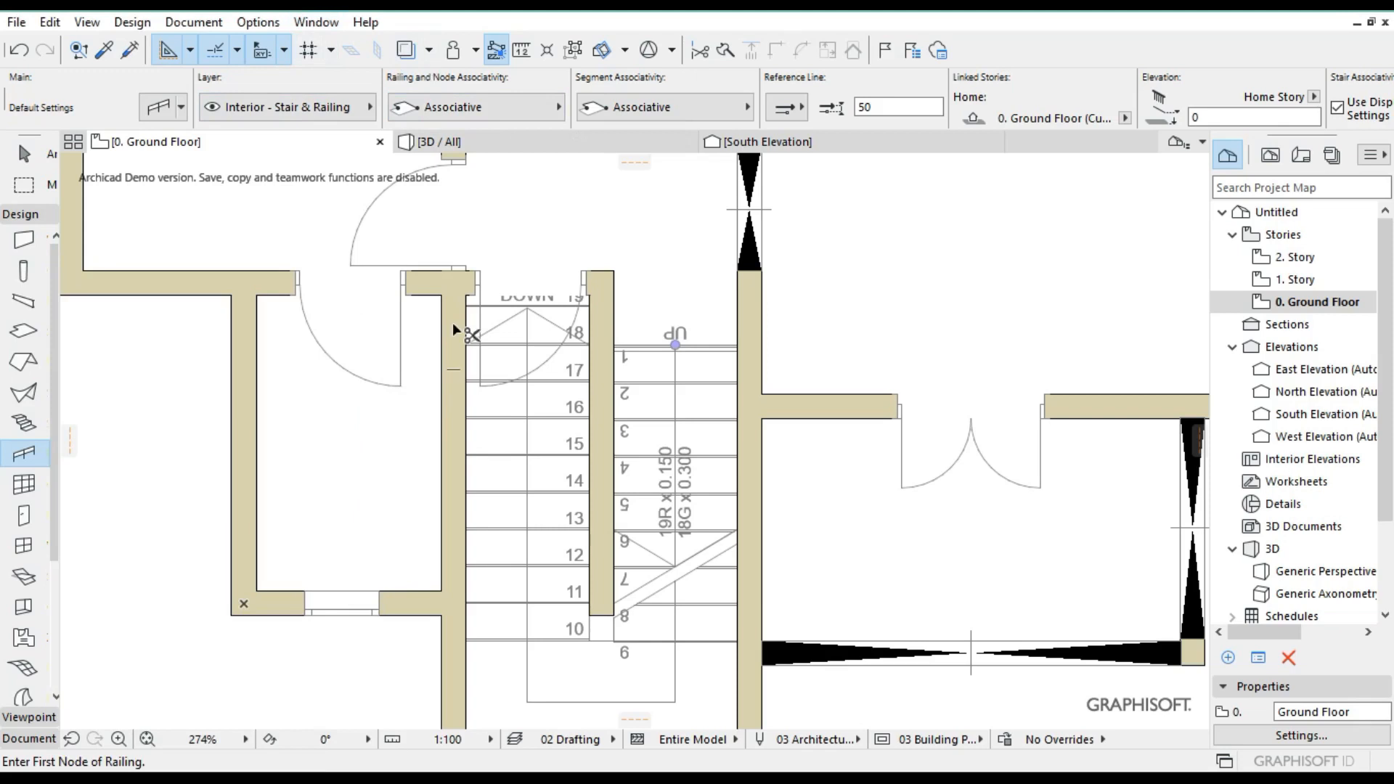
Open the default railing settings and remove the glass panel from the segment pattern.
key("ctrl+t")
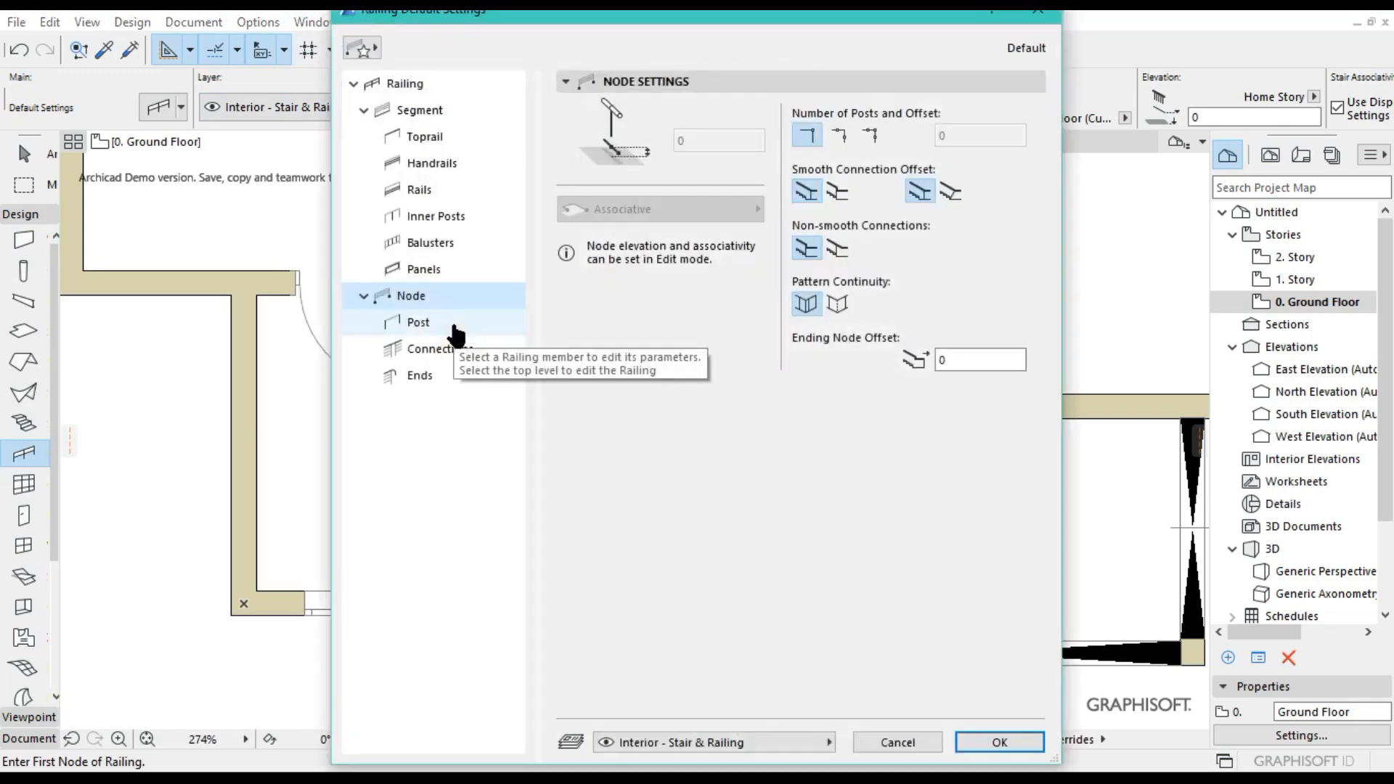
left_click(429, 111)
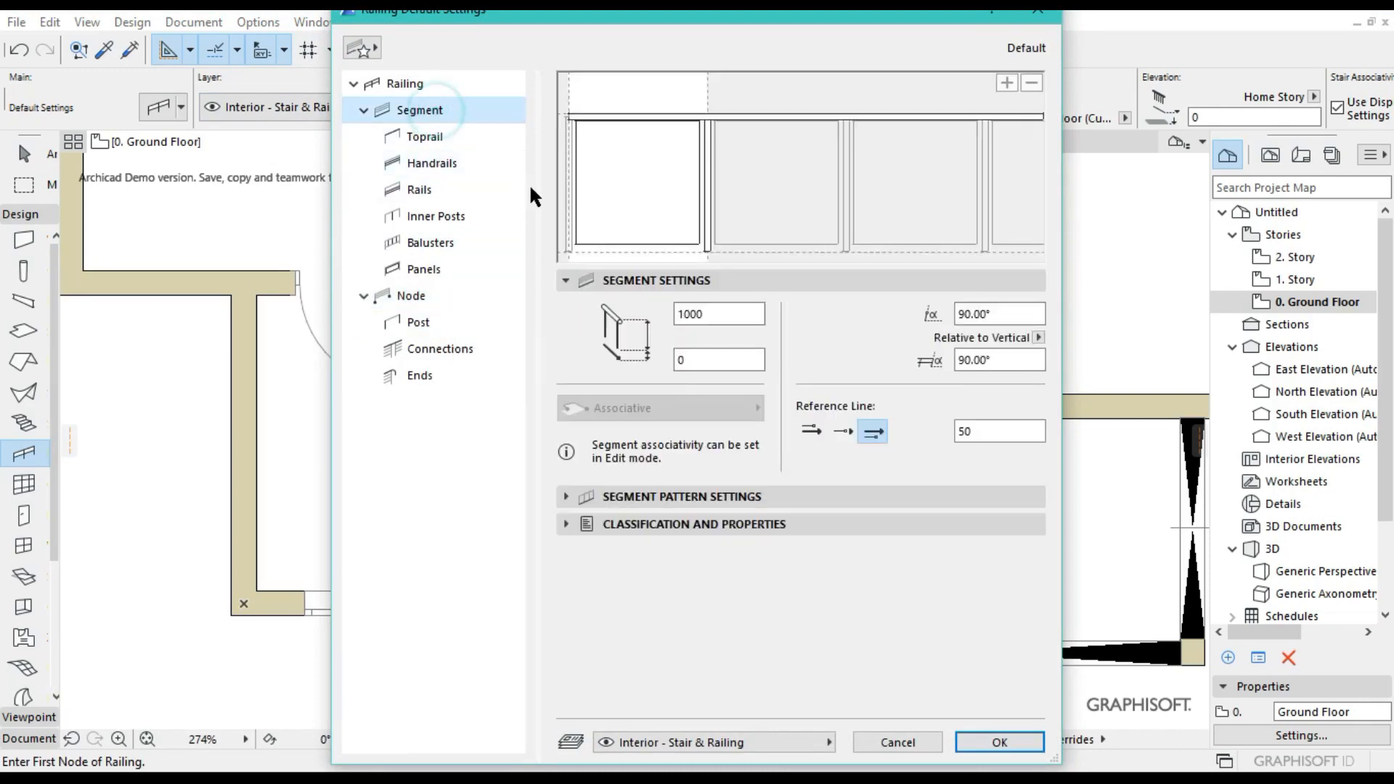
left_click(642, 169)
left_click(1030, 83)
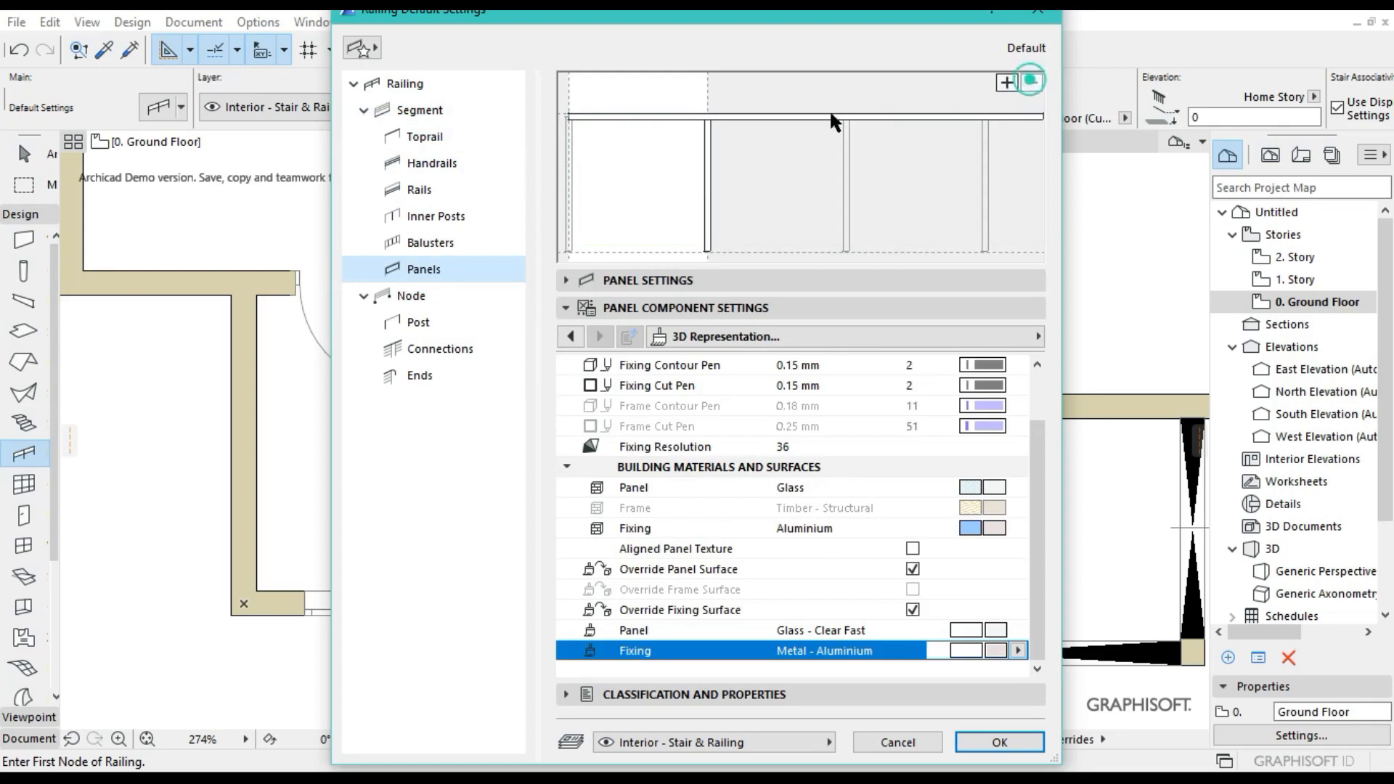
Add a handrail to the railing segment just below the toprail.
left_click(428, 137)
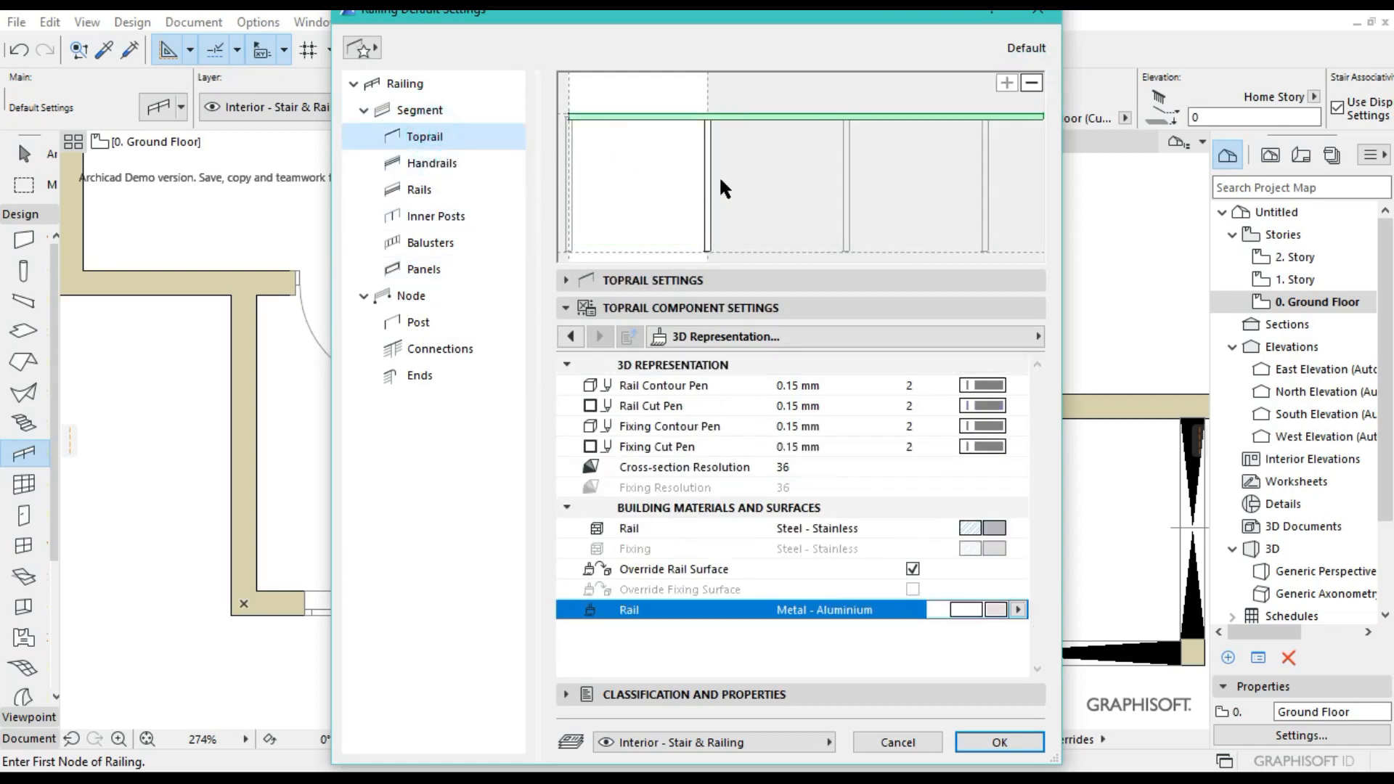
left_click(443, 164)
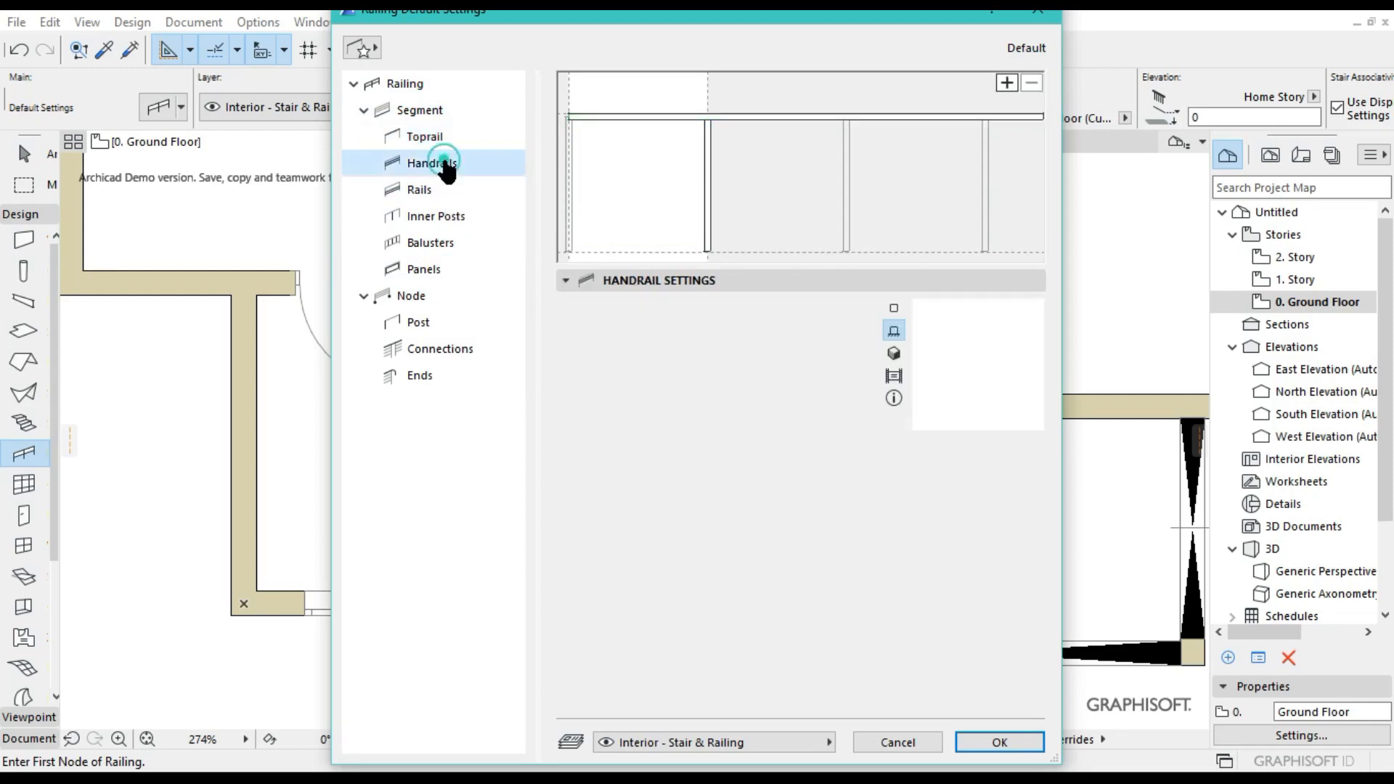
left_click(1006, 79)
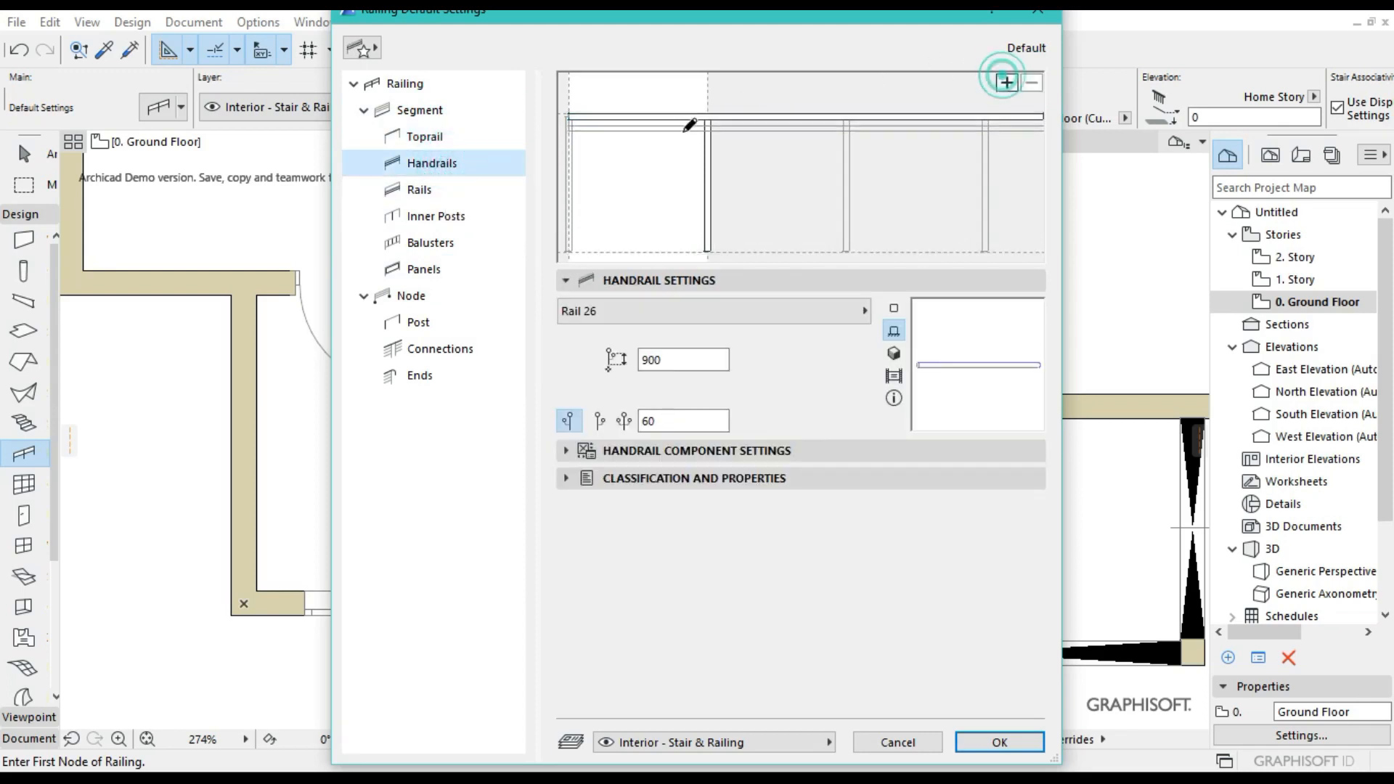
left_click_drag(682, 127, 681, 131)
Add balusters to the railing segment and set their type to Cast Iron Post 26.
left_click(435, 216)
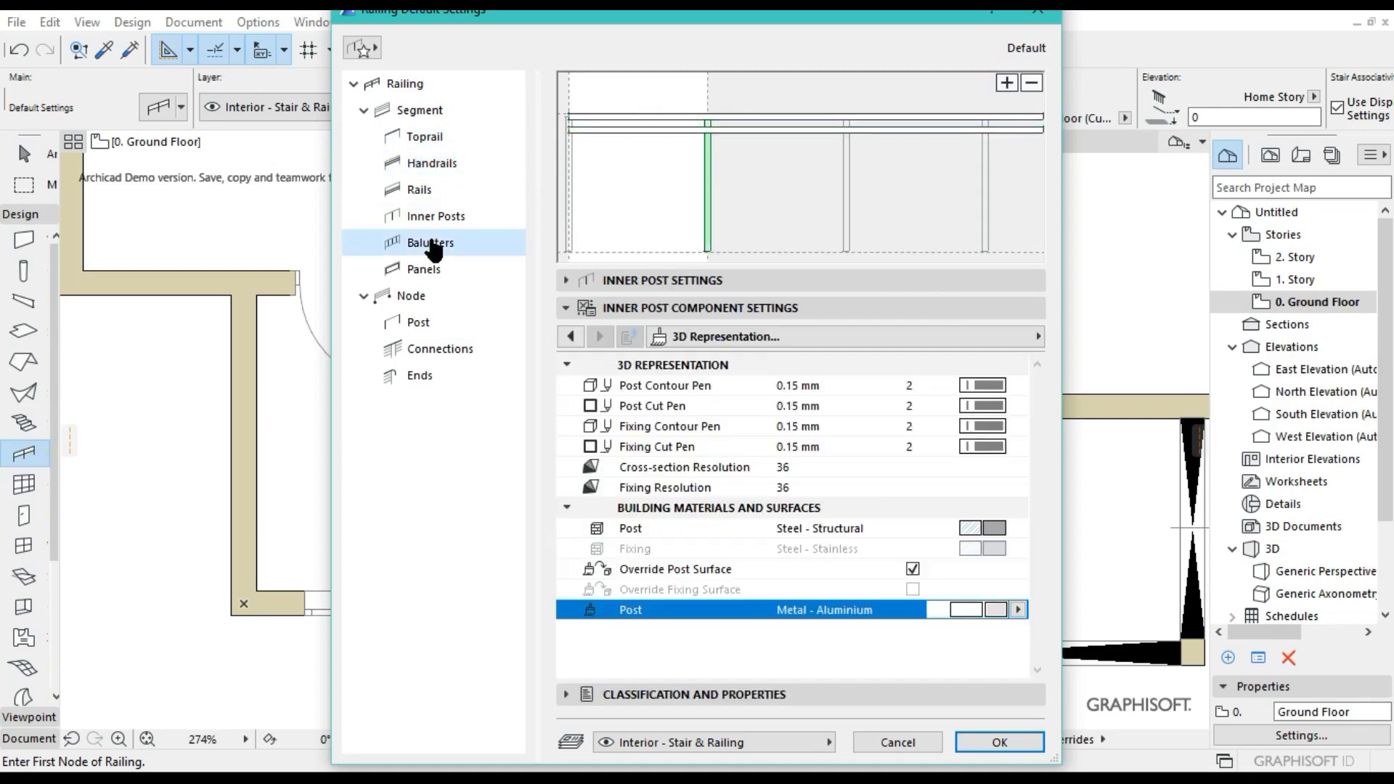
left_click(430, 243)
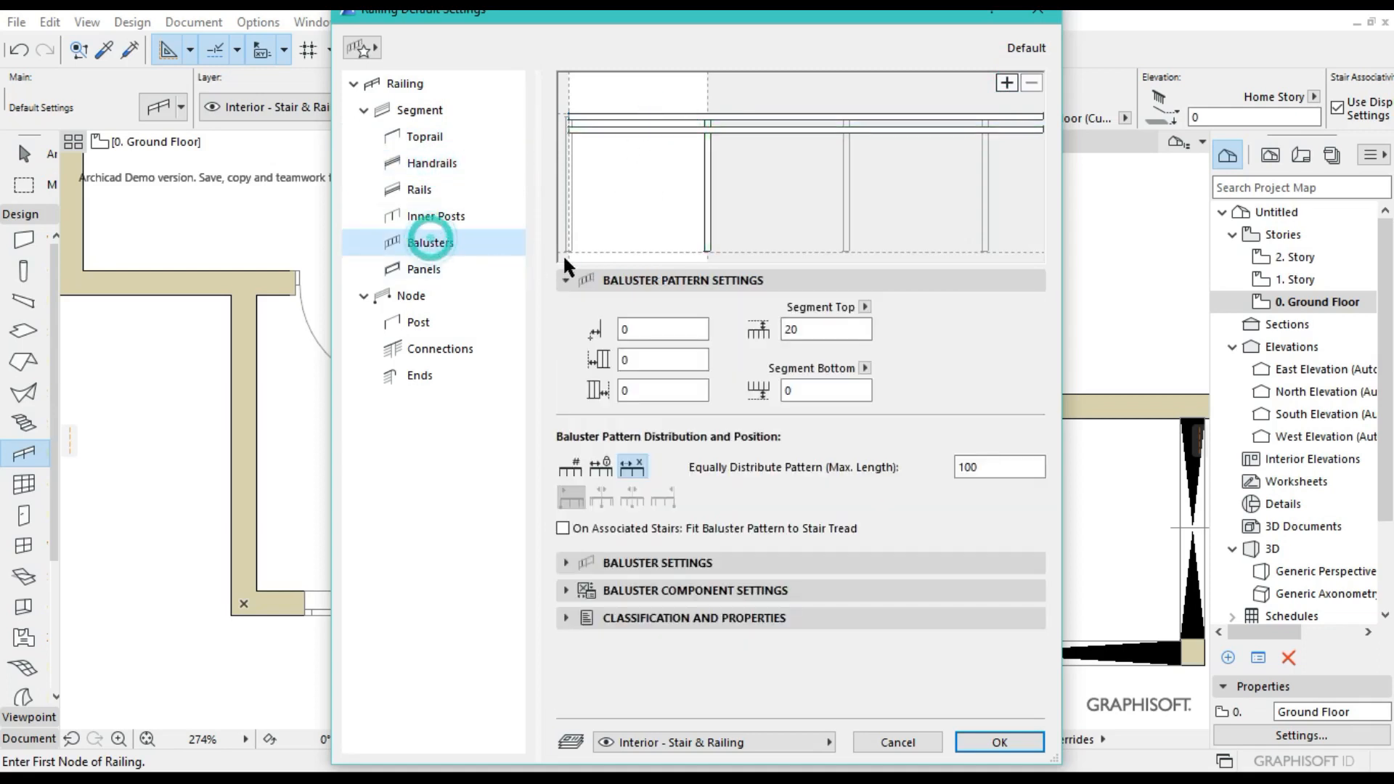
left_click(1006, 83)
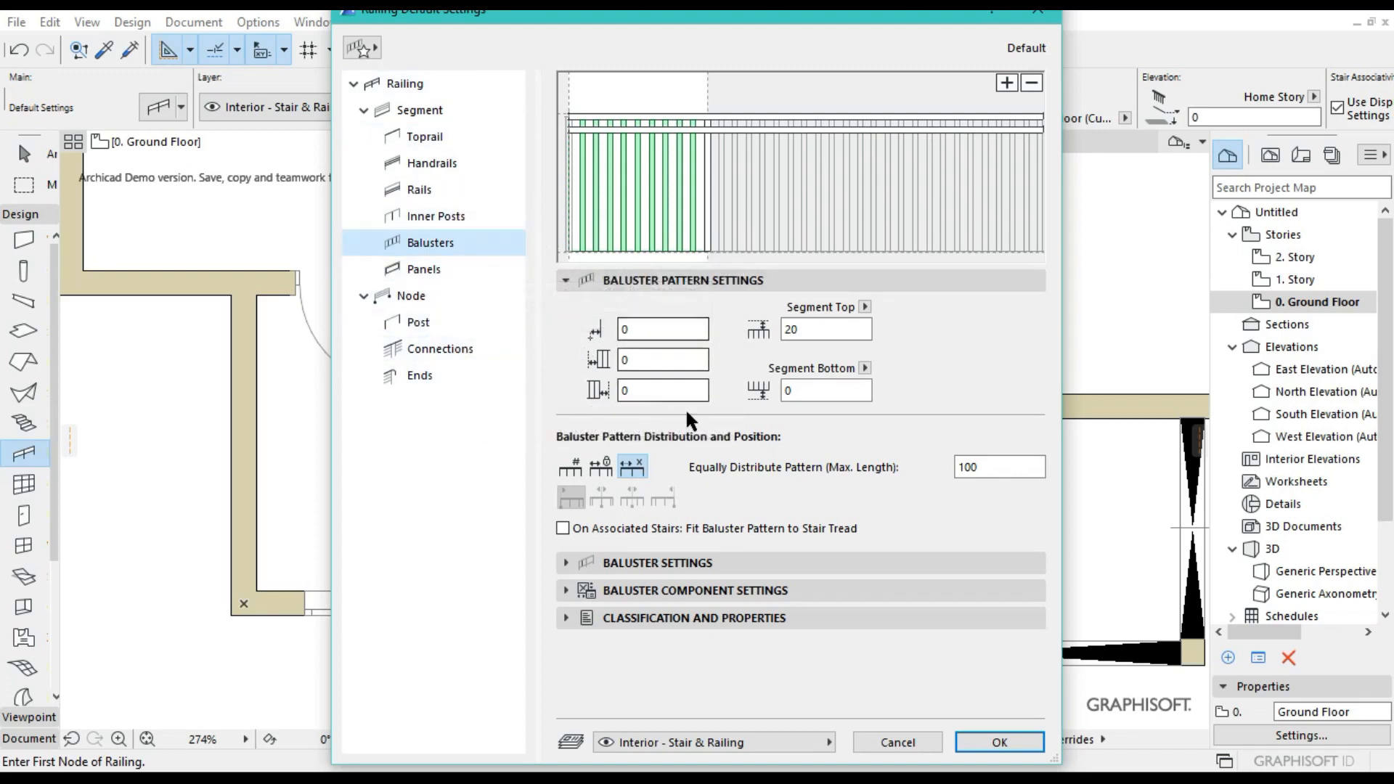
left_click(645, 565)
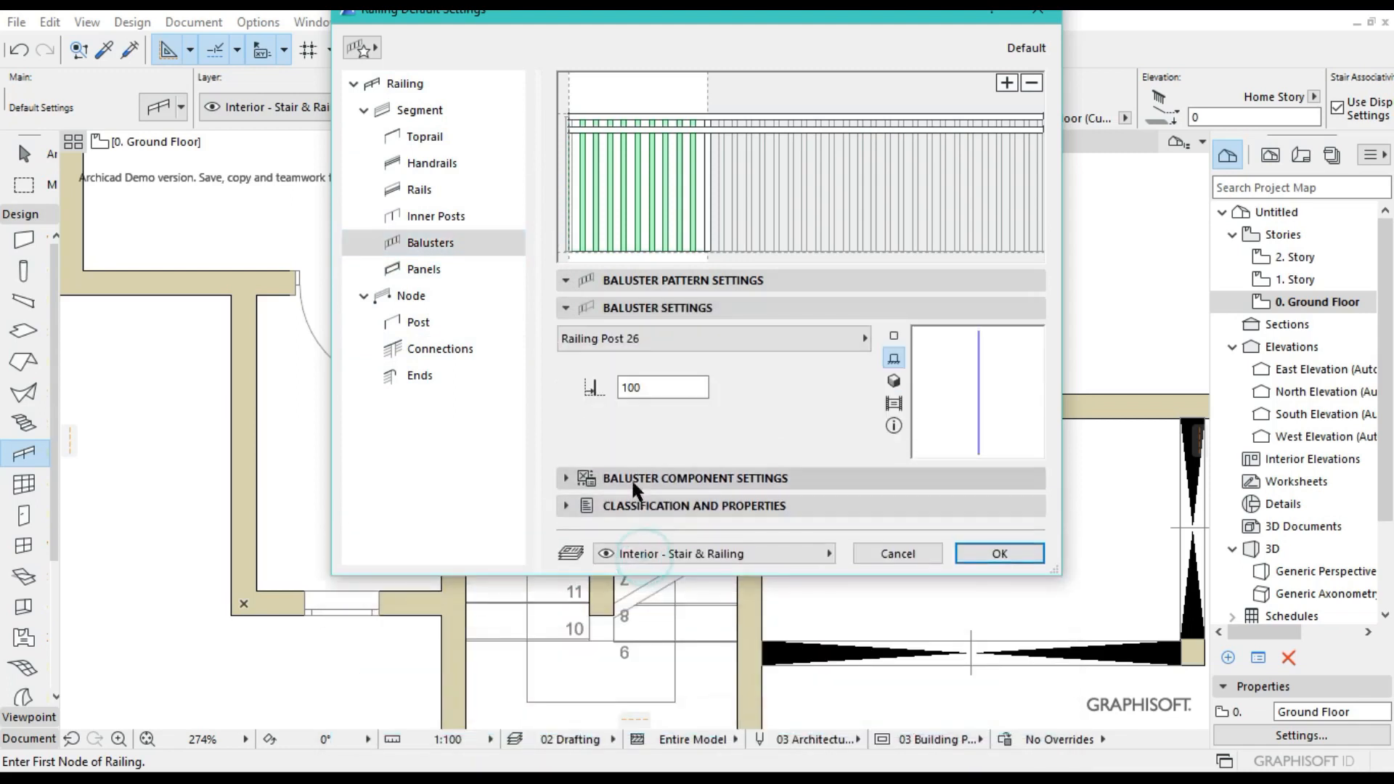
left_click(662, 337)
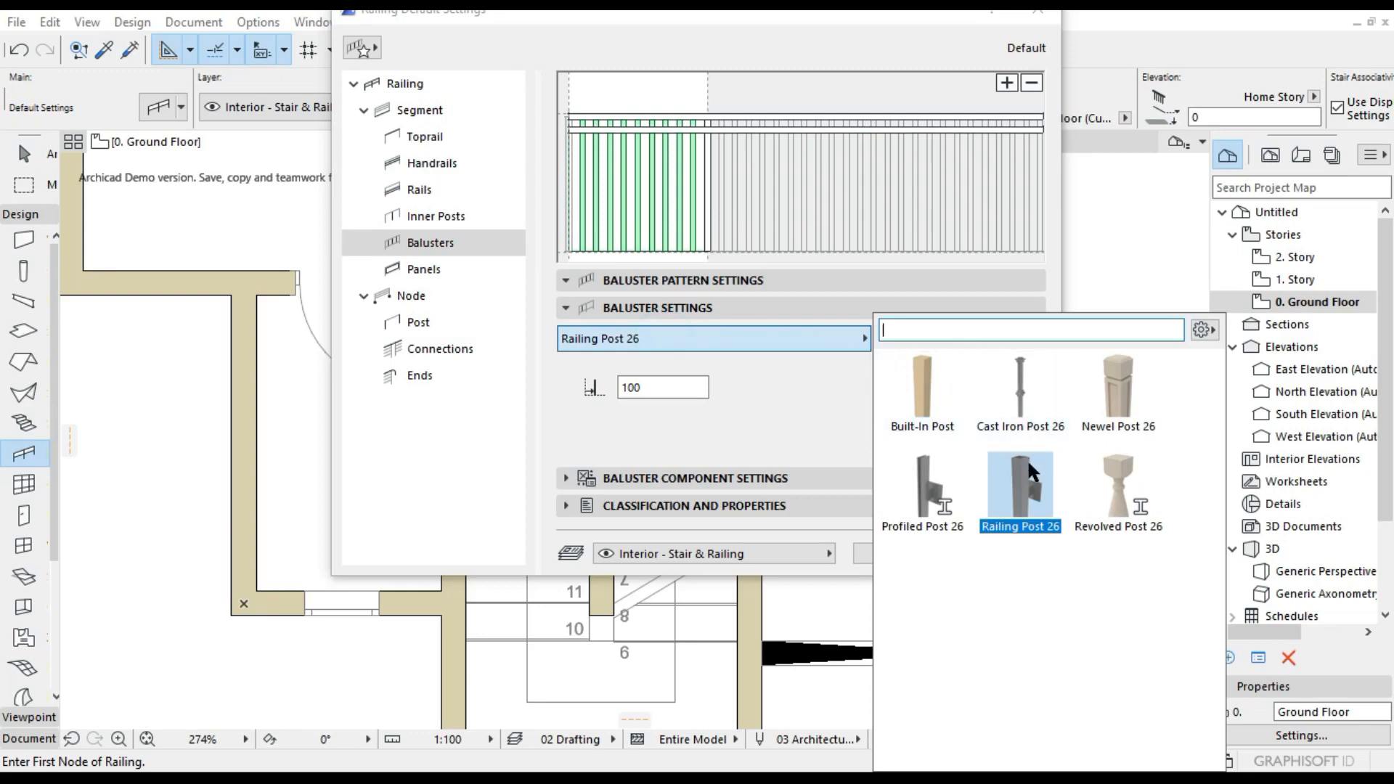
left_click(1020, 395)
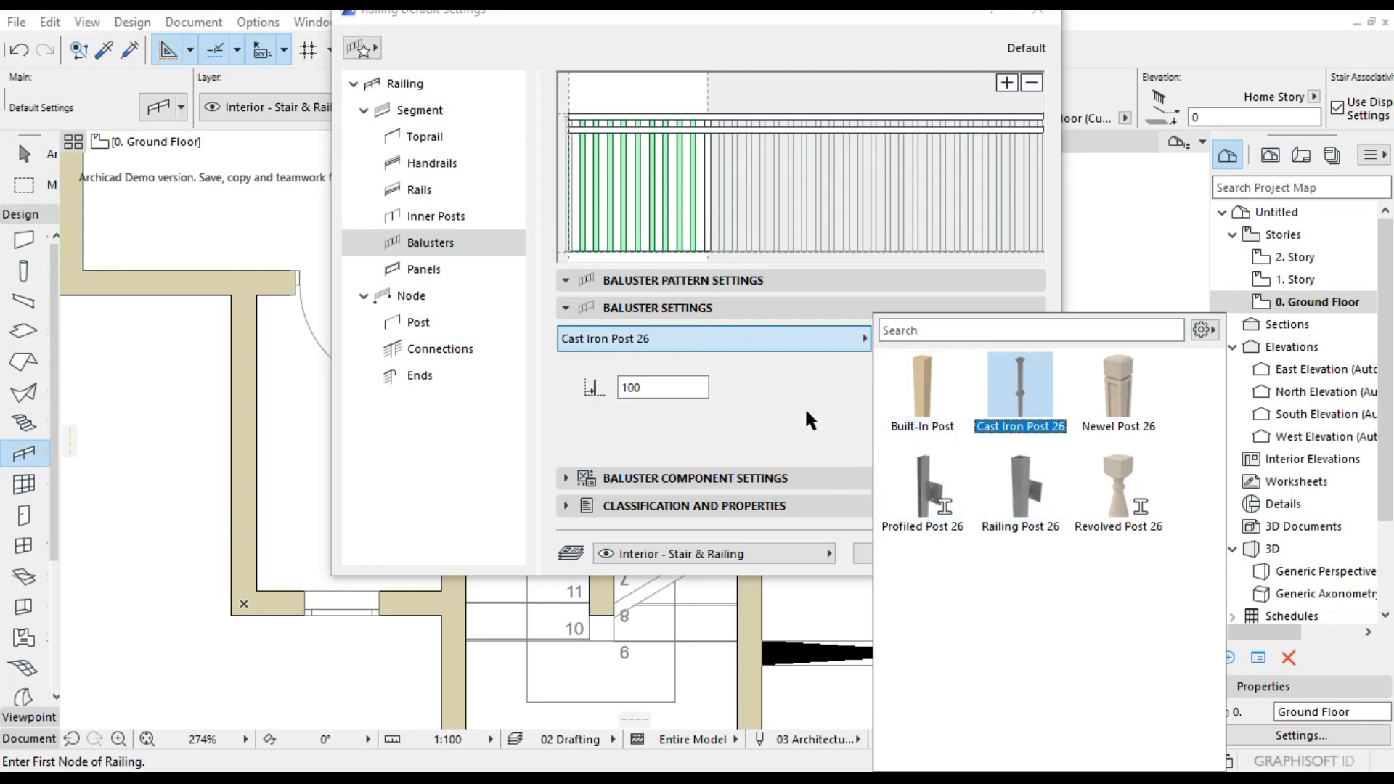
left_click(685, 473)
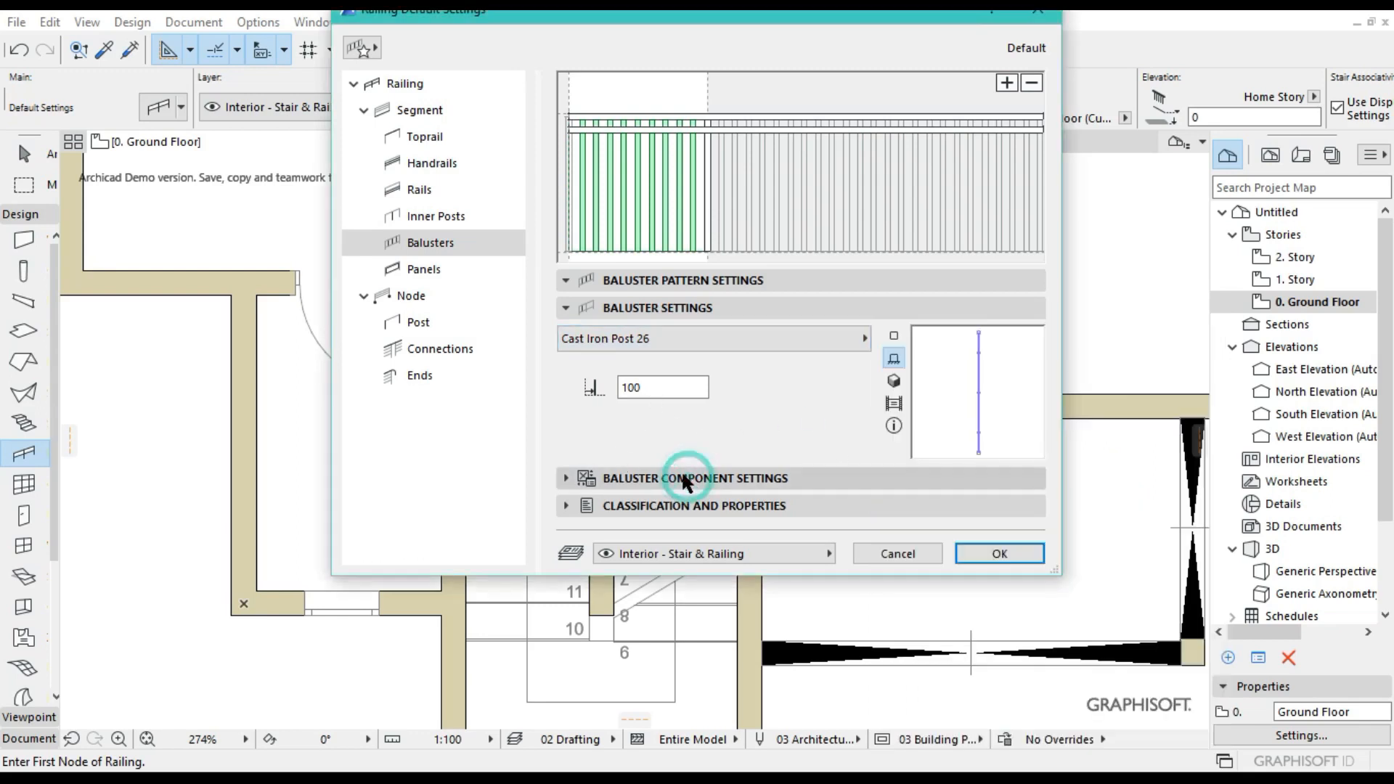
Set the balusters' 2D visible contour, visible fill and hidden contour pens to pen 2 (0.15 mm).
left_click(682, 477)
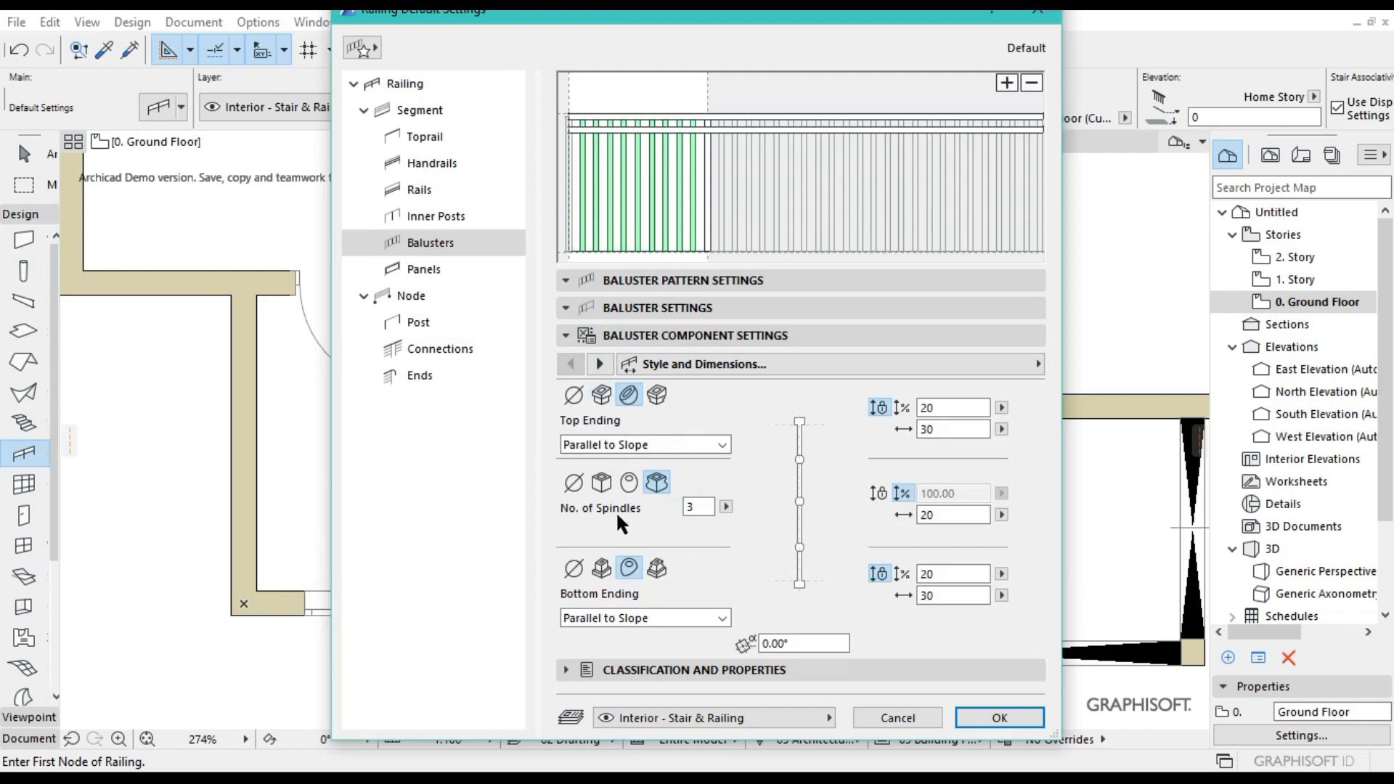
left_click(600, 394)
left_click(598, 364)
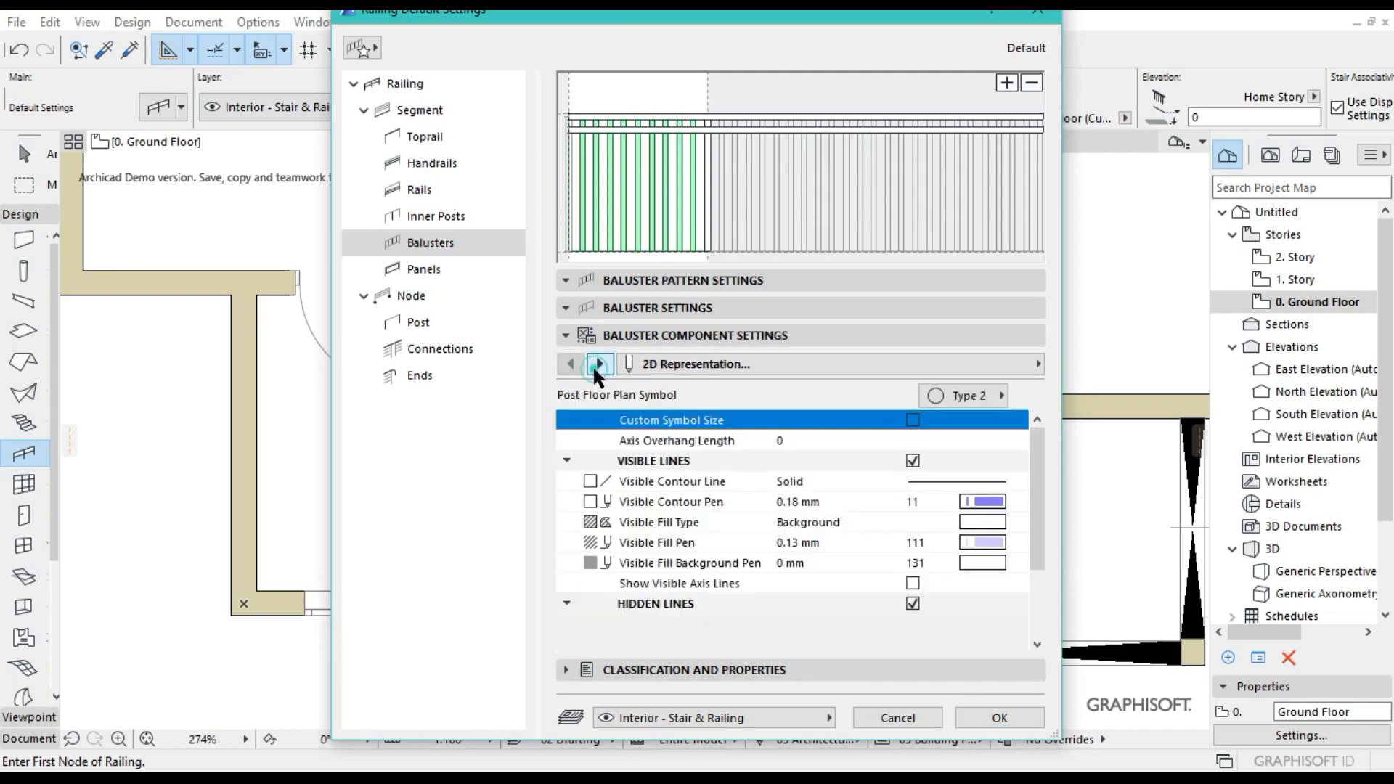
left_click(983, 501)
left_click(686, 526)
left_click(982, 543)
left_click(685, 311)
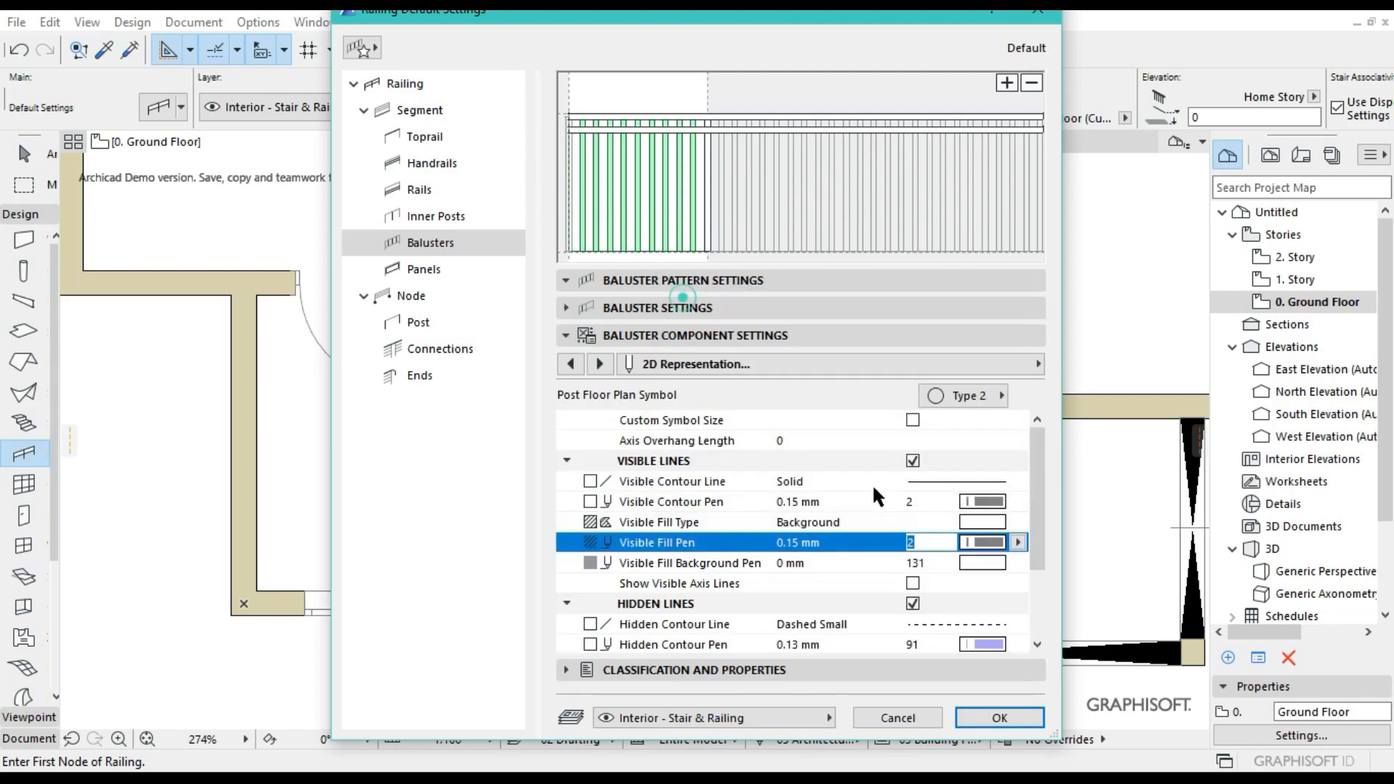
scroll(929, 557, "down", 3)
left_click(1000, 537)
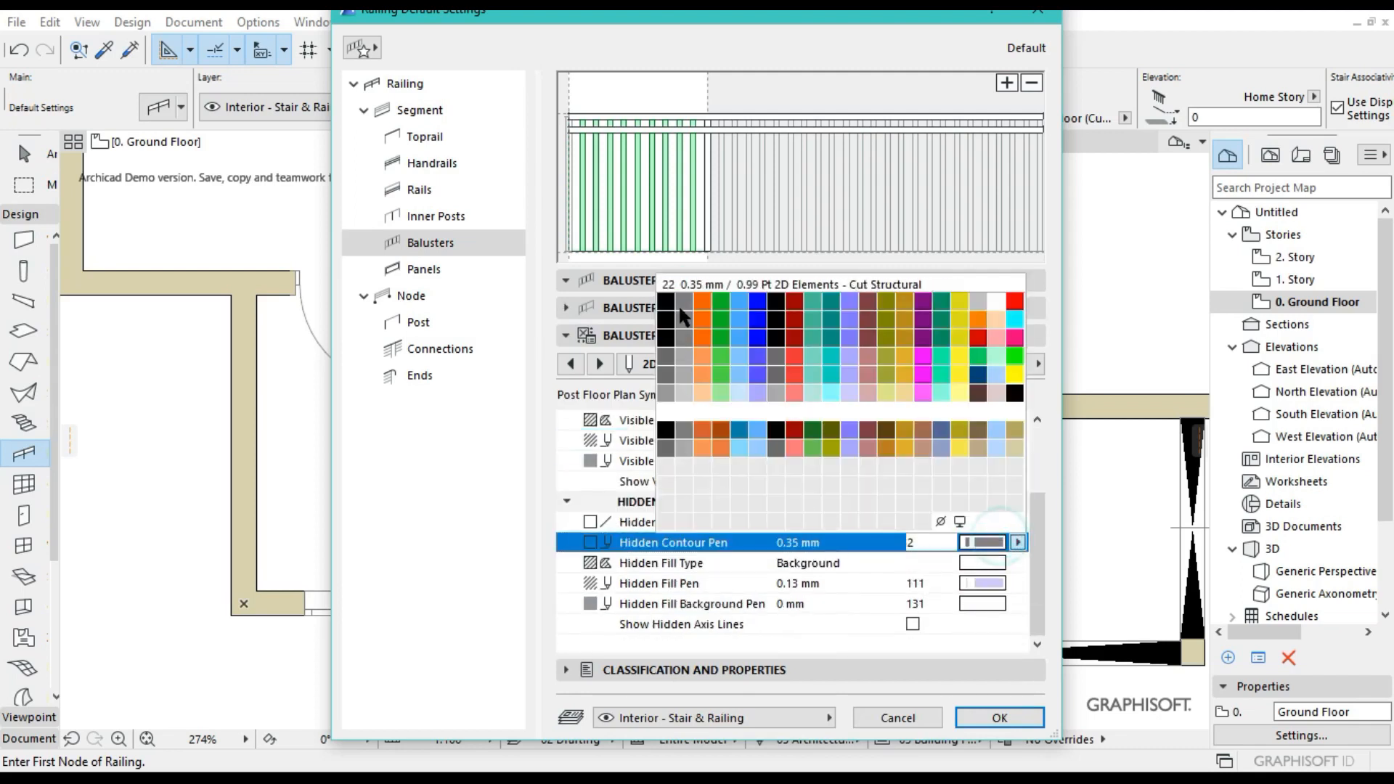
left_click(682, 451)
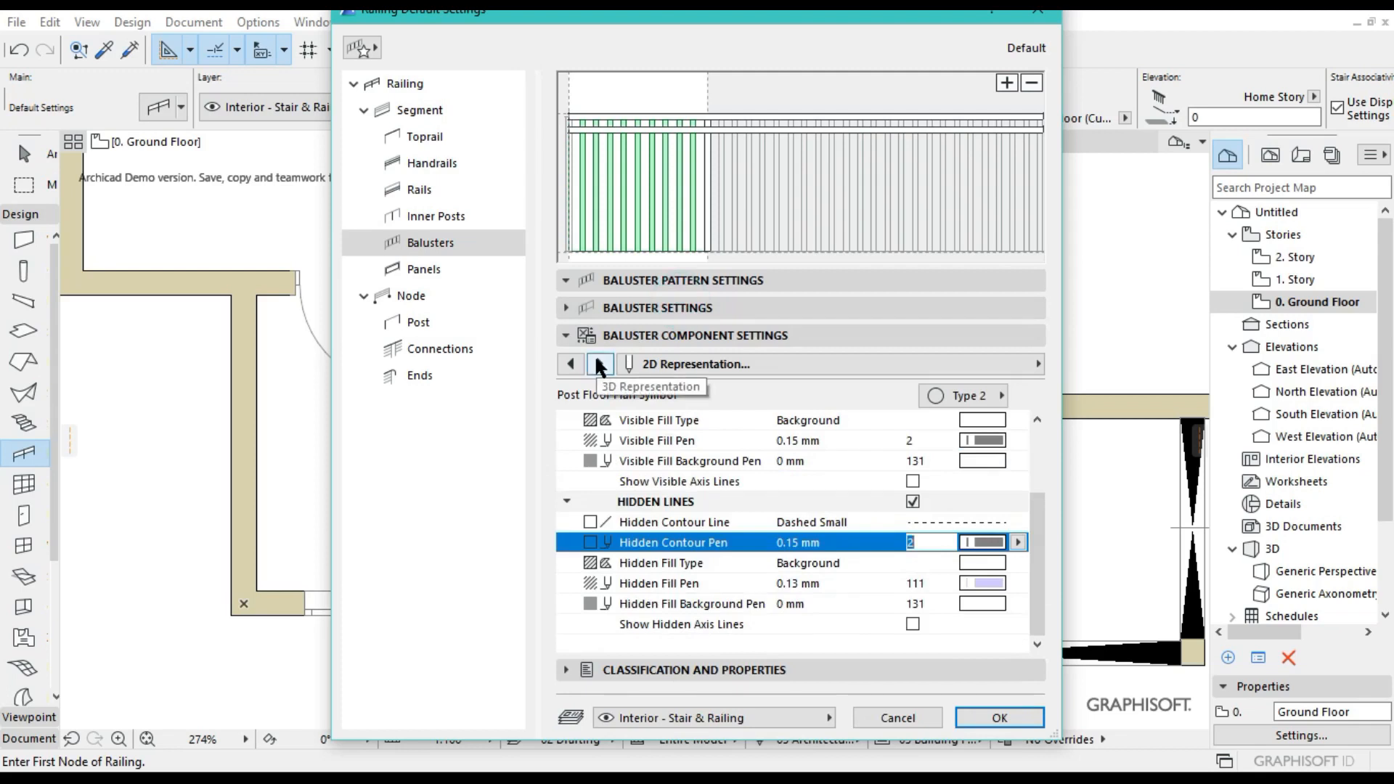
Set the balusters' 3D post contour pen and post cut pen to pen 2 (0.15 mm).
left_click(596, 360)
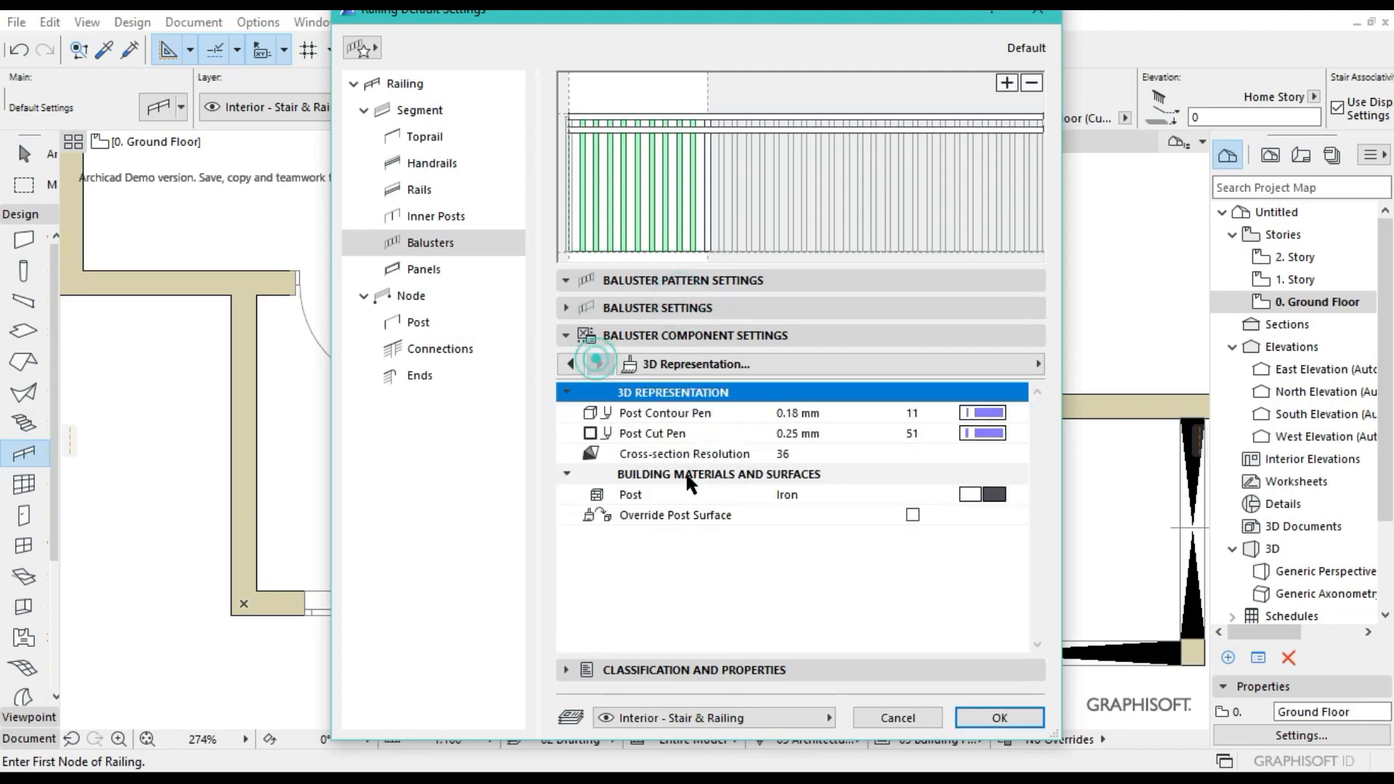
left_click(979, 421)
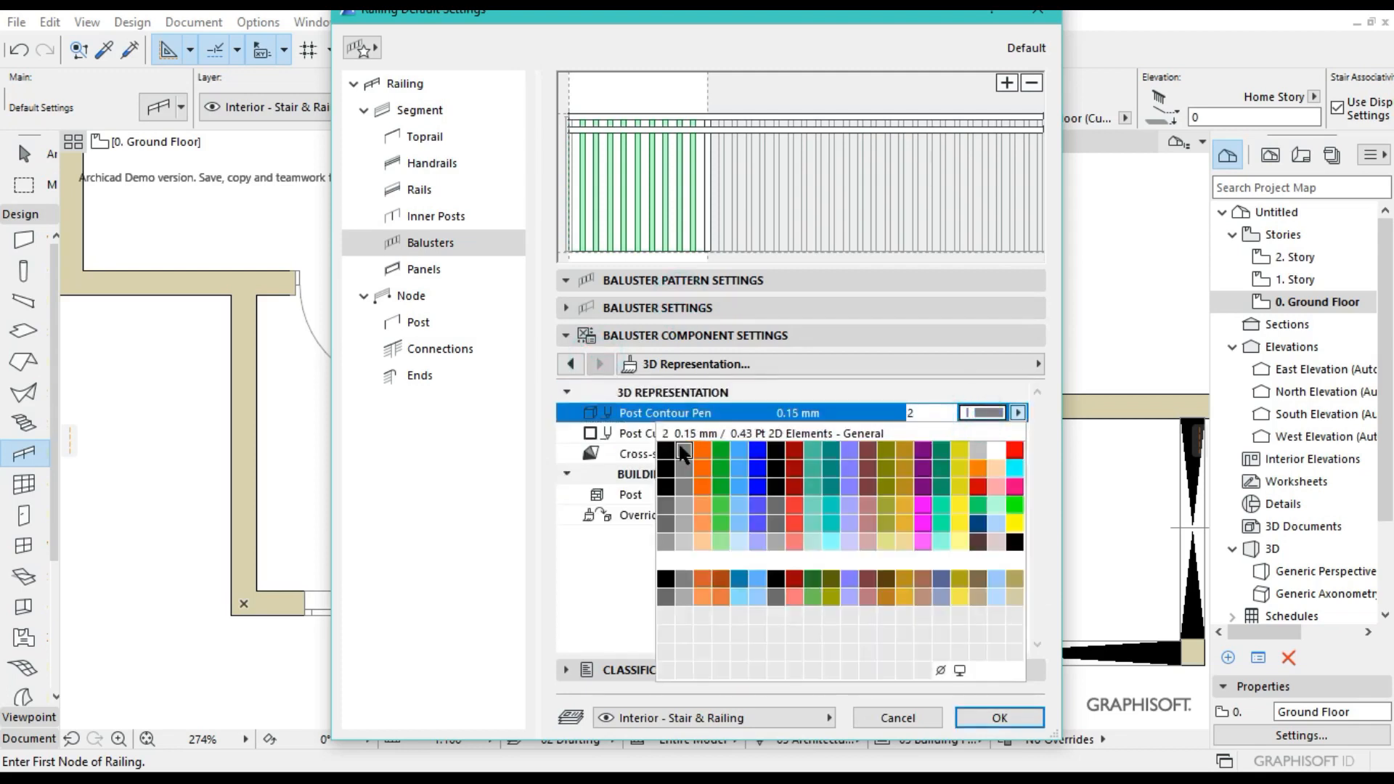
left_click(698, 460)
left_click(981, 433)
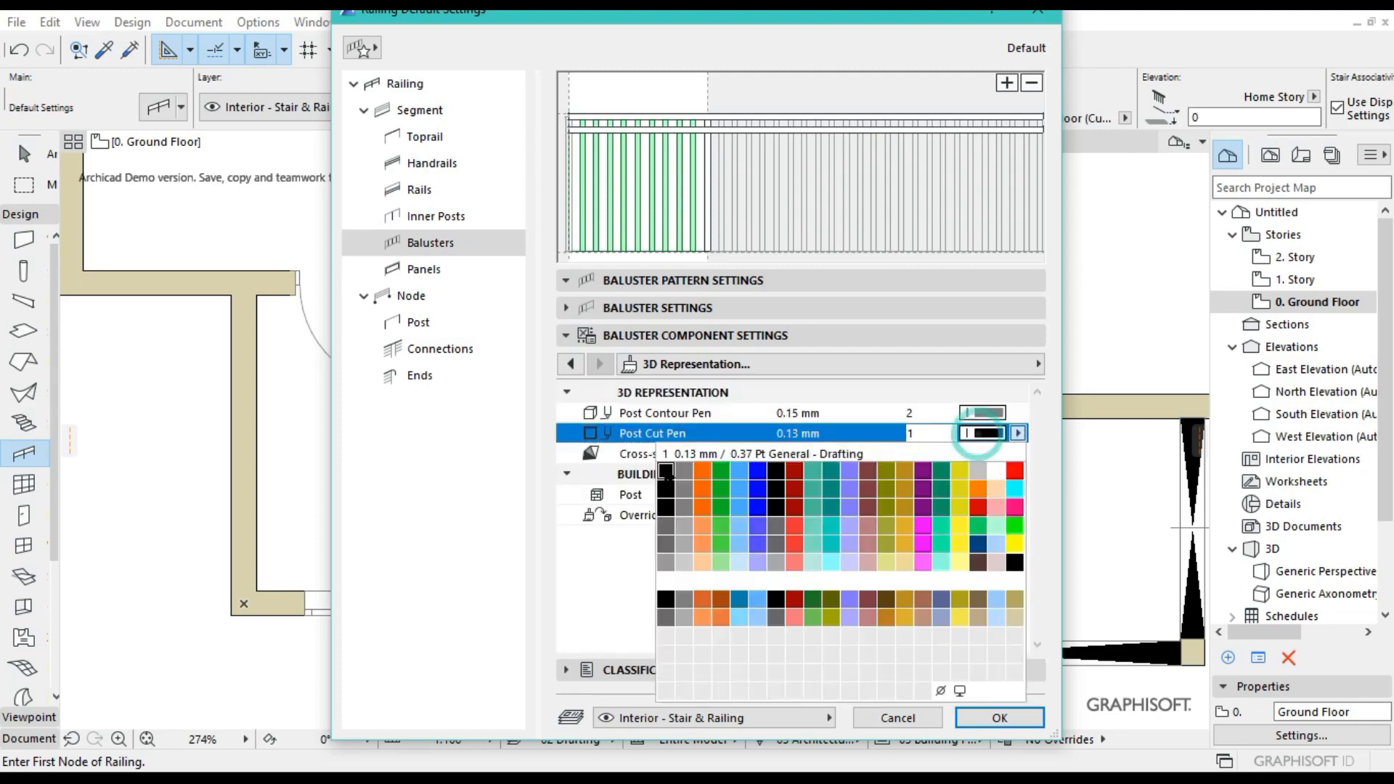
left_click(684, 469)
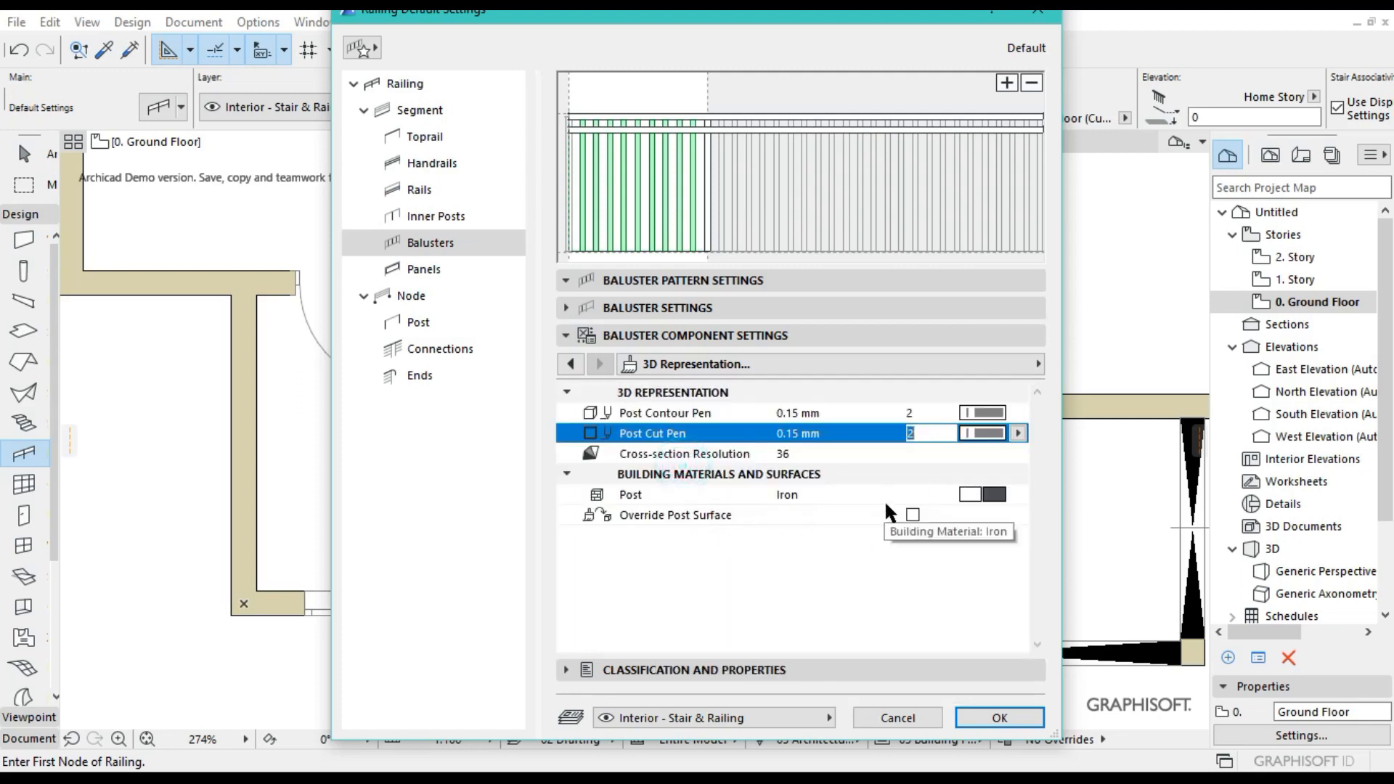
Override the balusters' post surface with Metal - Chrome 01.
left_click(913, 513)
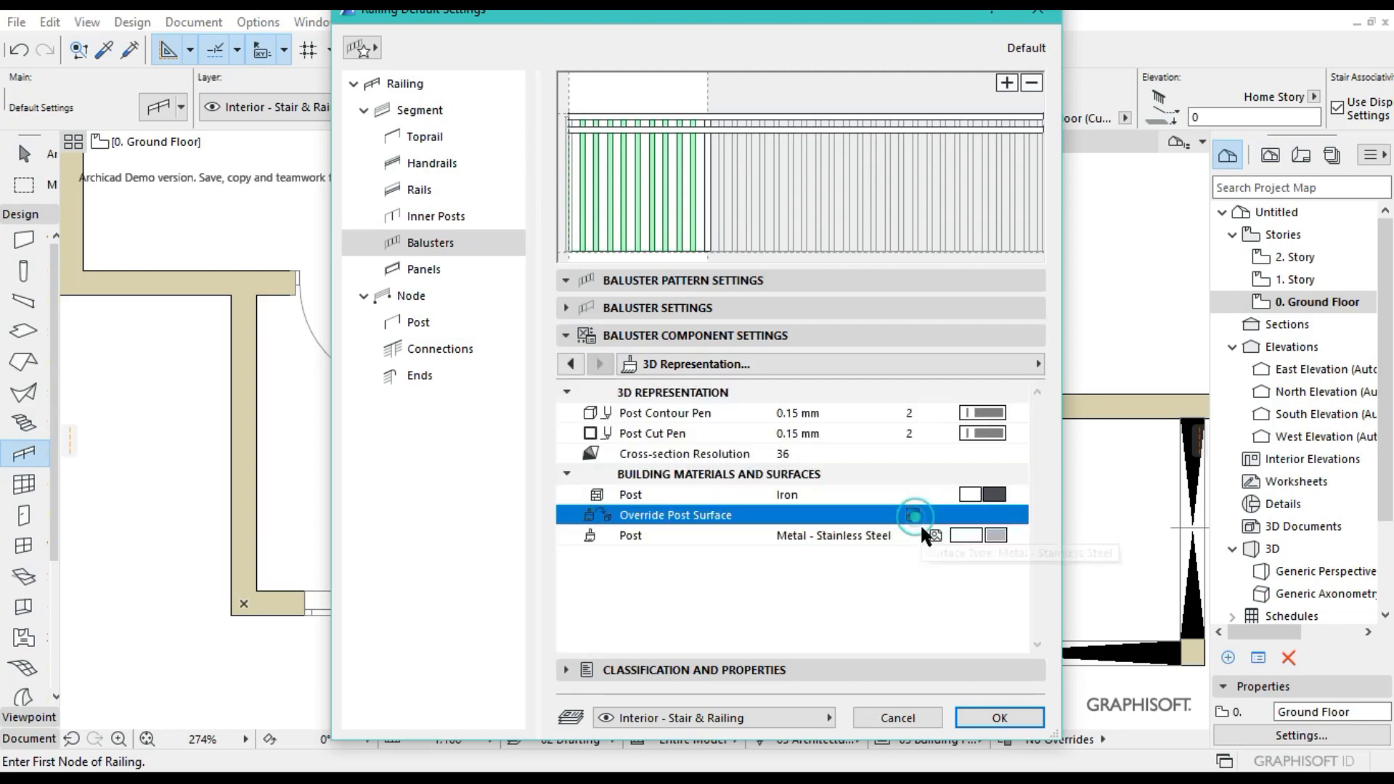
left_click(993, 536)
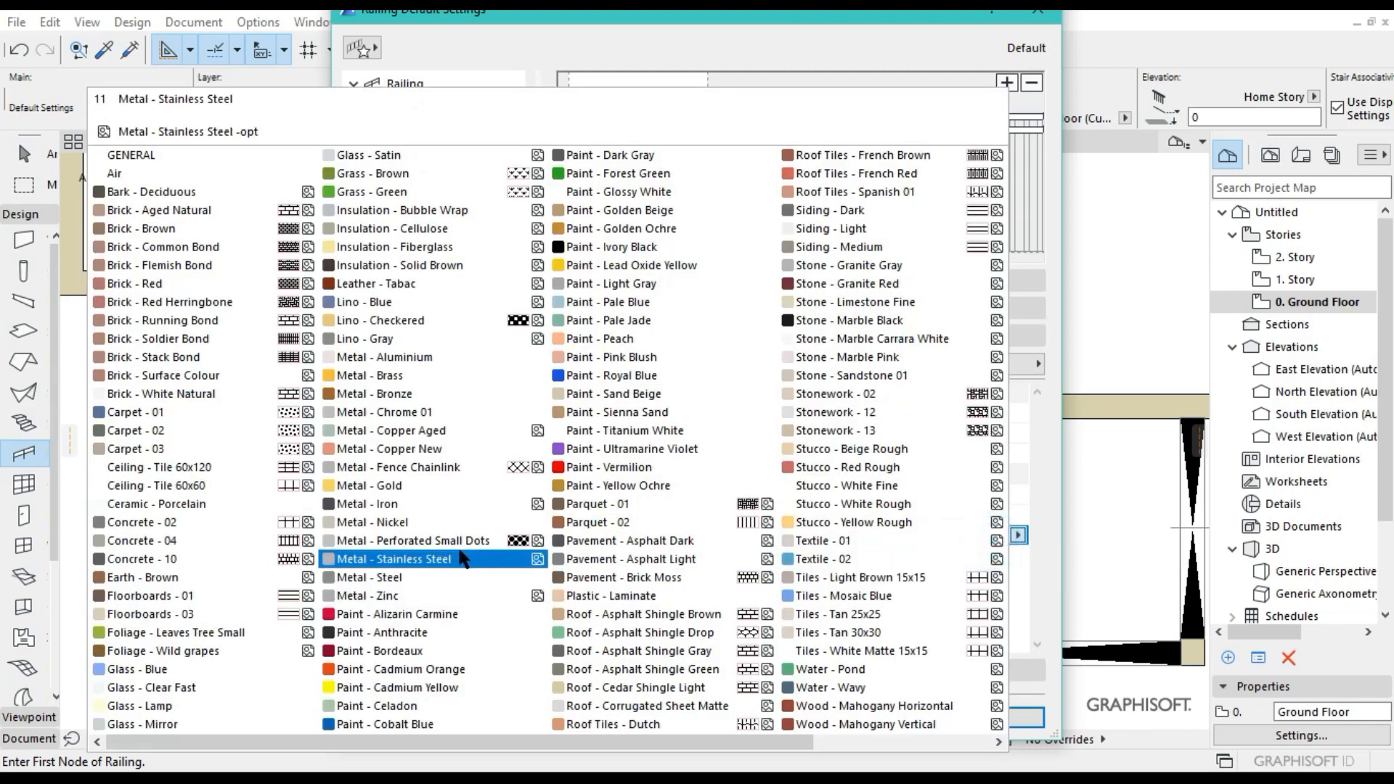
left_click(434, 577)
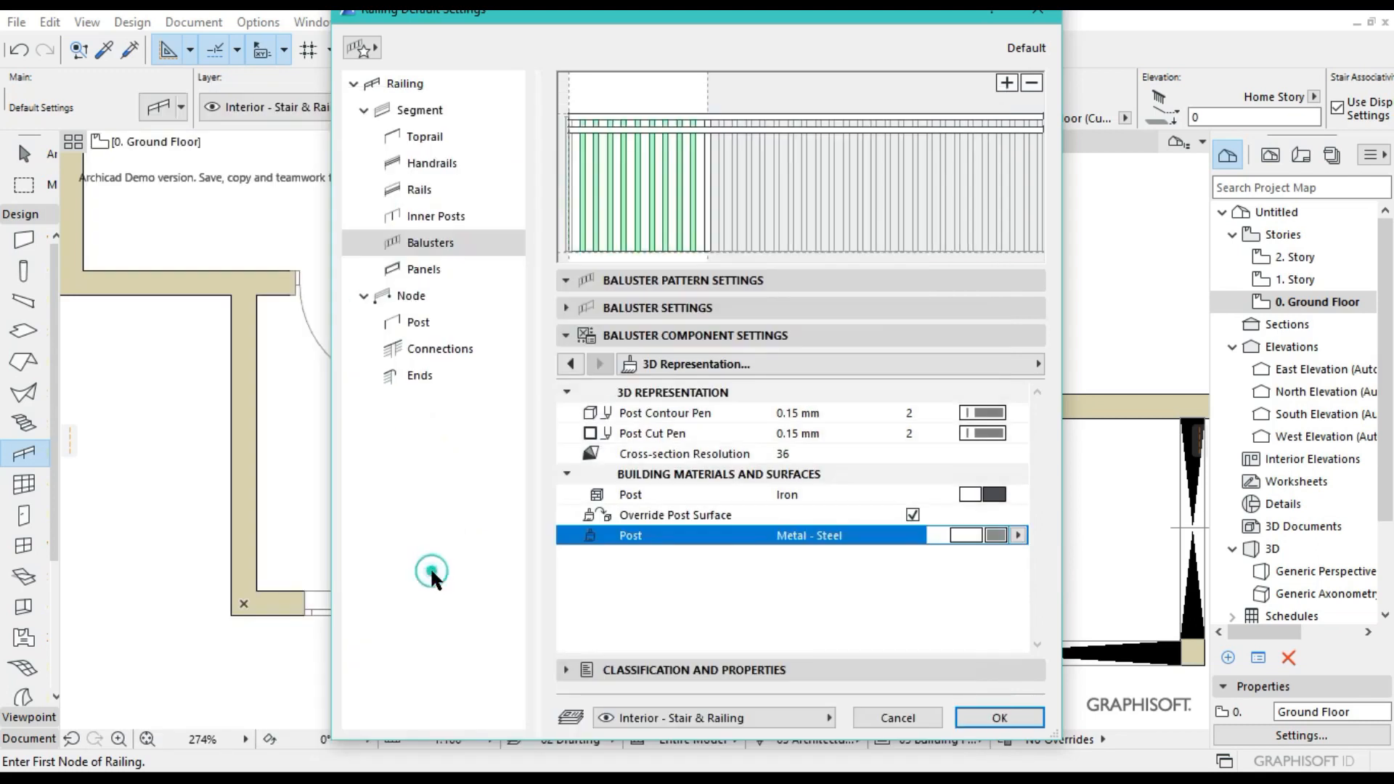
left_click(1006, 535)
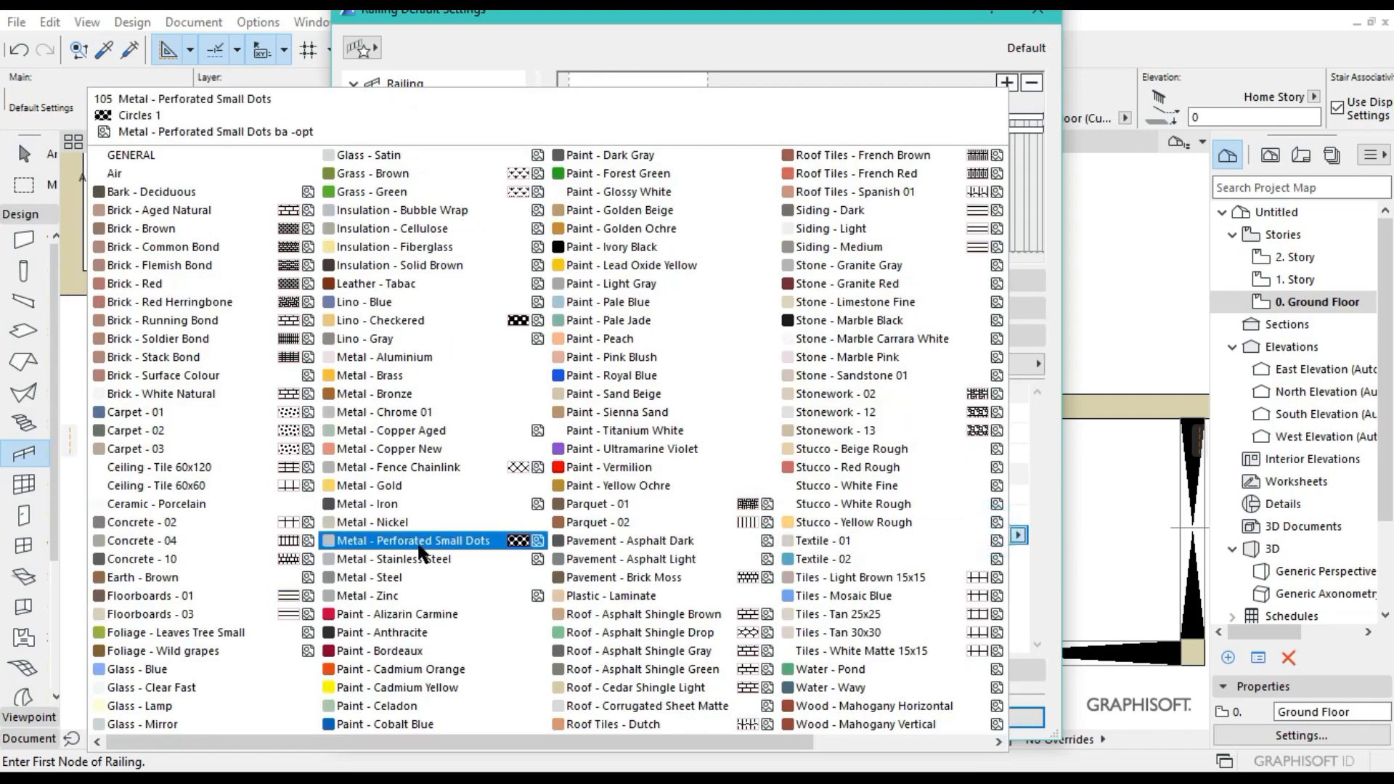
left_click(415, 415)
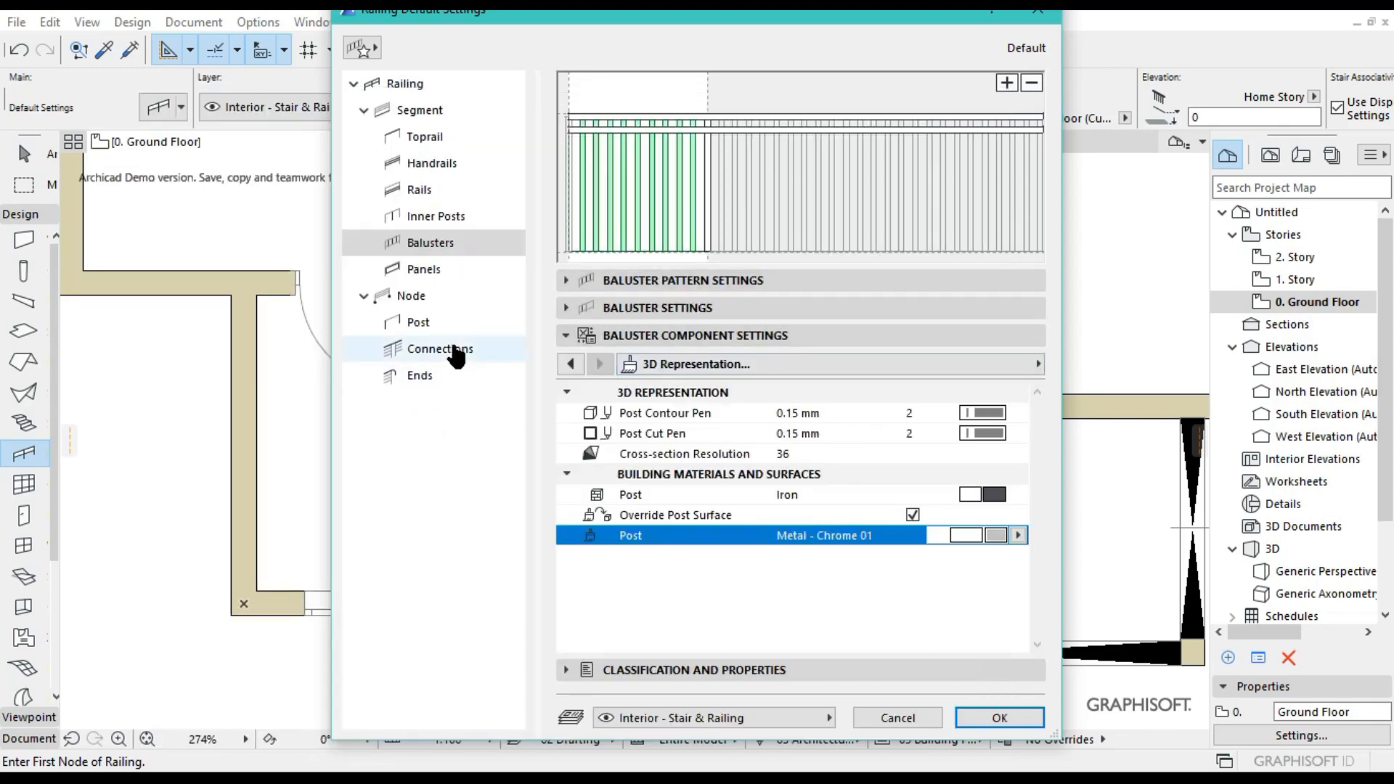
Remove the inner posts from the railing segment.
left_click(465, 216)
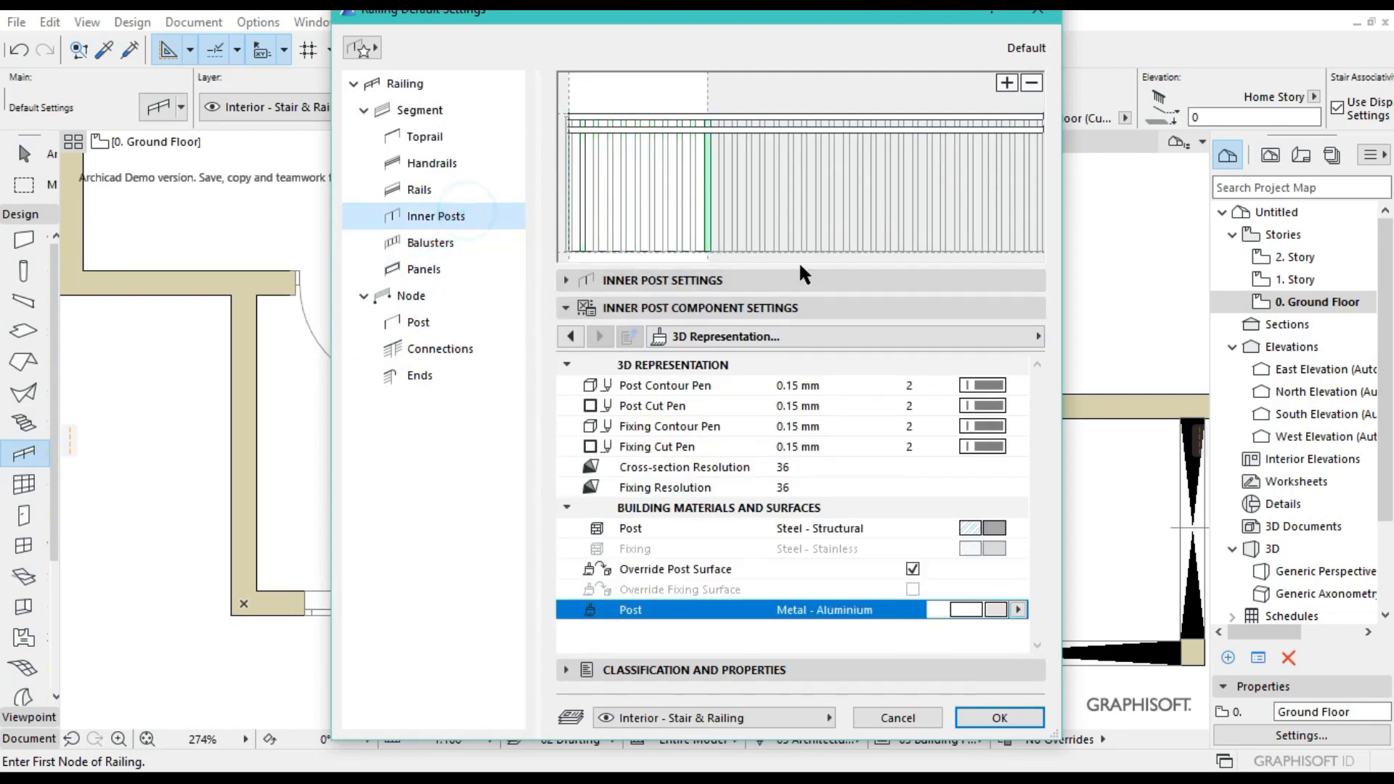
left_click(1031, 83)
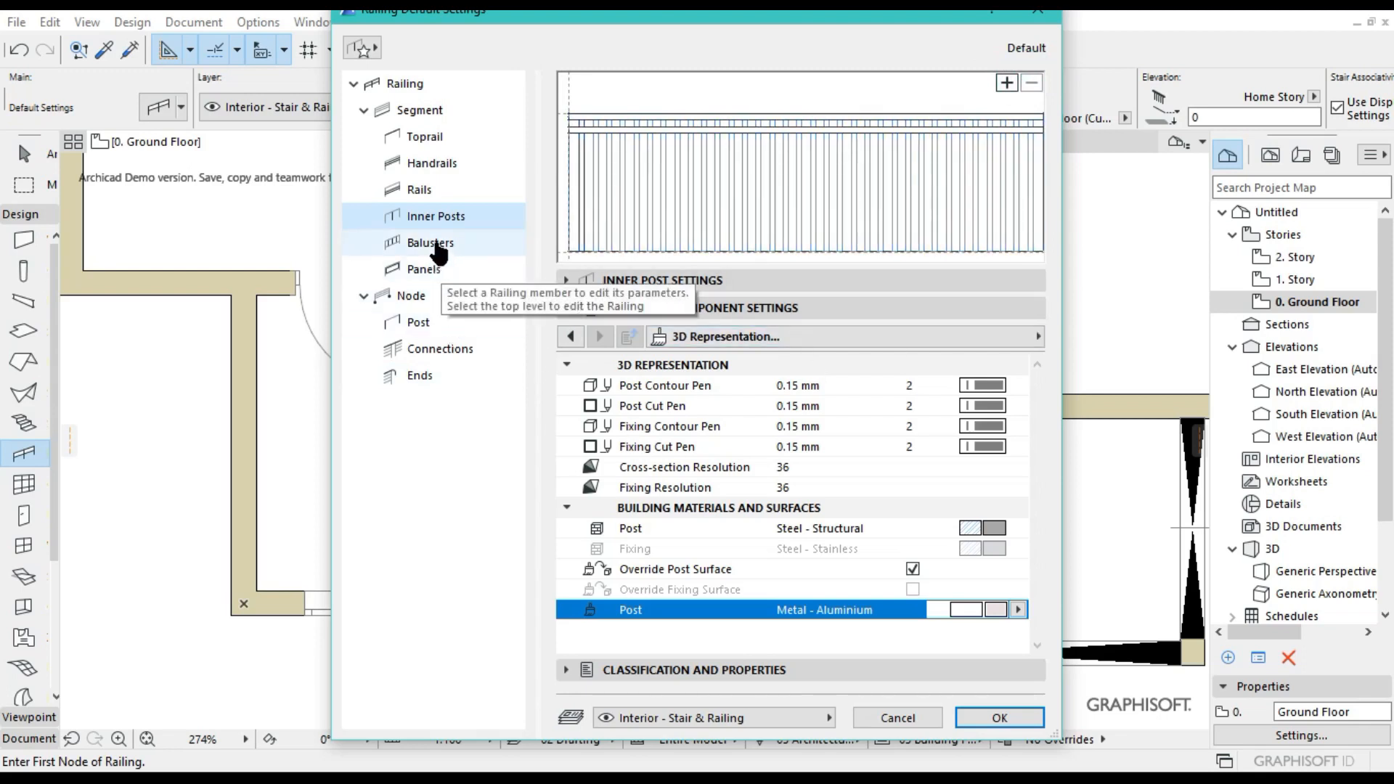
Set the handrail's 2D visible contour pen and visible fill pen to pen 2 (0.15 mm).
left_click(435, 163)
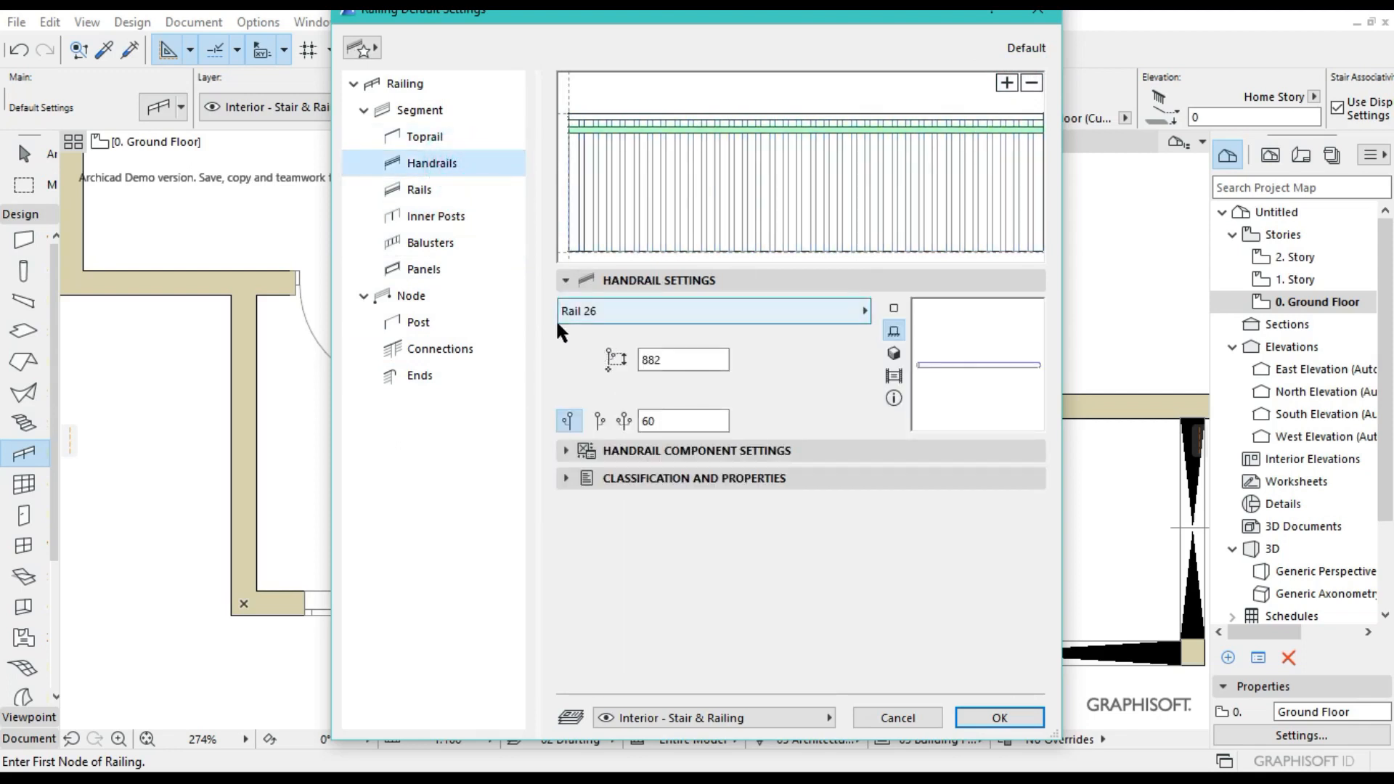
left_click(624, 305)
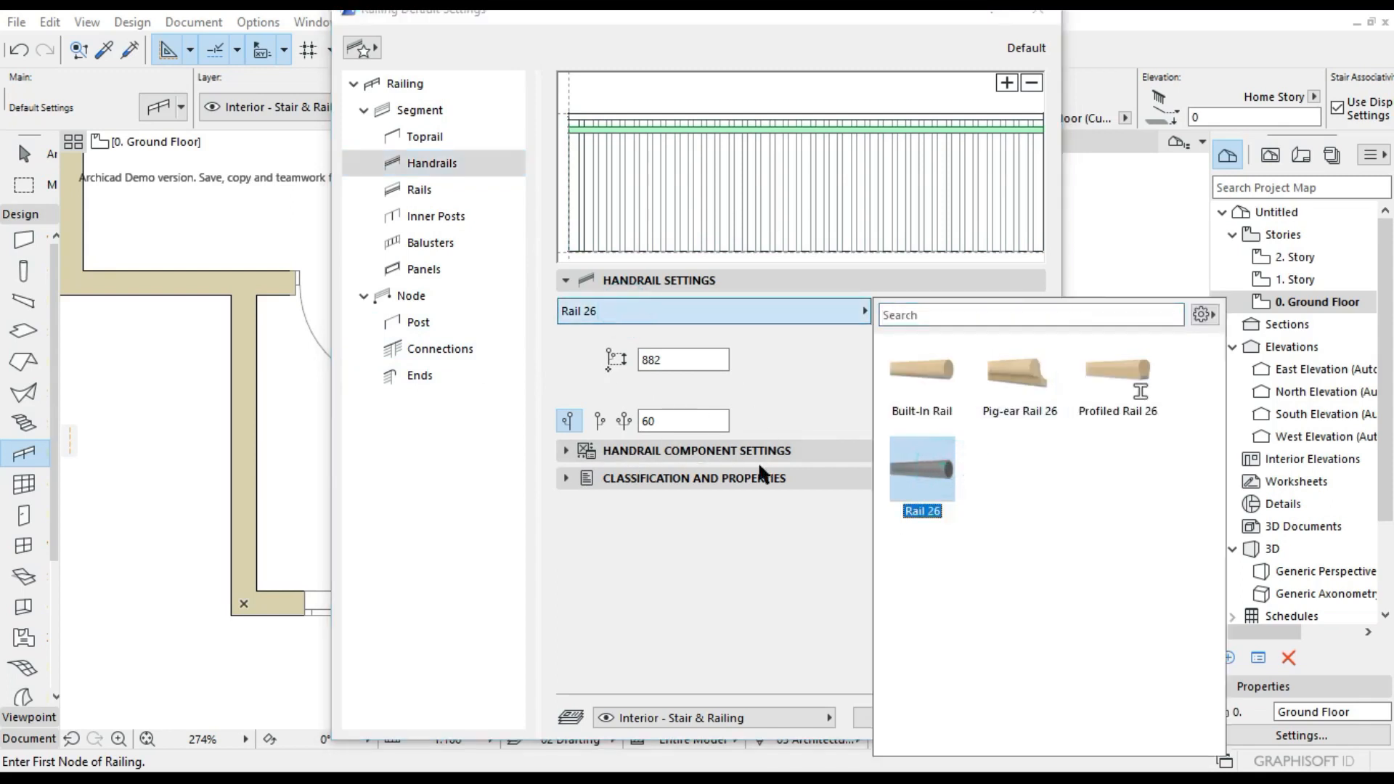
left_click(651, 443)
left_click(658, 447)
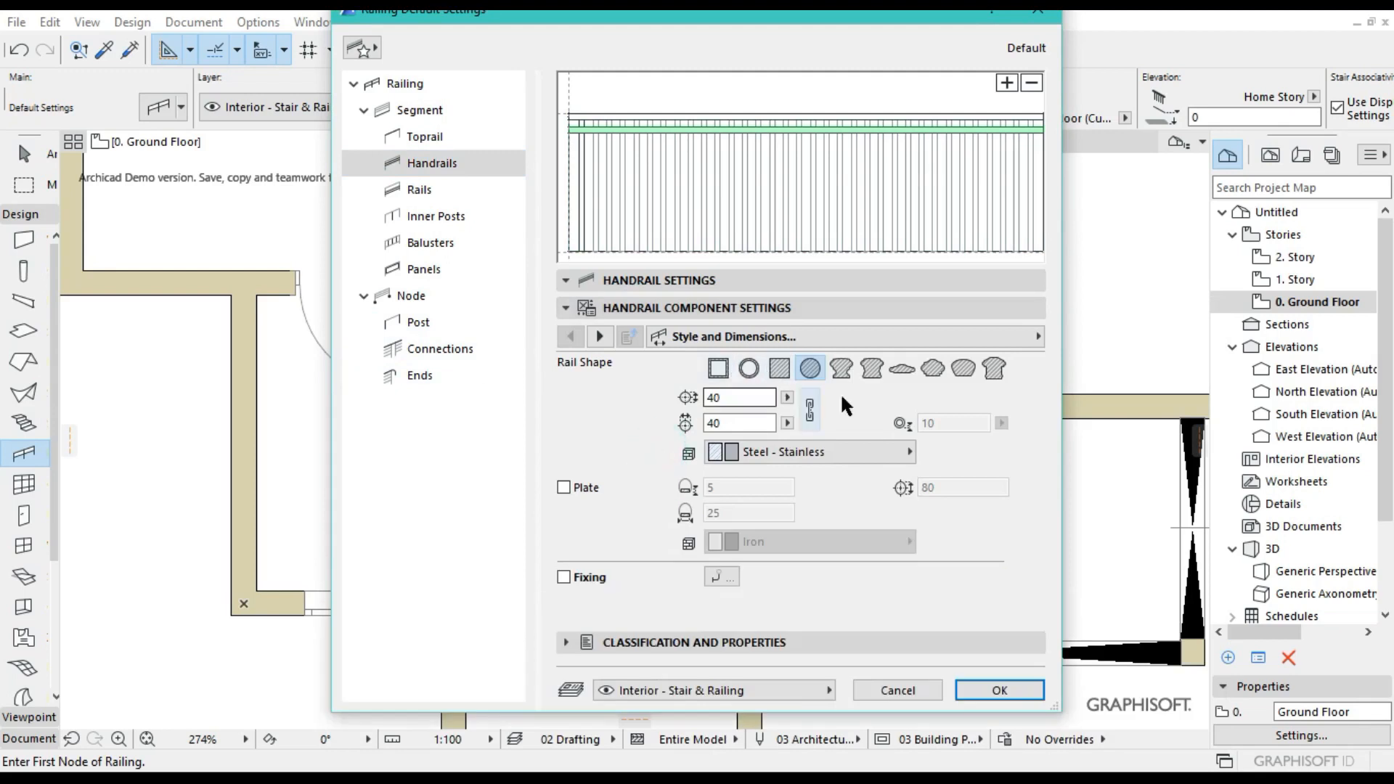
left_click(598, 336)
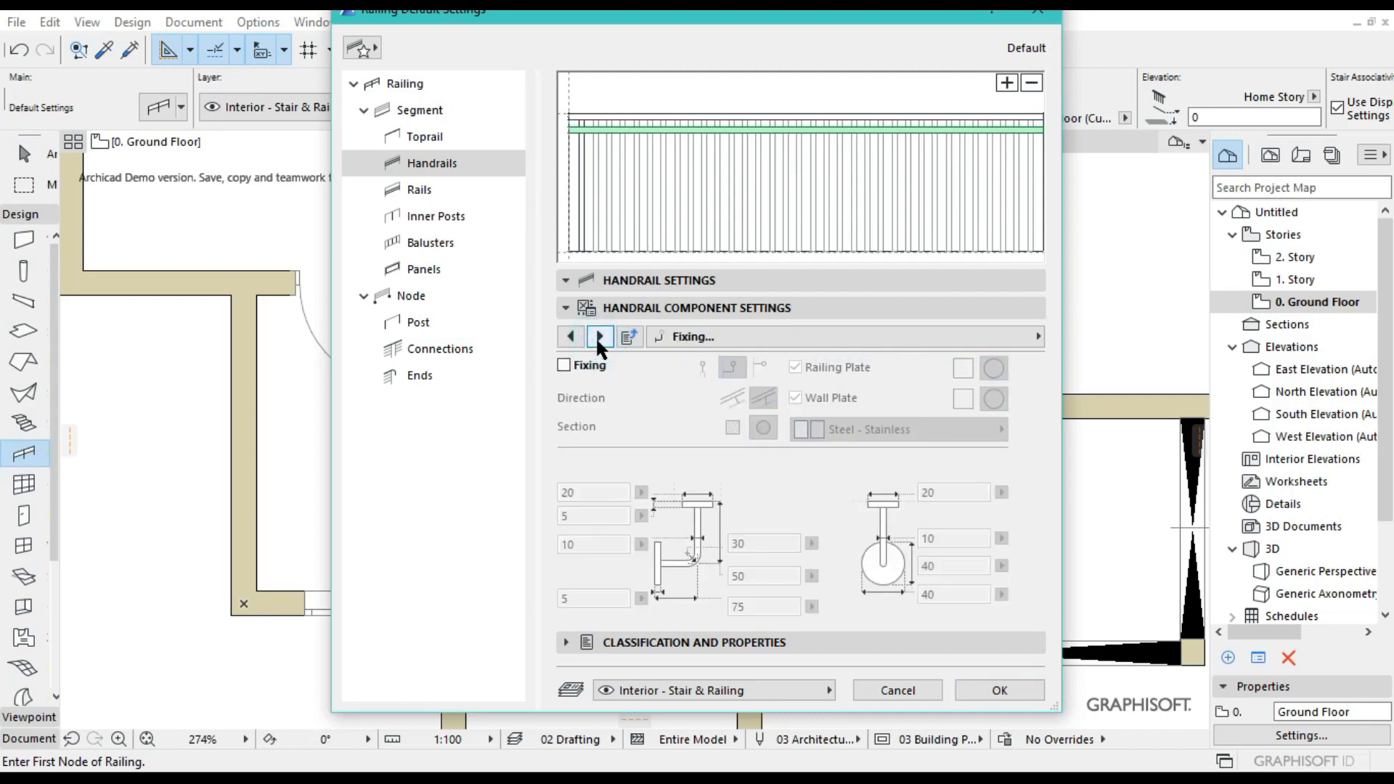
left_click(598, 337)
left_click(598, 337)
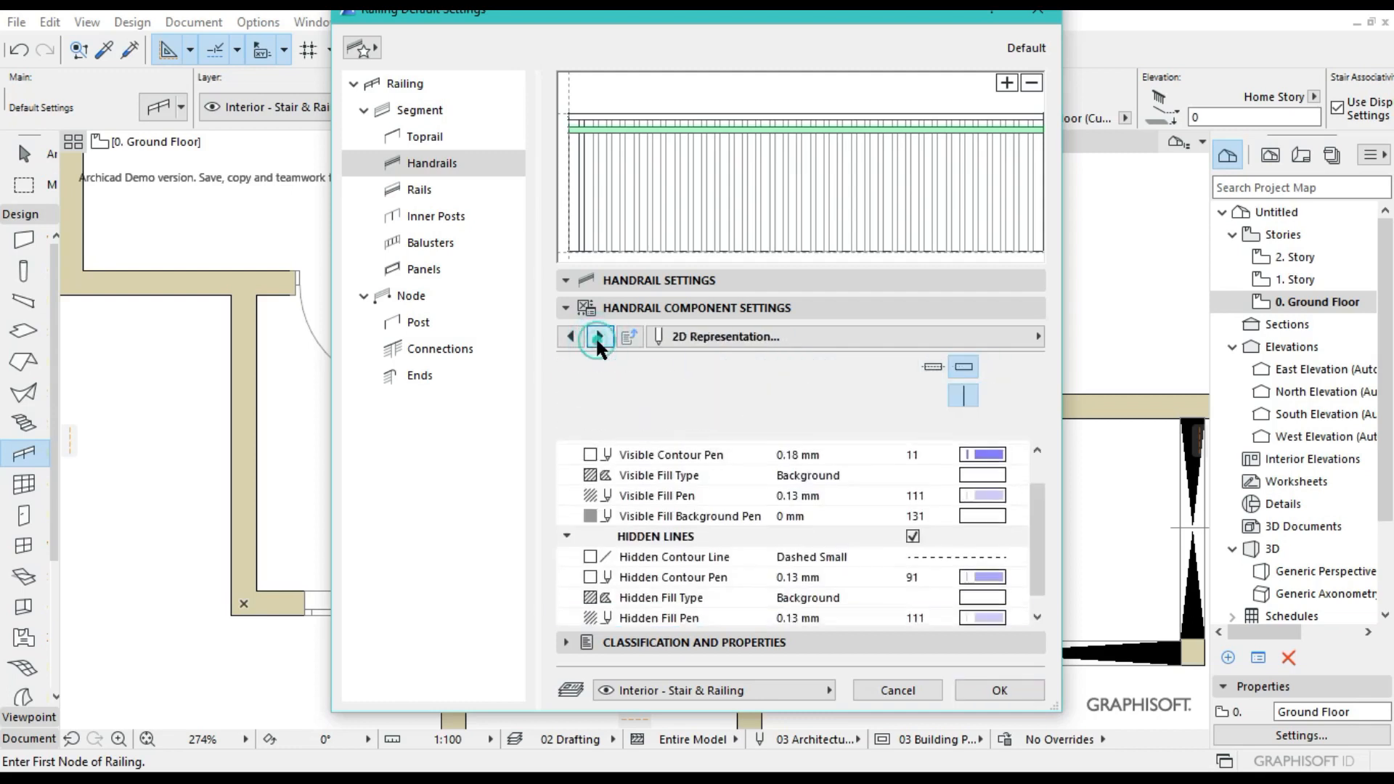
scroll(951, 457, "up", 2)
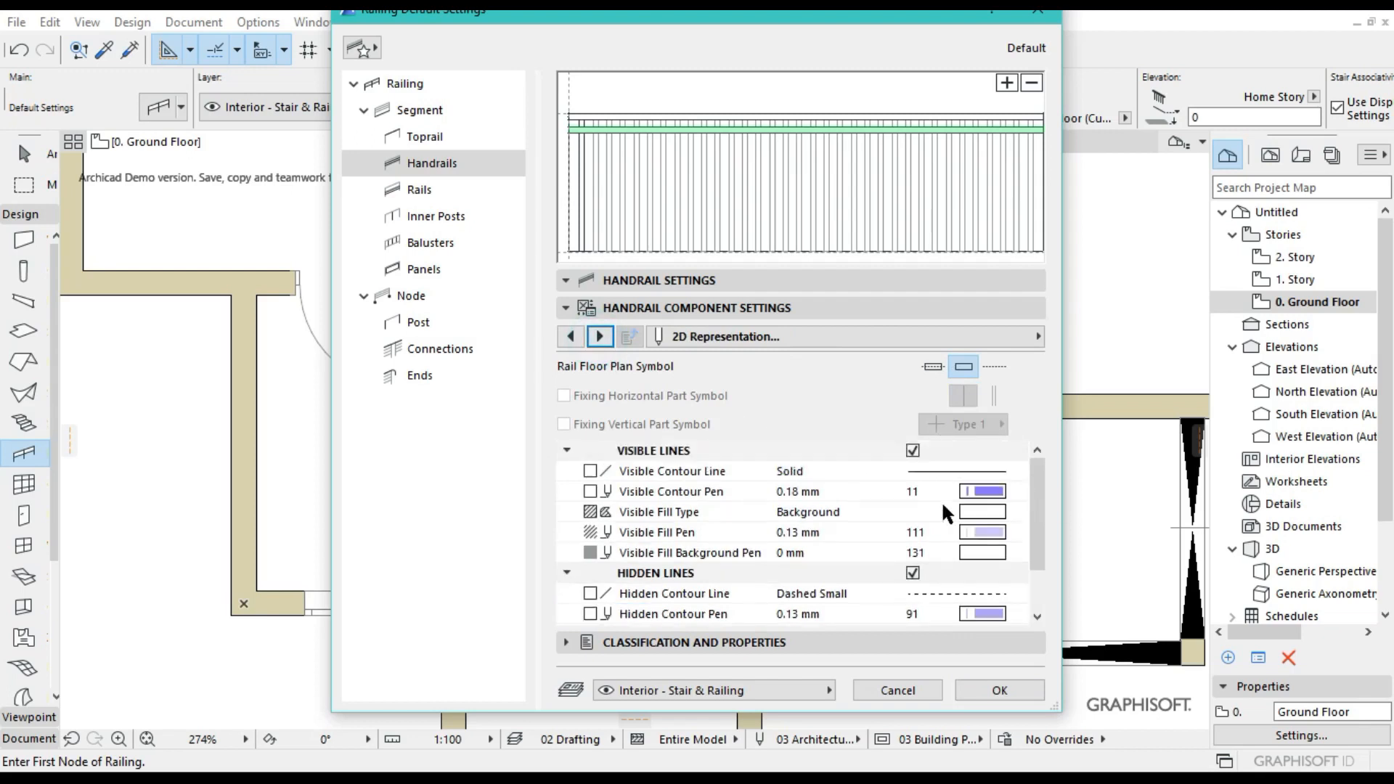
left_click(992, 491)
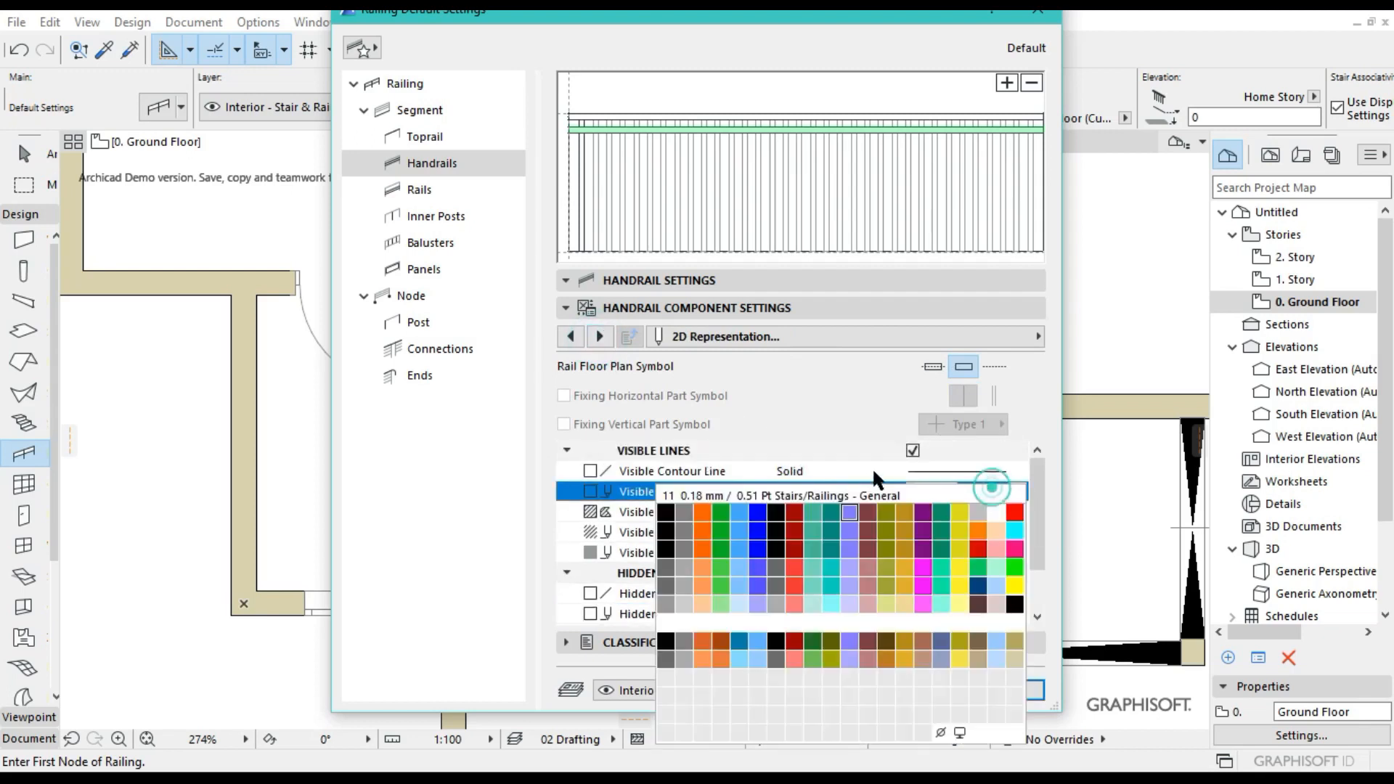
left_click(684, 512)
left_click(985, 531)
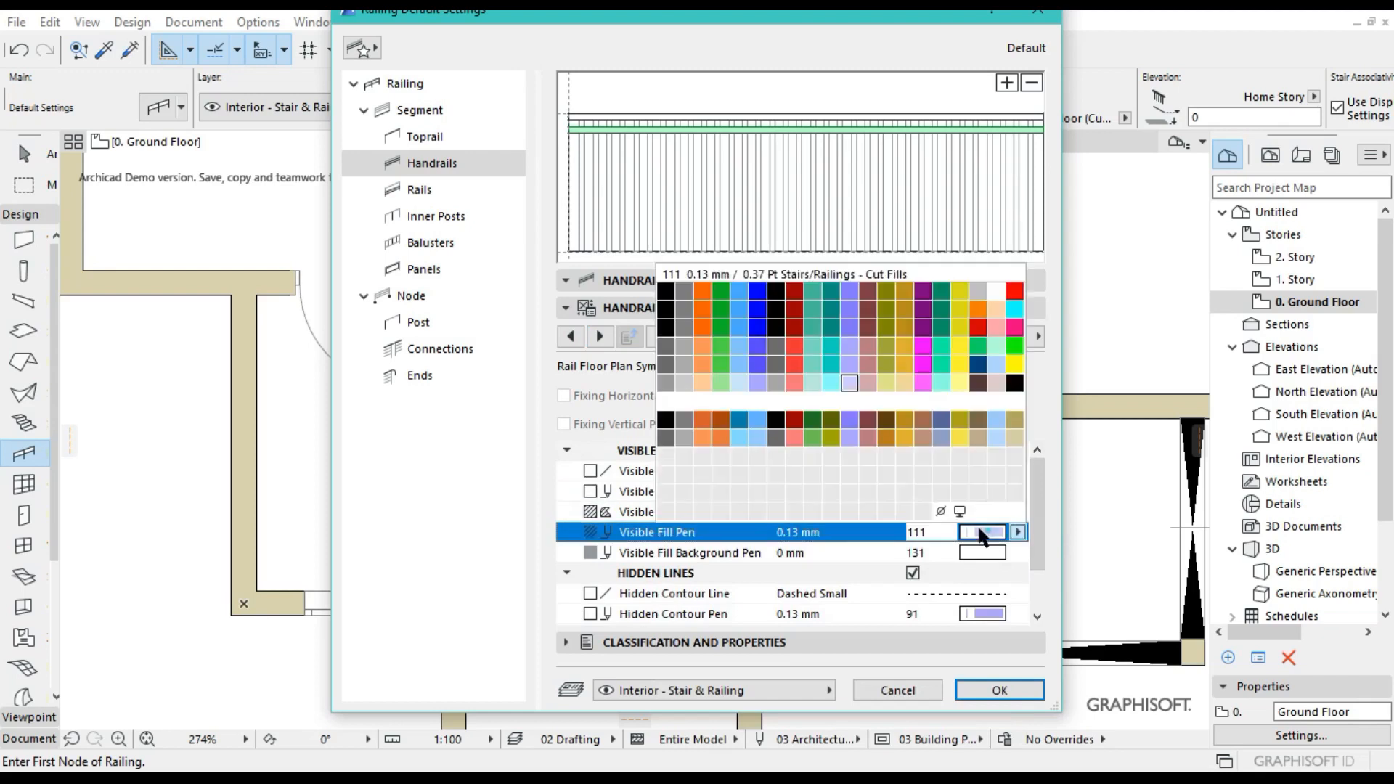
left_click(684, 291)
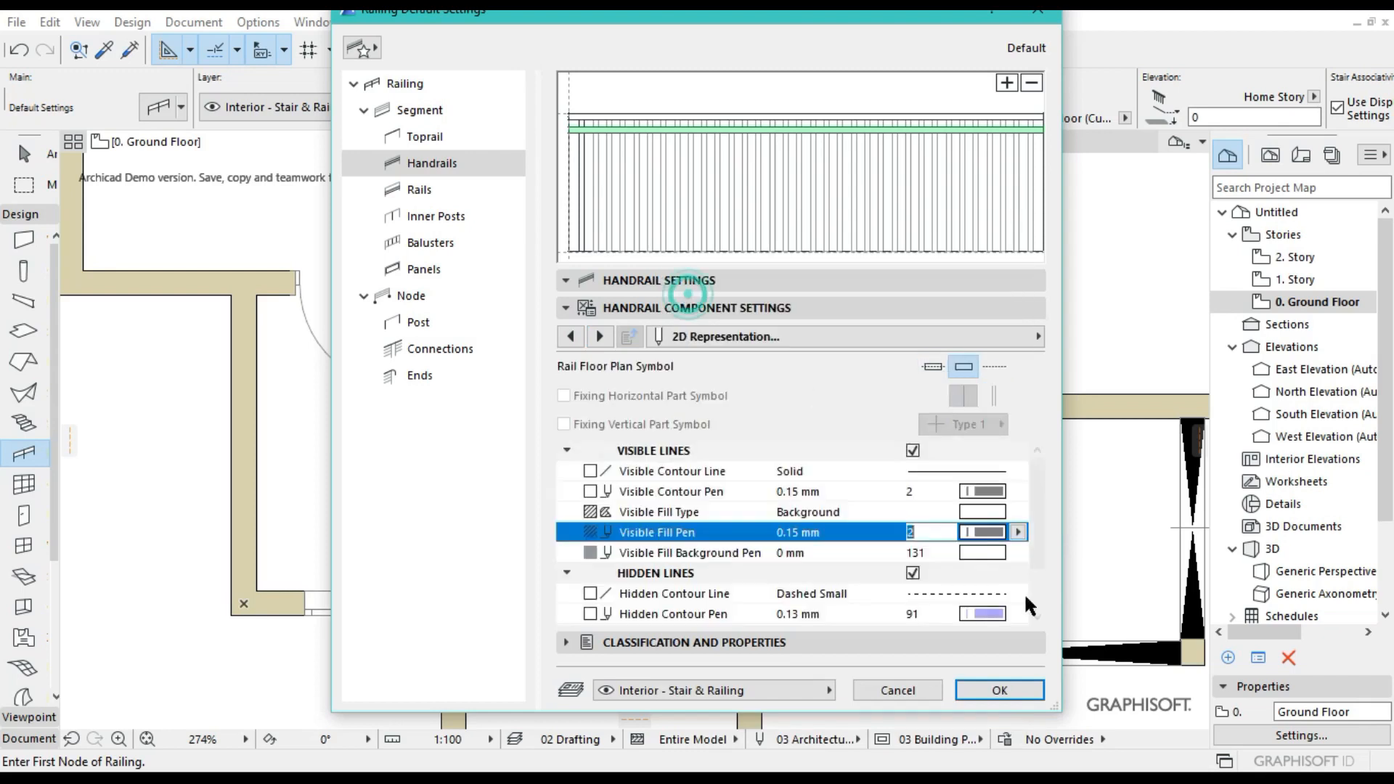
Set the handrail's 2D hidden contour pen and hidden fill pen to pen 2 (0.15 mm).
scroll(991, 585, "down", 2)
scroll(990, 585, "down", 1)
left_click(983, 553)
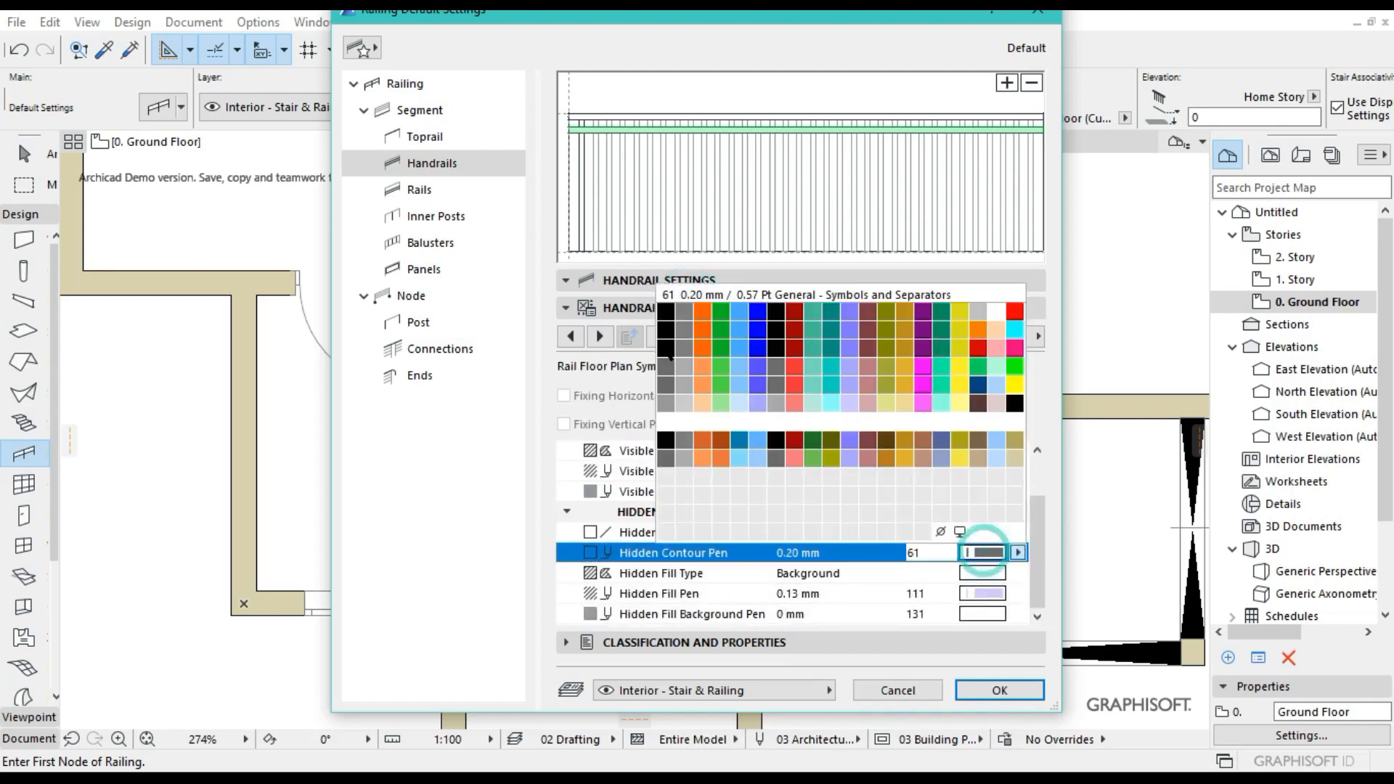
left_click(682, 310)
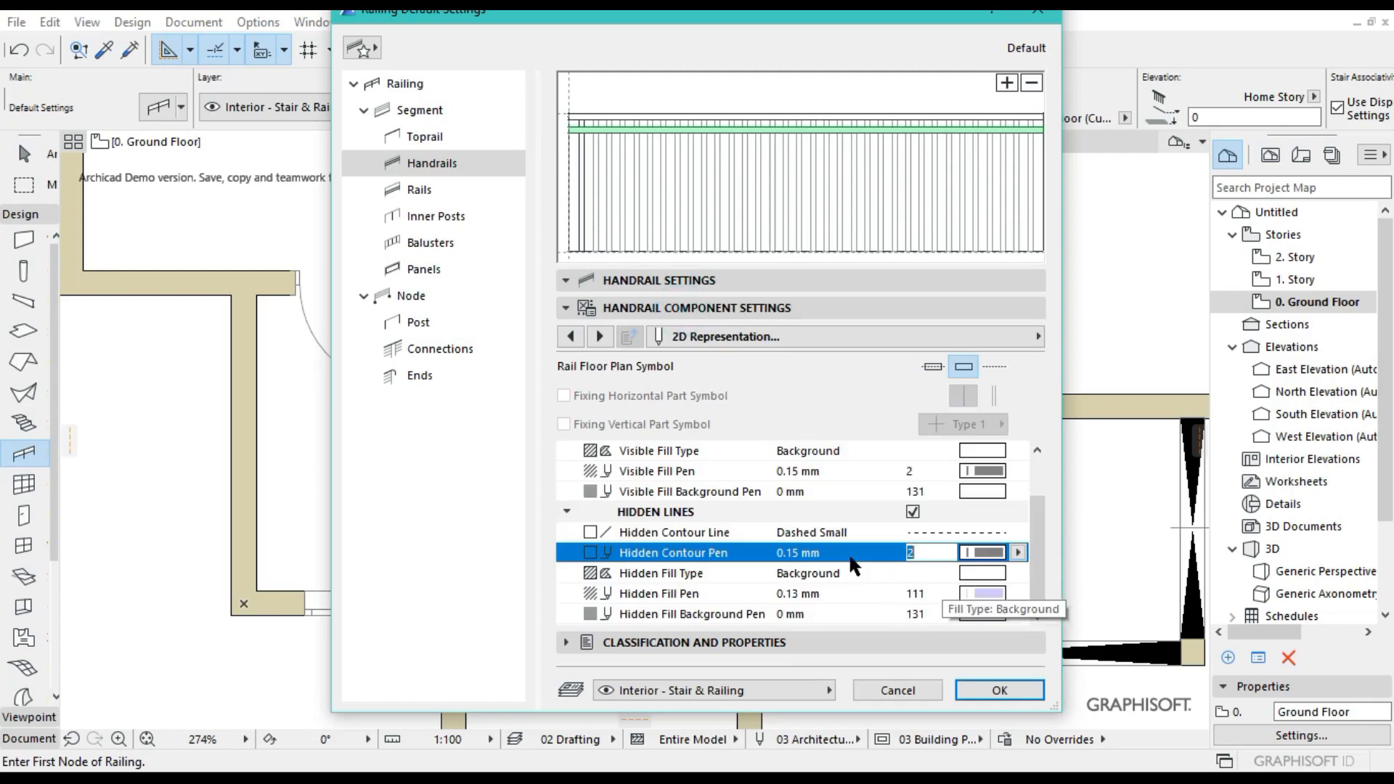
left_click(981, 592)
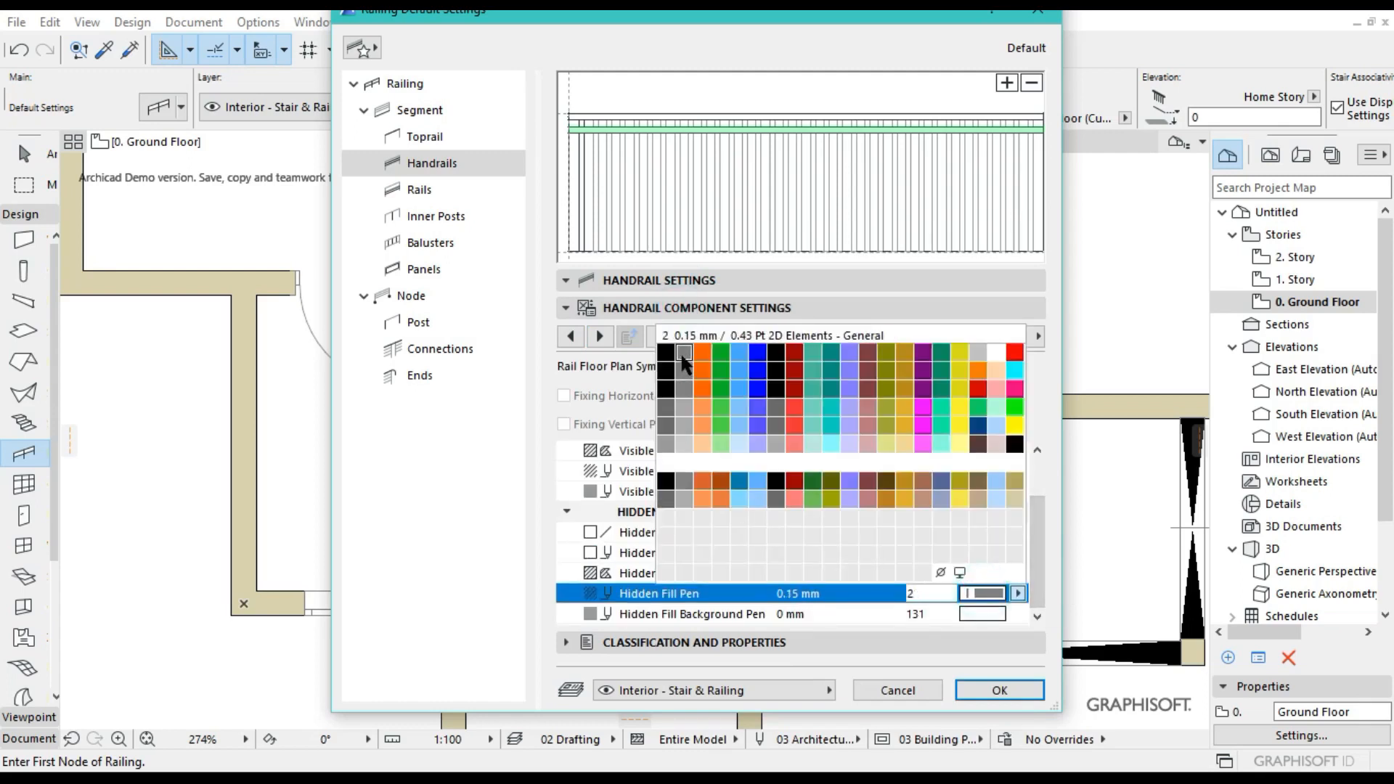
left_click(682, 355)
Set the handrail's 3D rail contour, rail cut, fixing contour and fixing cut pens to pen 2 (0.15 mm).
left_click(599, 336)
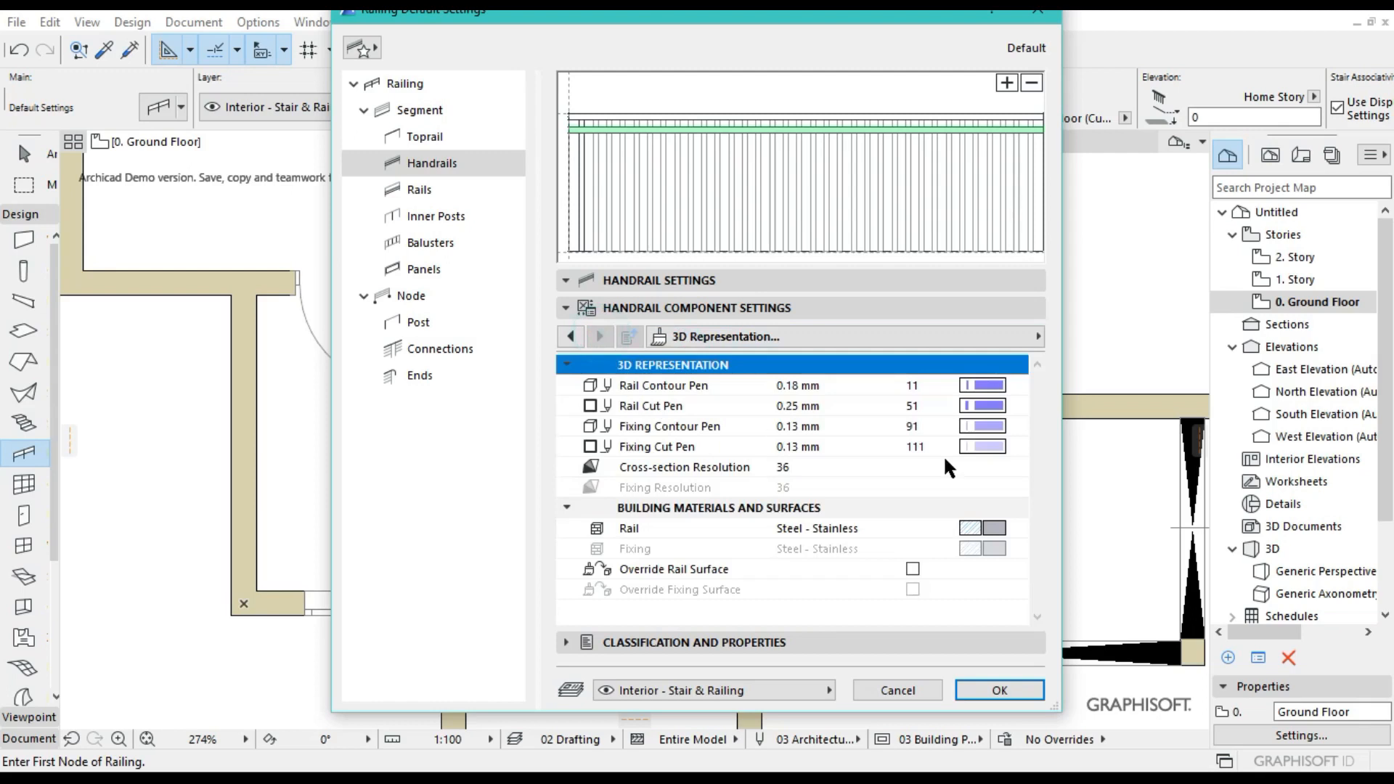
left_click(984, 385)
left_click(682, 419)
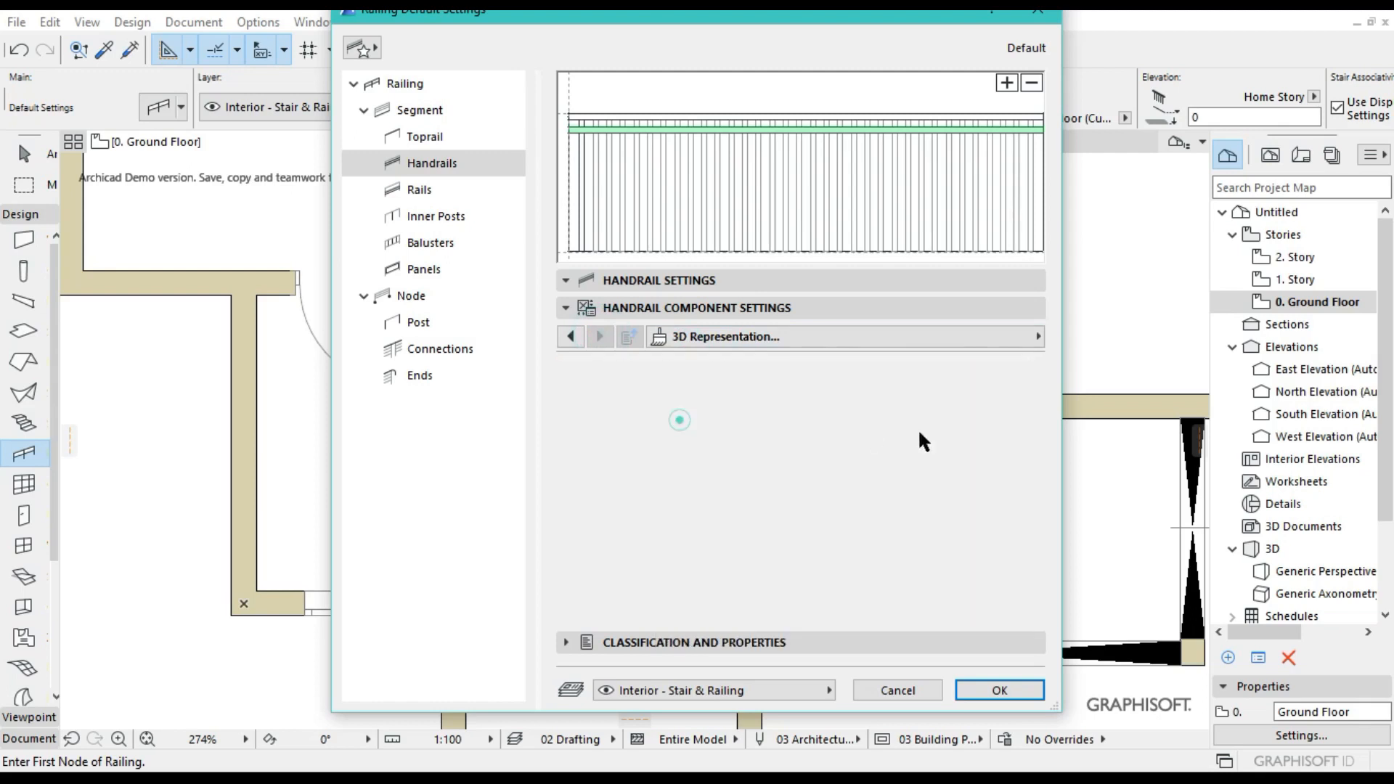
left_click(983, 410)
left_click(690, 435)
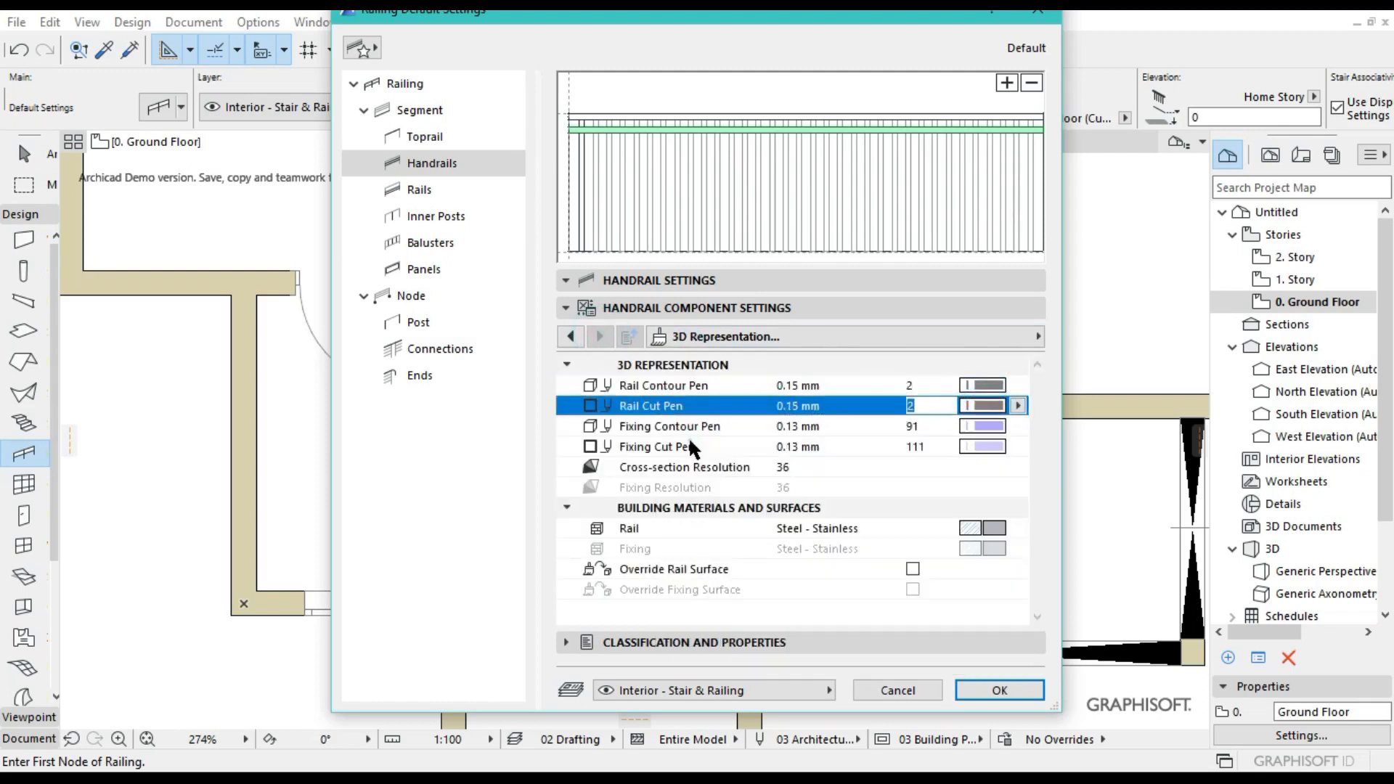
left_click(984, 426)
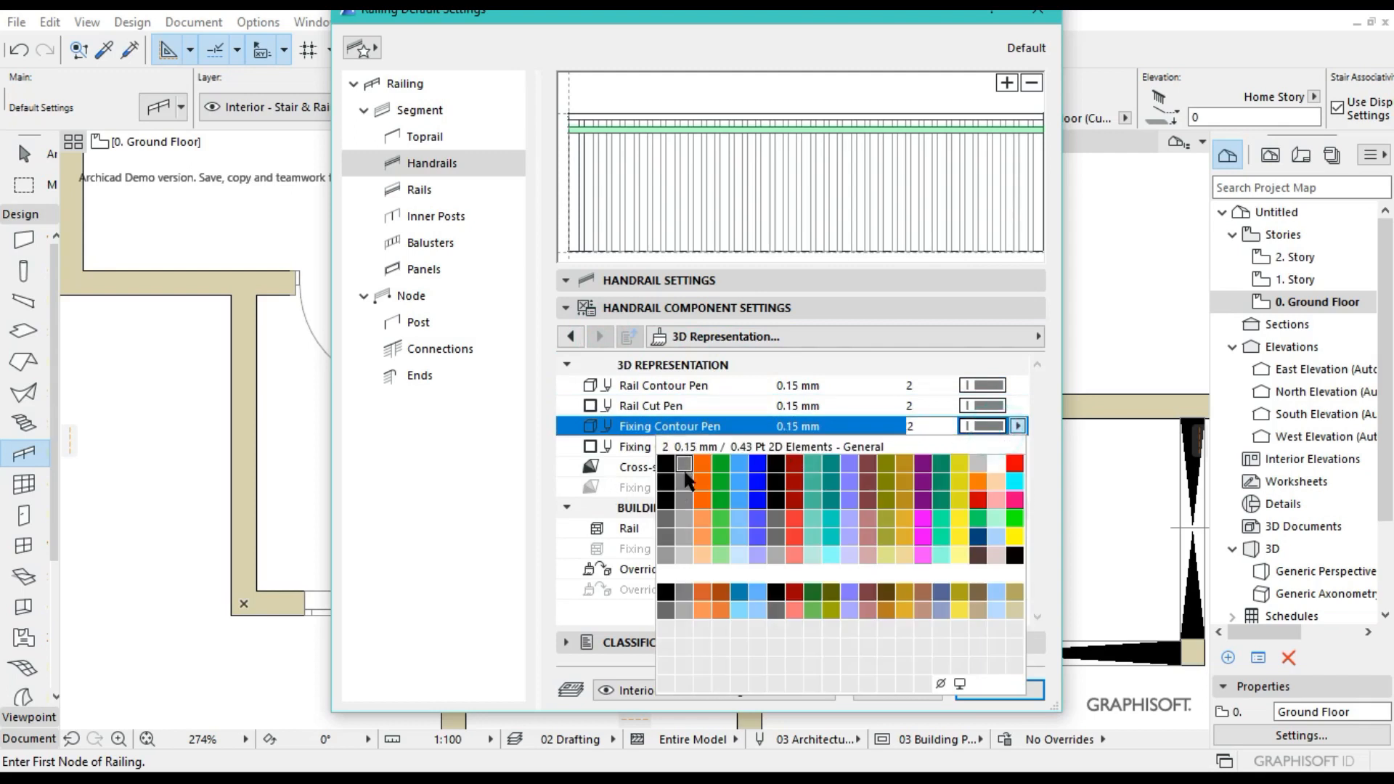
left_click(683, 469)
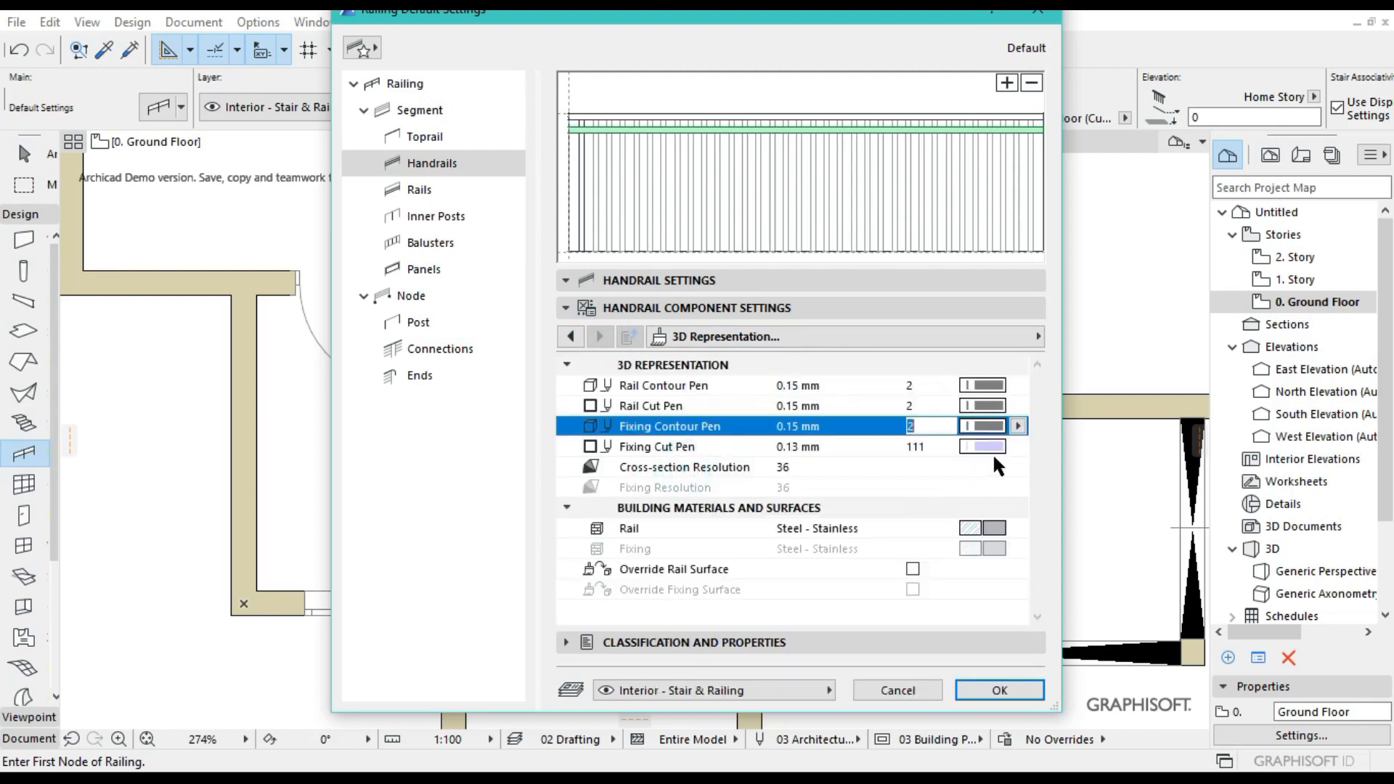
left_click(990, 448)
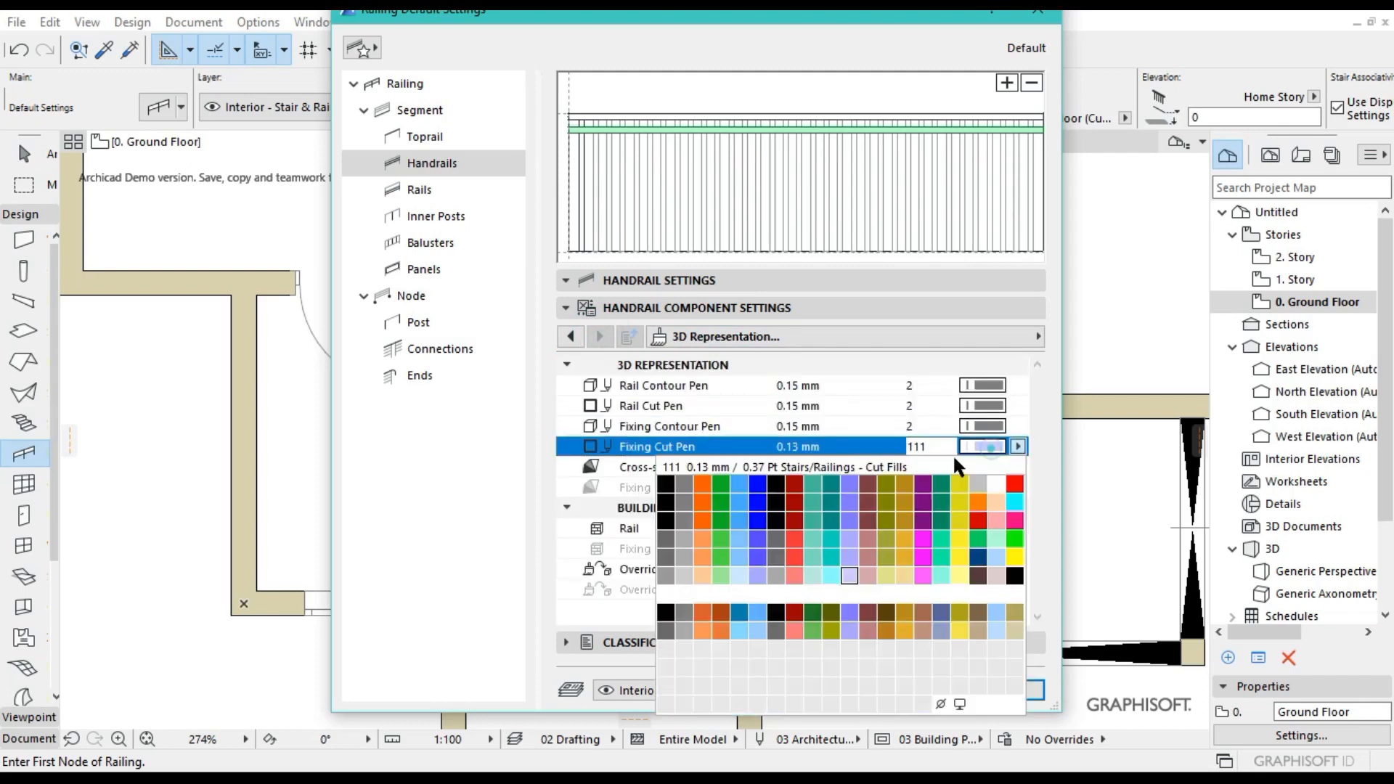
left_click(686, 477)
Override the handrail's rail surface with Metal - Chrome 01.
left_click(909, 569)
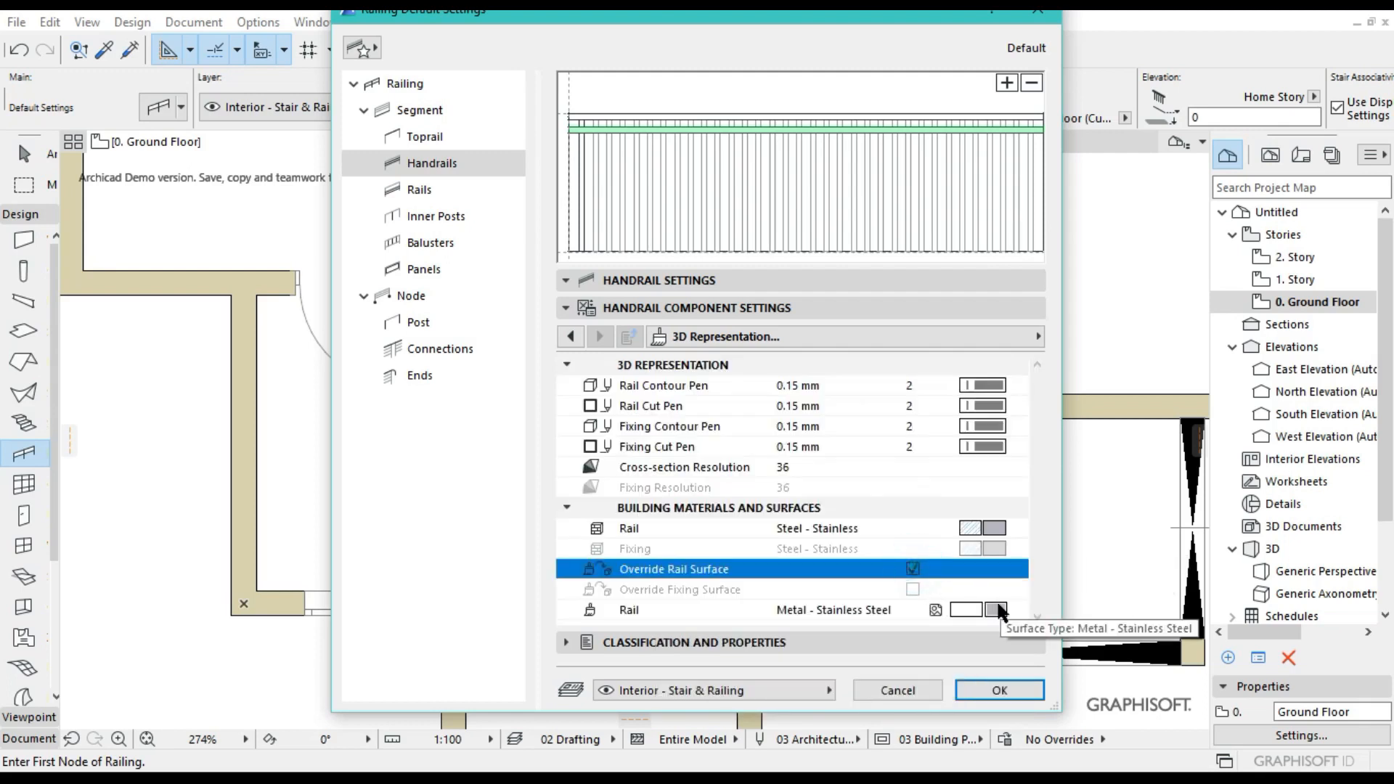
left_click(998, 612)
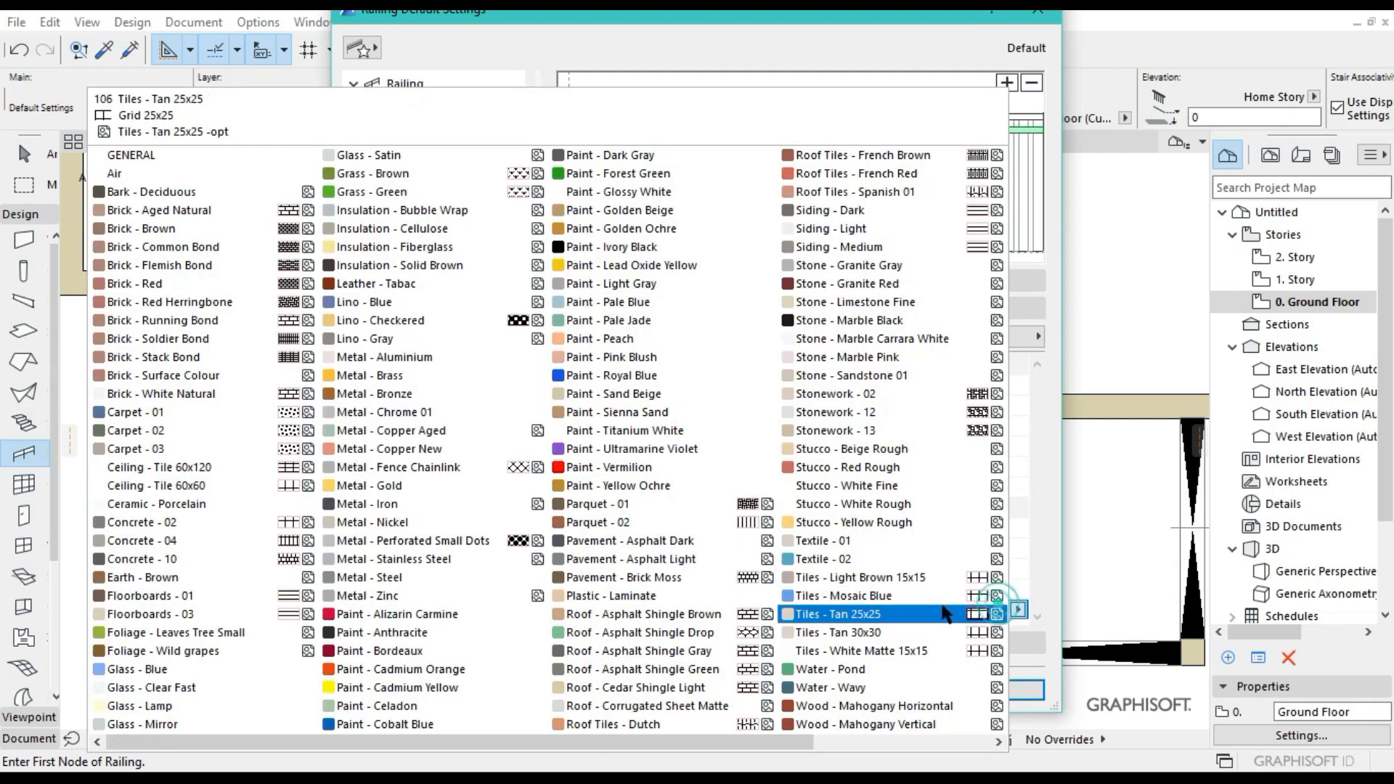
left_click(432, 418)
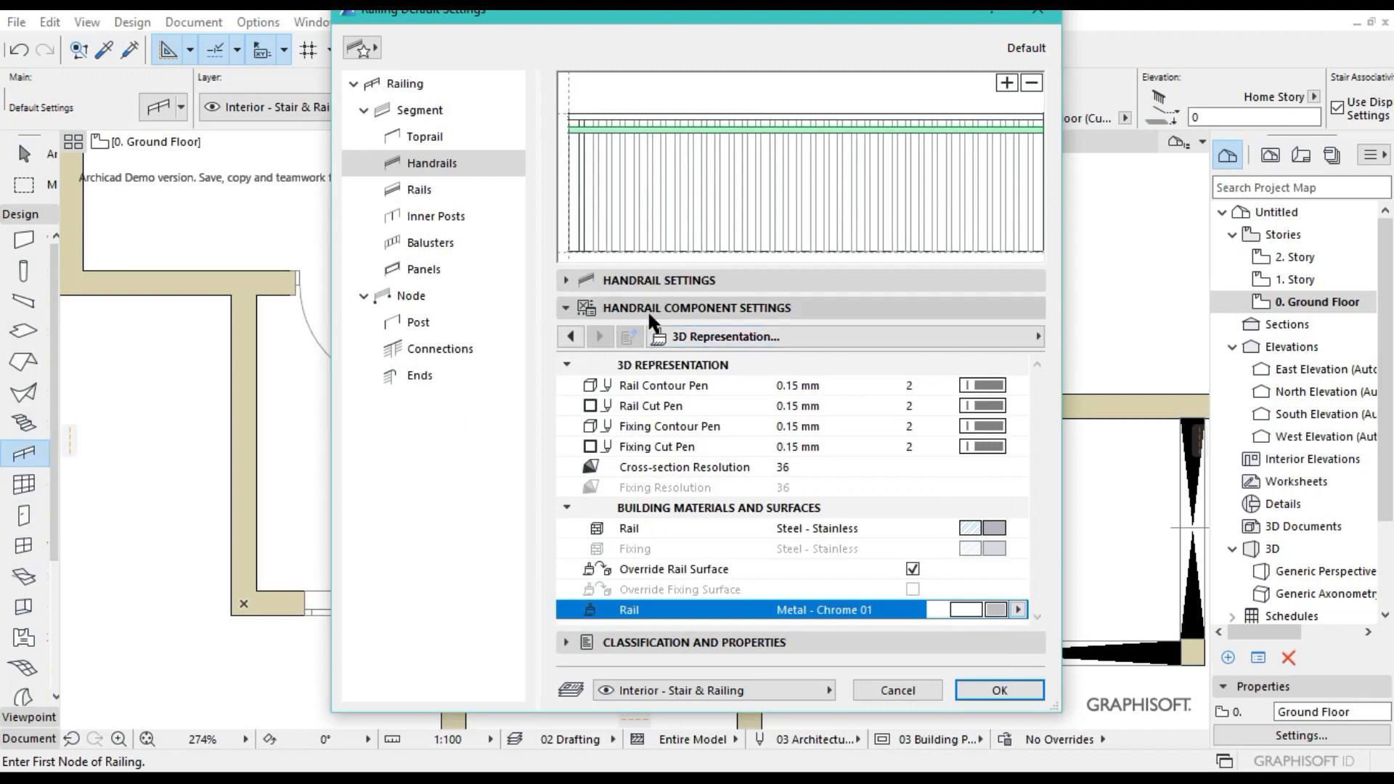
Distribute the baluster pattern equally along the segment with a maximum length of 150.
left_click(617, 216)
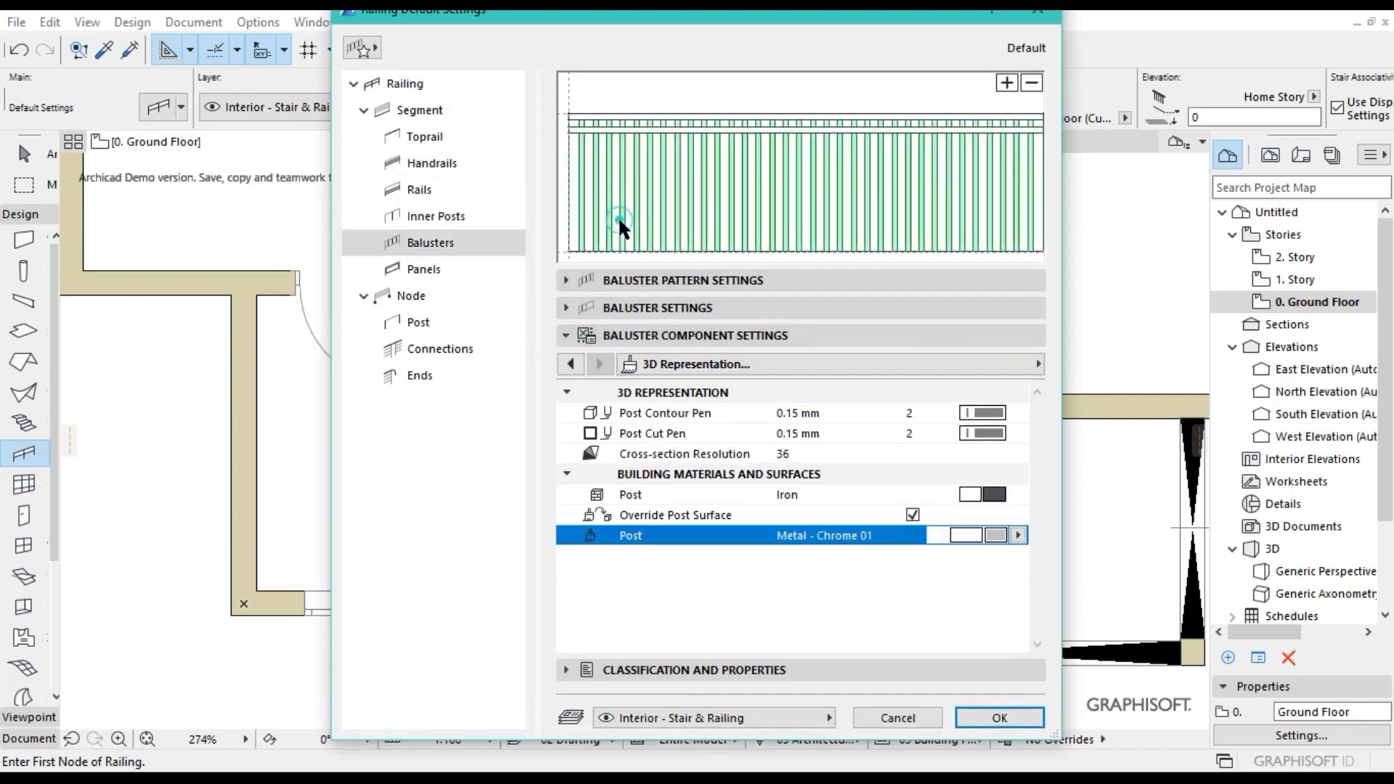
left_click(694, 282)
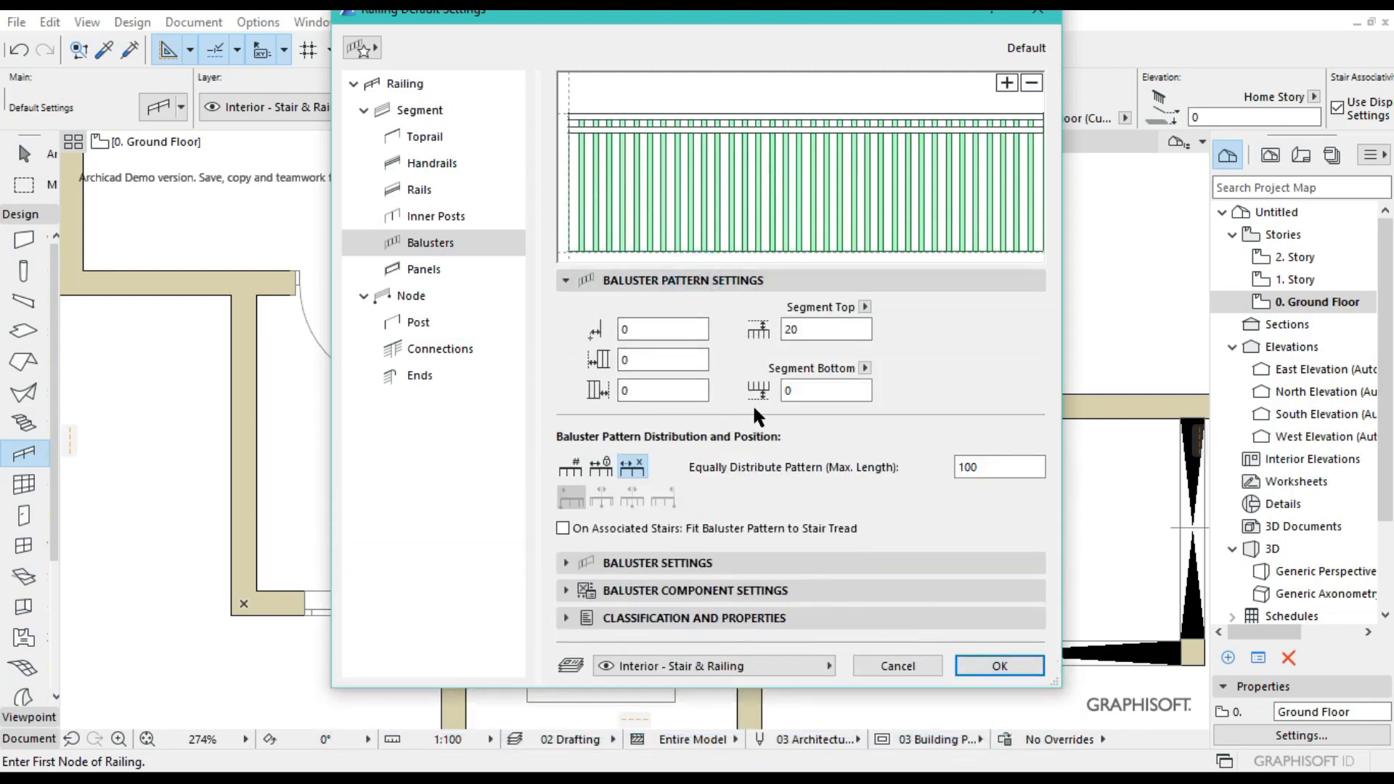
left_click(601, 463)
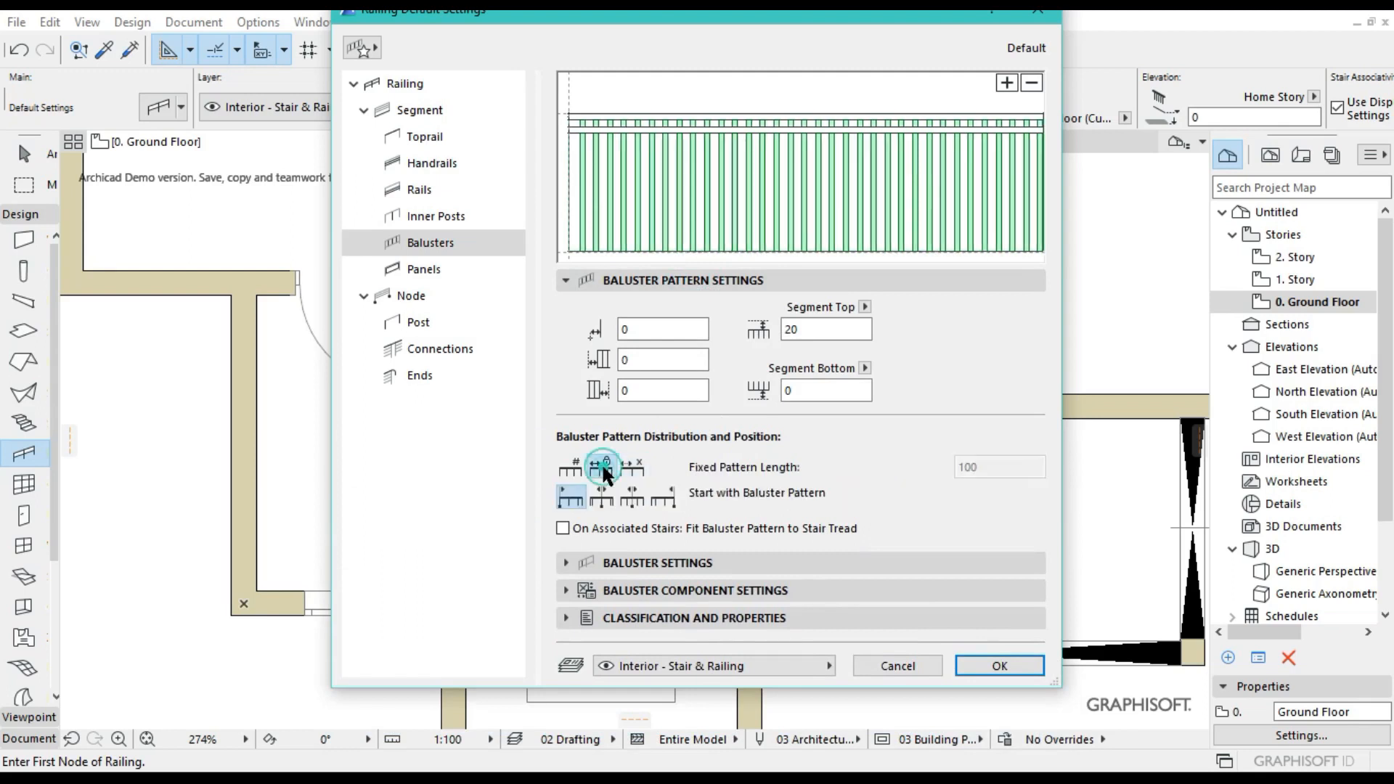
left_click(629, 467)
left_click(990, 465)
key("BackSpace")
key("BackSpace")
key("BackSpace")
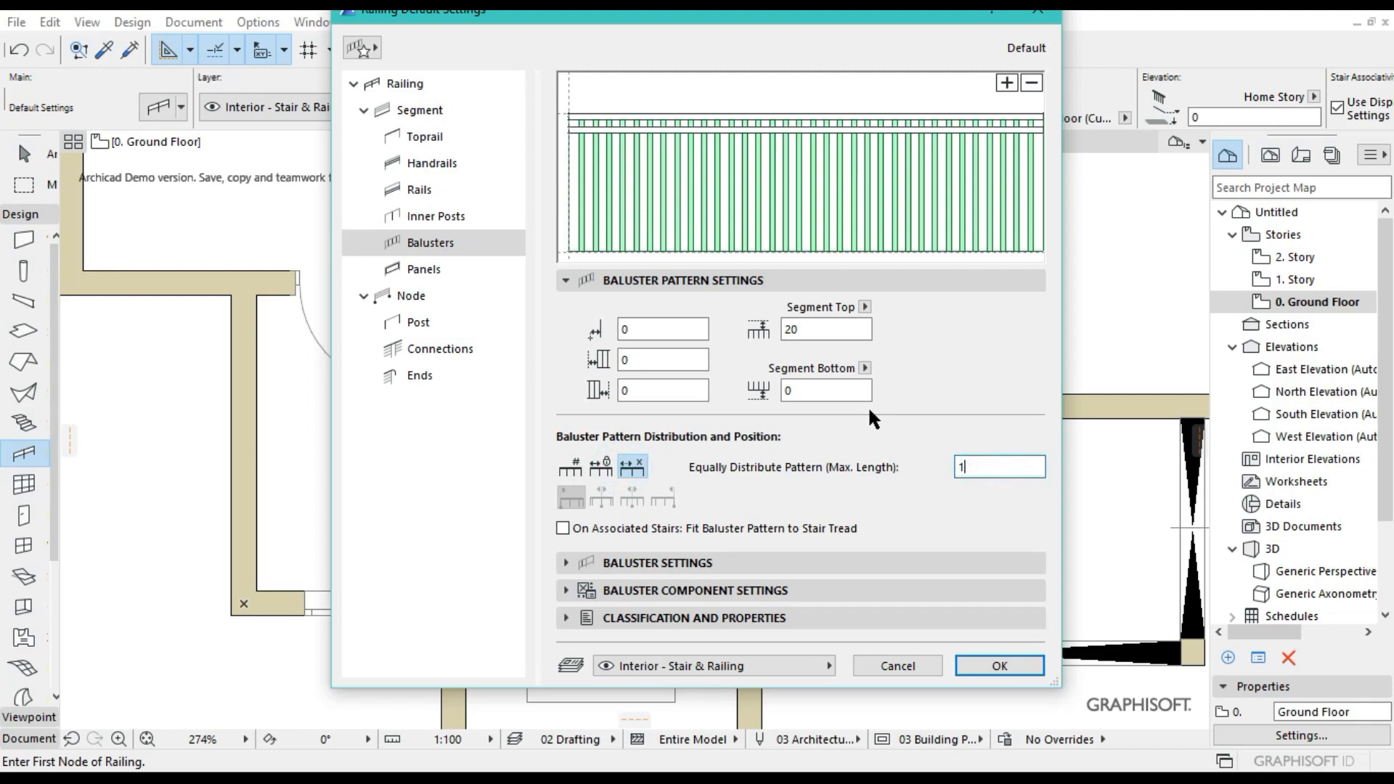
type("200")
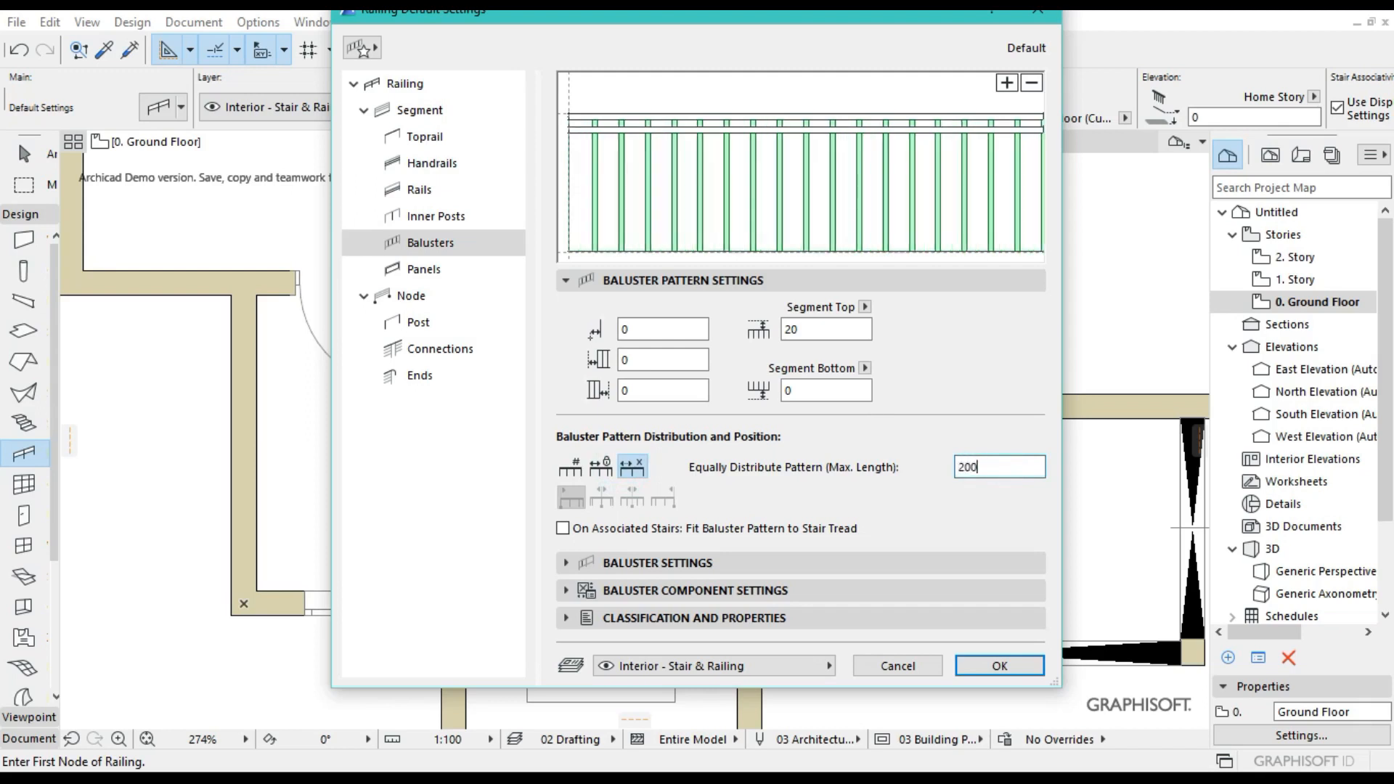
key("BackSpace")
key("BackSpace")
type("150")
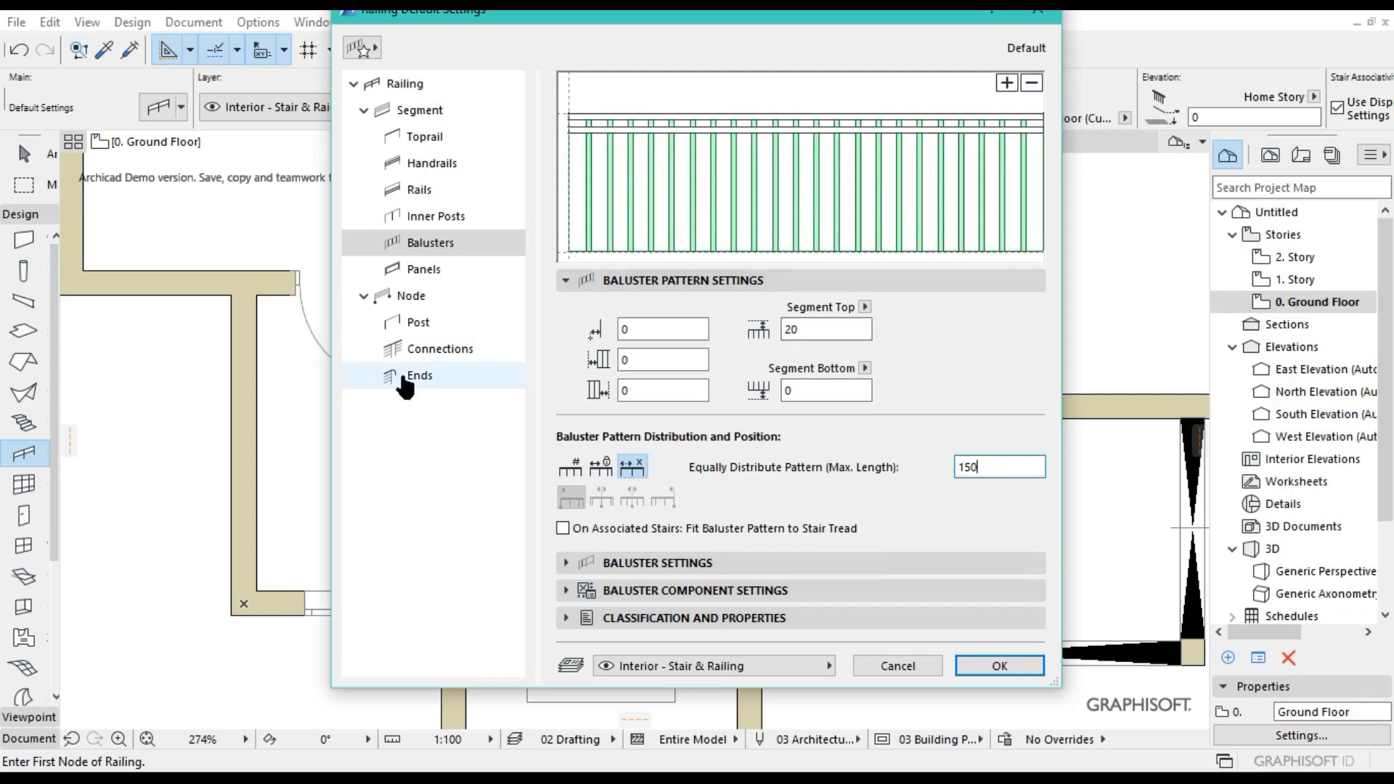
Accept the railing defaults and start a railing from the first riser along the up flight's inner edge, turning around the dividing wall's end.
left_click(436, 137)
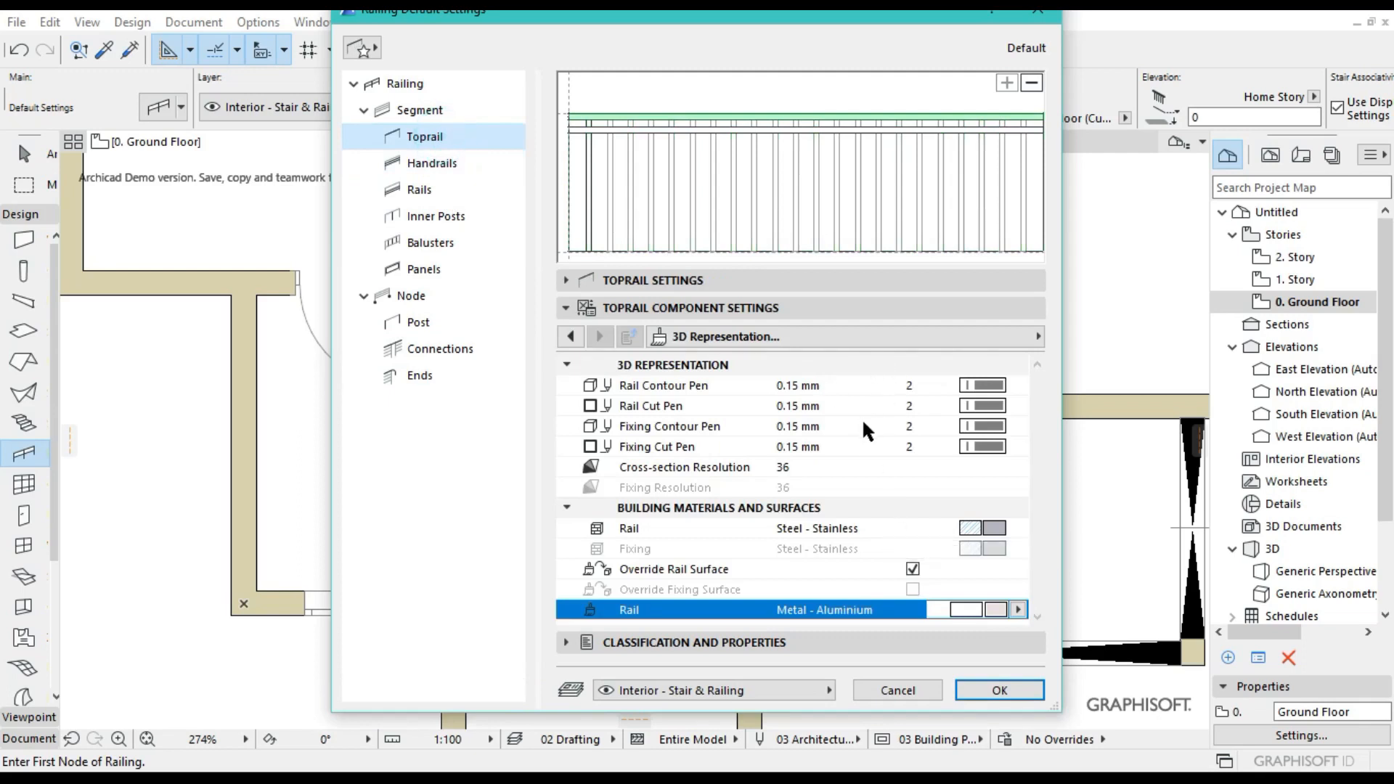
left_click(1000, 689)
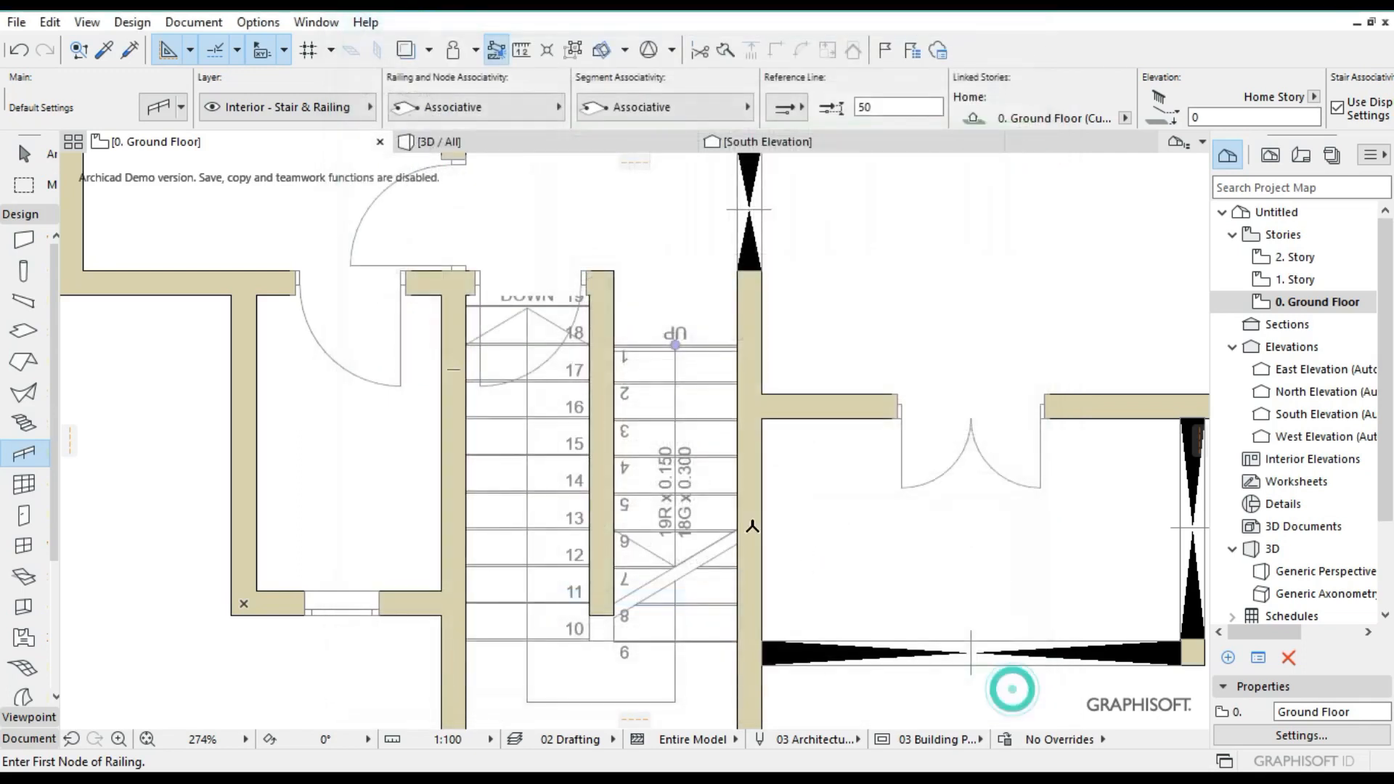
scroll(625, 381, "up", 5)
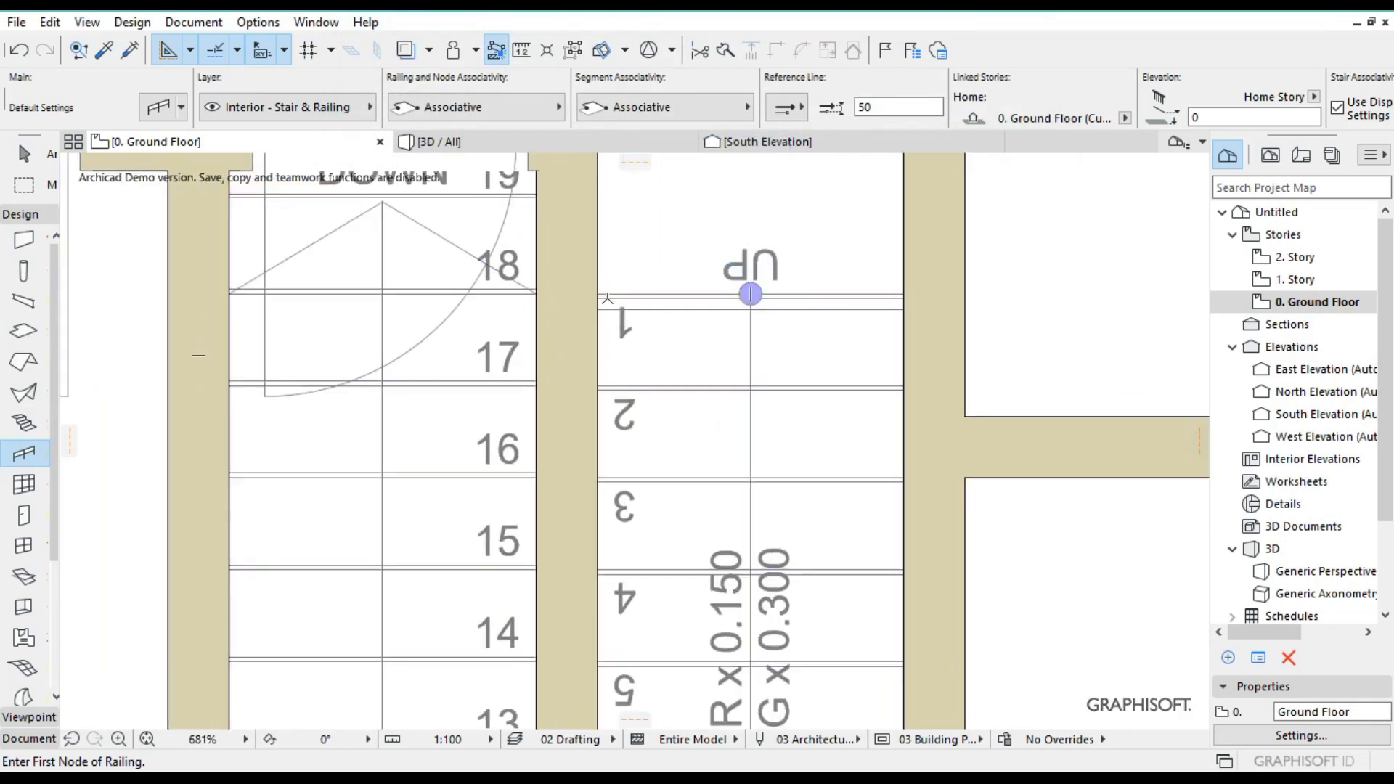
left_click(606, 293)
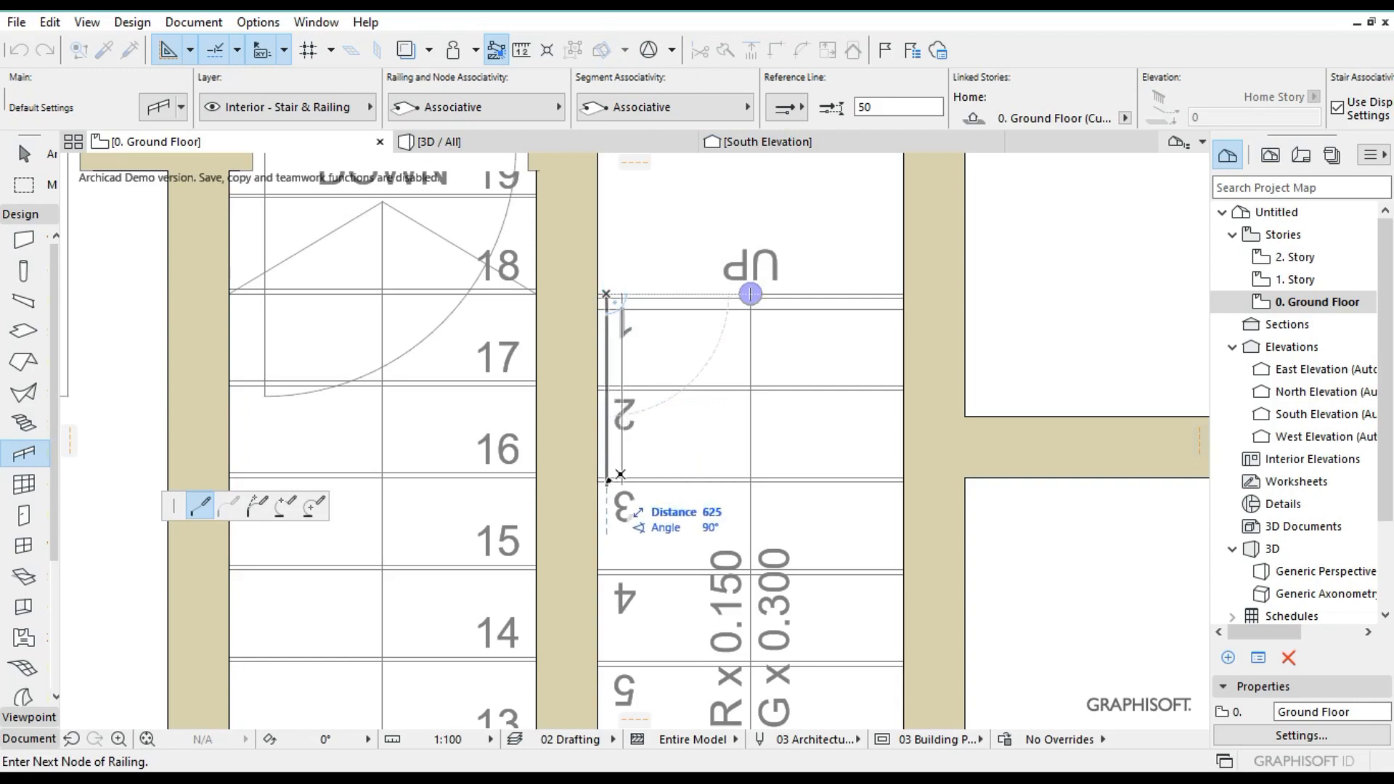
scroll(608, 480, "down", 6)
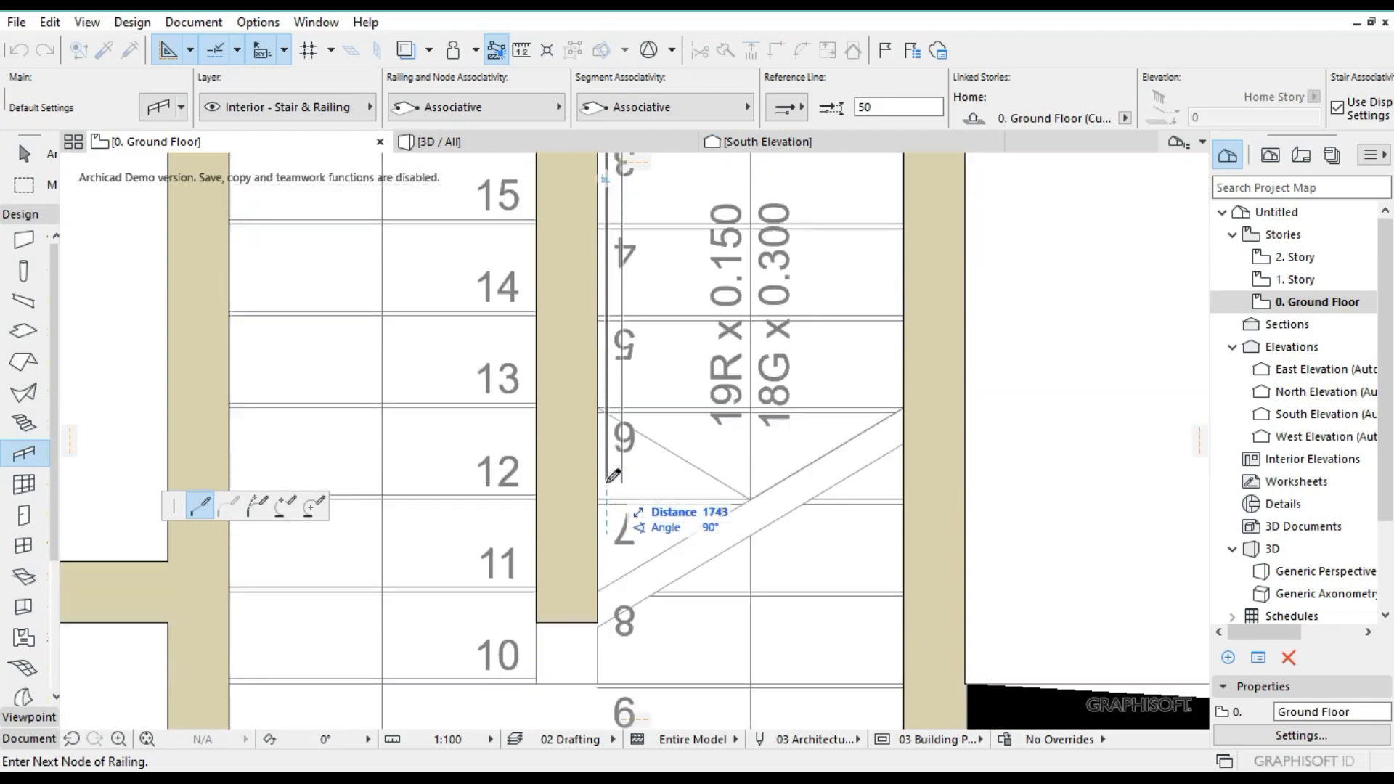
scroll(613, 475, "down", 1)
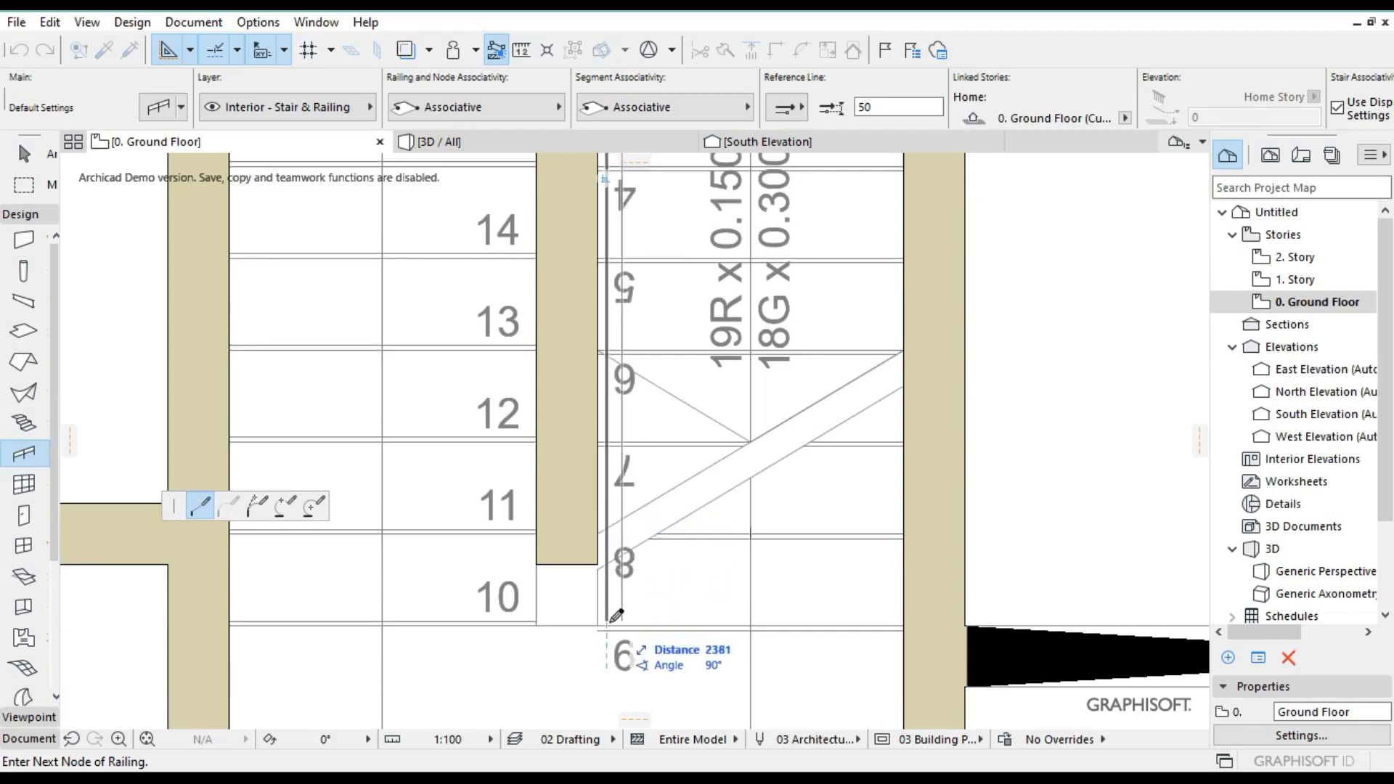
left_click(607, 631)
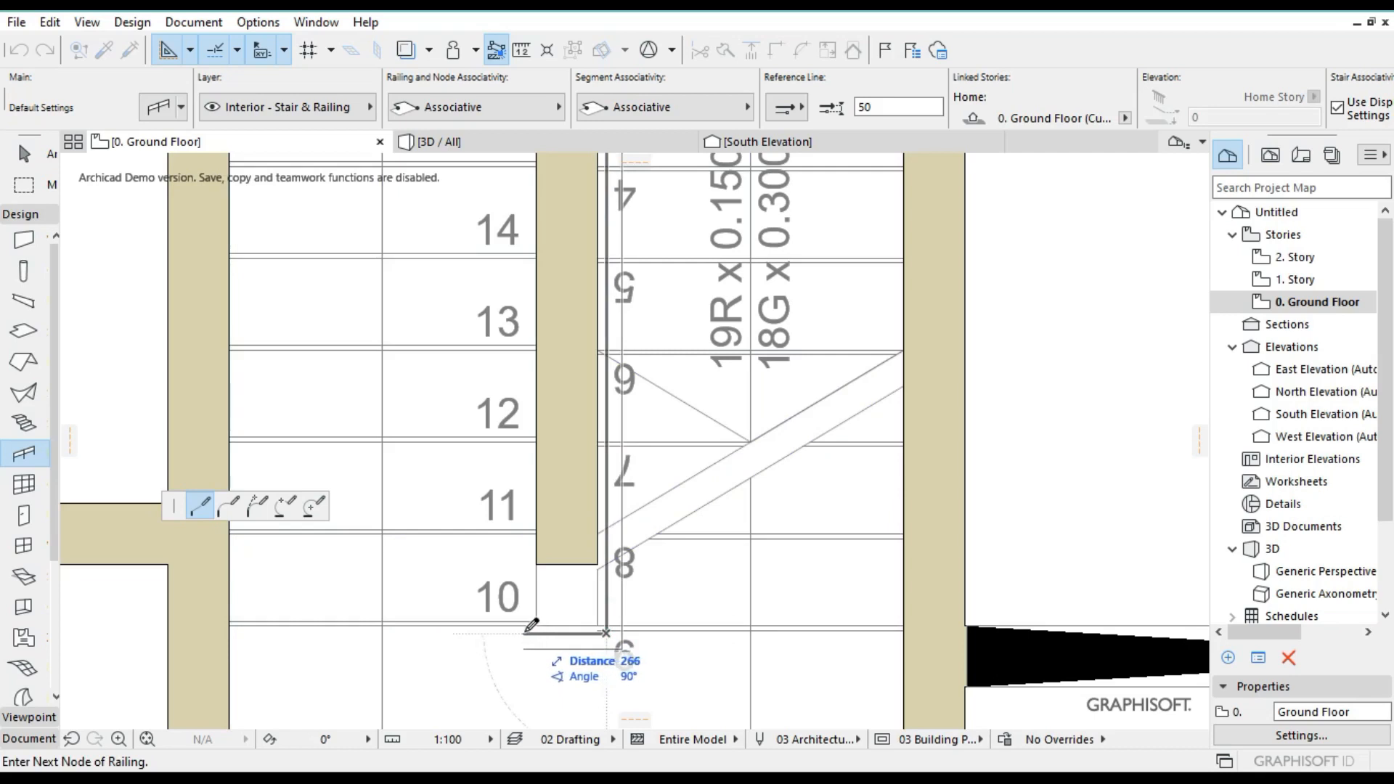
left_click(527, 633)
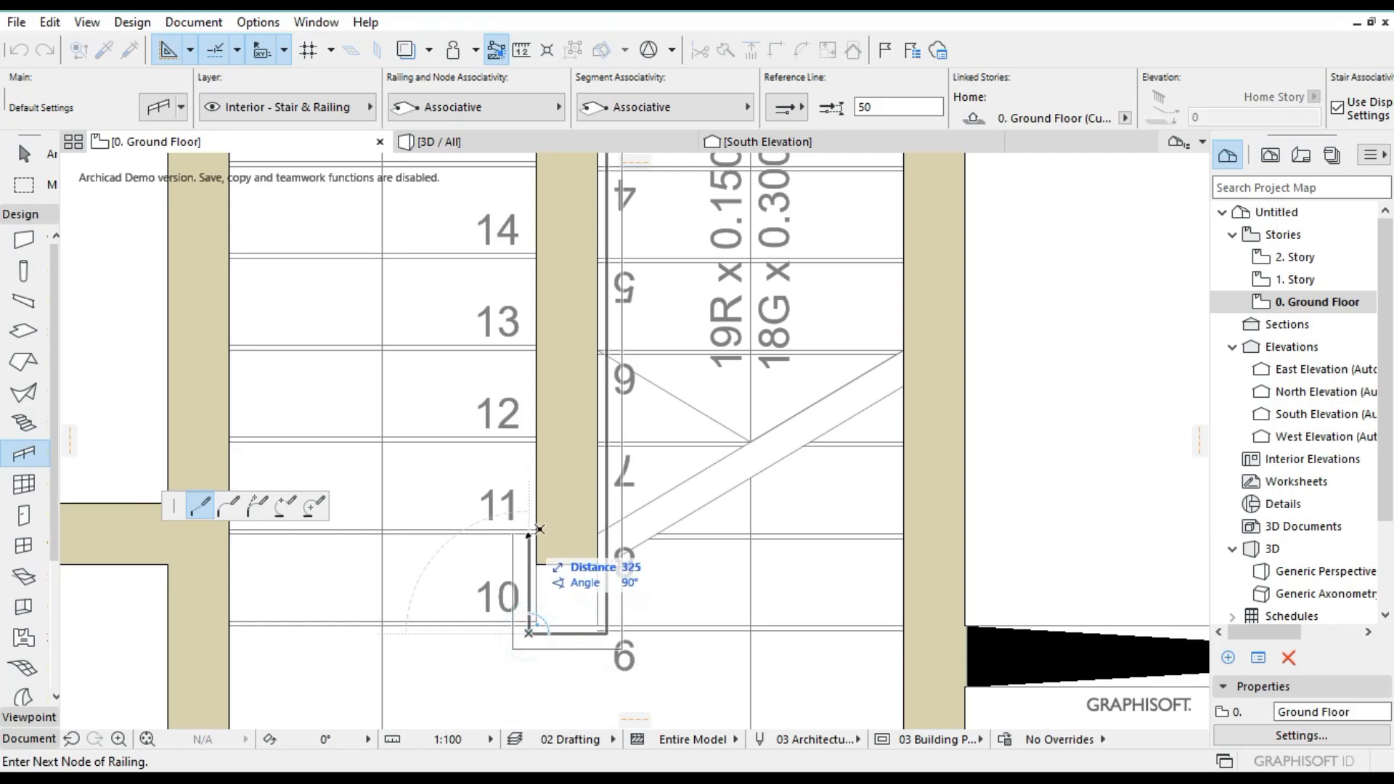
Continue the railing along the other flight to the dividing wall's far end and finish it across the landing, about 1225 long, at the opposite wall.
scroll(540, 529, "up", 3)
scroll(532, 533, "up", 12)
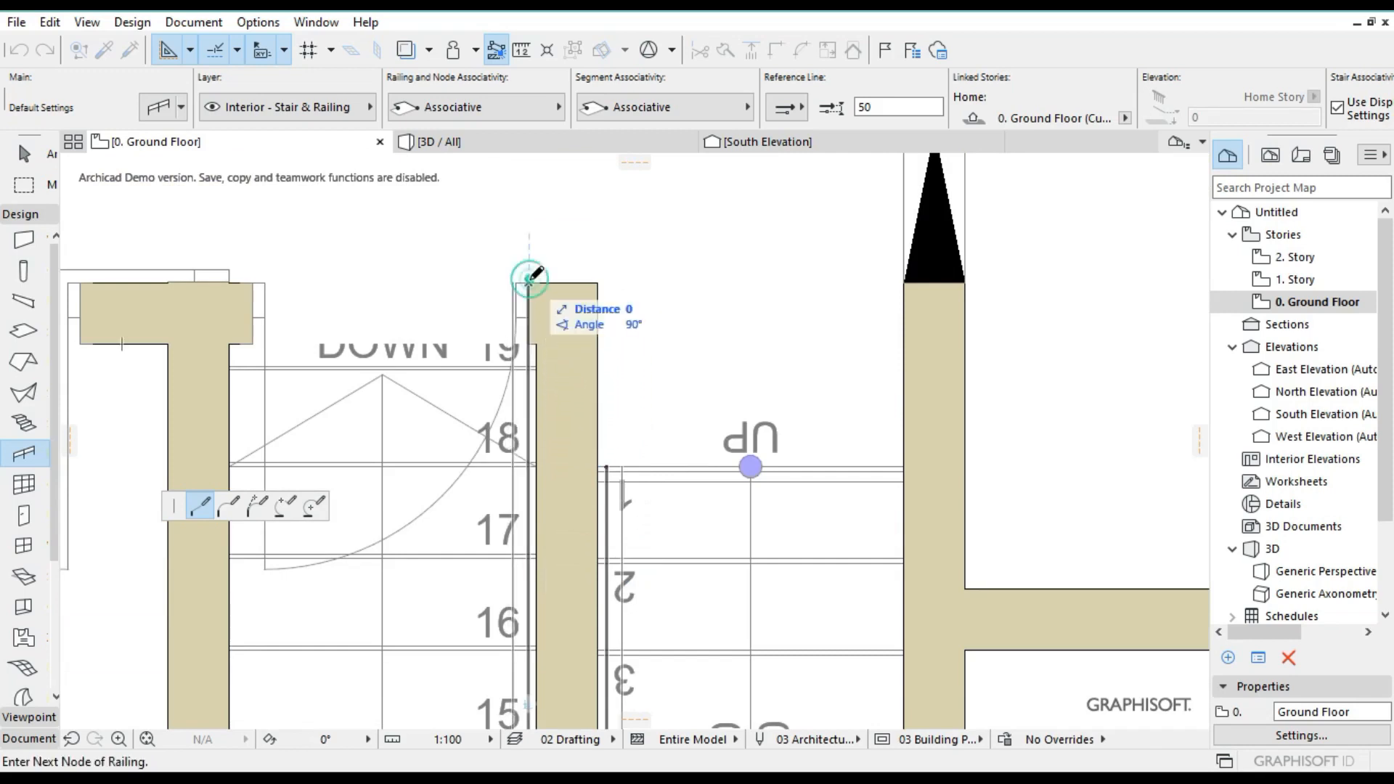
left_click(529, 281)
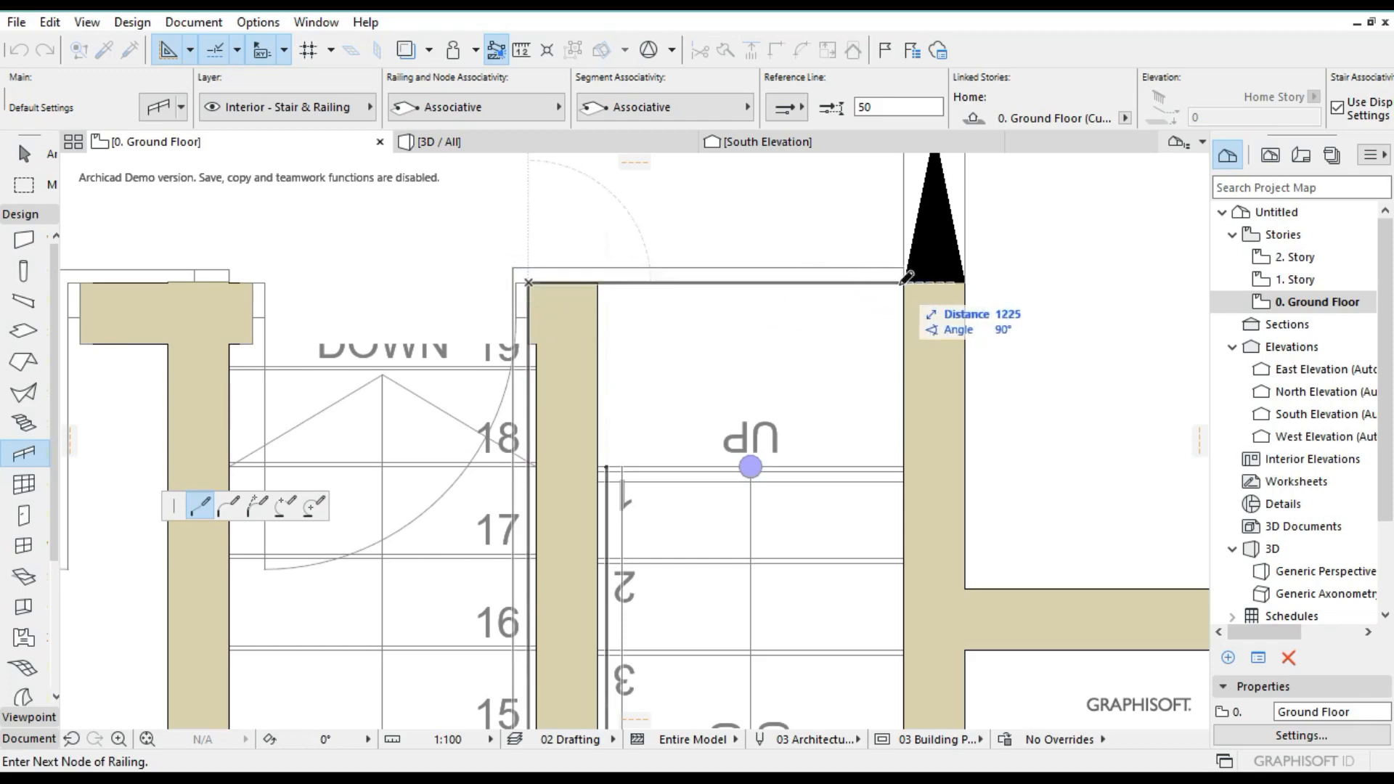
double_click(900, 281)
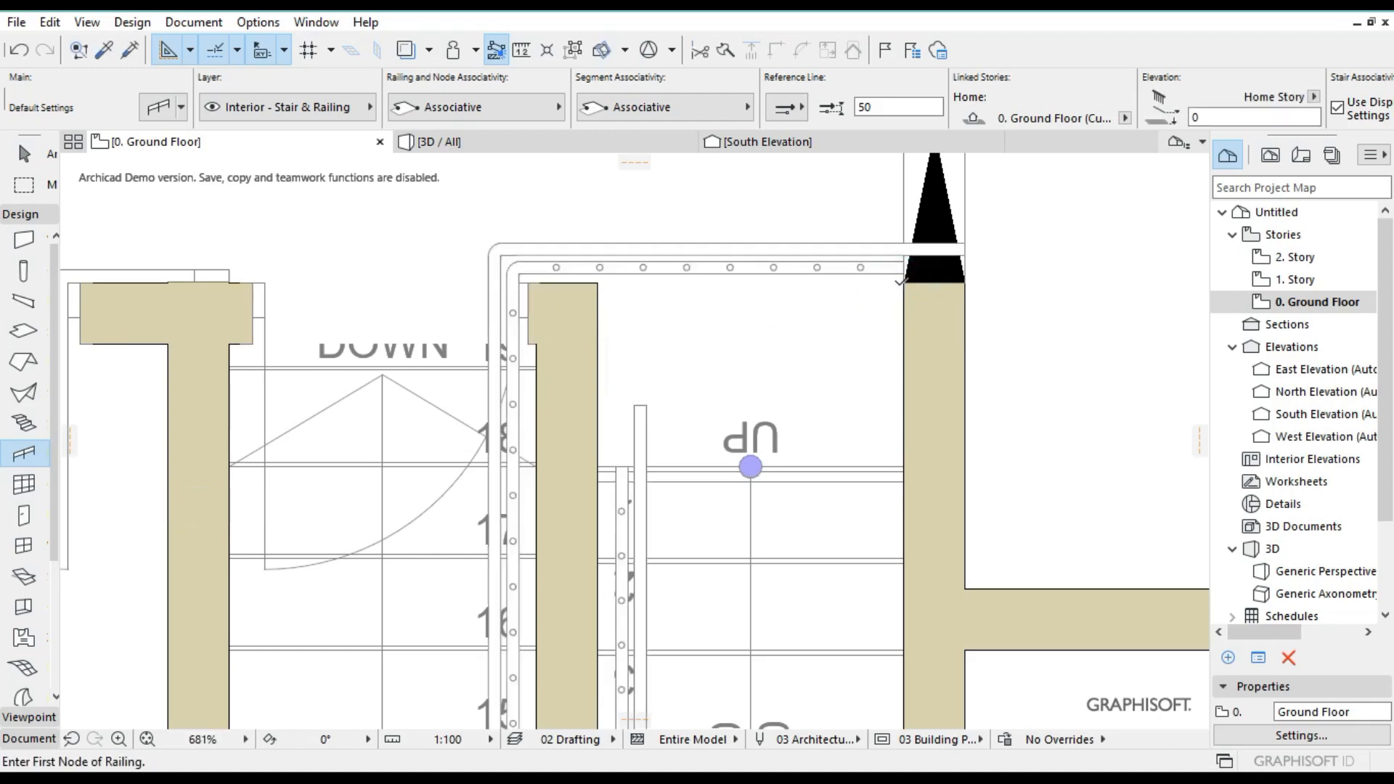
scroll(900, 281, "down", 5)
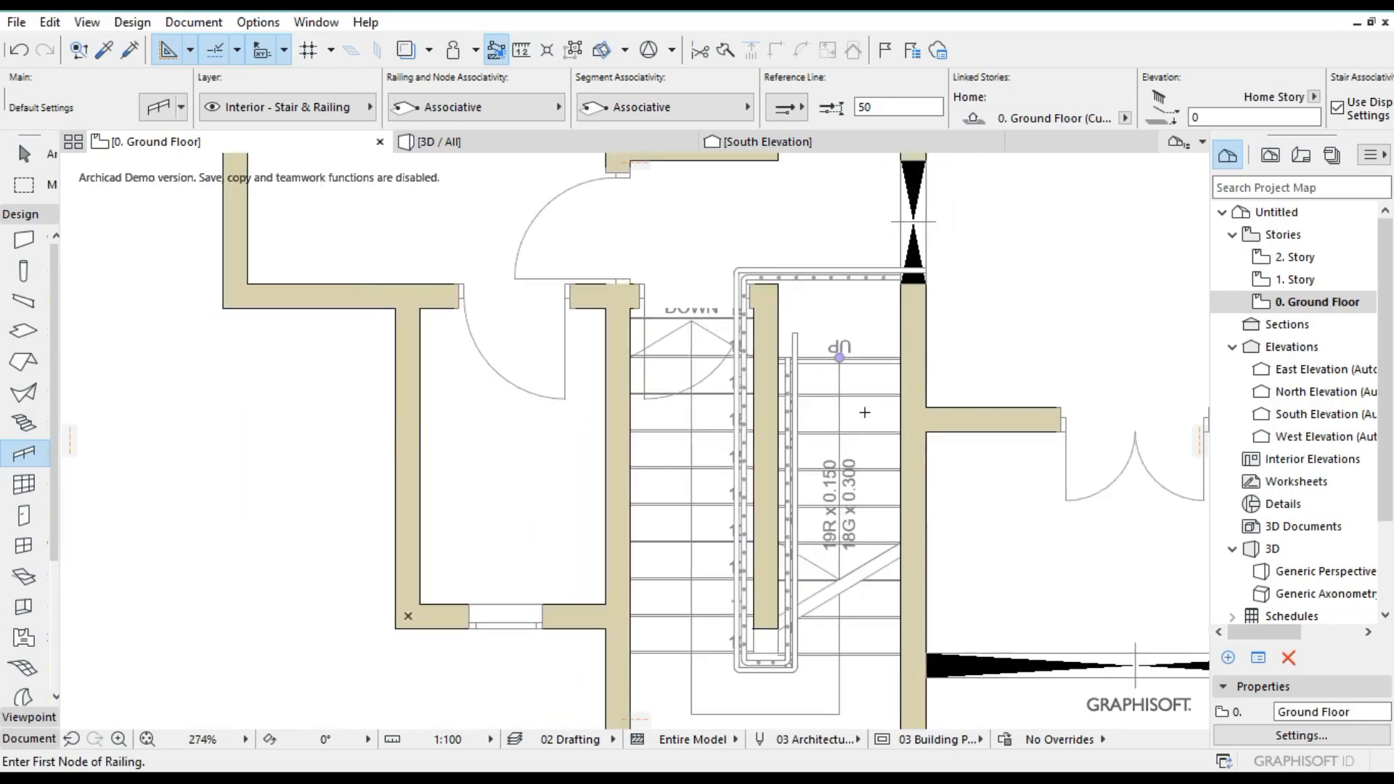
key("Escape")
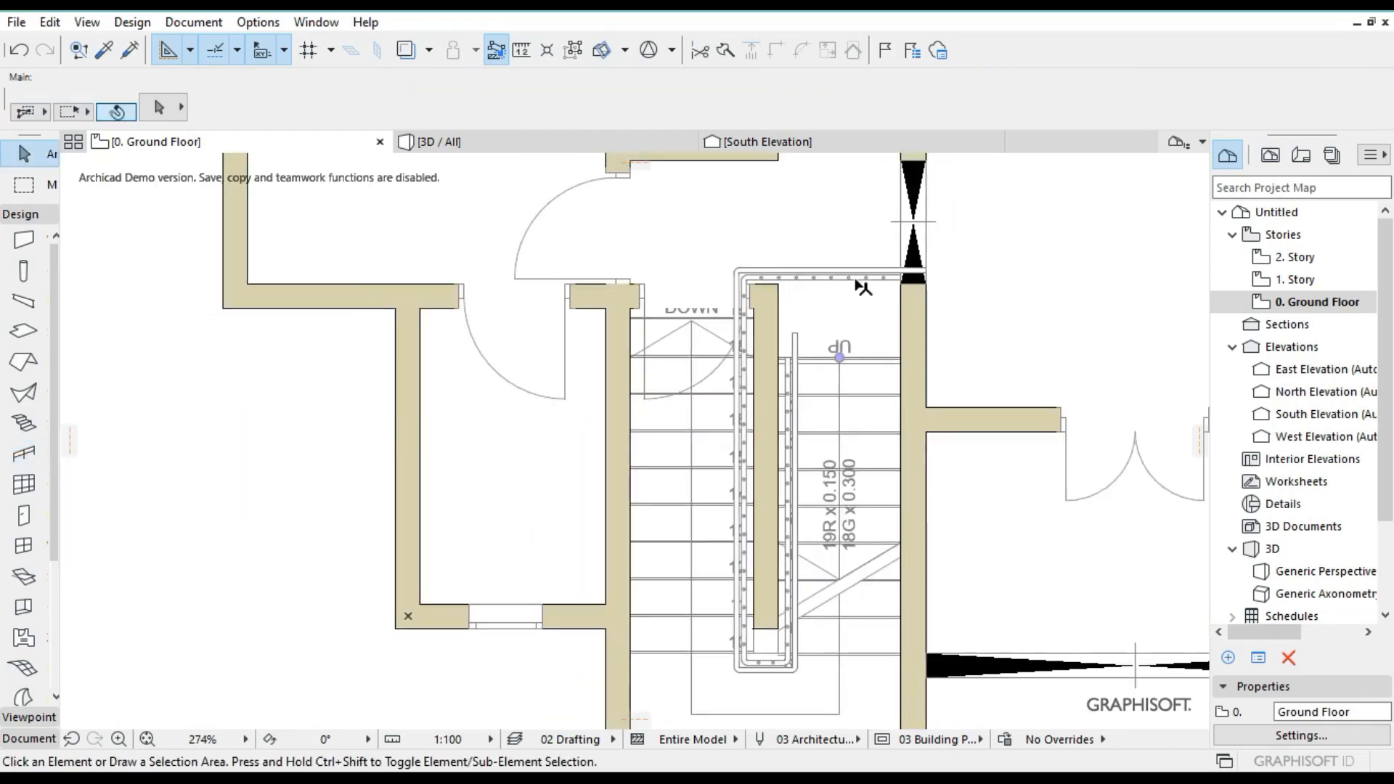
Set the end extension of Handrail 1 to 0 for the new stair railing.
left_click(856, 265)
key("Escape")
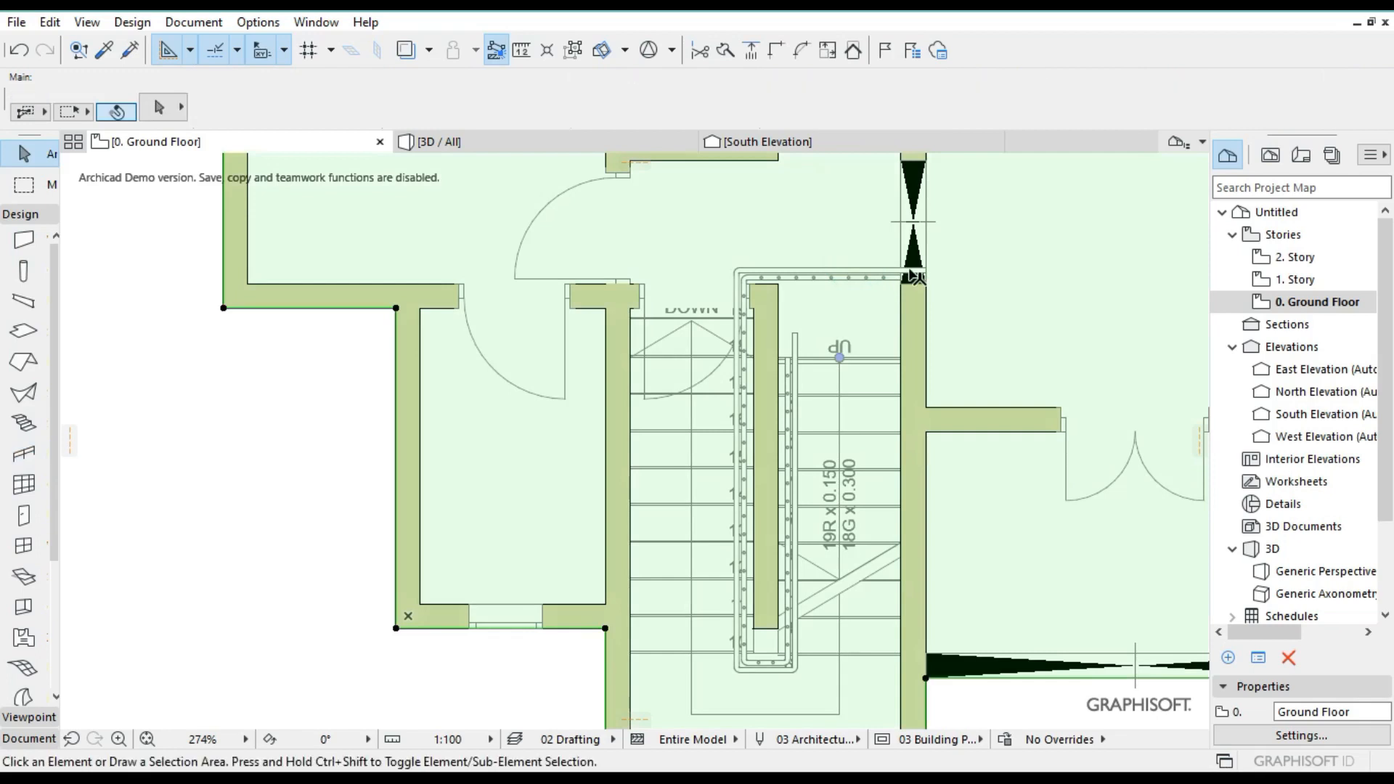
left_click(909, 272)
key("Escape")
left_click(884, 275)
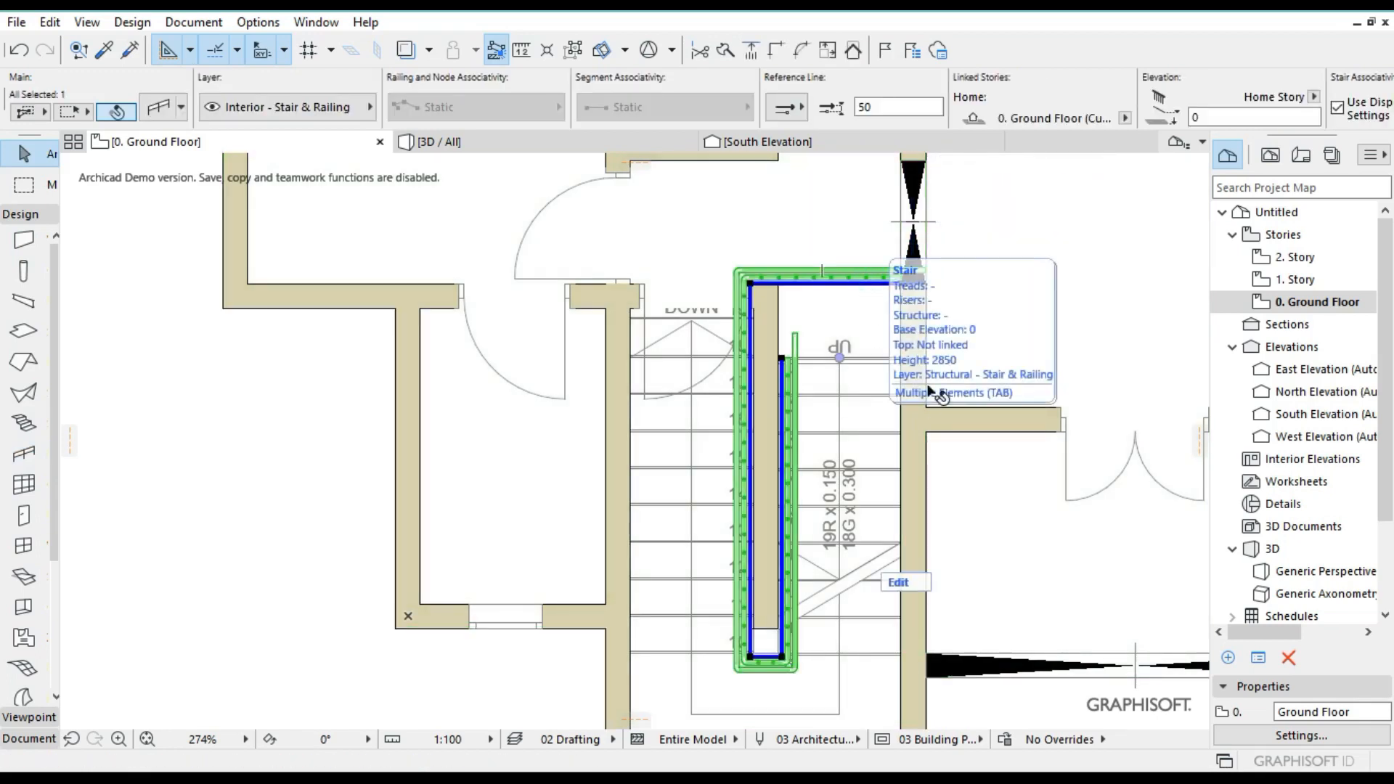
key("ctrl+t")
left_click(421, 375)
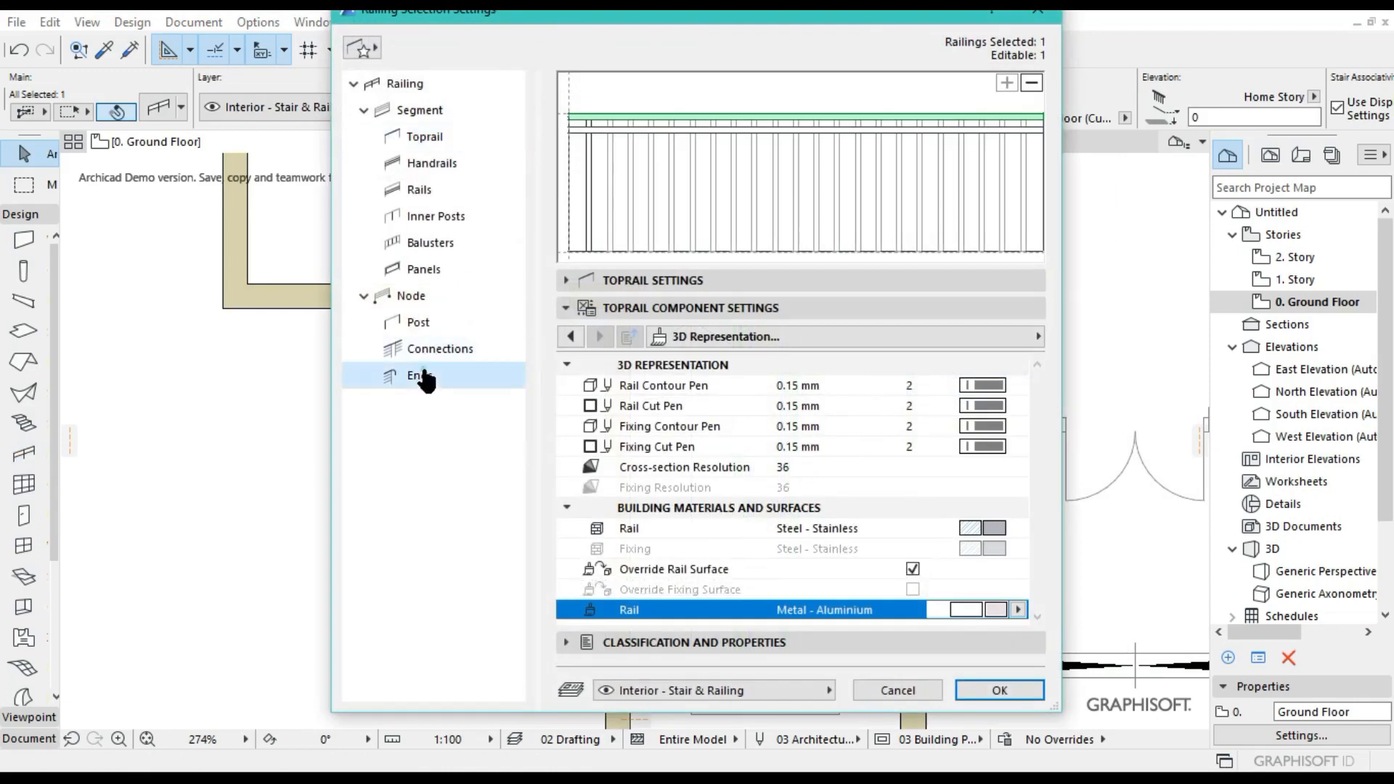
left_click(960, 82)
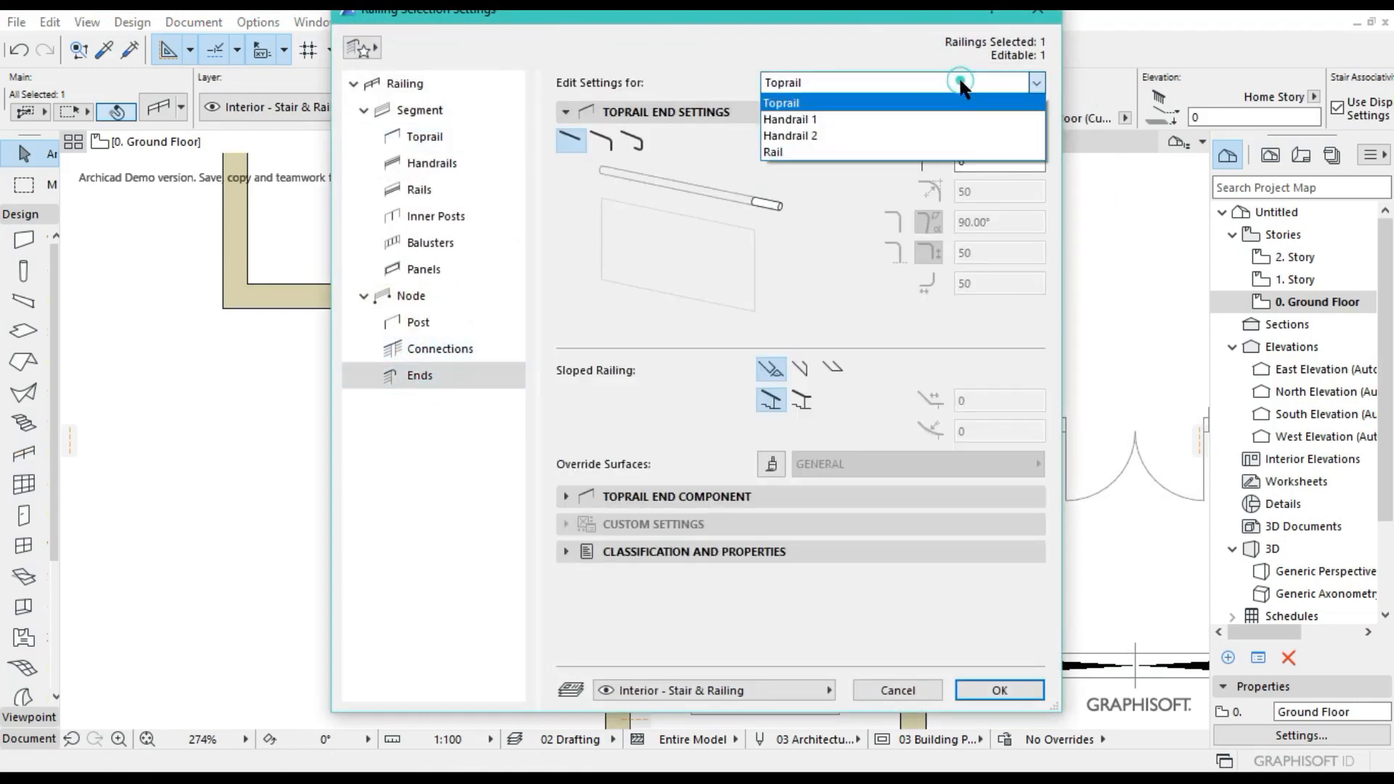
left_click(844, 118)
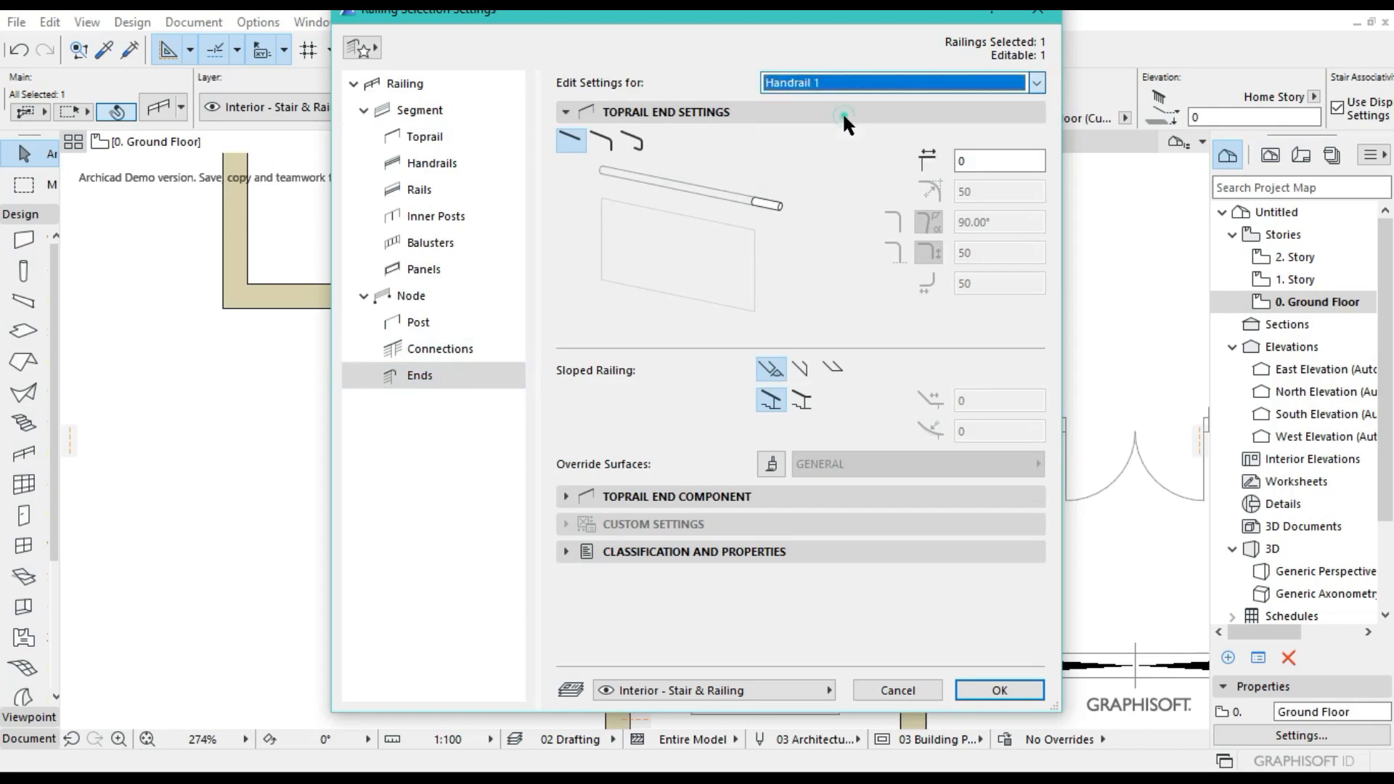
left_click(1009, 160)
type("200")
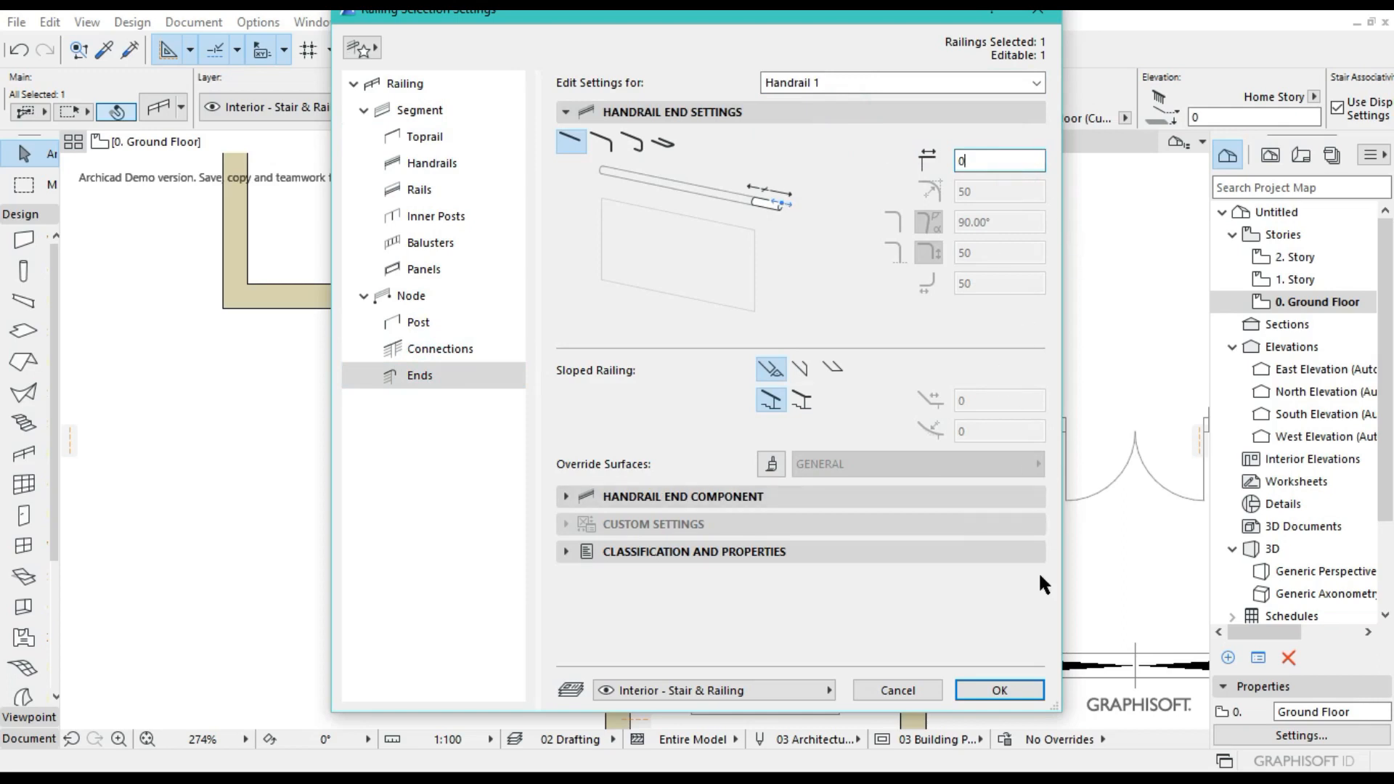
left_click(1019, 687)
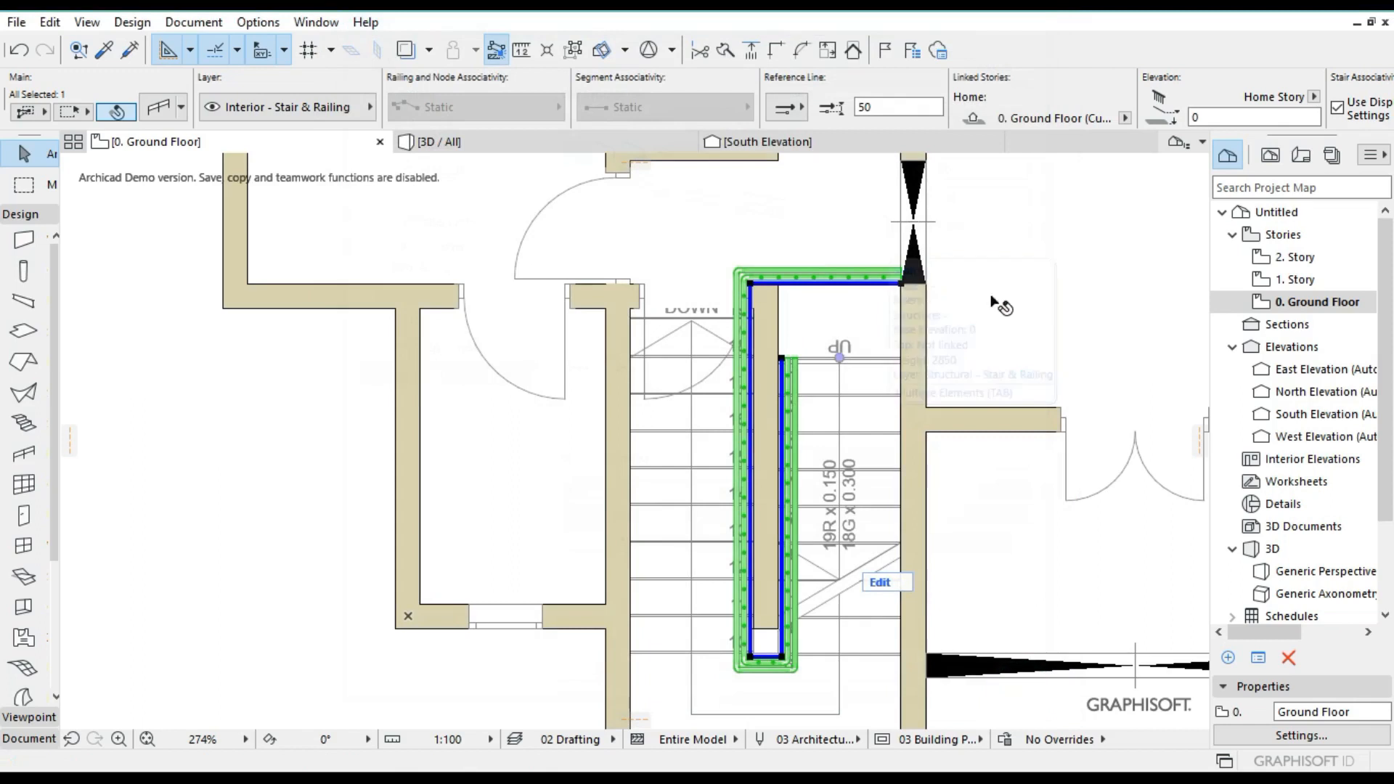
left_click(953, 299)
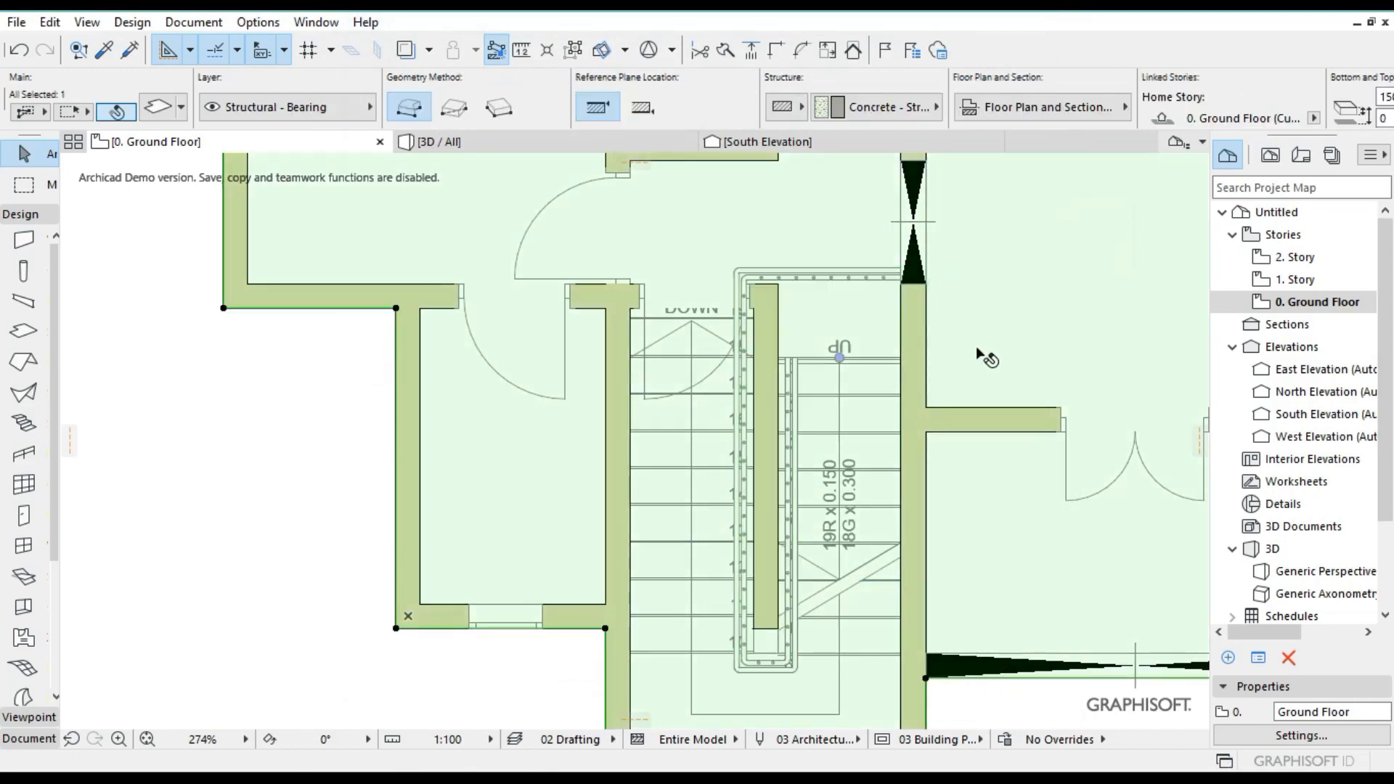
key("Escape")
Inspect the staircase in the 3D view through the tall stair window.
scroll(969, 404, "down", 3)
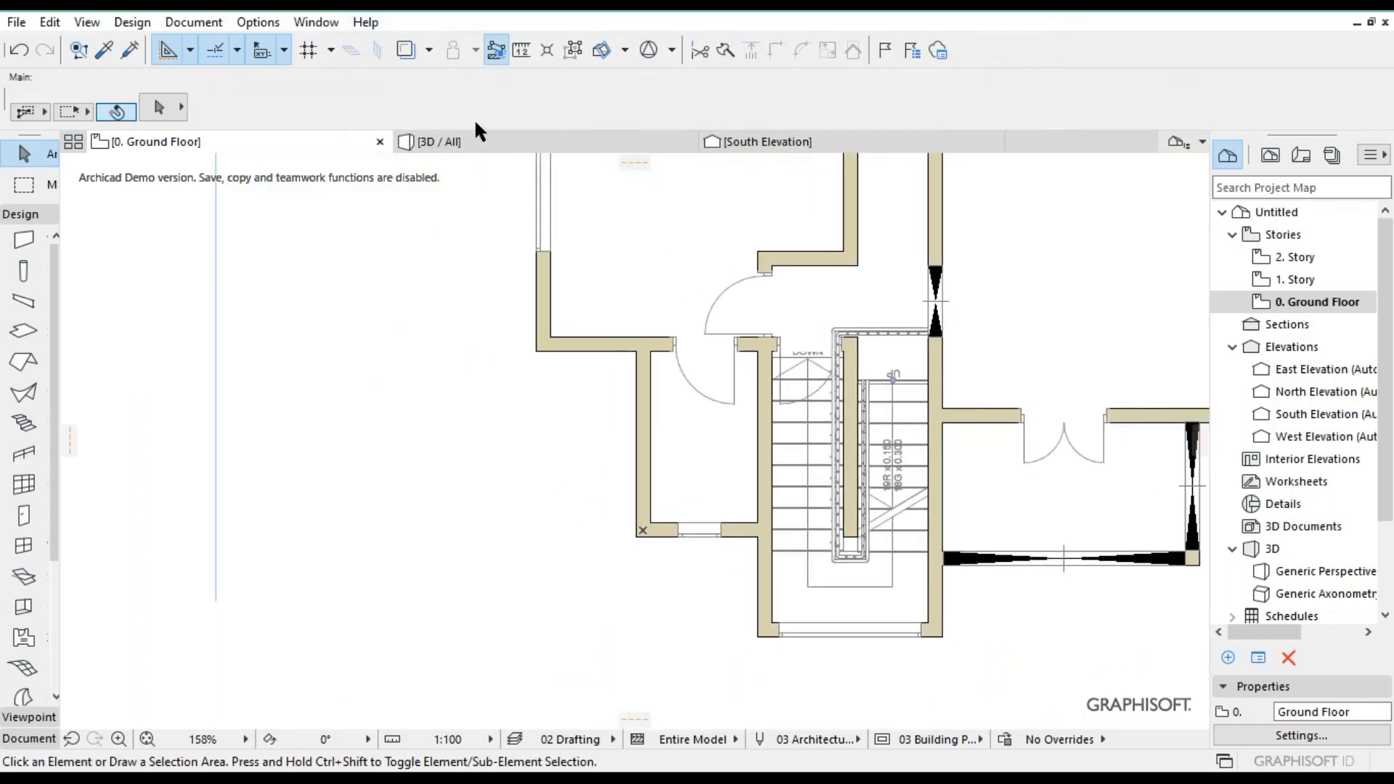
left_click(482, 138)
left_click_drag(593, 554, 676, 499)
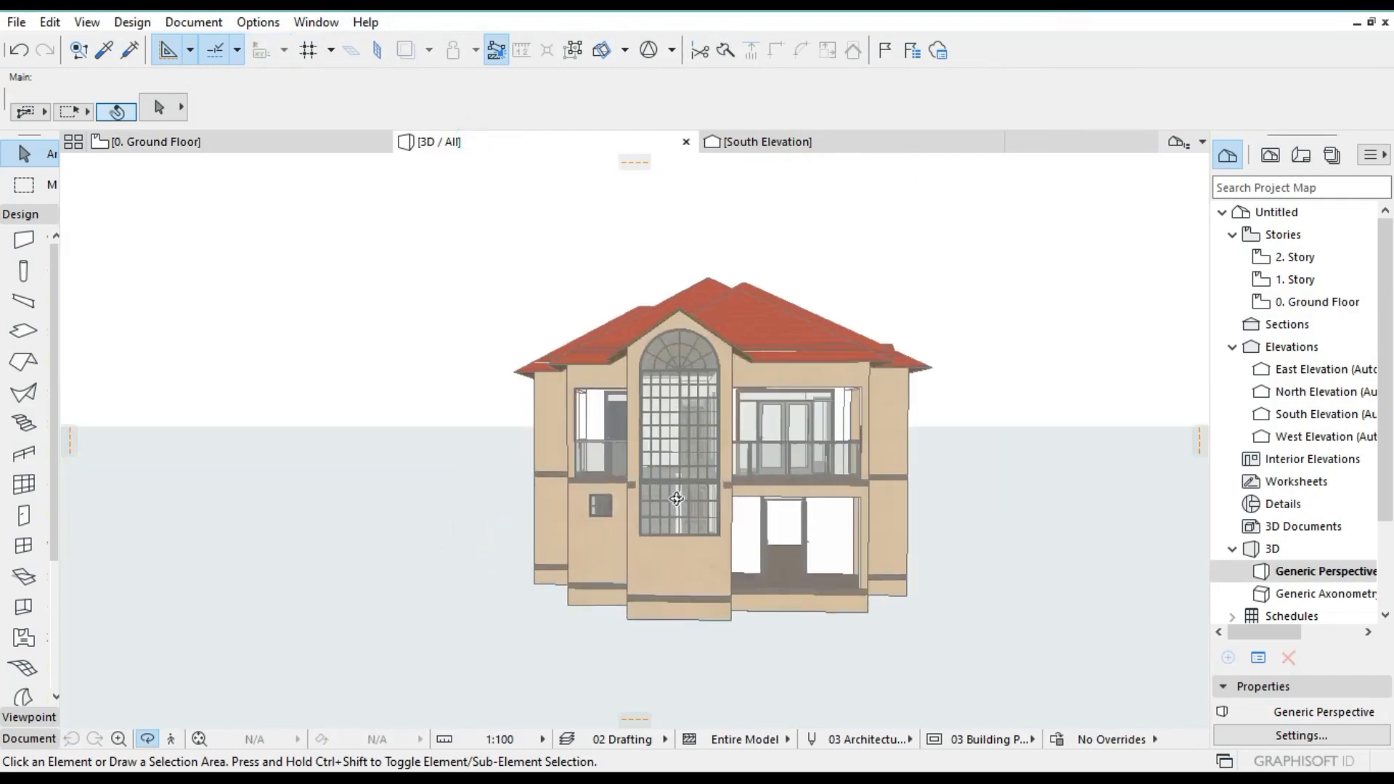
scroll(676, 498, "up", 10)
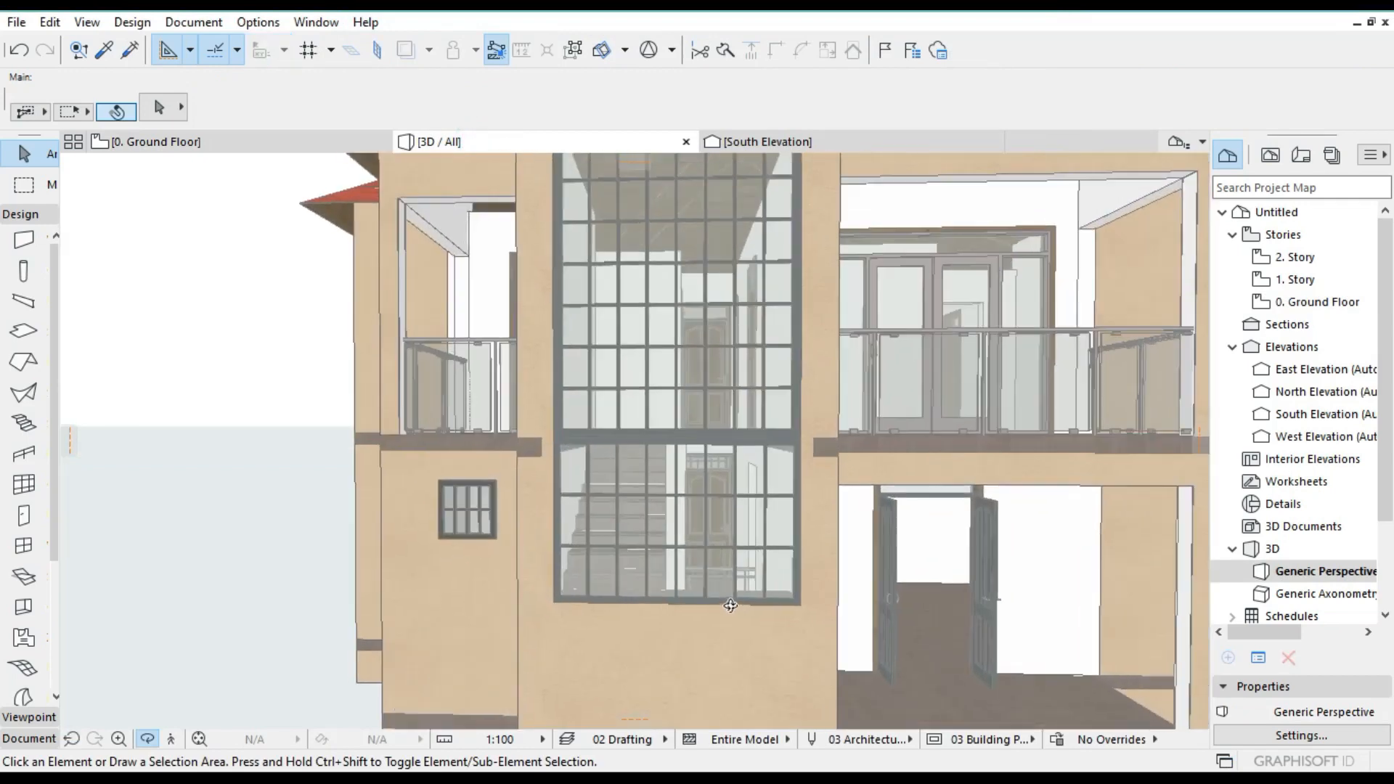
scroll(730, 604, "up", 4)
left_click_drag(699, 558, 641, 332)
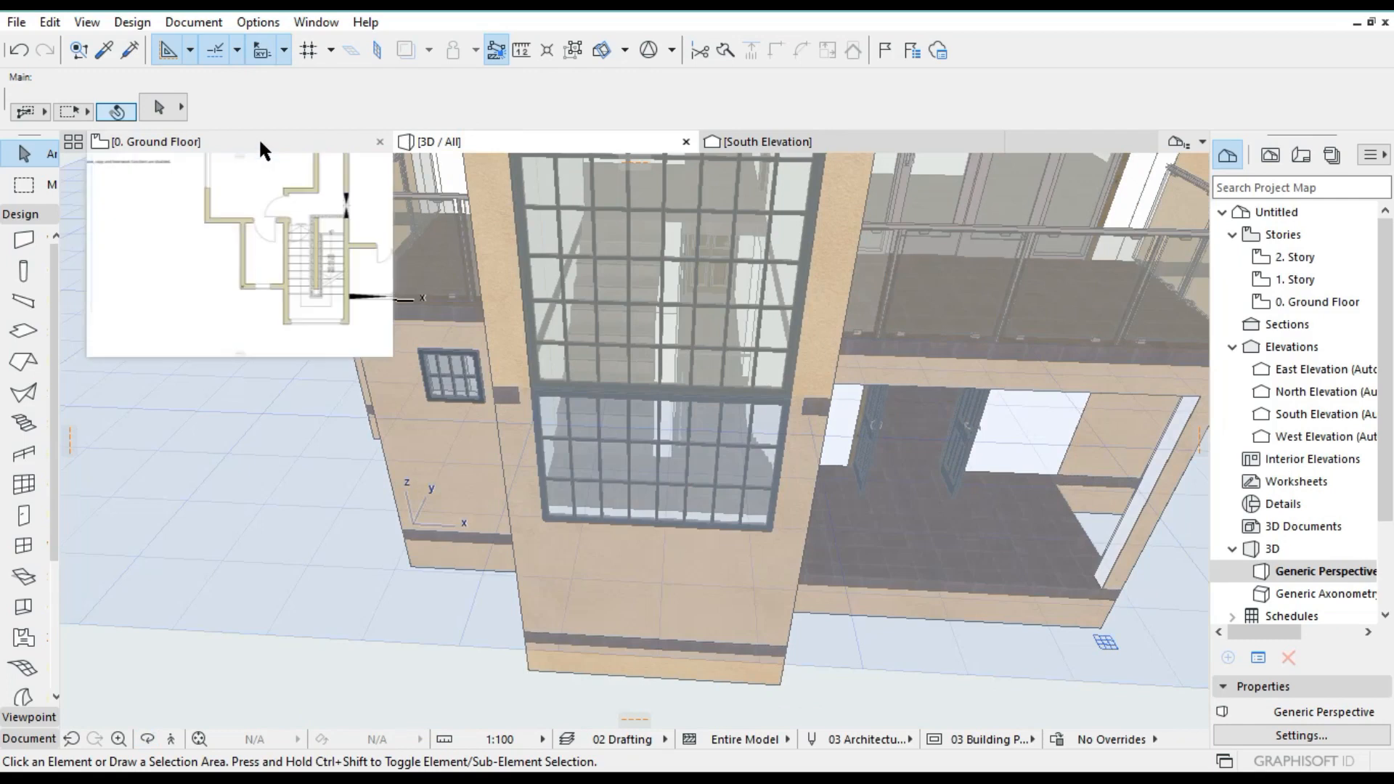
Stretch the end of the wall between the stair flights on the 0. Ground Floor to the landing edge of the stair.
left_click(260, 141)
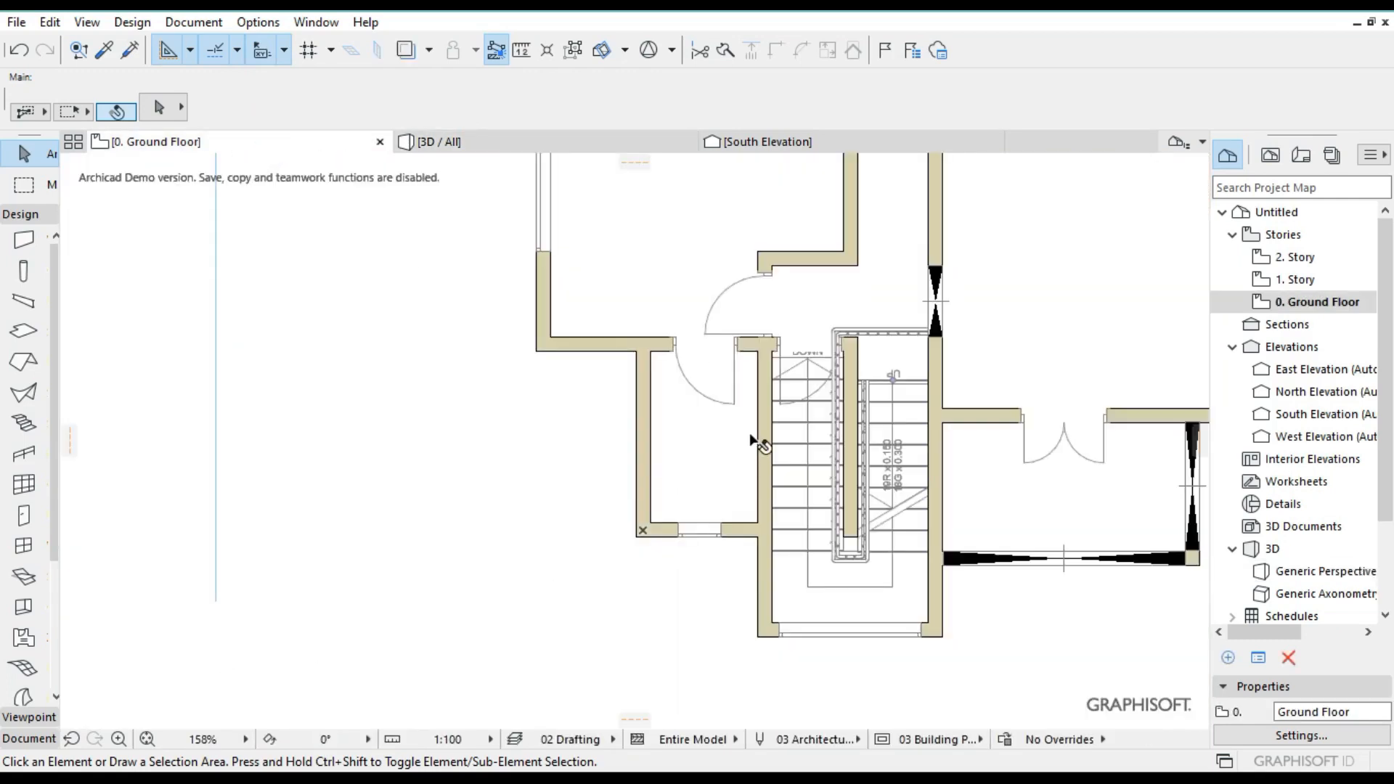
scroll(863, 442, "up", 4)
left_click(832, 539)
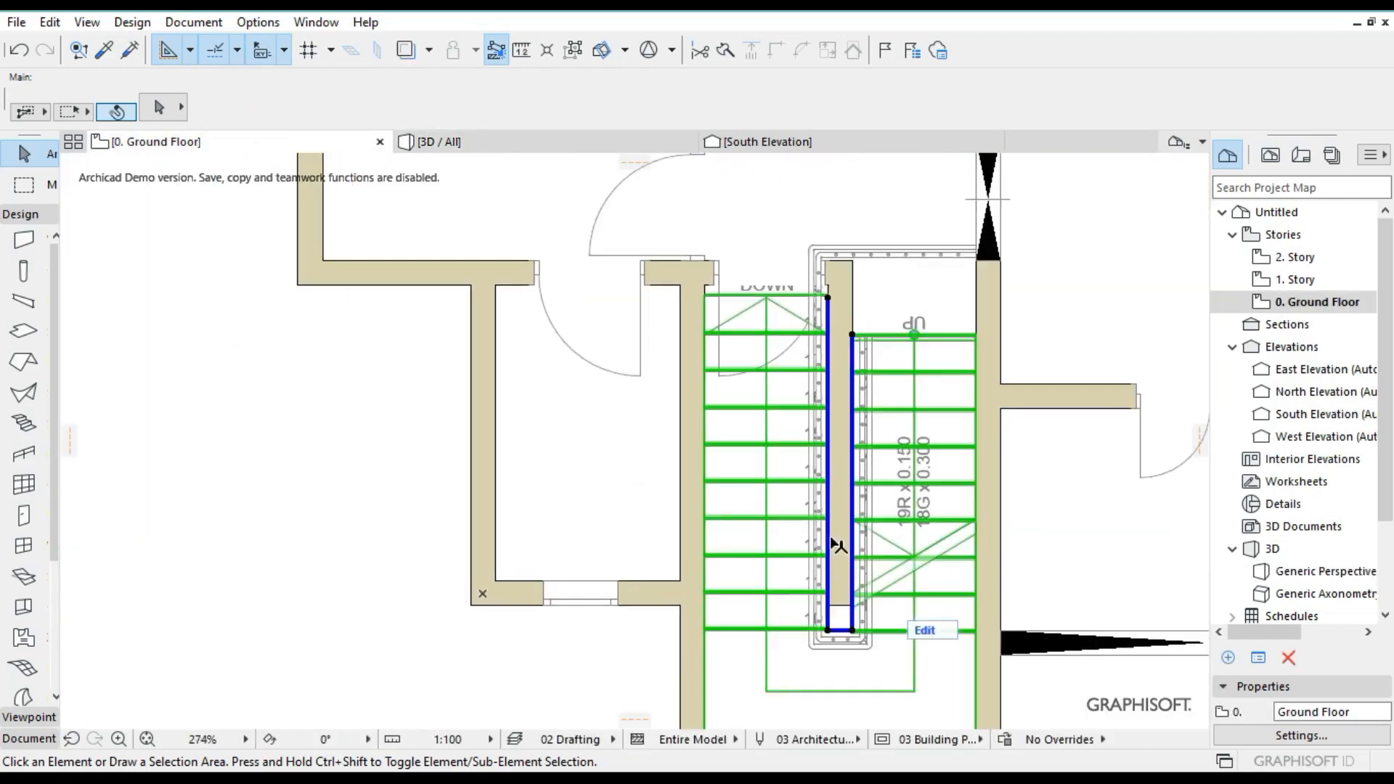
left_click(833, 540)
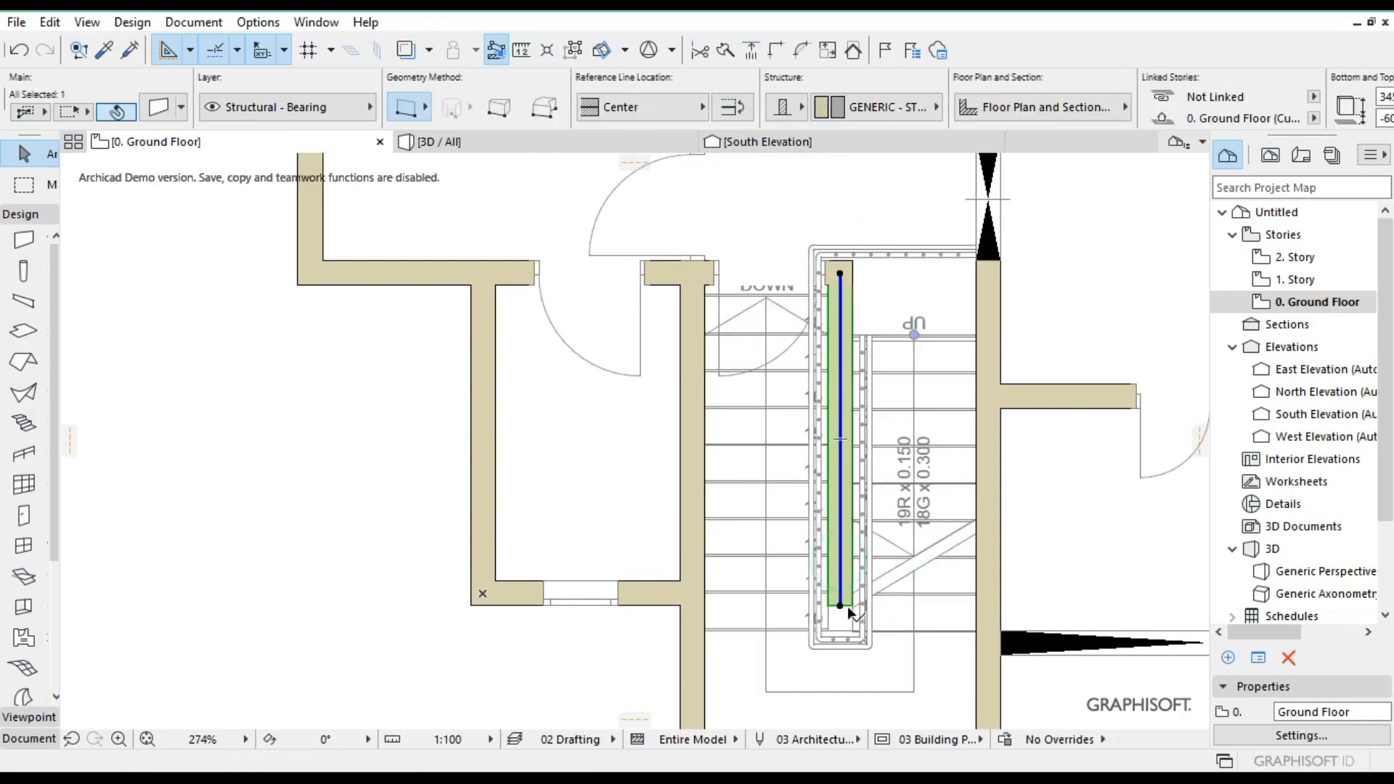
scroll(847, 607, "up", 5)
left_click(830, 600)
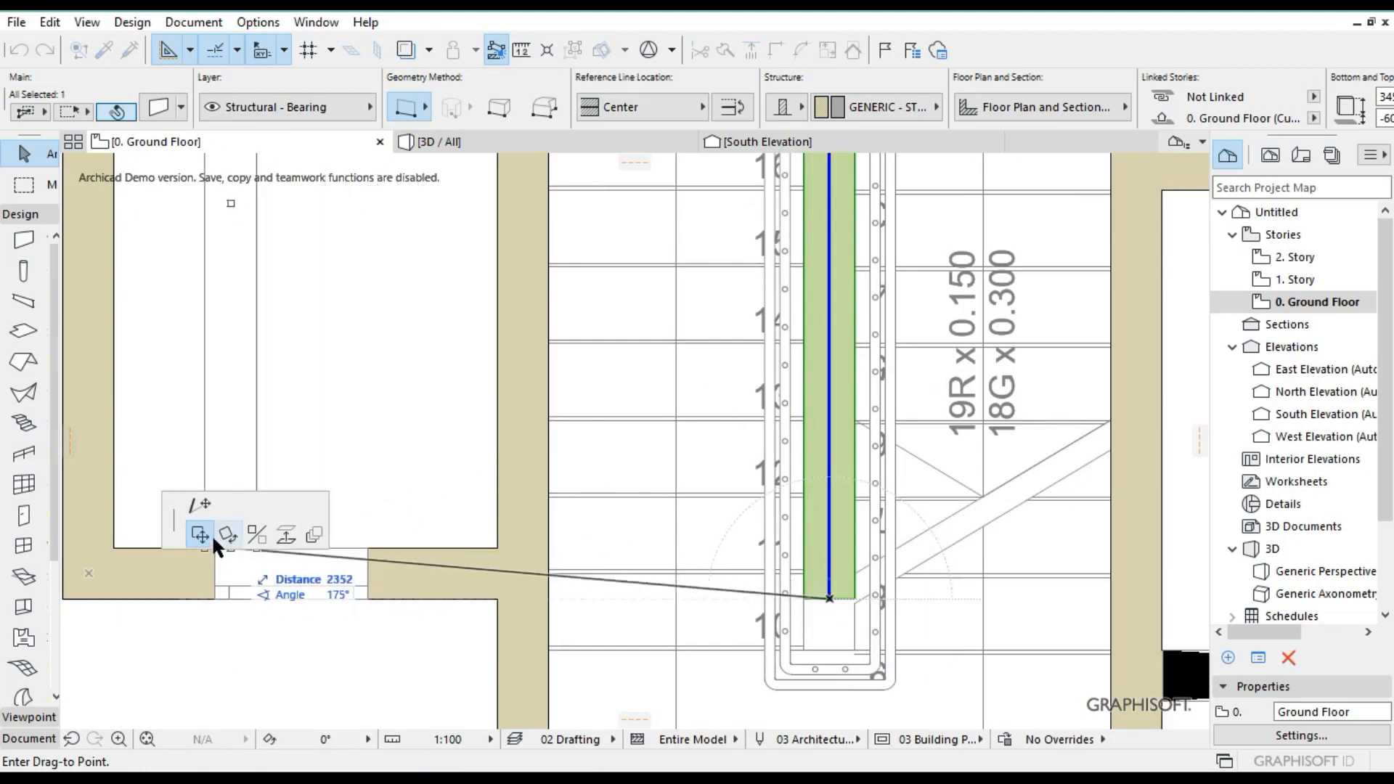
left_click(201, 506)
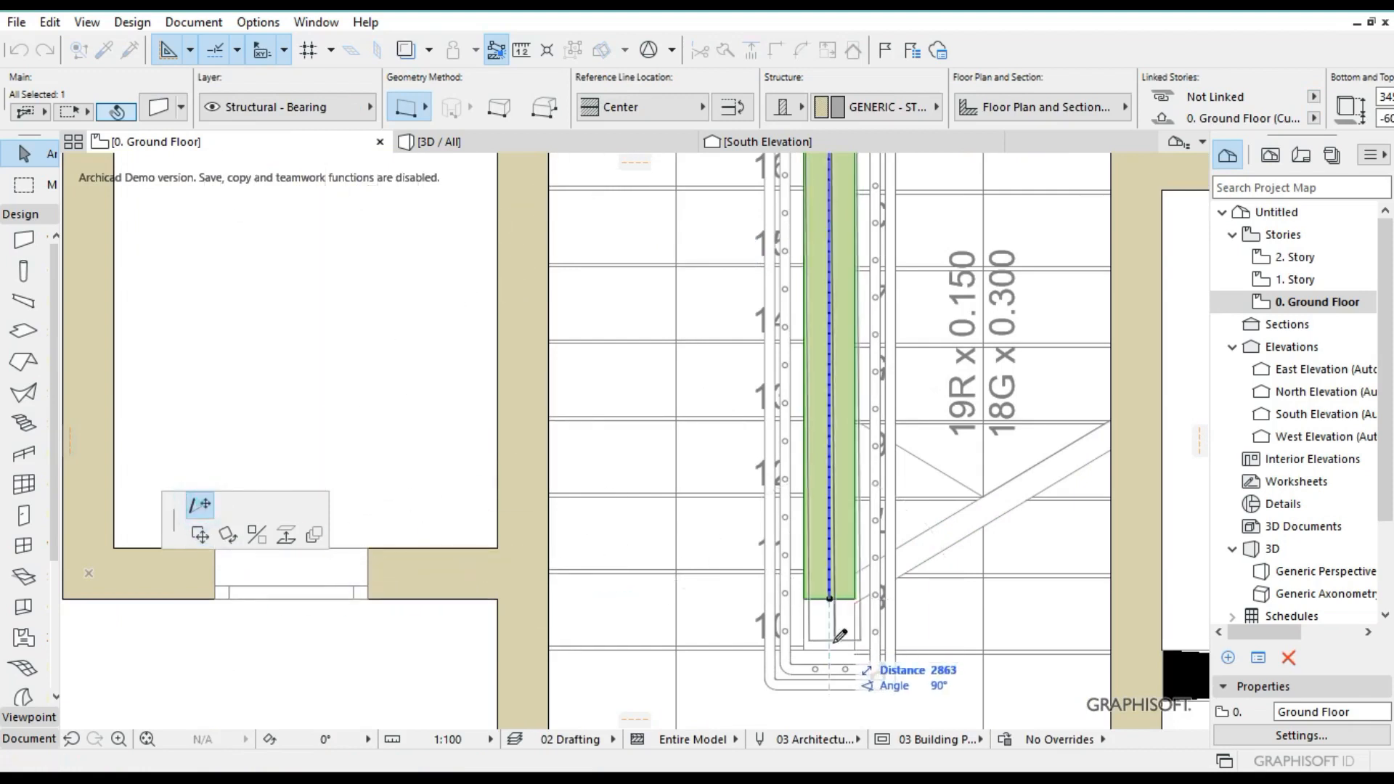
left_click(831, 644)
scroll(832, 643, "down", 3)
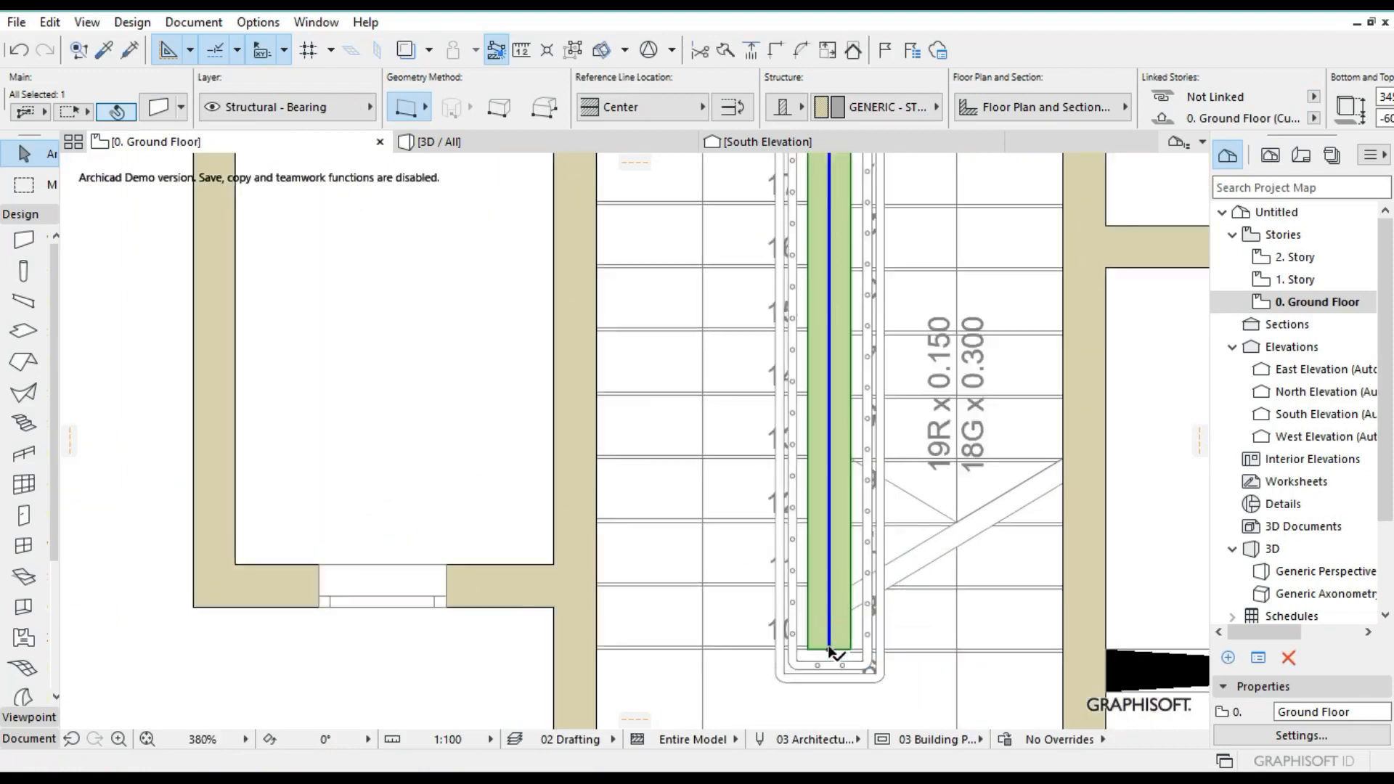
key("Escape")
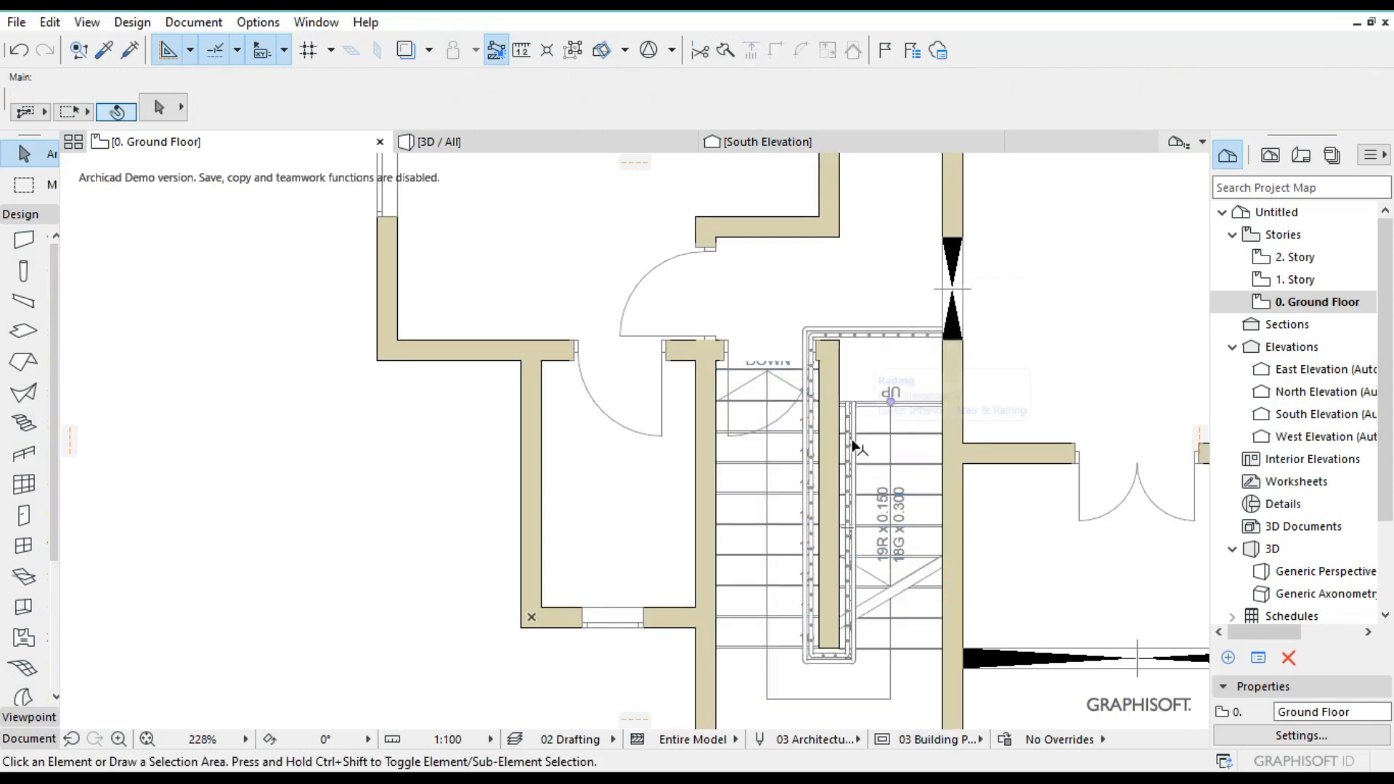
Draw a building section line about 5080 long lengthwise between the stair flights and through the landing, looking toward the flight marked DOWN.
left_click(35, 714)
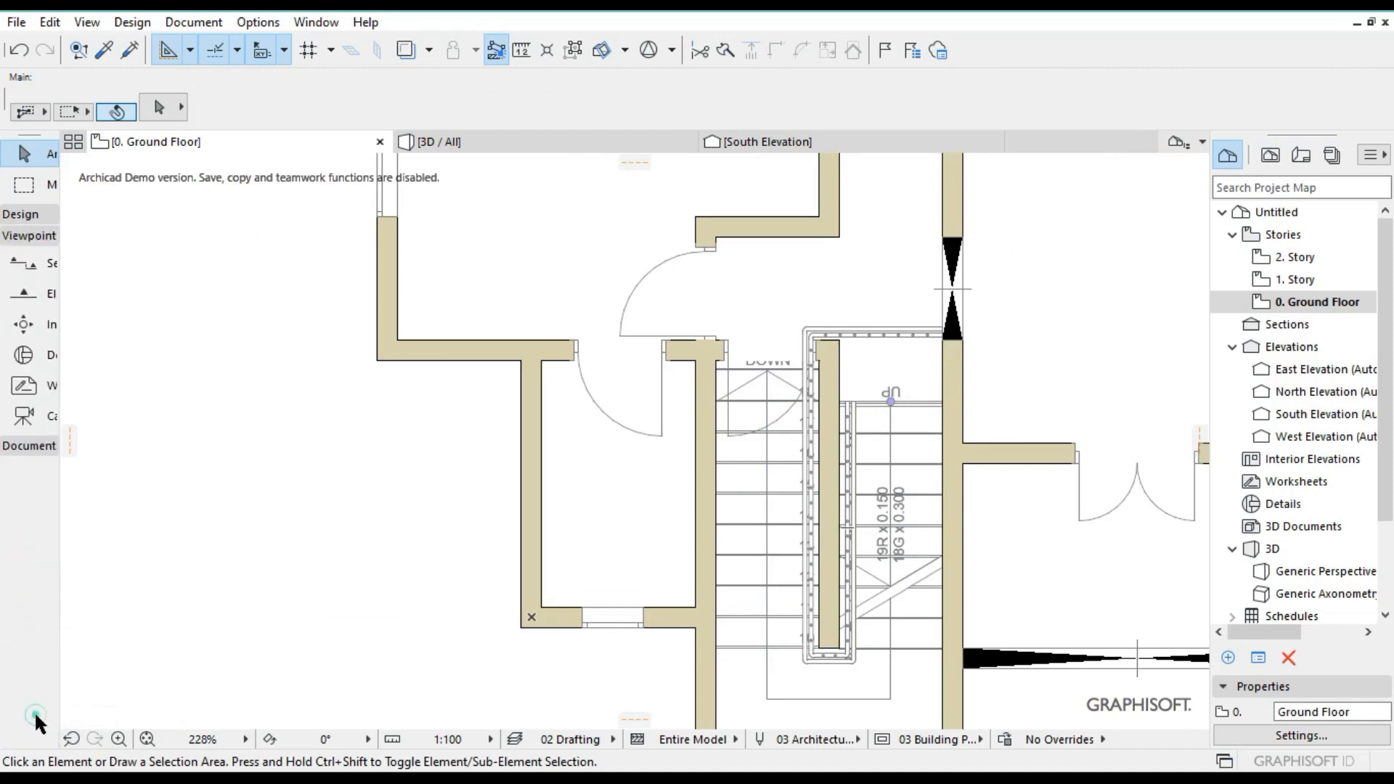
left_click(24, 263)
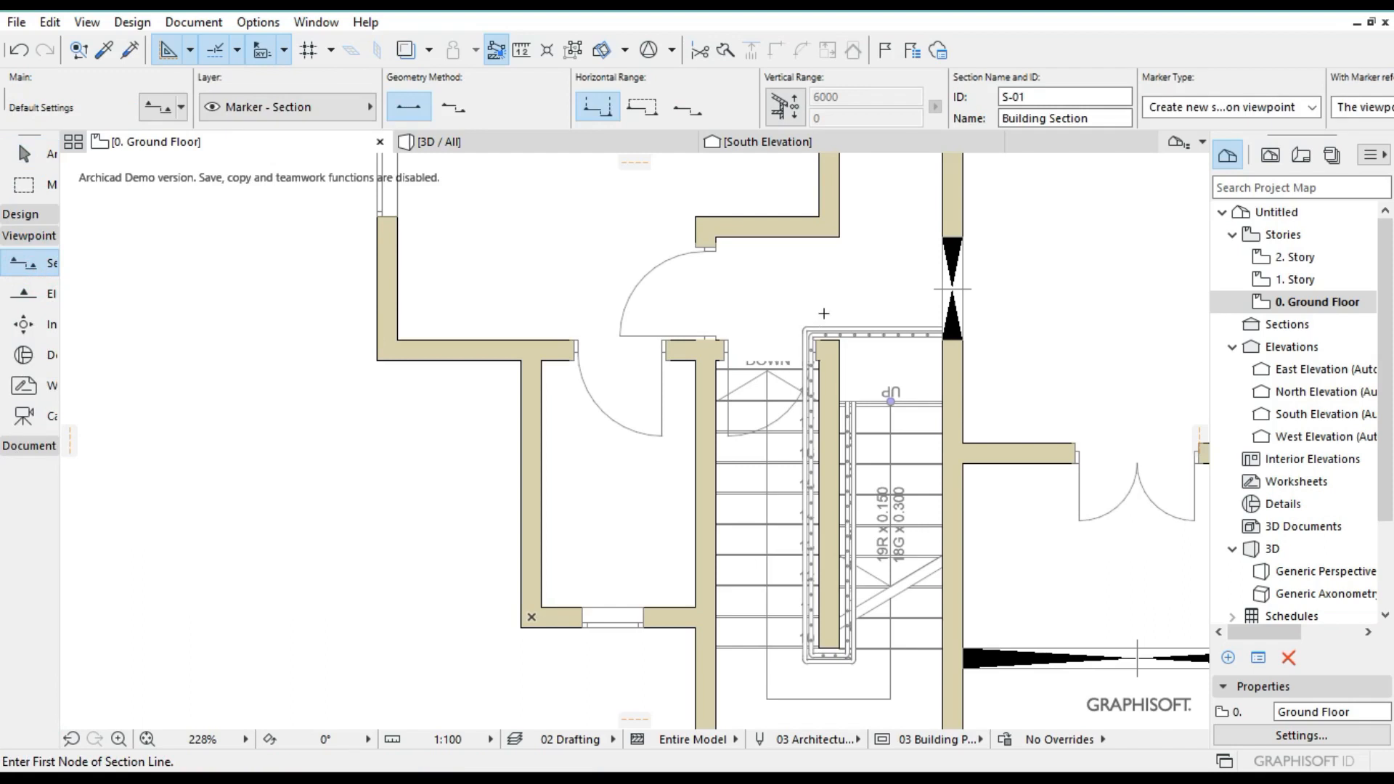
left_click(813, 299)
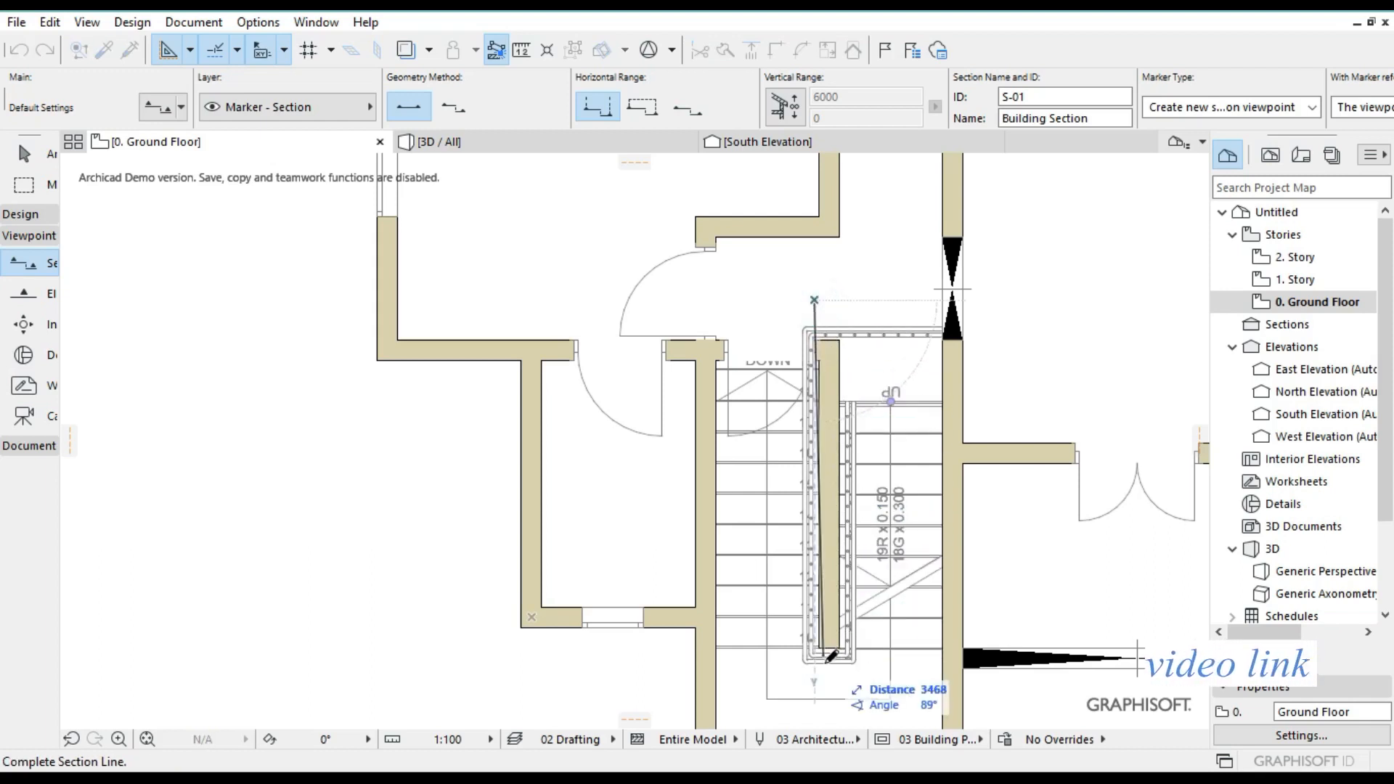
left_click(818, 702)
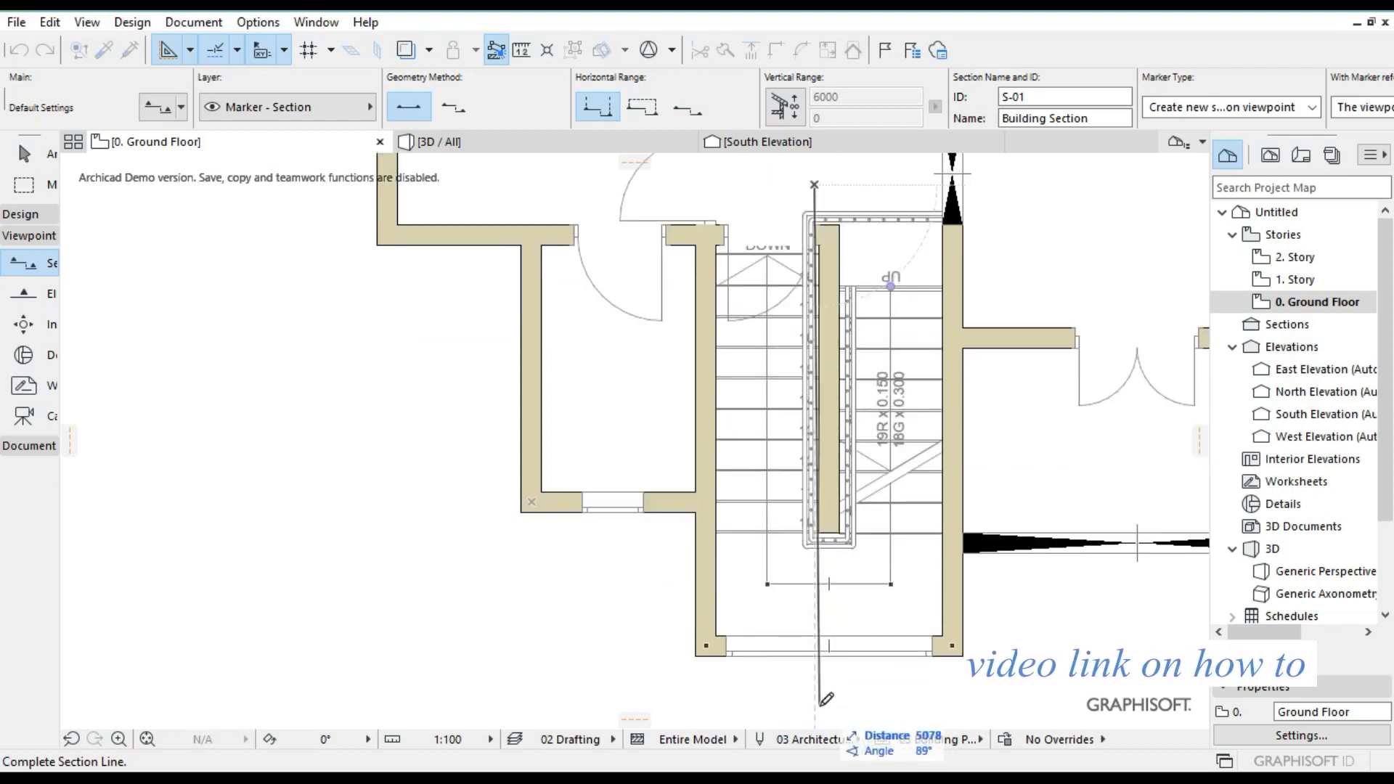
left_click(790, 705)
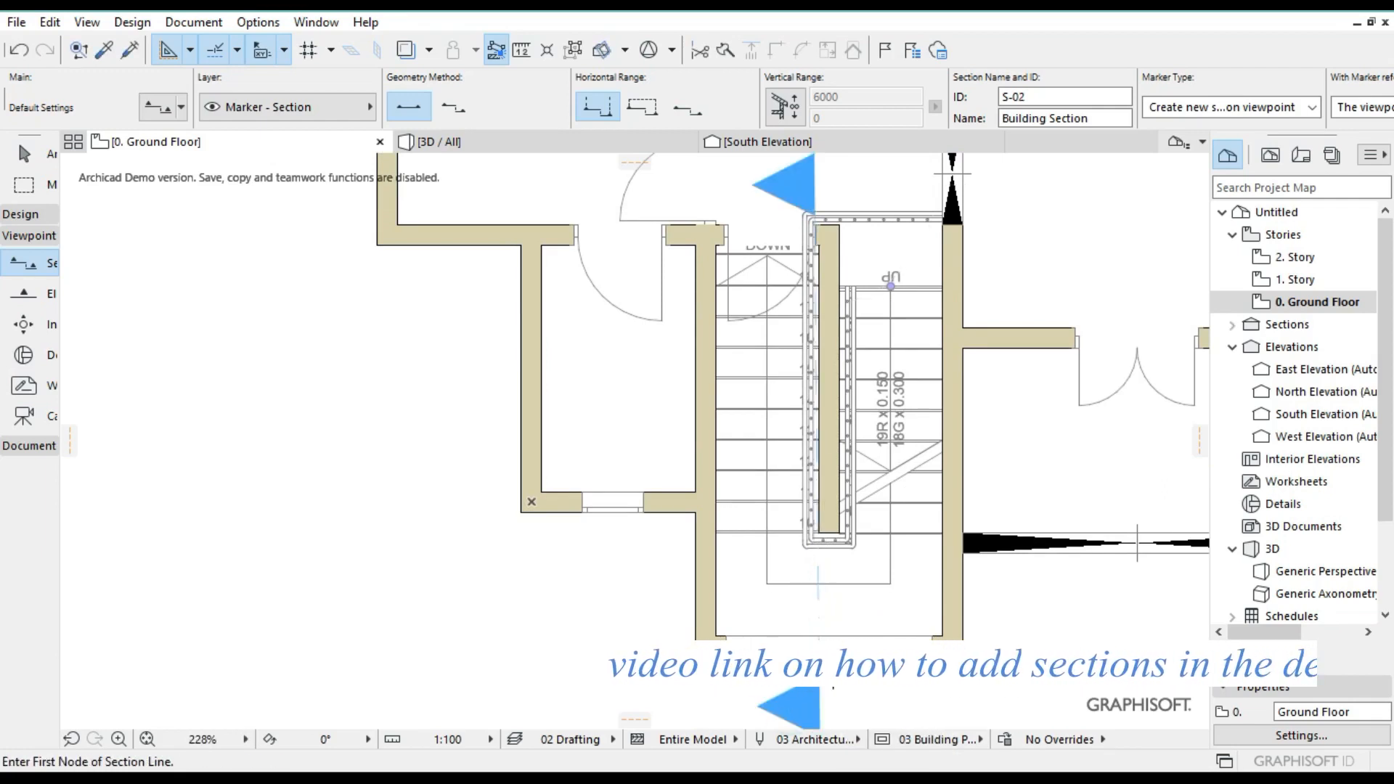
key("Escape")
Open the new stair section S-01 with the current view settings.
left_click(820, 702)
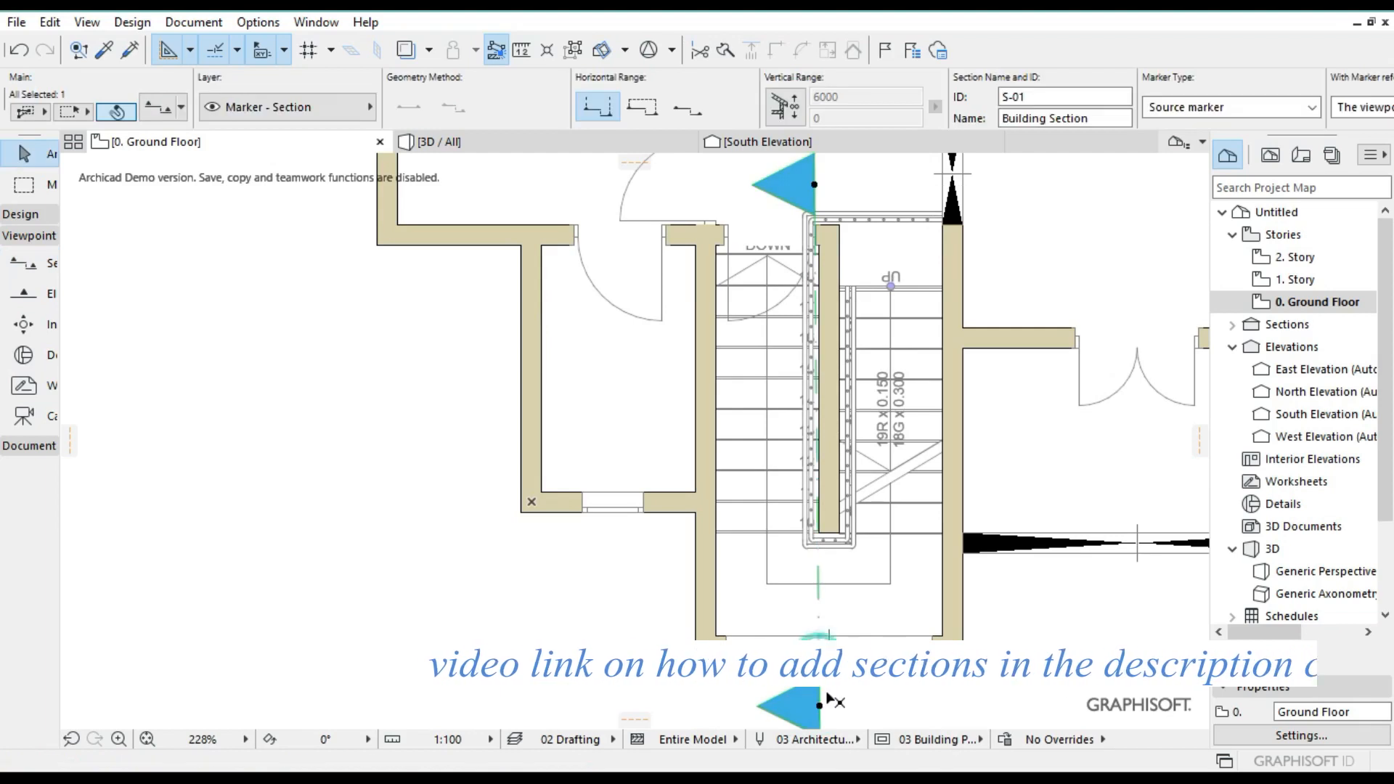
right_click(826, 694)
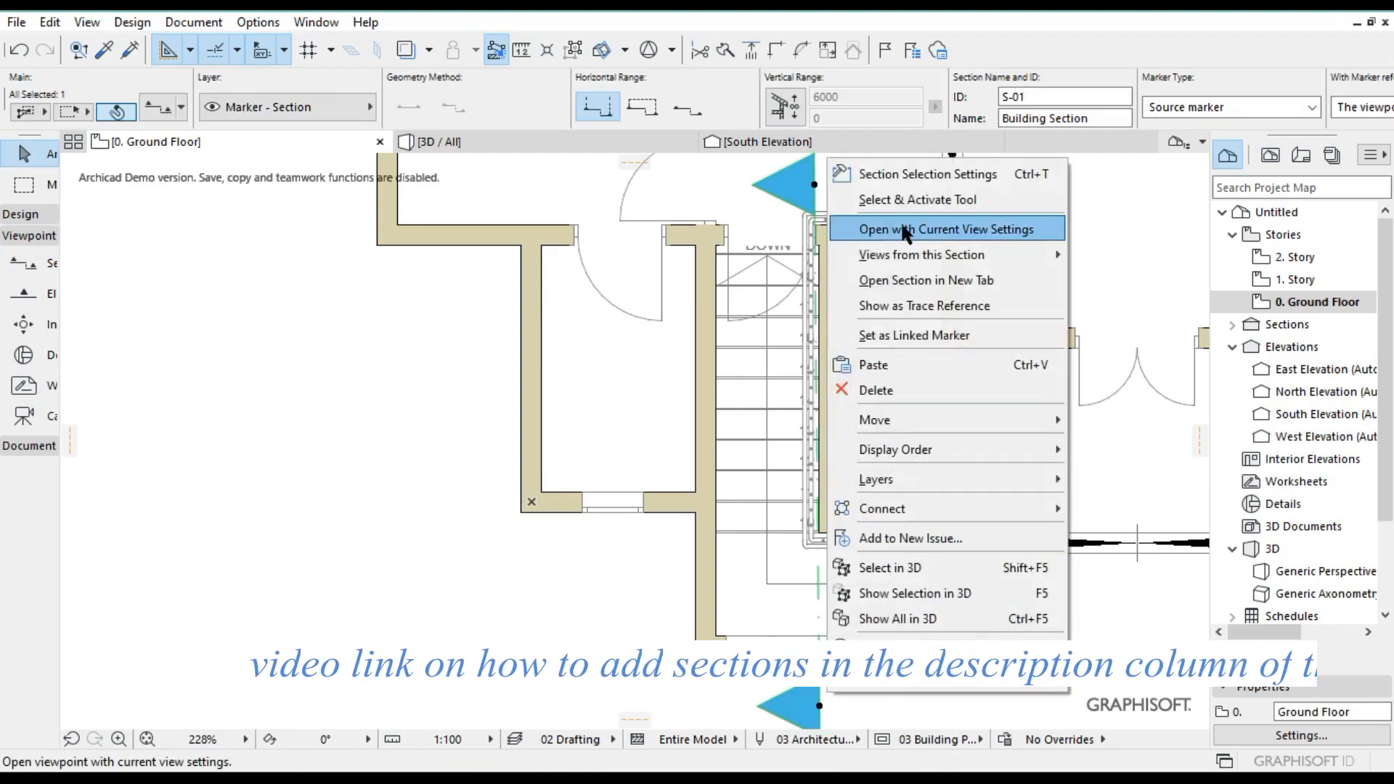
left_click(900, 221)
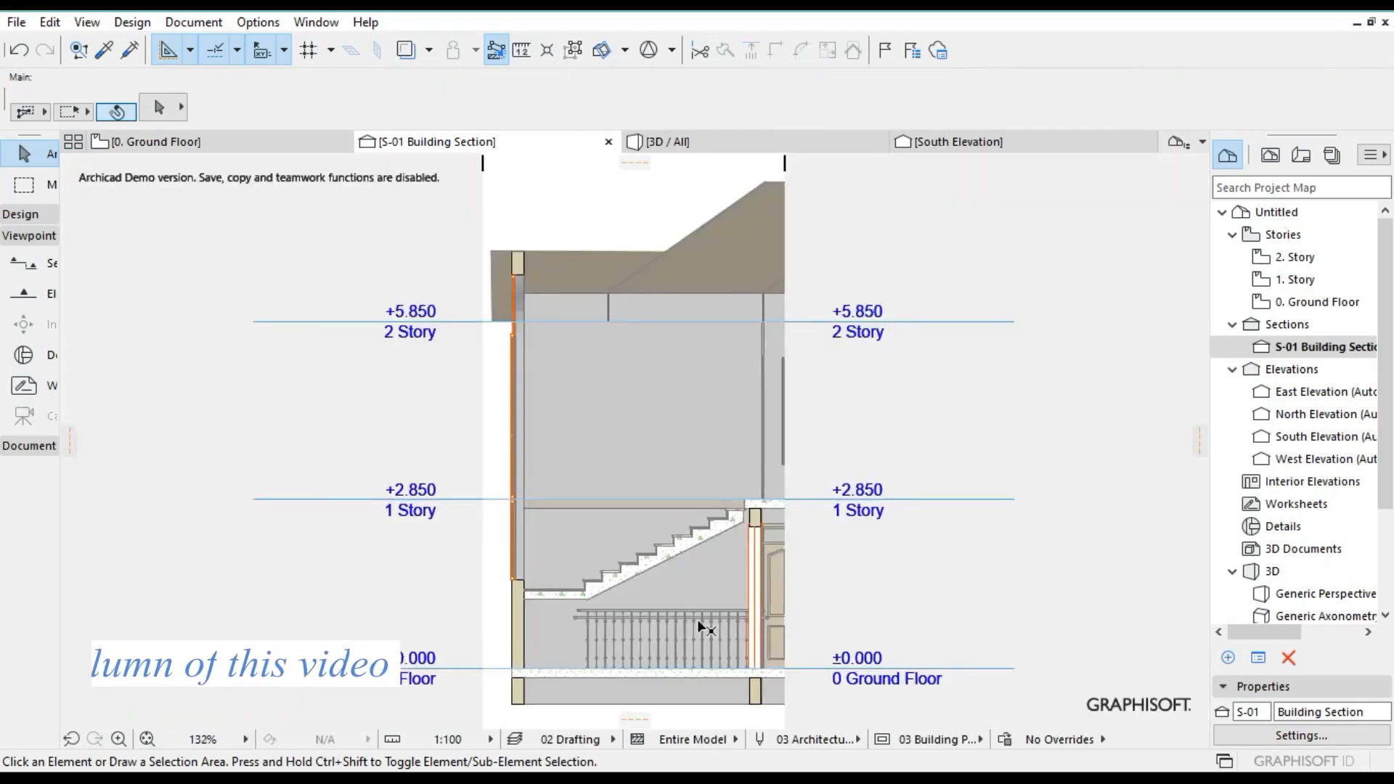
Stretch the stair railing's first base node at the landing edge vertically upward by 1350 in the section.
scroll(697, 624, "up", 5)
left_click(422, 604)
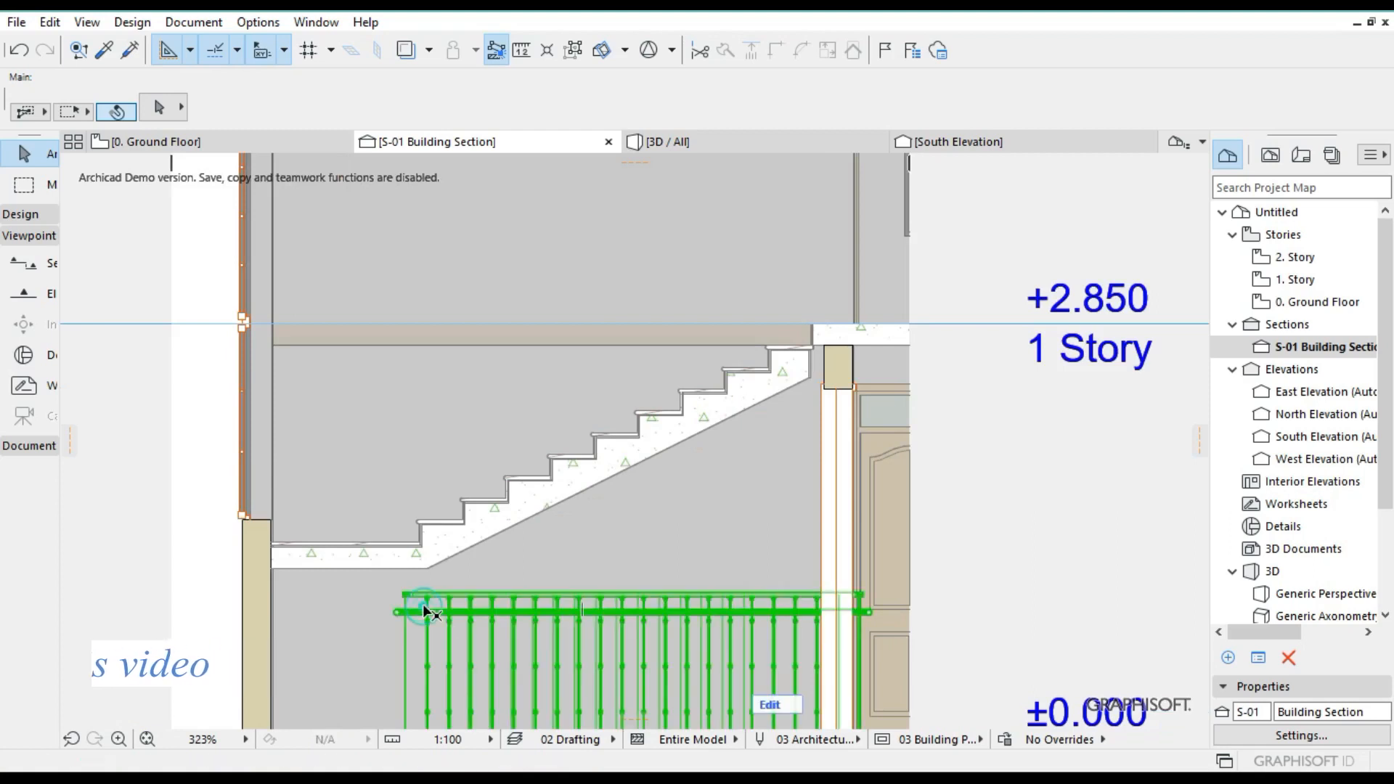
scroll(511, 651, "down", 5)
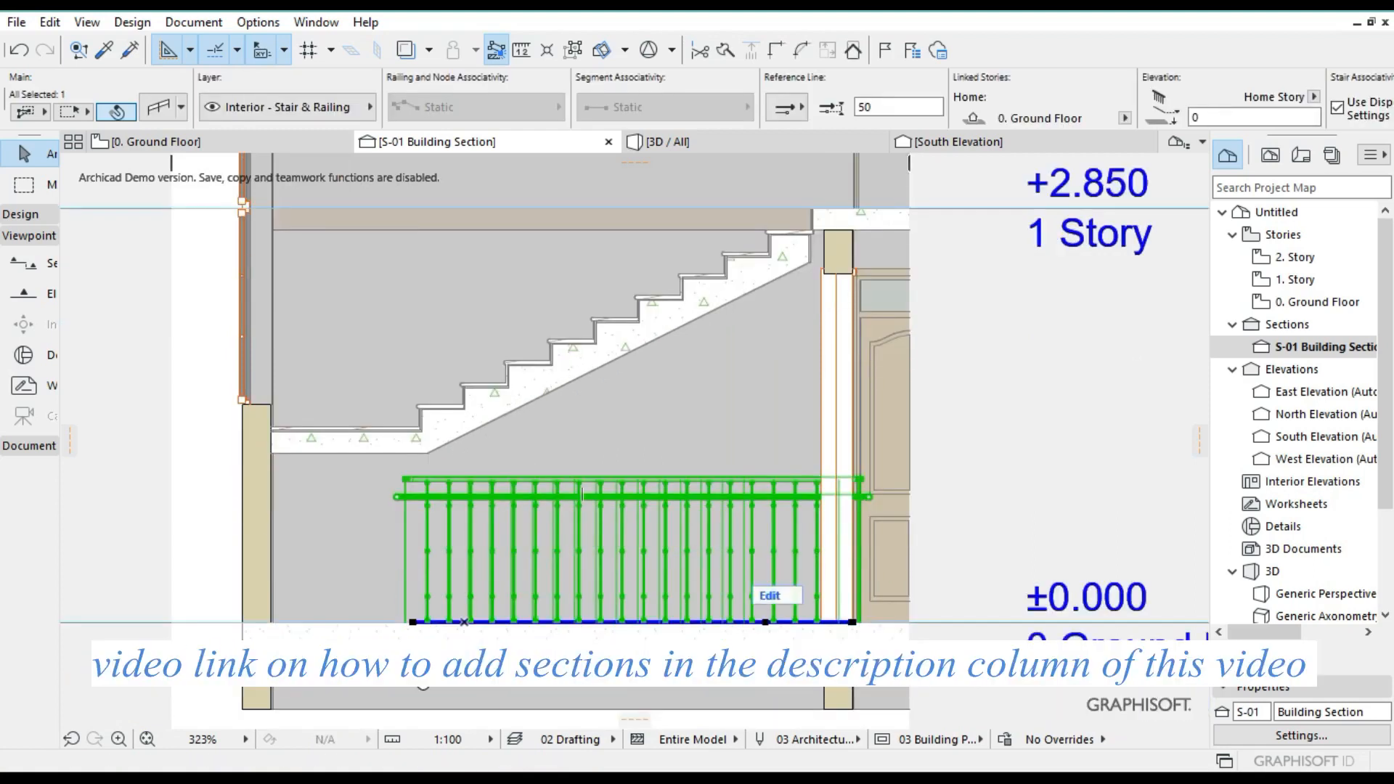
left_click(412, 563)
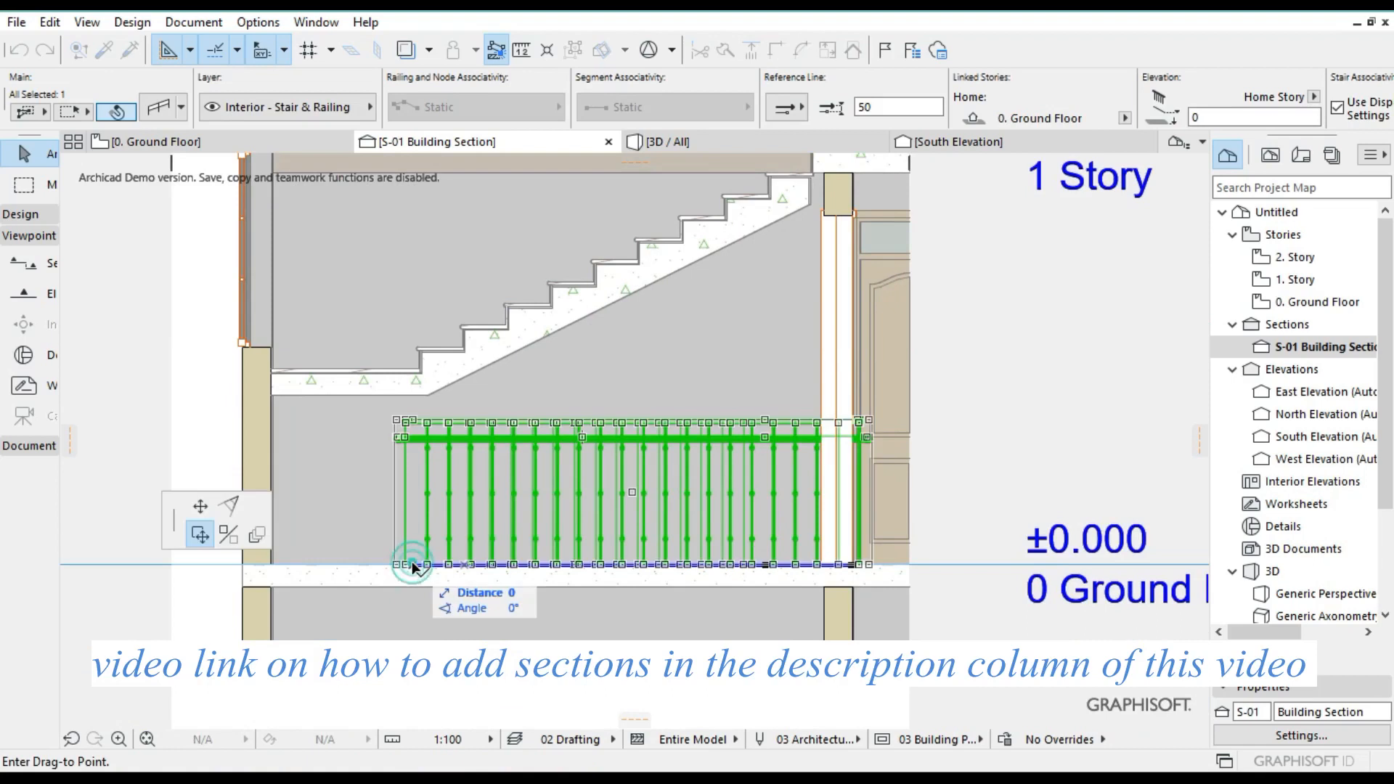
left_click(201, 505)
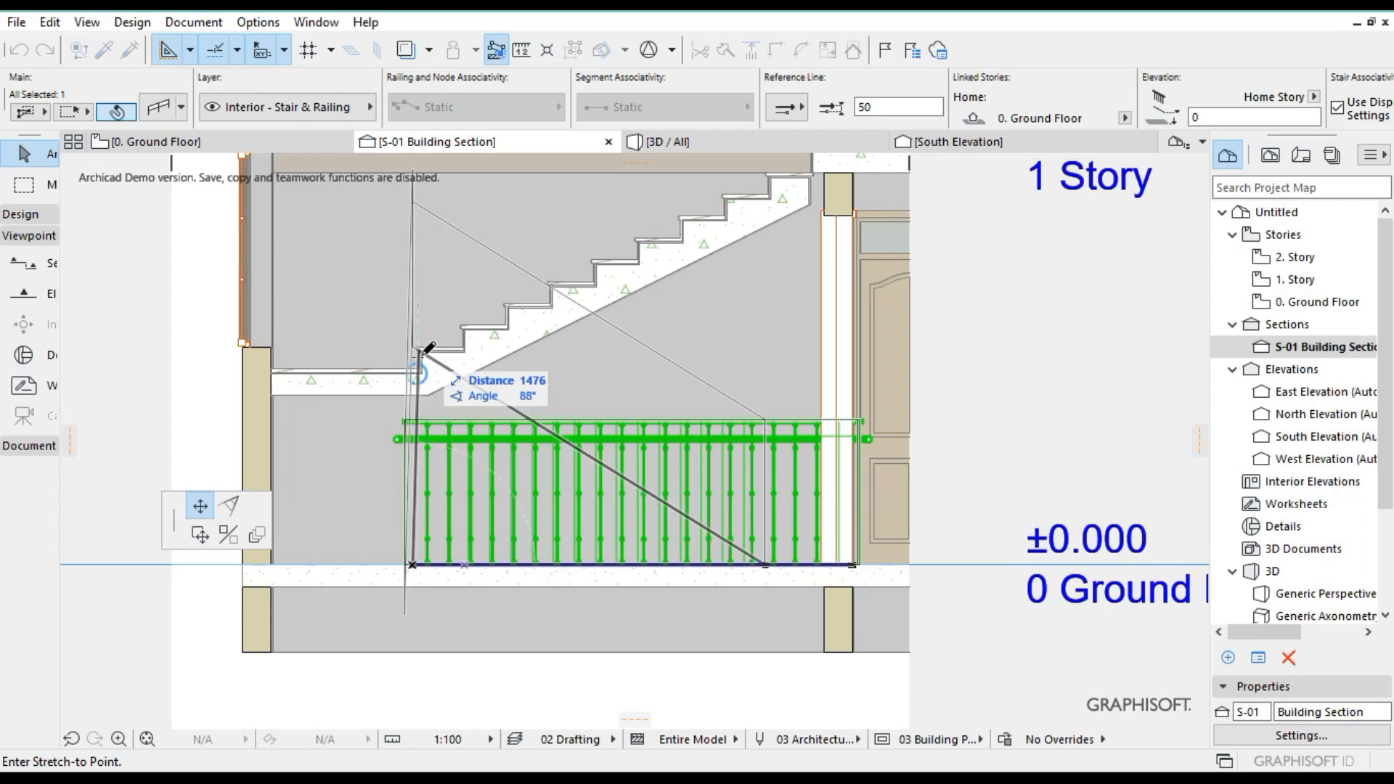
scroll(427, 350, "up", 3)
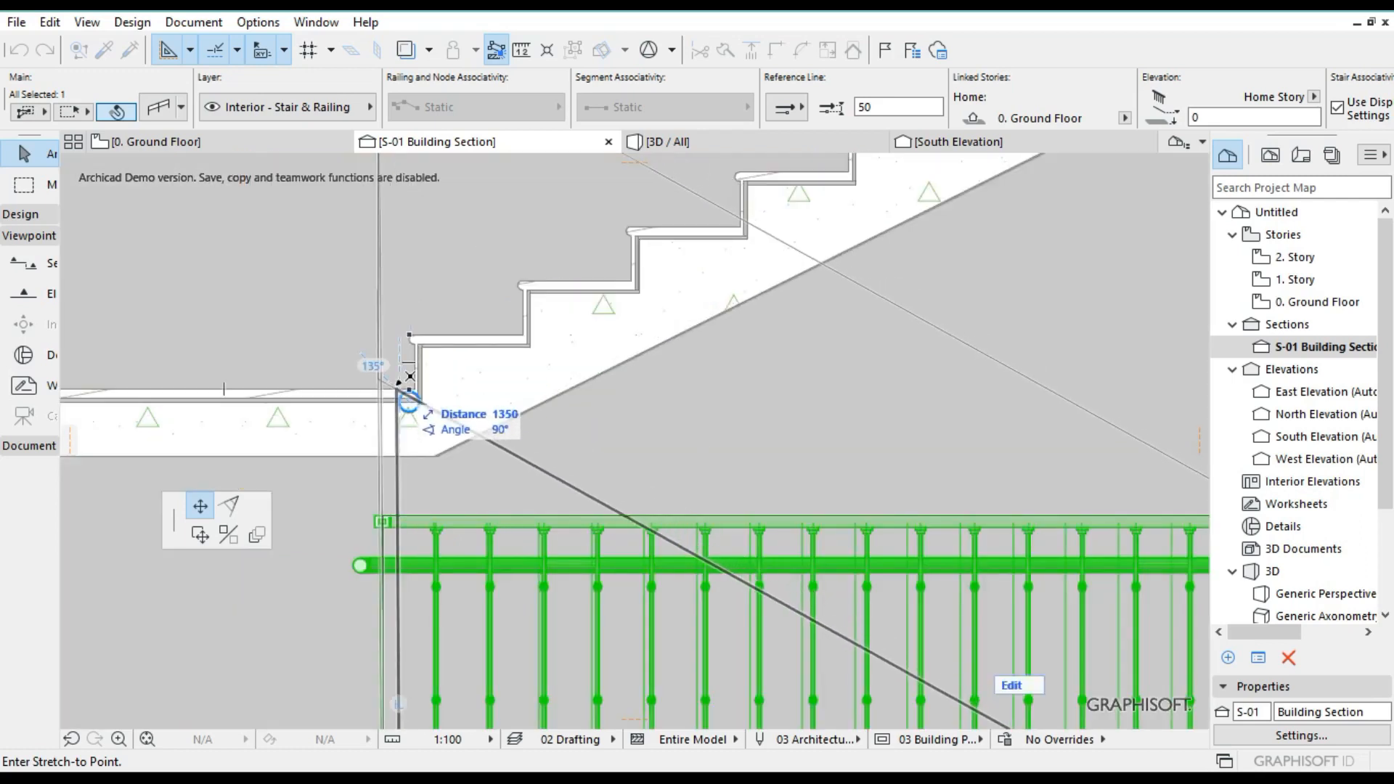
type("1")
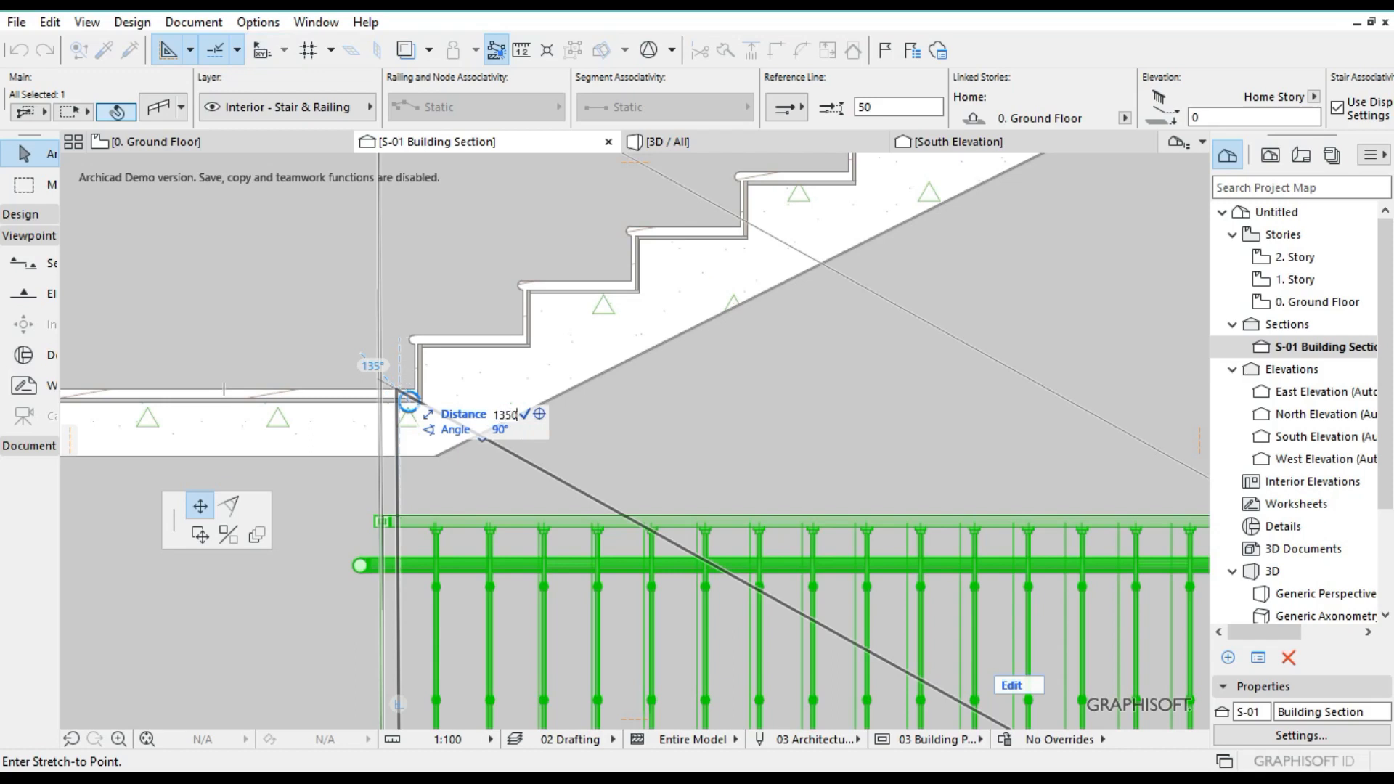
key("Return")
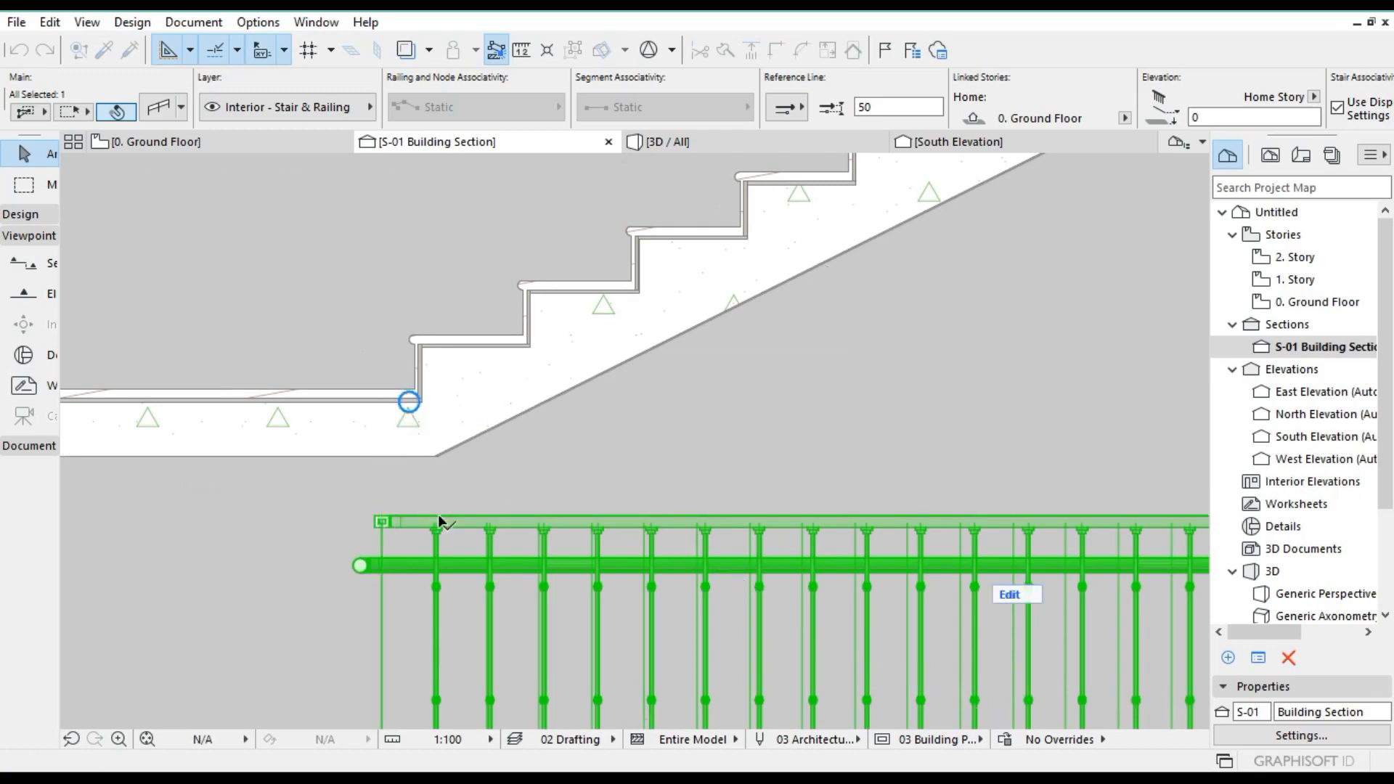
scroll(455, 532, "down", 3)
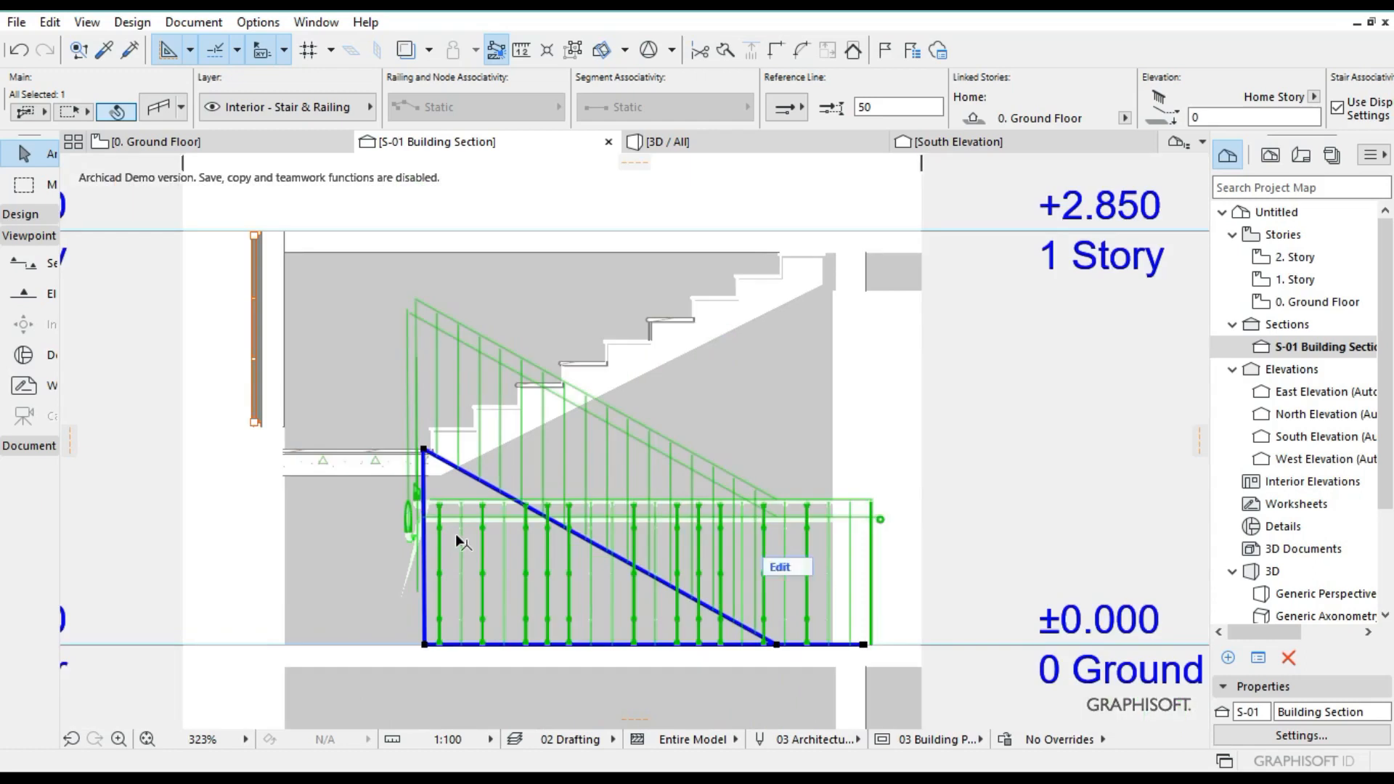
Raise the other railing base node below the landing edge by 1350 to the landing level.
scroll(737, 489, "down", 2)
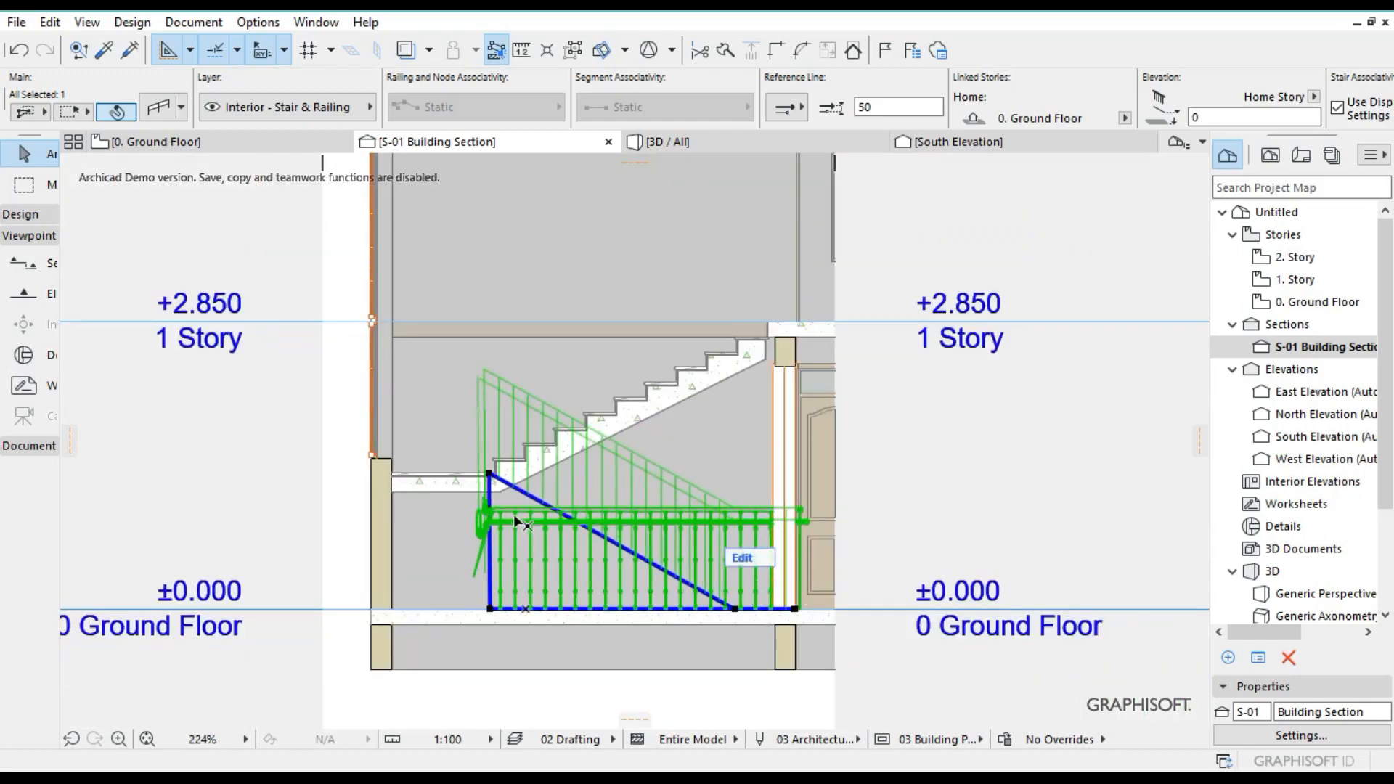
scroll(513, 514, "up", 4)
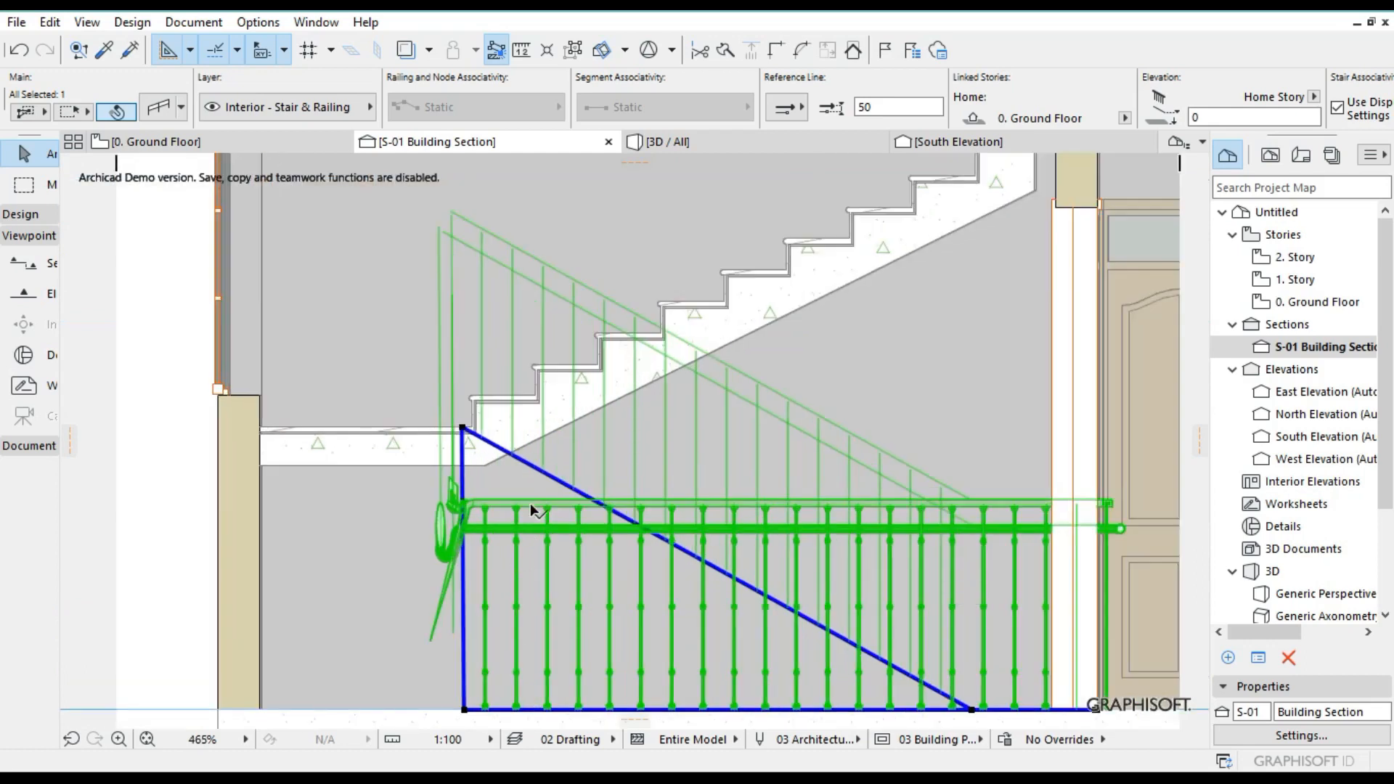
scroll(530, 508, "down", 5)
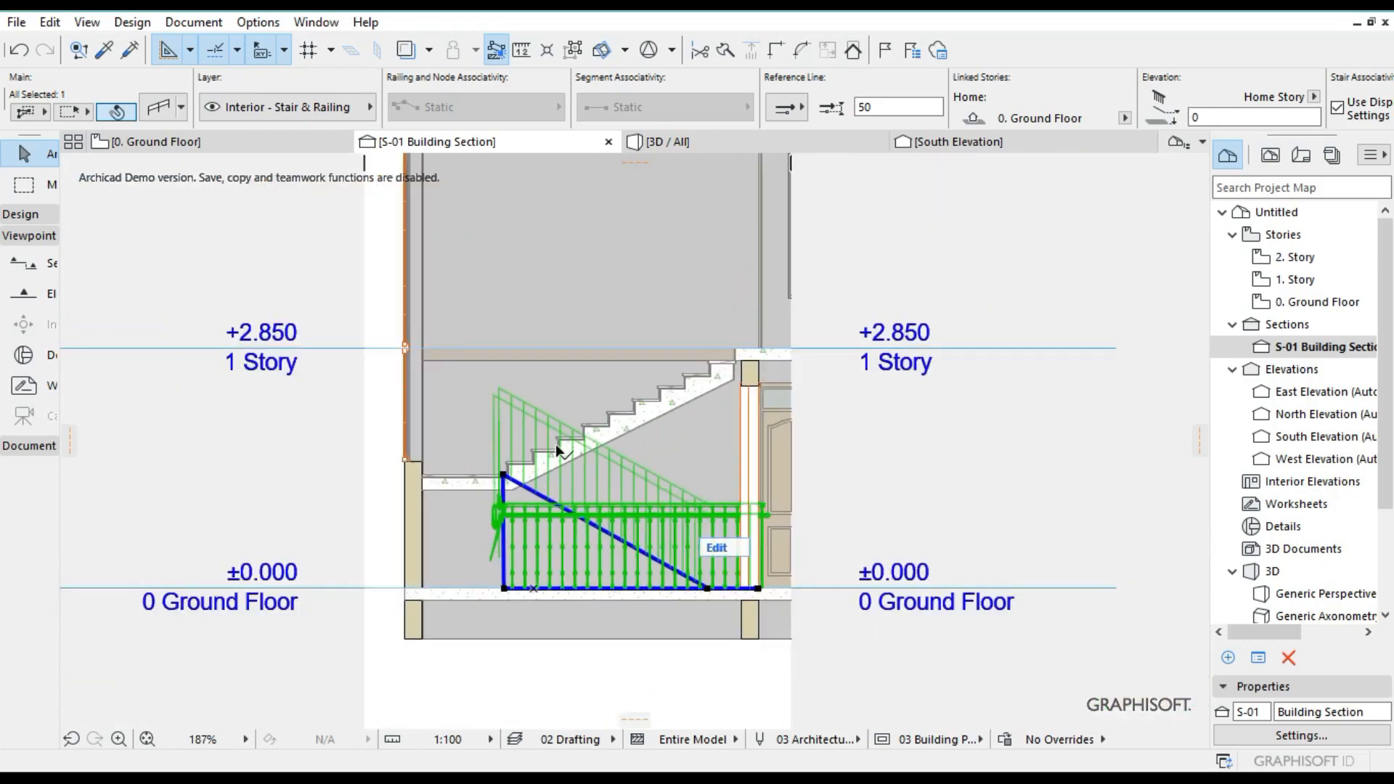
scroll(572, 521, "down", 3)
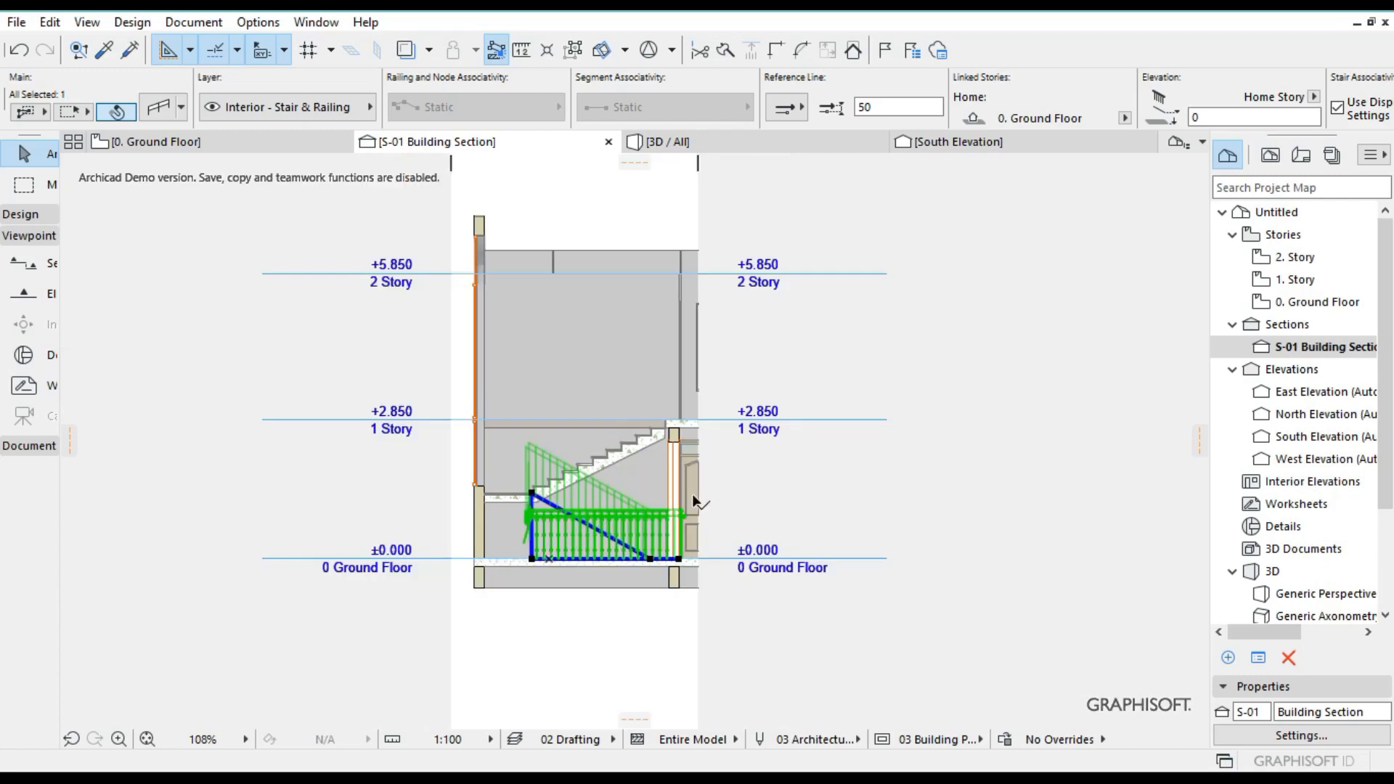
scroll(570, 526, "up", 6)
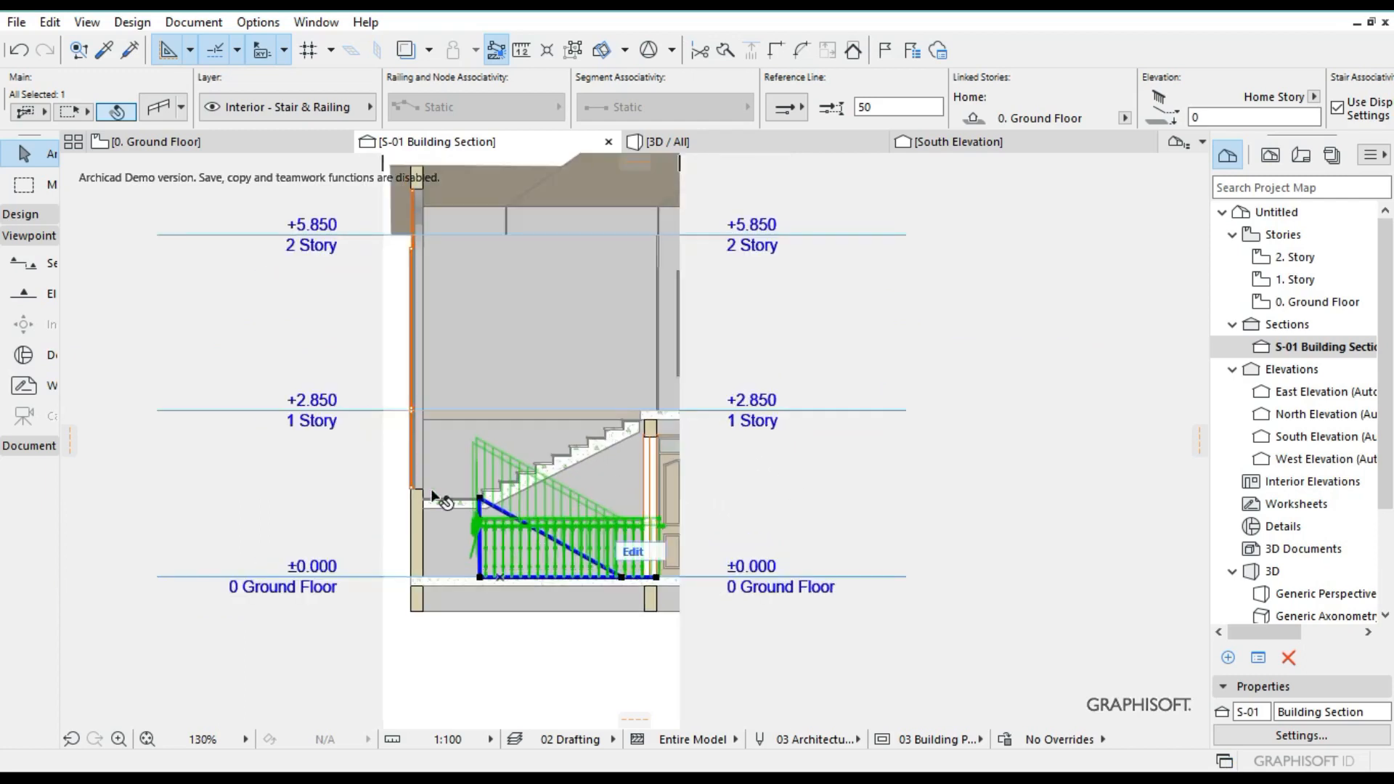
scroll(496, 568, "up", 1)
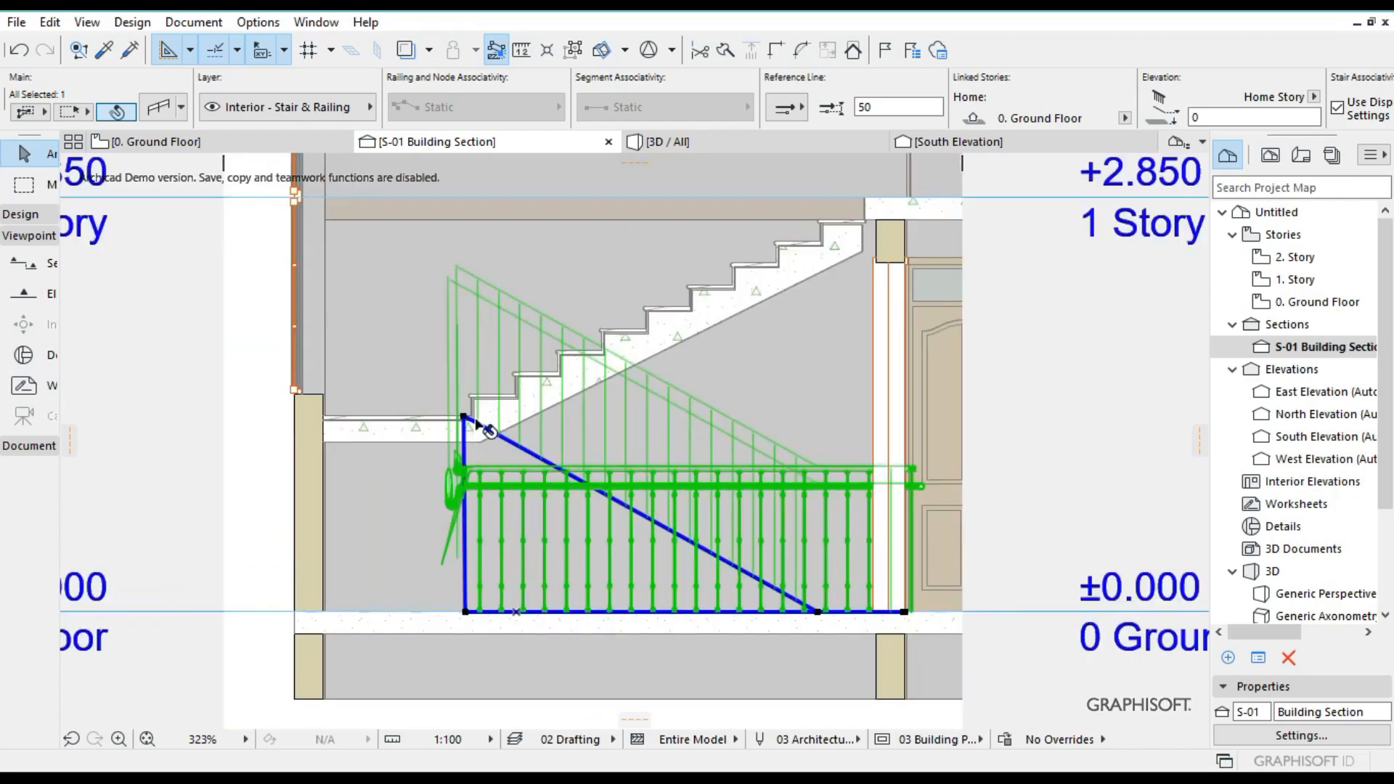
left_click(466, 612)
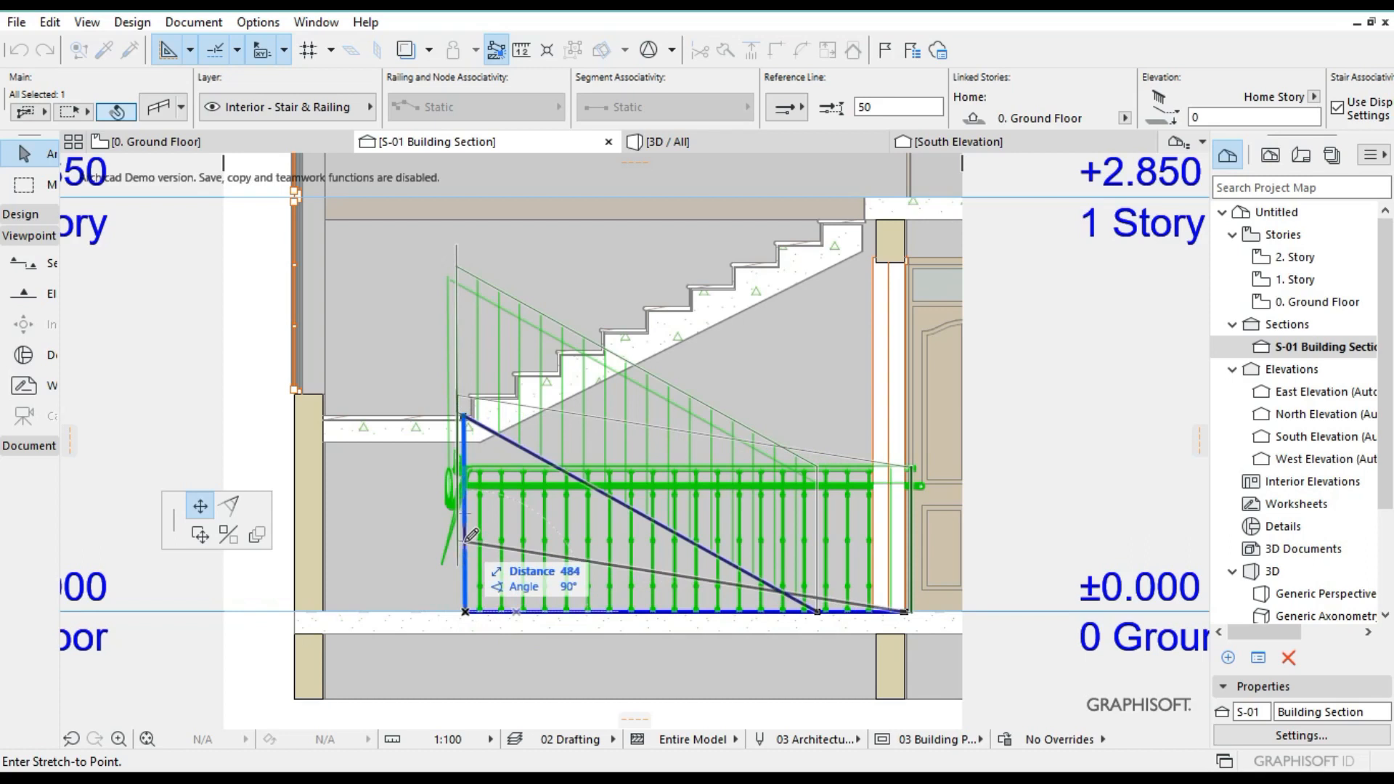
type("13")
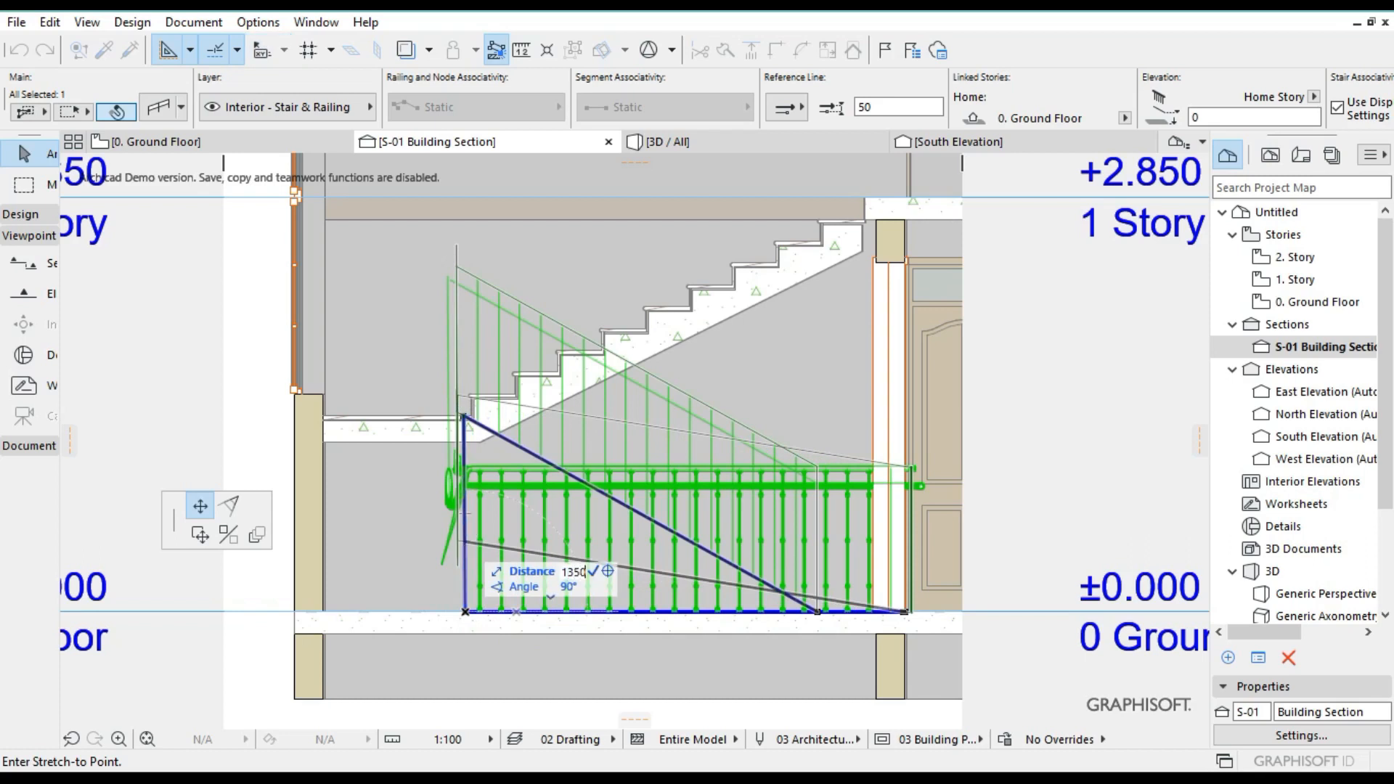
type("50")
key("Return")
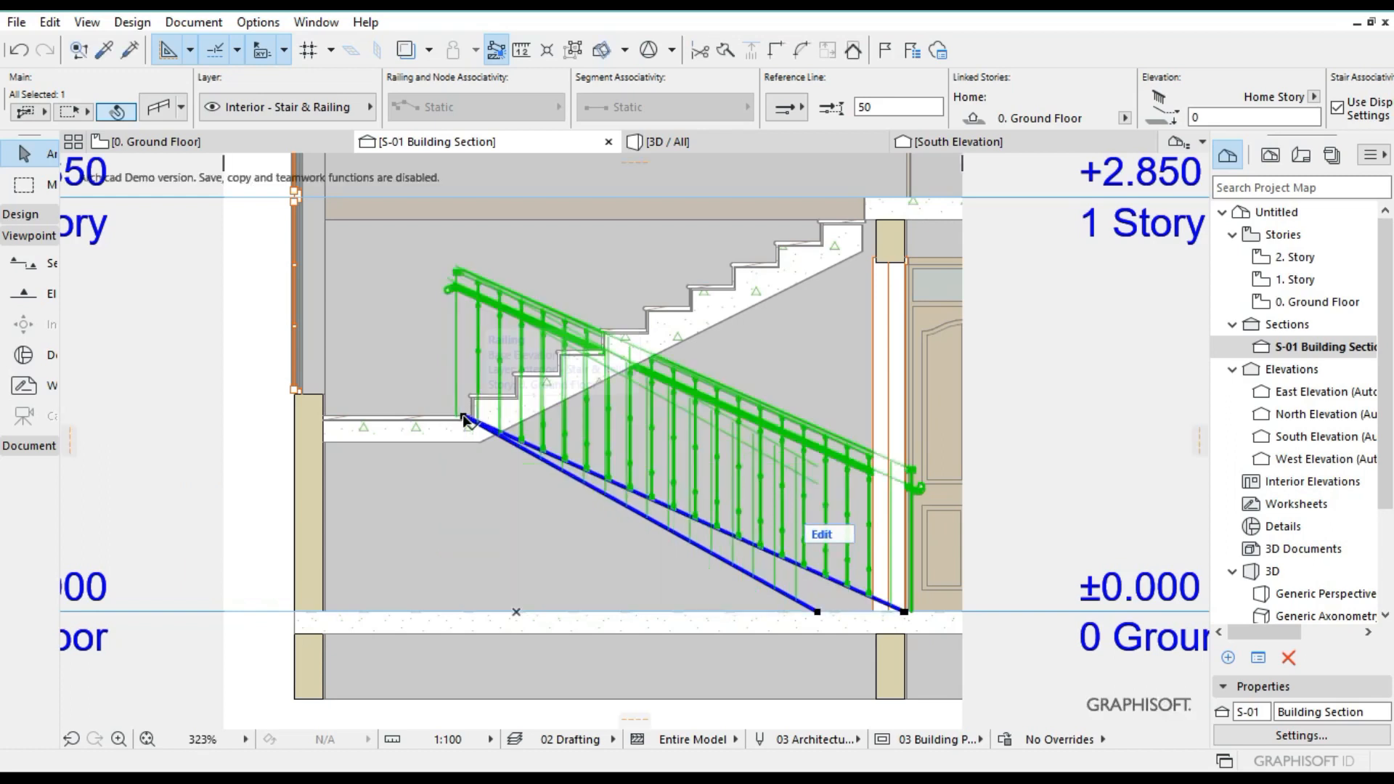
Stretch the railing node at the upper end of the second flight vertically upward by 2850 to the 1. Story level.
left_click(904, 612)
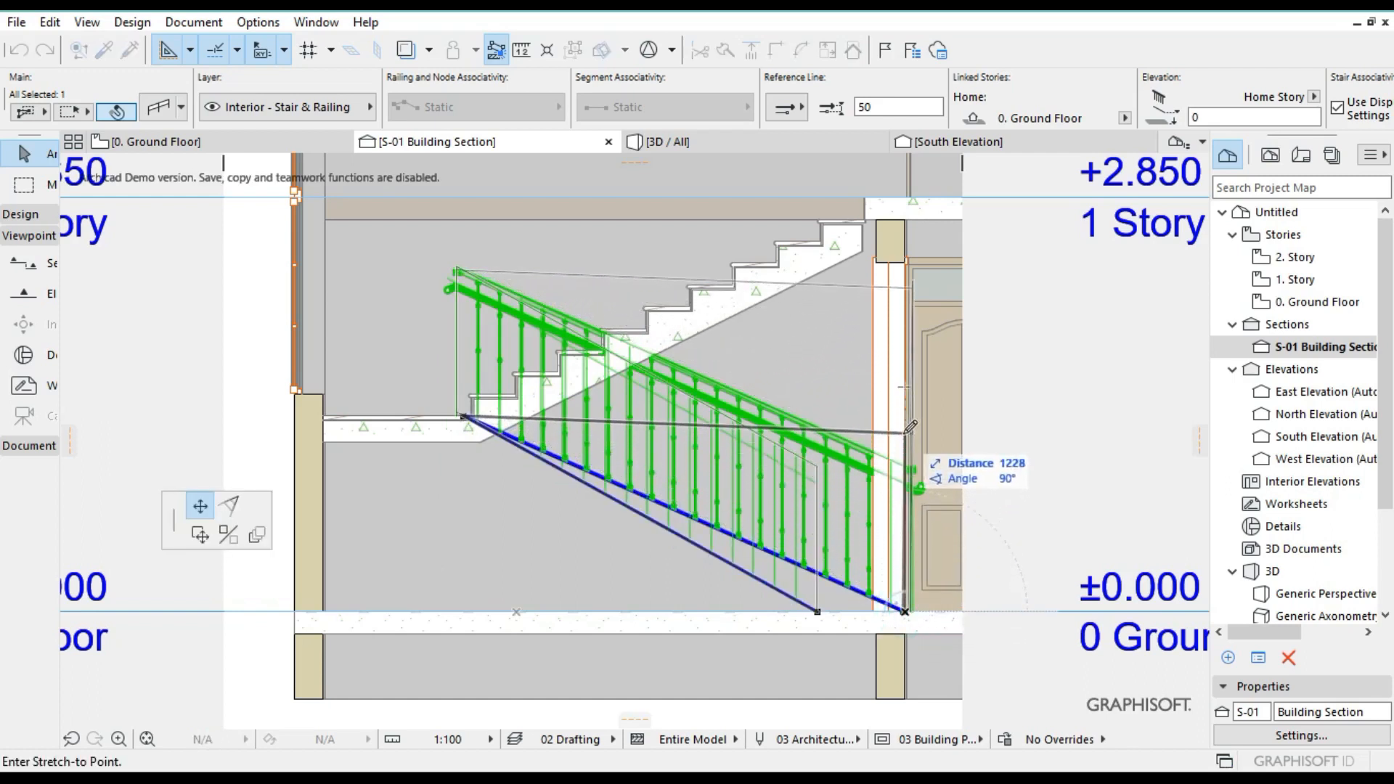
type("2")
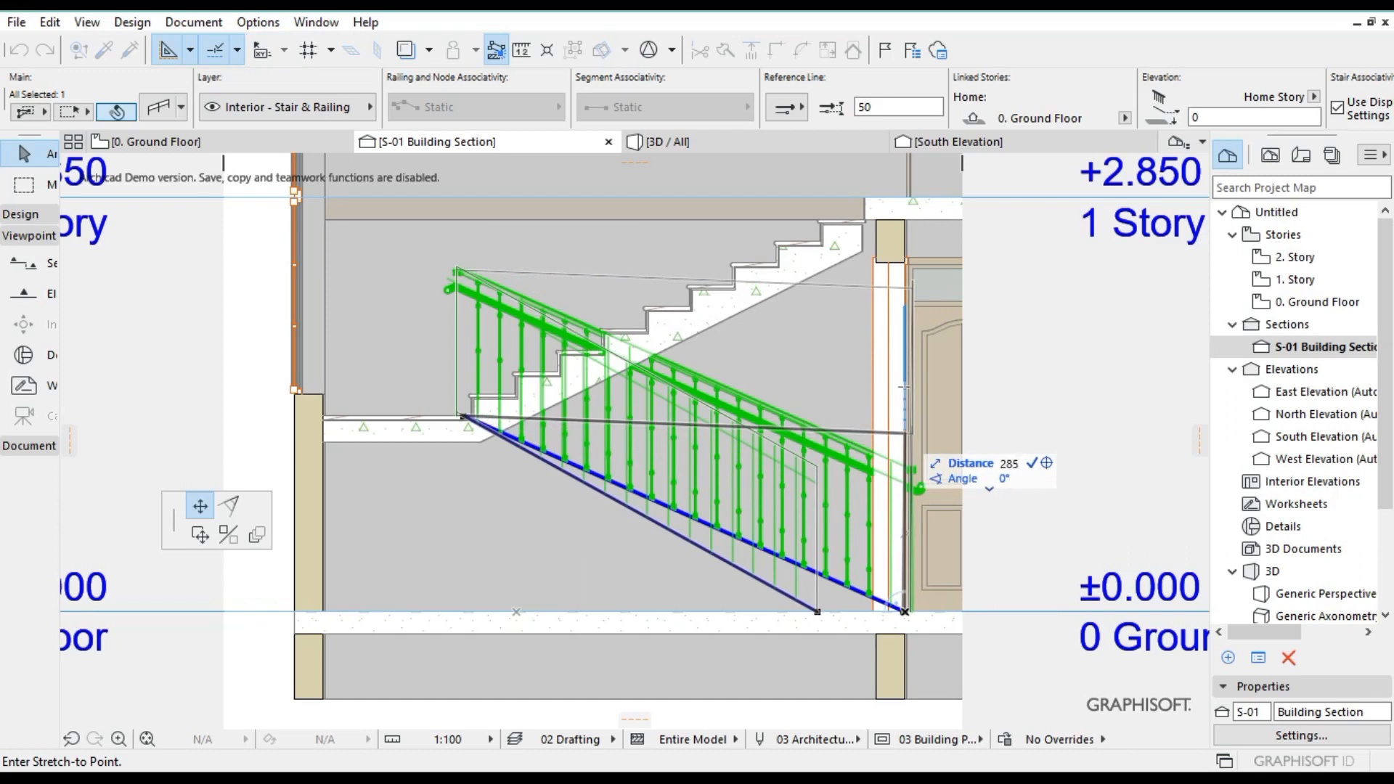
key("Return")
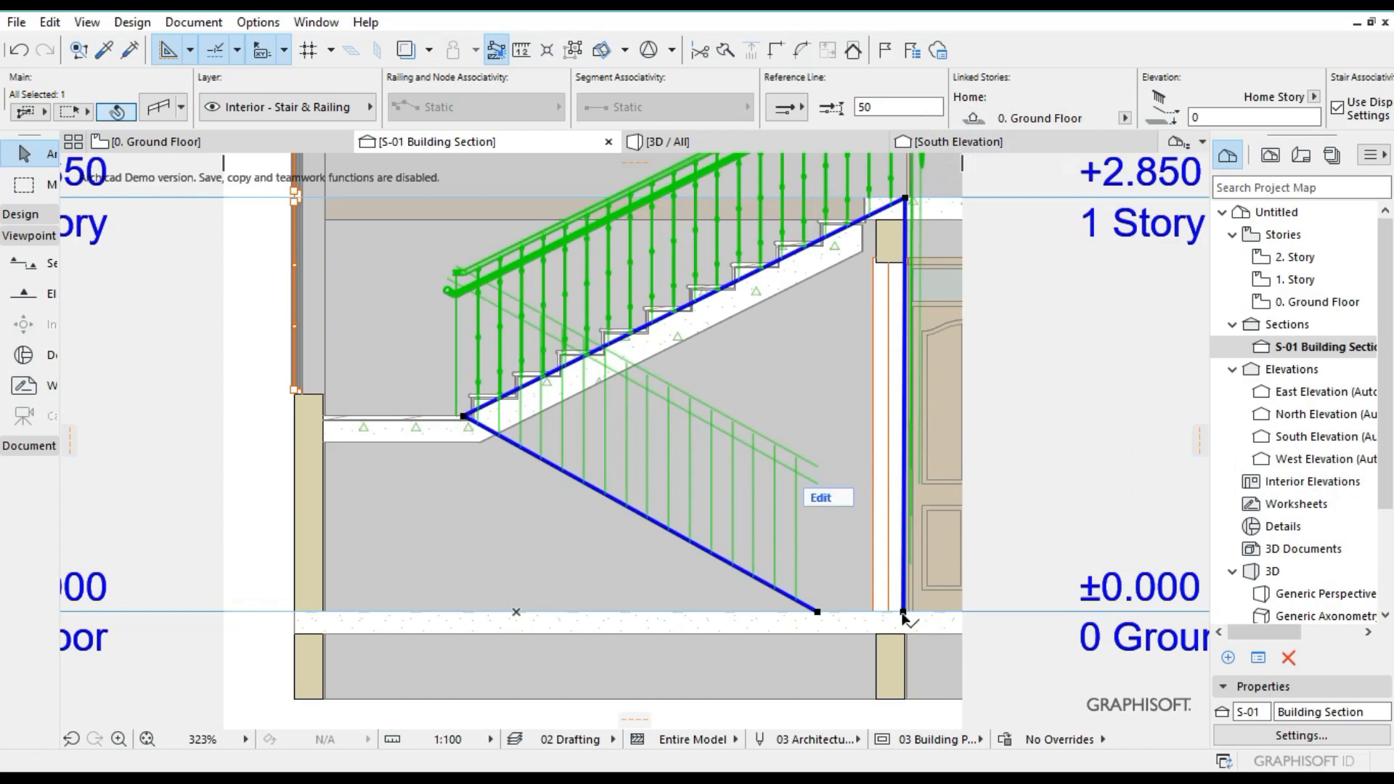
Raise the last railing node left on the ground floor beneath the upper landing by 2850 and deselect the railing.
left_click(903, 612)
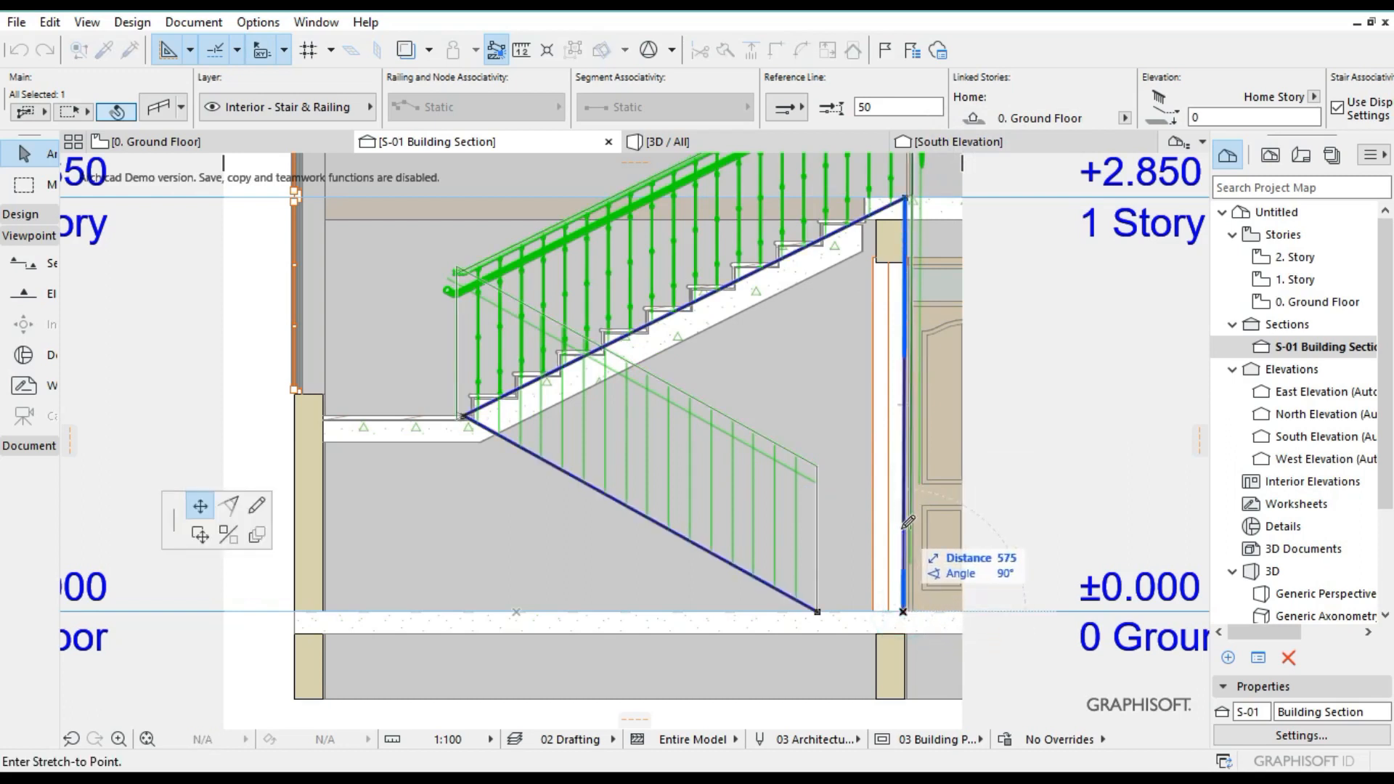
type("2850")
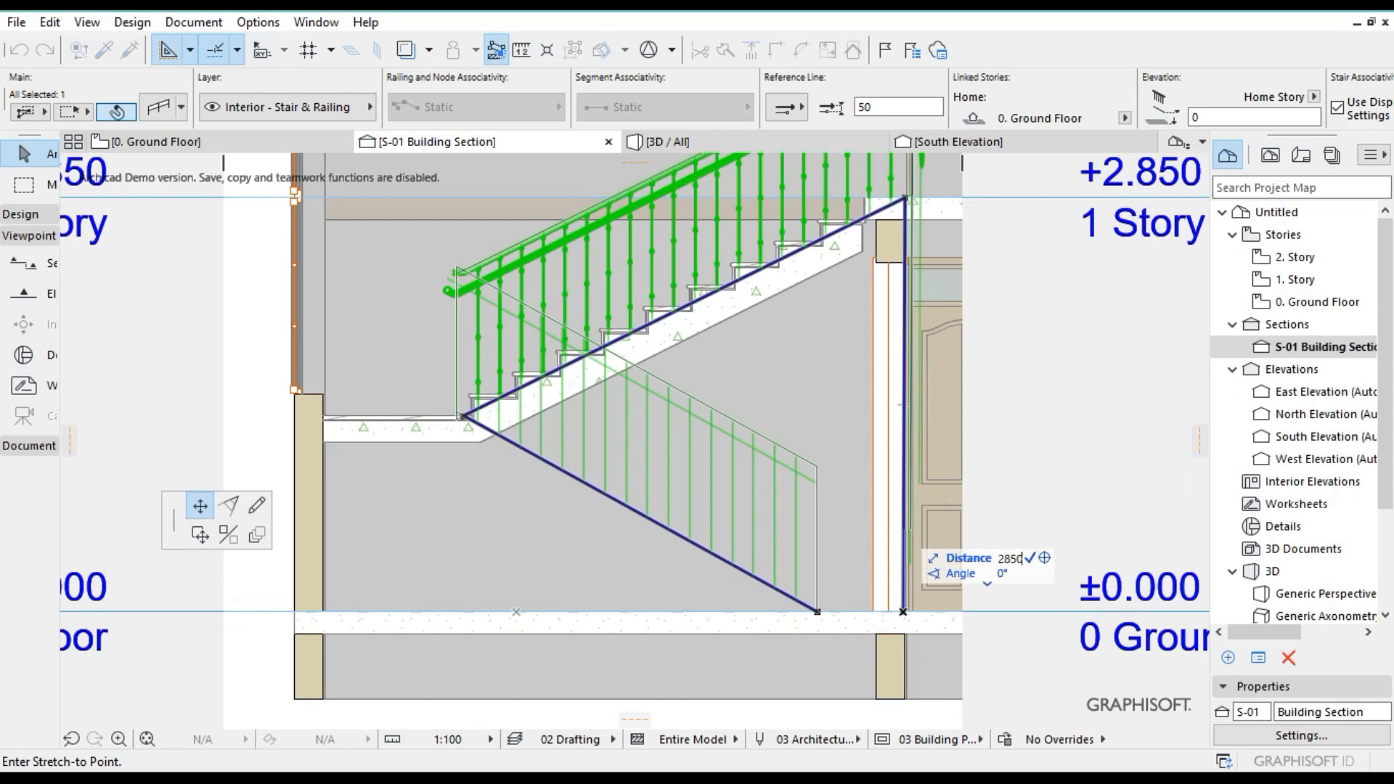
key("Return")
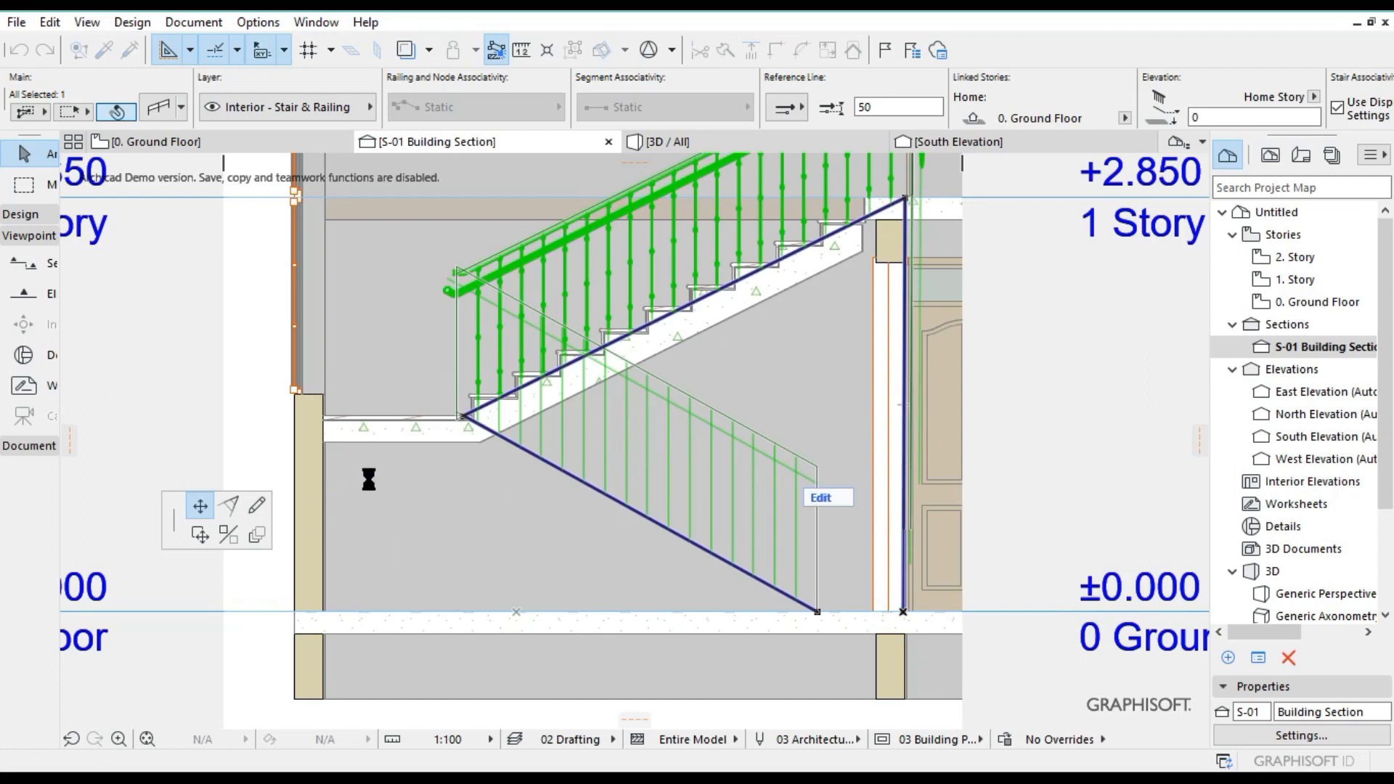
scroll(377, 472, "down", 3)
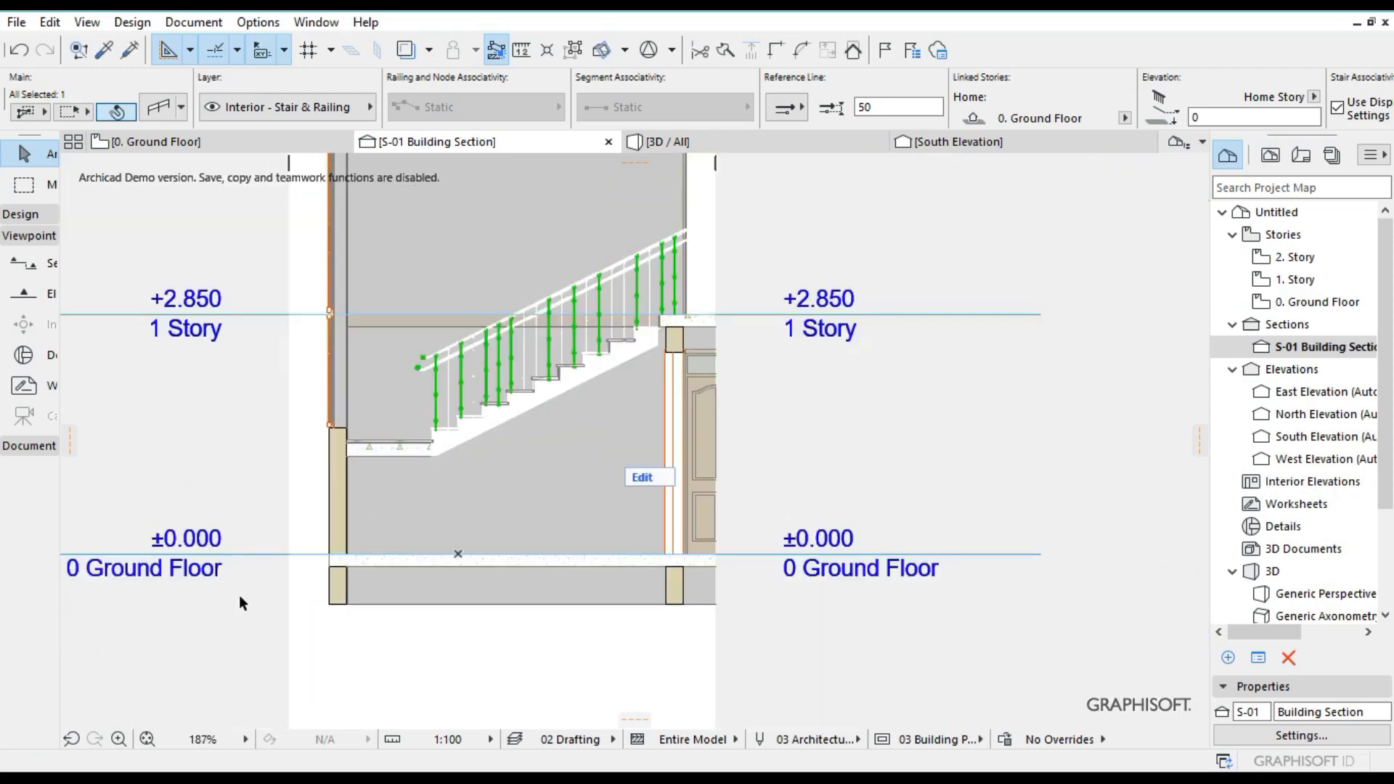
left_click(147, 738)
scroll(791, 494, "up", 4)
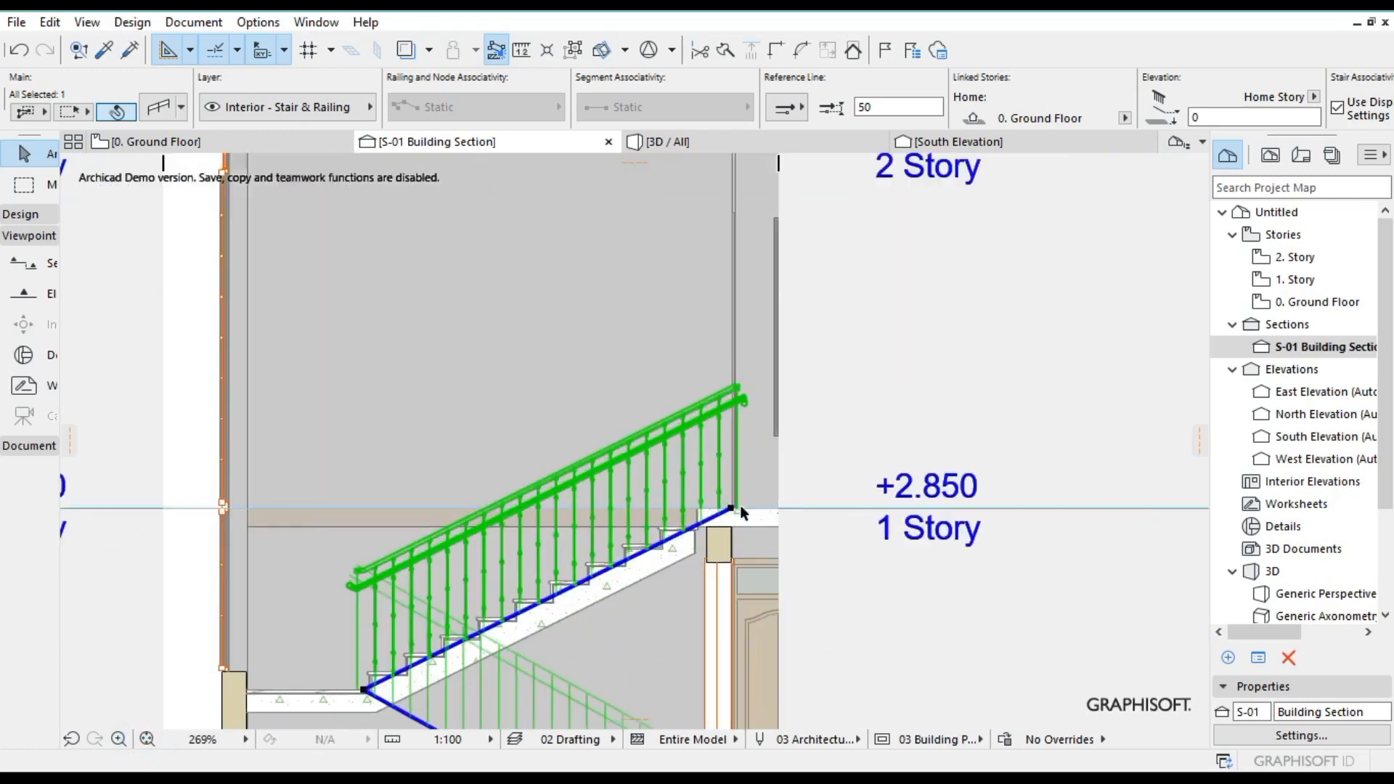
key("Escape")
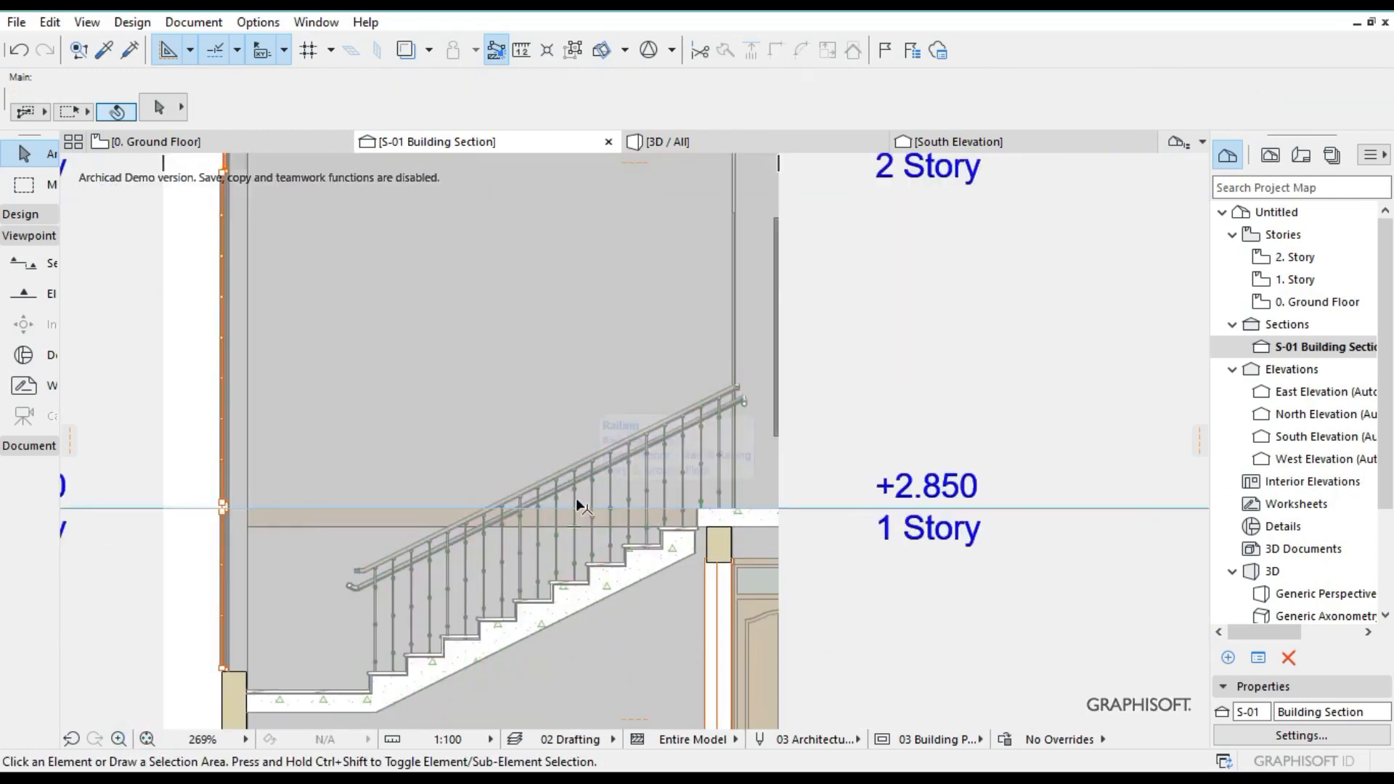
scroll(601, 451, "down", 3)
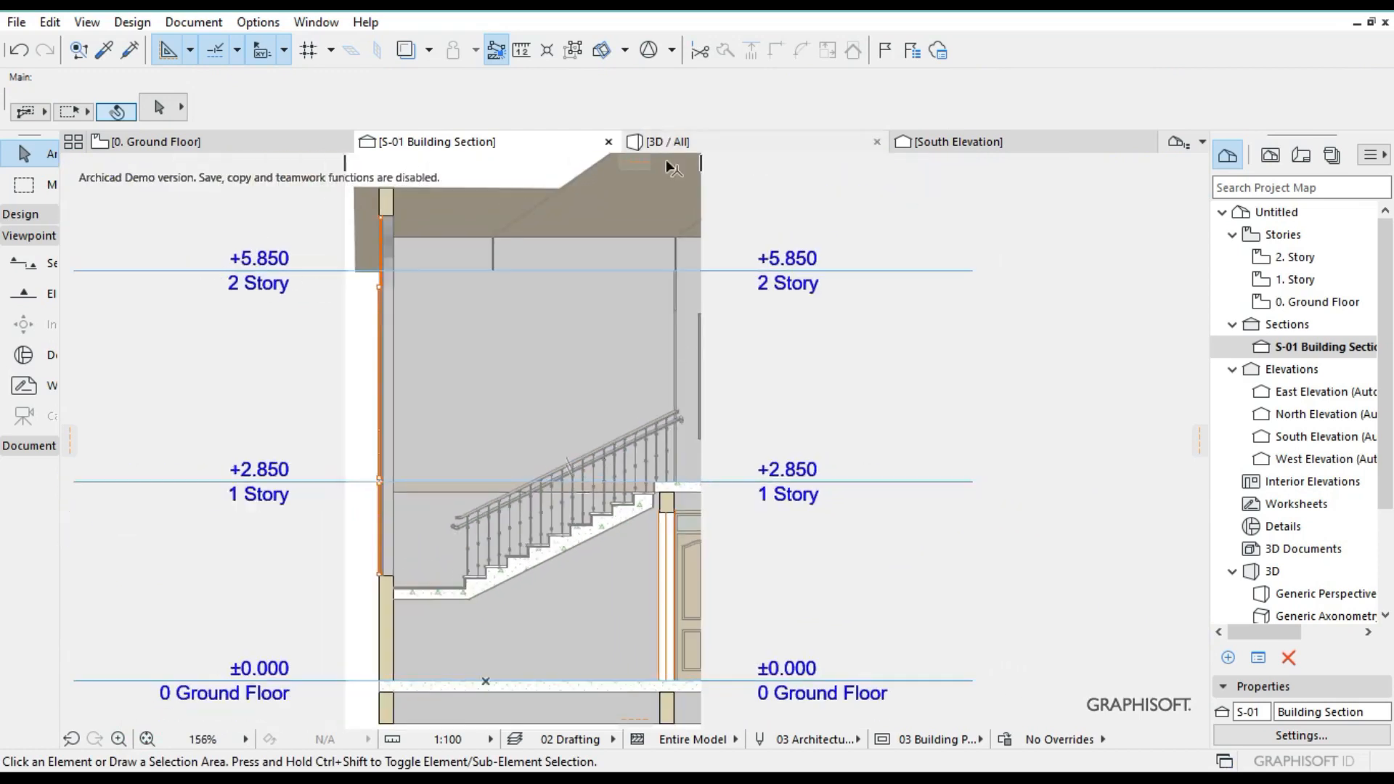
Fly through the large stairwell window in the 3D view to examine the stair railing's turn at the intermediate landing.
left_click(755, 140)
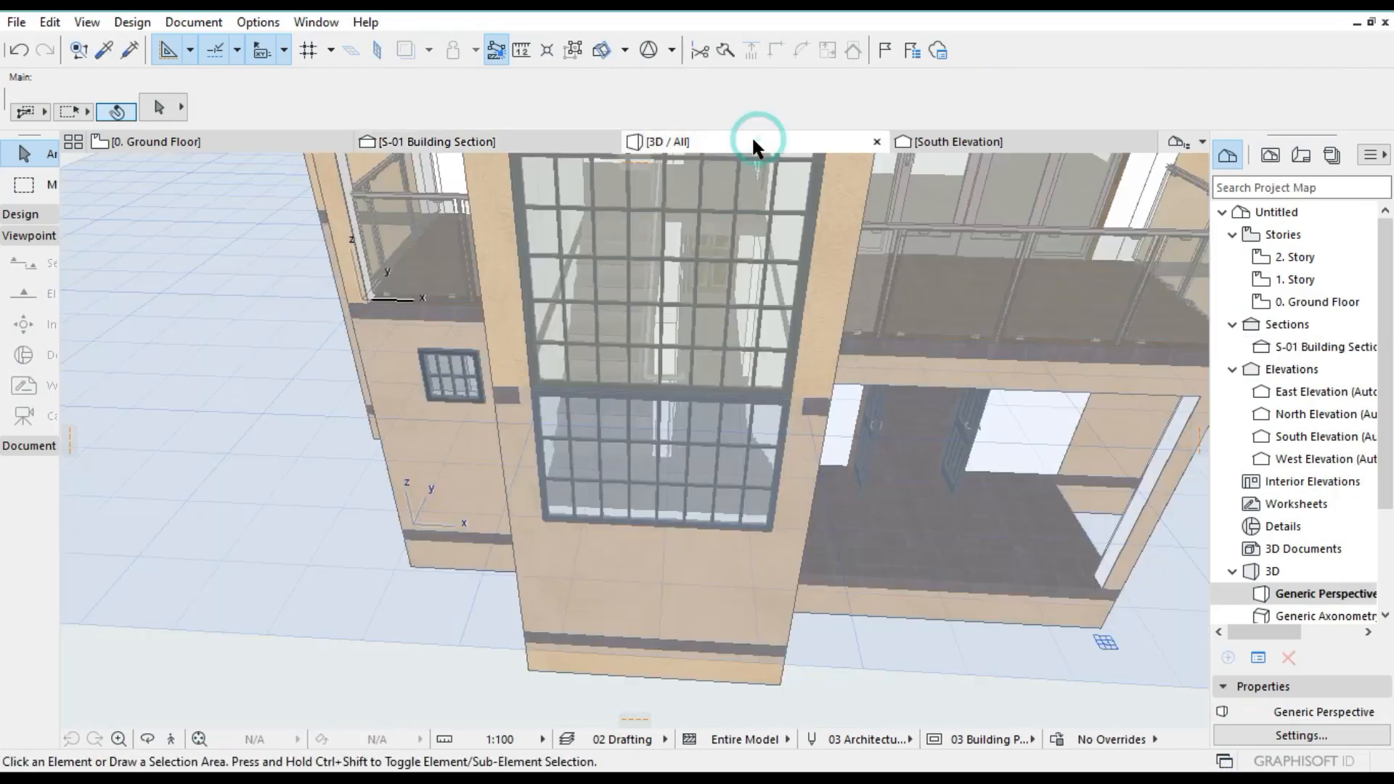
scroll(701, 494, "up", 3)
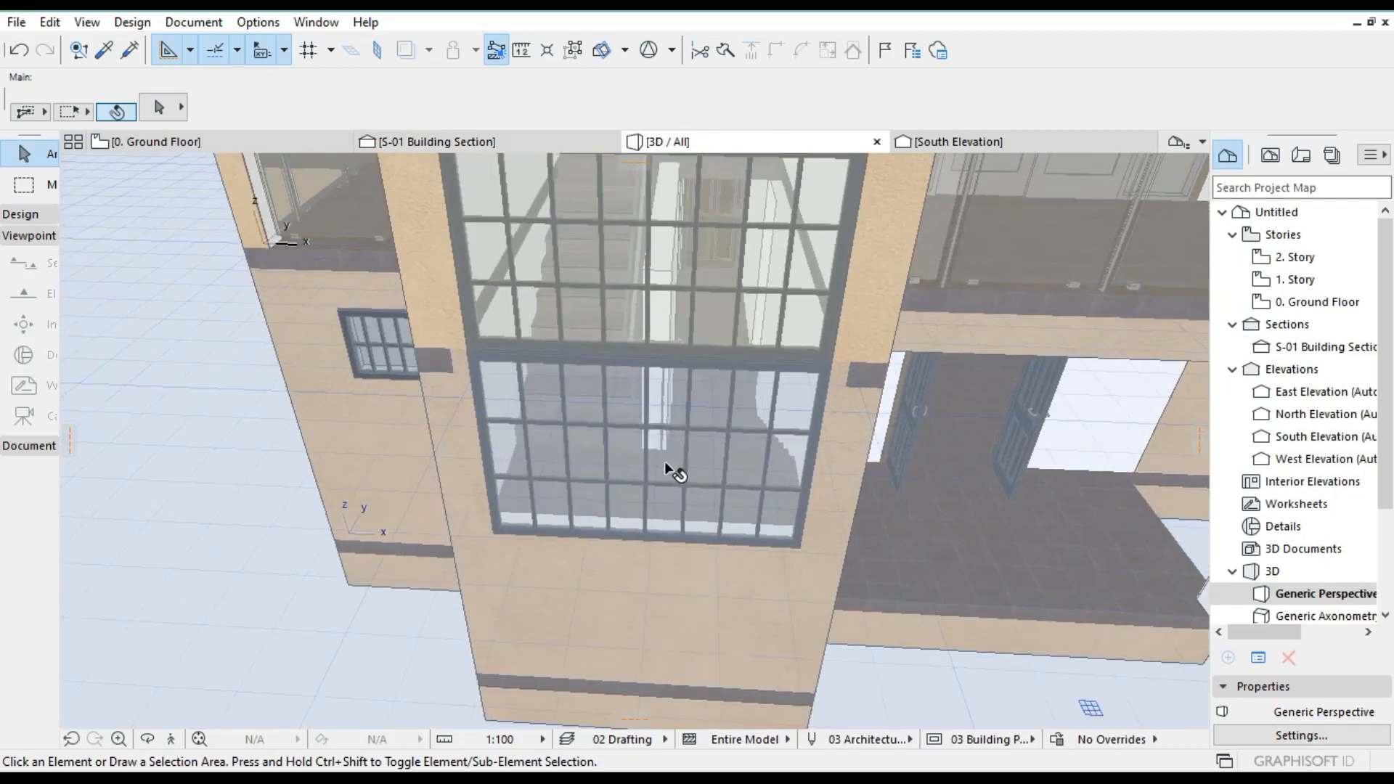
scroll(665, 460, "up", 3)
left_click(172, 738)
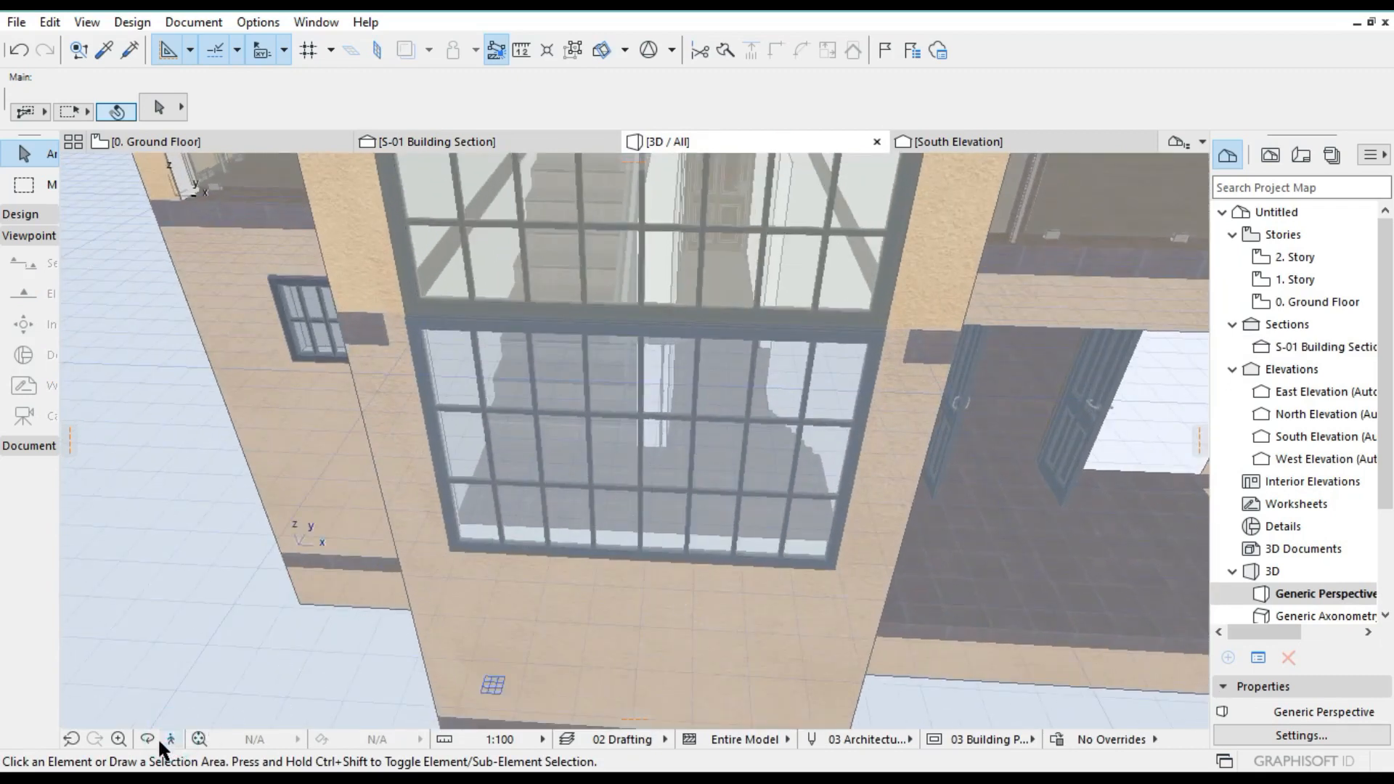
left_click(169, 738)
key("Up")
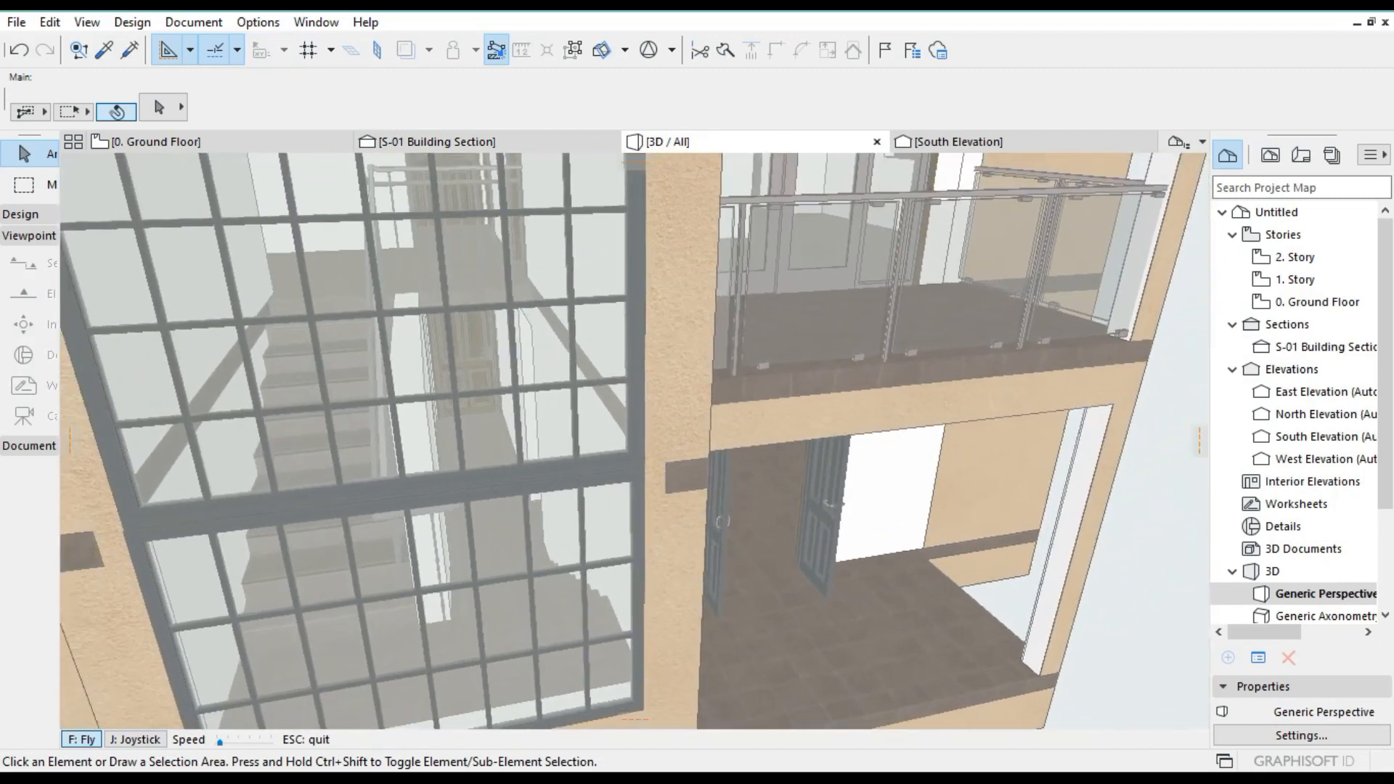
key("Up")
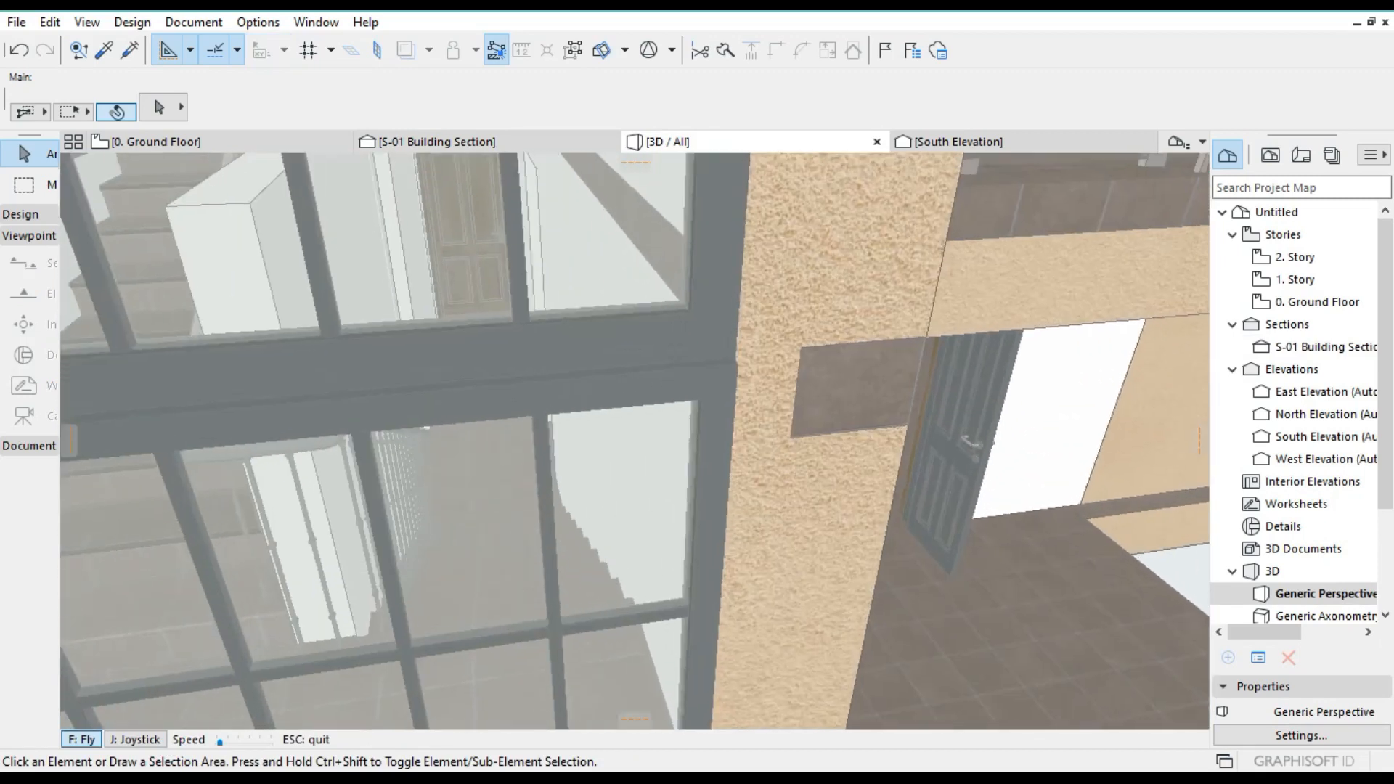
key("Up")
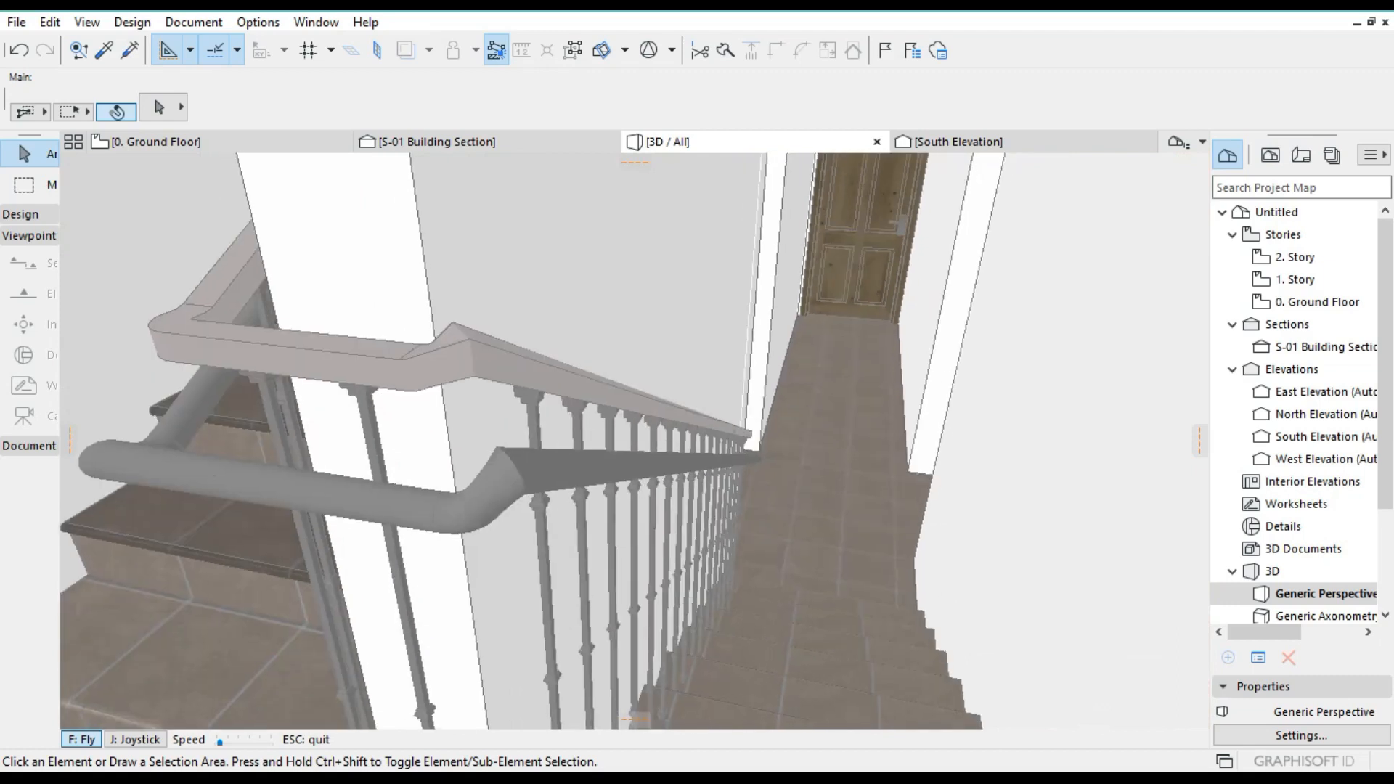
key("Left")
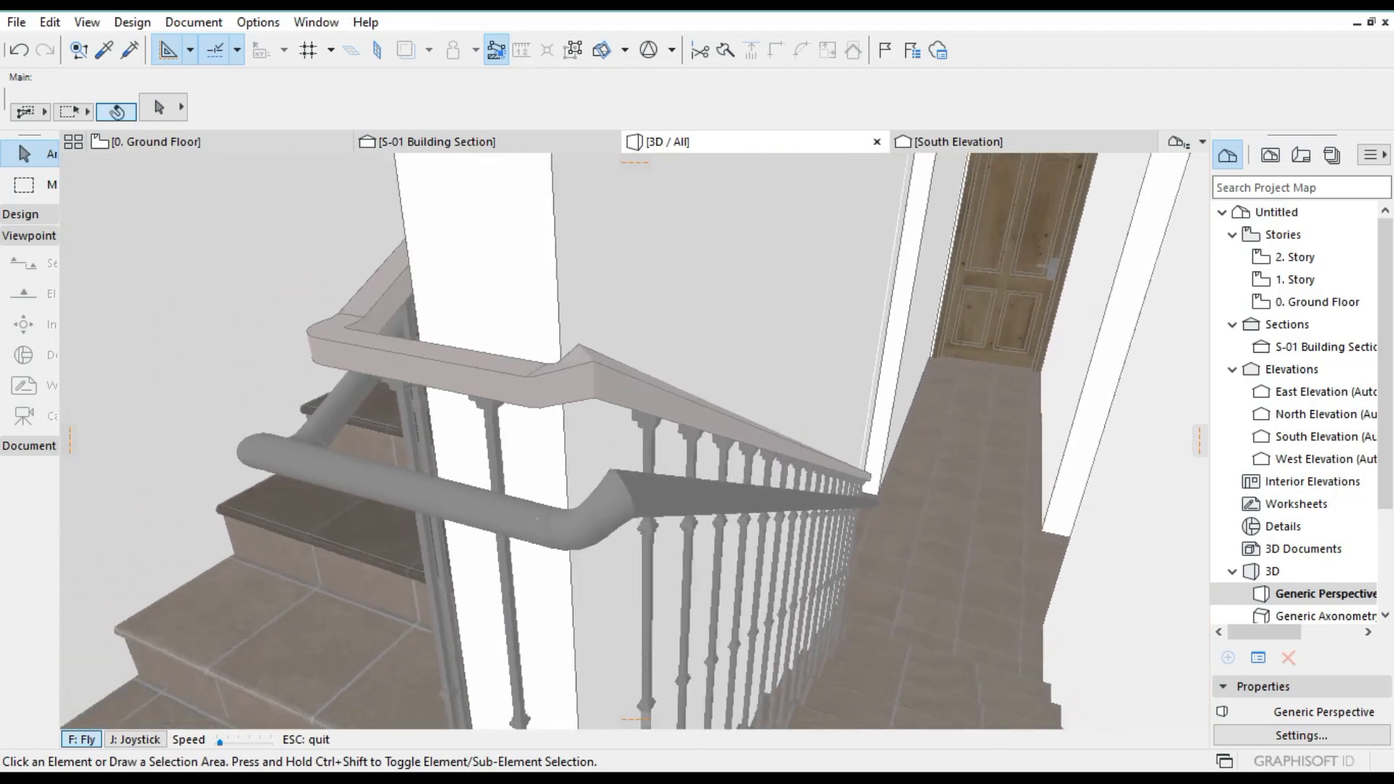
key("Left")
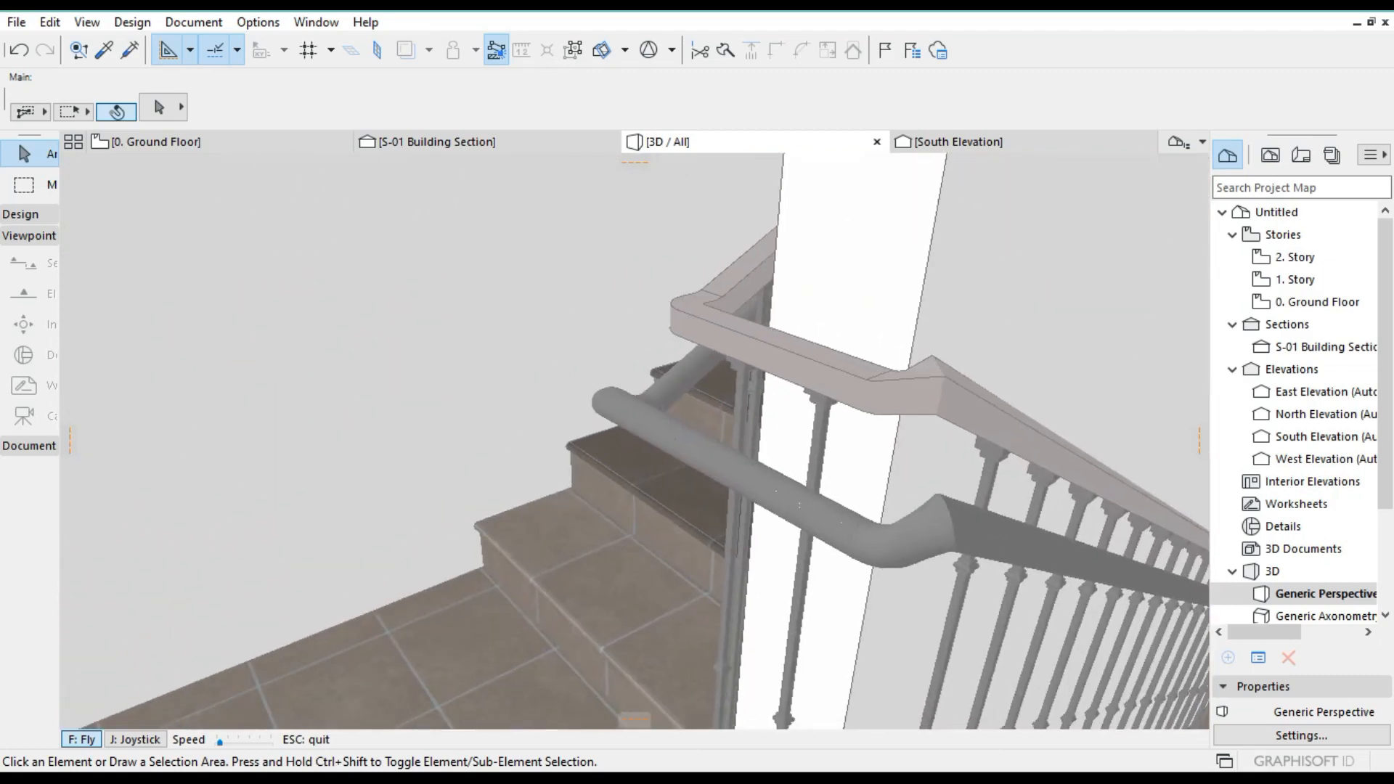
key("Left")
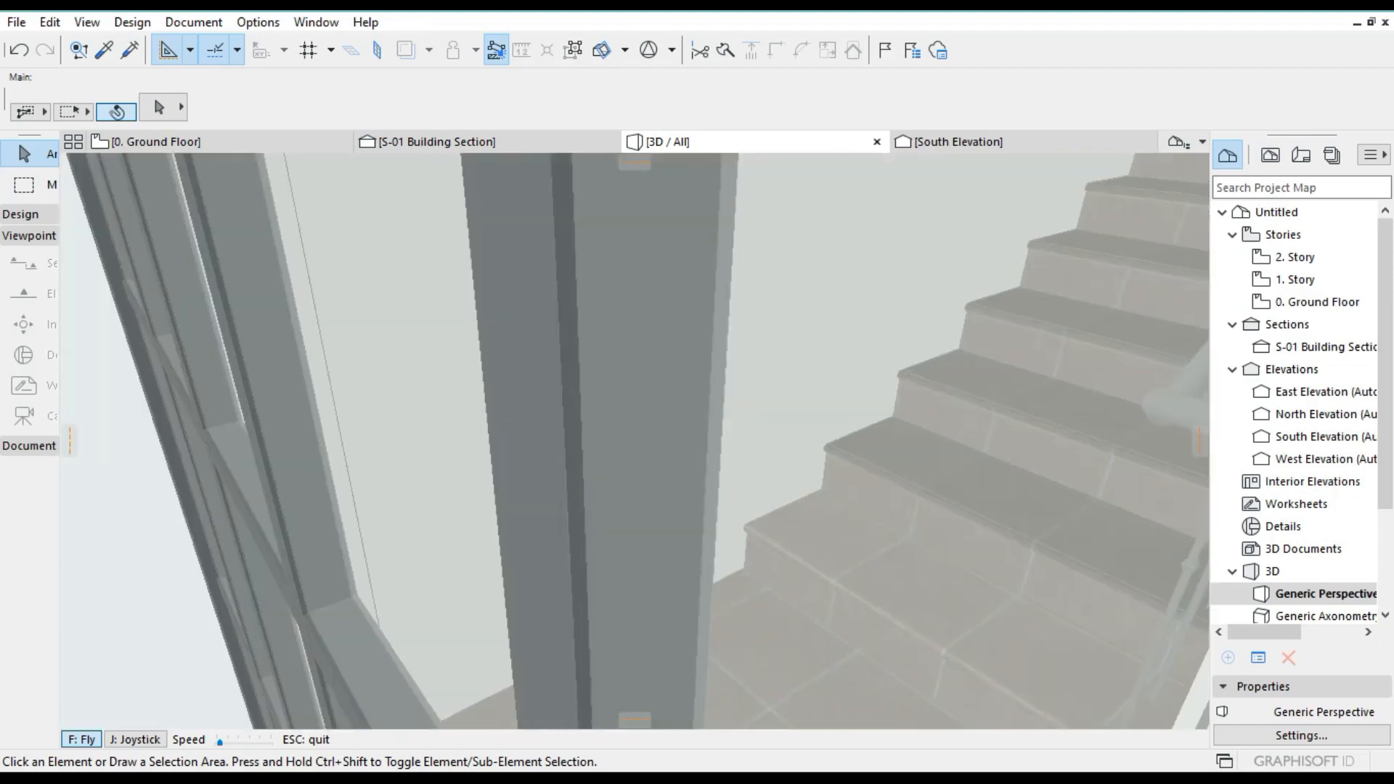
key("Down")
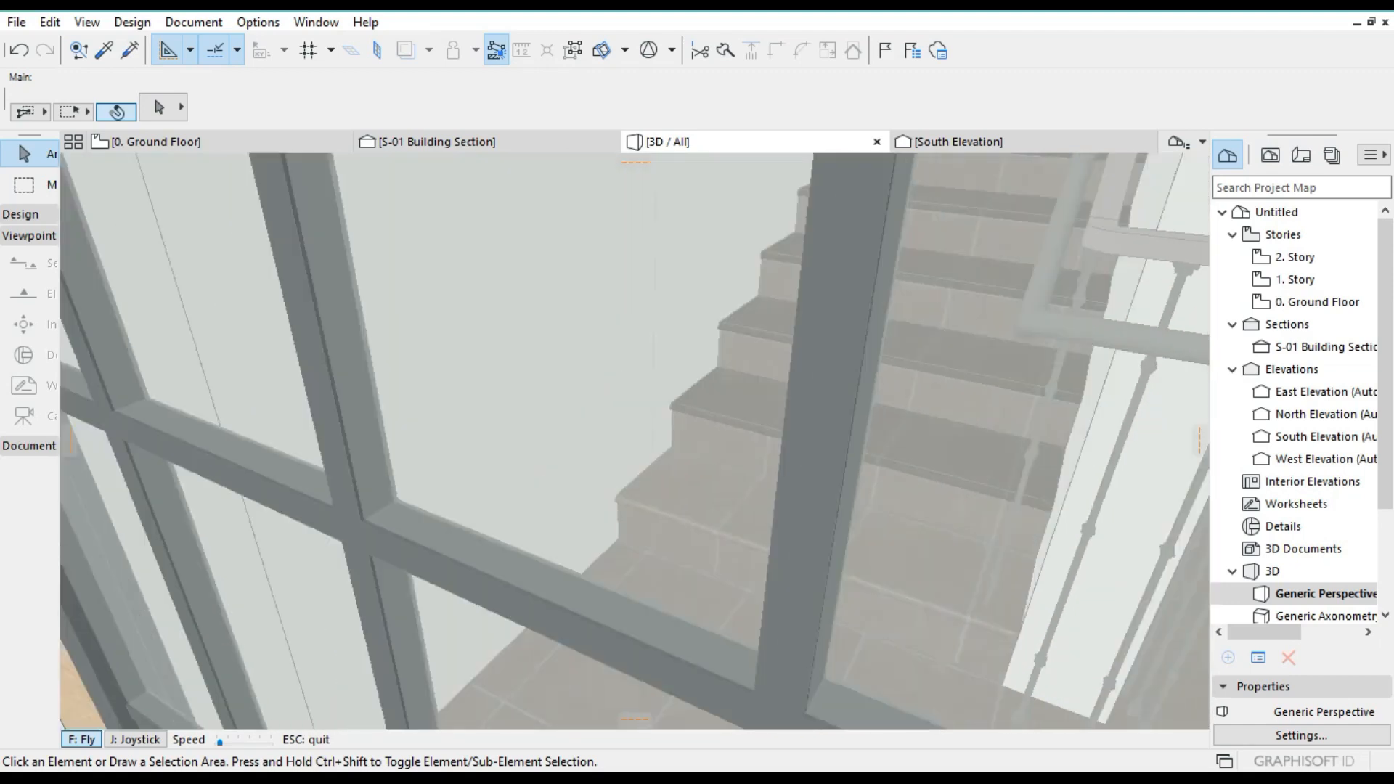
key("Down")
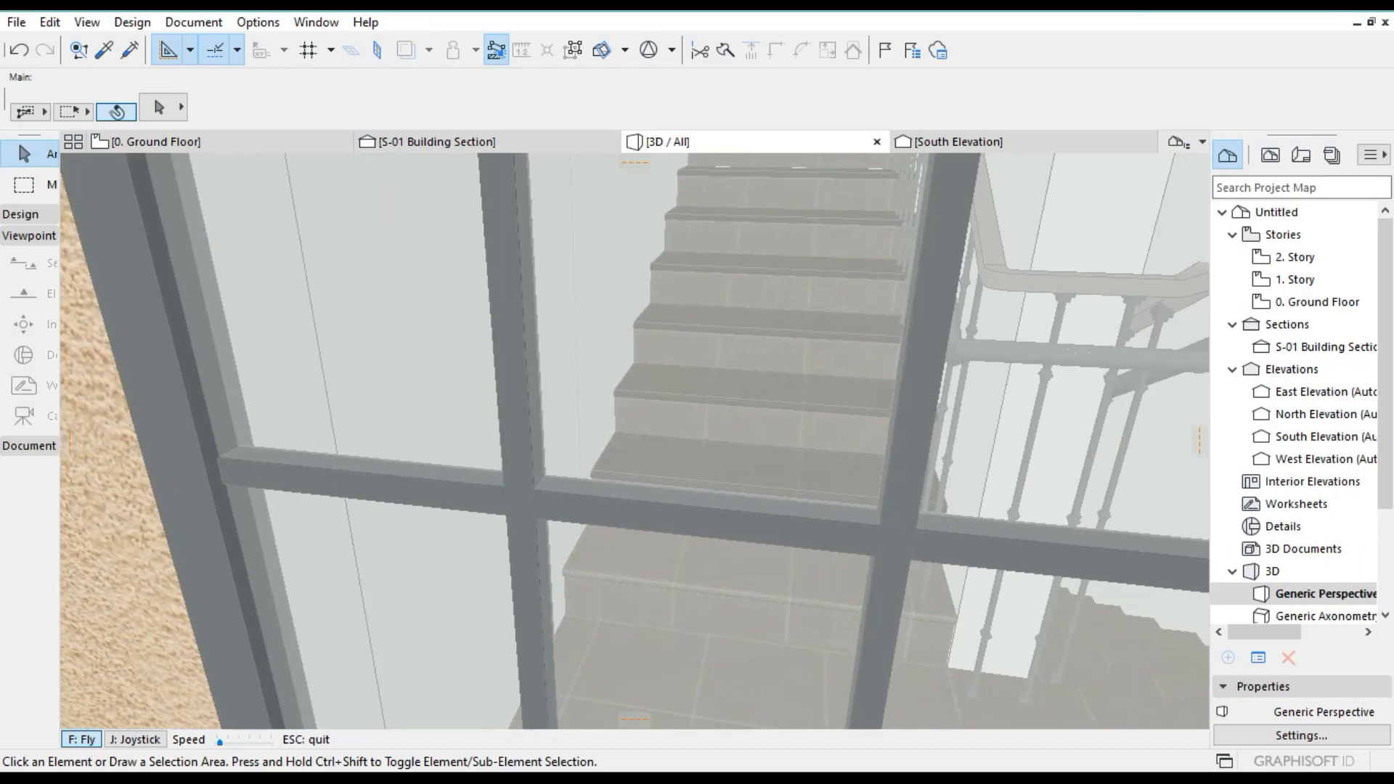
Fly up the second stair flight in 3D to examine how its handrails and balusters follow the steps.
key("Up")
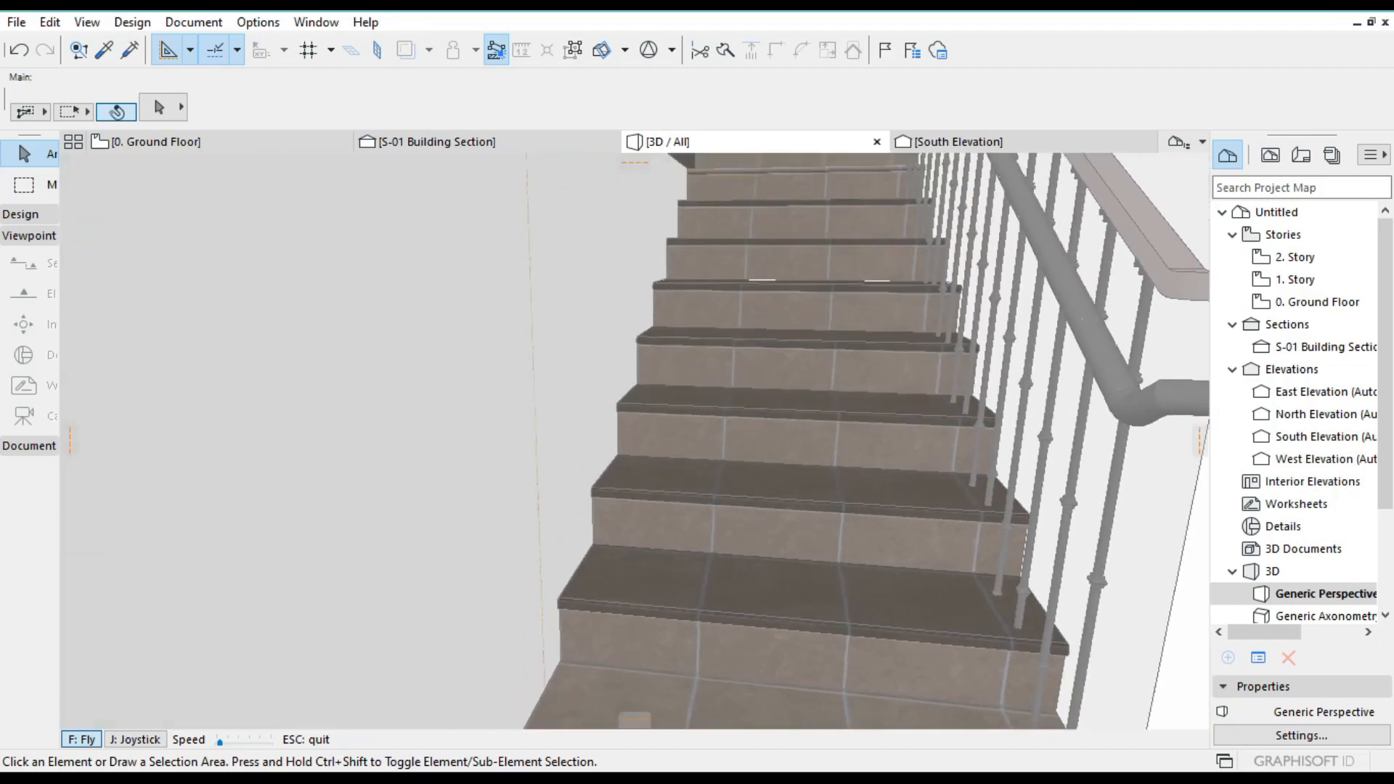
key("Down")
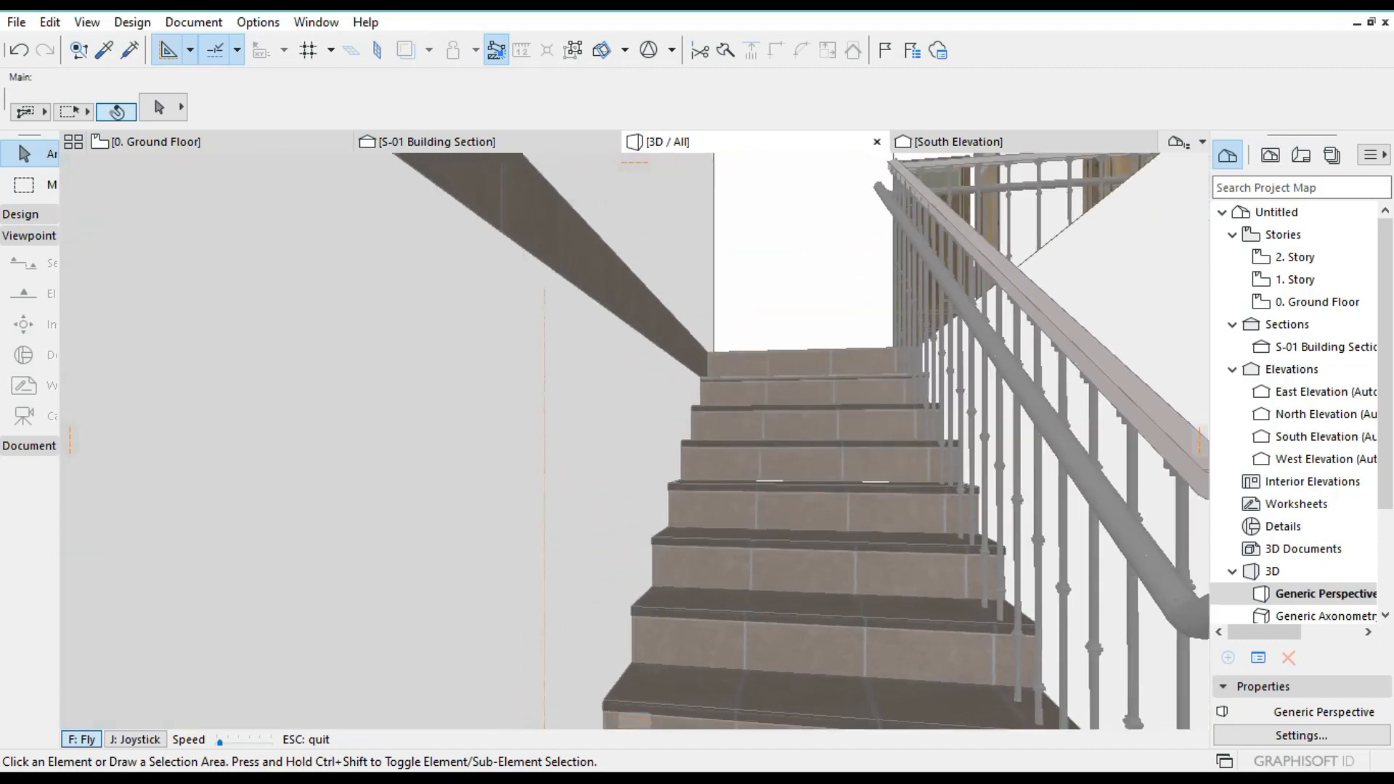
key("Down")
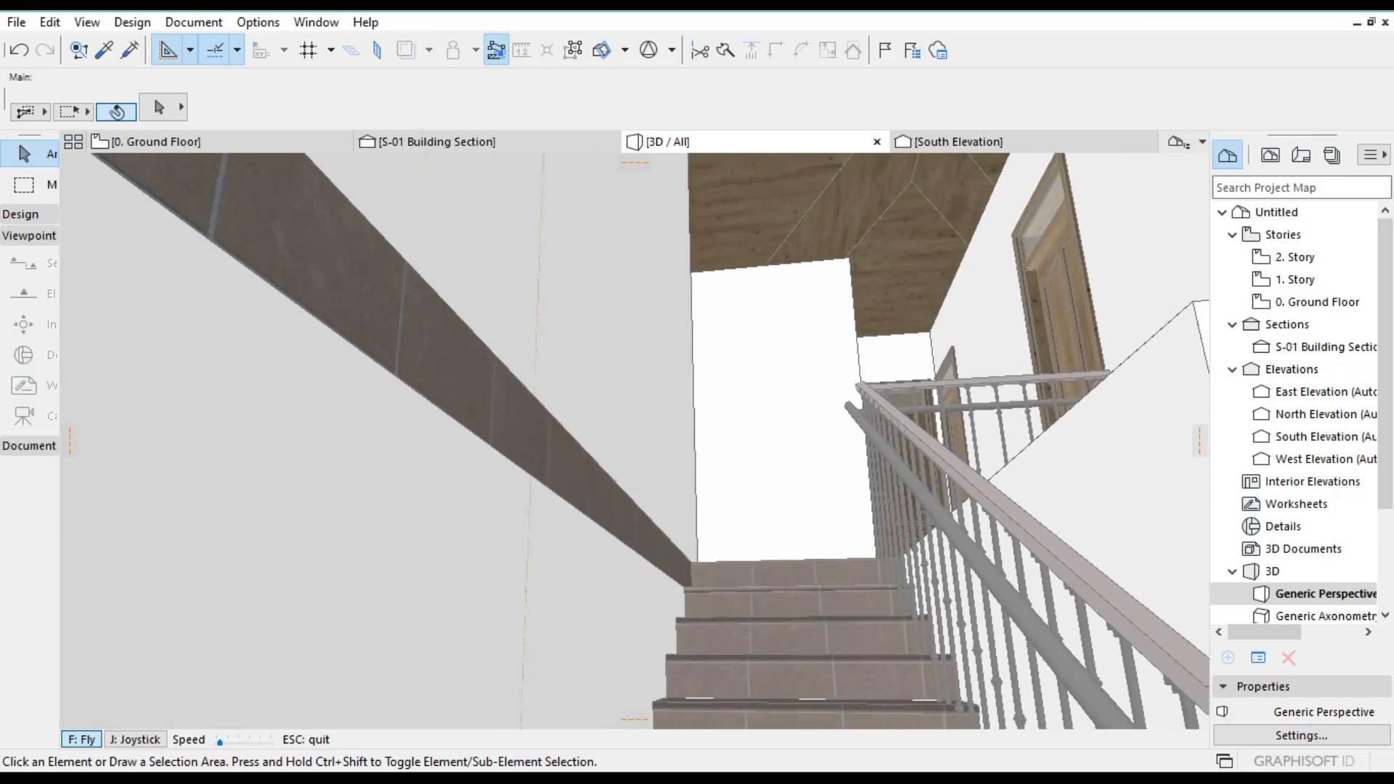
key("Up")
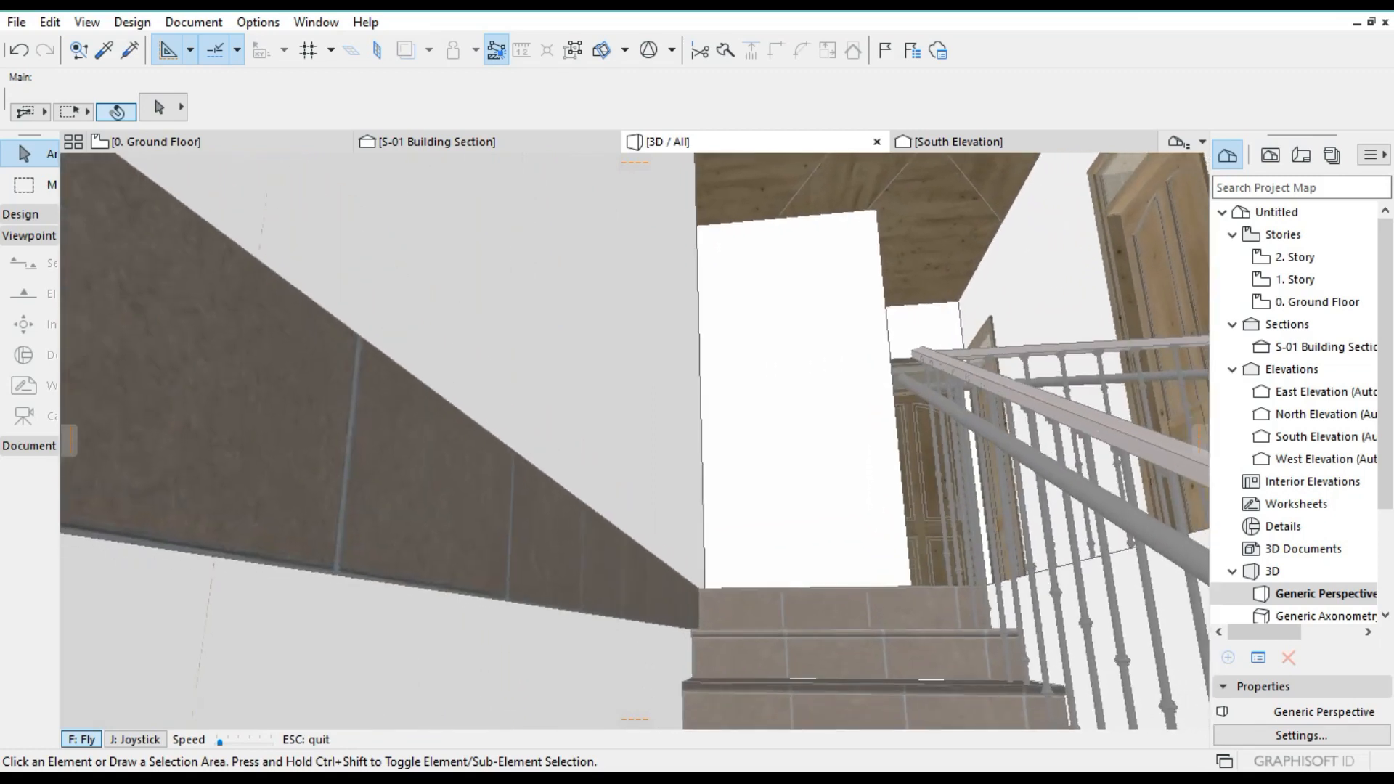
key("Up")
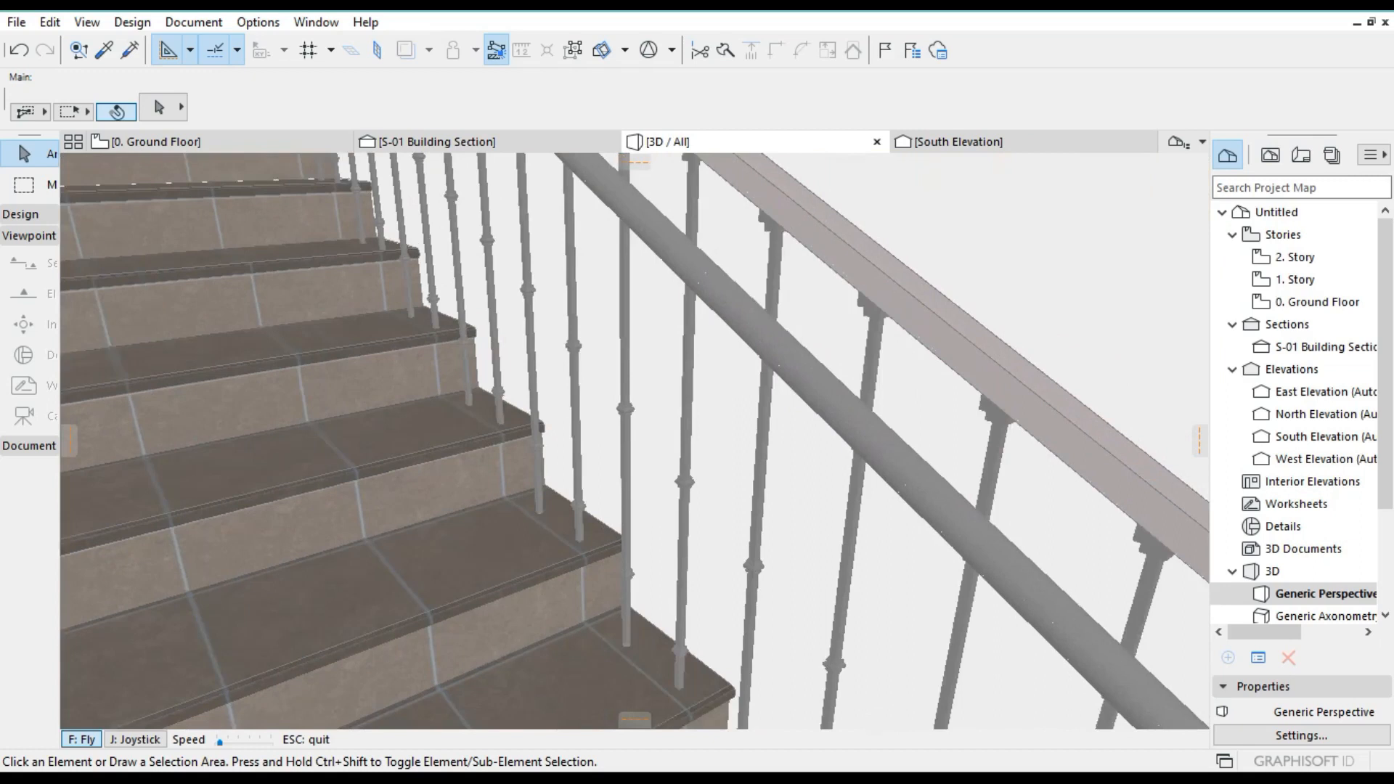
key("Up")
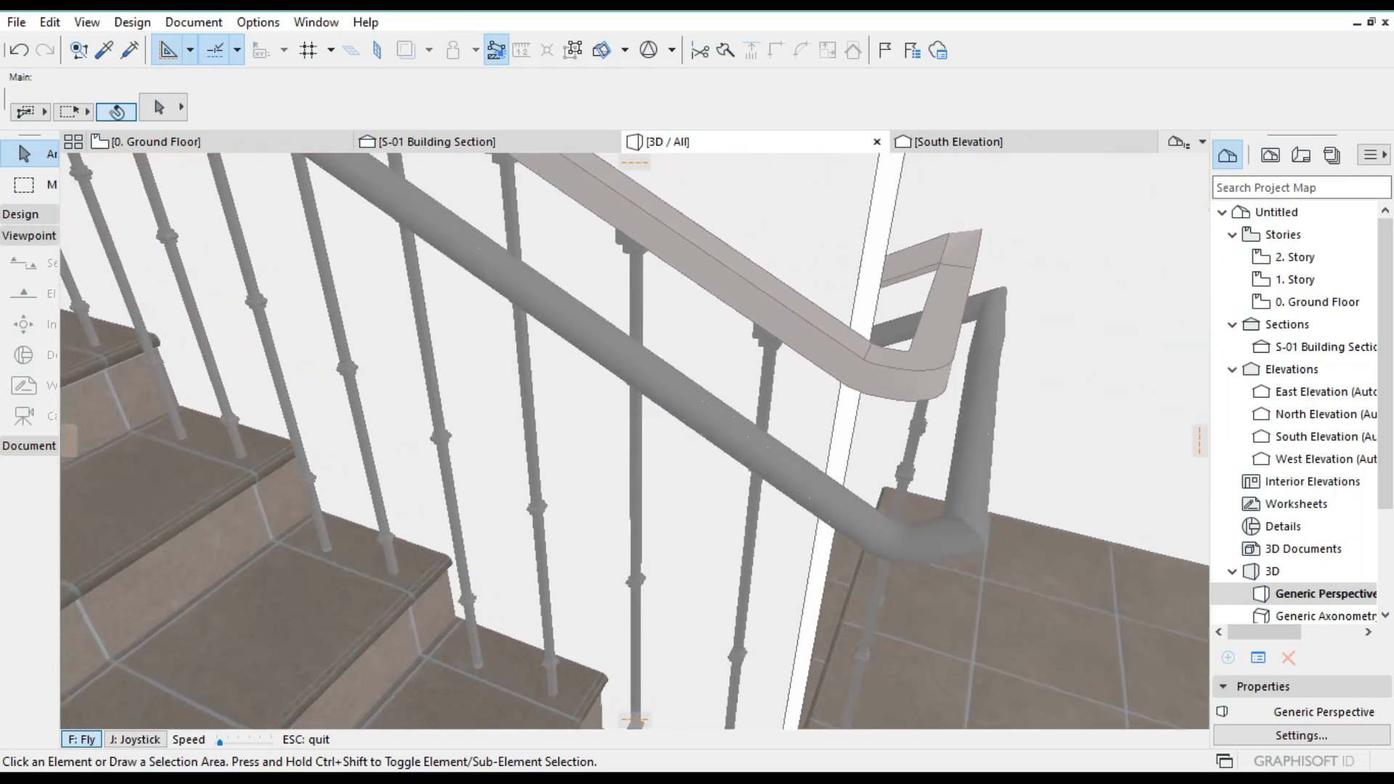
key("Left")
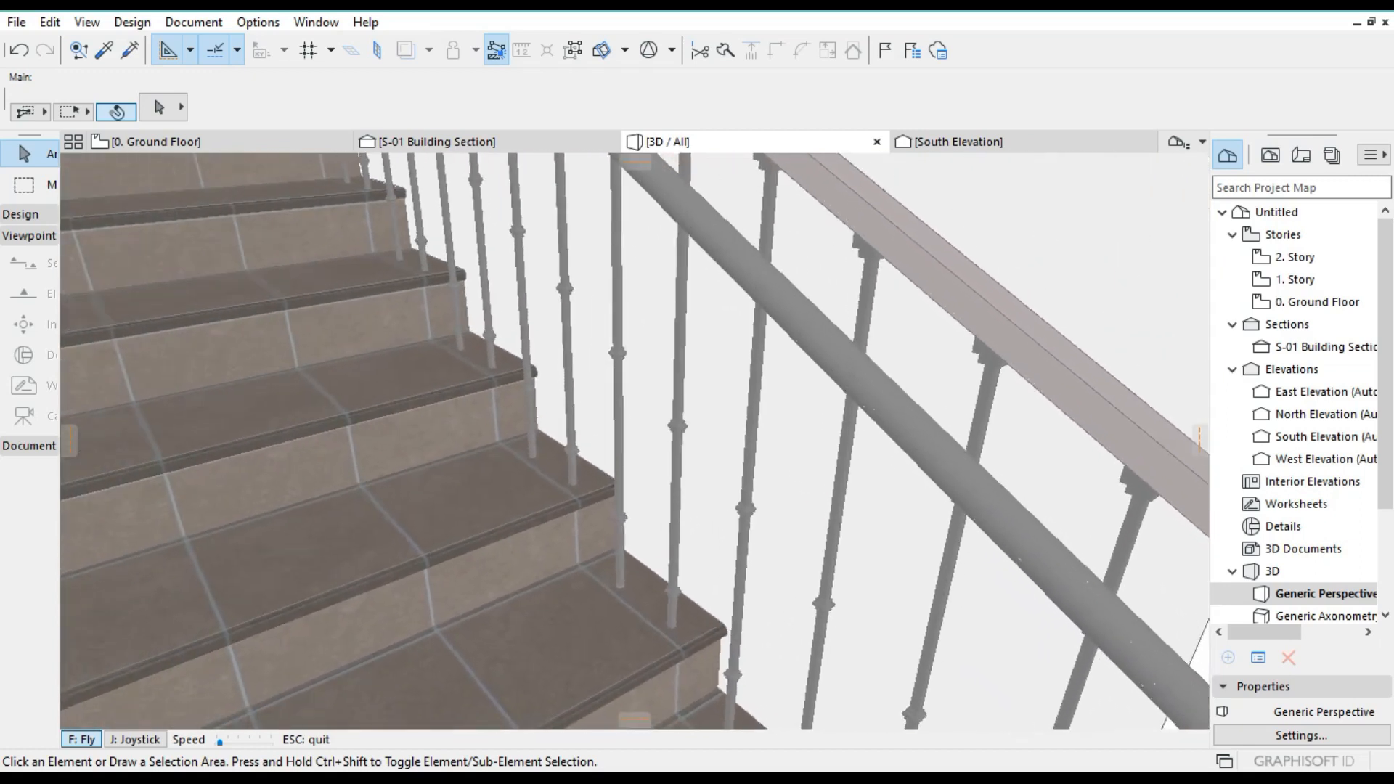
key("Left")
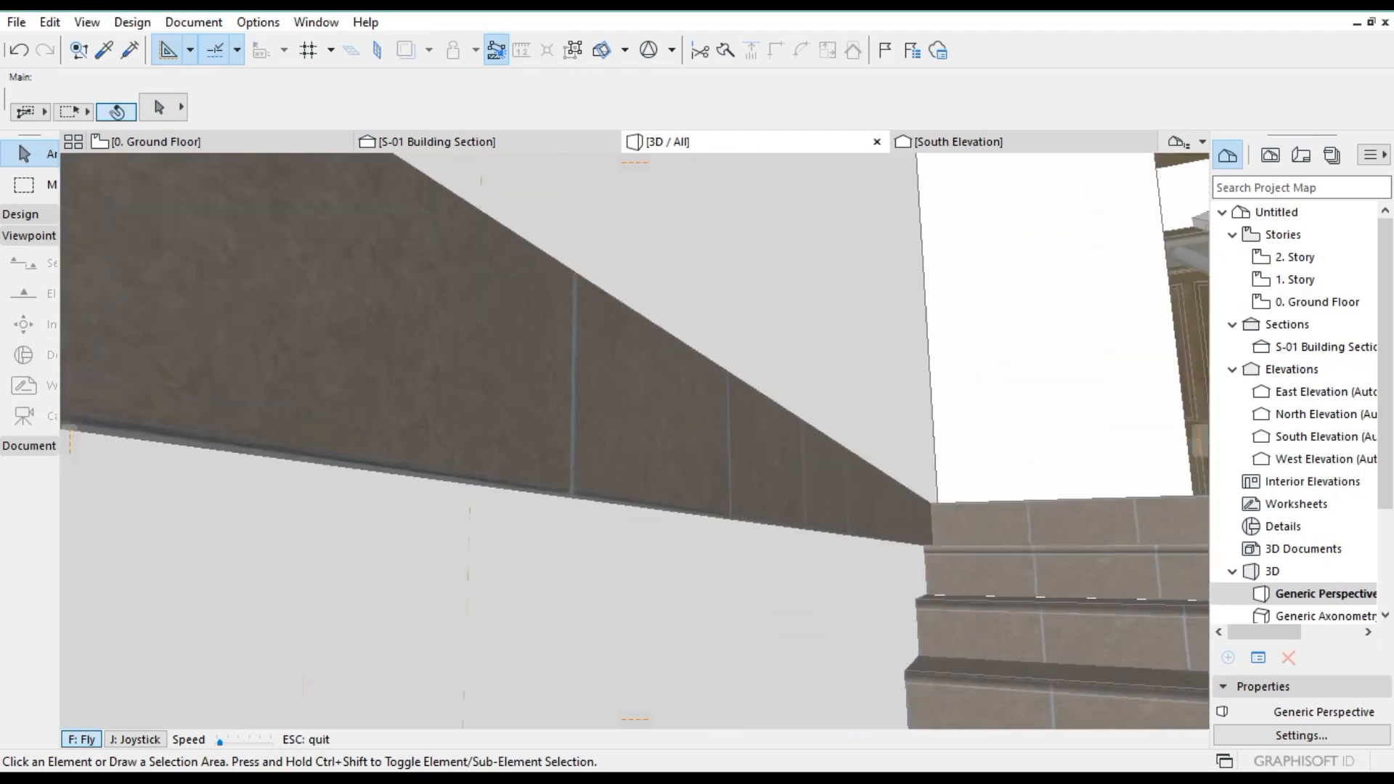
key("Right")
key("Right")
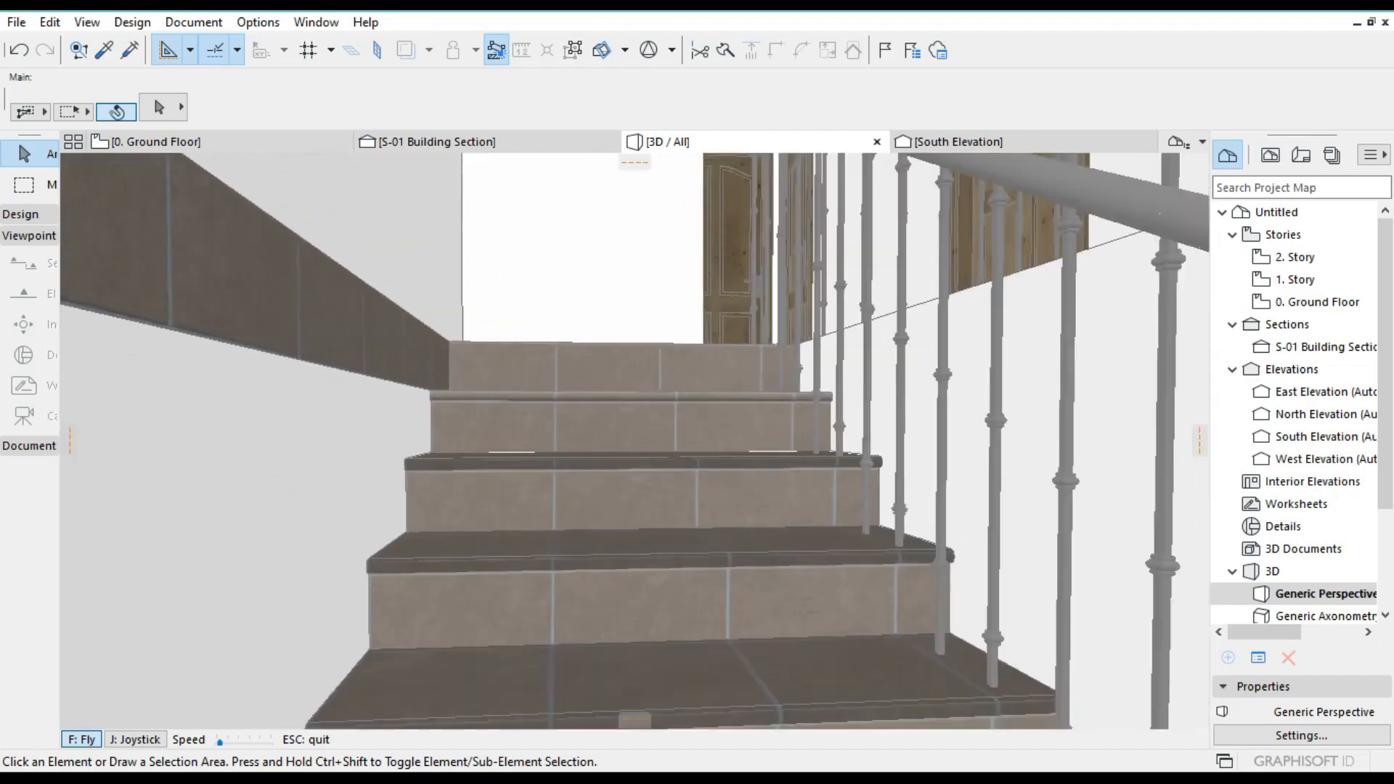
key("Up")
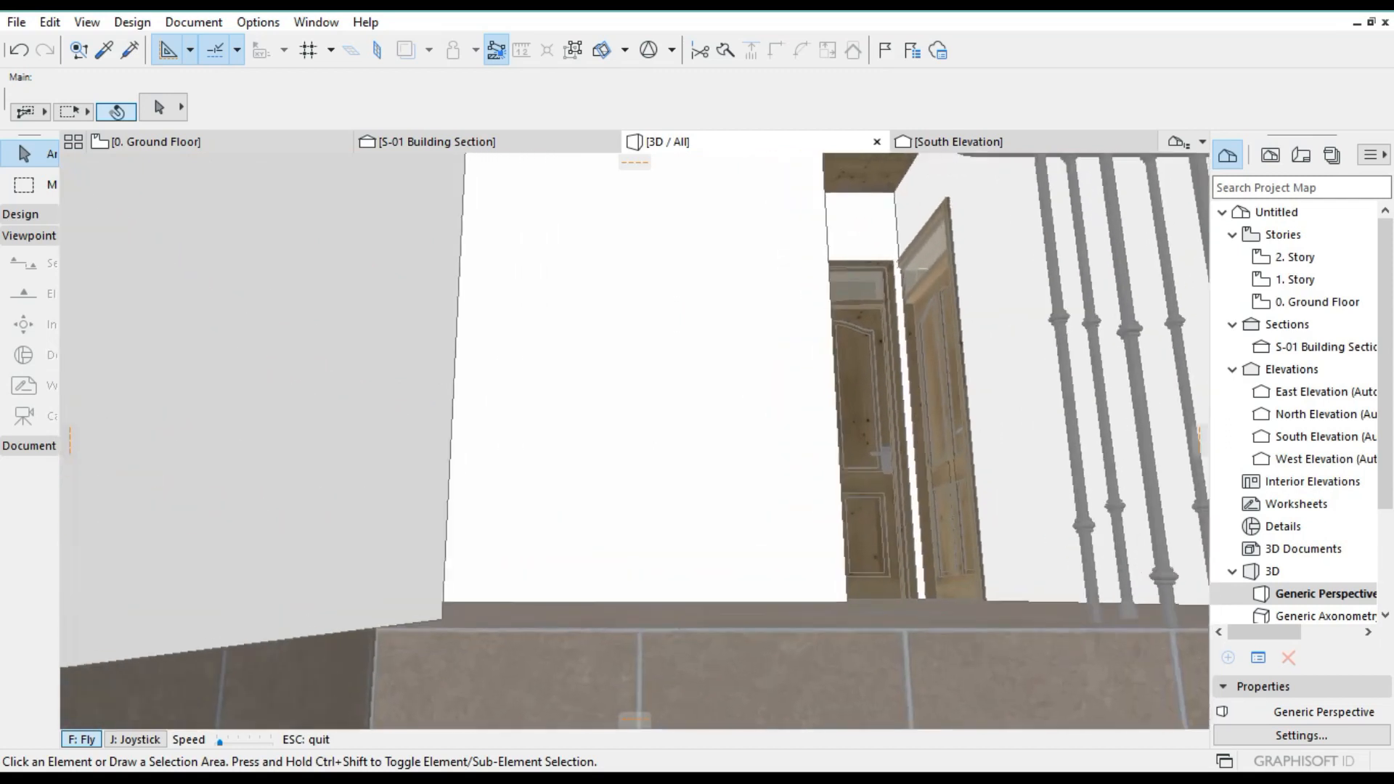
key("Up")
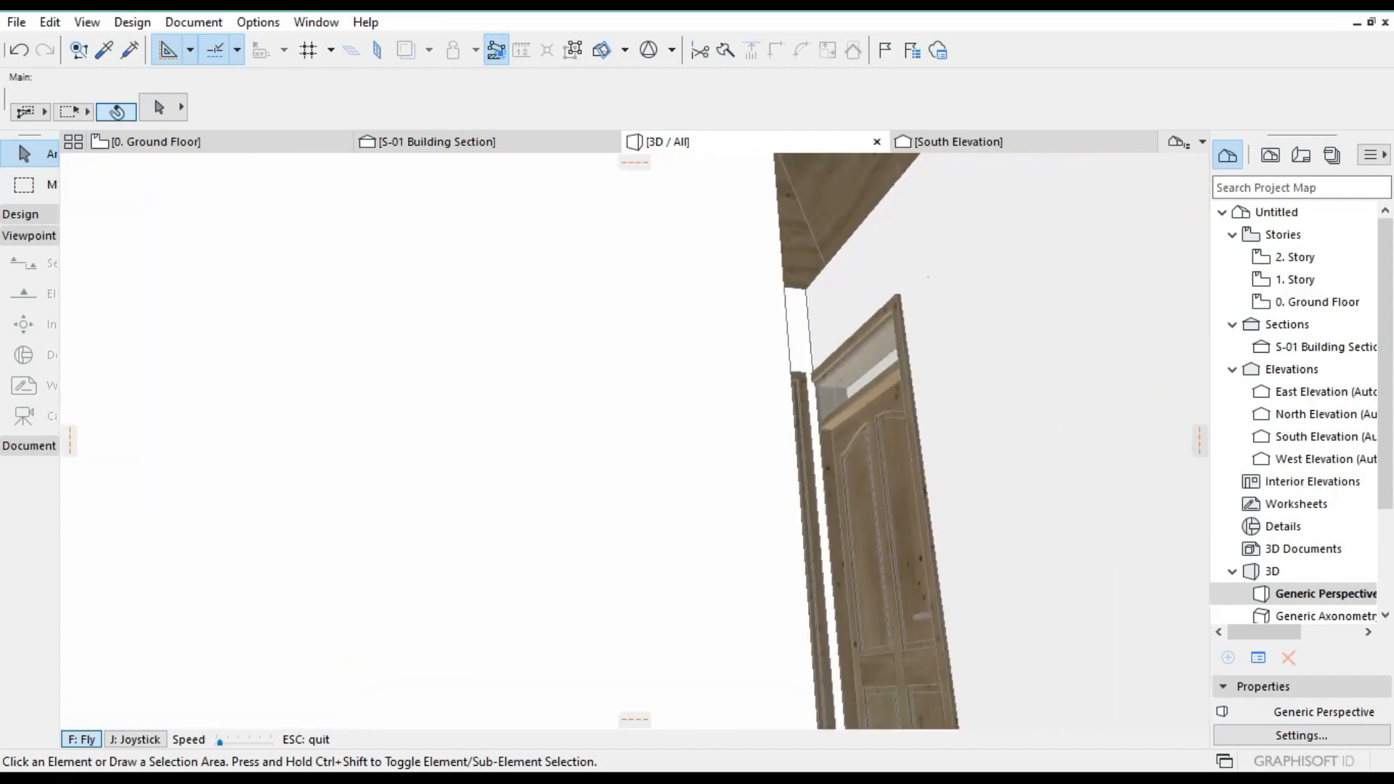
Examine the upper landing's railing beside the doors and its junction with the flight, then leave the 3D walkthrough.
key("Right")
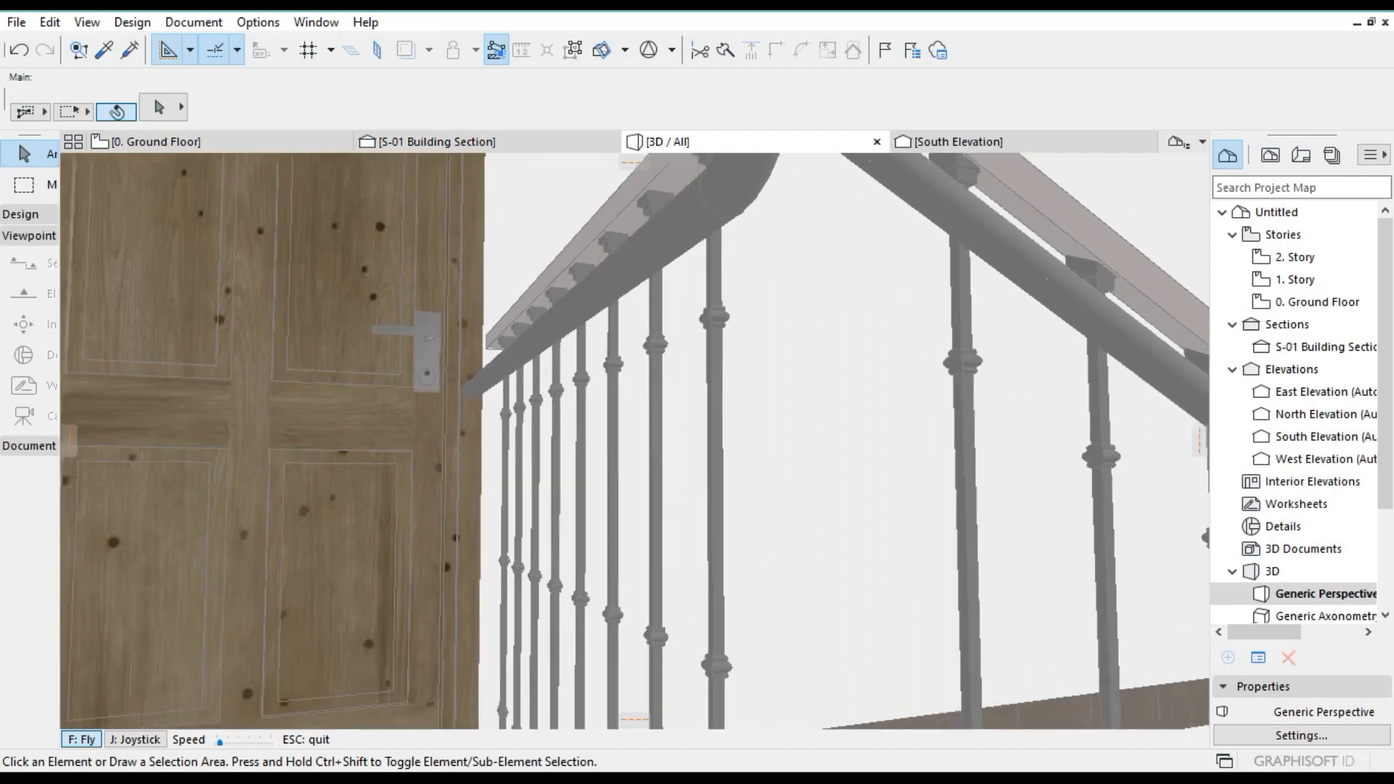
key("Left")
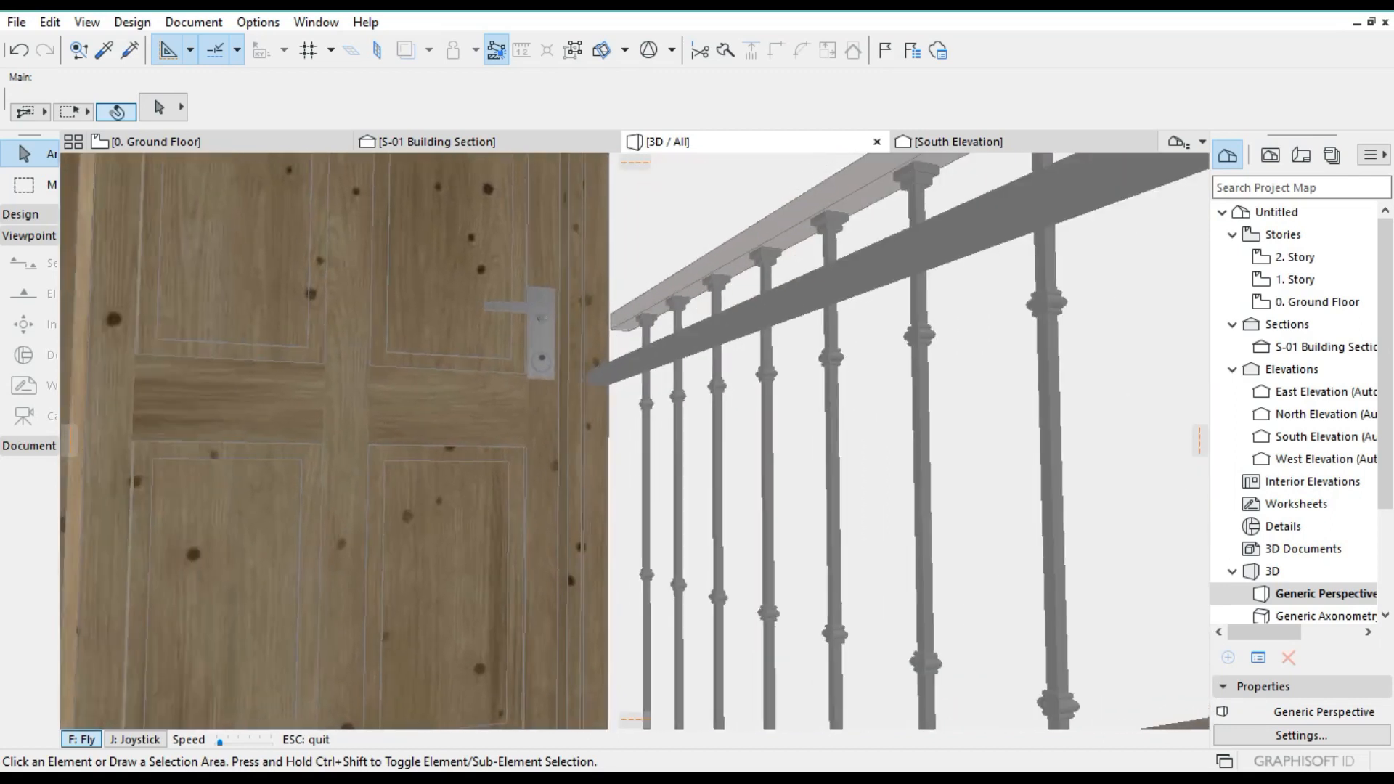
key("Right")
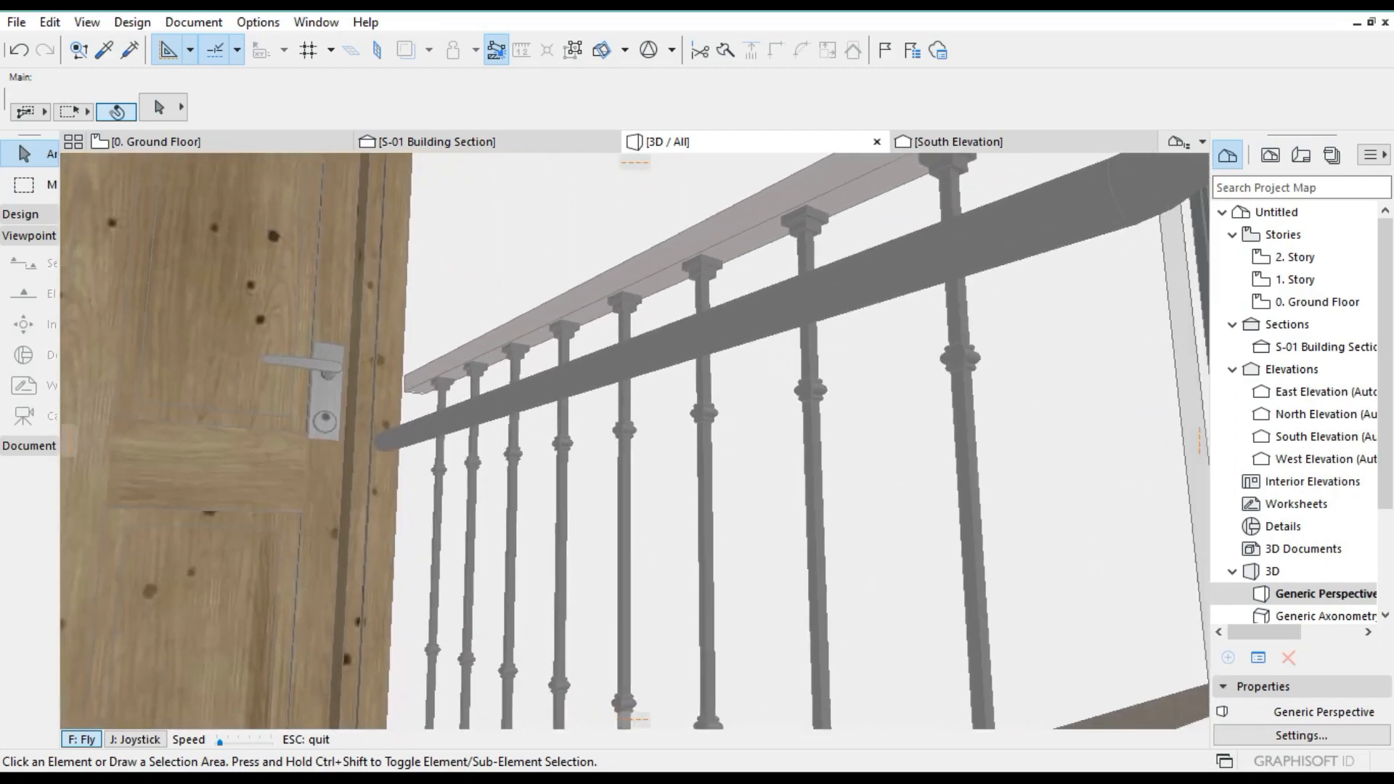
key("Right")
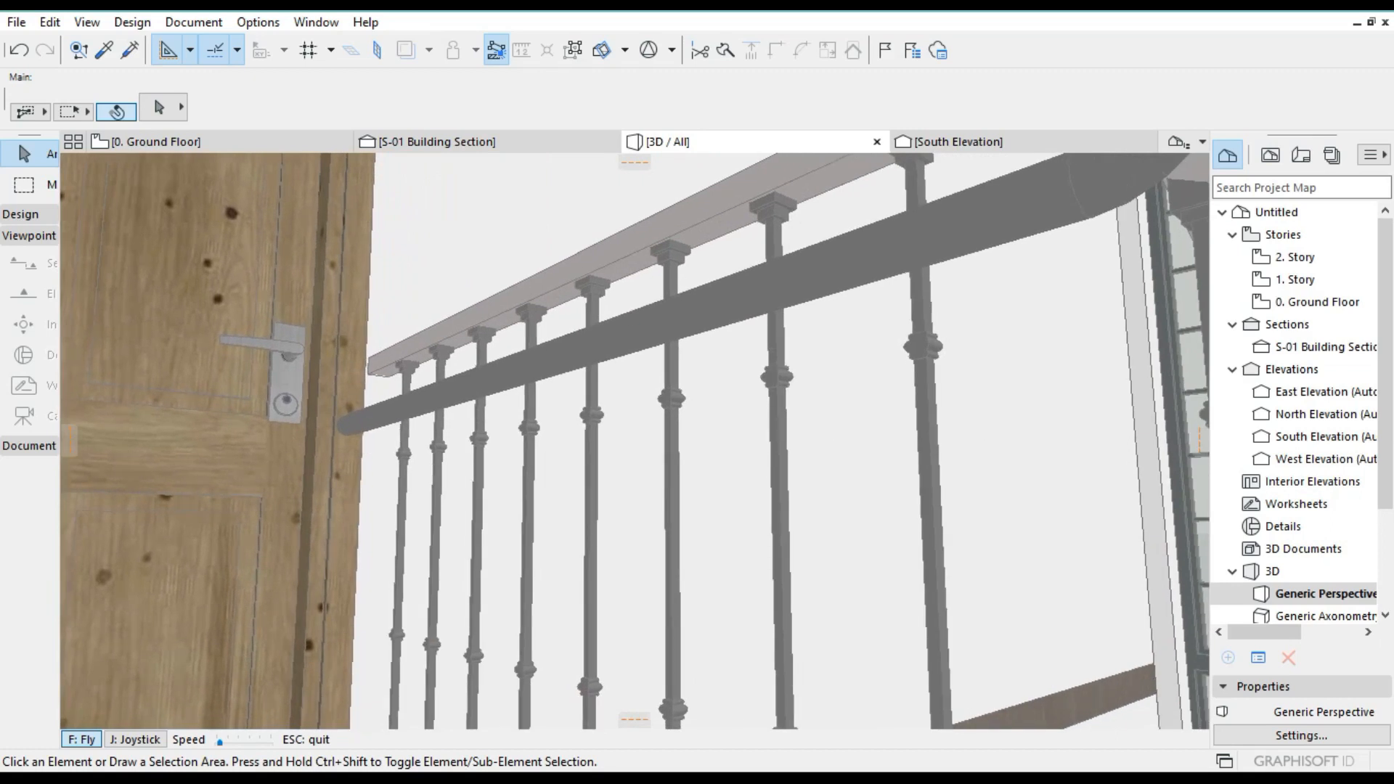
key("Left")
key("Right")
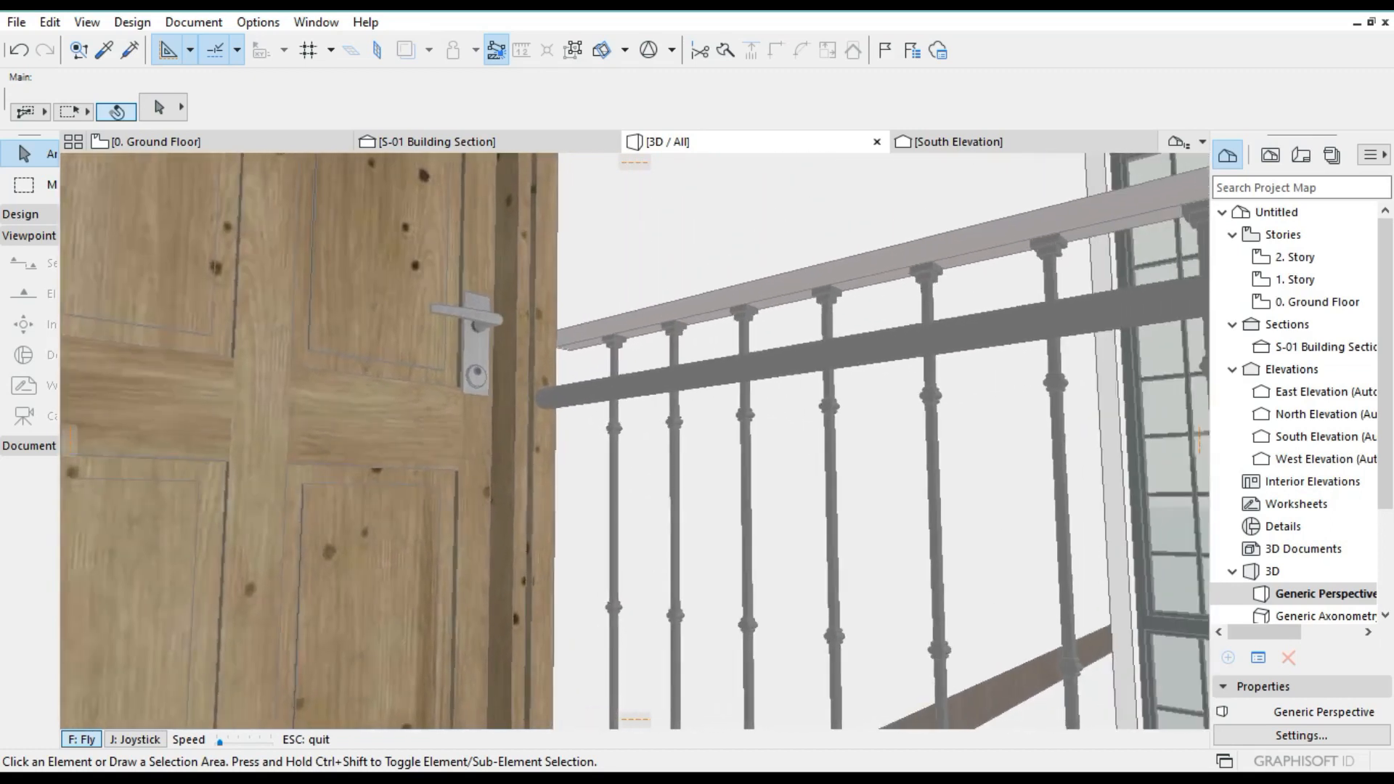
key("Left")
key("Right")
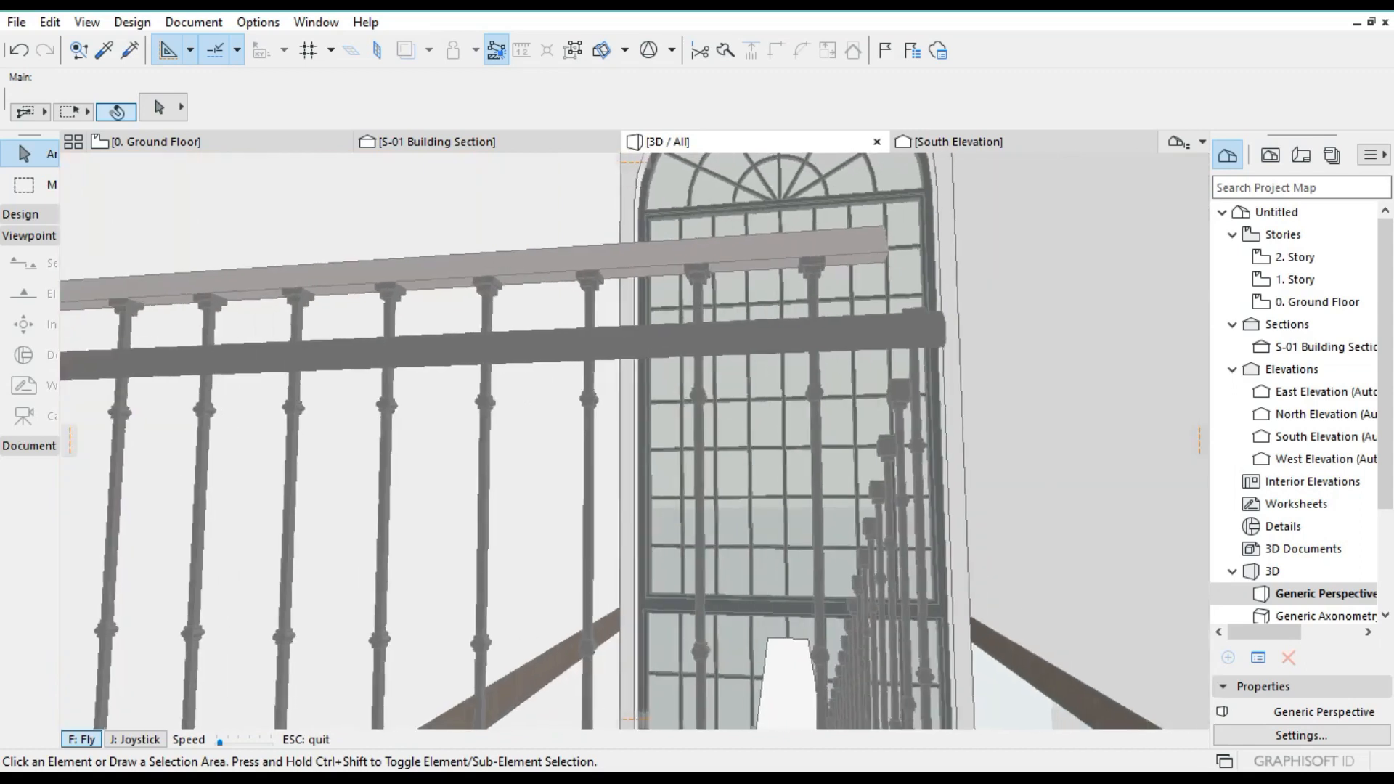
key("Right")
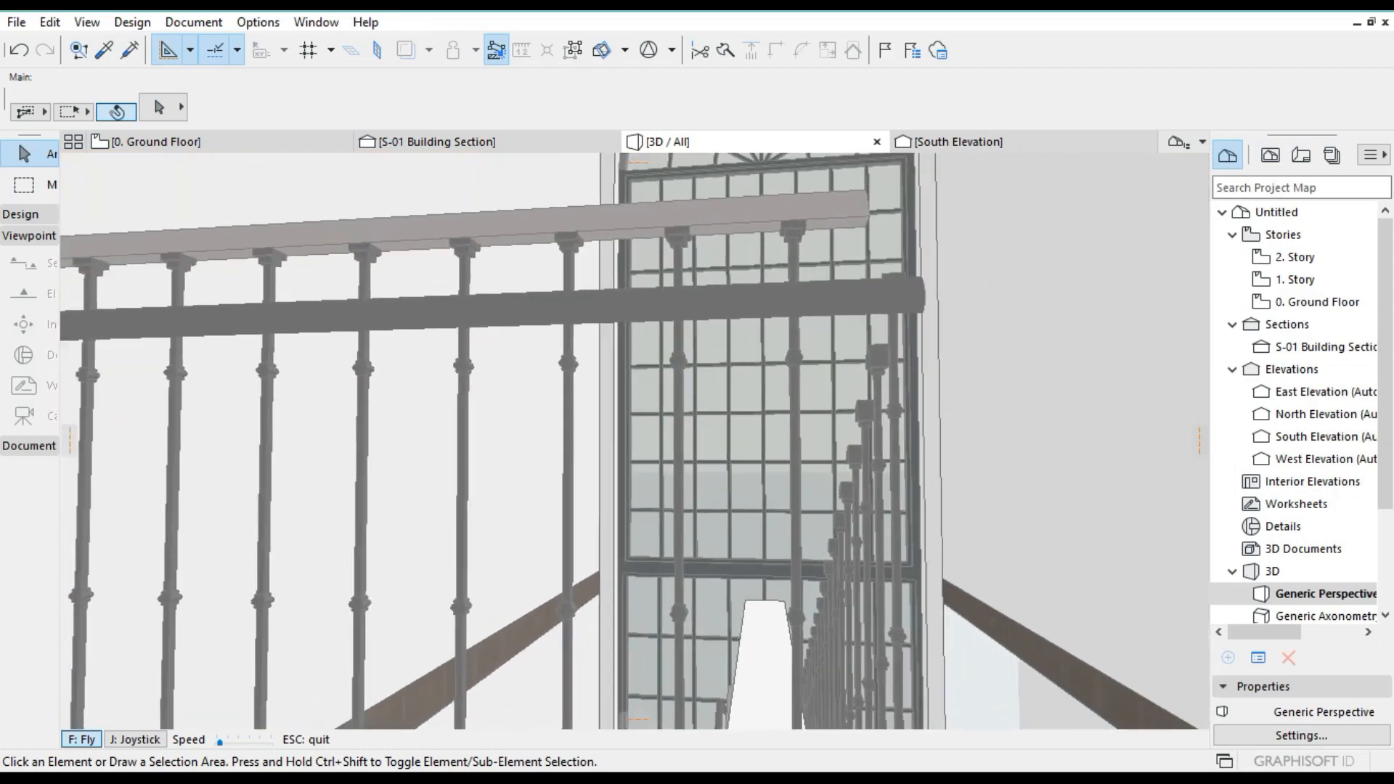
key("Down")
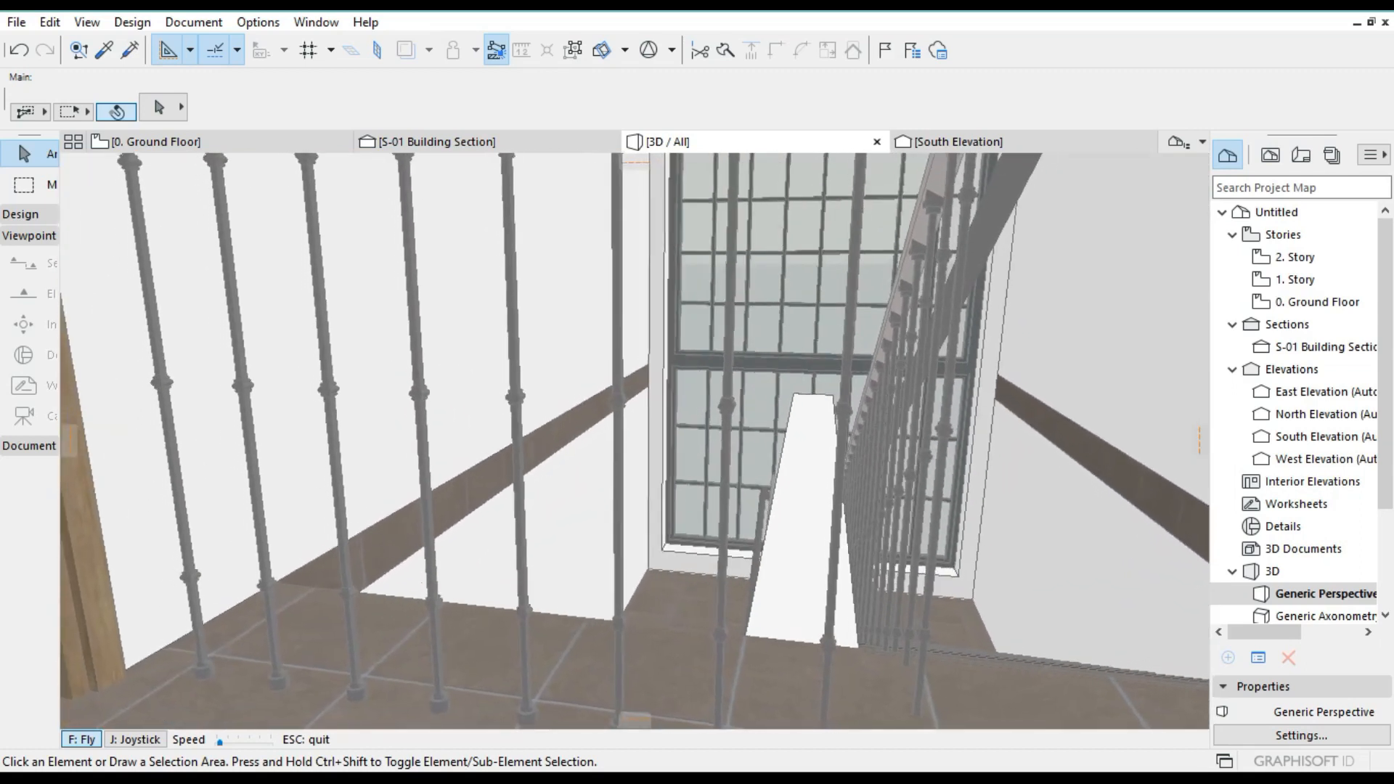
key("Left")
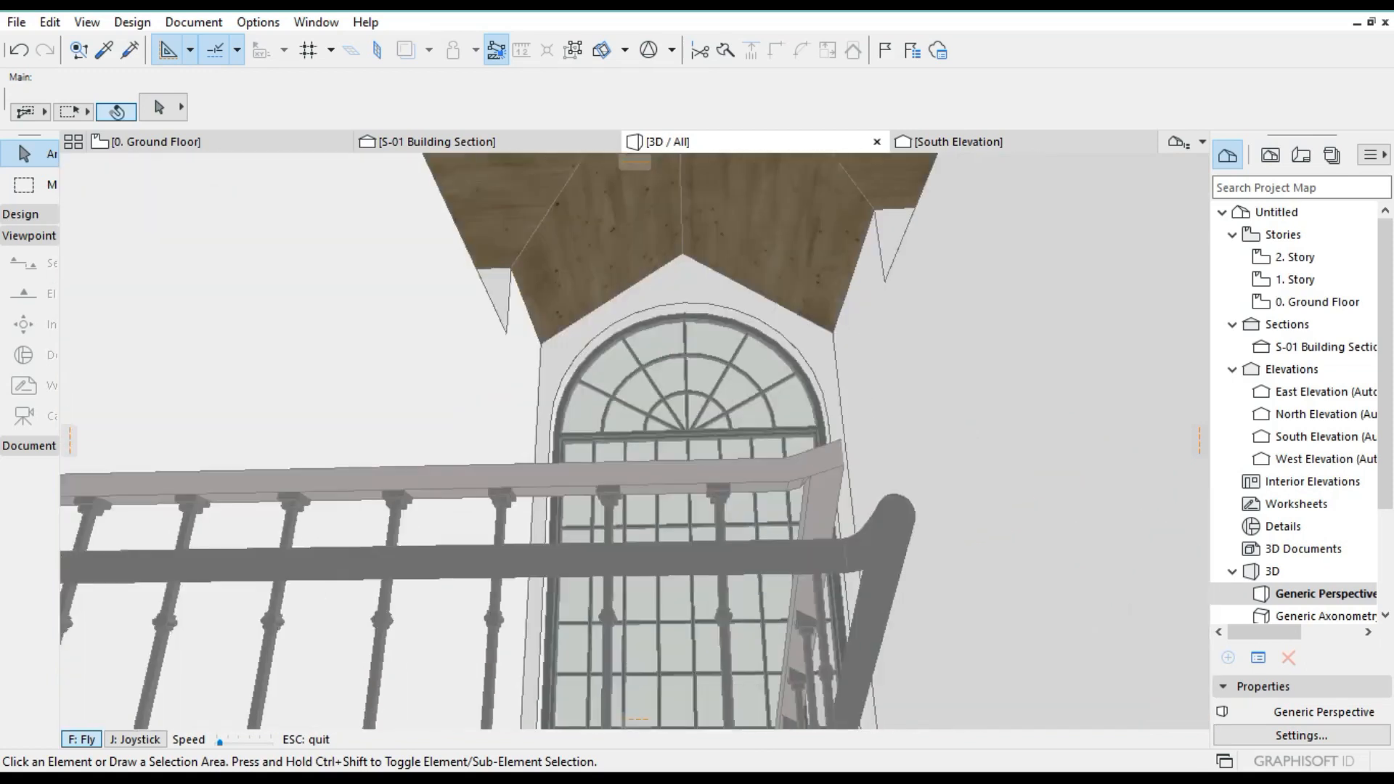
key("Escape")
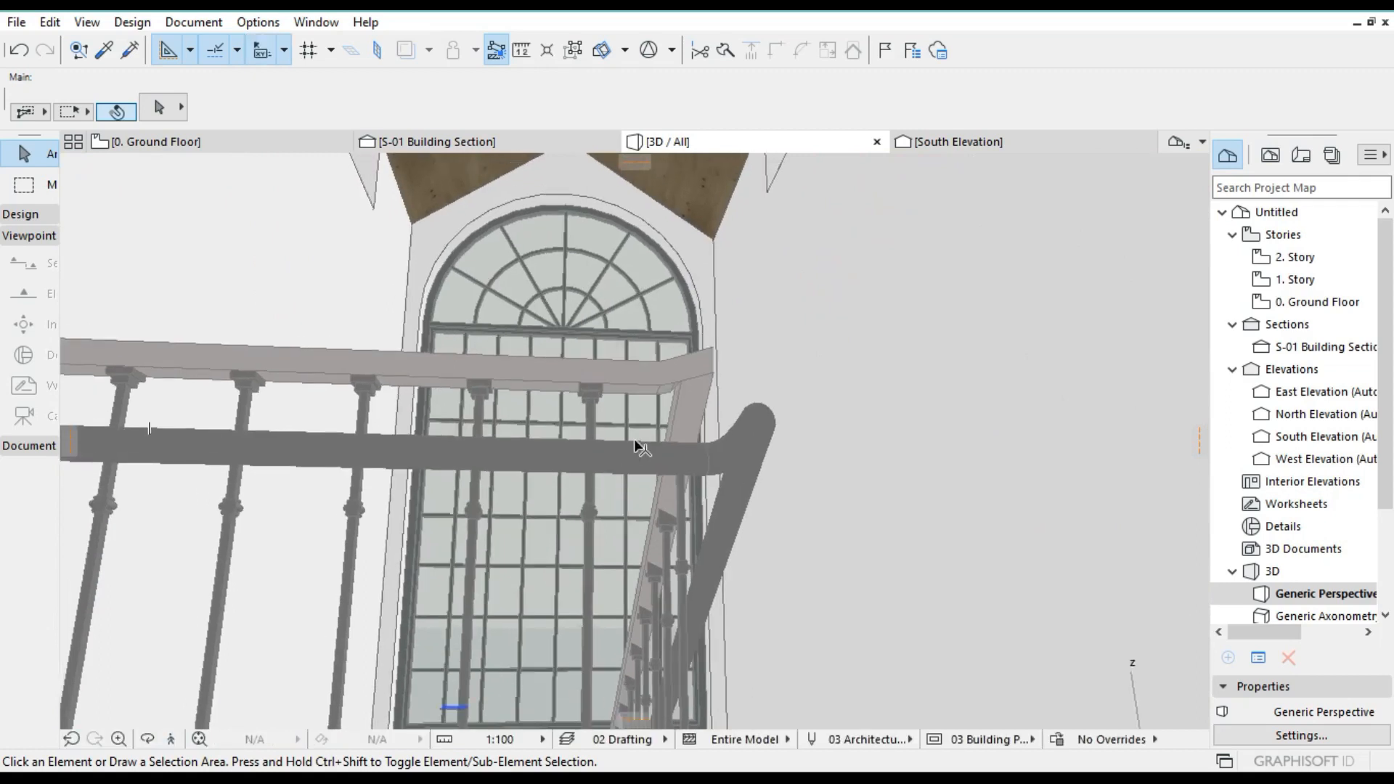